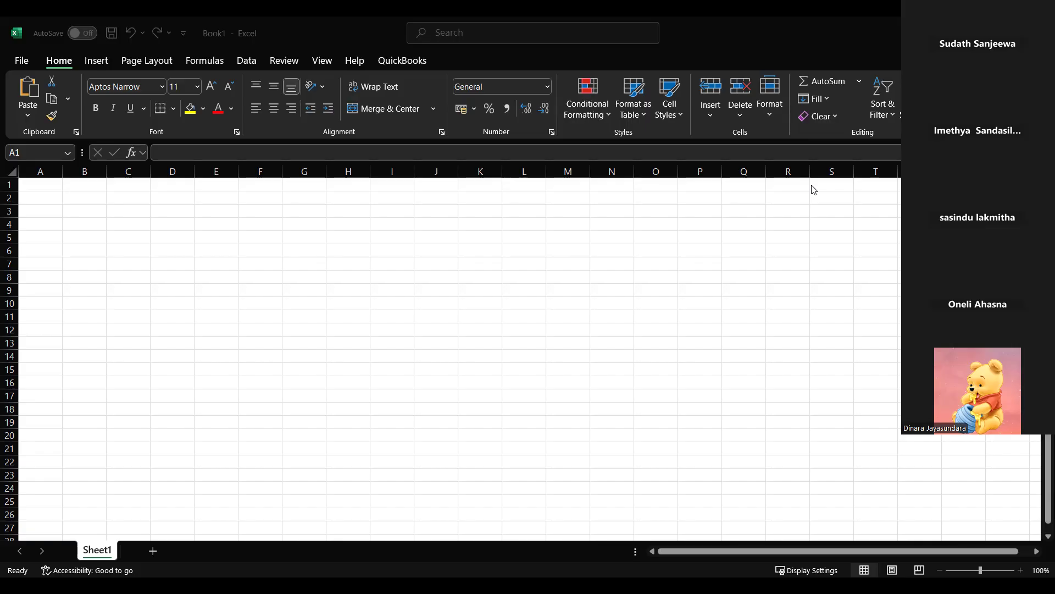
Enter the heading 'Spread sheet Softwares' in cell D3.
click(179, 211)
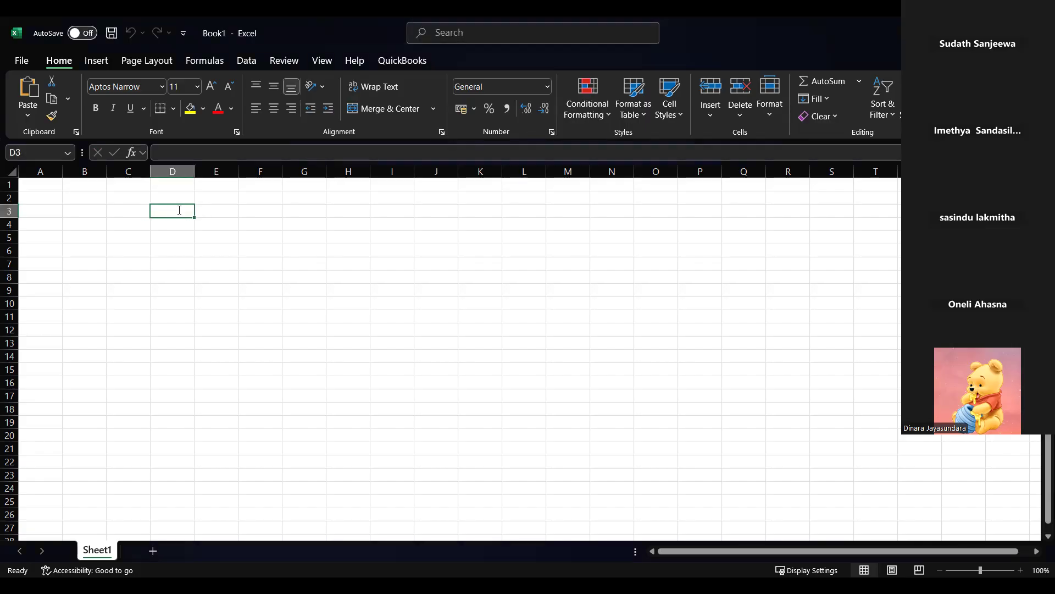
text(Spread sh)
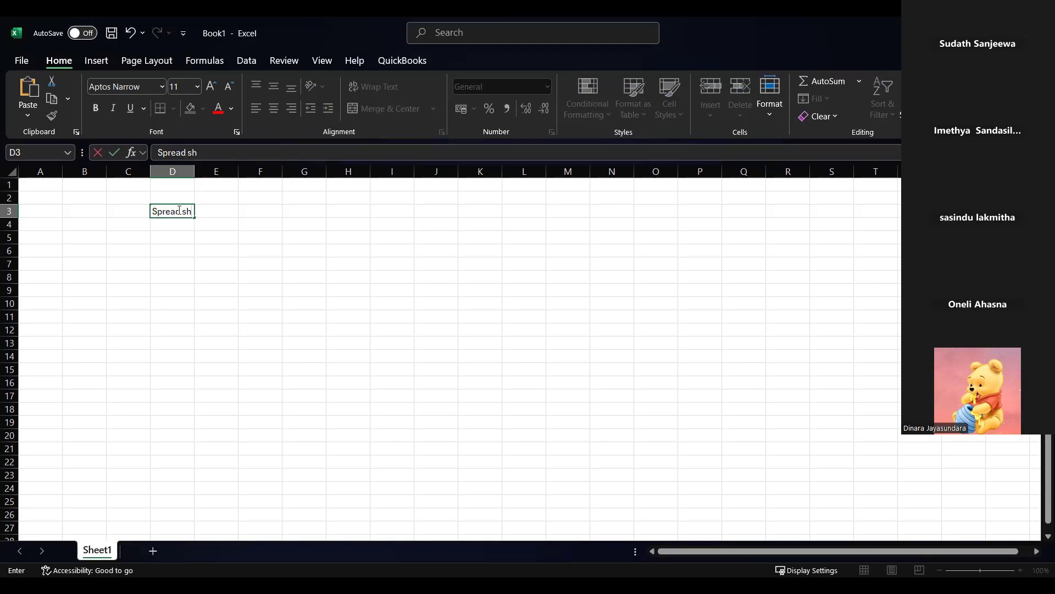
text(eet Software s)
key(Return)
Set the font size of the whole sheet to 14.
drag(179, 210, 200, 217)
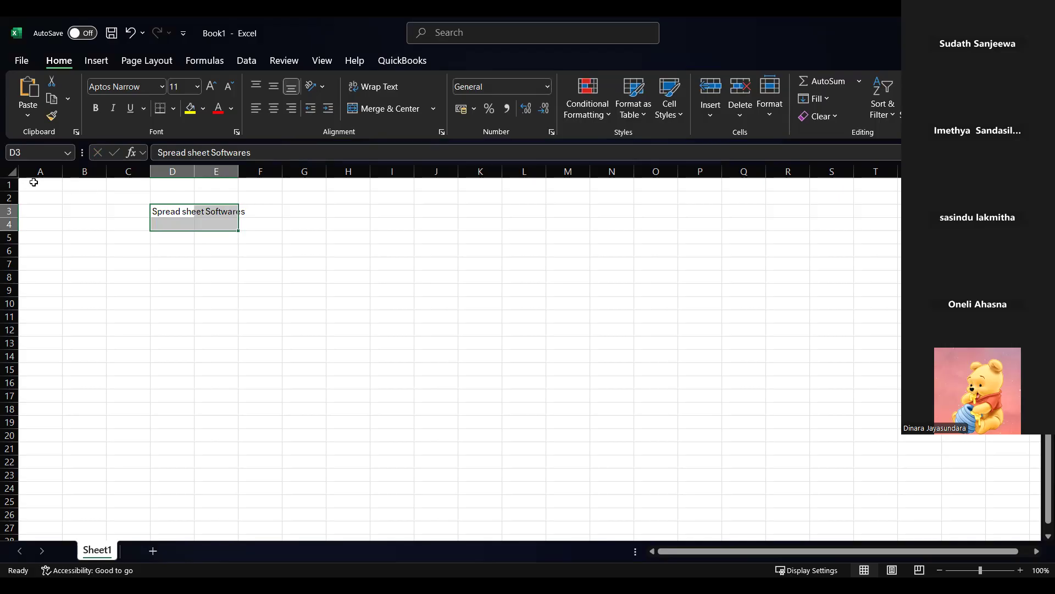
click(12, 172)
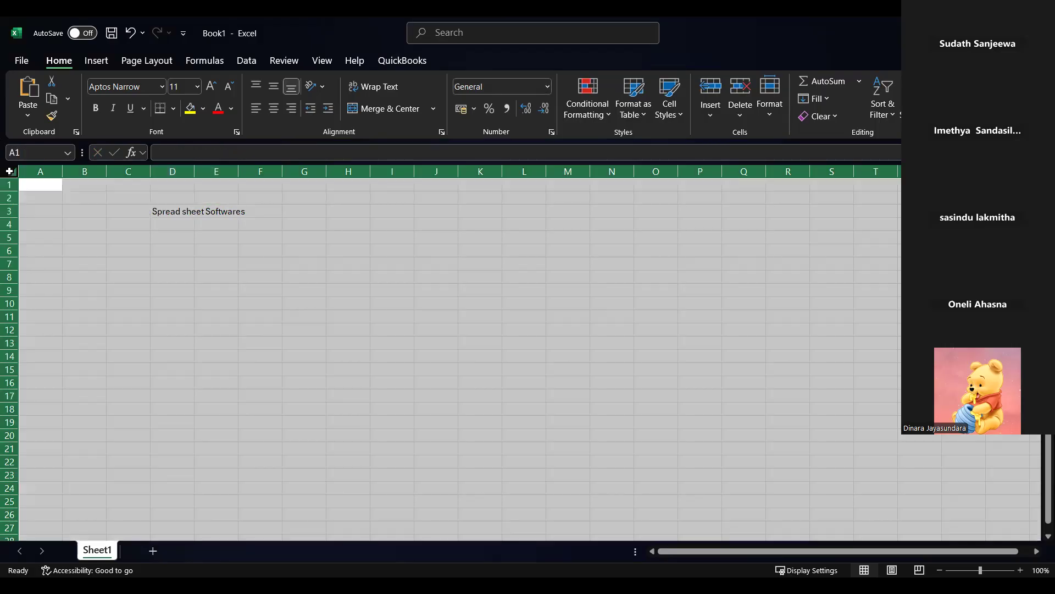
click(200, 87)
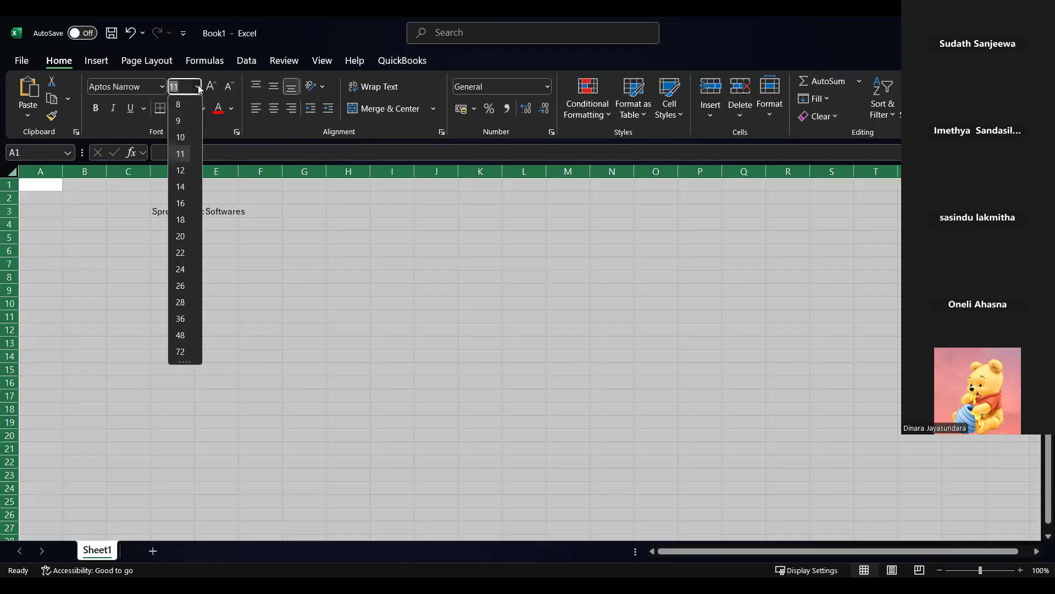
click(184, 187)
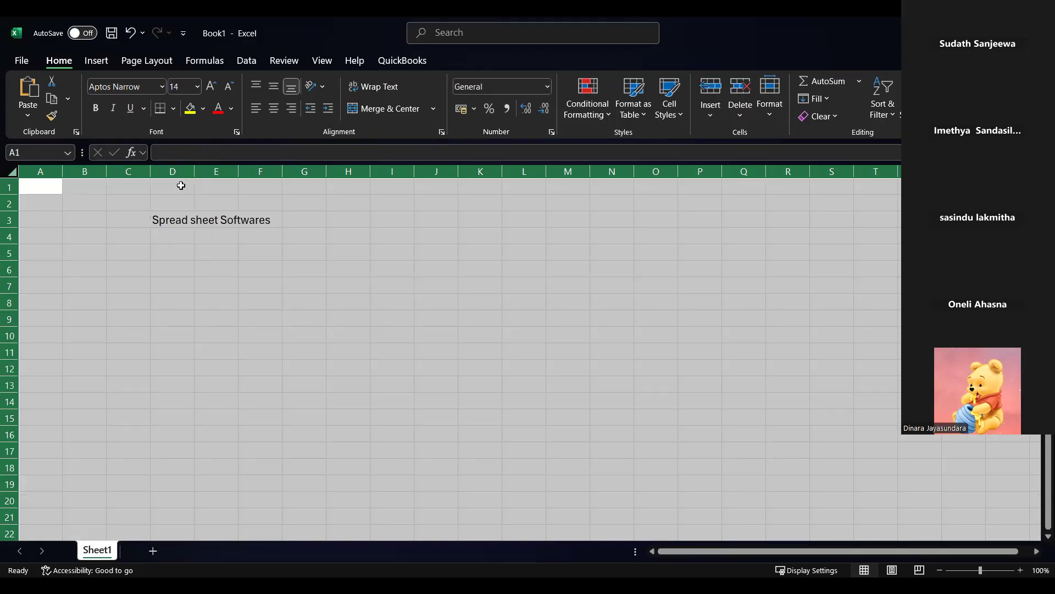
click(185, 258)
List 1 Microsoft Excel in row 5 and 2 Google Sheets in row 6 (columns C–D).
click(131, 256)
text(1)
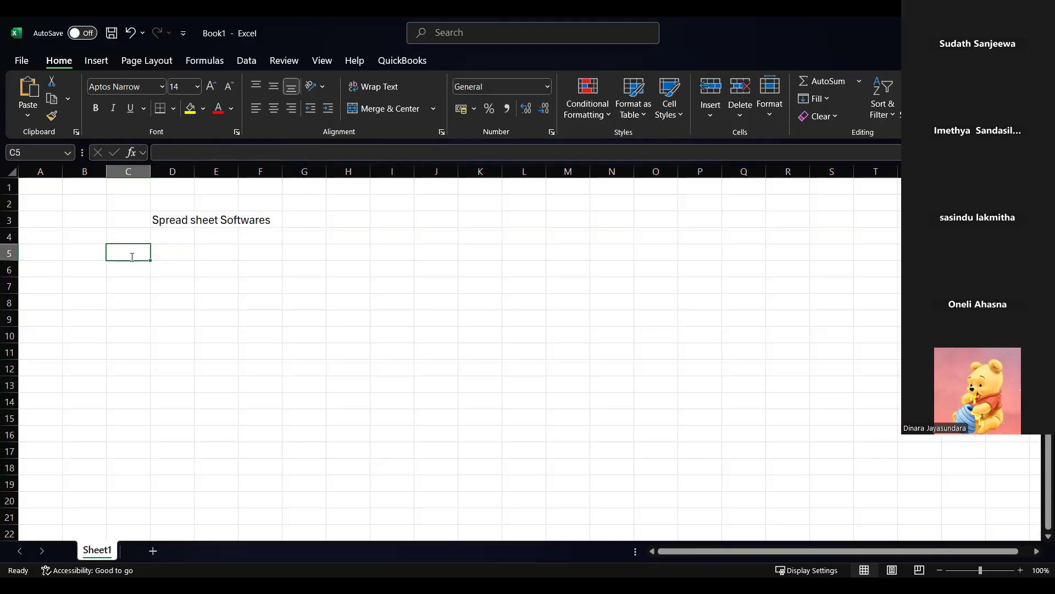
key(Tab)
text(Mi)
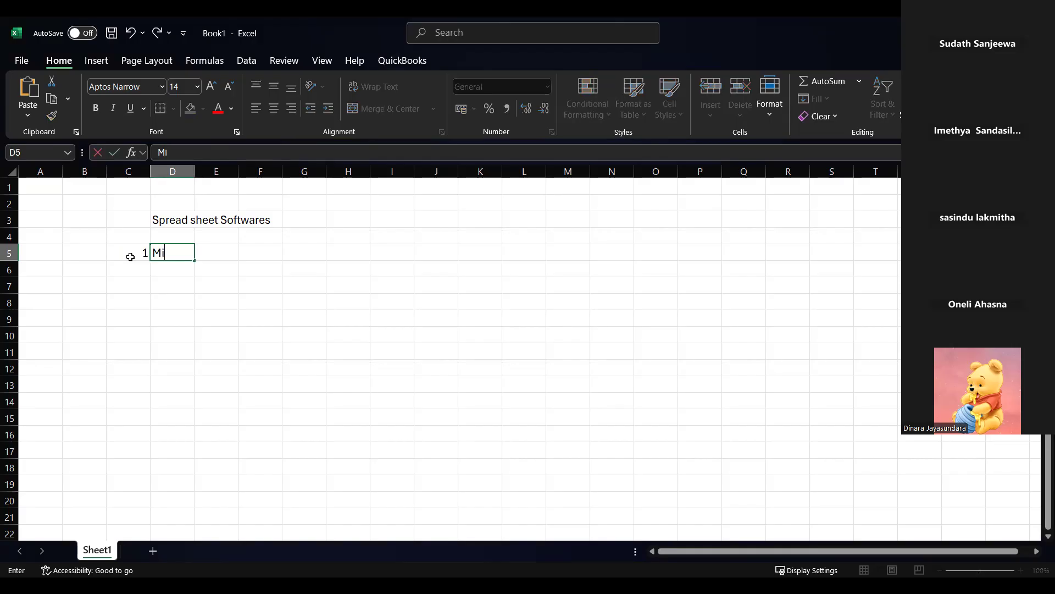
text(crosoft Excel)
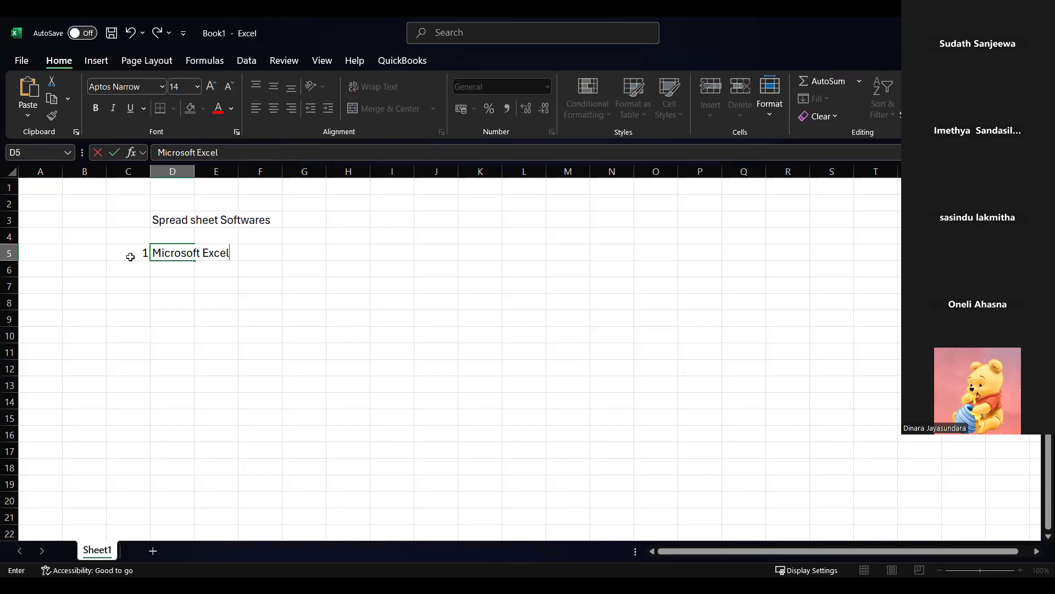
key(Return)
text(2)
key(Tab)
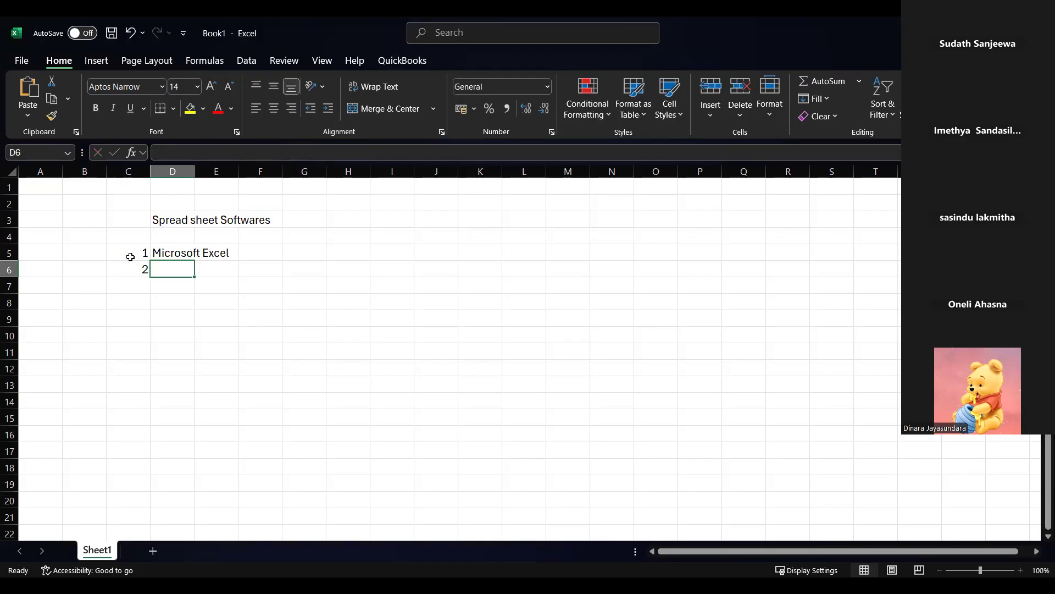
text(Goo)
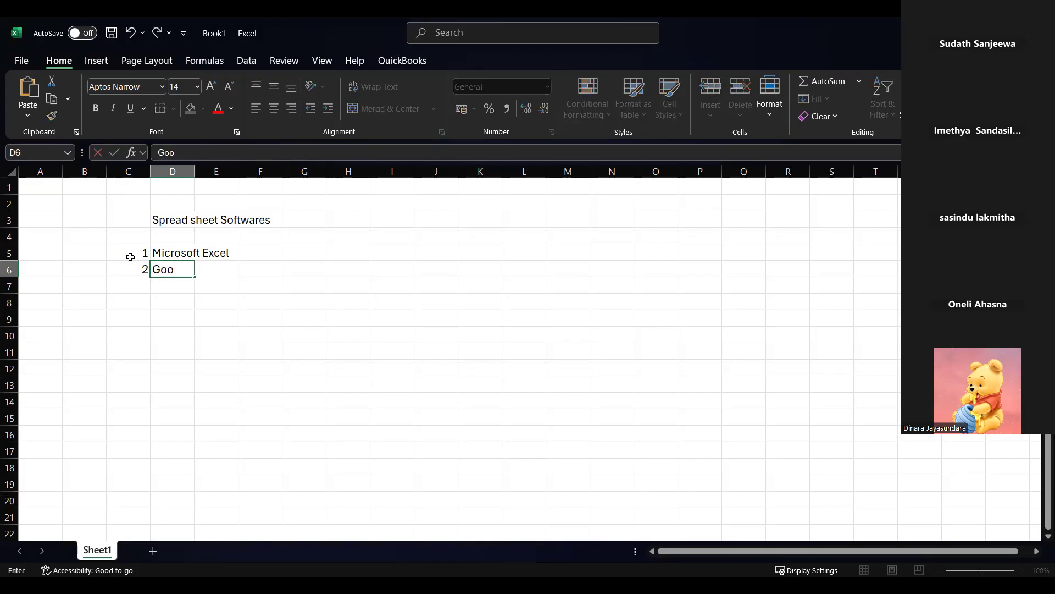
text(gle Sheets)
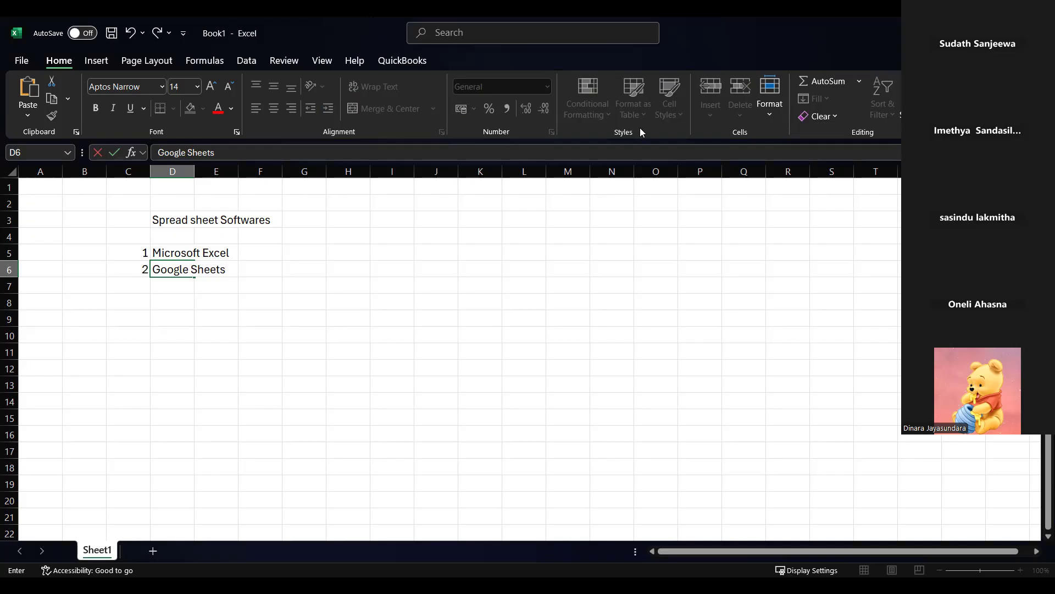
Return to the spreadsheet and select column D.
key(alt+Tab)
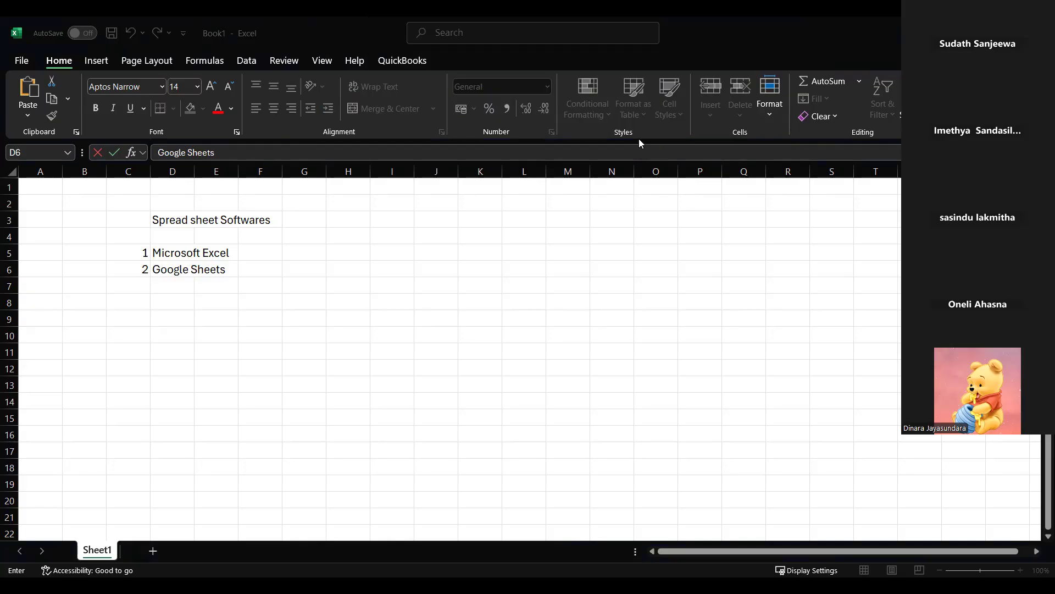
click(193, 170)
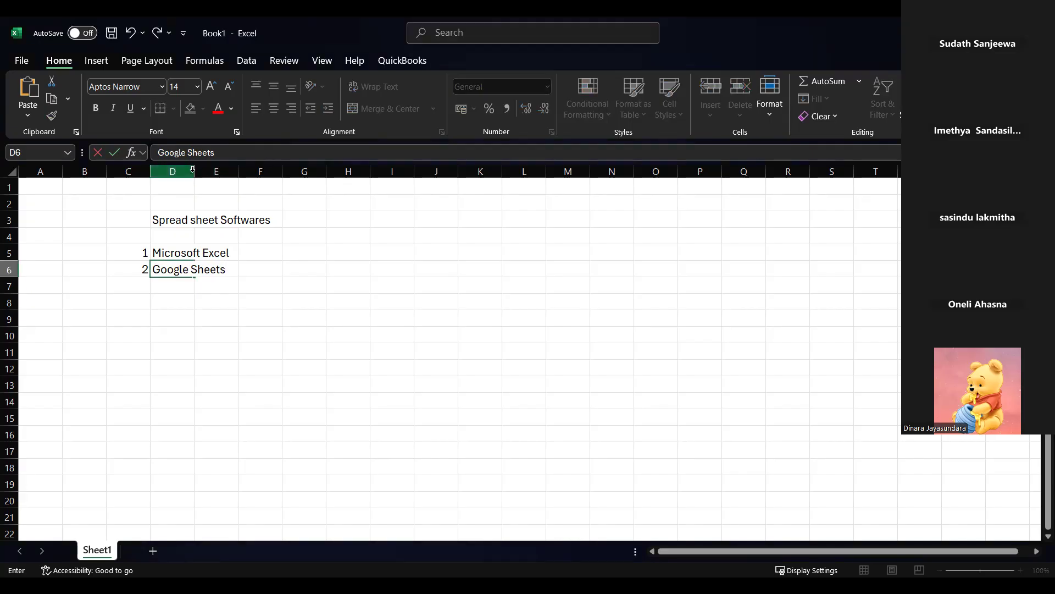
click(187, 170)
AutoFit column D, then enter 3 in C7 and 'Open office' in D7.
double_click(194, 171)
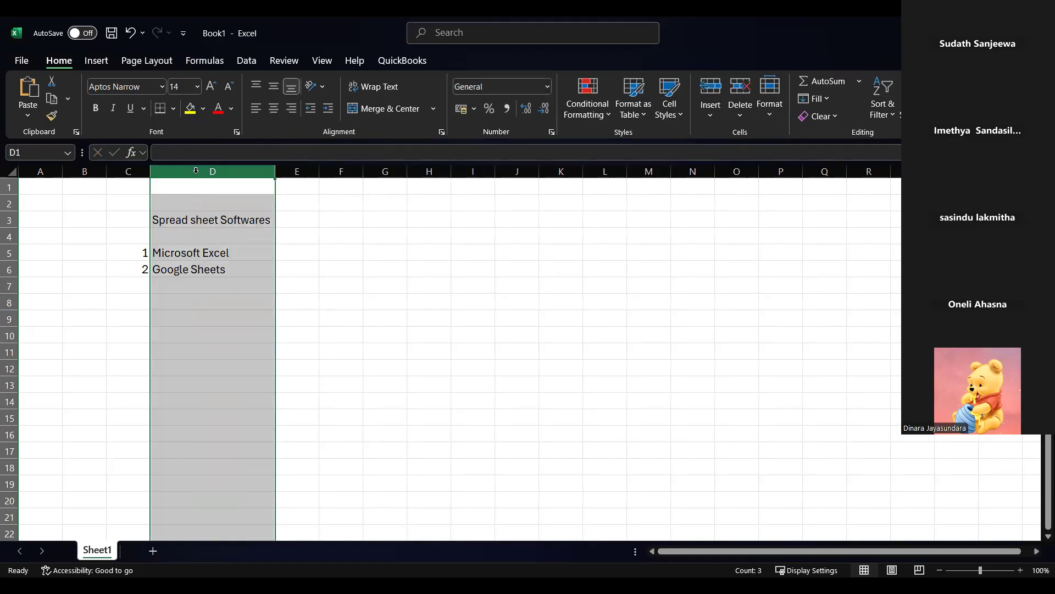
click(142, 282)
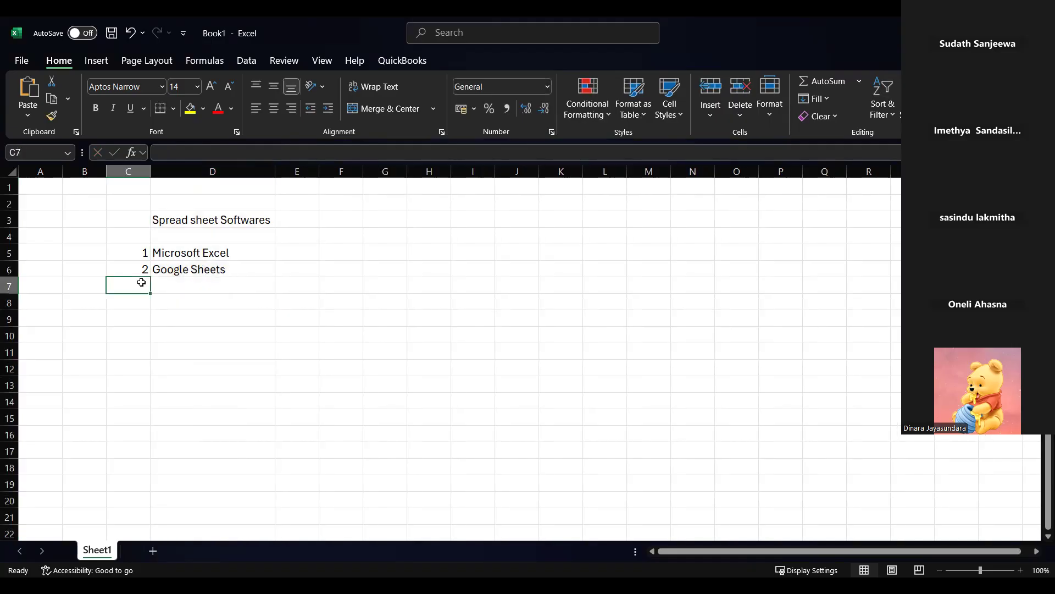
text(3)
key(Tab)
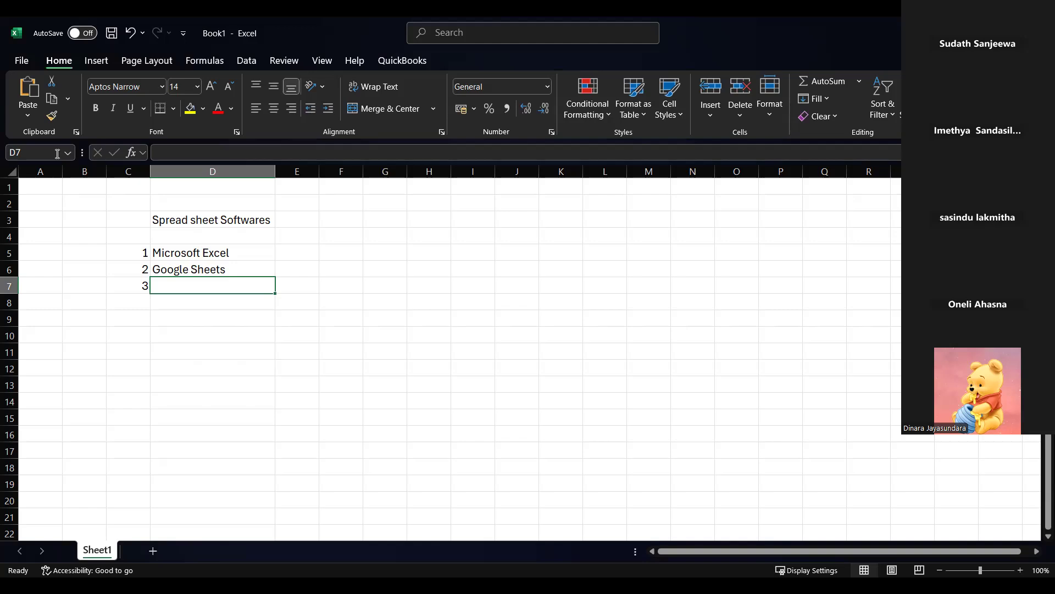
text(Open )
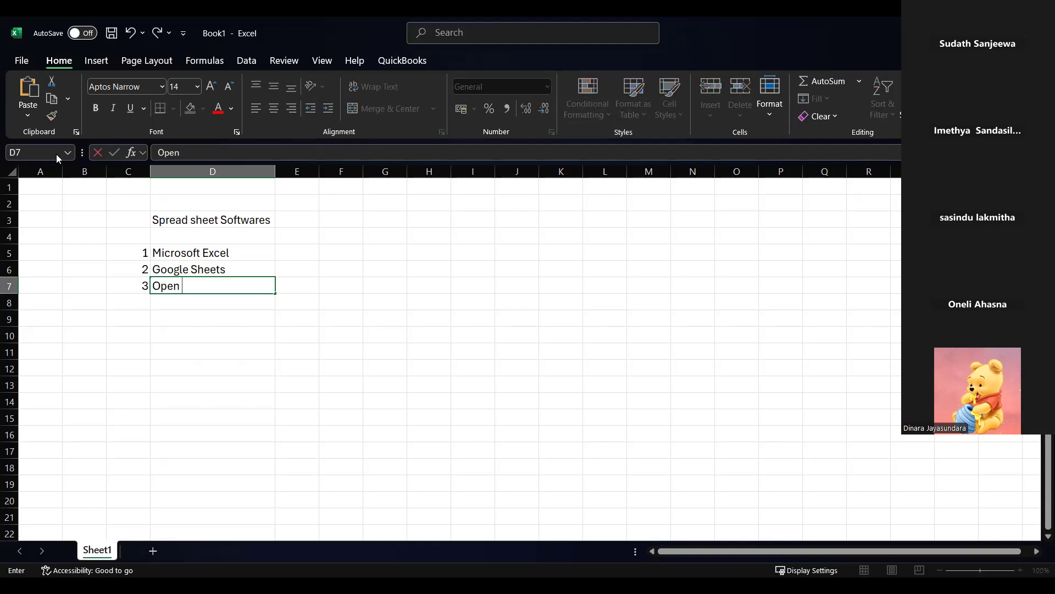
text(office)
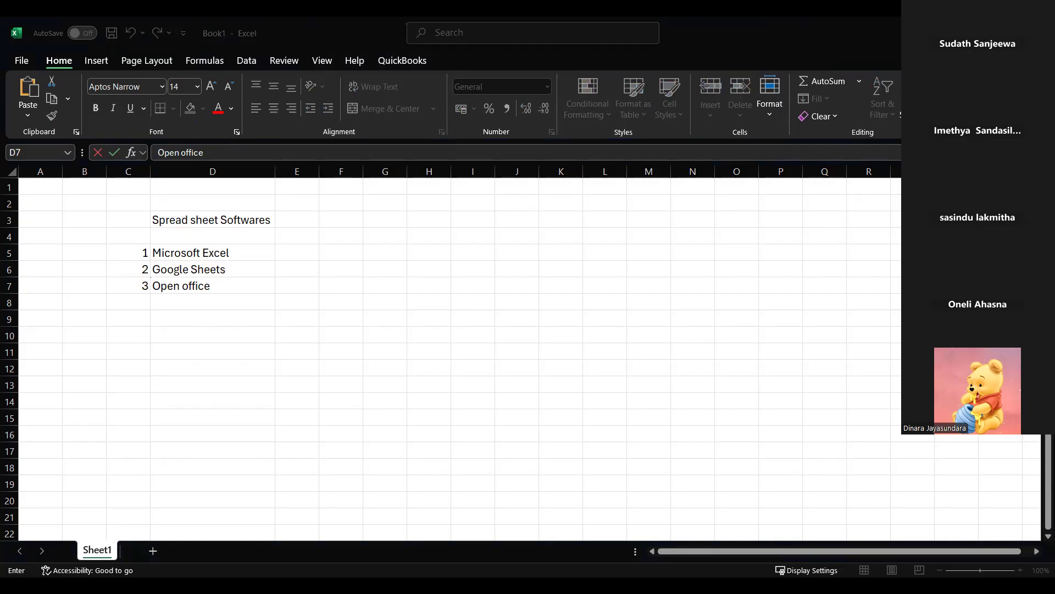
Change the D7 entry from 'Open office' to 'Libre office'.
click(180, 291)
key(Left)
key(Left)
key(Left)
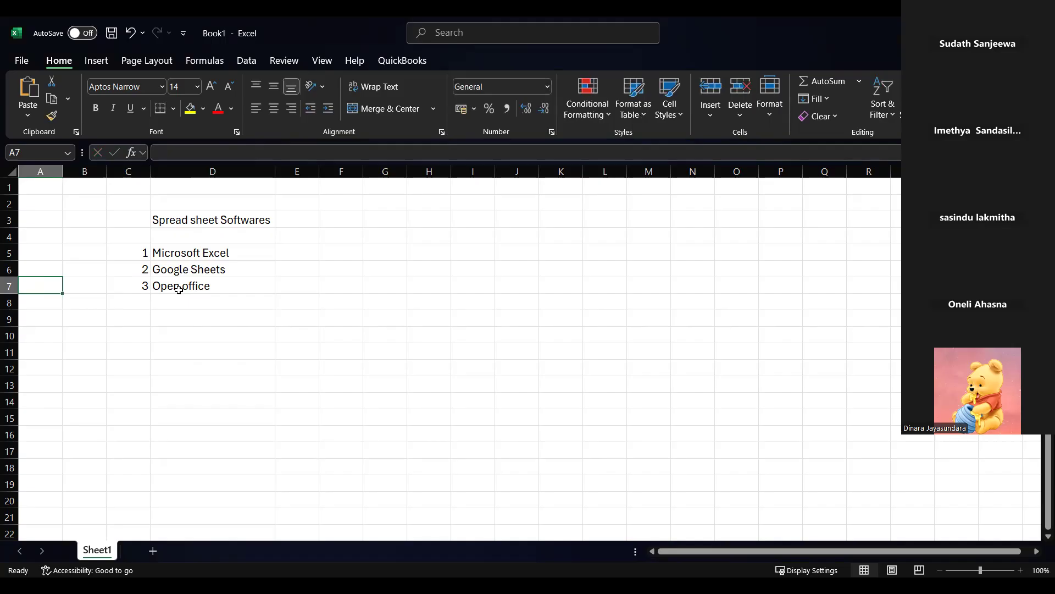
click(179, 290)
double_click(180, 290)
key(BackSpace)
key(BackSpace)
key(BackSpace)
key(BackSpace)
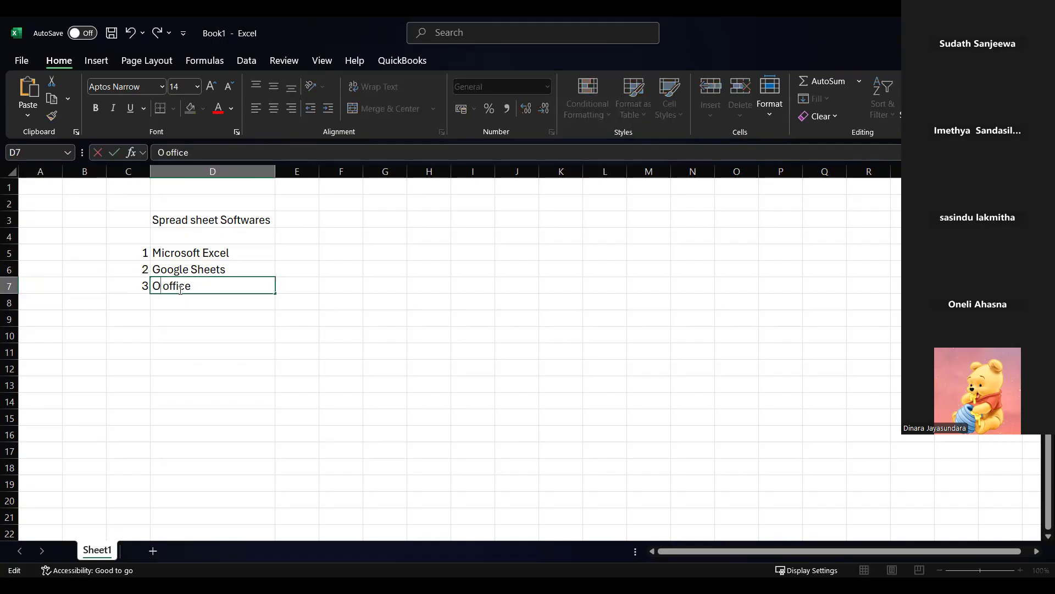
text(Libre)
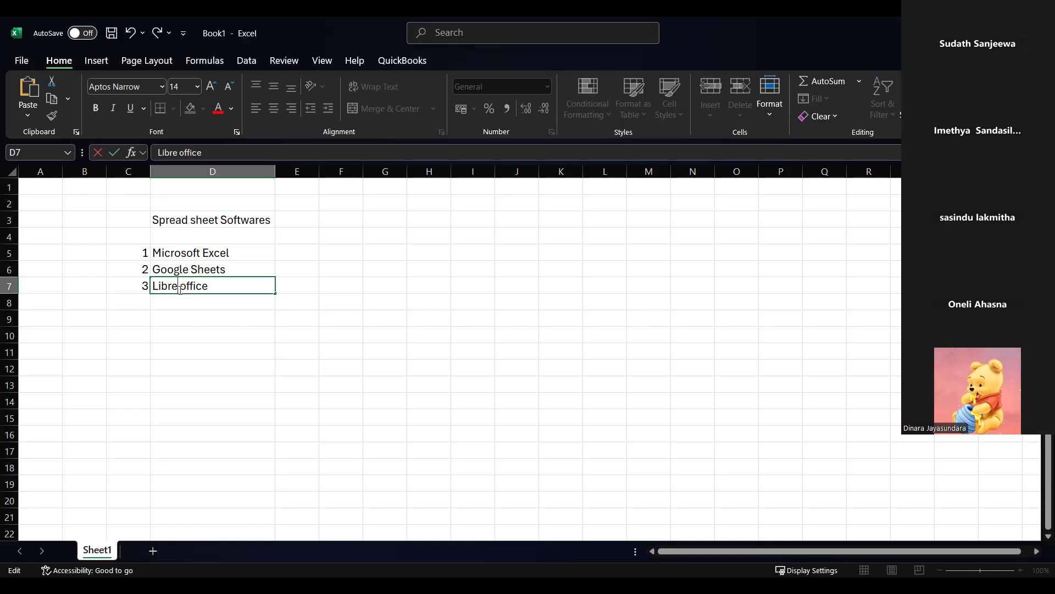
click(187, 316)
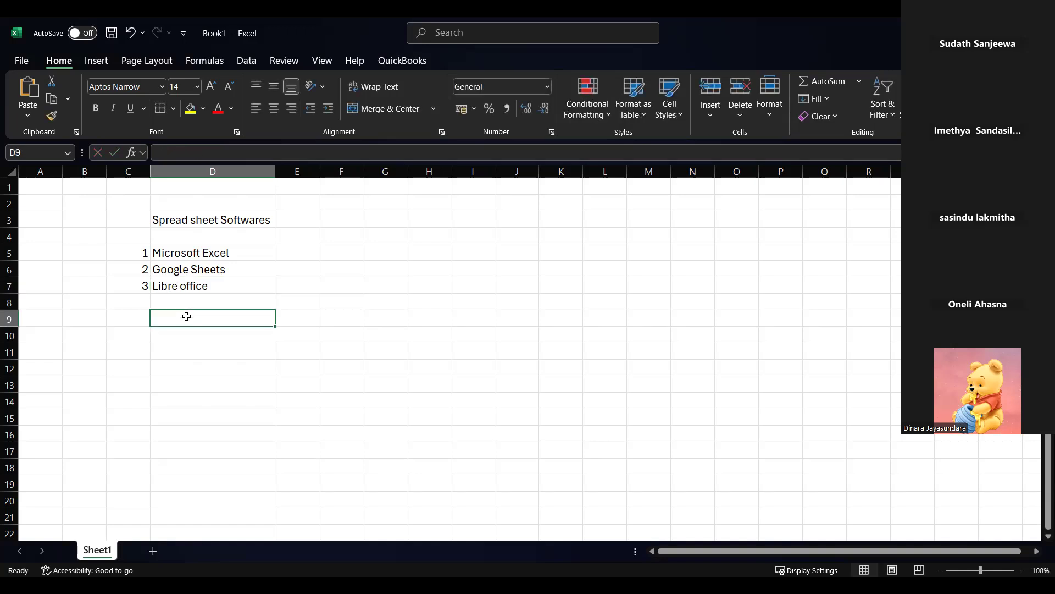
Add item 4, 'Smart Sheet', in row 8 of the list.
click(141, 300)
text(4)
key(Tab)
text(Sm)
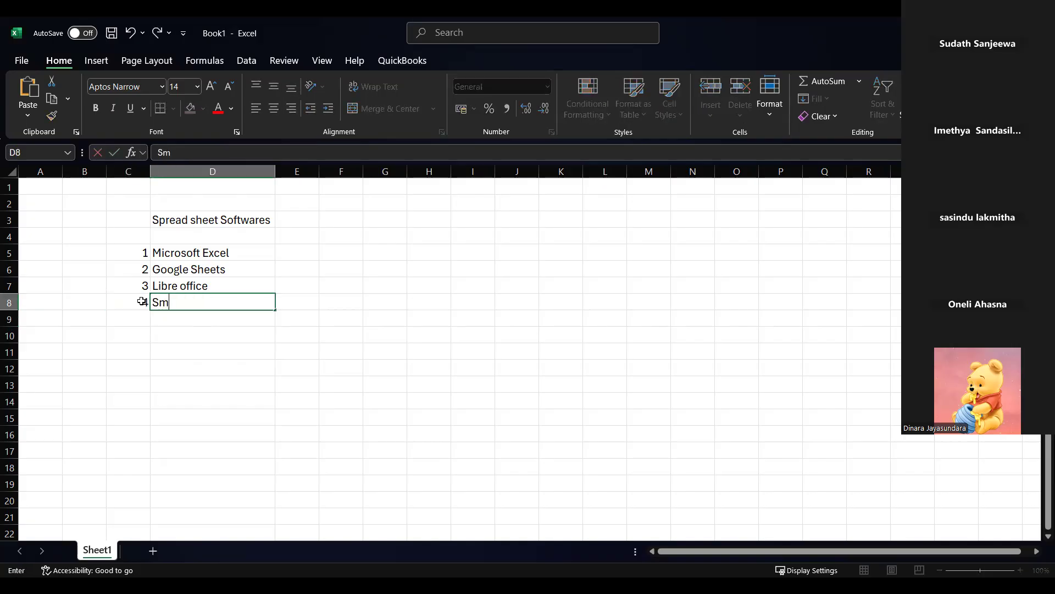
text(art Sheet)
click(257, 353)
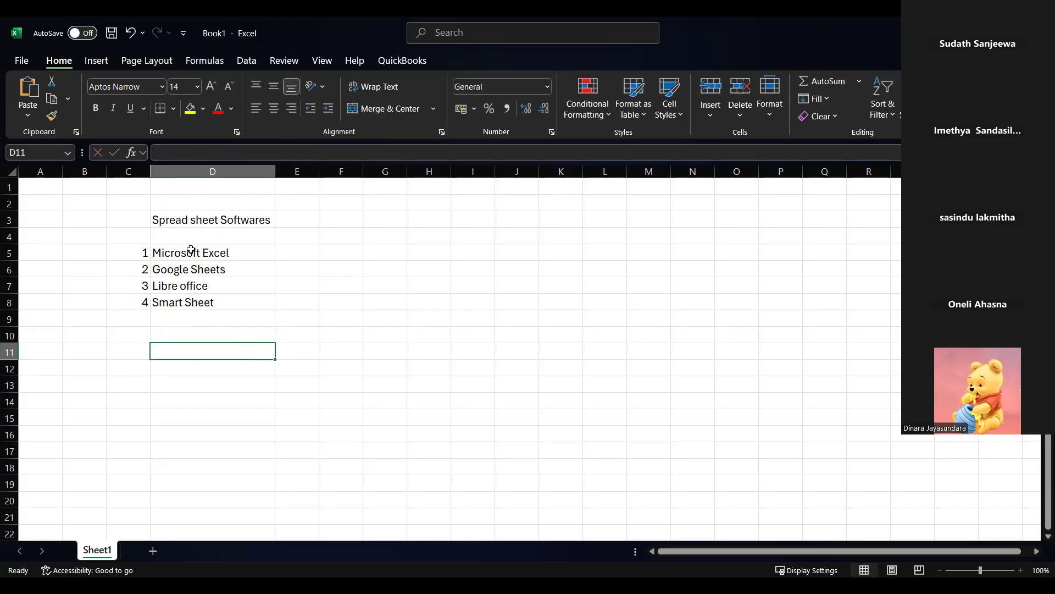
click(222, 255)
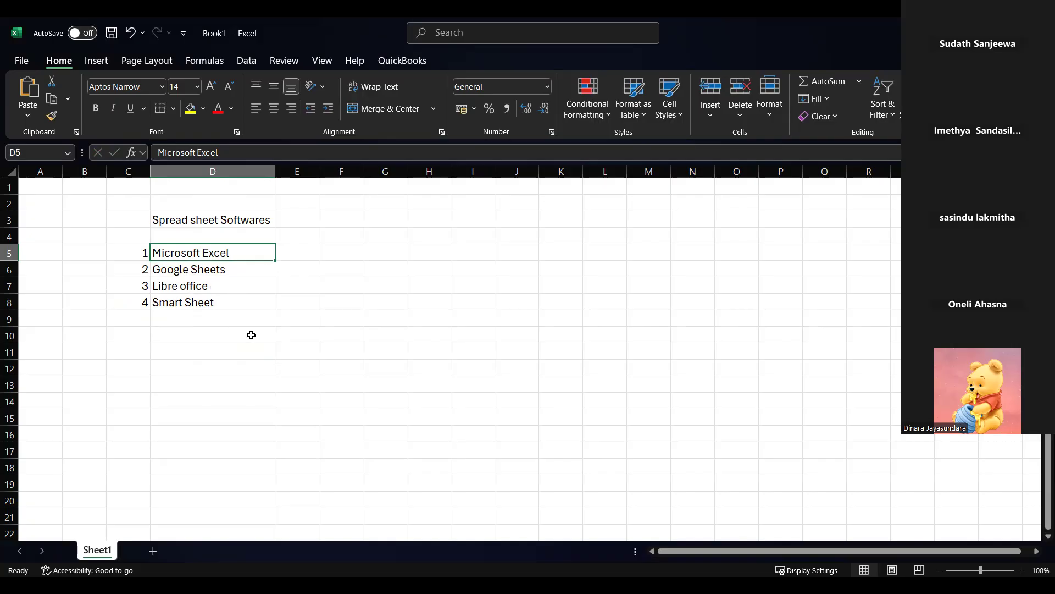
click(583, 17)
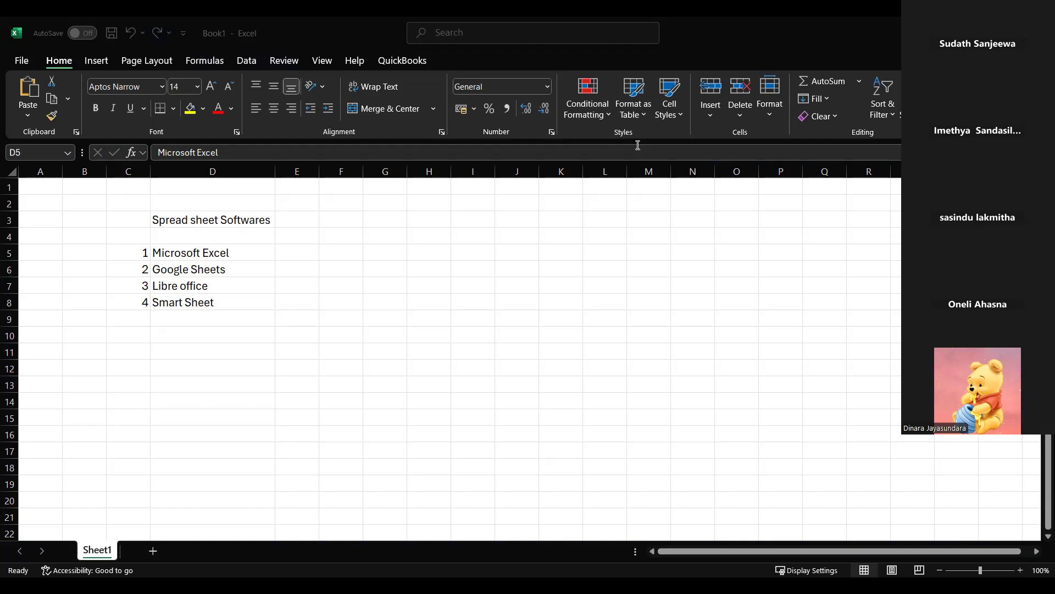
Underline the 'Spread sheet Softwares' heading in D3.
click(215, 218)
key(ctrl+u)
click(279, 358)
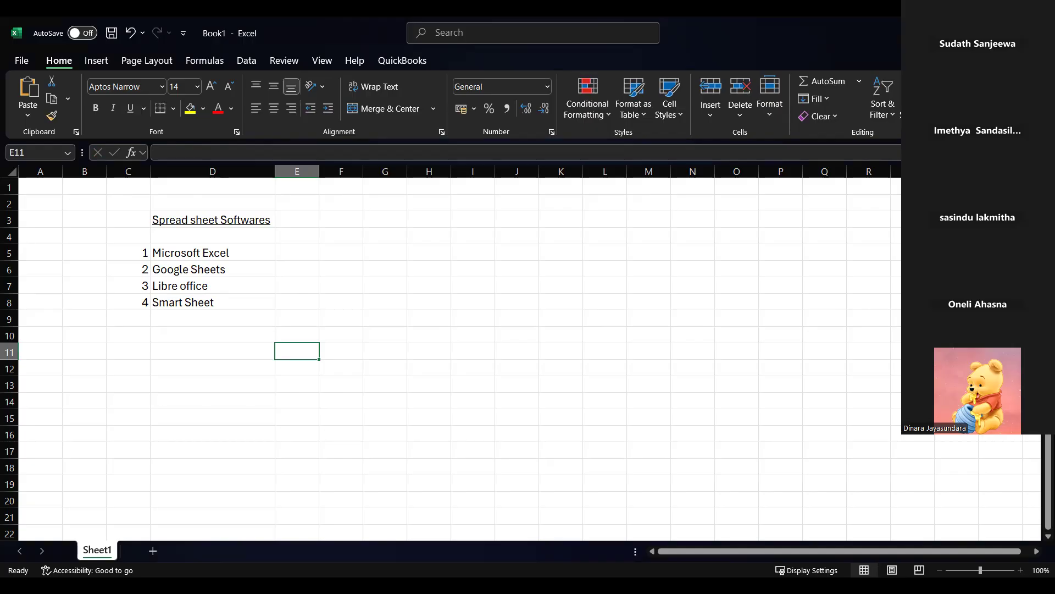
key(alt+Tab)
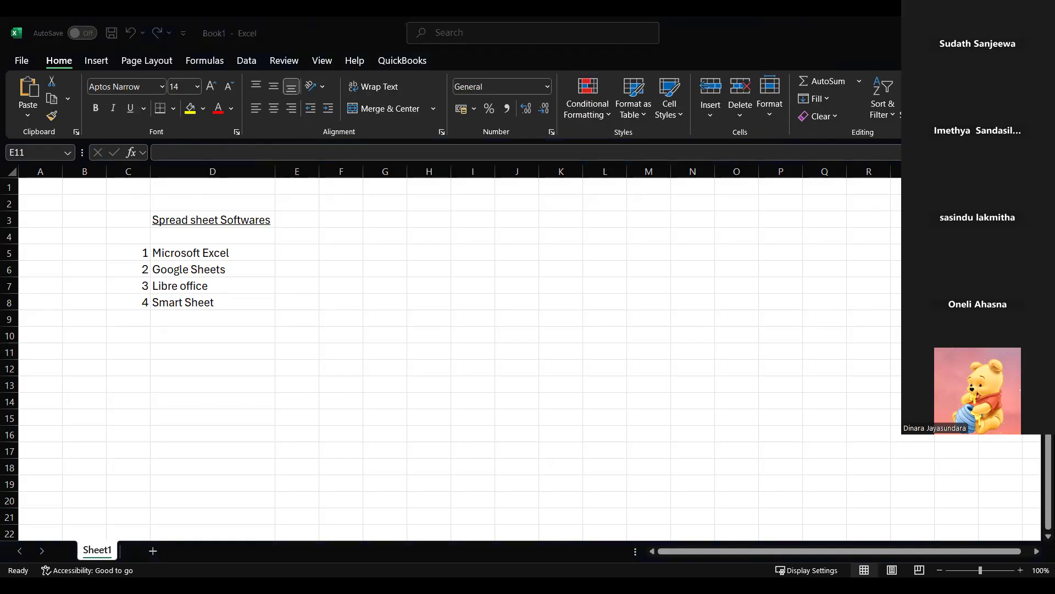
key(alt+Tab)
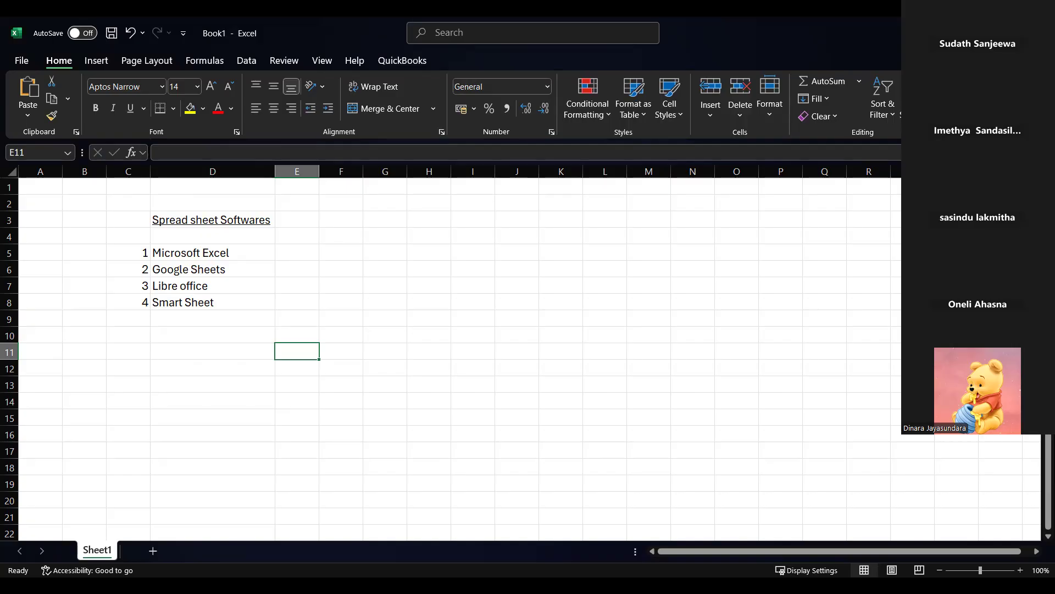
Insert six blank rows at rows 3–8, moving the heading down to row 9.
click(9, 219)
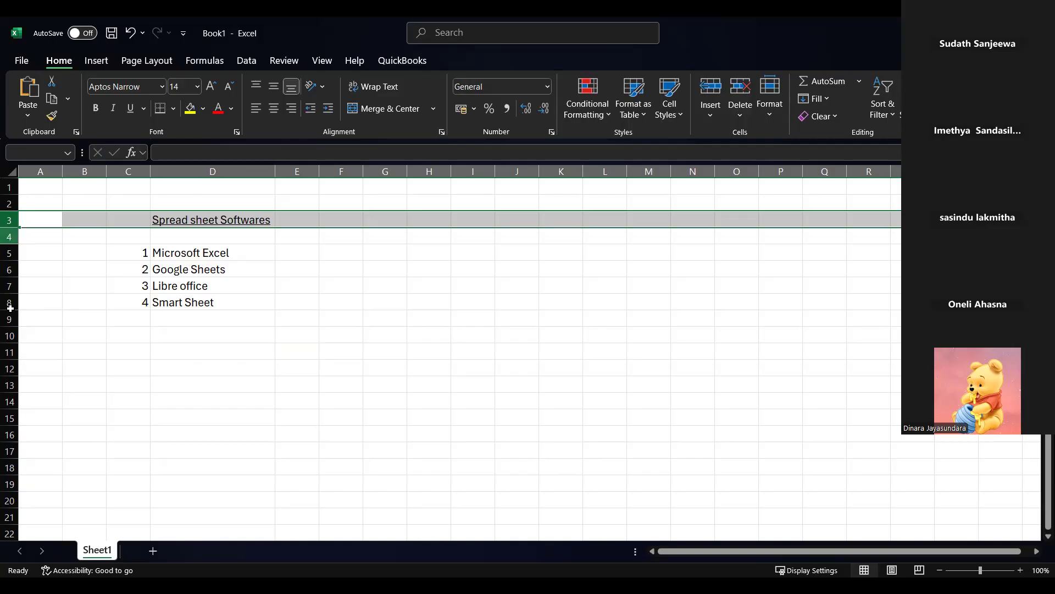
shift+click(9, 302)
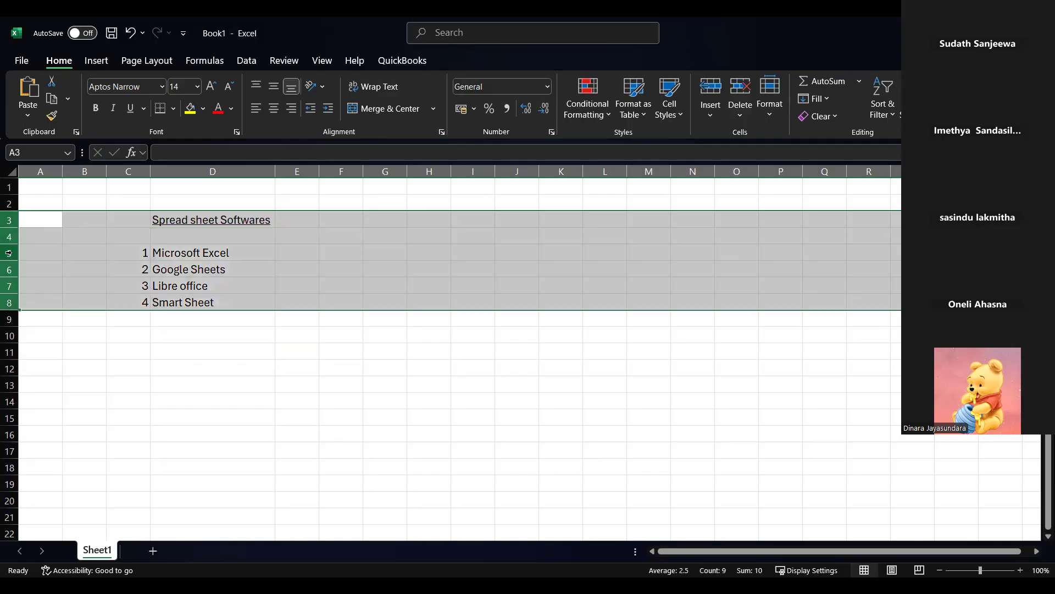
right_click(9, 253)
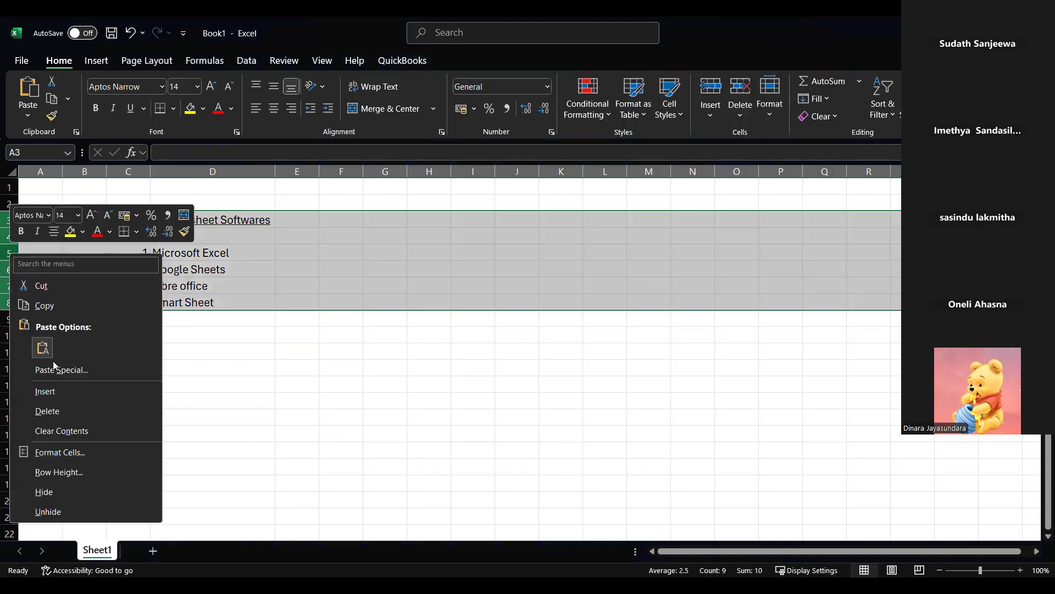
click(61, 392)
click(226, 235)
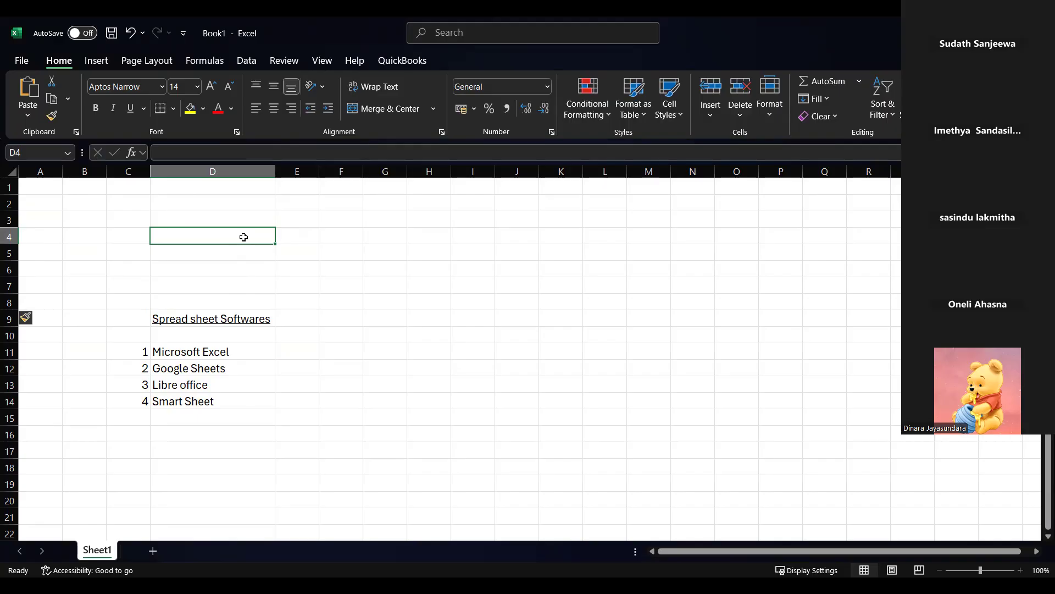
Type 'A spread sheet is a elctronic version of paper based accounting' into D4.
text(A sprea)
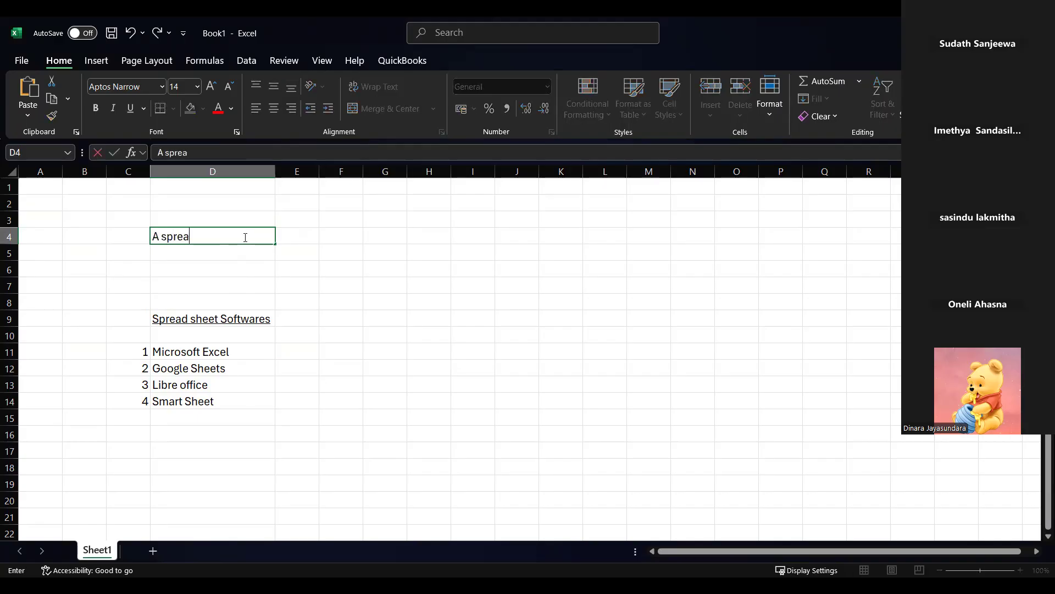
text(d sheet is a elctronic version)
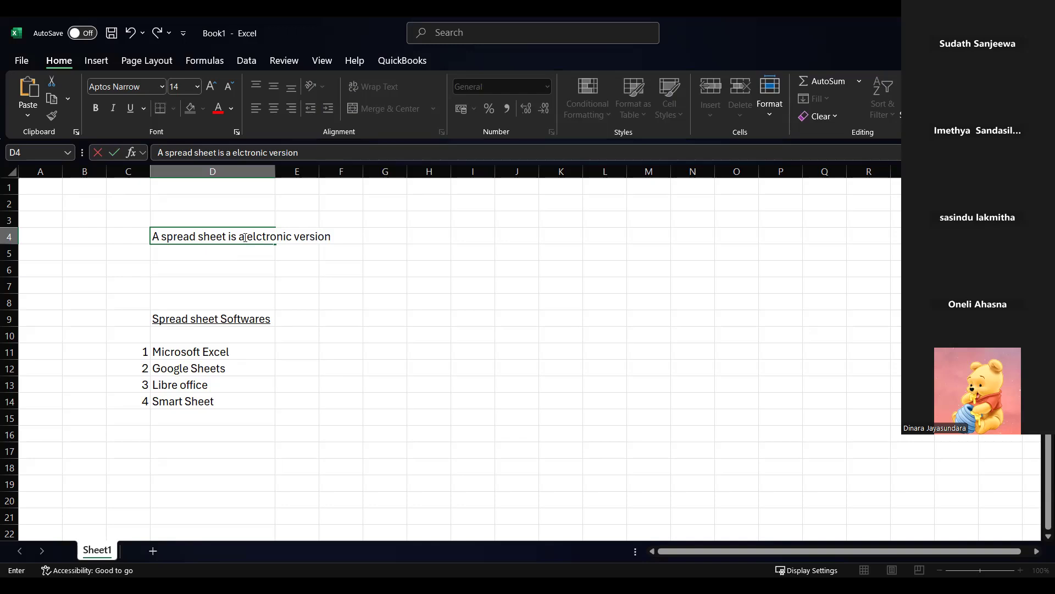
text( of paper based a)
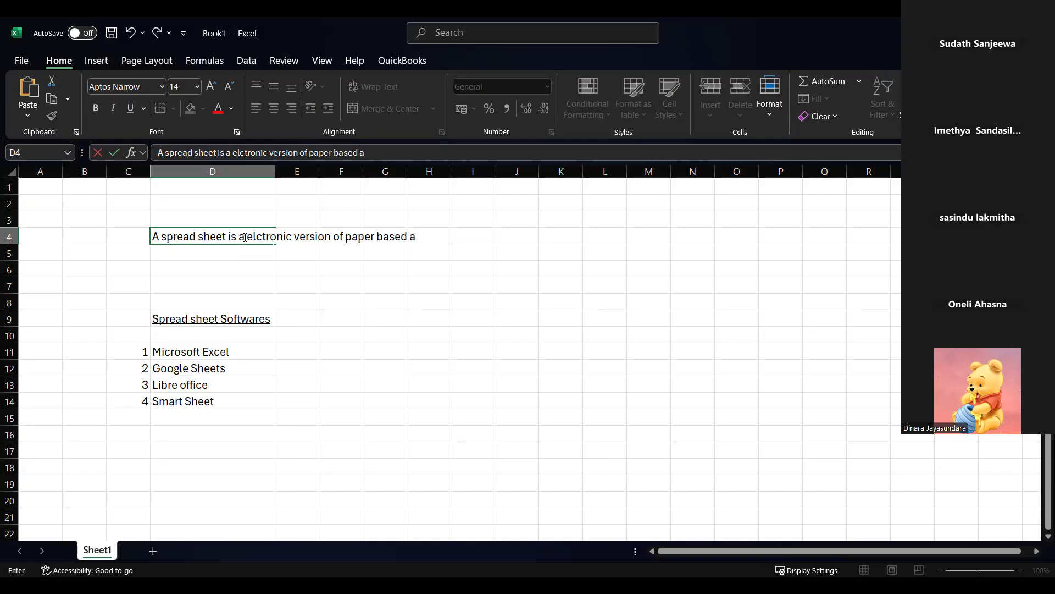
text(ccounting)
click(294, 271)
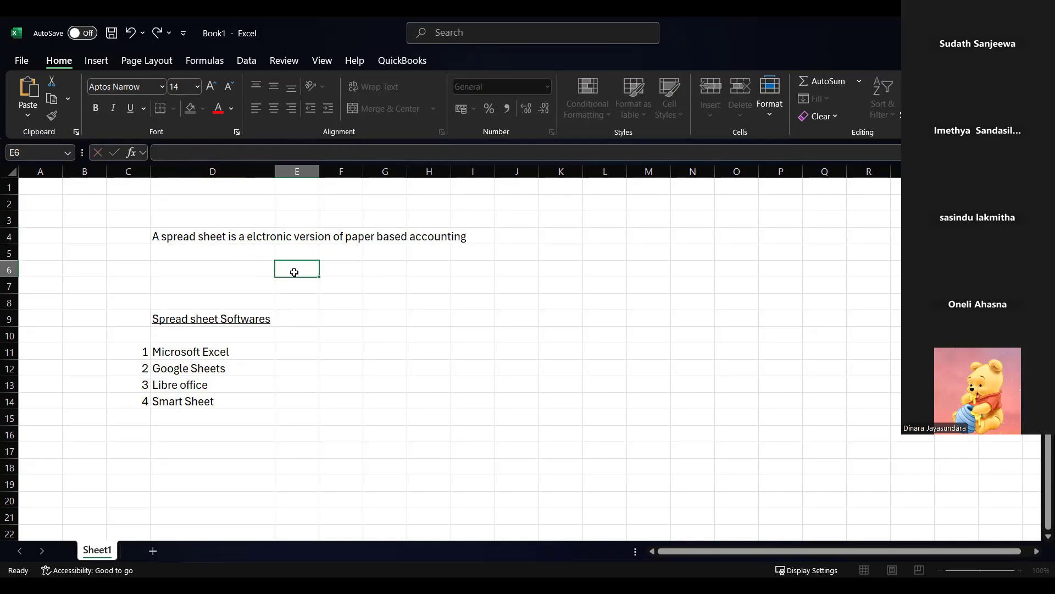
click(192, 232)
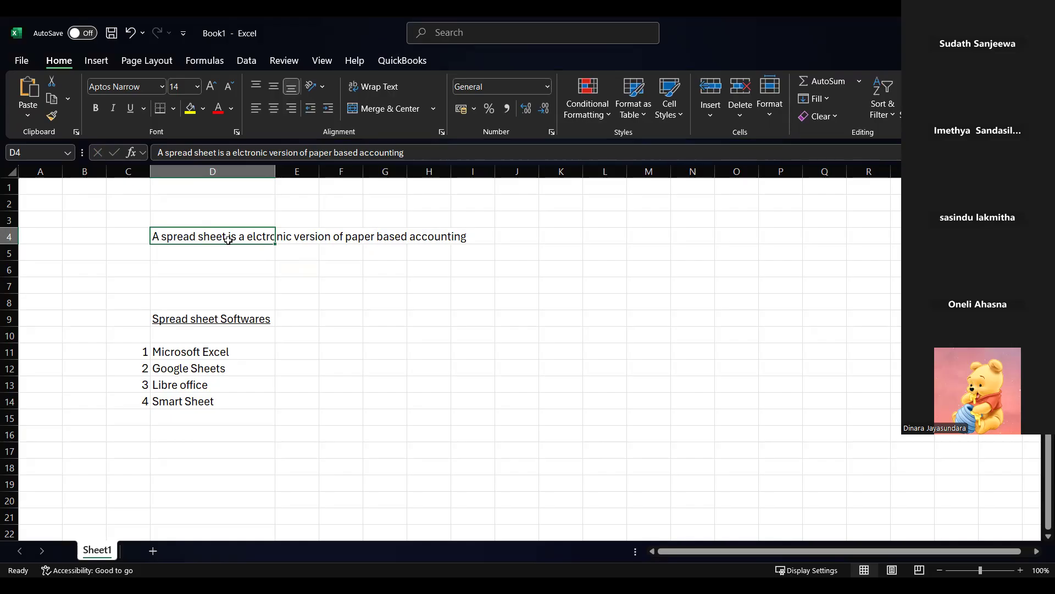
Put asterisk bullet marks in C4 and C5.
click(134, 231)
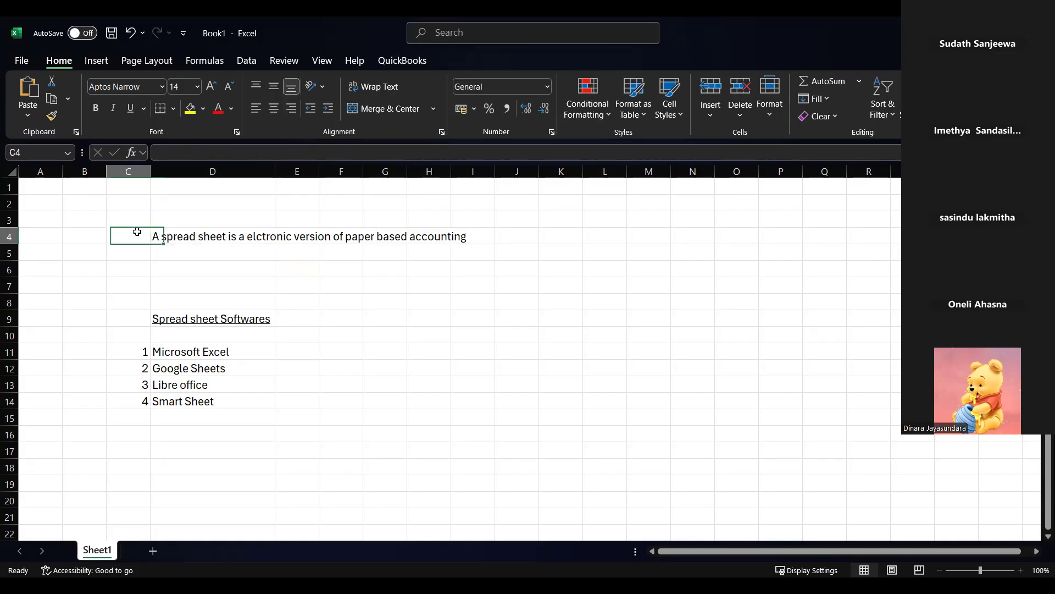
click(169, 248)
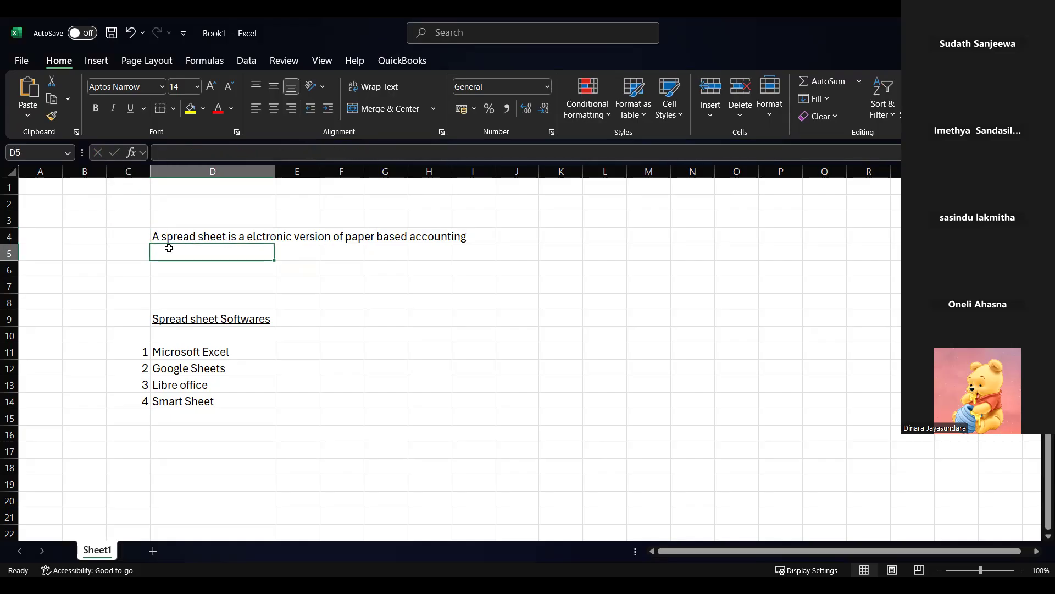
click(134, 238)
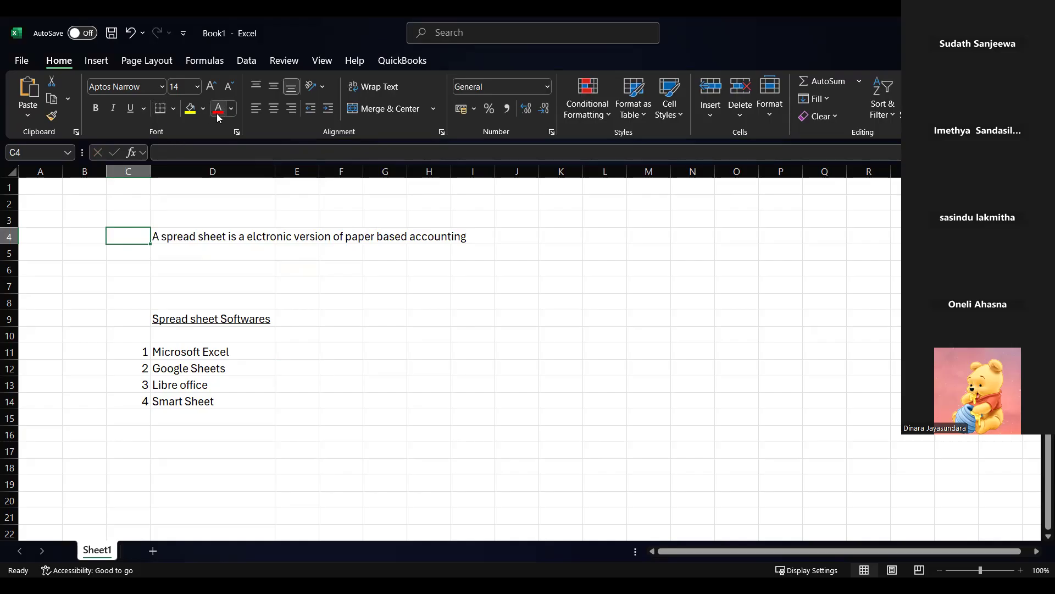
text(*)
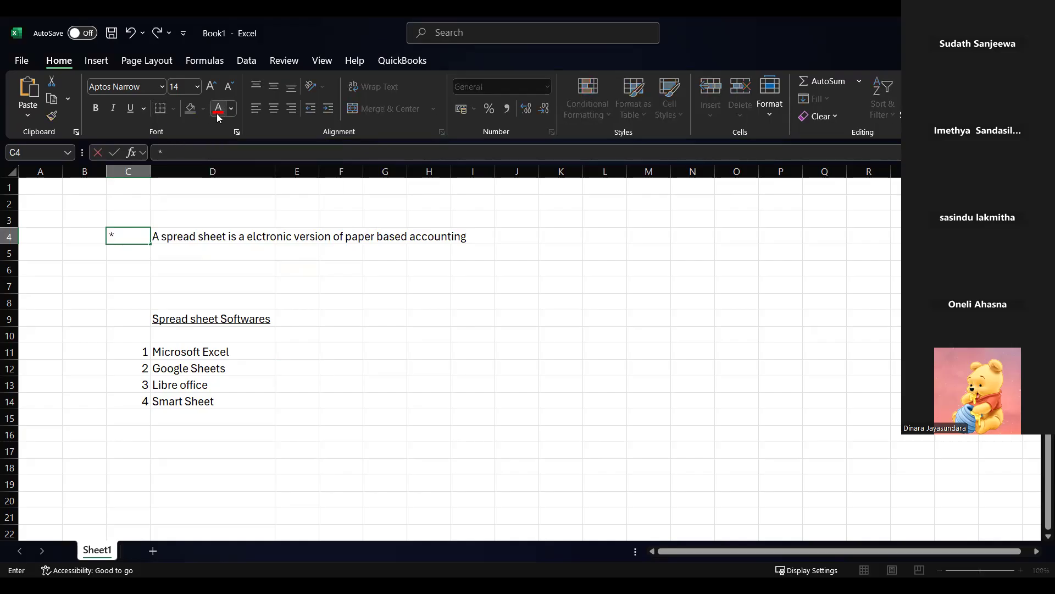
click(141, 257)
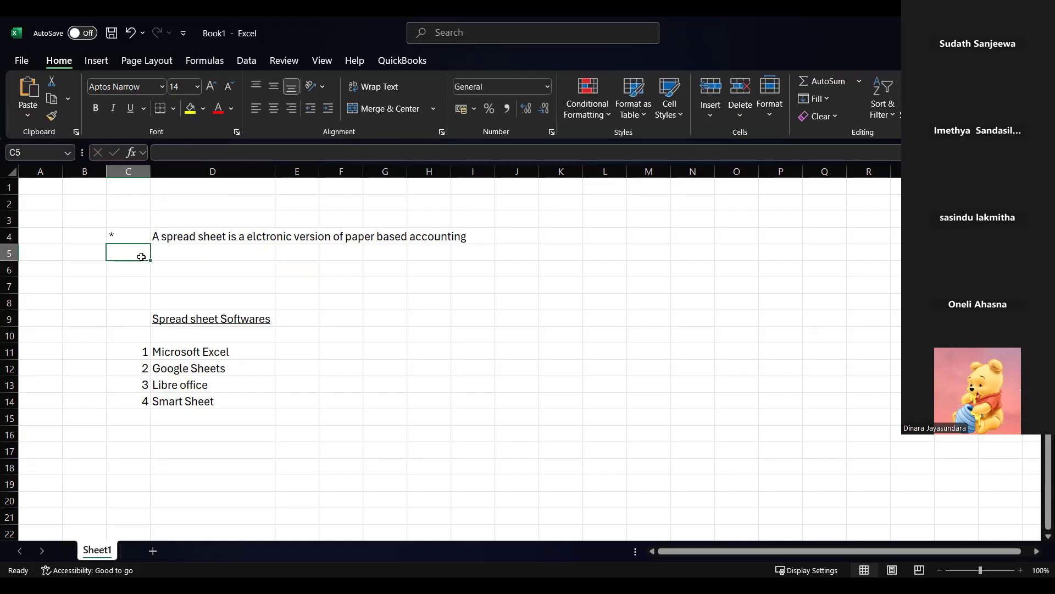
text(*)
key(Tab)
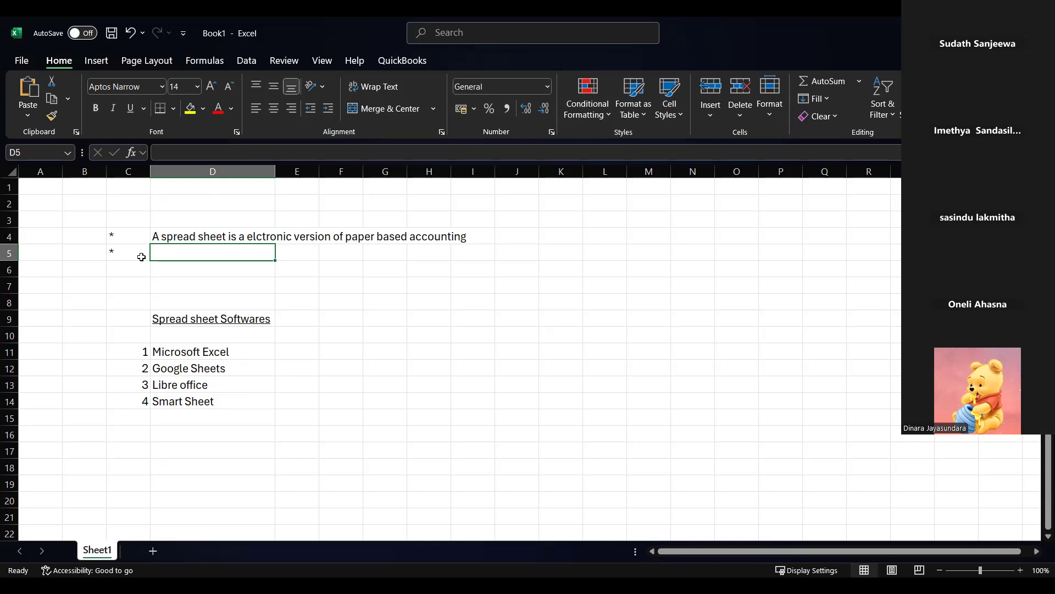
Enter 'We can organize data, Analyse data and can store data in tabular form ( in Tables)' in D5.
text(We can)
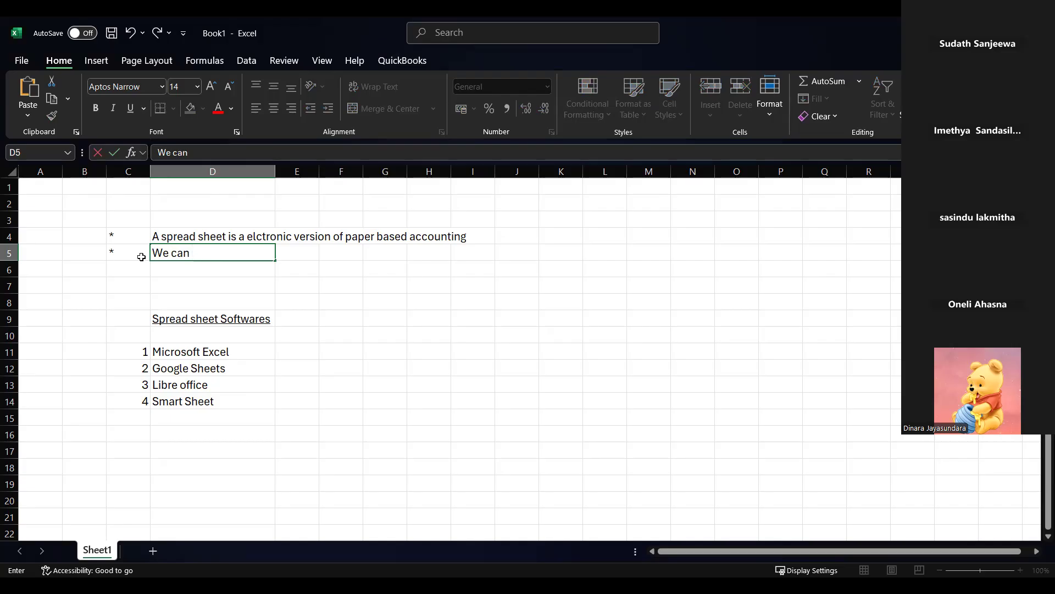
text( organize data)
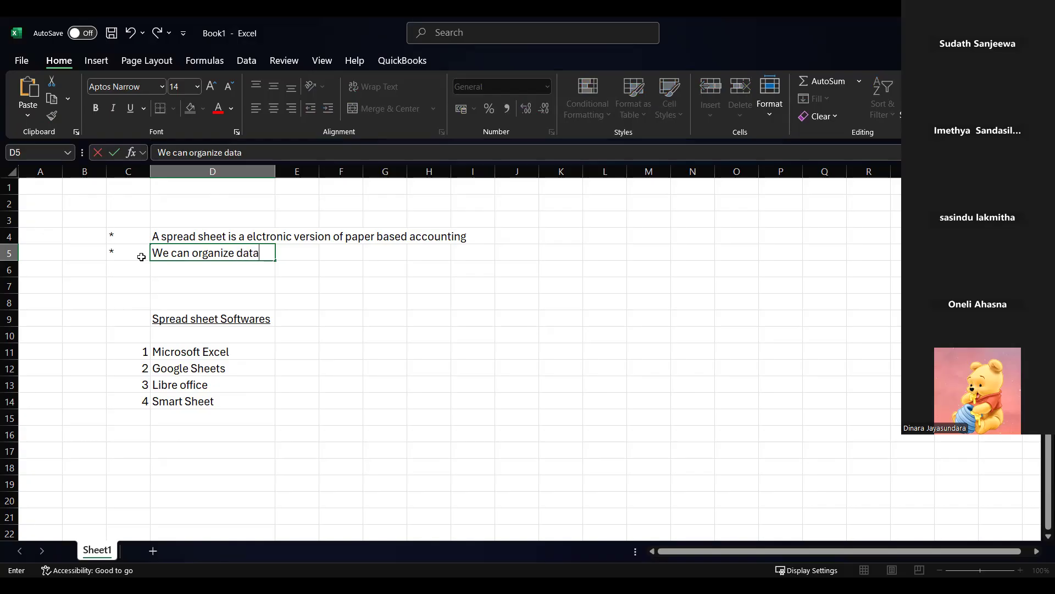
text(, Analyse data )
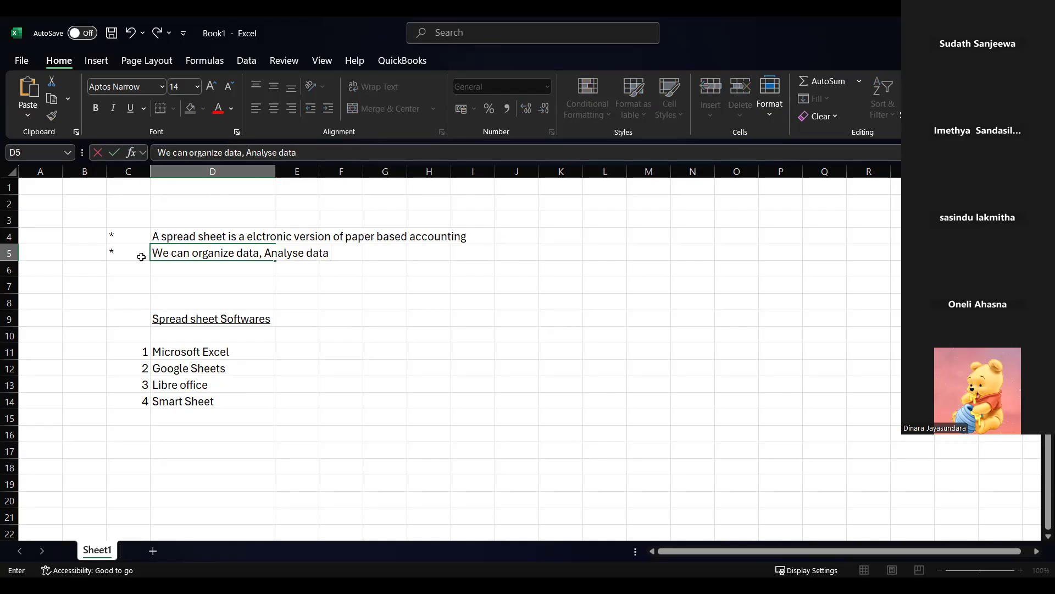
text(and can store d)
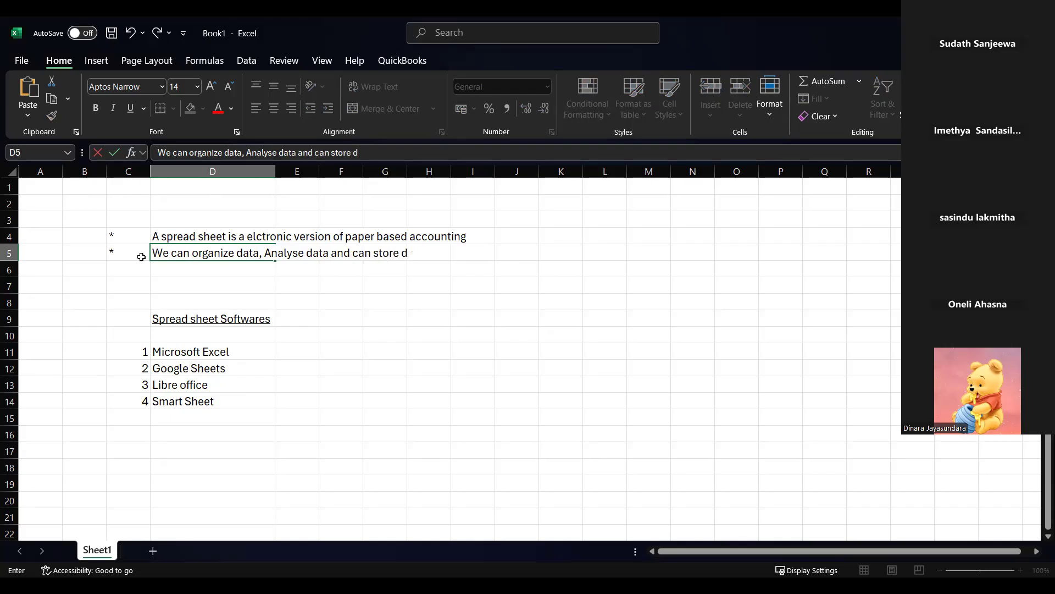
text(ata in tabula)
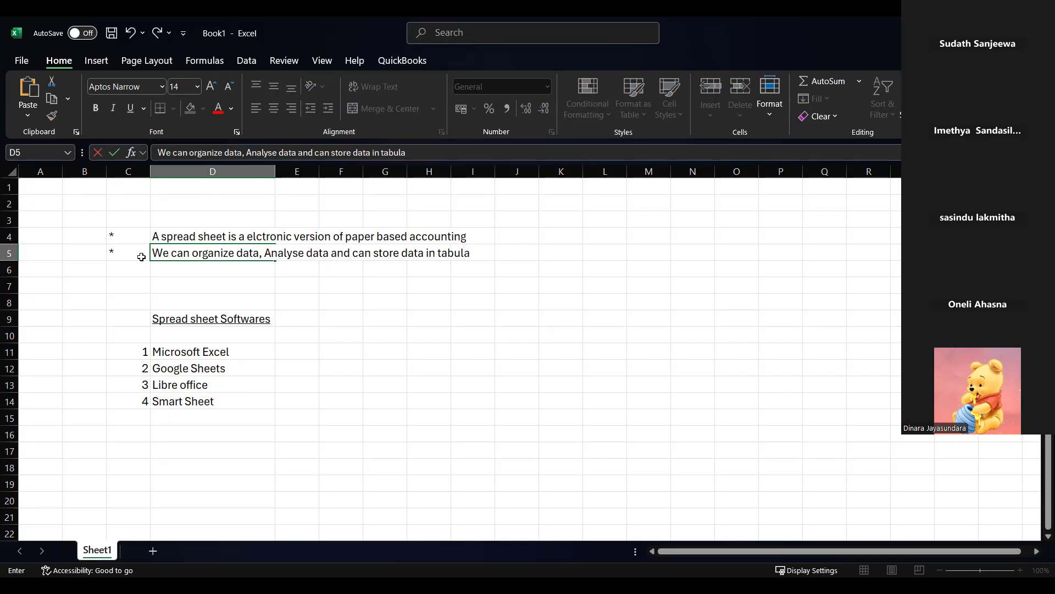
text(r form ( in Tables))
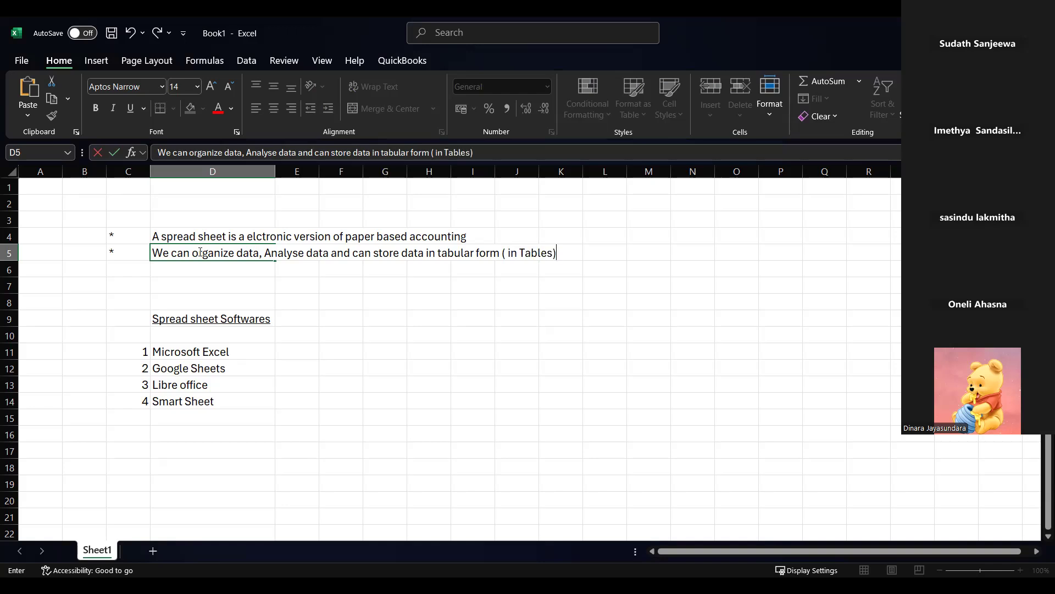
click(200, 275)
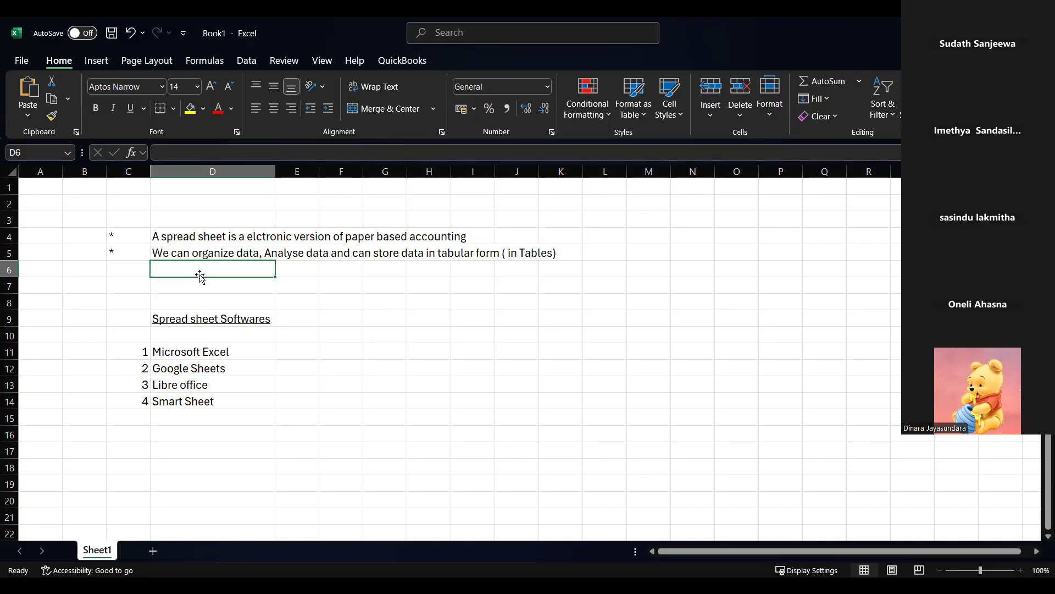
Add a * bullet in C6 and 'it provide facilities like to write functions, formulas, sort and prepare charts' in D6.
click(141, 267)
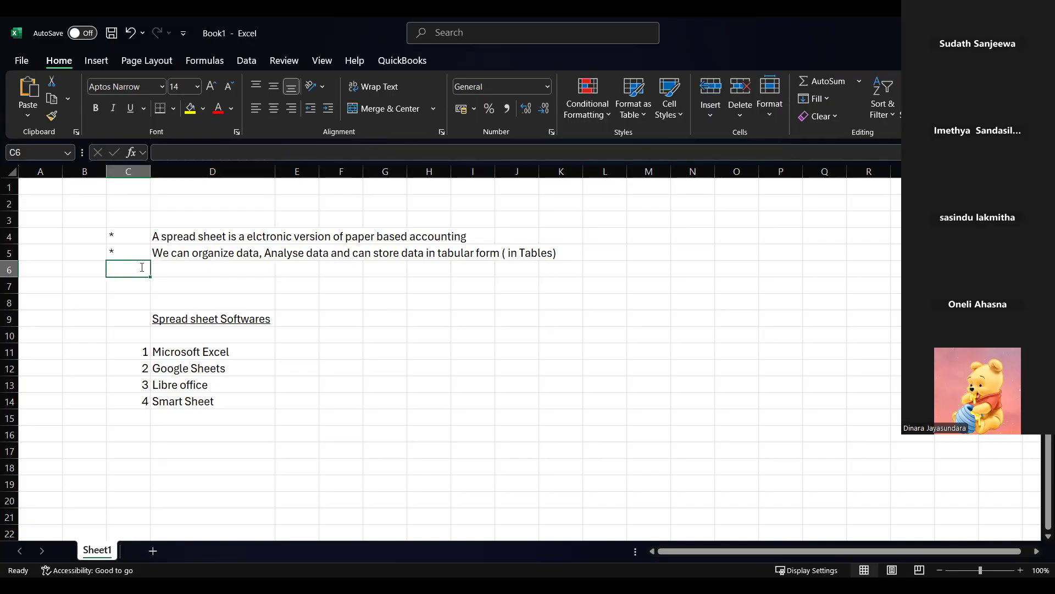
text(*)
key(Tab)
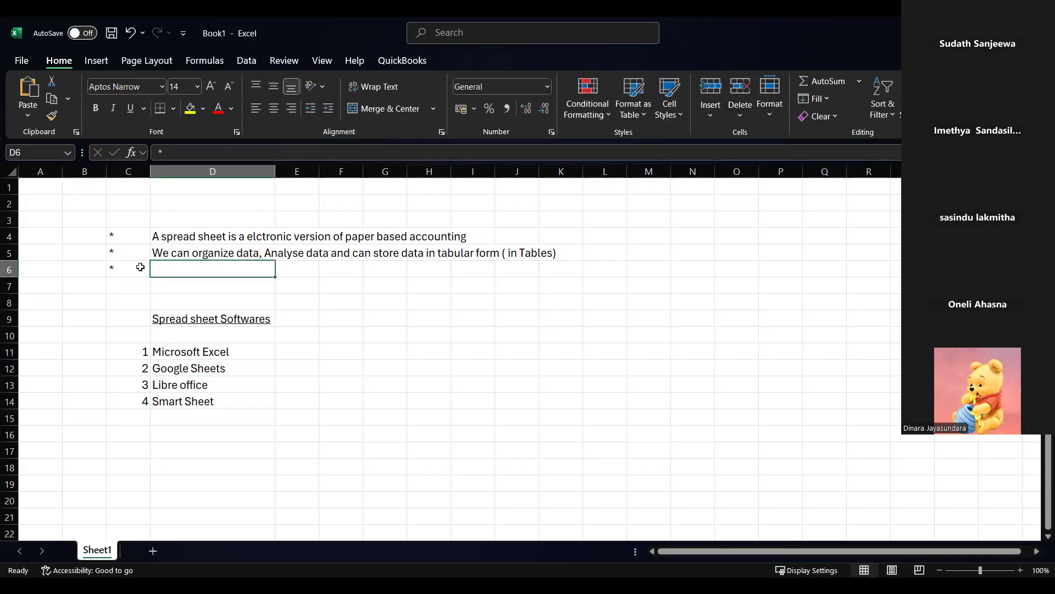
text(it provide)
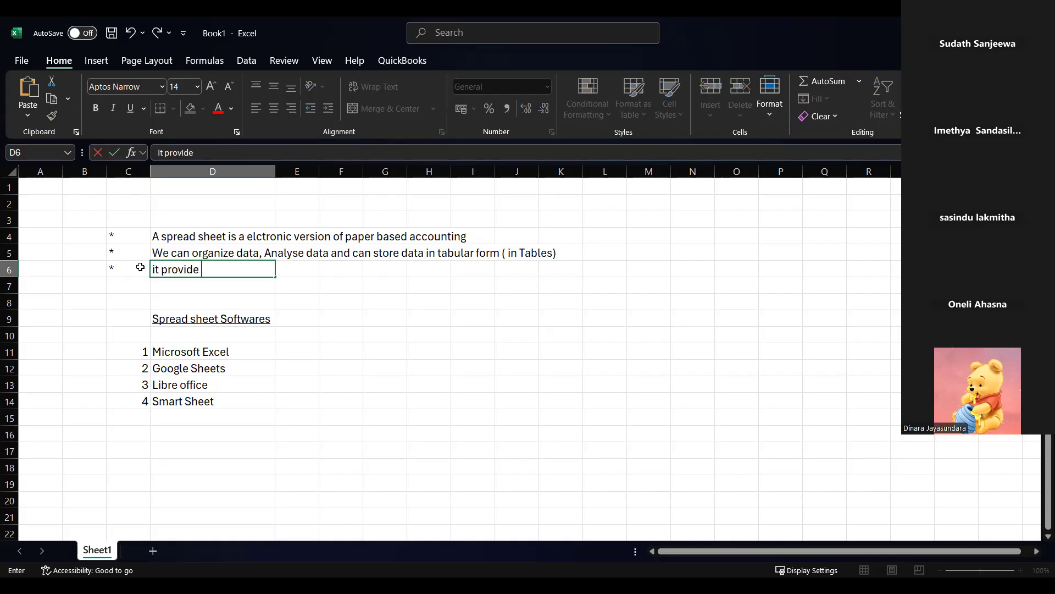
text( facilities like)
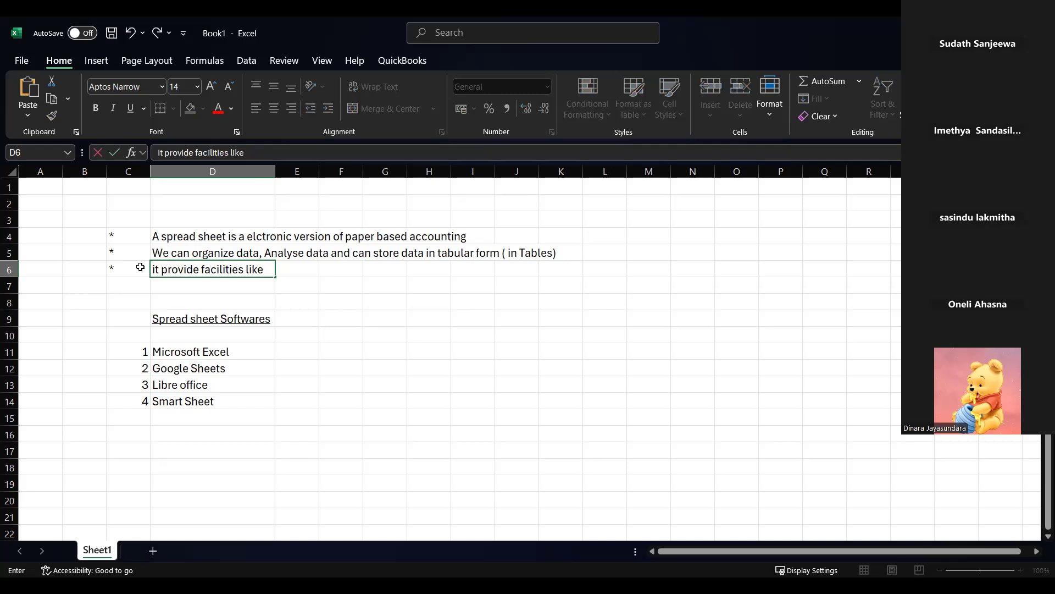
text( to)
text( write)
text( function)
text(s, )
text(formul)
text(ar)
text(s)
key(BackSpace)
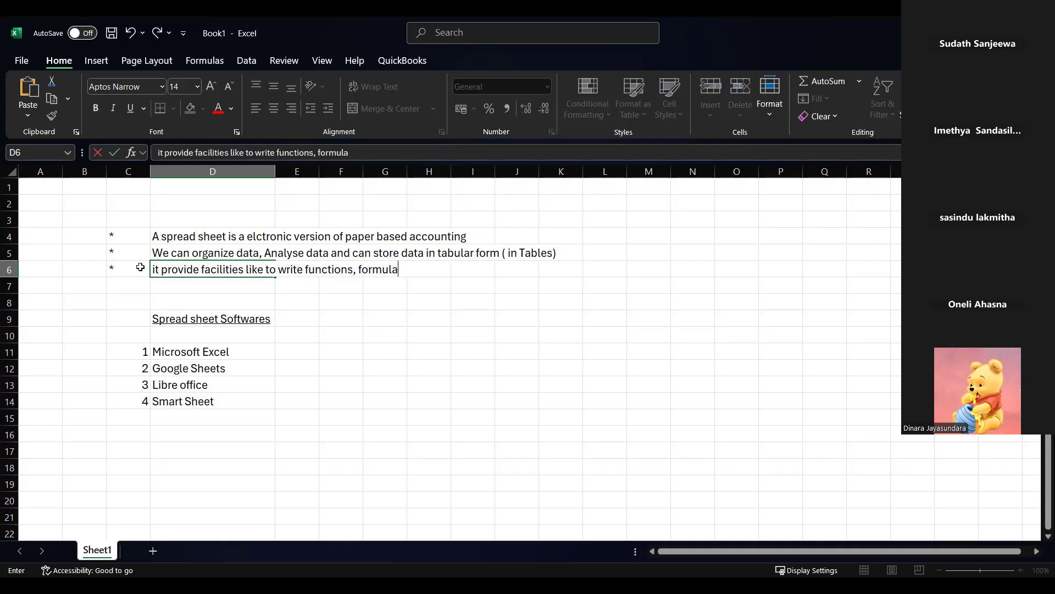
text(s a)
key(BackSpace)
text(, sort and)
text(do chart)
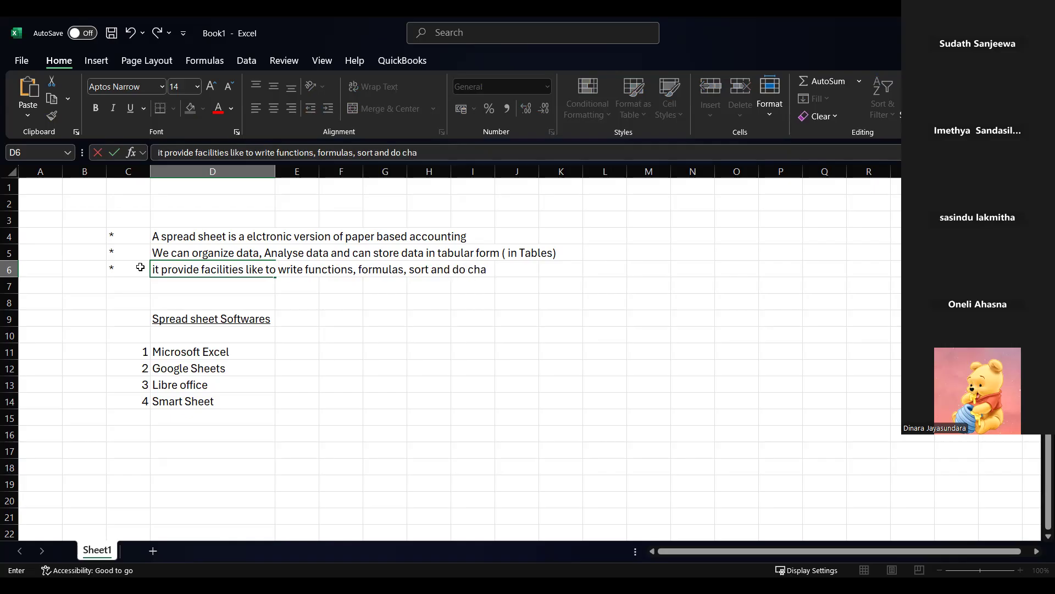
key(BackSpace)
key(BackSpace)
key(BackSpace)
key(BackSpace)
key(BackSpace)
key(BackSpace)
key(BackSpace)
key(BackSpace)
key(BackSpace)
text(prepare charts)
key(Return)
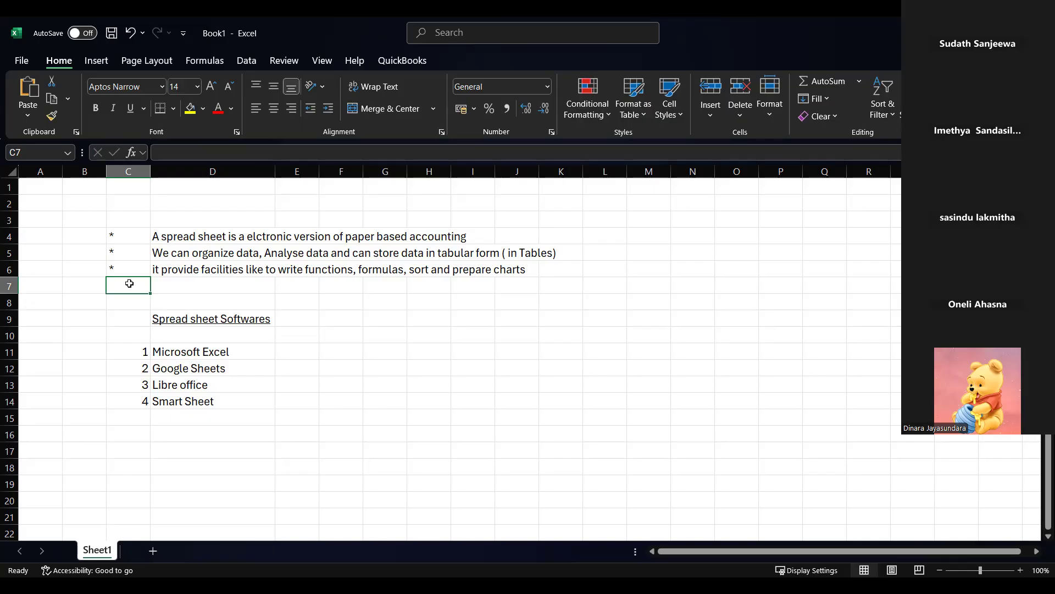
drag(160, 236, 180, 268)
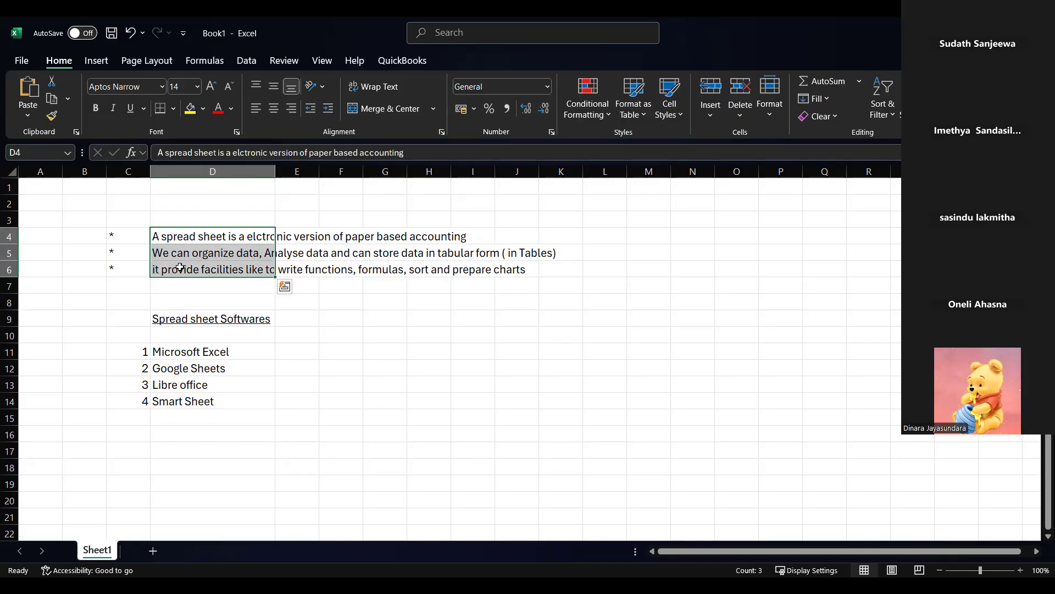
click(184, 318)
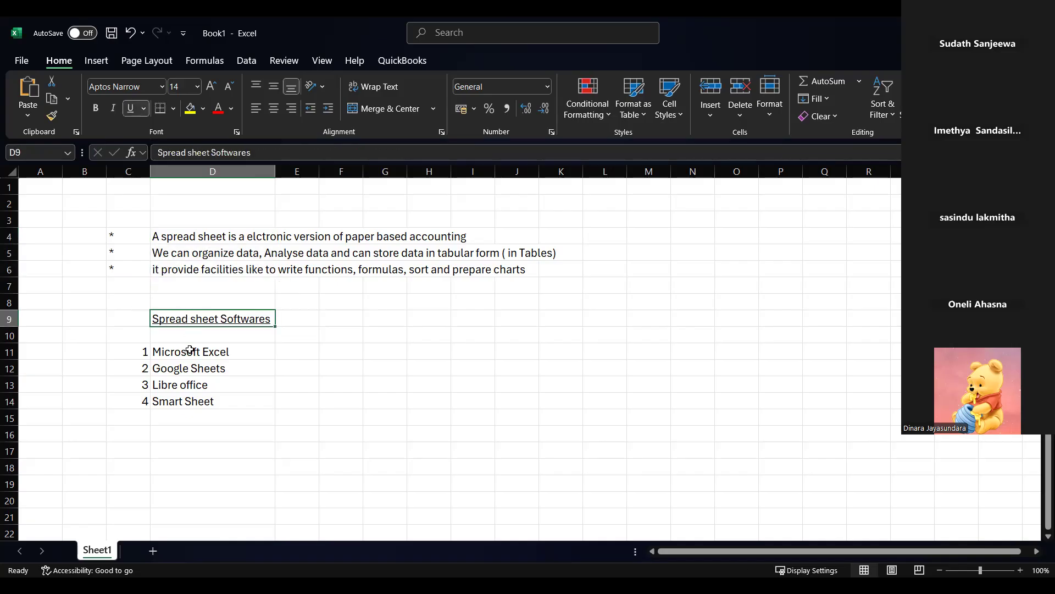
click(138, 318)
drag(138, 318, 220, 400)
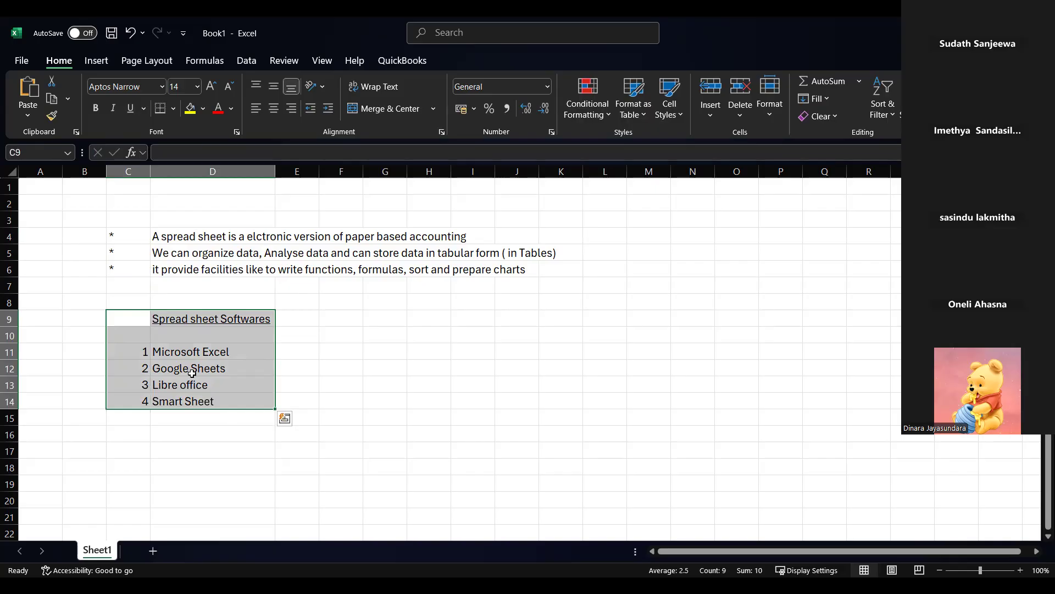
key(alt+Tab)
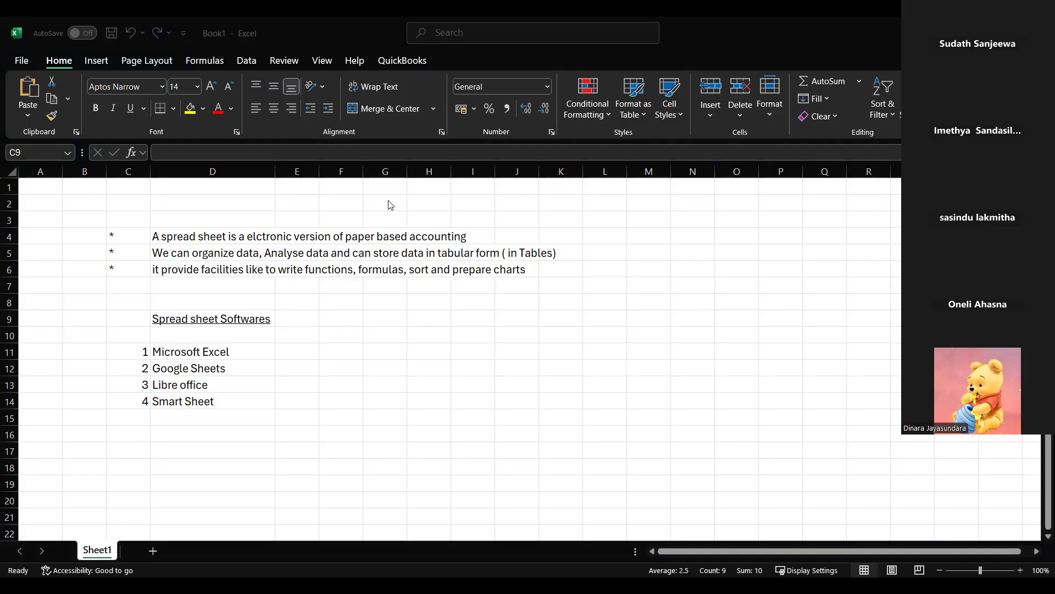
Enter 'ELECTRONIC SPREAD SHEET' in cell F2 and make it bold and underlined.
click(353, 199)
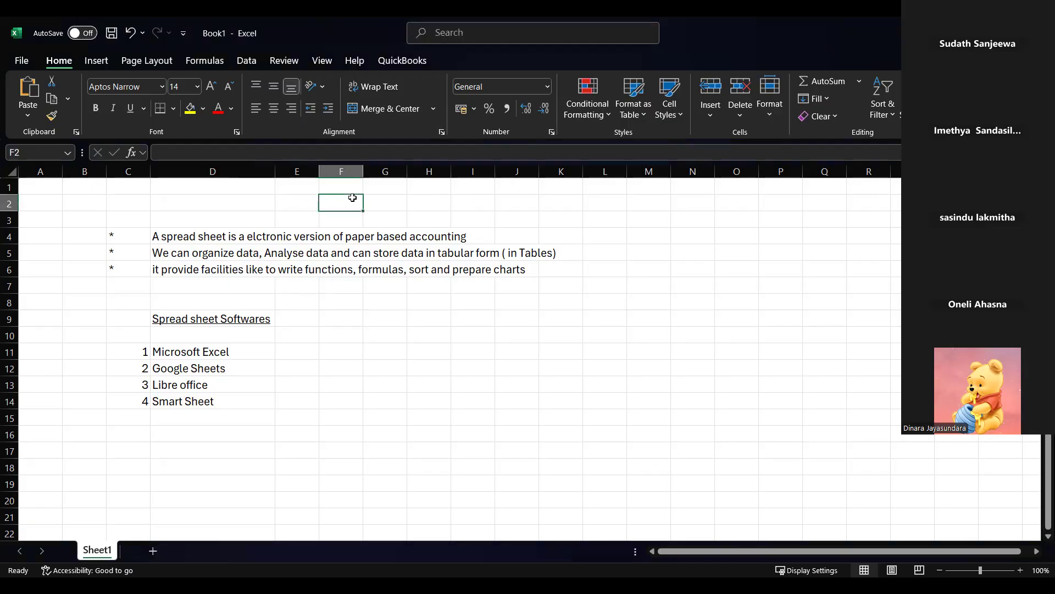
text(ELECT)
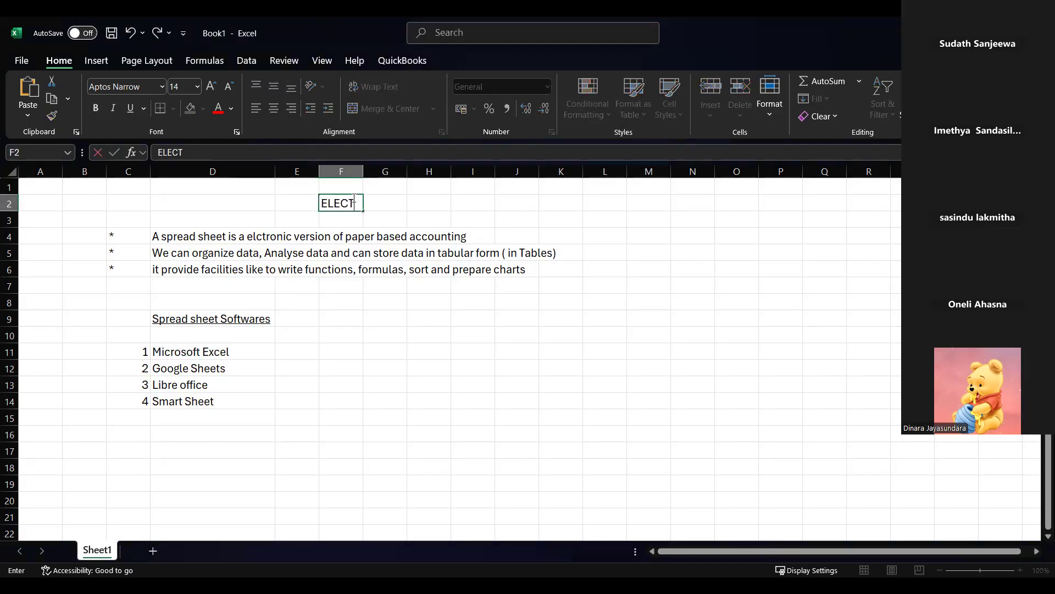
text(RONIC SPREAD)
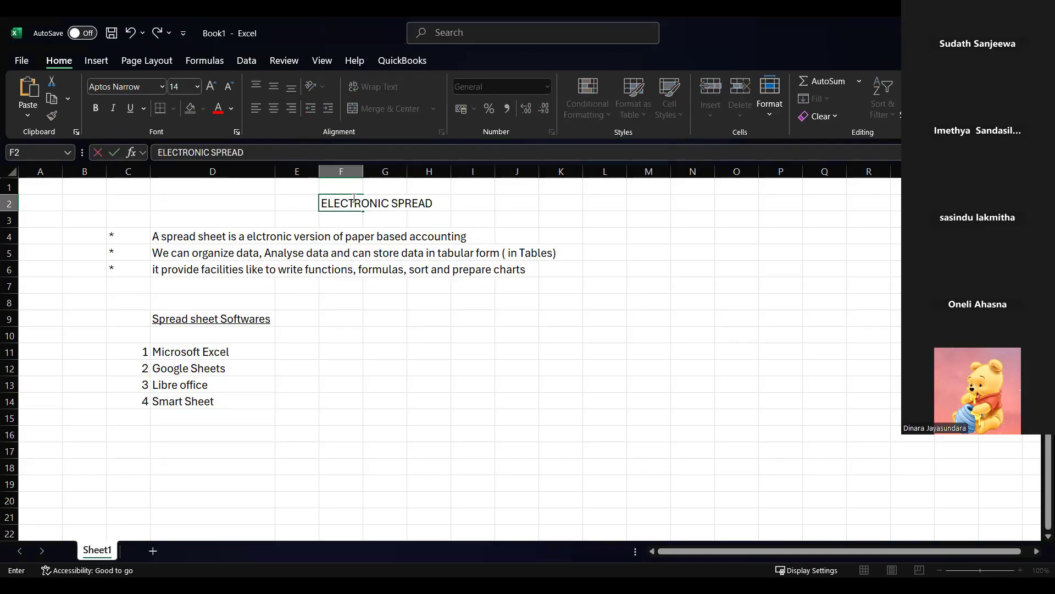
text( SHEET)
click(446, 264)
click(338, 201)
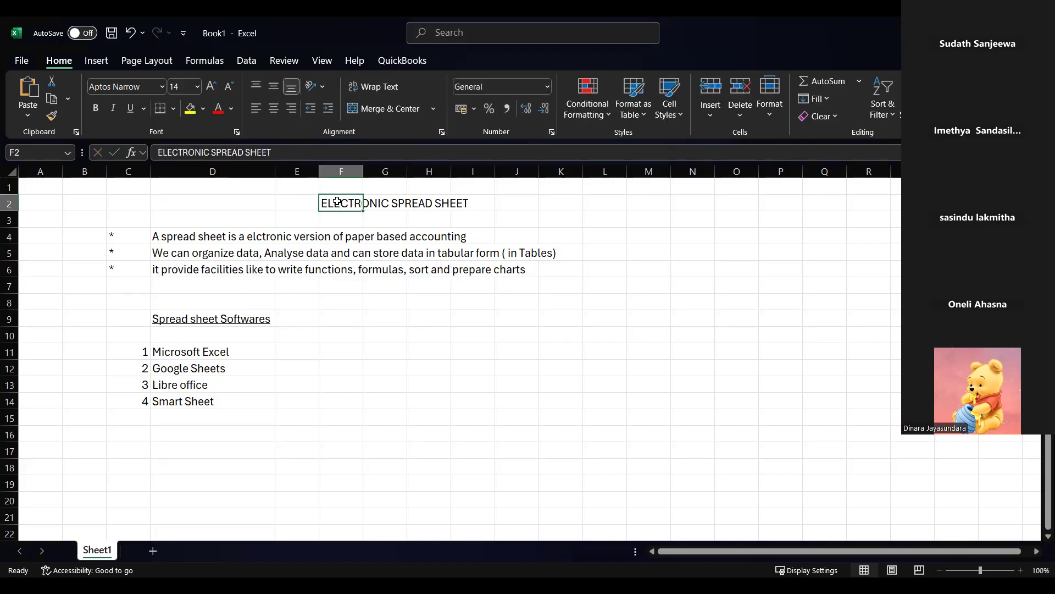
key(ctrl+b)
key(ctrl+u)
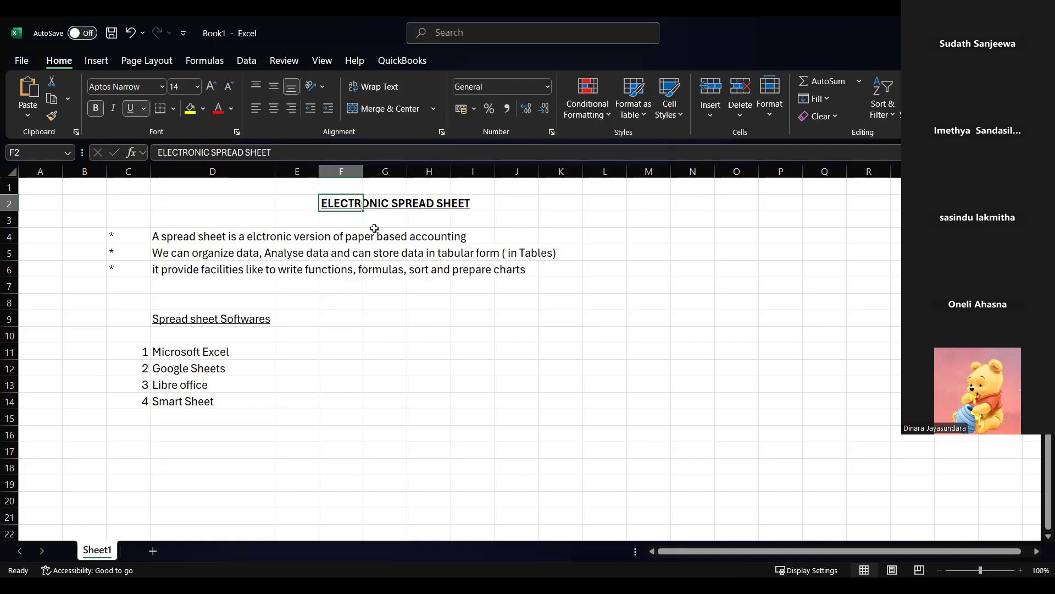
click(553, 382)
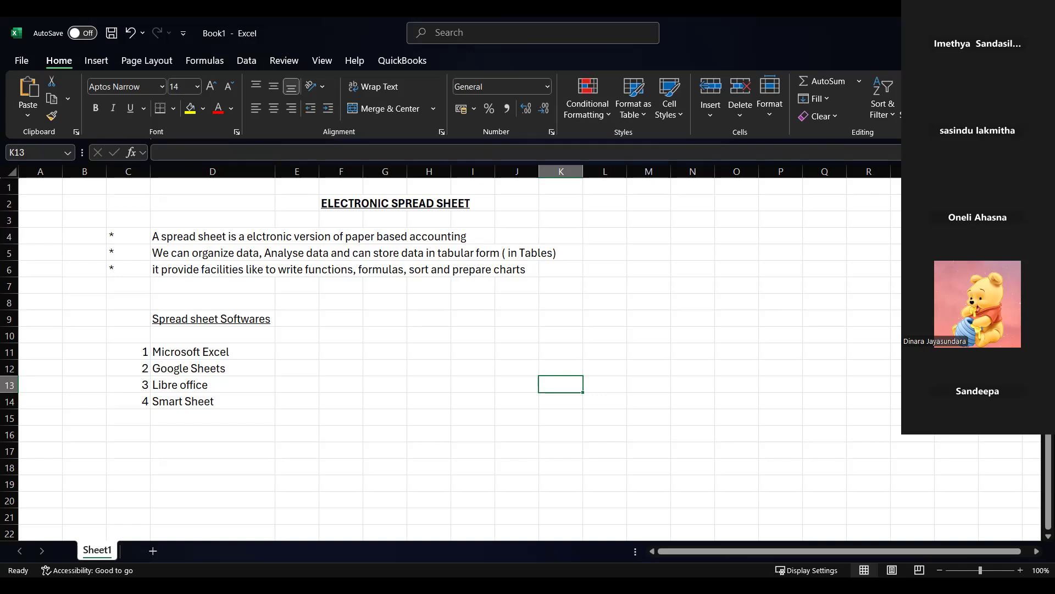
Select the entire worksheet and set its font size to 20.
click(1038, 553)
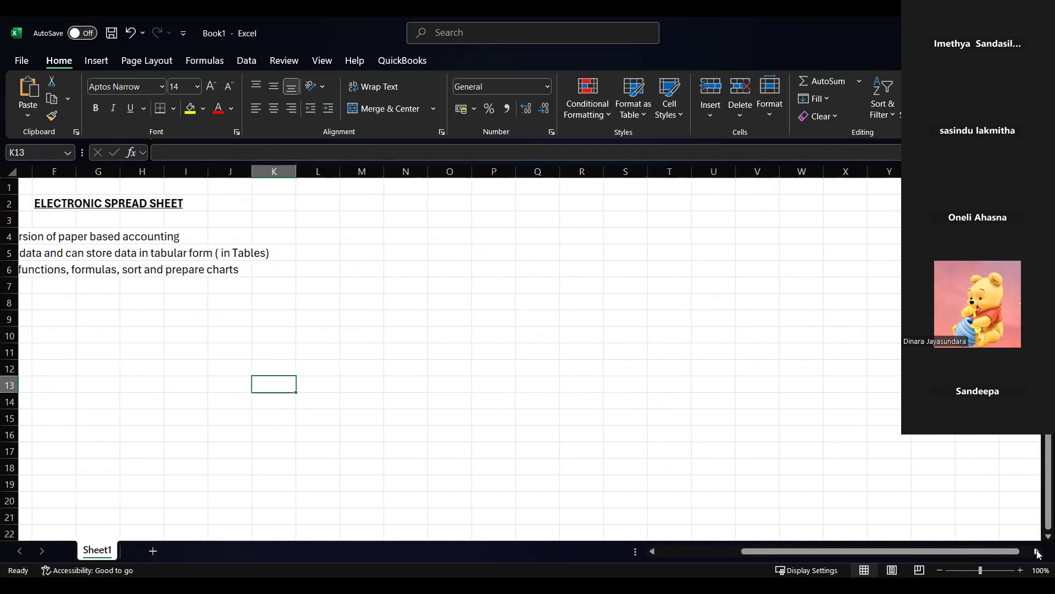
scroll(703, 419, left, 5)
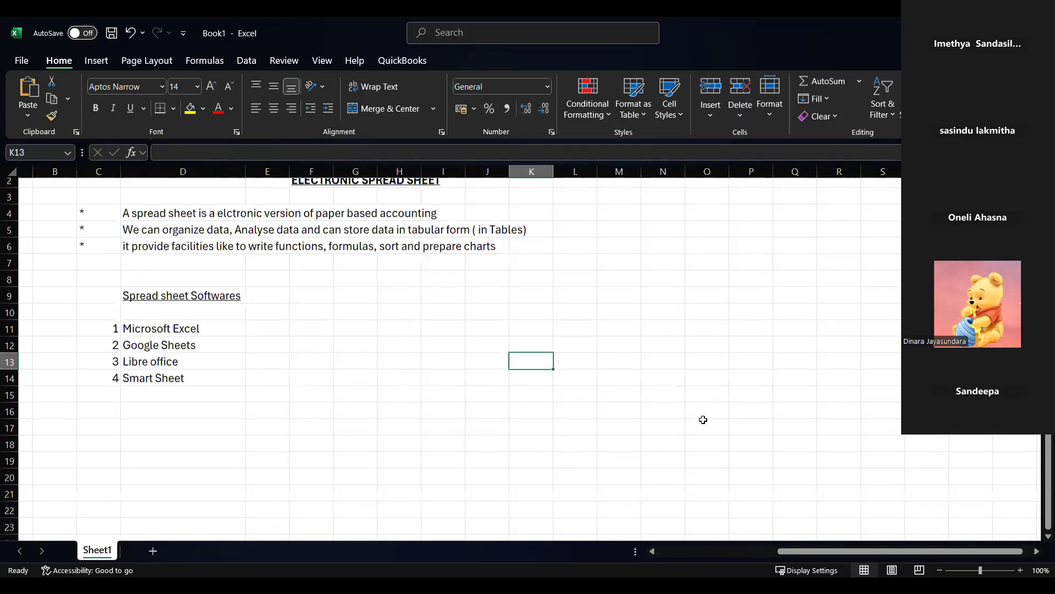
scroll(703, 420, up, 1)
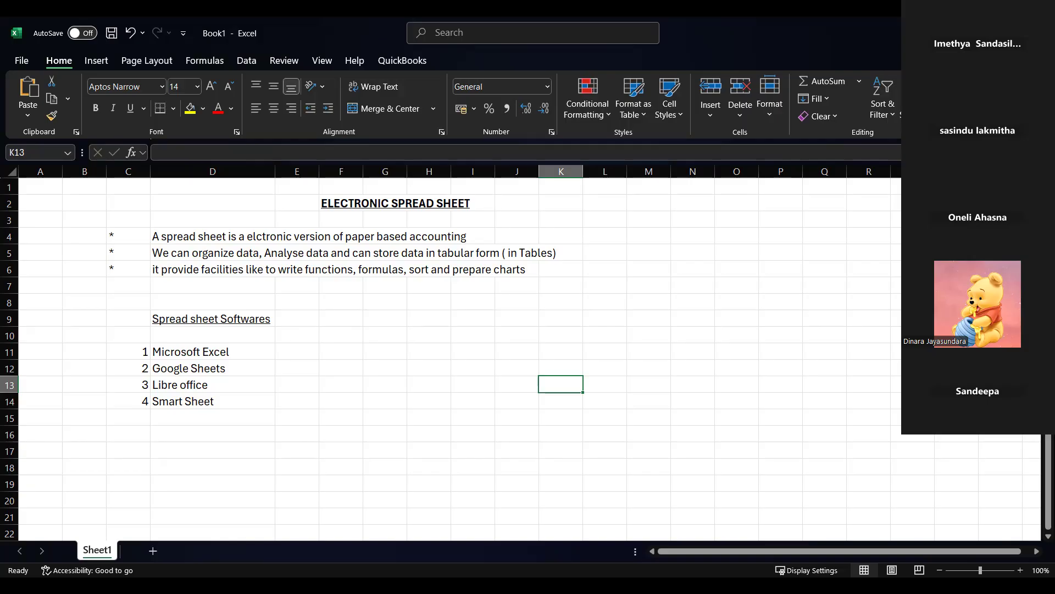
click(13, 170)
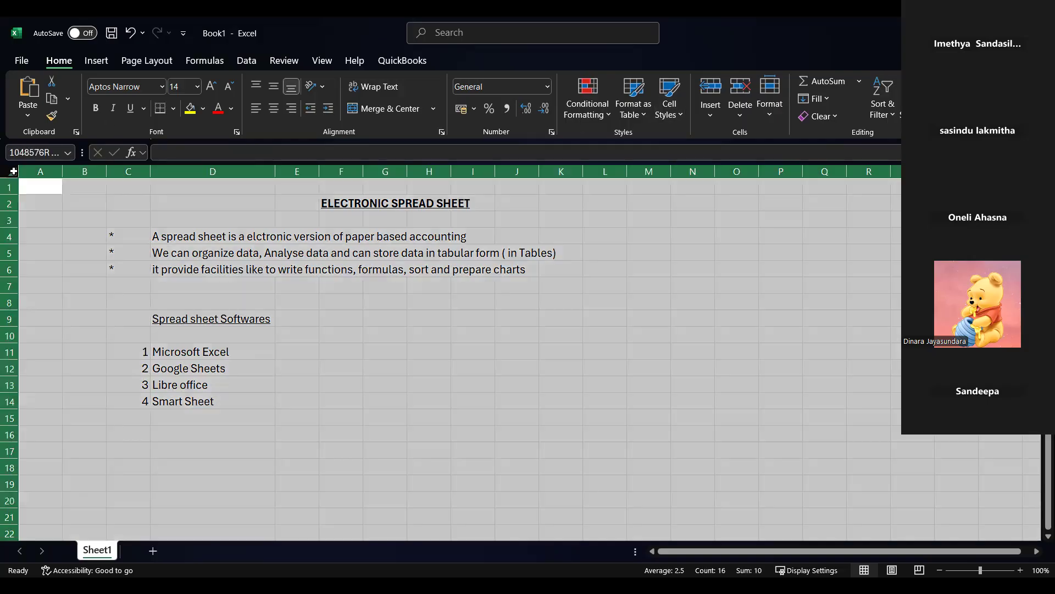
click(196, 86)
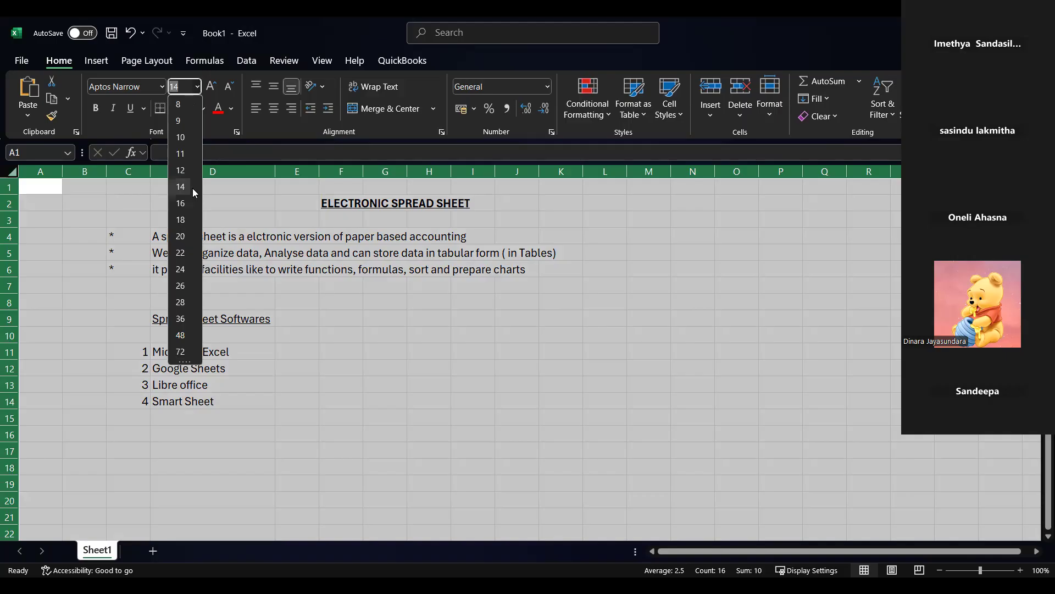
click(185, 236)
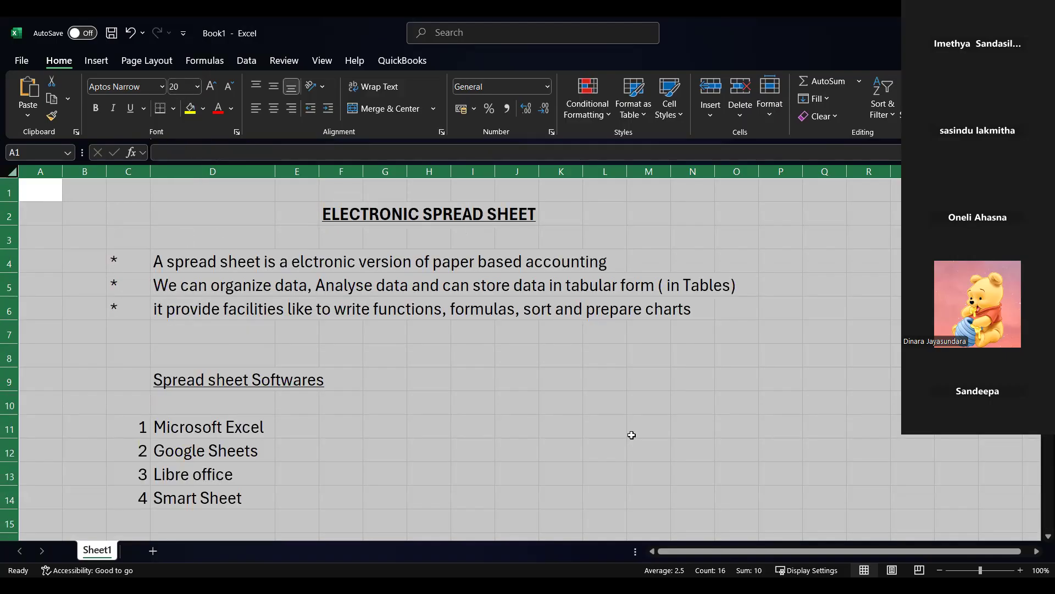
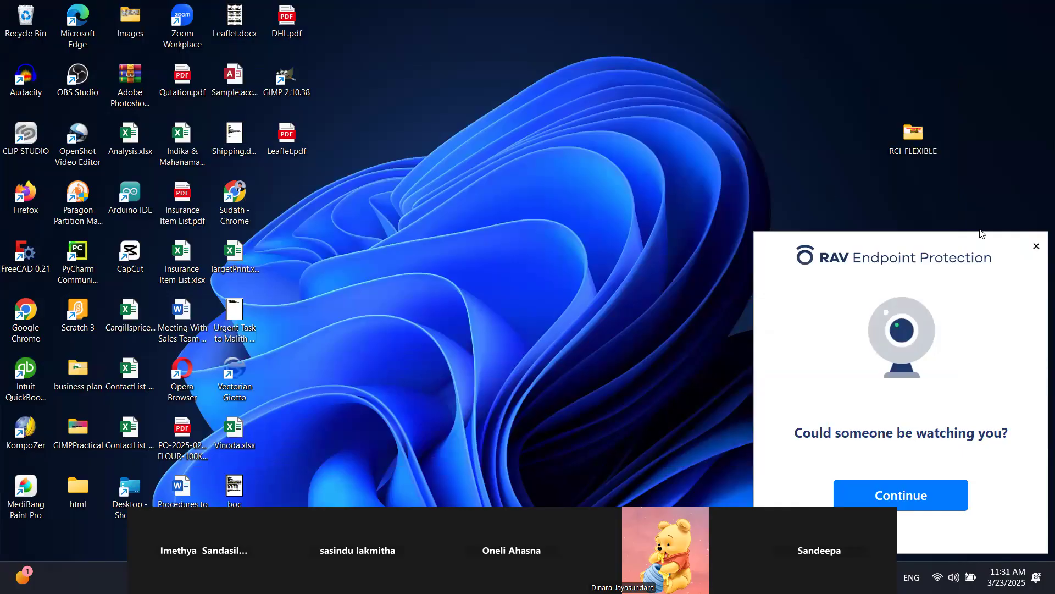
Close the antivirus webcam popup, move the meeting strip aside, and bring up Windows Search.
click(1037, 247)
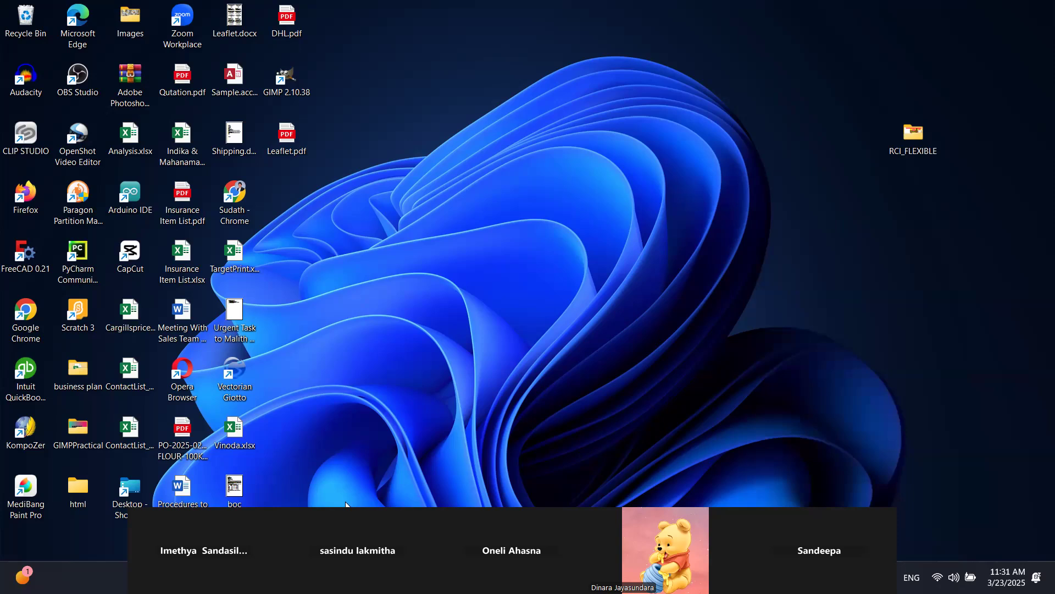
drag(358, 515, 517, 411)
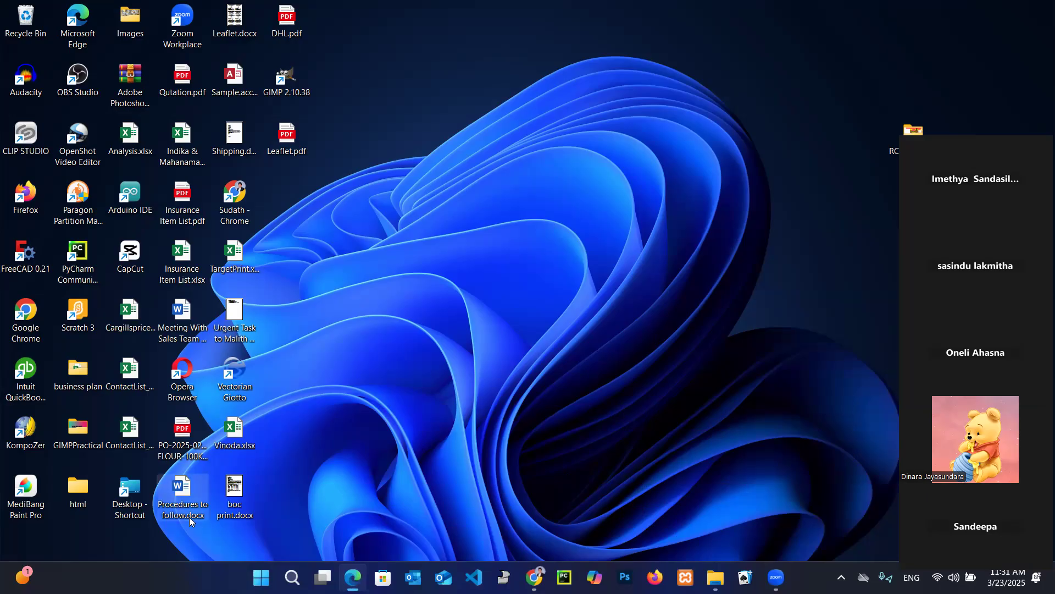
click(292, 577)
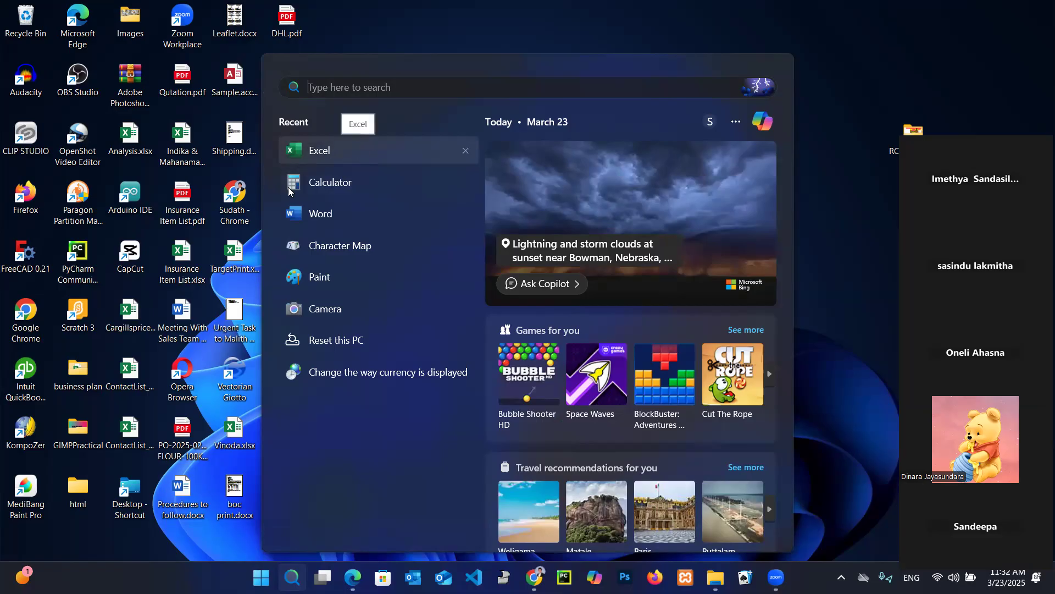
Launch Excel from search and start a blank workbook, Book1, maximized to full screen.
click(377, 150)
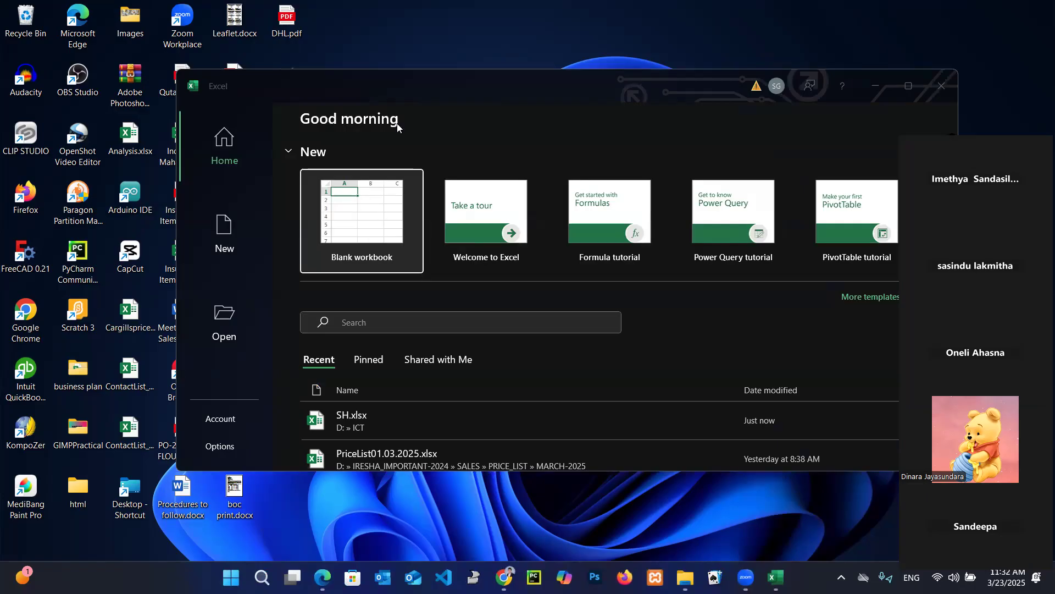
drag(441, 76, 323, 67)
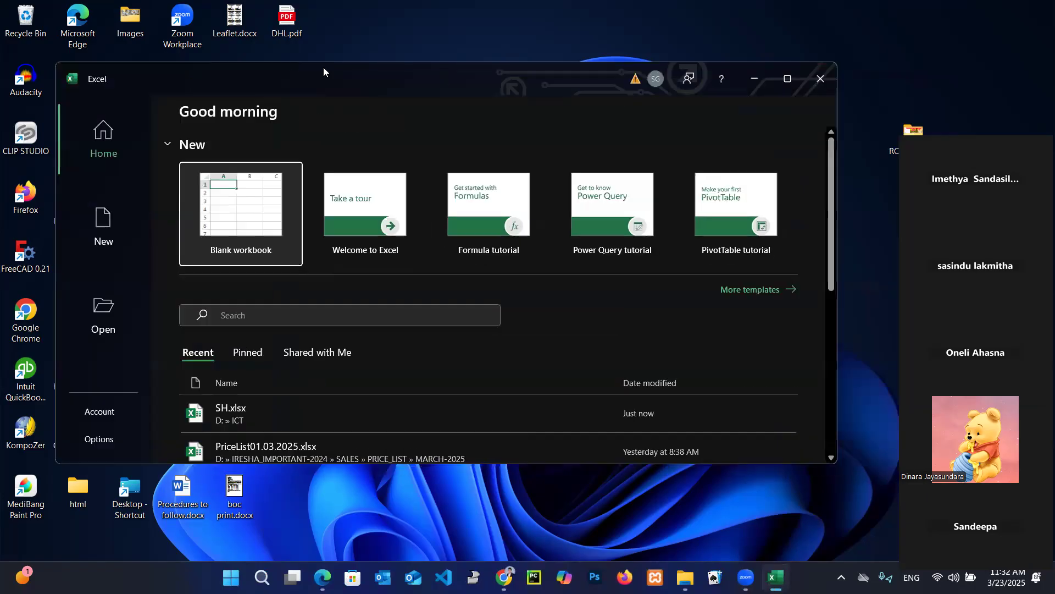
click(253, 211)
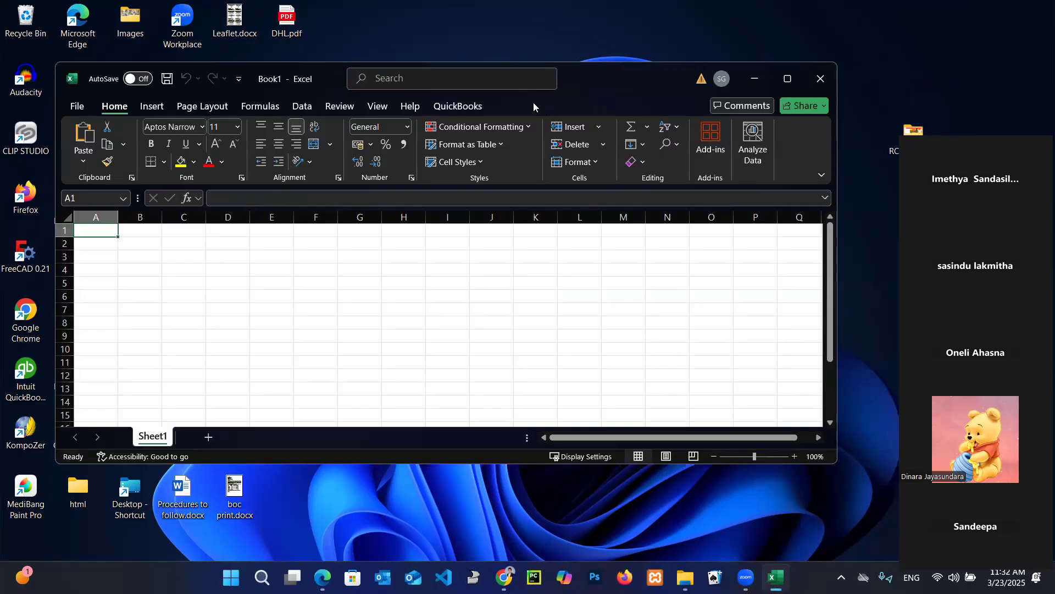
double_click(589, 77)
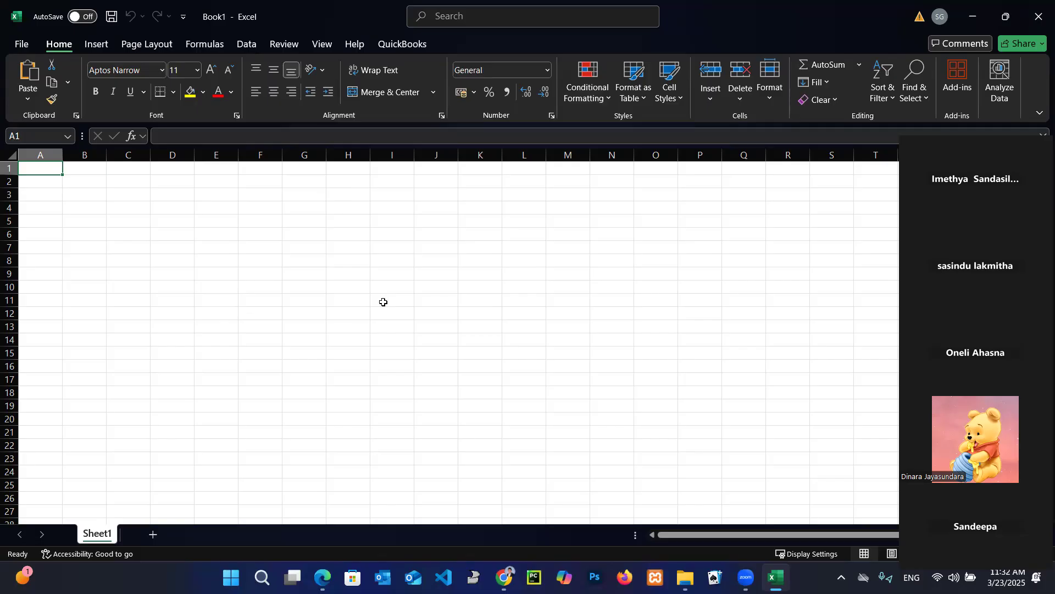
Start Save As and browse to the D:\ICT\Grade-9\Online folder.
click(23, 43)
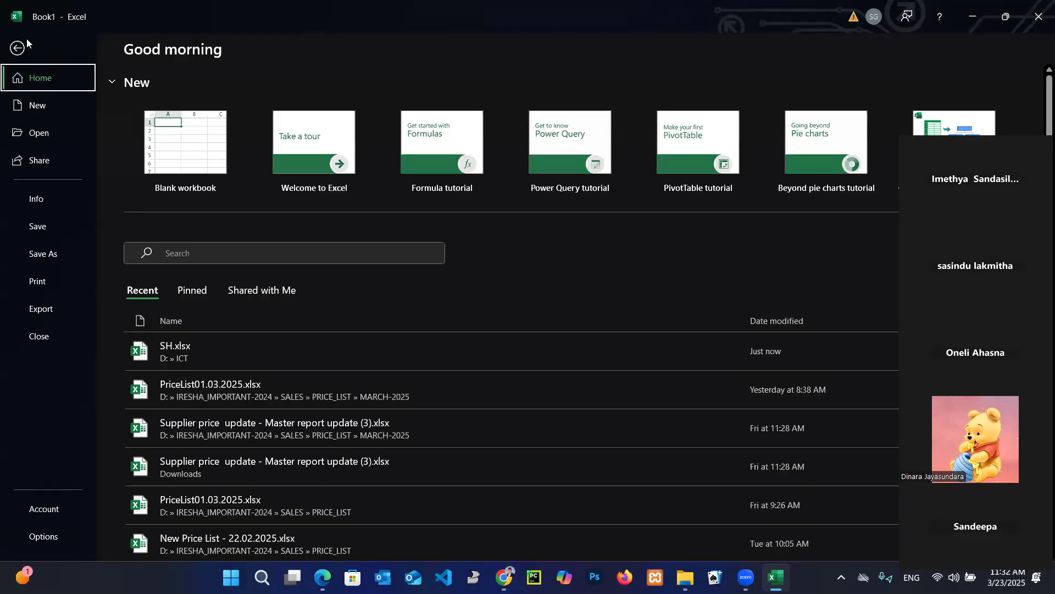
click(49, 254)
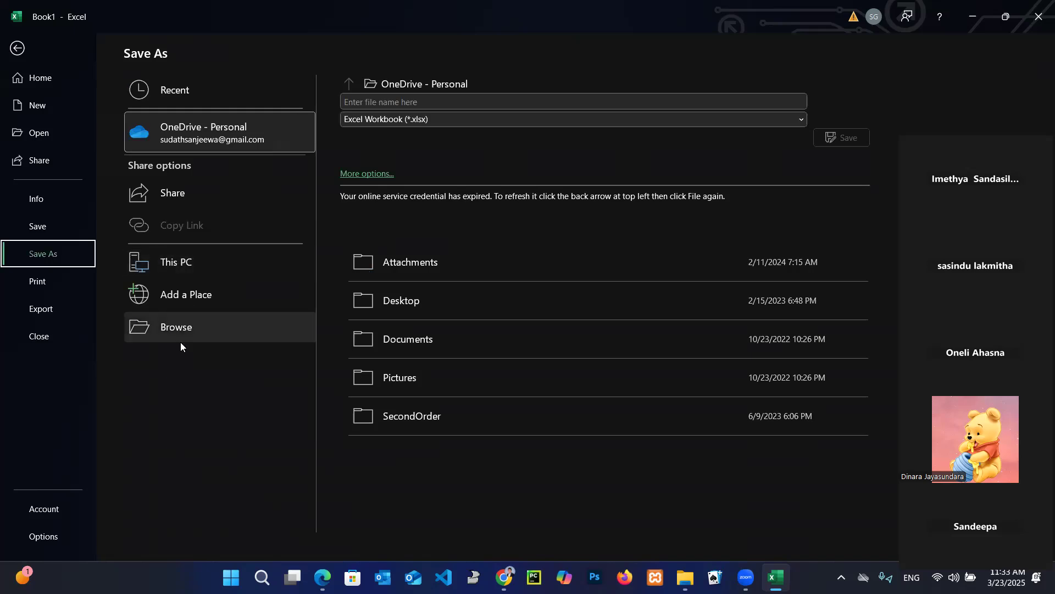
click(201, 318)
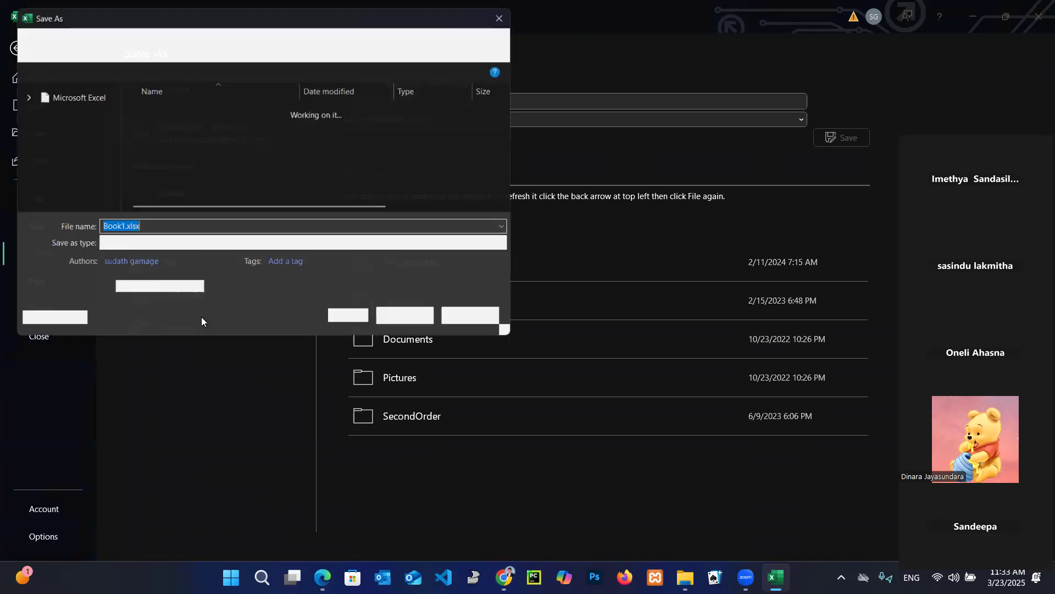
scroll(78, 172, down, 1)
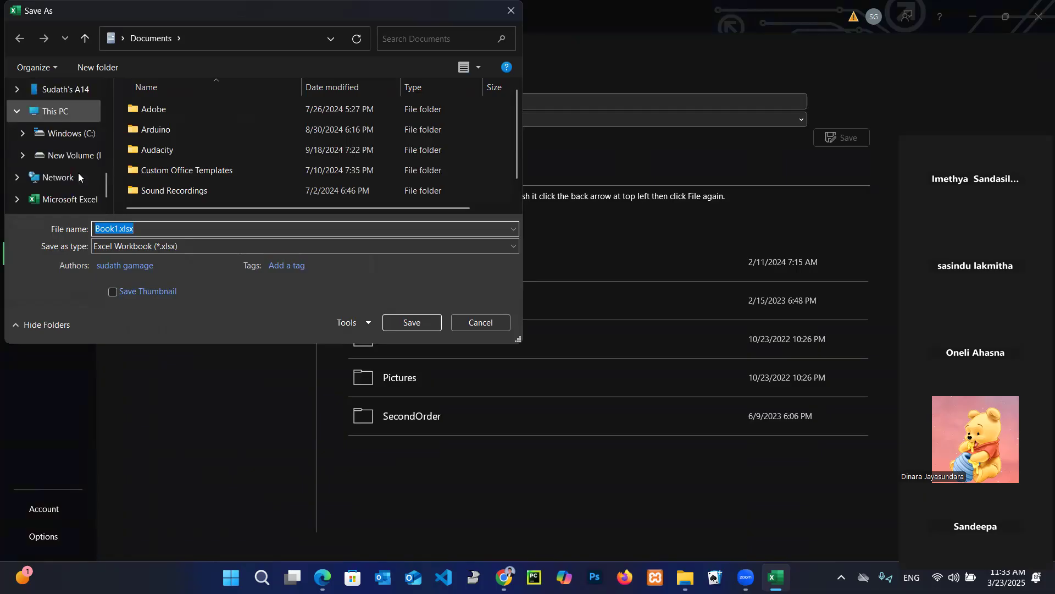
click(71, 156)
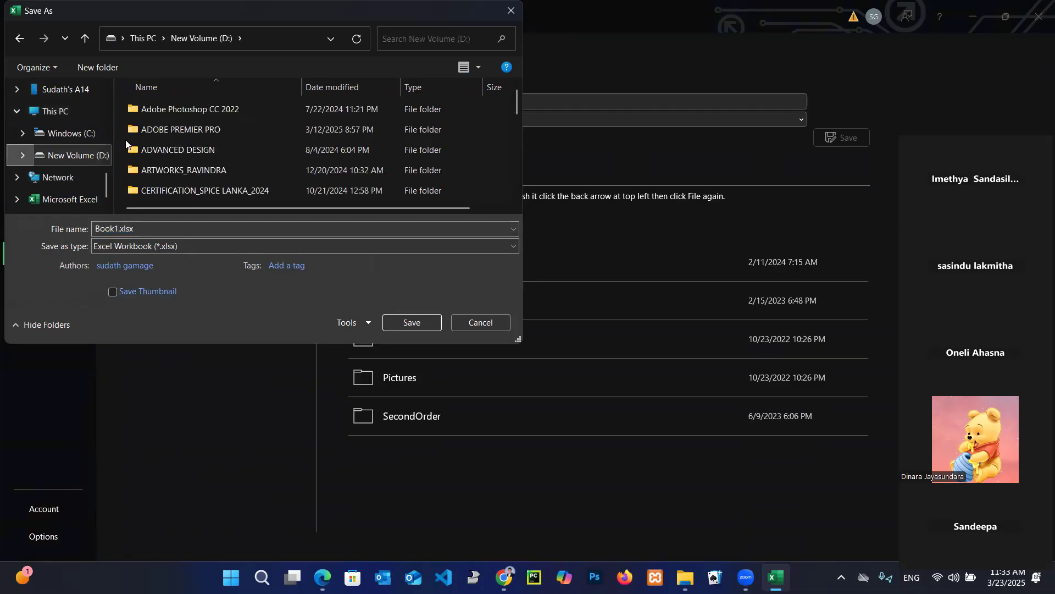
scroll(169, 168, down, 3)
double_click(169, 168)
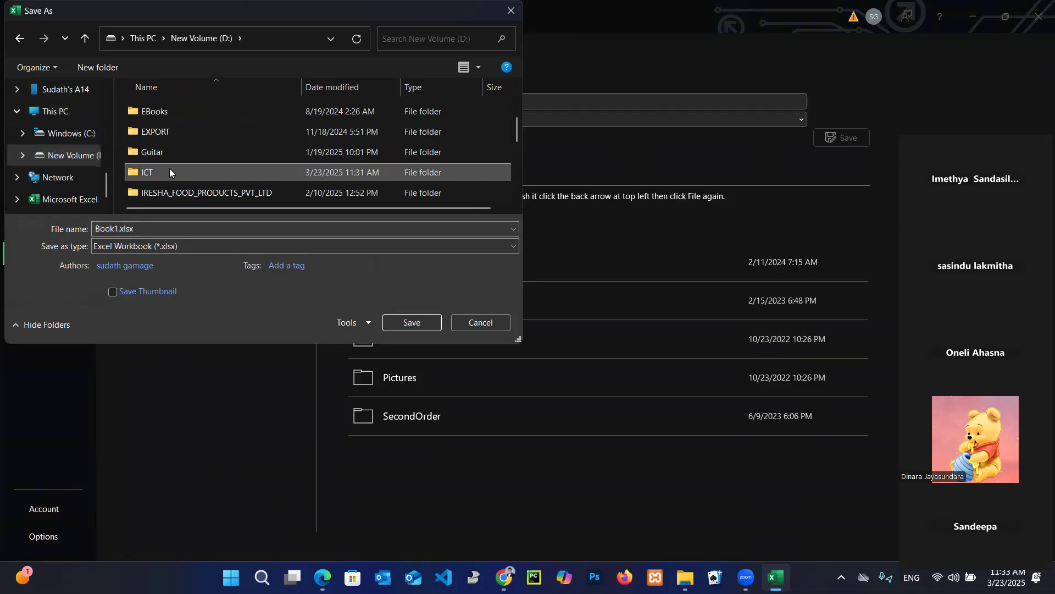
scroll(170, 172, down, 3)
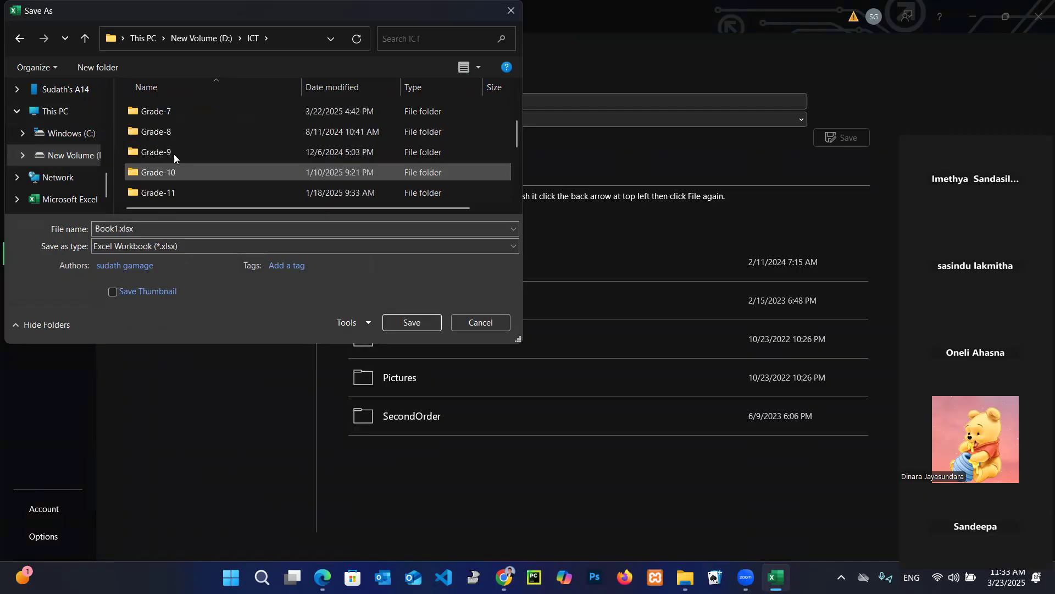
double_click(175, 153)
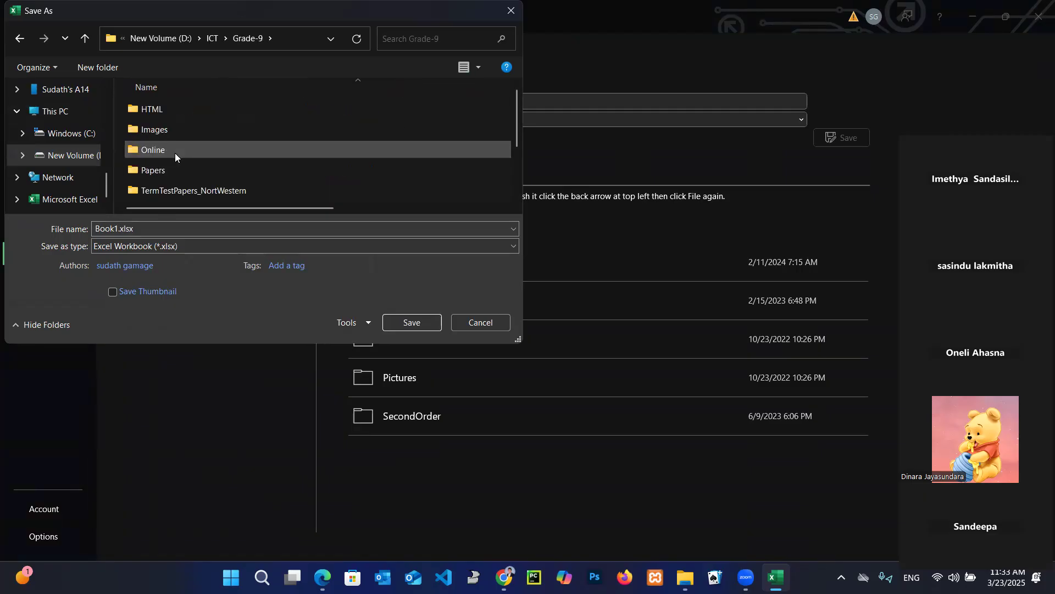
double_click(175, 153)
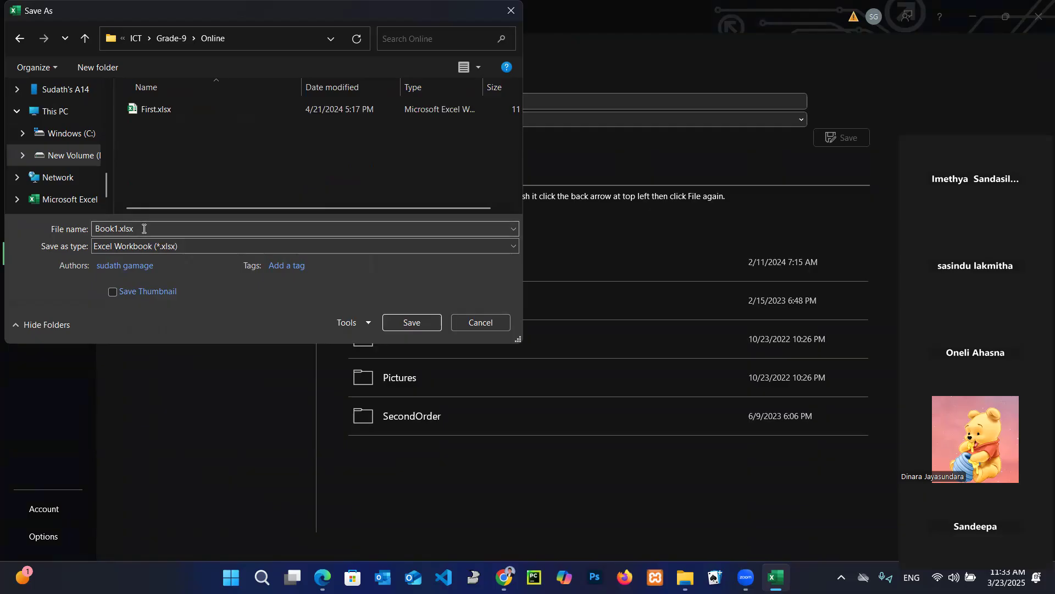
Save the workbook there under the file name 2025FirstExcel.
double_click(144, 229)
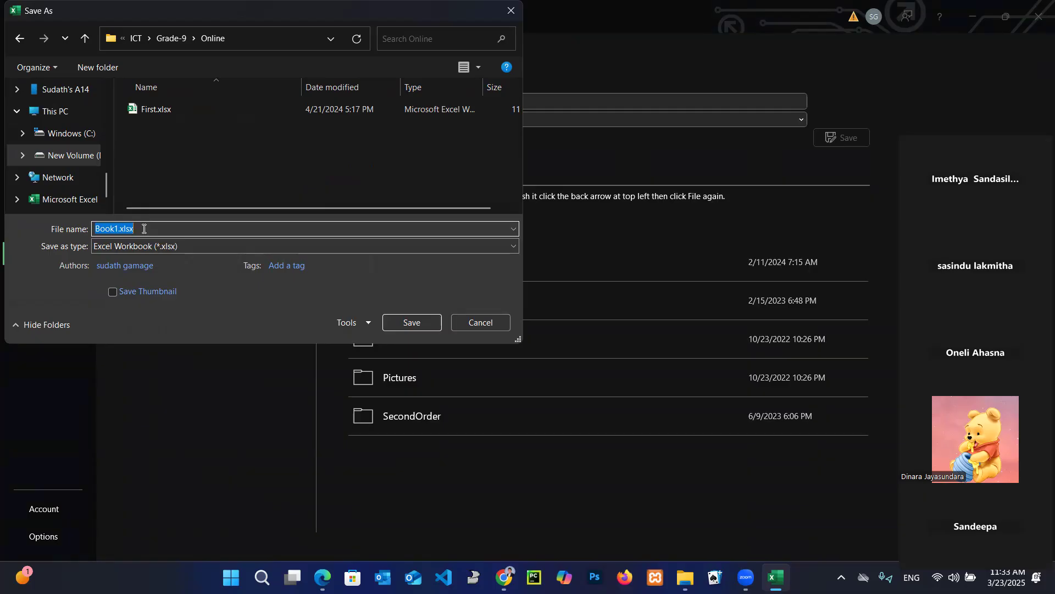
text(2025FirstExcel)
key(Return)
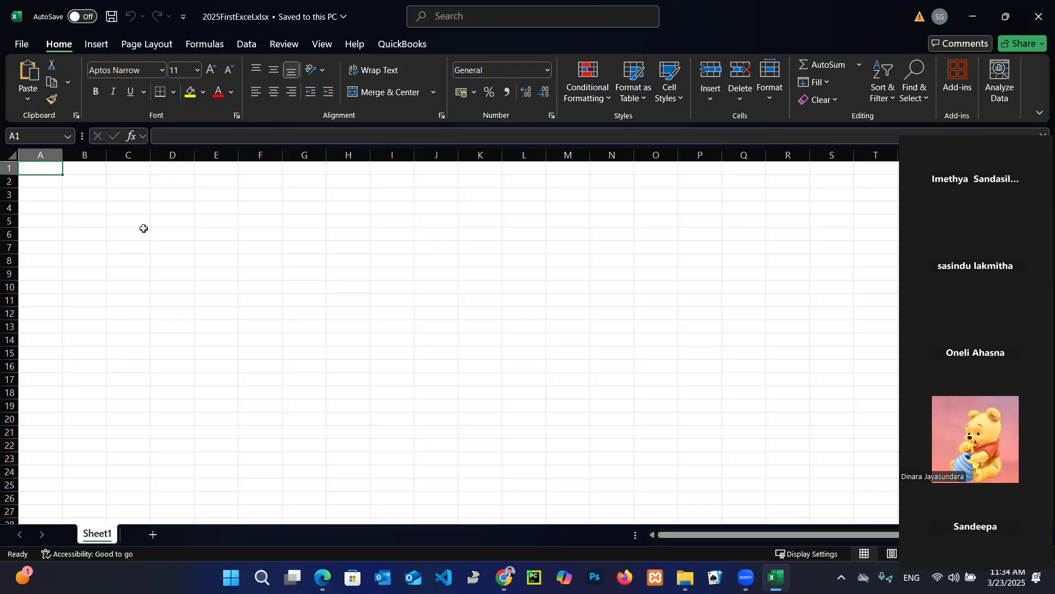
Change the Sheet1 tab name to New1.
drag(39, 167, 561, 482)
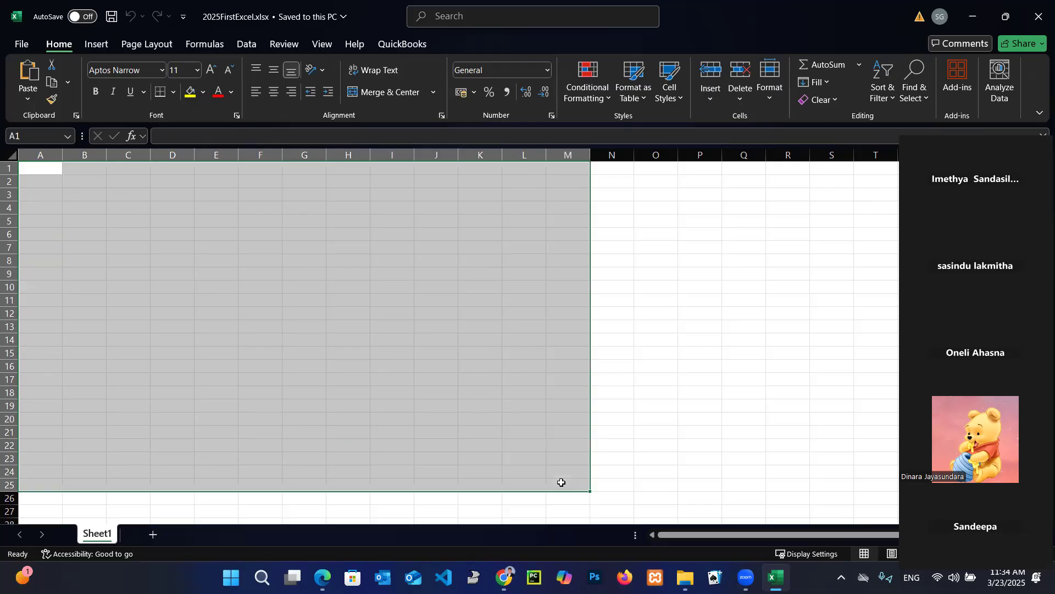
click(372, 416)
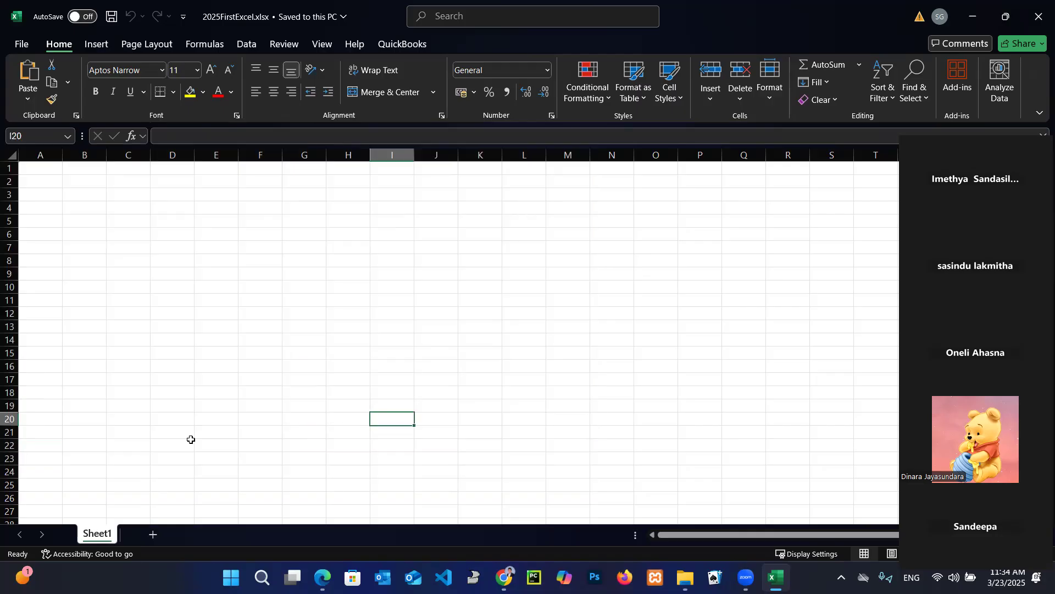
double_click(95, 533)
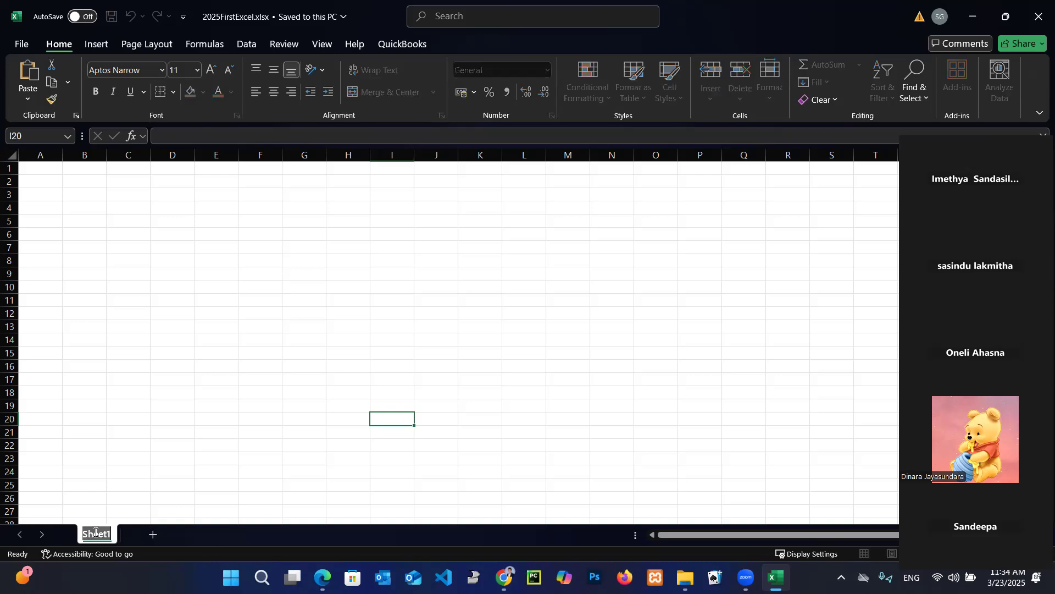
click(99, 463)
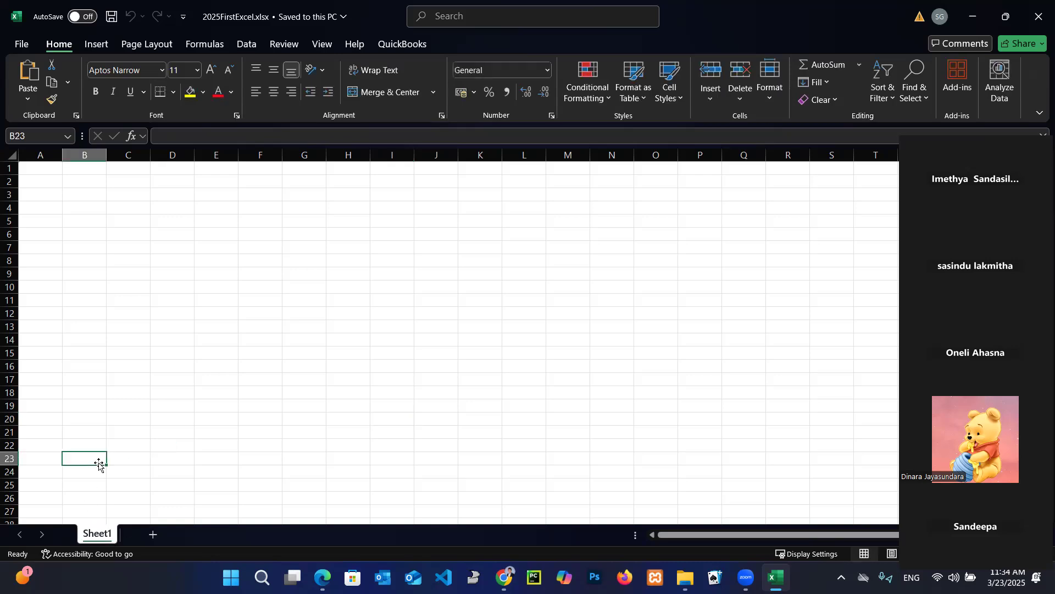
double_click(98, 533)
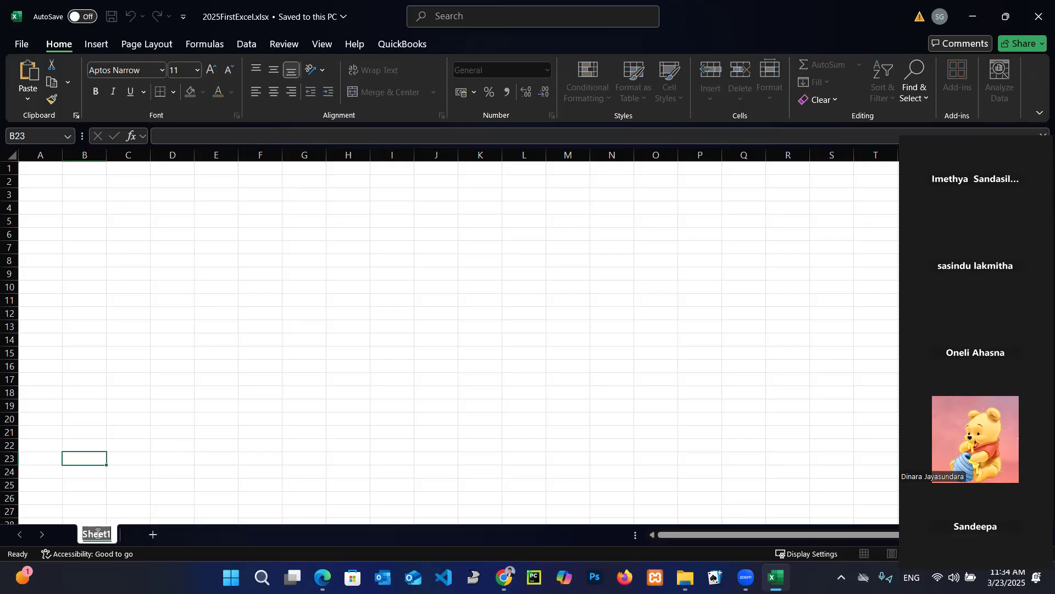
text(New1)
click(146, 458)
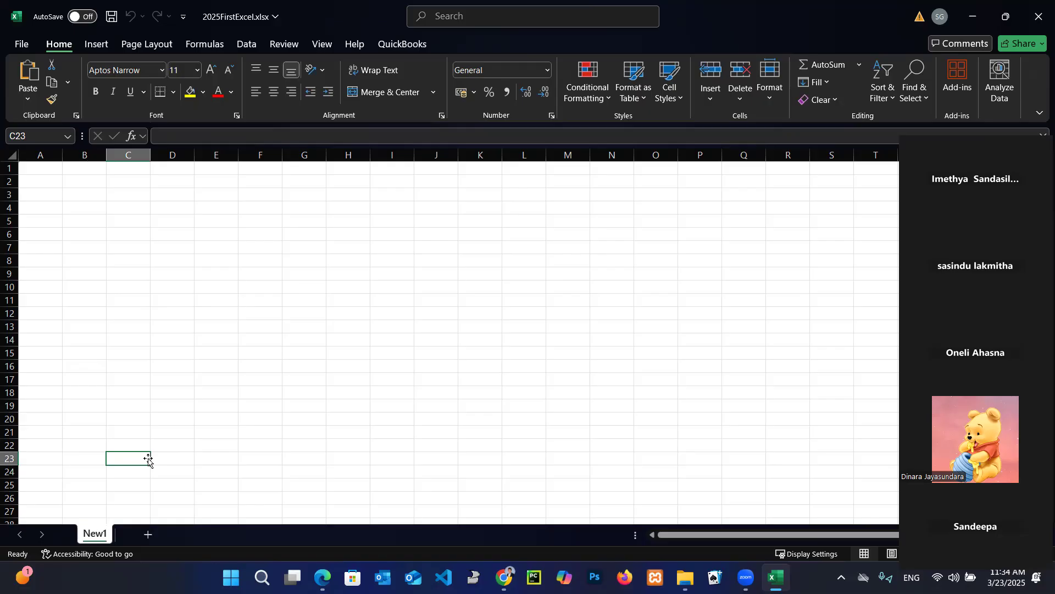
Add a new Sheet2 and rename its tab to example, then return to New1.
click(146, 534)
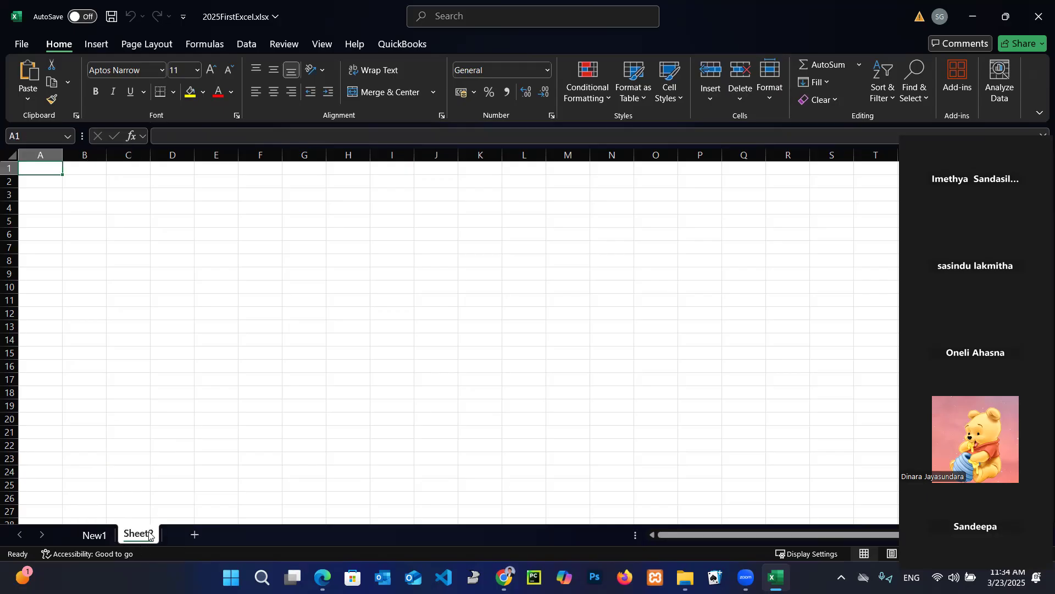
double_click(130, 536)
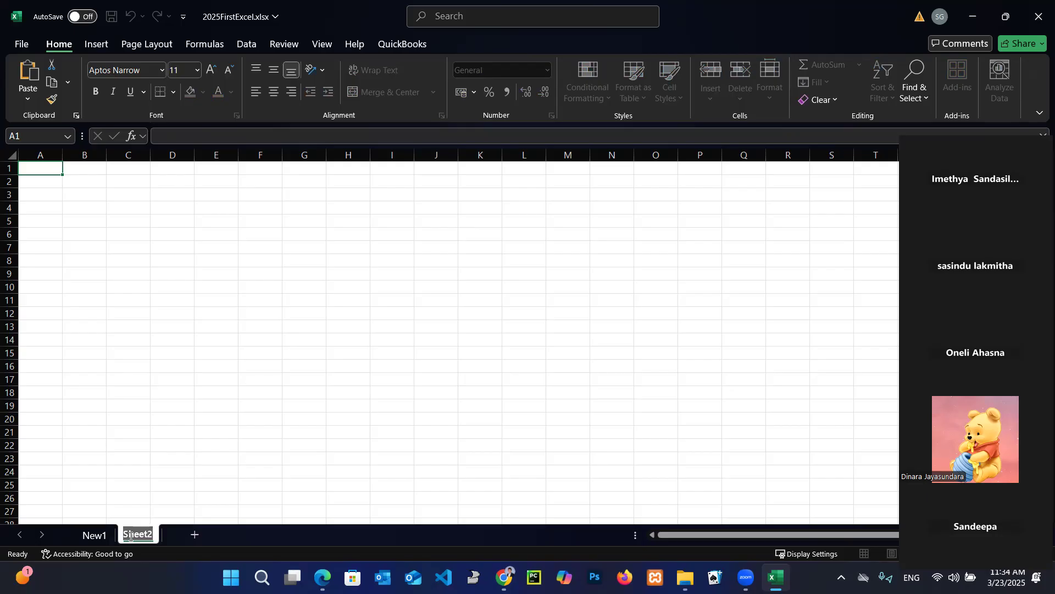
text(example)
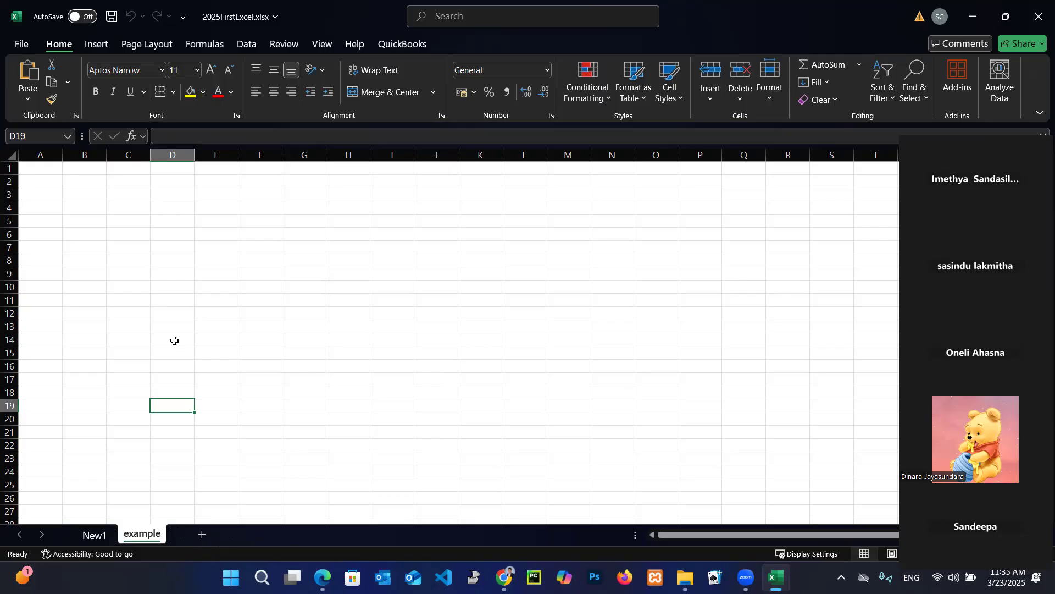
click(80, 225)
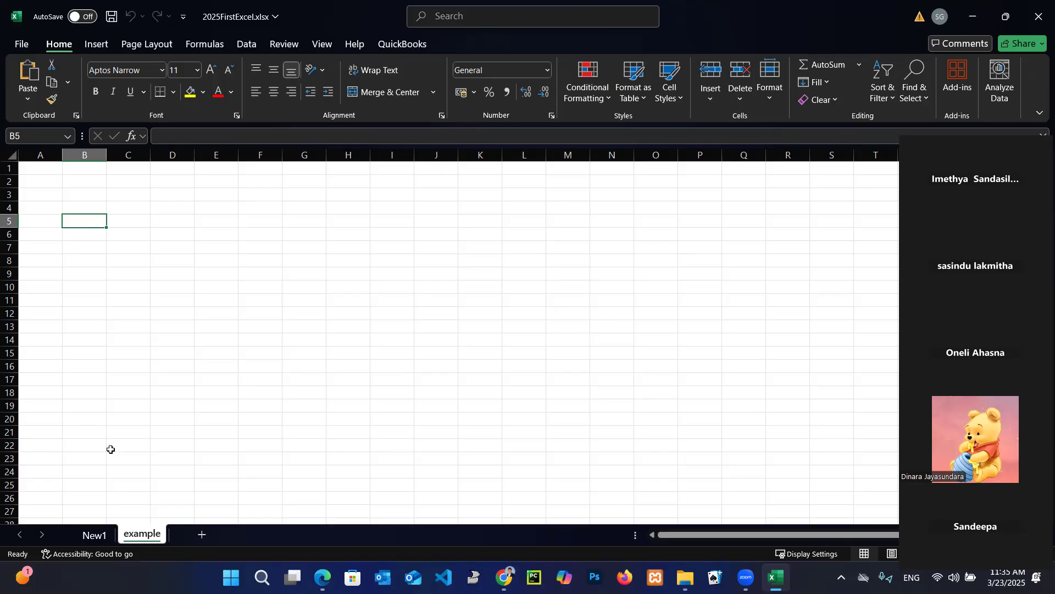
click(90, 534)
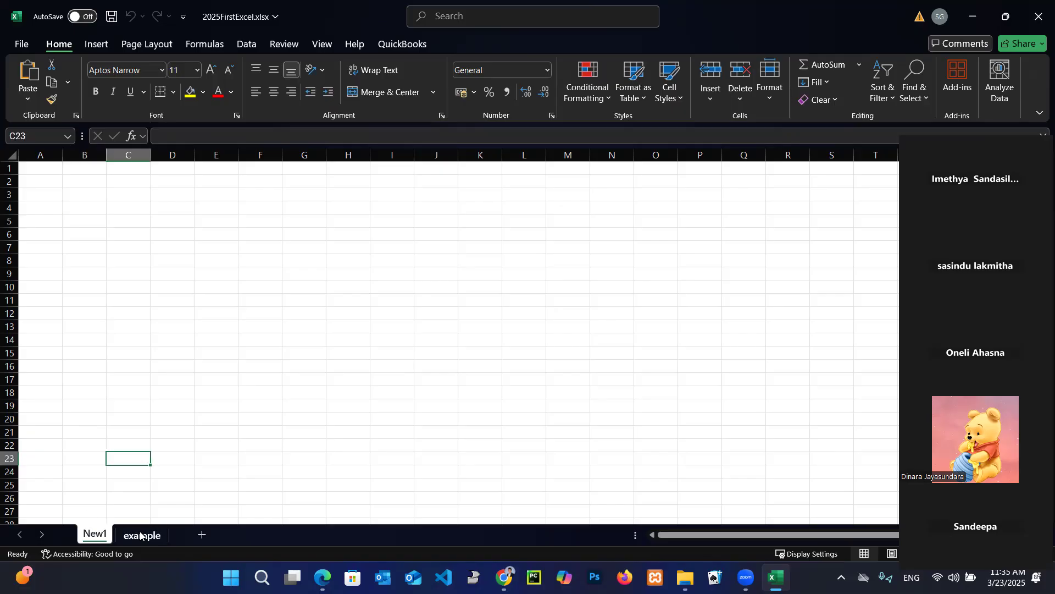
On New1, enter 256, 256 and 258 into cells C5:C7.
key(ctrl+Page_Down)
click(97, 537)
click(141, 535)
click(98, 537)
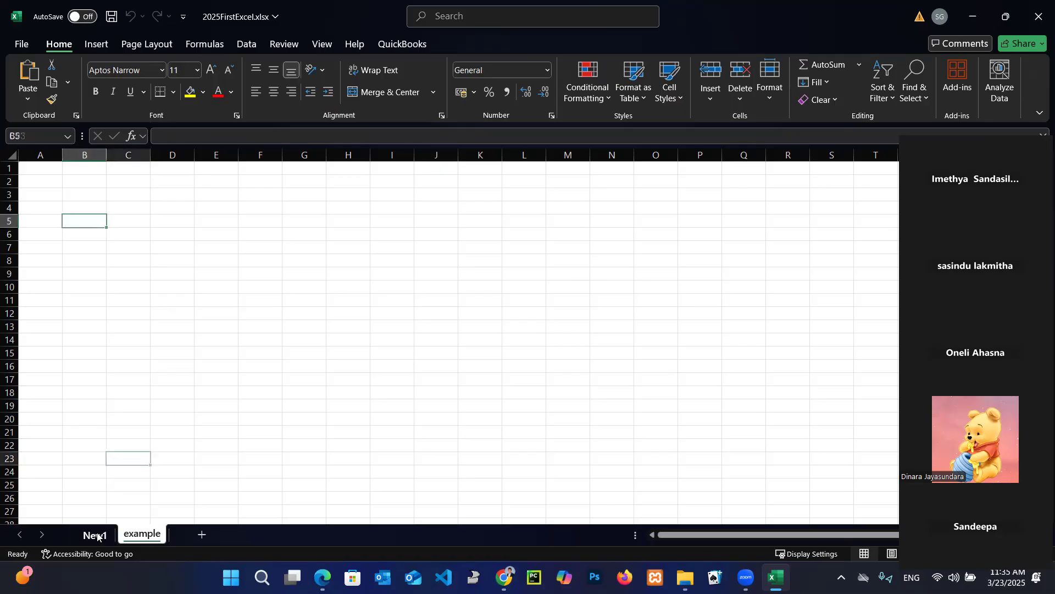
click(122, 221)
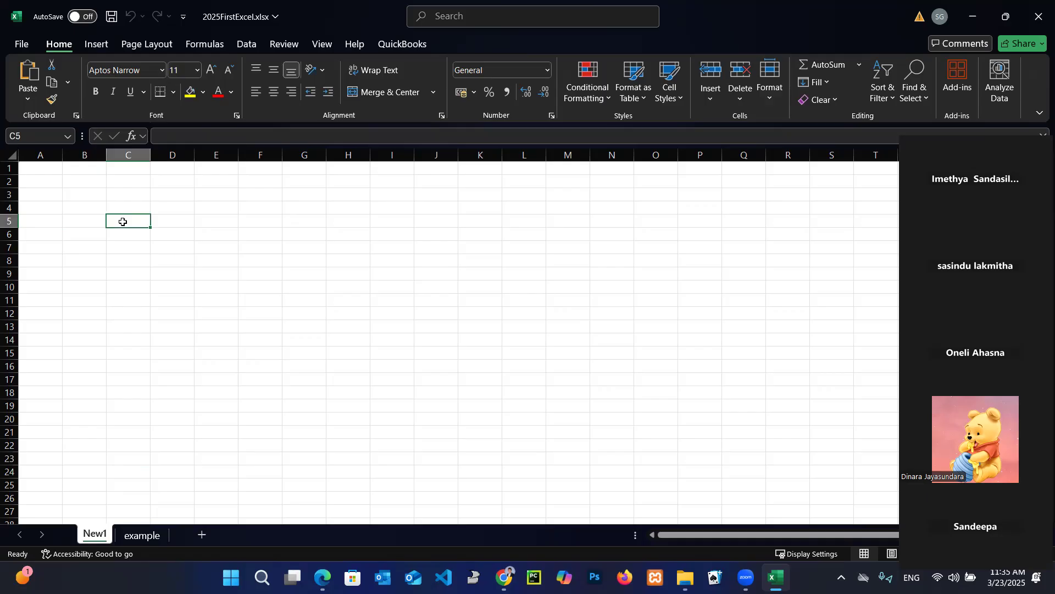
text(256)
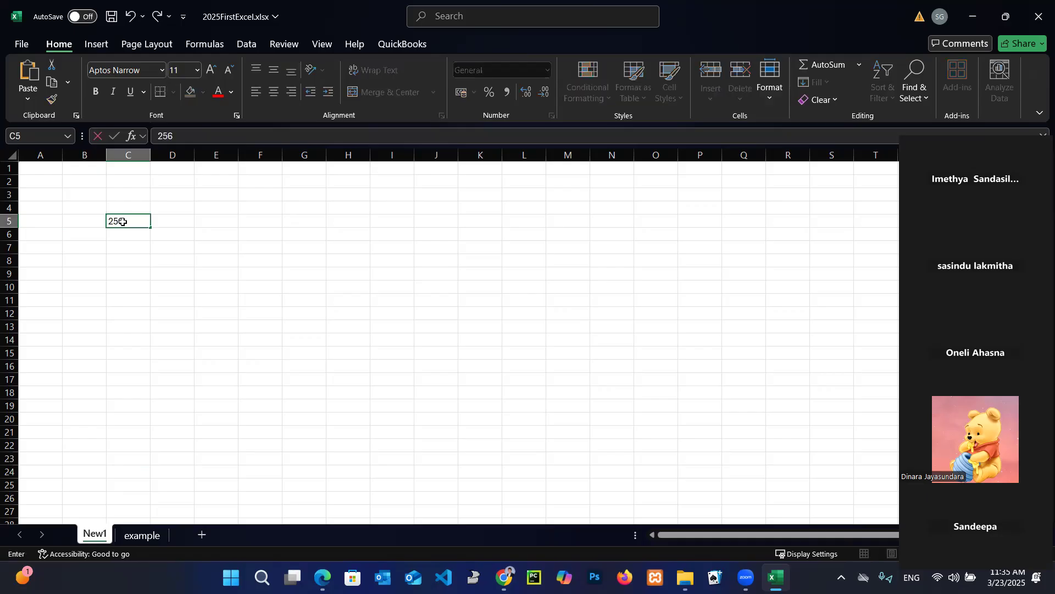
key(Return)
text(256)
key(Return)
text(258)
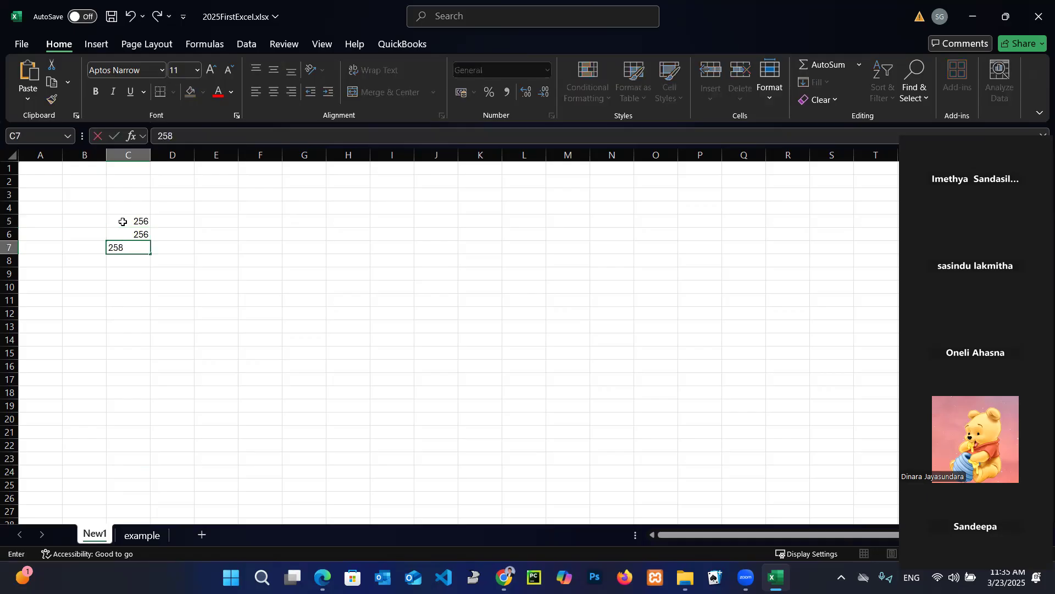
key(Return)
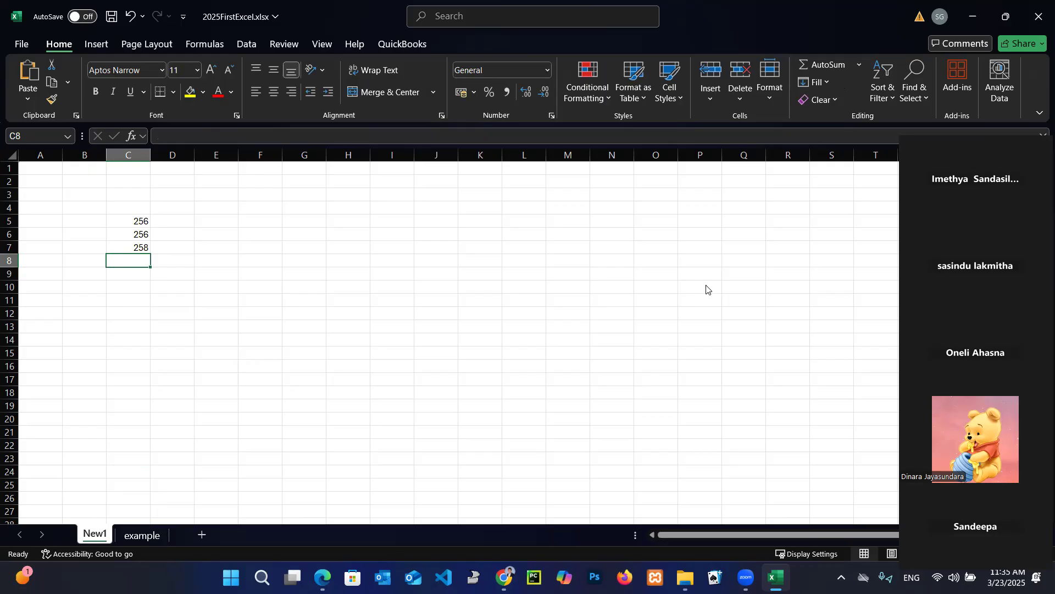
AutoSum the column into C9 for a total of 770, then go to the example sheet.
click(776, 40)
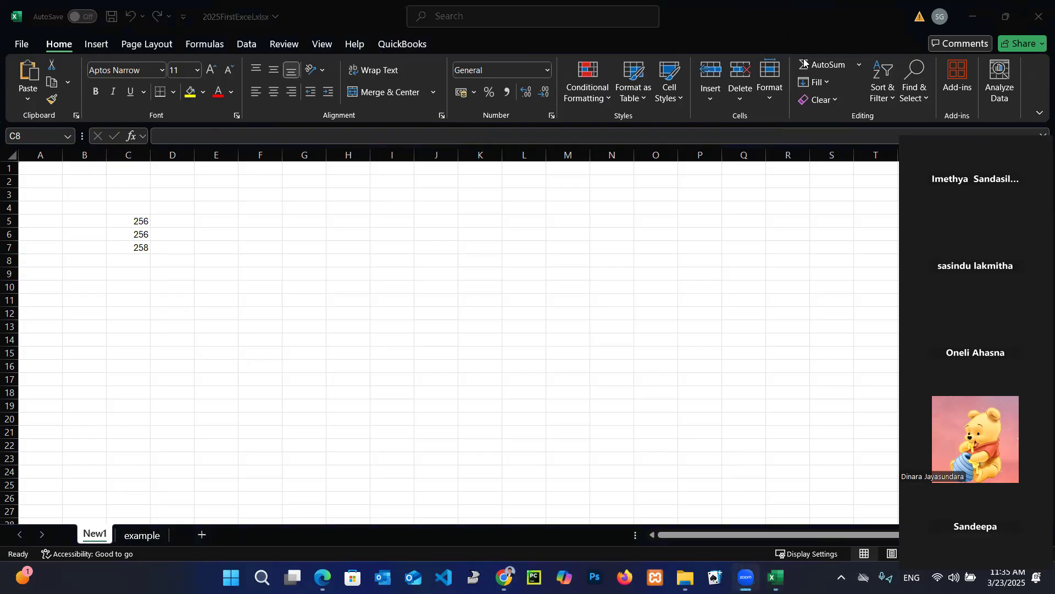
click(138, 273)
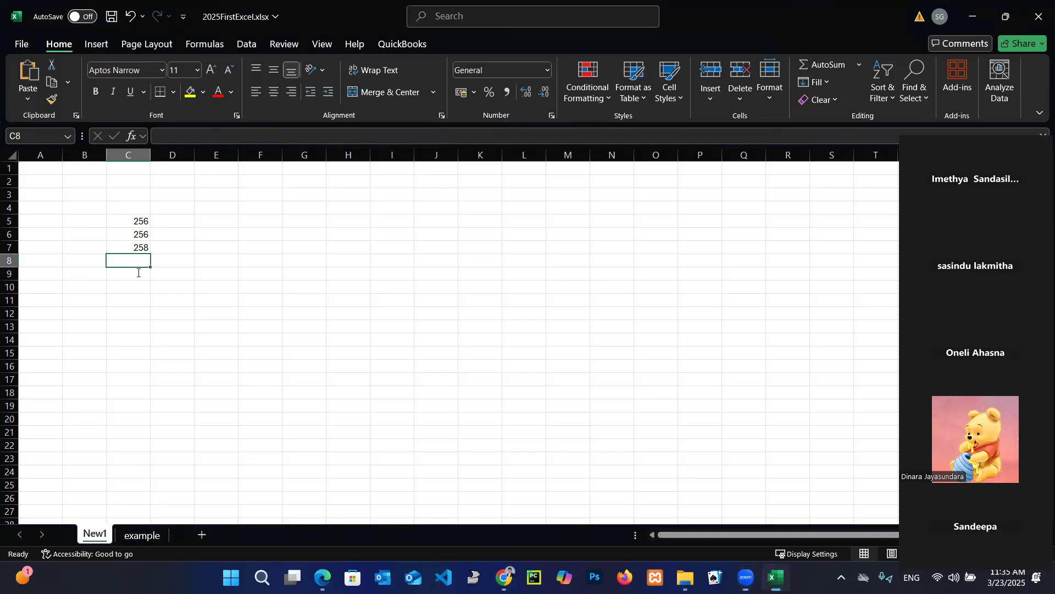
click(188, 287)
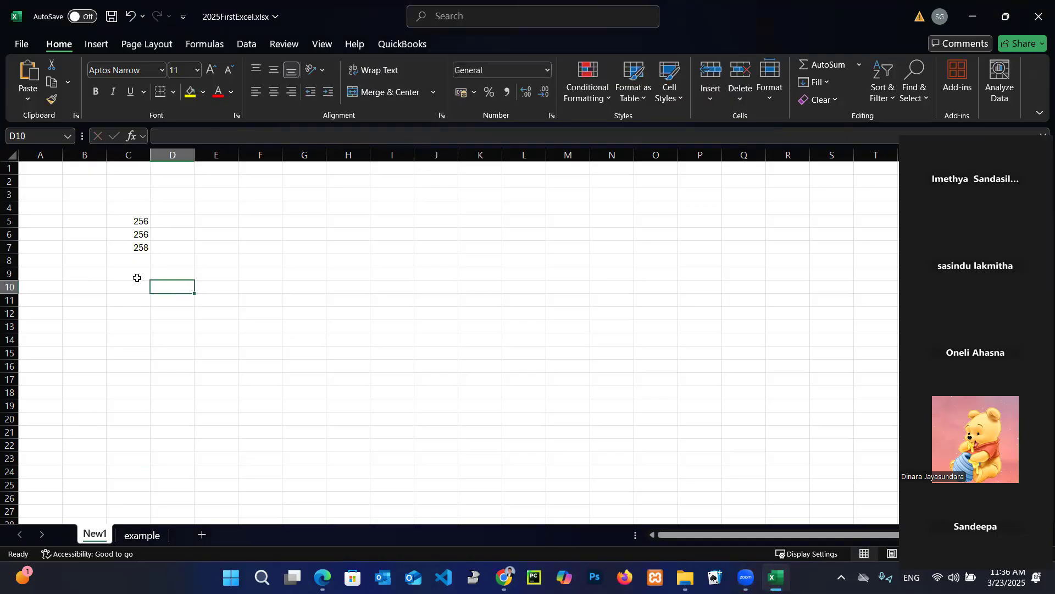
click(137, 278)
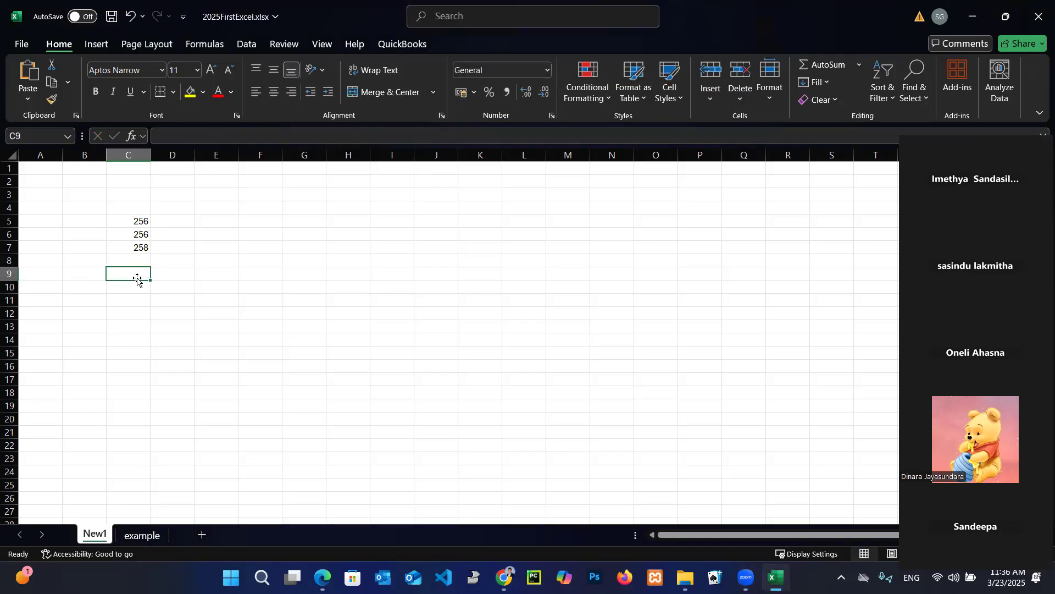
click(820, 67)
key(Return)
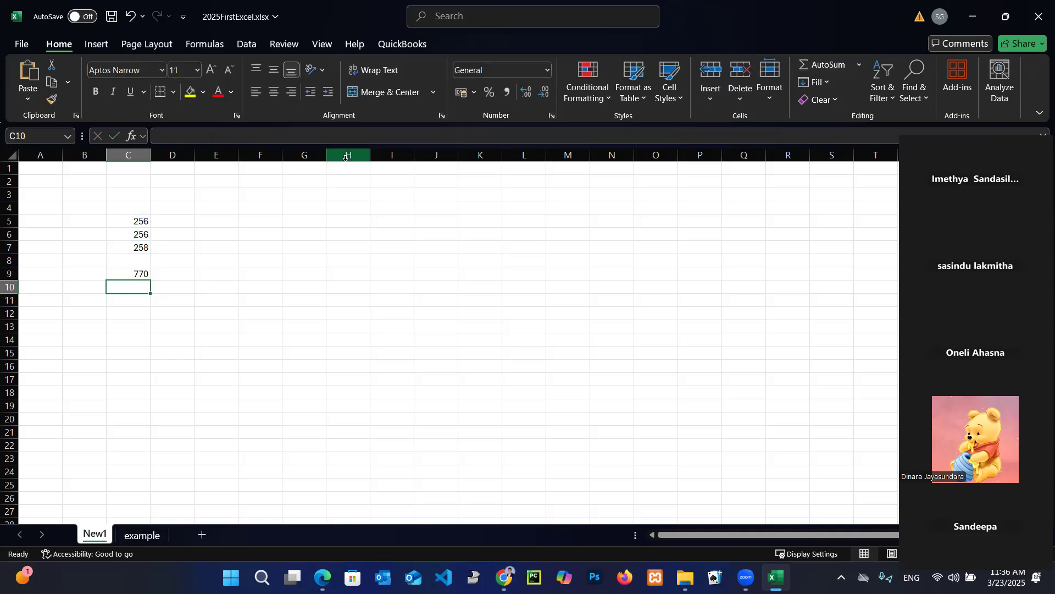
drag(134, 220, 138, 278)
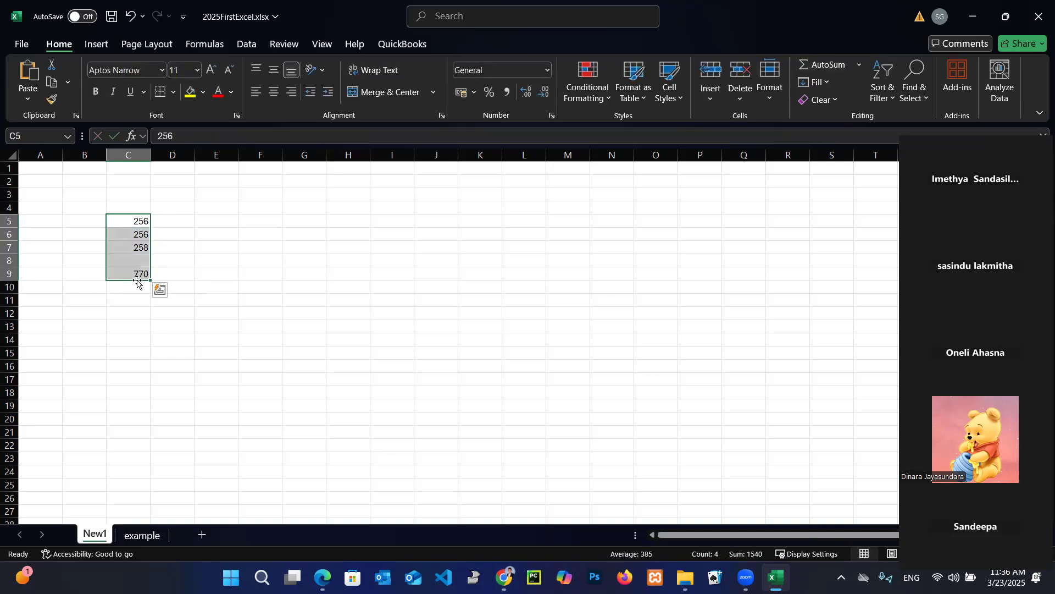
click(218, 242)
click(142, 537)
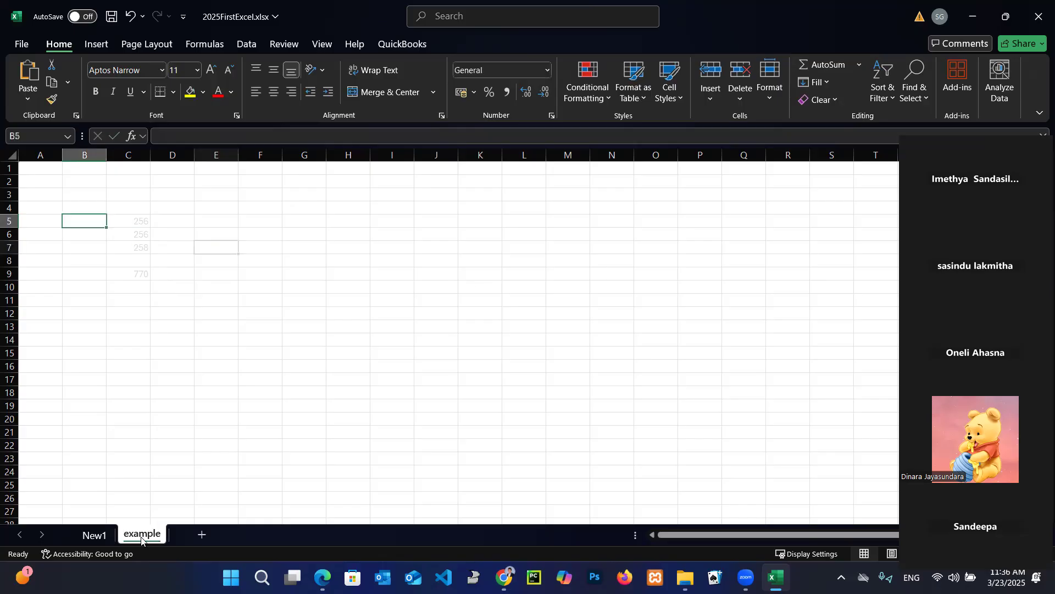
click(173, 219)
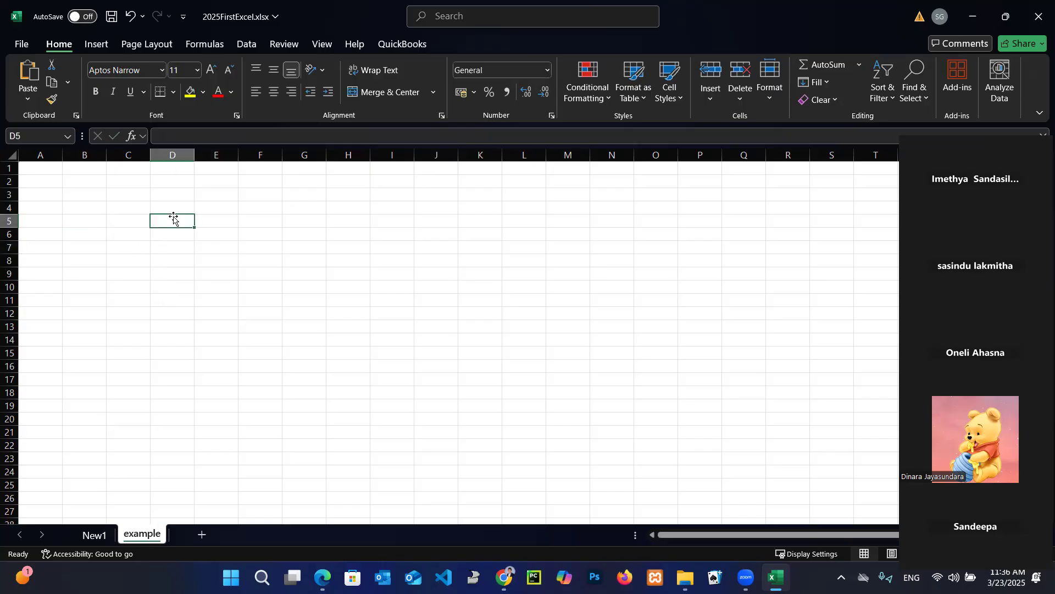
On example, enter 4521, 258 and 364 in D5:D7 and AutoSum 5143 into D9.
text(4521)
key(Return)
text(258)
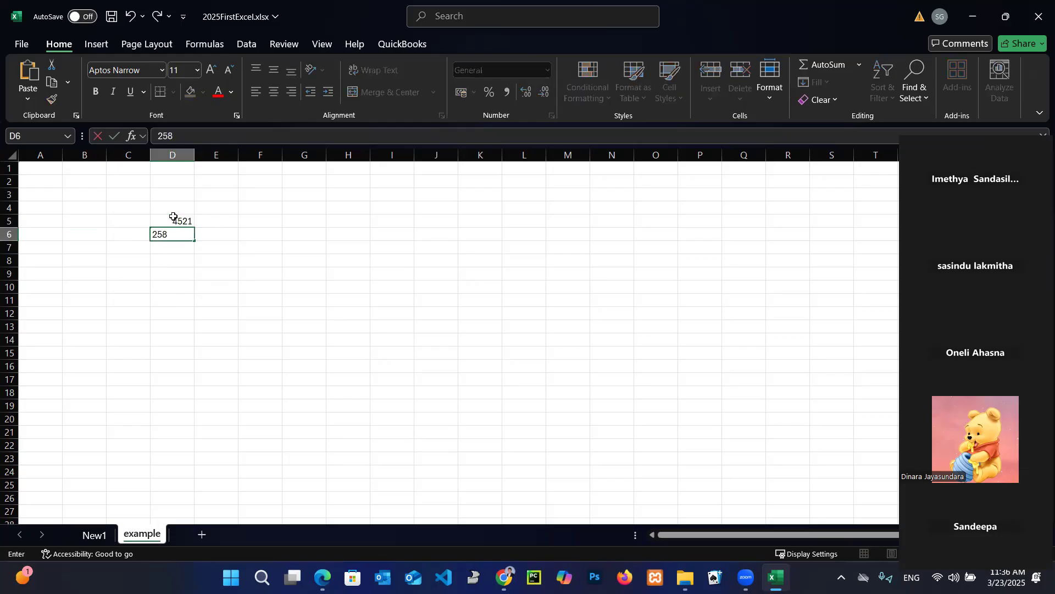
key(Return)
text(364)
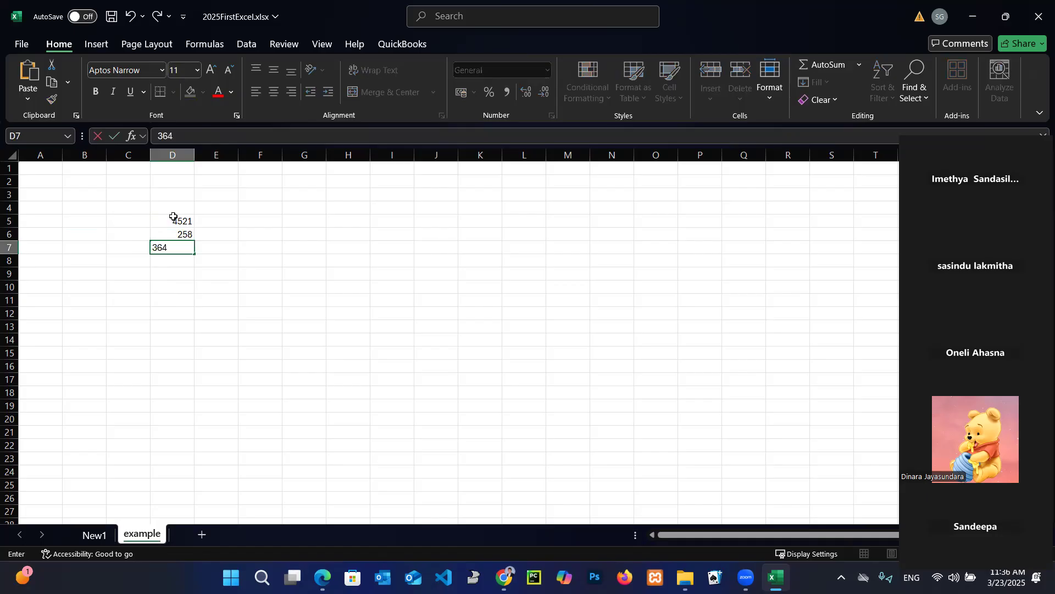
key(Return)
click(185, 274)
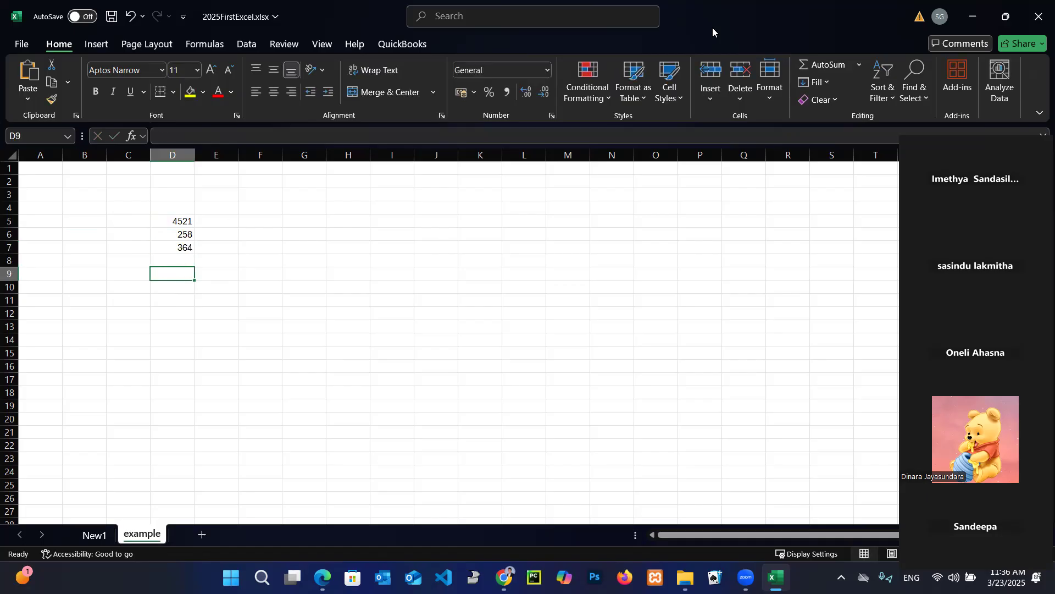
click(827, 64)
key(Return)
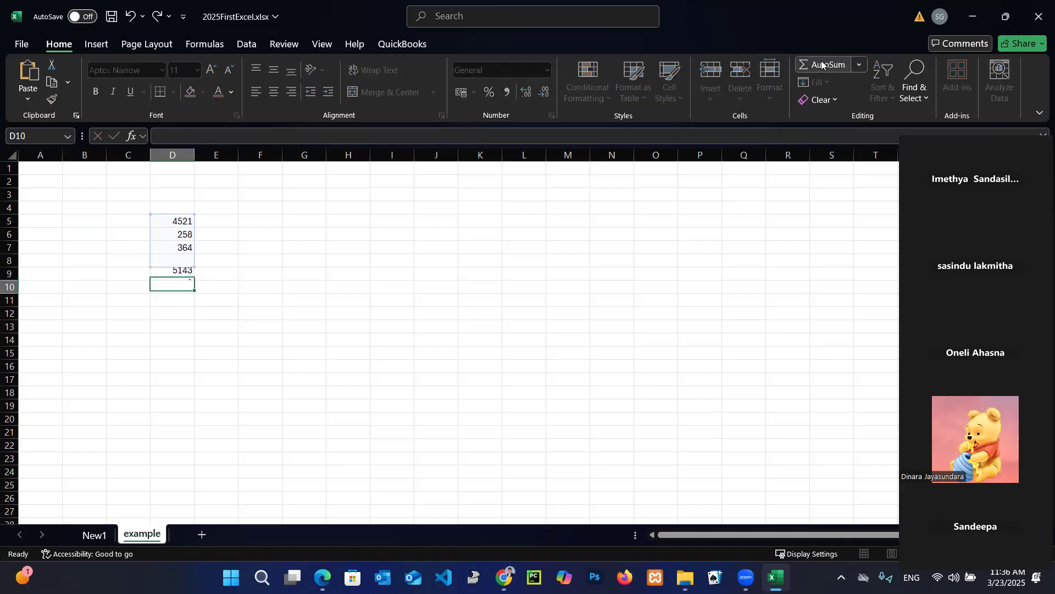
Switch back and forth between the New1 and example sheets, ending on New1.
click(95, 535)
click(144, 535)
click(92, 533)
click(130, 537)
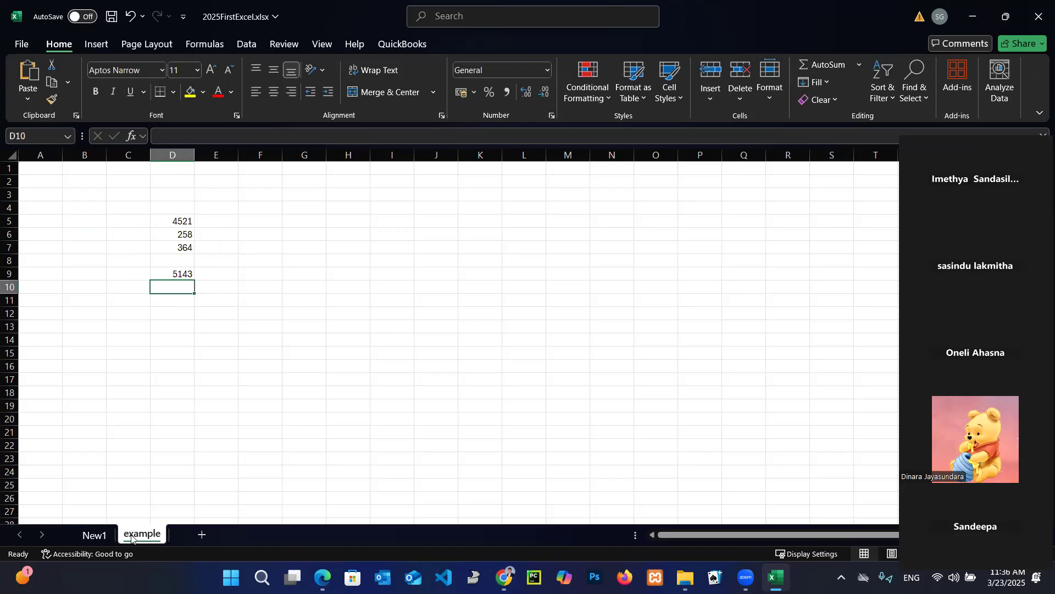
click(209, 352)
click(99, 536)
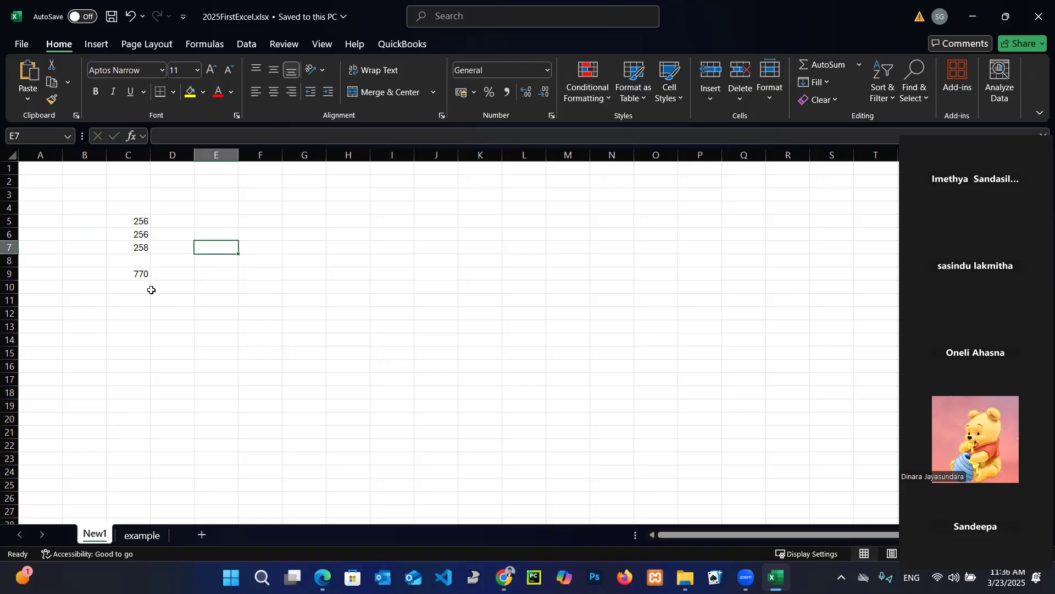
click(138, 536)
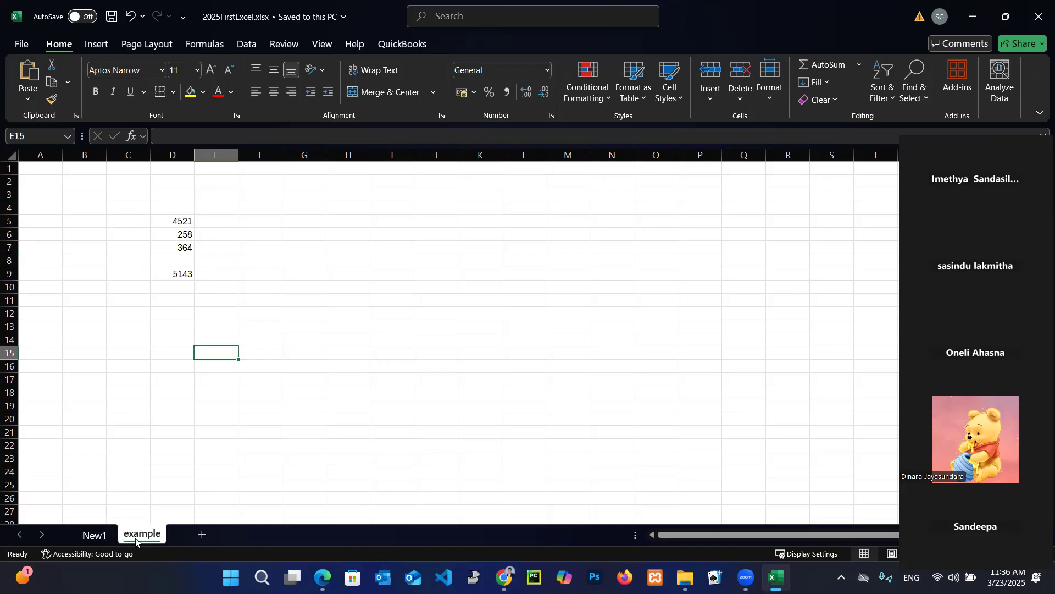
click(96, 535)
click(142, 535)
click(99, 536)
click(142, 535)
click(167, 224)
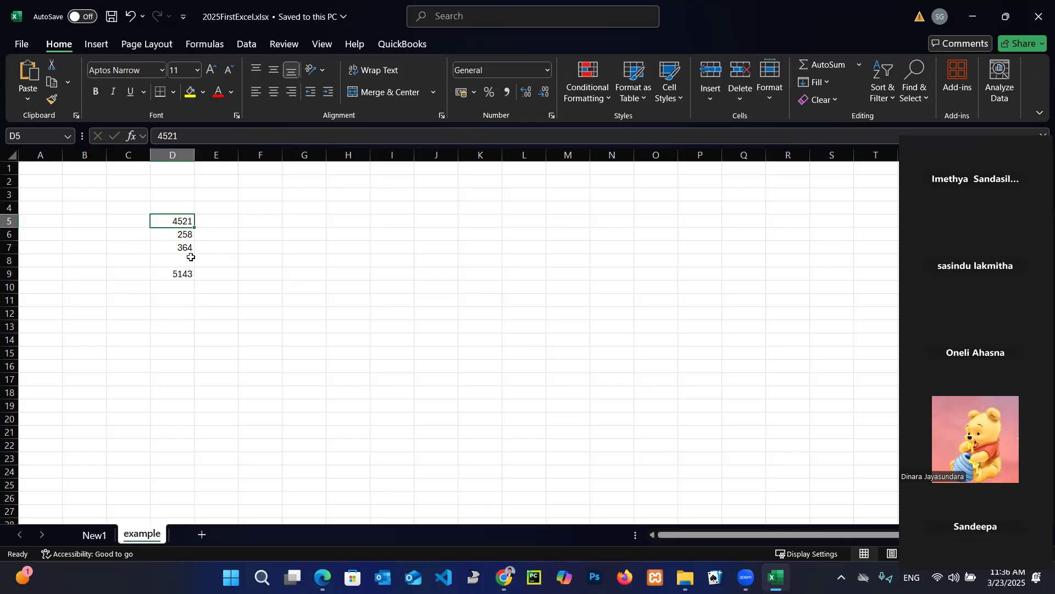
click(97, 541)
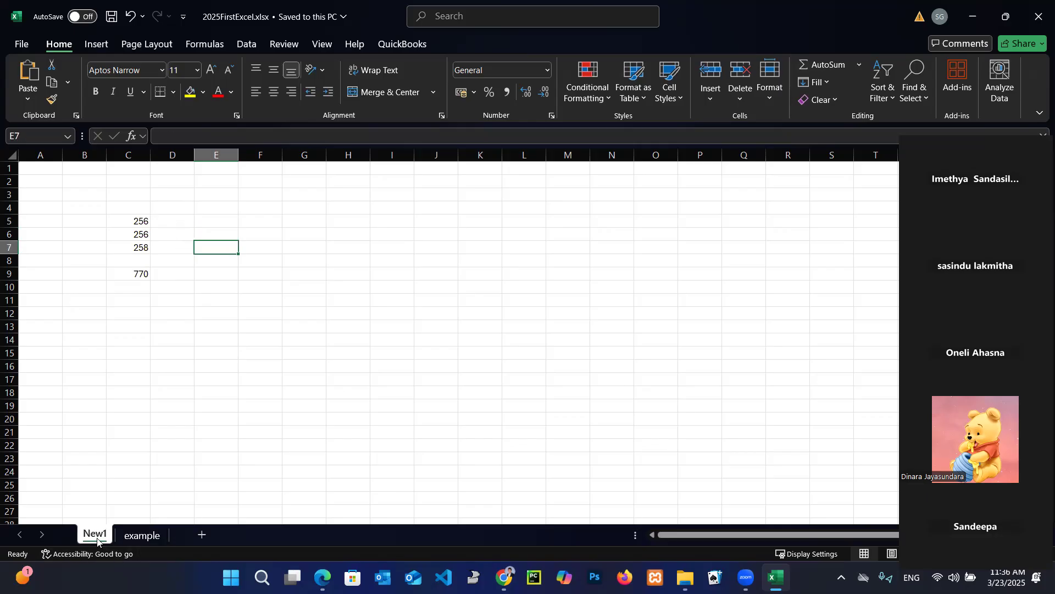
Delete the 256, 256, 258 values and the 770 total from column C on New1.
drag(132, 208, 134, 312)
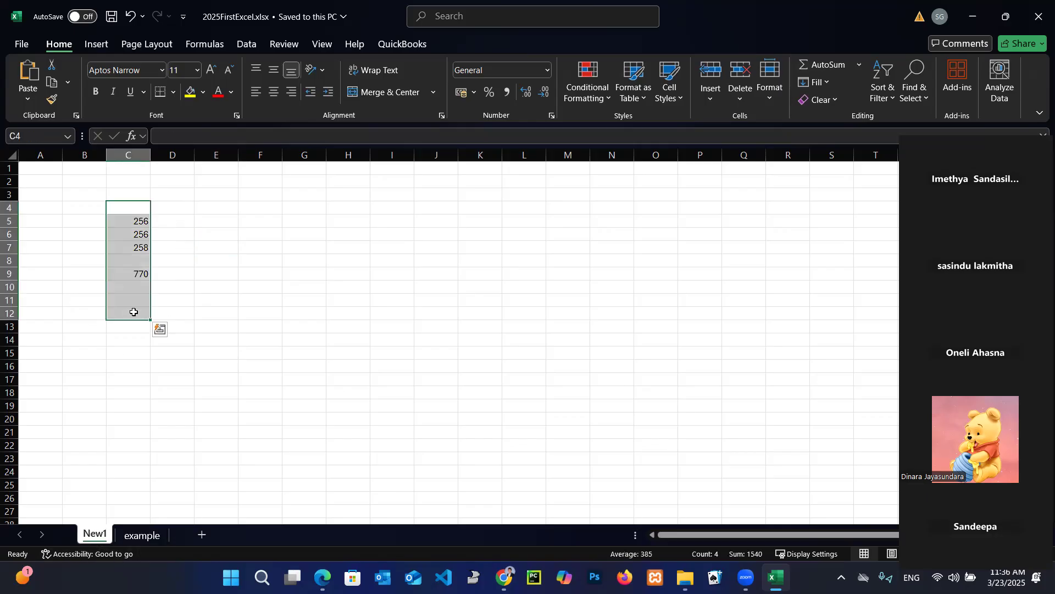
click(142, 535)
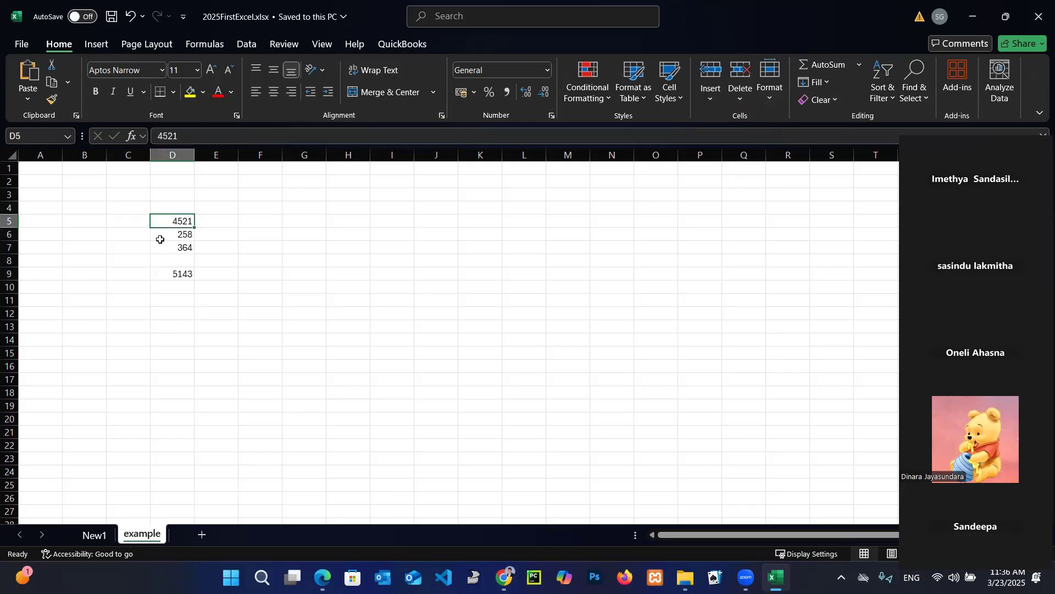
drag(207, 209, 131, 322)
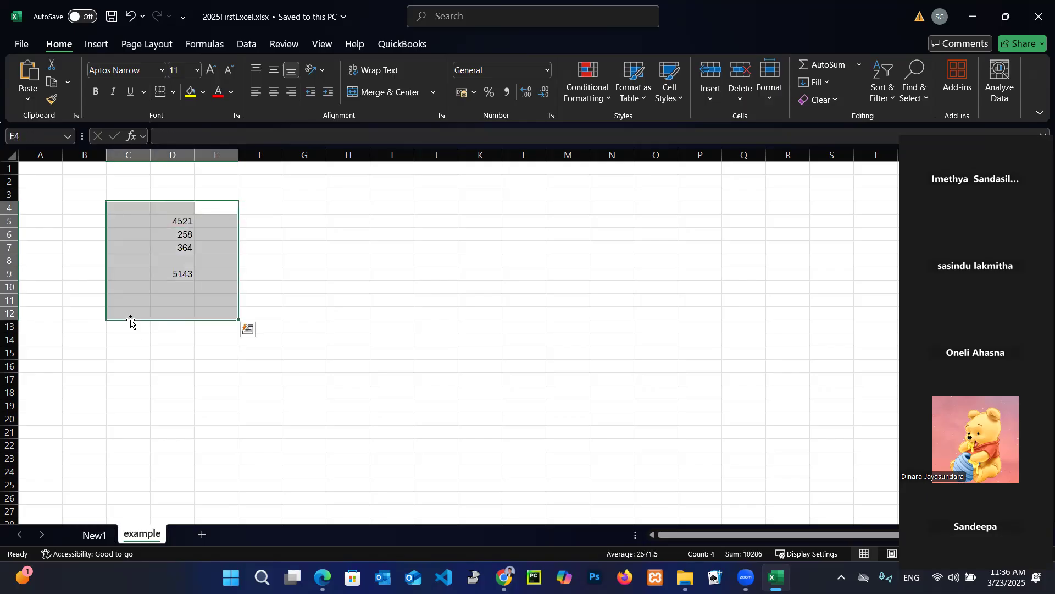
click(243, 392)
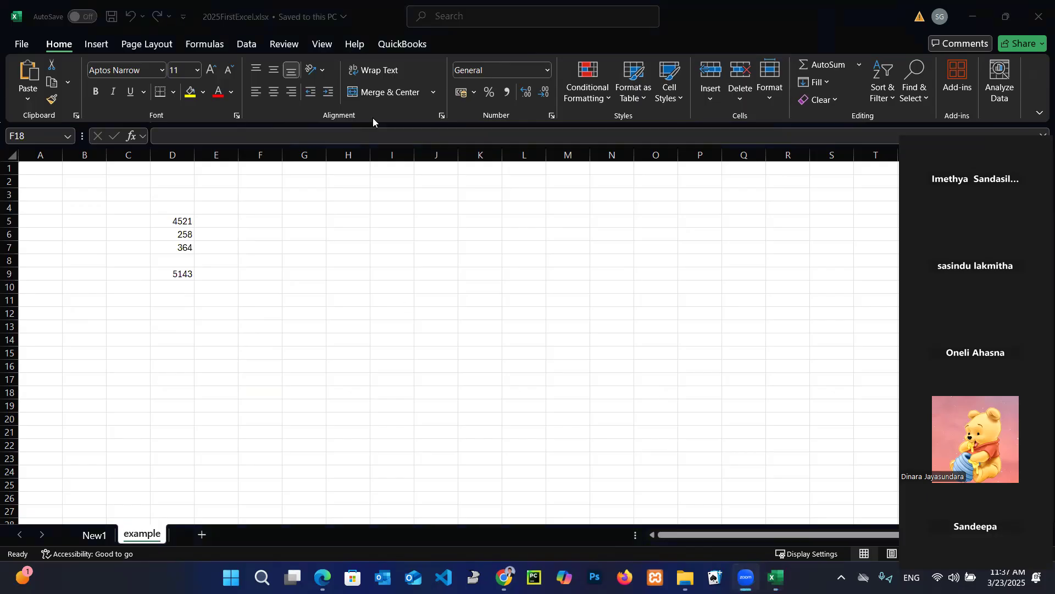
click(157, 212)
drag(157, 212, 186, 301)
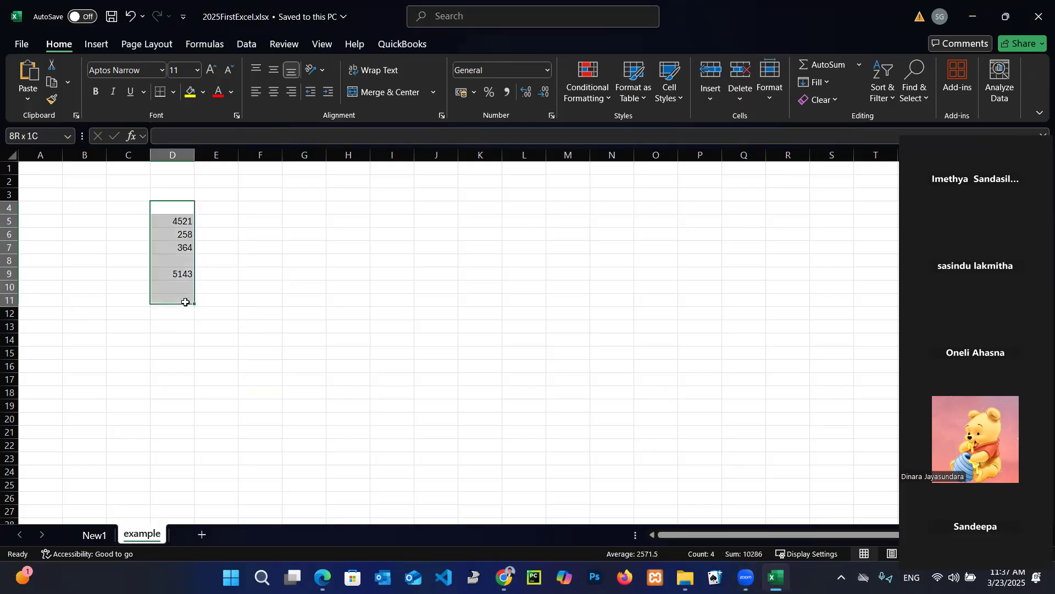
click(94, 534)
click(190, 295)
drag(130, 221, 135, 303)
key(Delete)
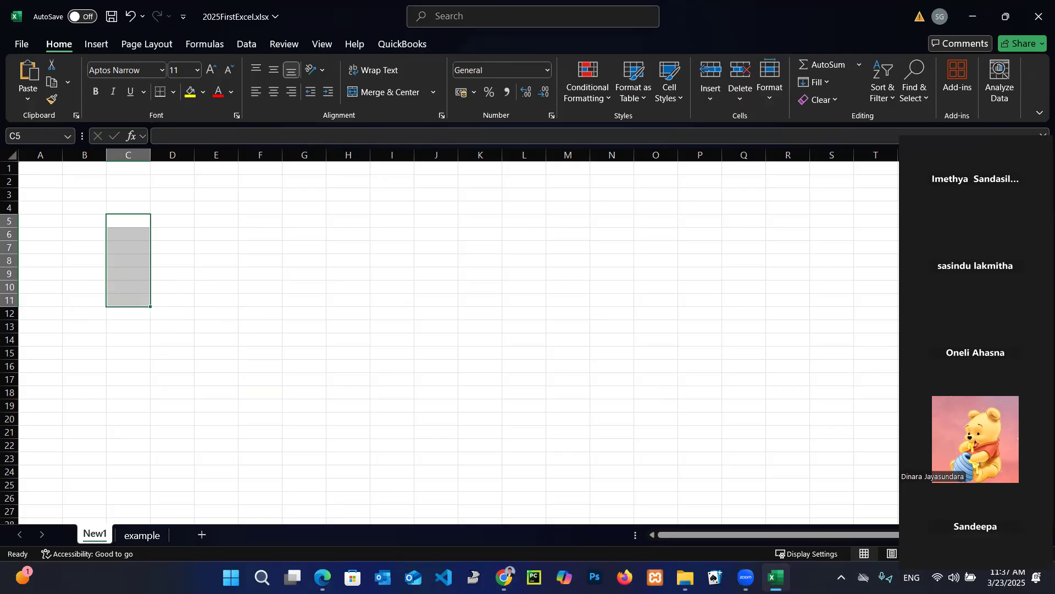
click(520, 355)
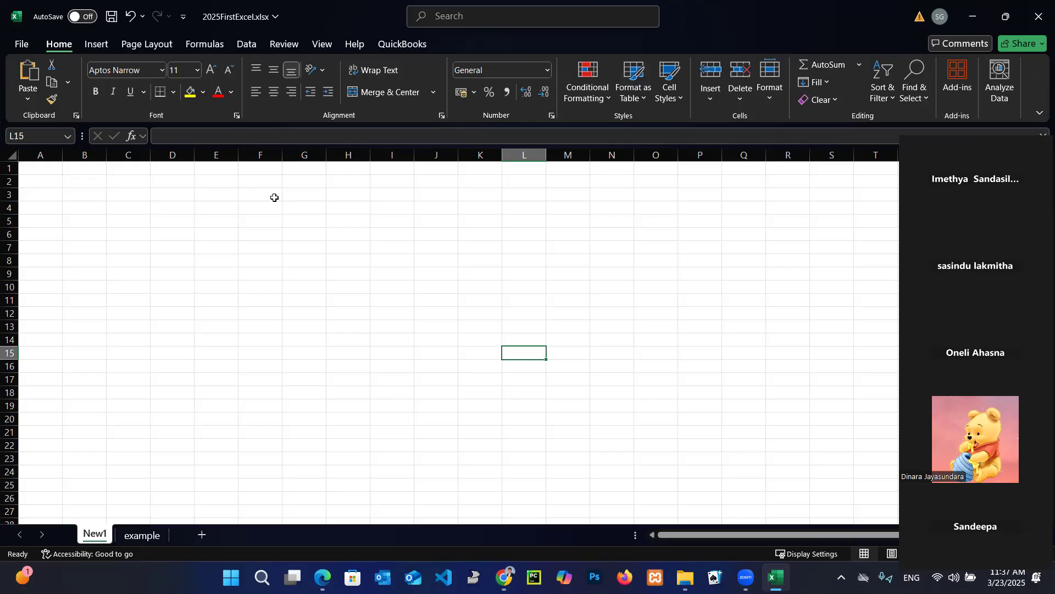
Apply All Borders to the block D4:J10 on New1.
click(197, 258)
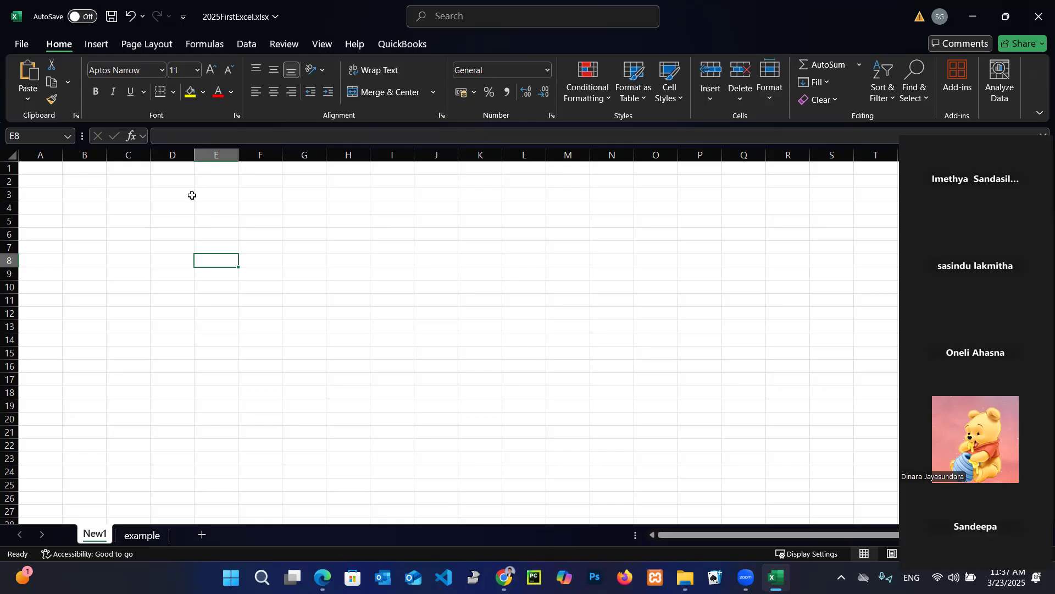
drag(189, 204, 448, 293)
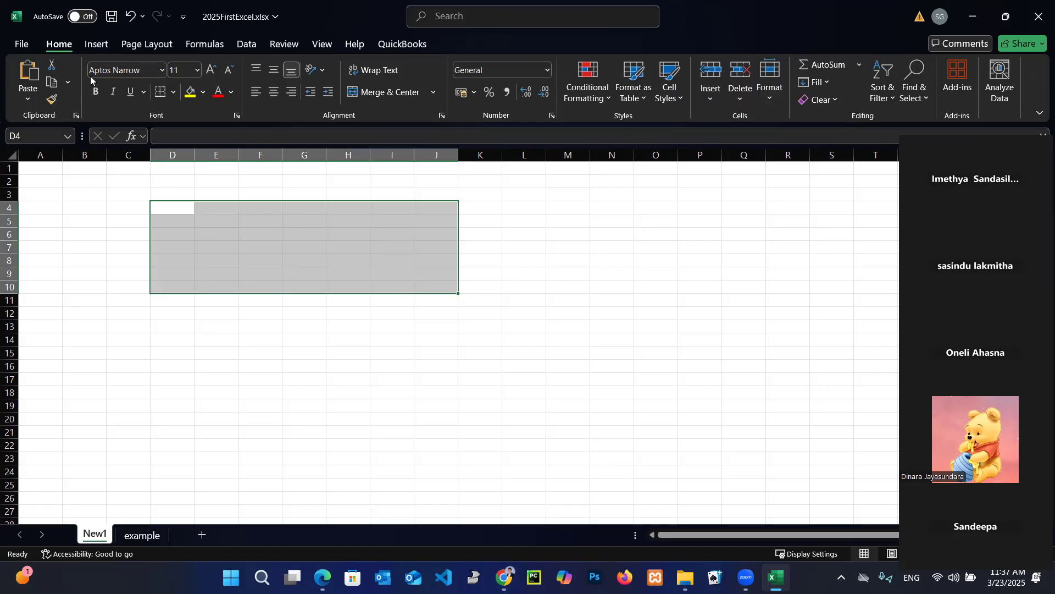
click(172, 93)
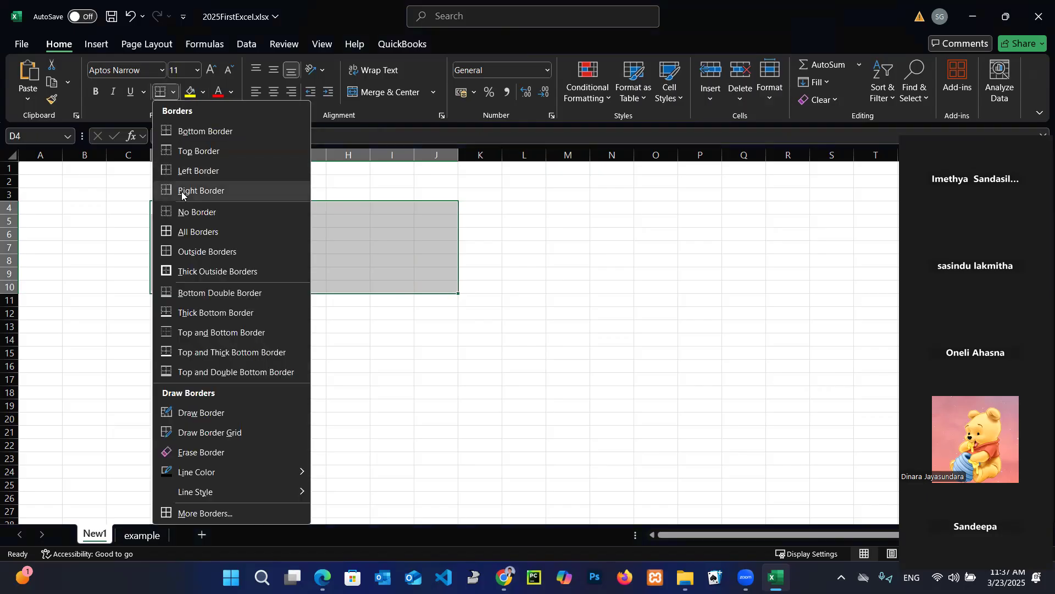
click(186, 230)
click(255, 248)
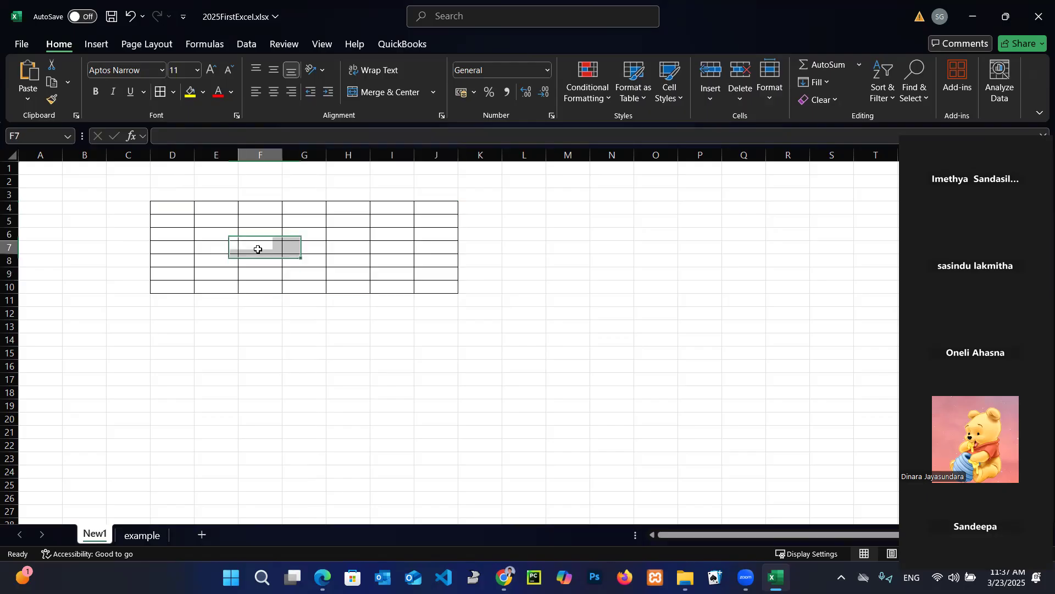
Undo the borders on D4:J10, leaving the sheet blank.
click(189, 209)
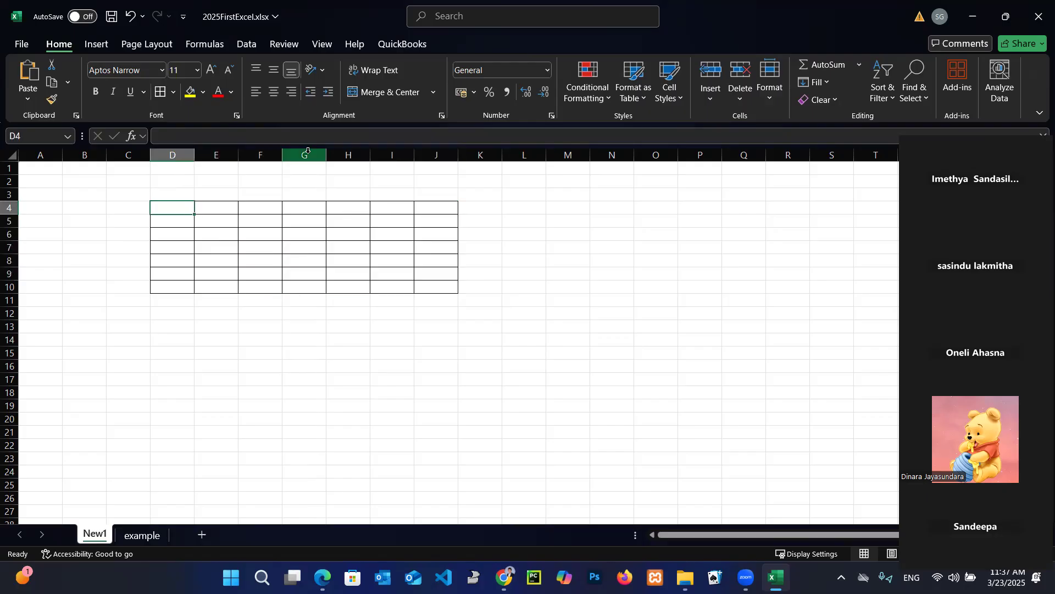
key(ctrl+z)
click(275, 272)
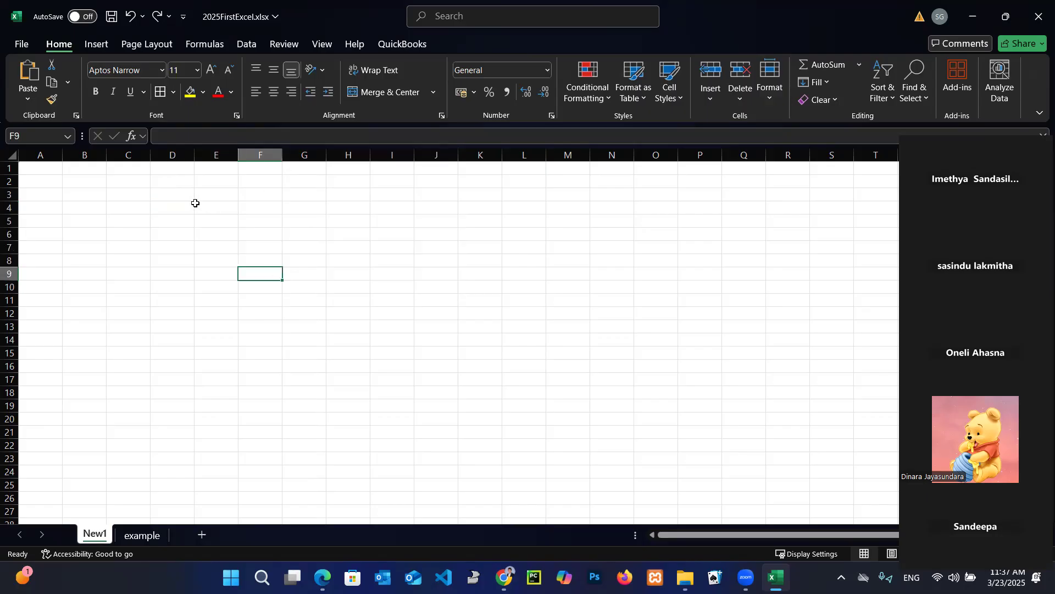
Put All Borders on D4:F7 and widen columns D, E and F.
drag(185, 206, 253, 250)
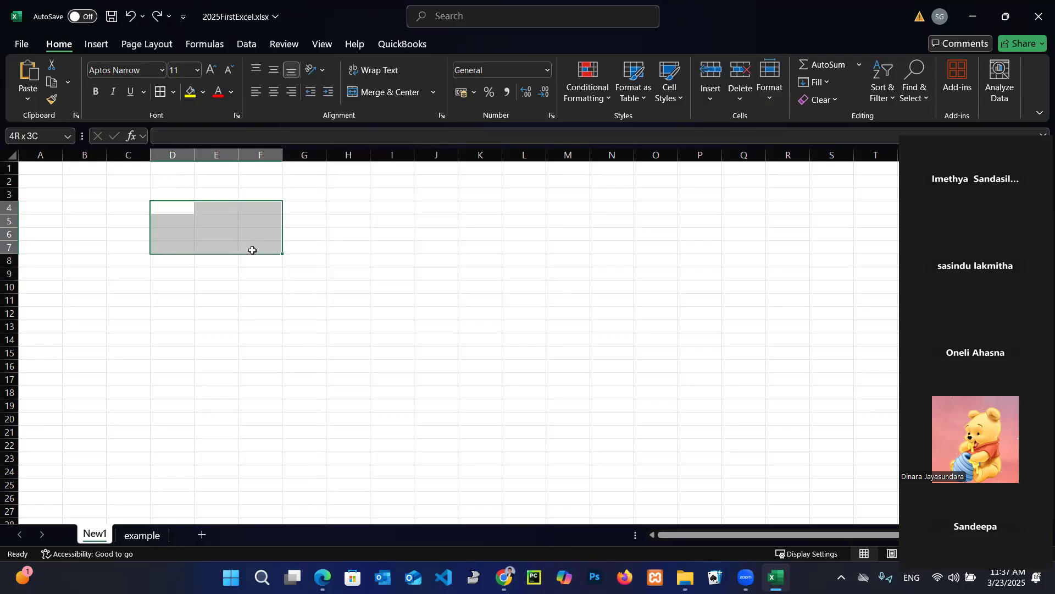
click(160, 92)
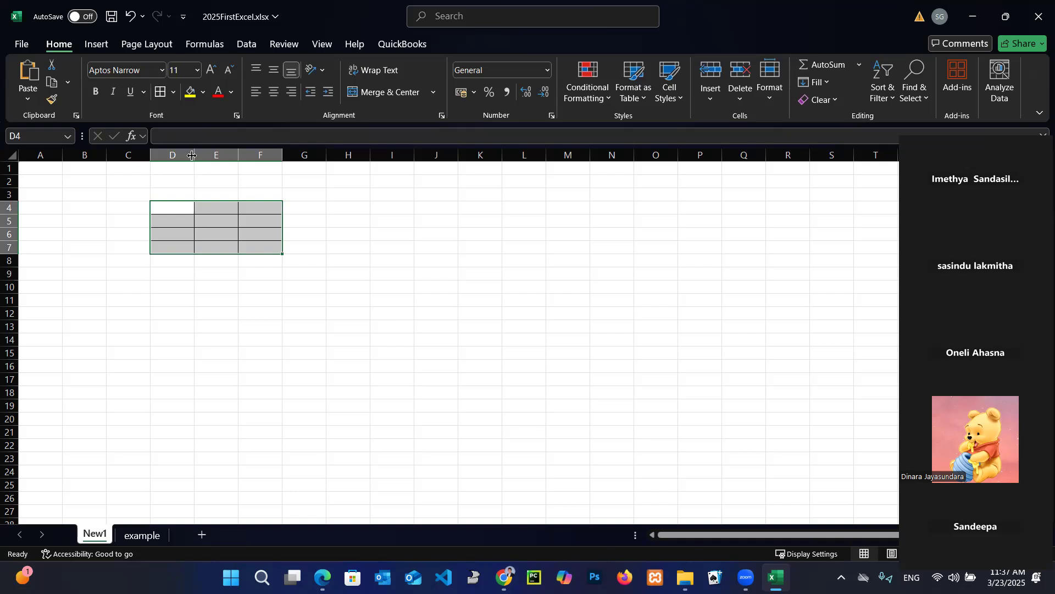
drag(194, 156, 473, 177)
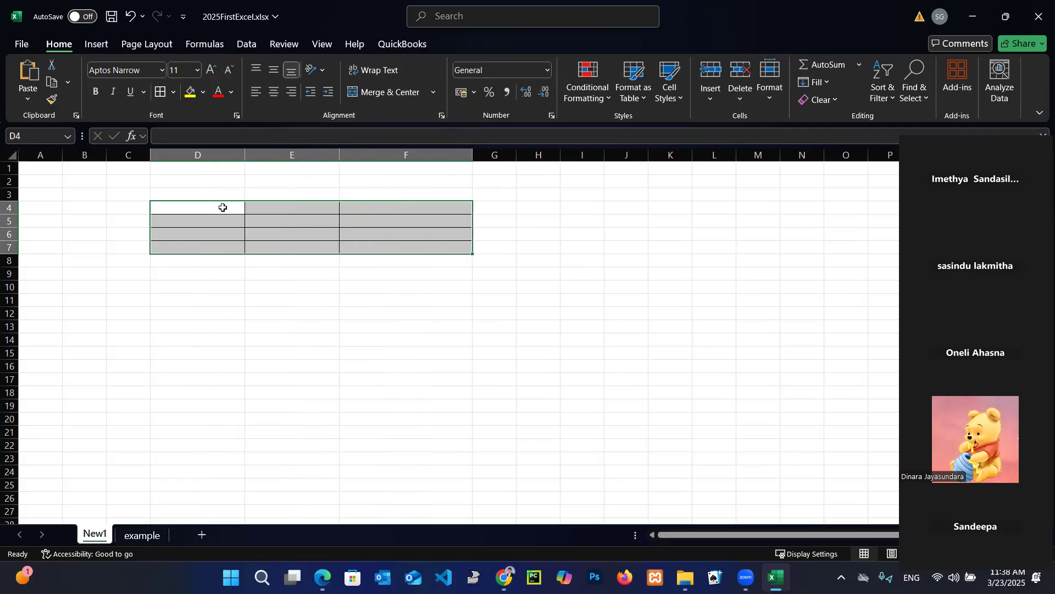
click(221, 207)
Enter the headings Name, Address and Tel.Number across D4:F4.
text(Name)
key(Tab)
text(Addrew)
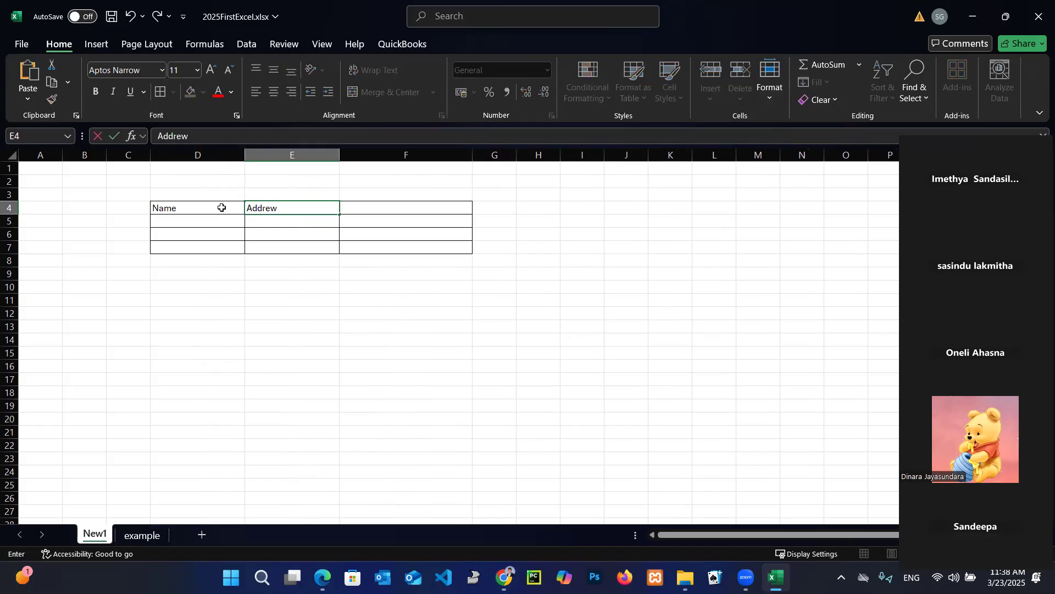
key(BackSpace)
text(ss)
key(Tab)
text(Te)
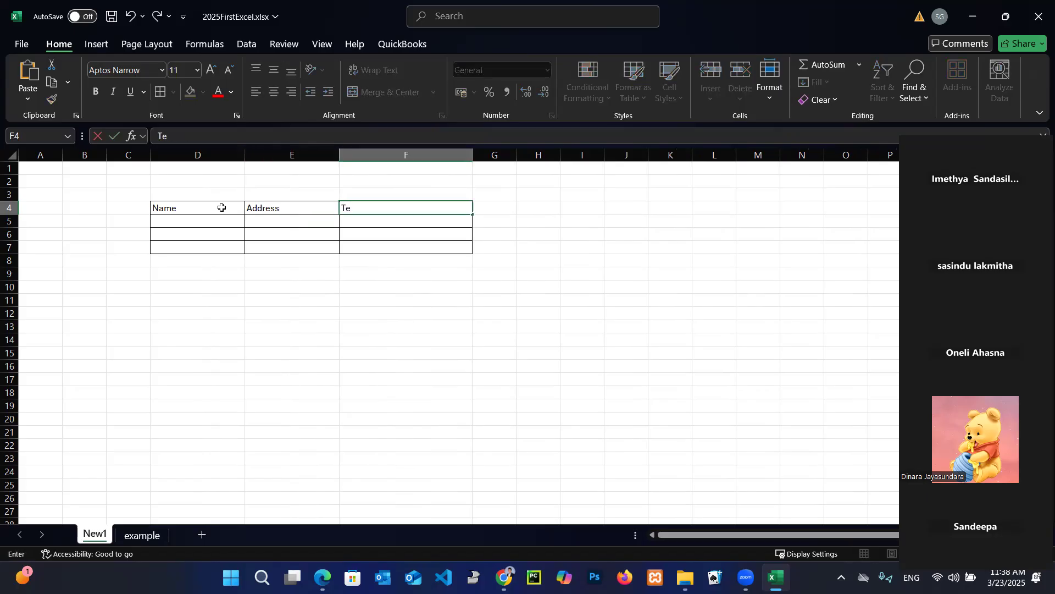
text(l.Number)
key(Return)
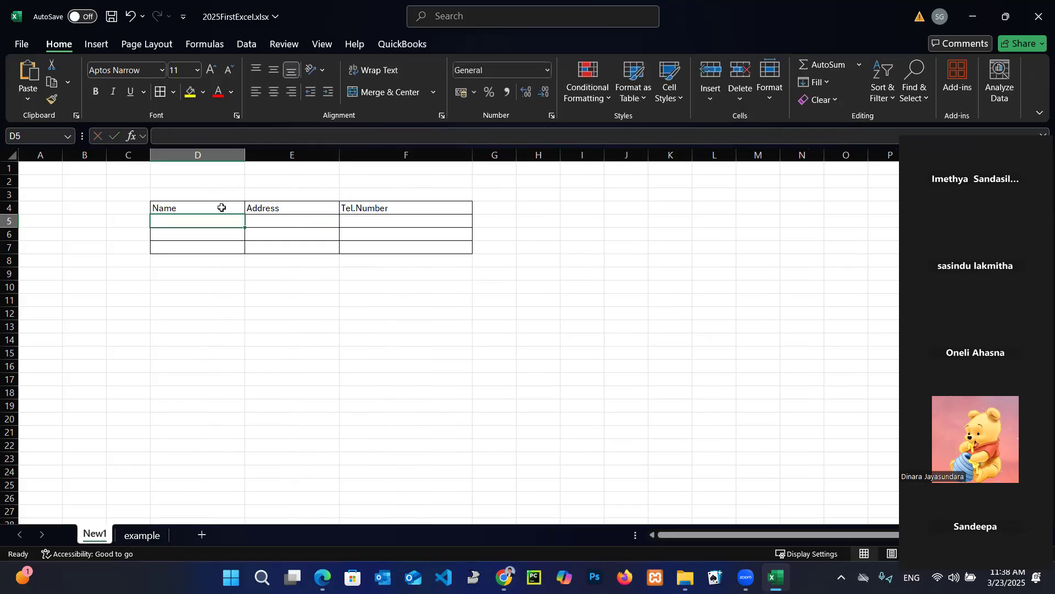
Fill in the first two contacts' names, addresses and phone numbers under the headings.
text(Sudath)
key(Tab)
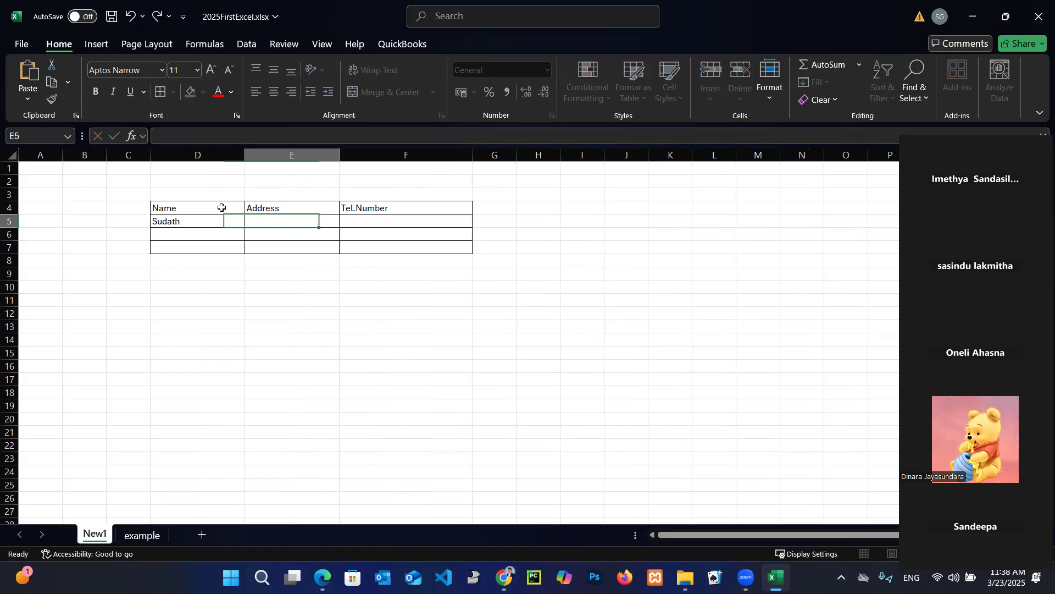
text(Kesbewa)
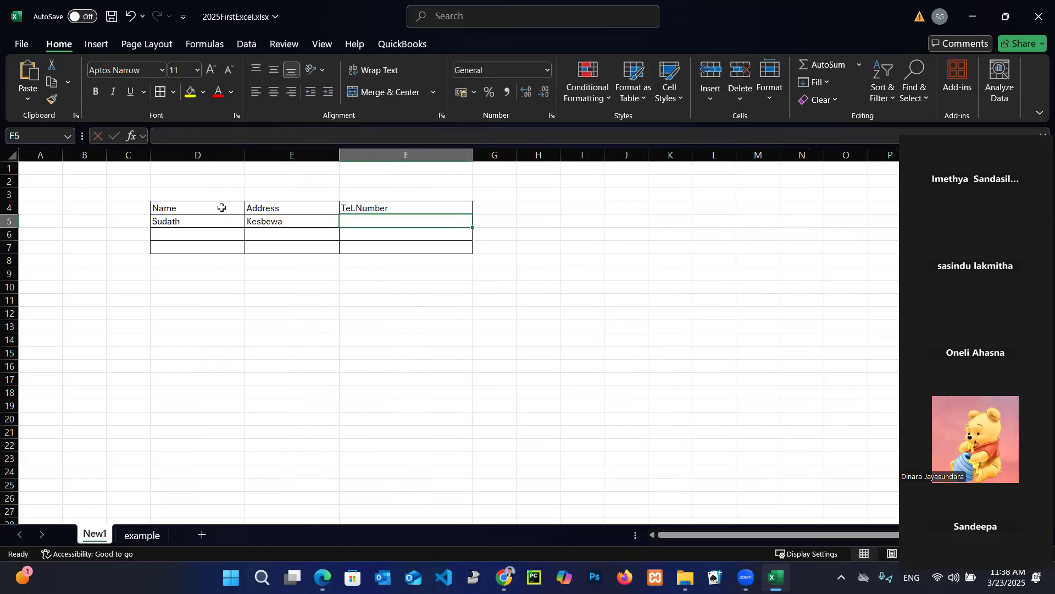
key(Return)
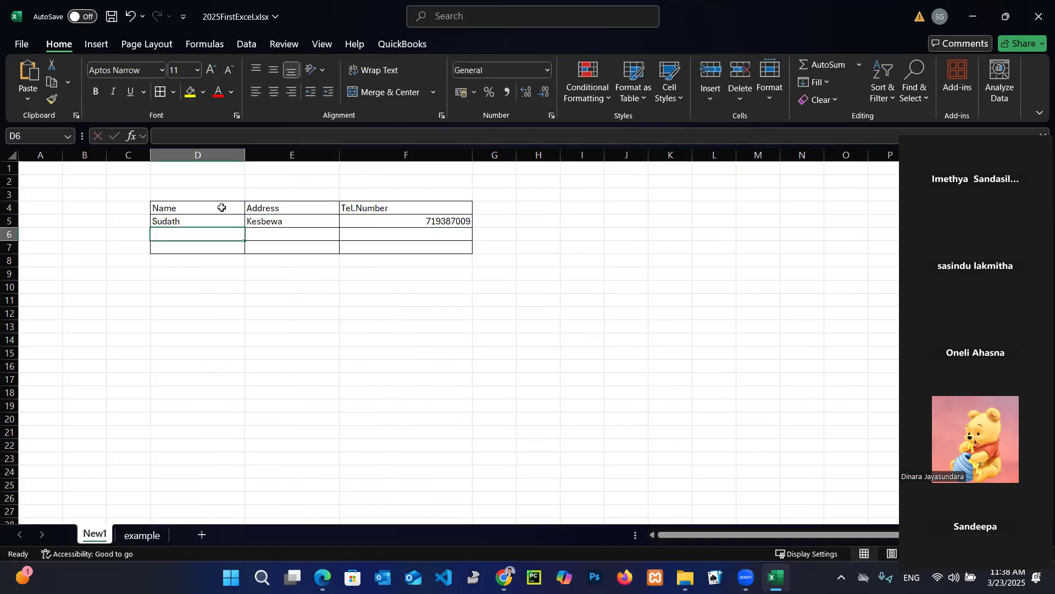
text(pahan)
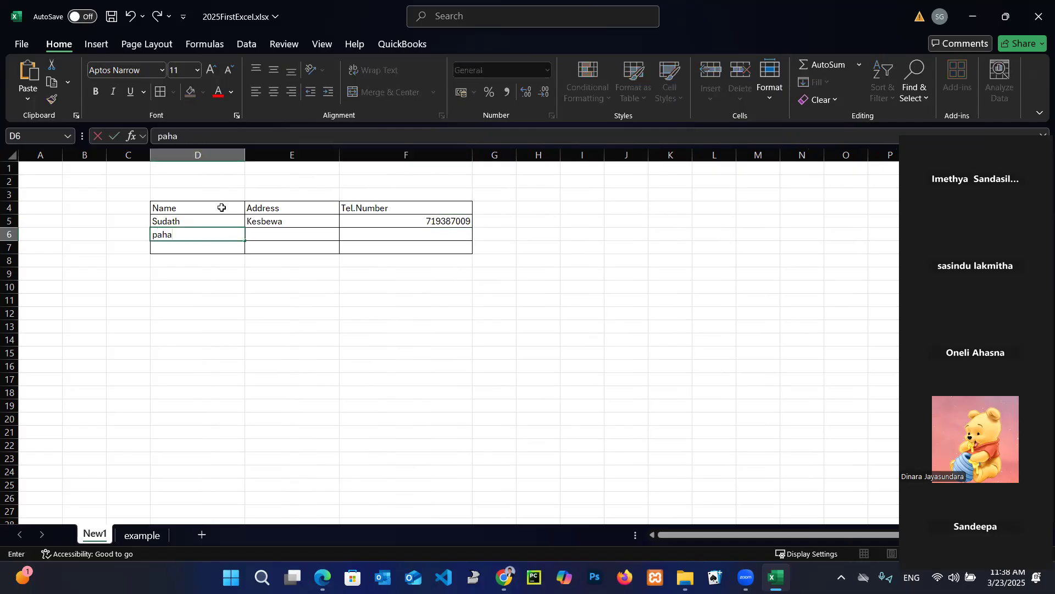
key(Tab)
text(horana)
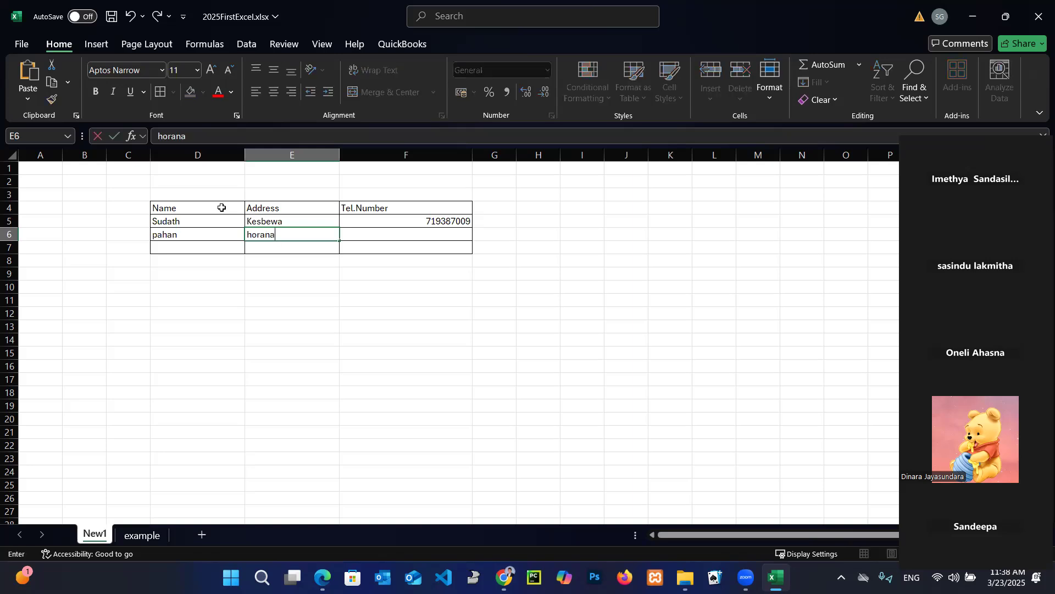
key(Tab)
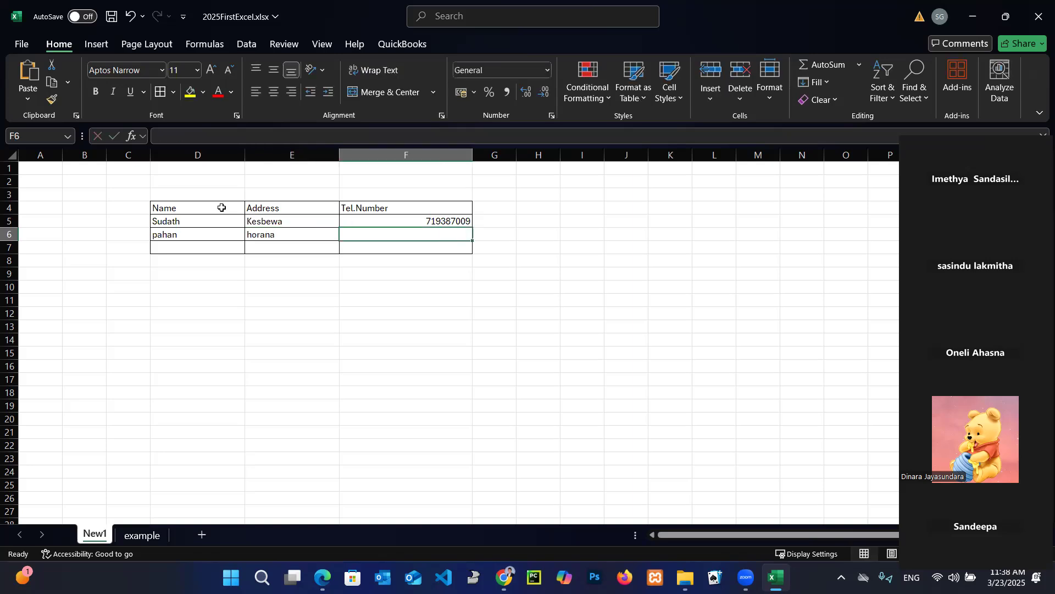
text(071985236)
key(Return)
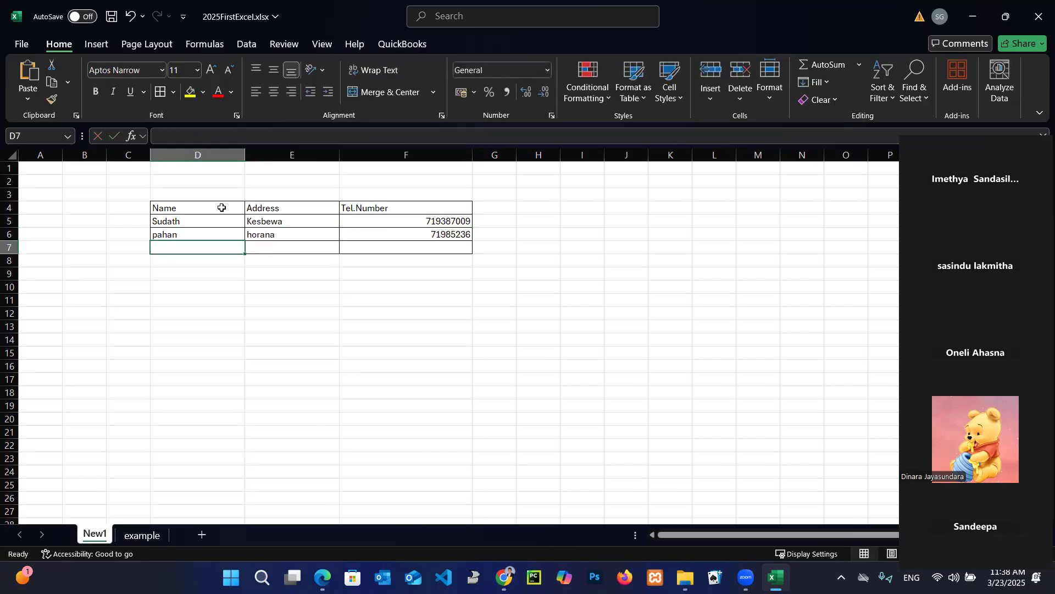
Add the third contact's name, address and phone number in the next row.
text(Sasiru)
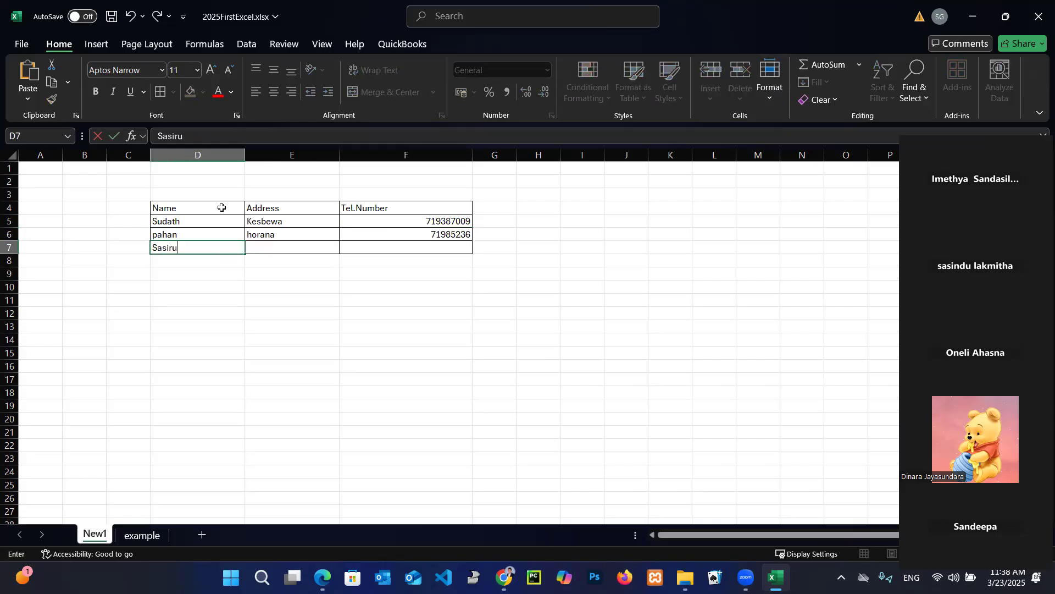
key(Tab)
text(Kottawa)
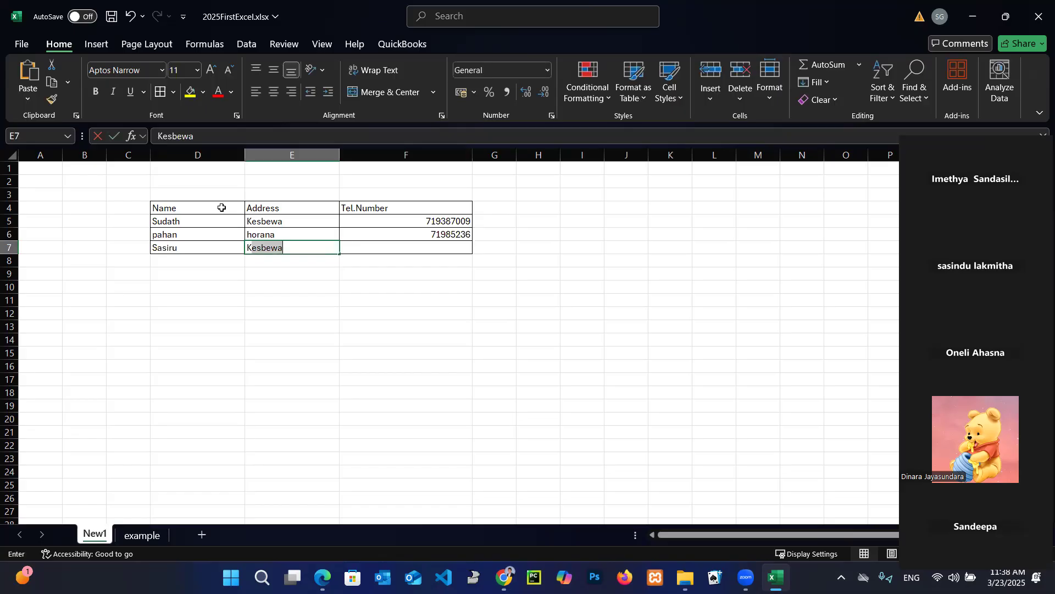
key(Tab)
text(071398)
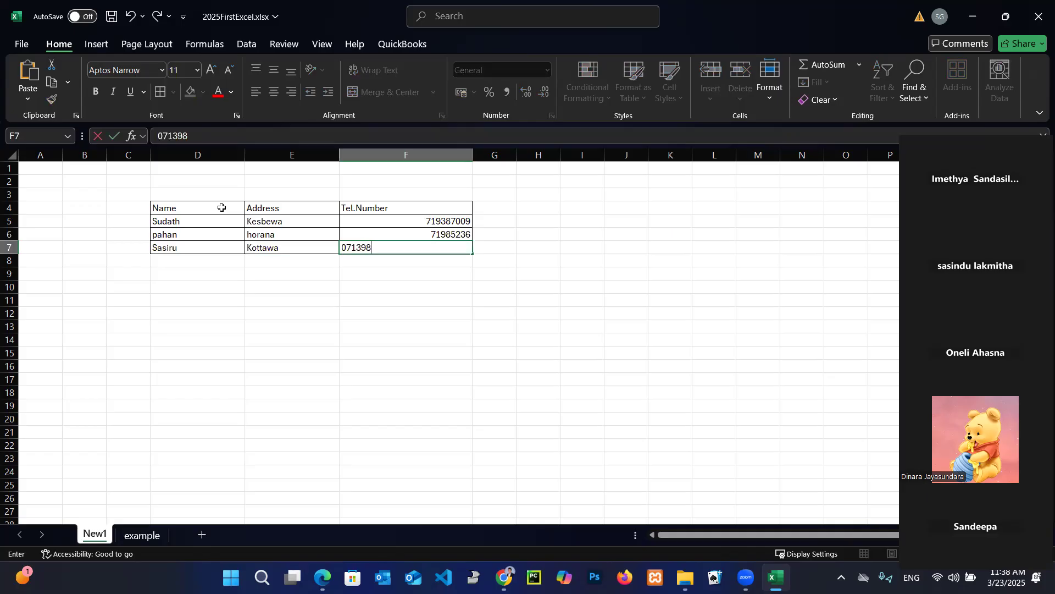
text(75)
key(Return)
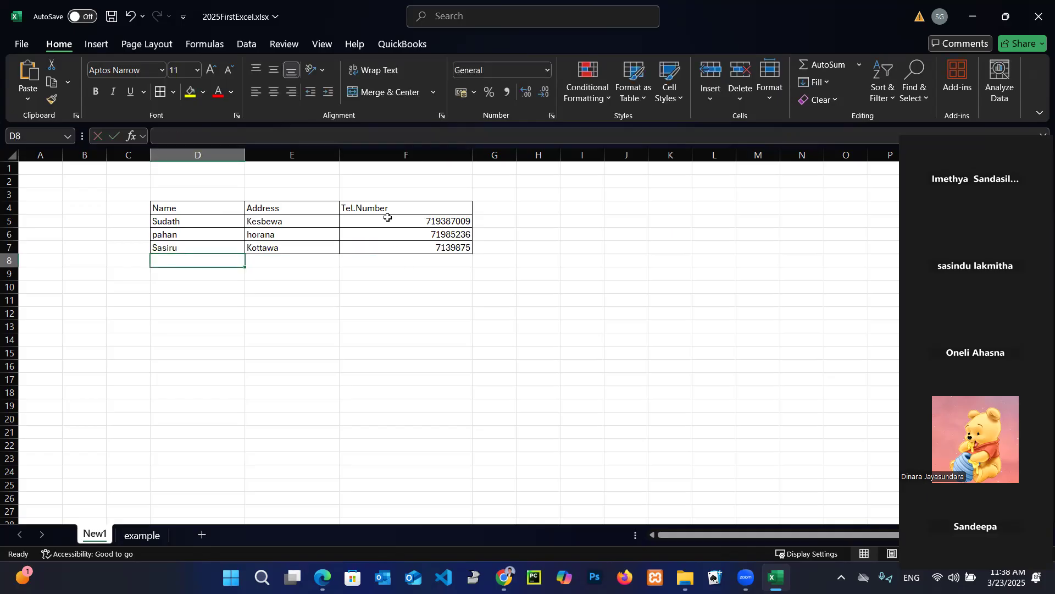
Set the font size of the whole worksheet to 18.
click(11, 155)
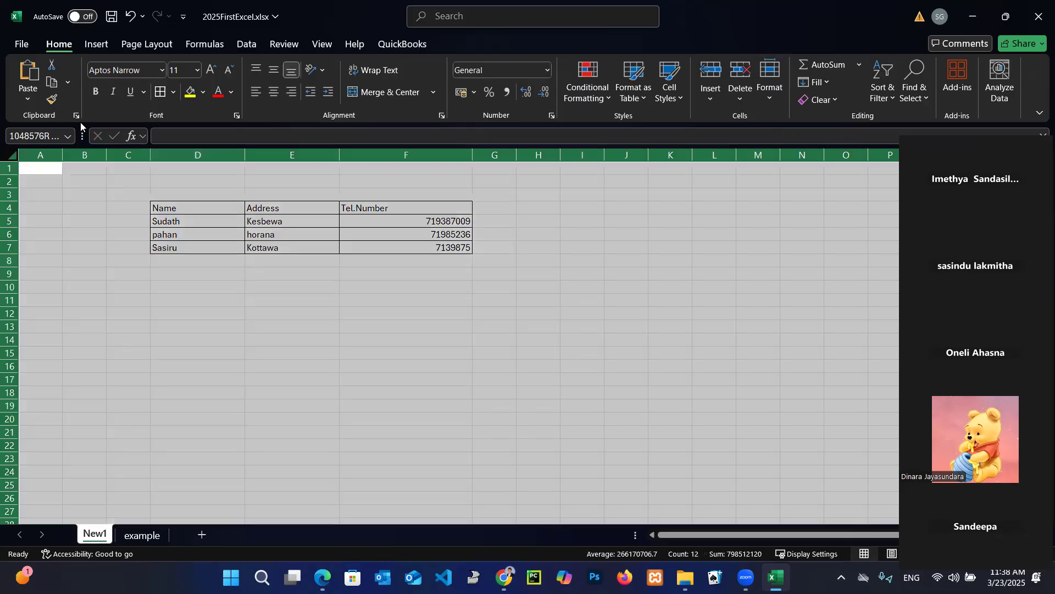
click(198, 70)
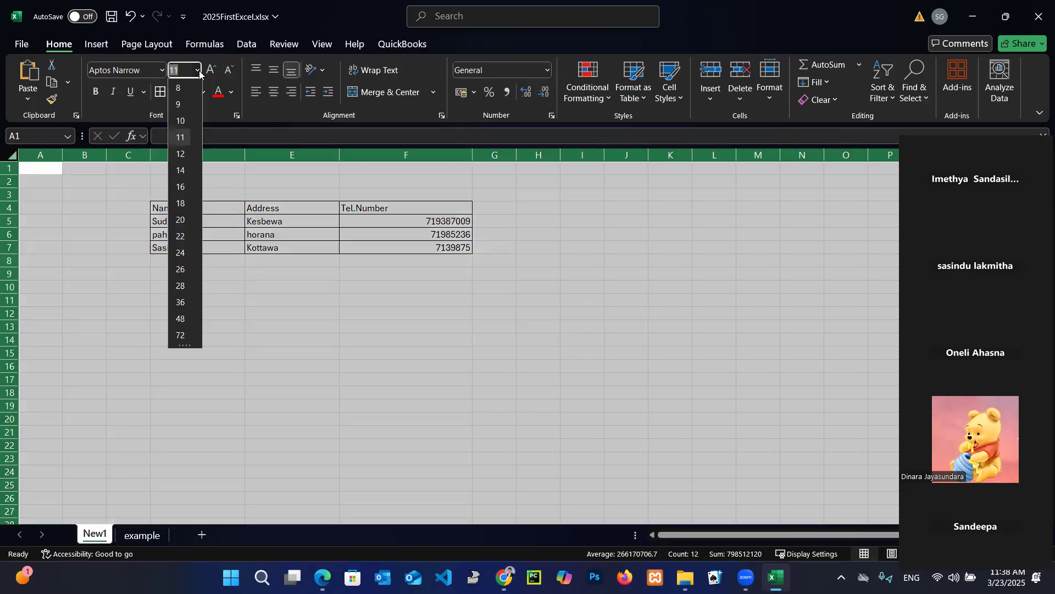
click(180, 203)
click(287, 348)
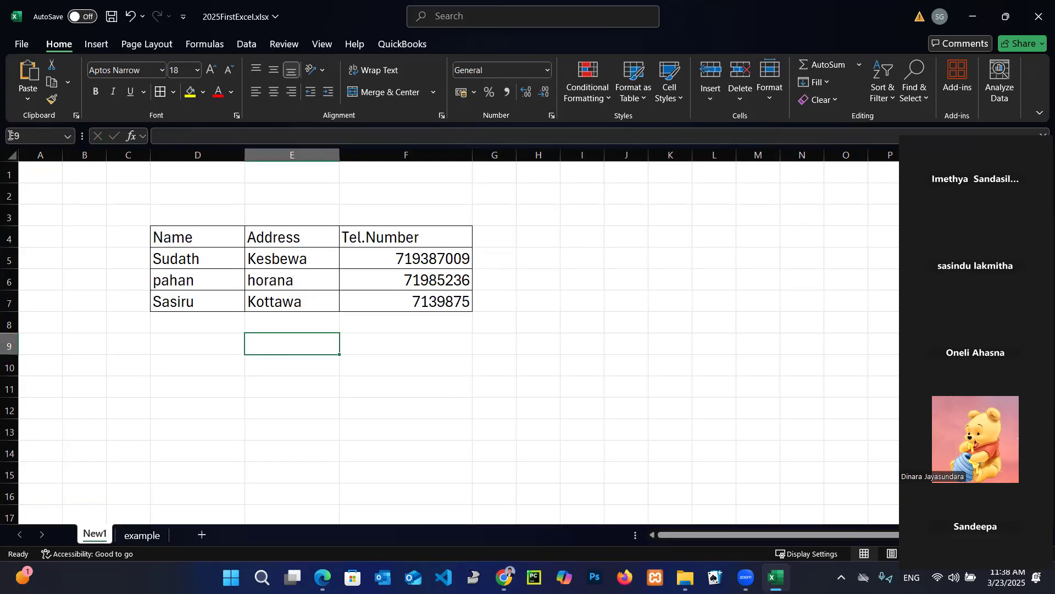
Change the whole worksheet to 14-point text and save the workbook.
click(9, 156)
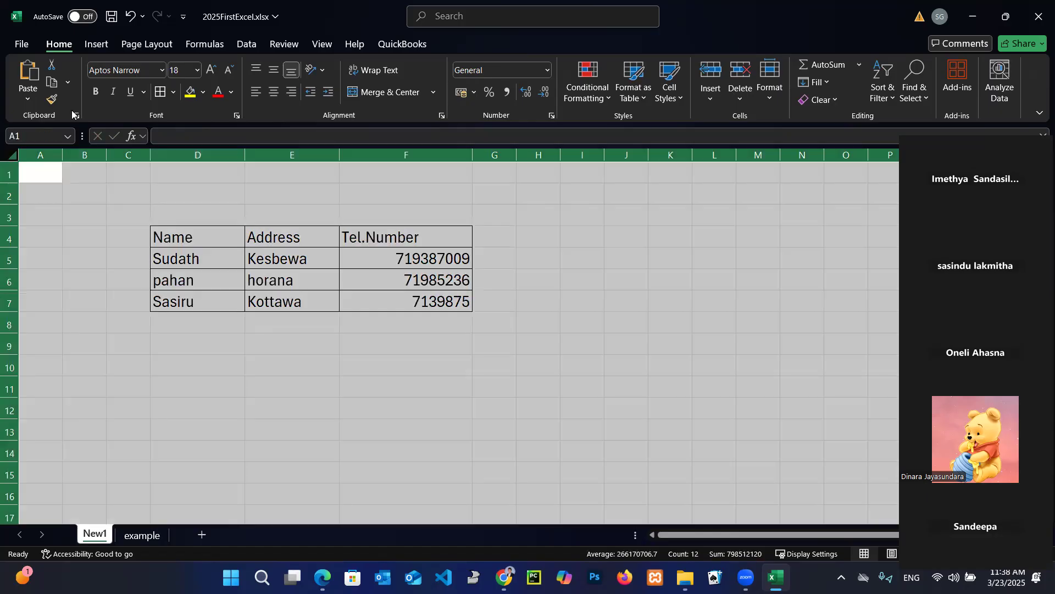
click(198, 70)
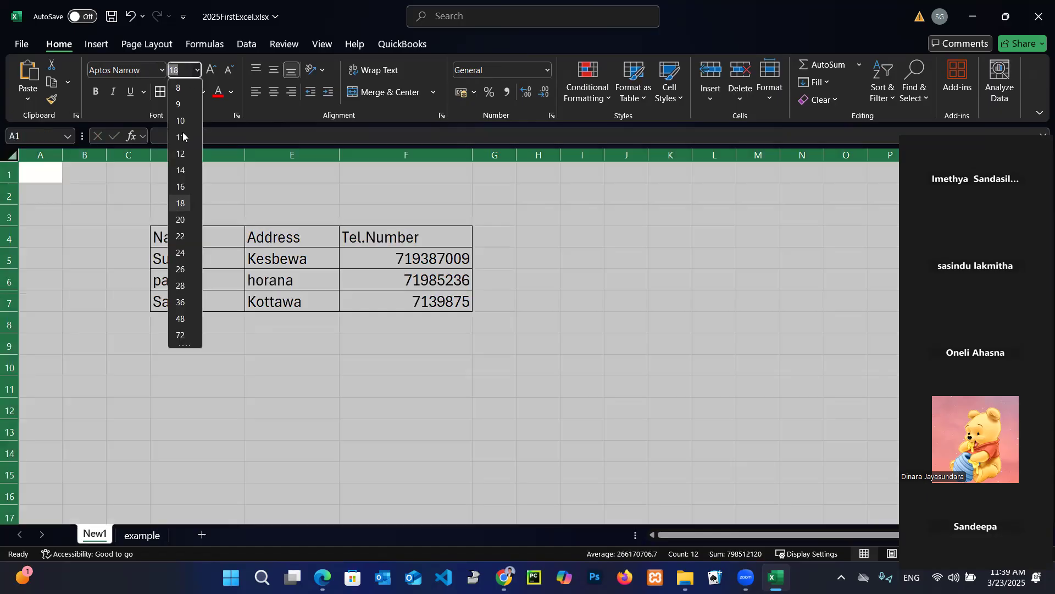
click(180, 170)
click(289, 302)
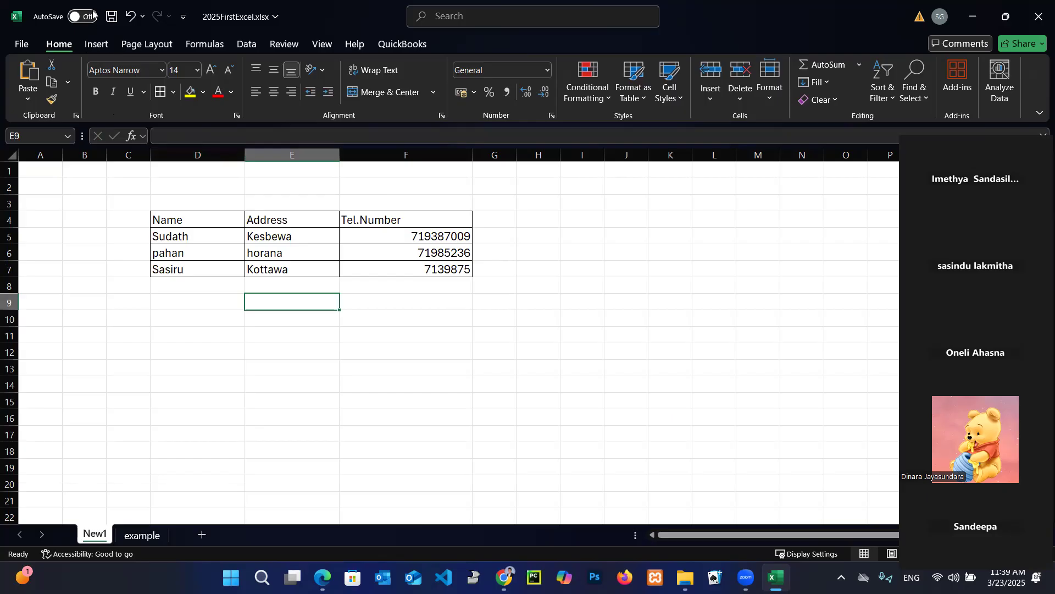
click(108, 17)
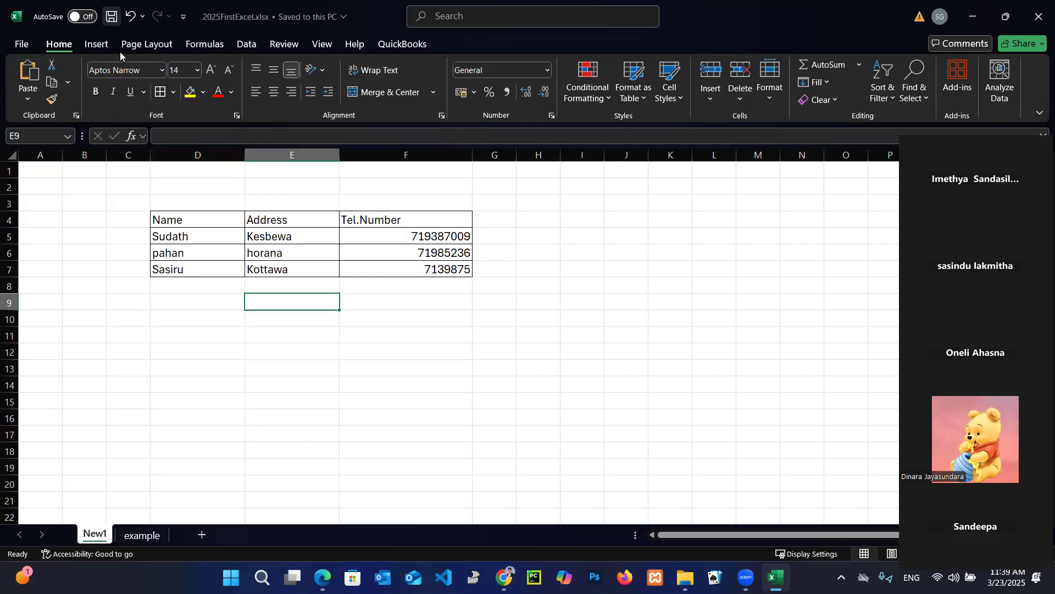
click(111, 19)
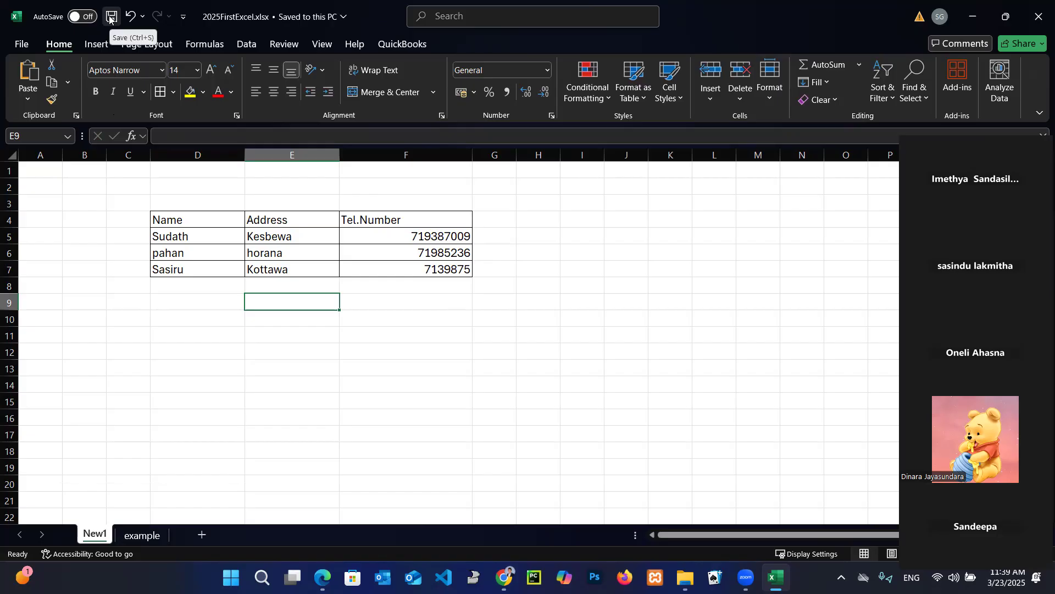
click(569, 282)
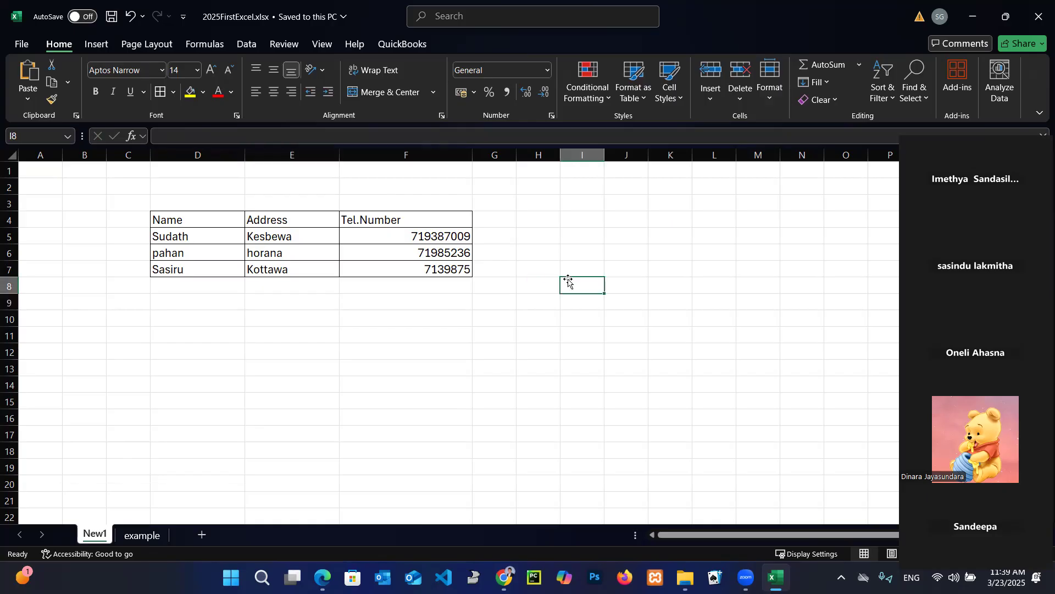
click(517, 235)
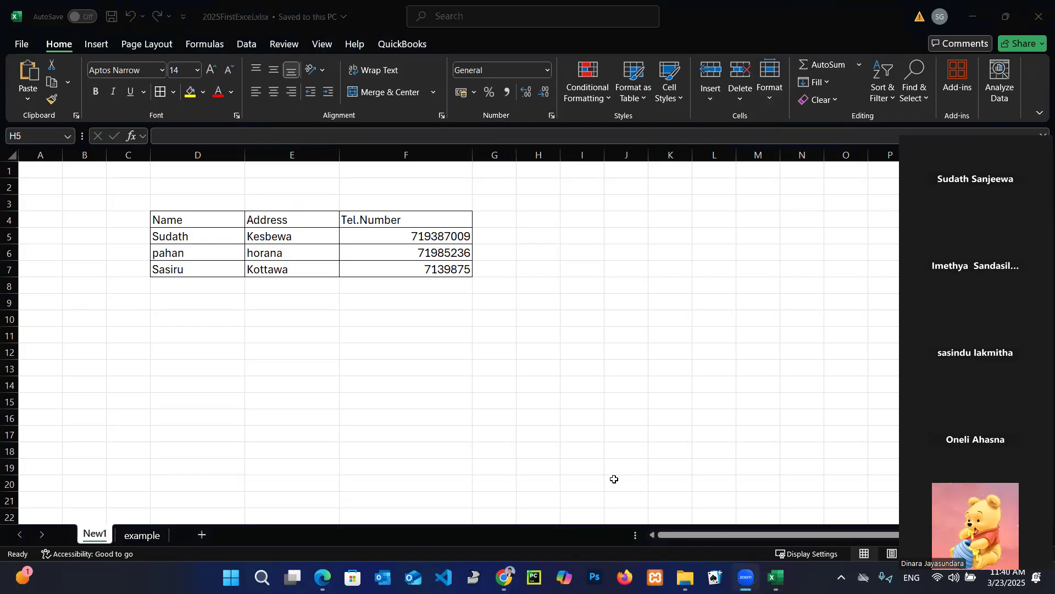
click(211, 328)
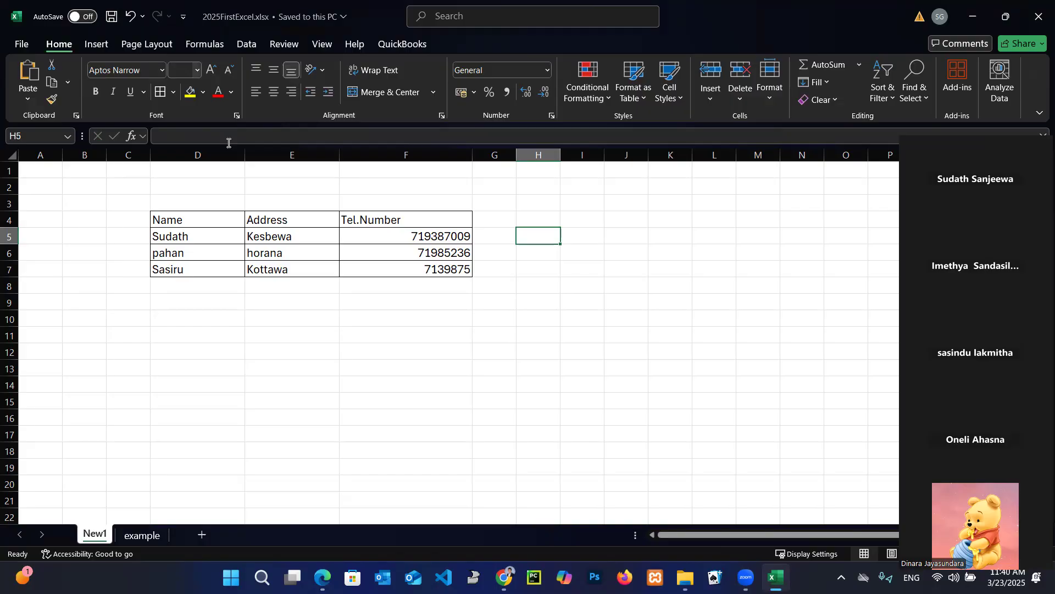
click(388, 300)
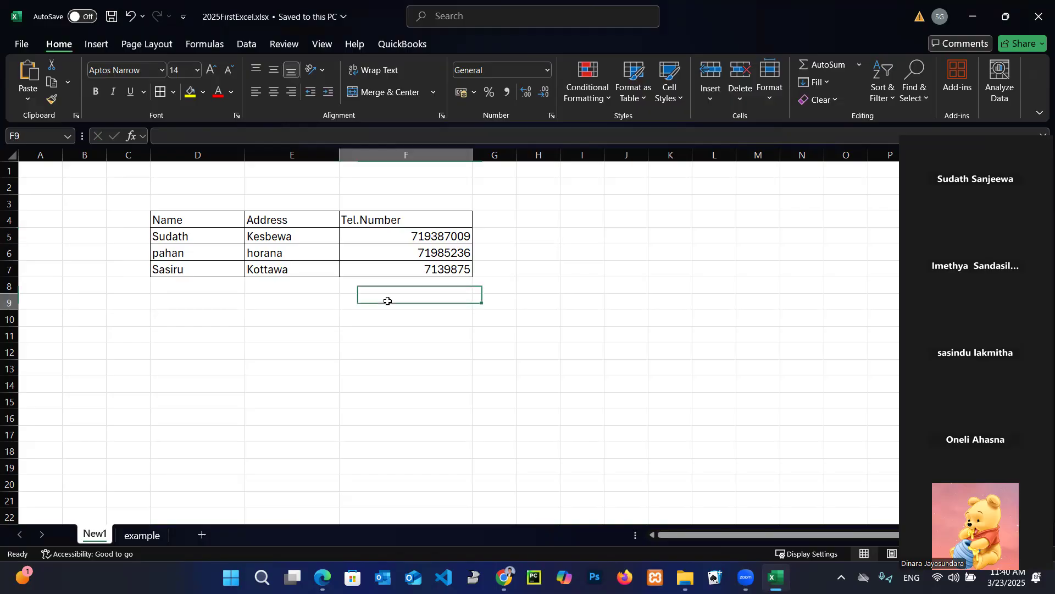
click(616, 329)
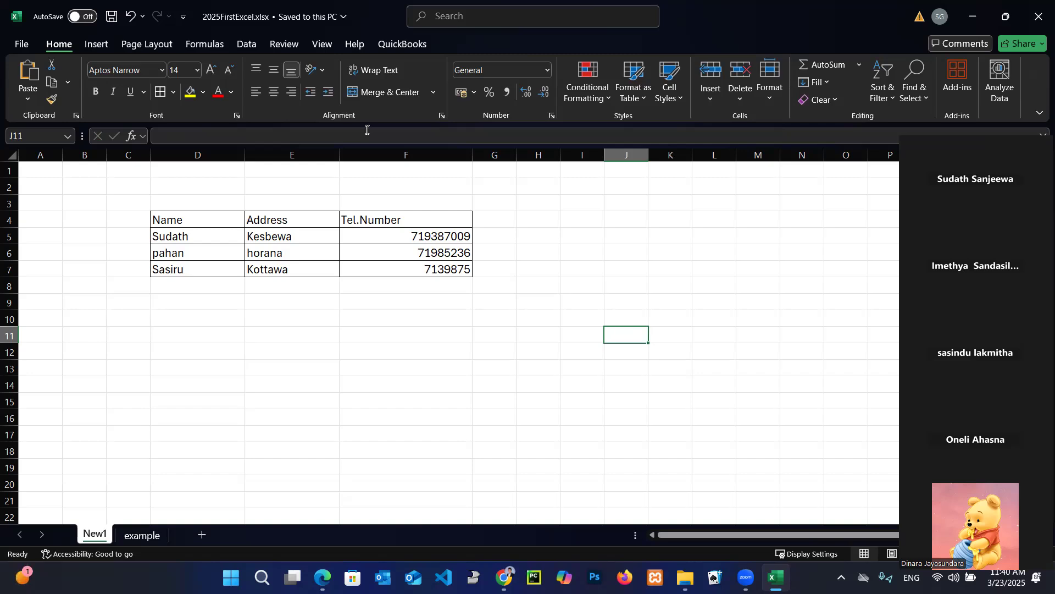
click(113, 17)
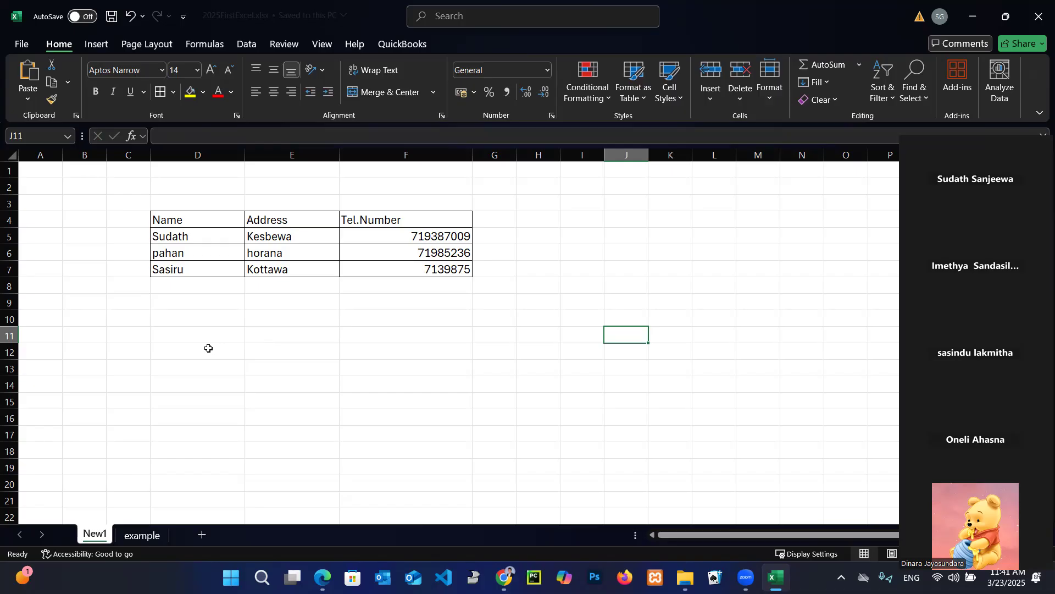
ctrl+click(207, 349)
click(205, 346)
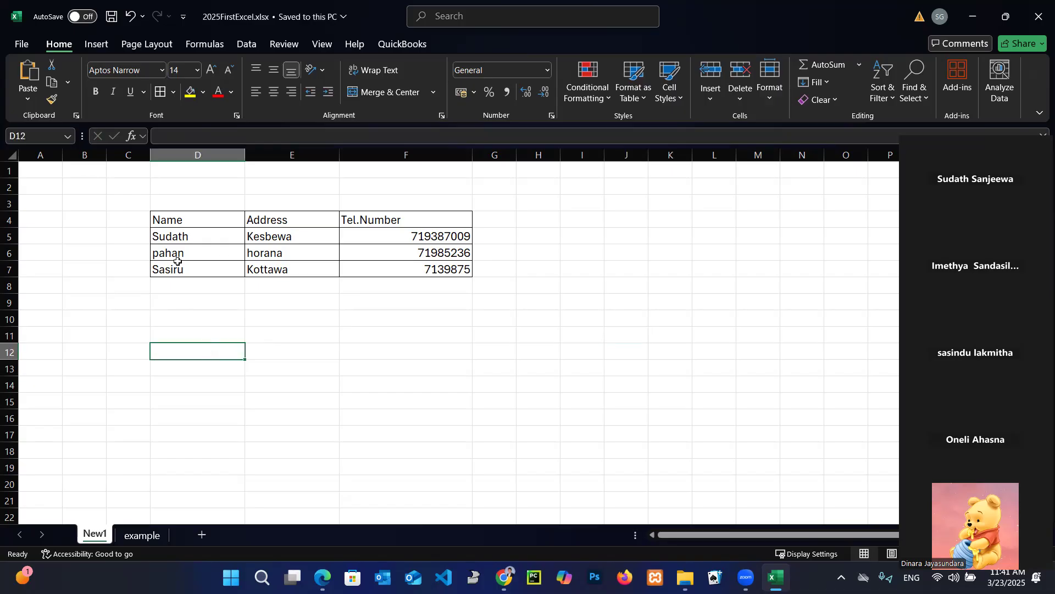
click(114, 18)
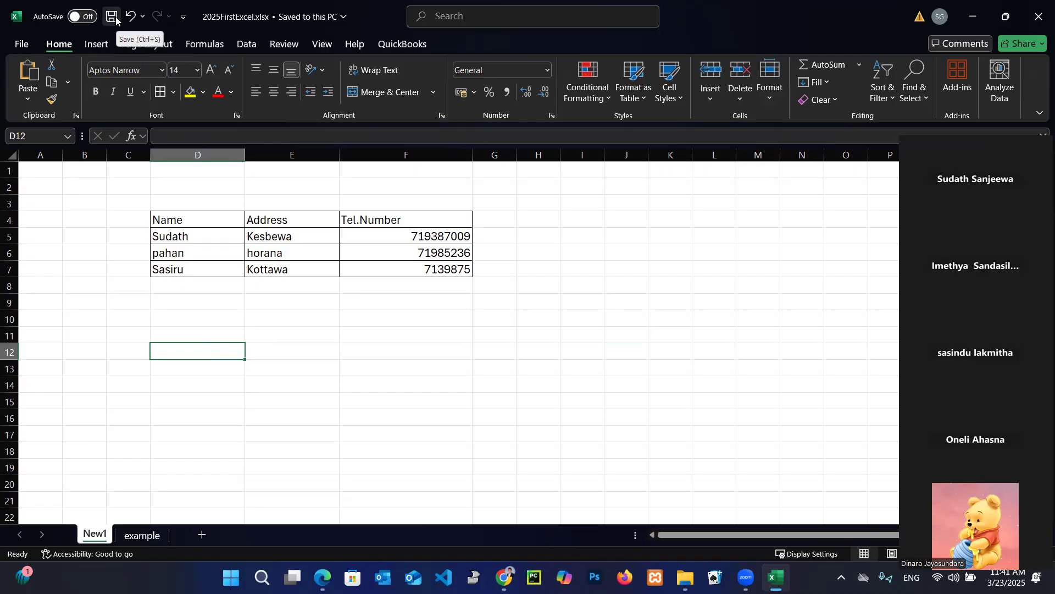
click(326, 407)
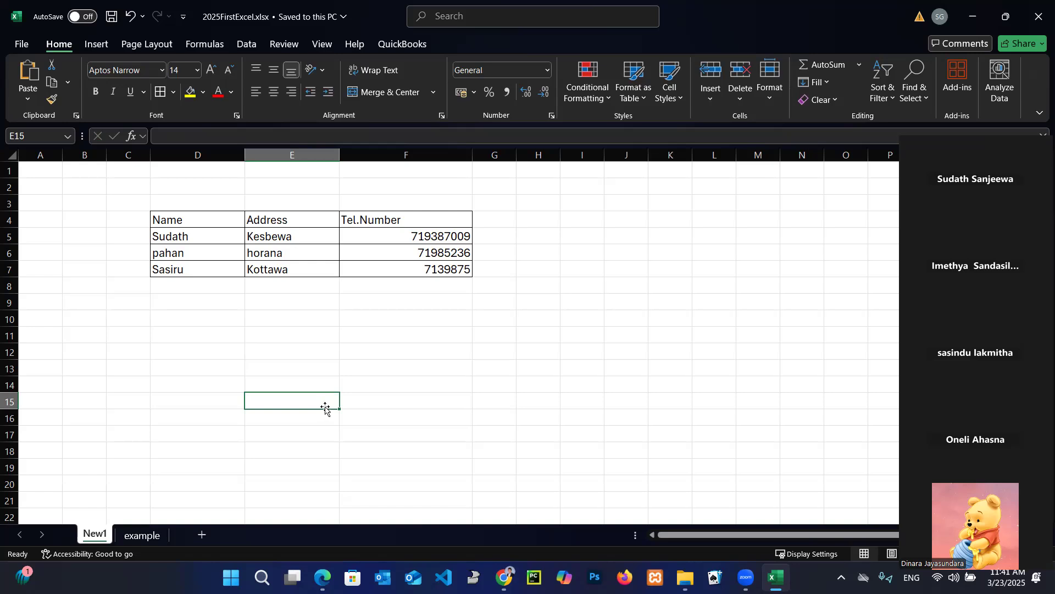
click(320, 322)
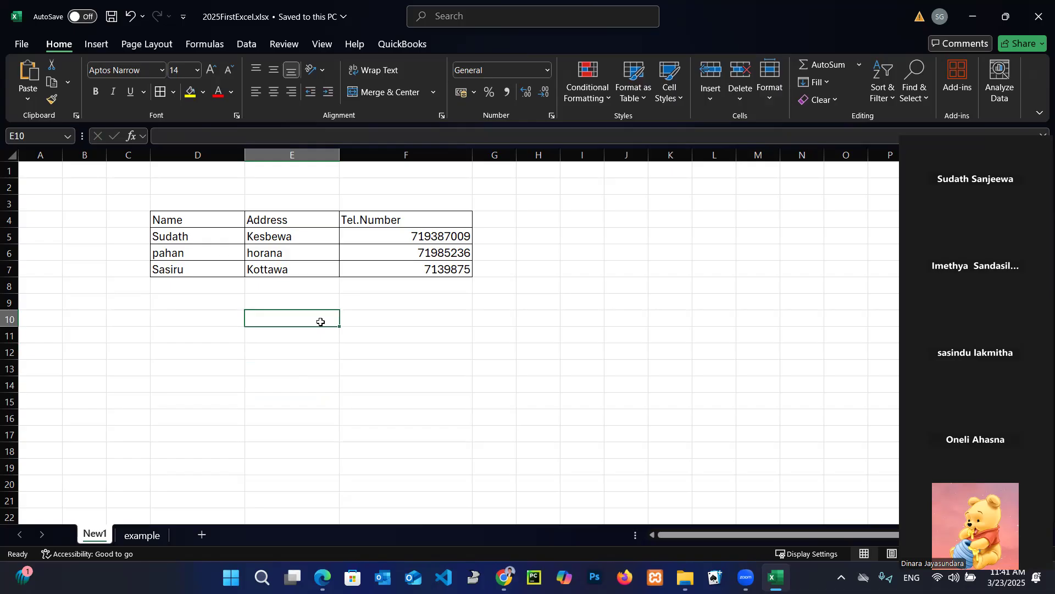
click(278, 354)
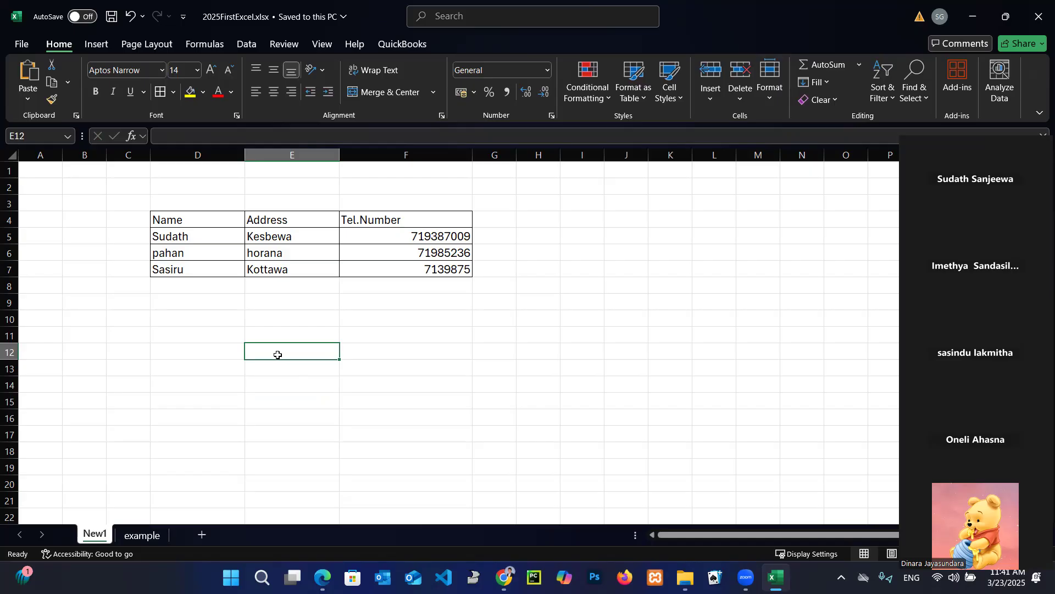
text(<)
key(BackSpace)
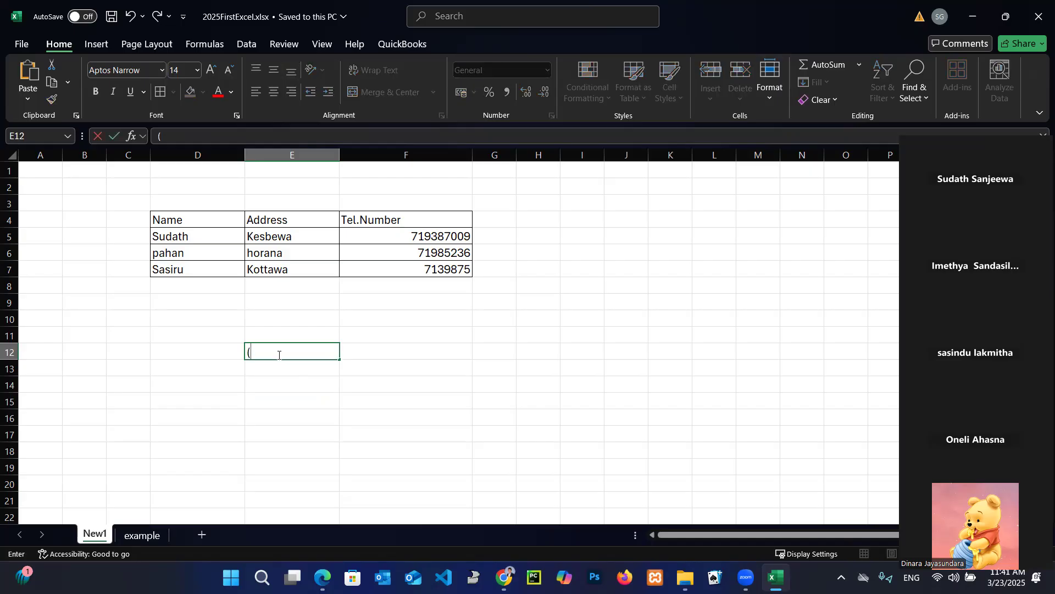
text((Ctrl + S))
click(318, 379)
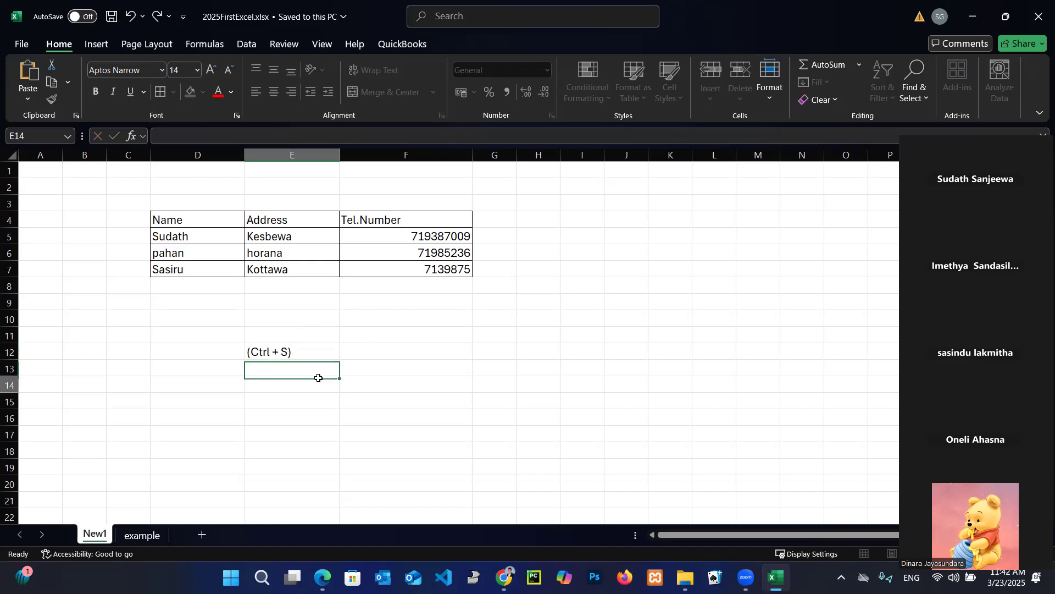
click(274, 352)
key(Delete)
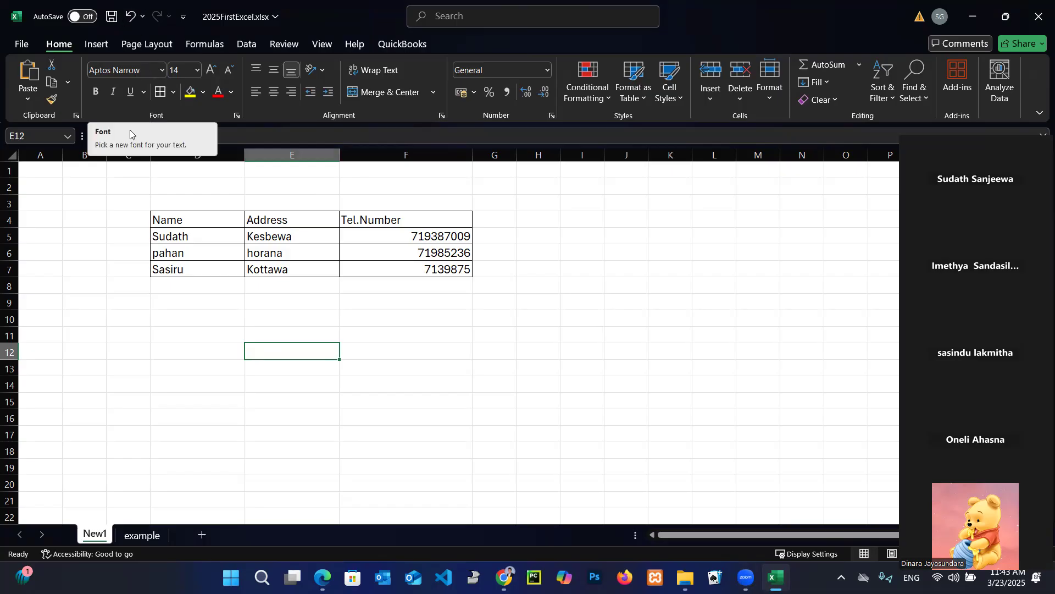
click(22, 46)
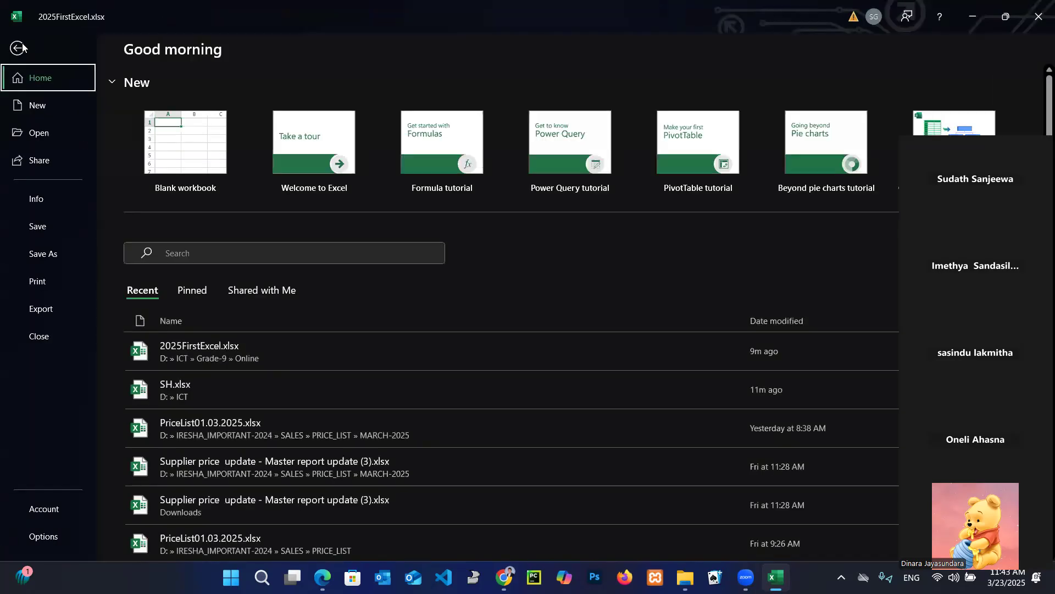
click(21, 48)
click(19, 47)
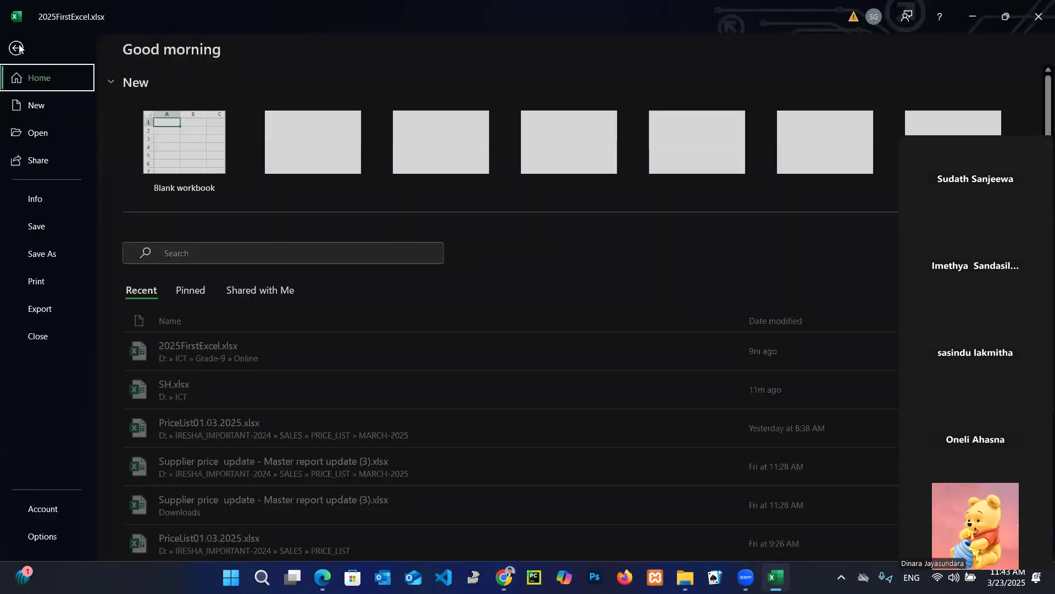
click(53, 108)
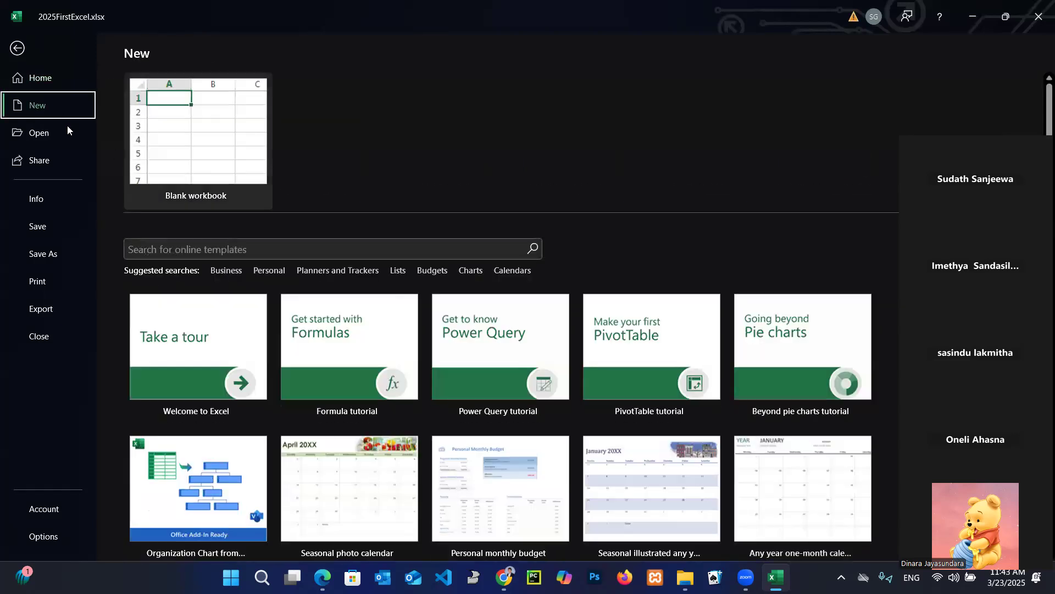
click(19, 49)
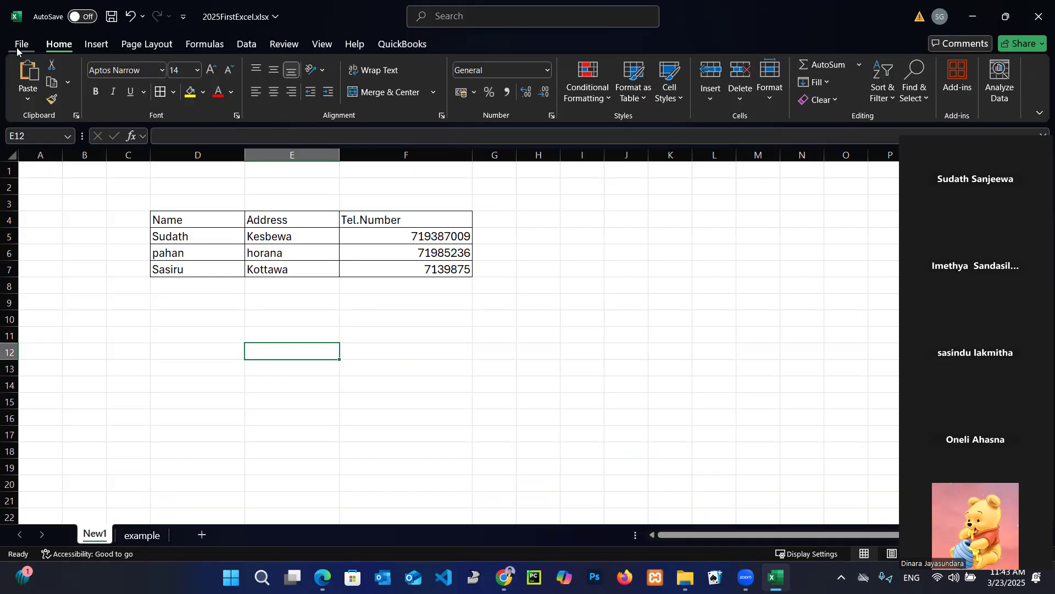
click(92, 209)
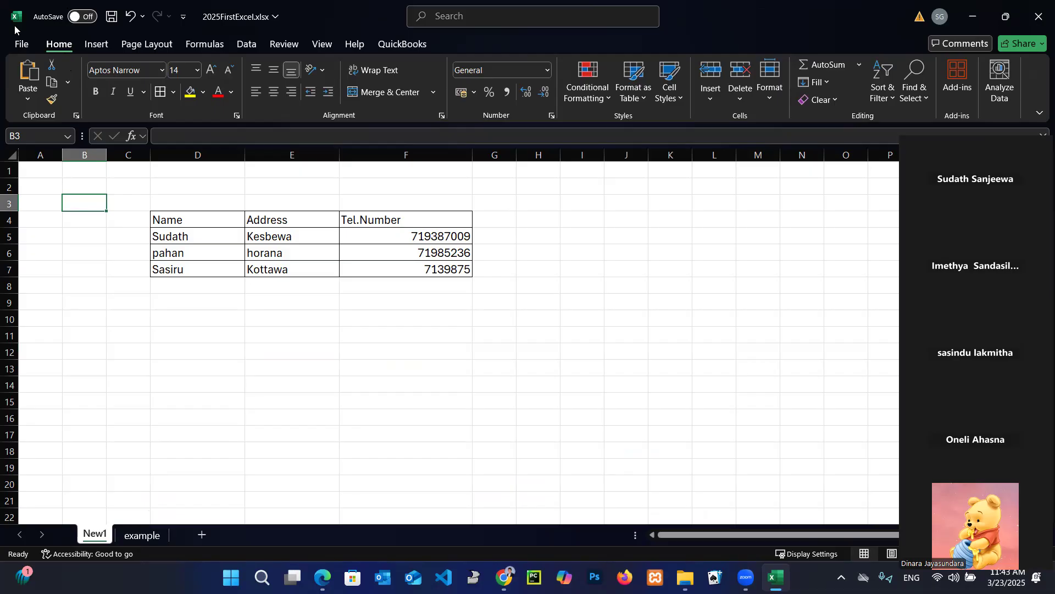
click(20, 45)
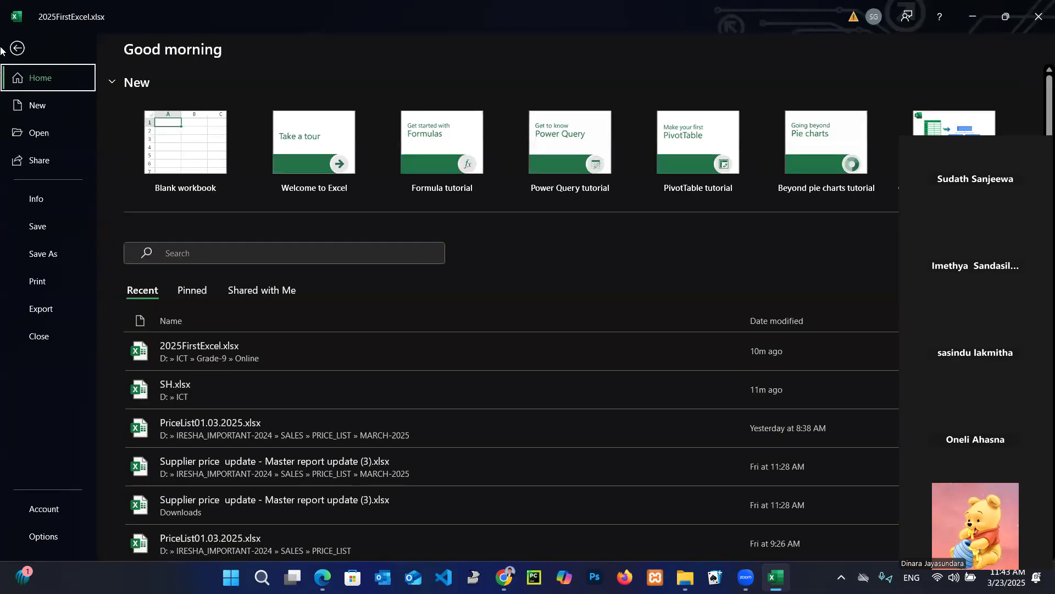
click(48, 136)
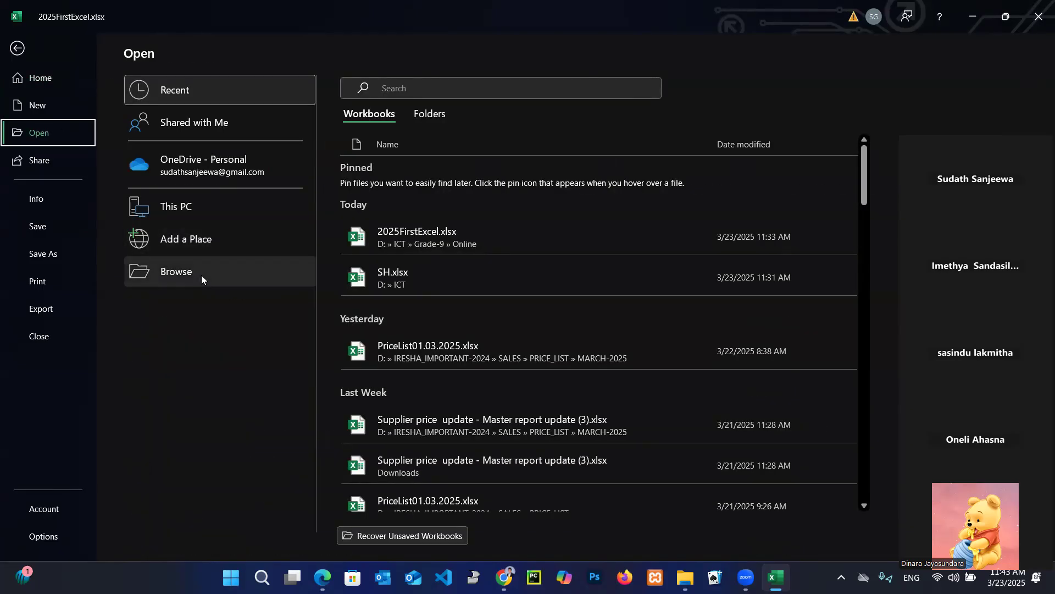
click(17, 48)
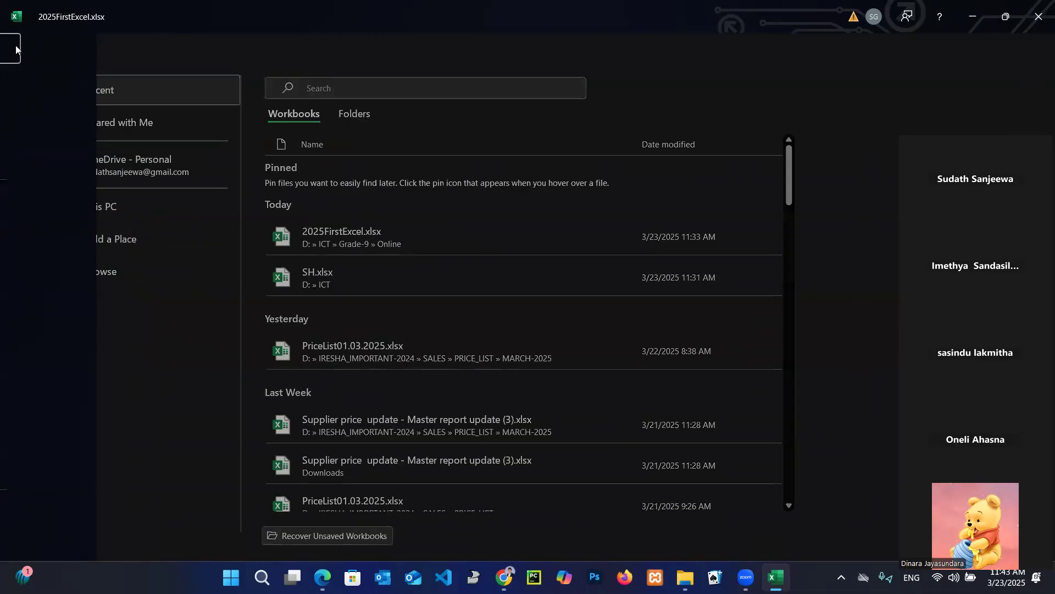
click(353, 319)
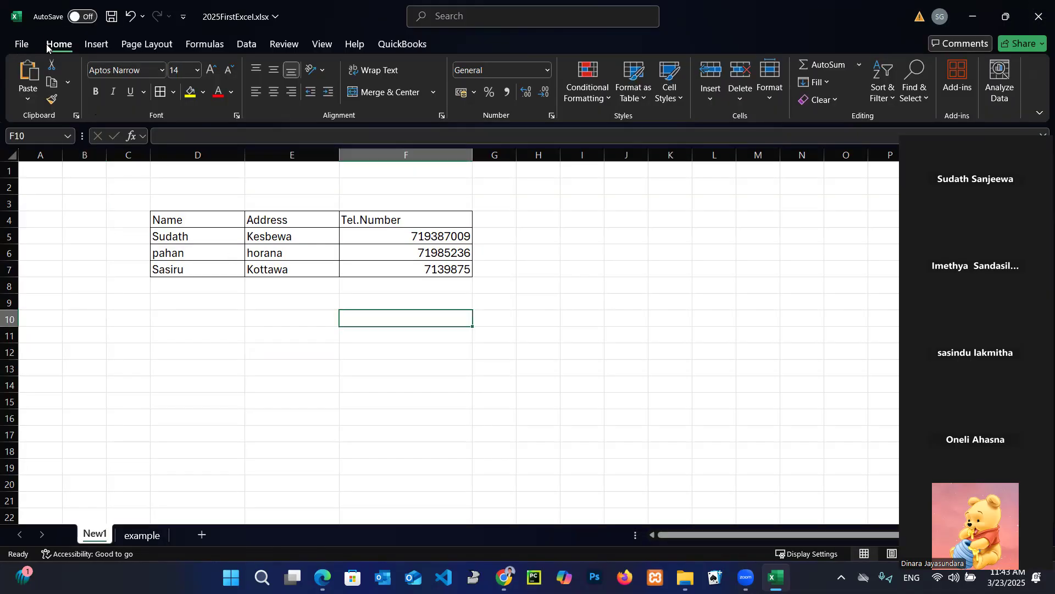
Try switching AutoSave on twice, dismissing the AutoSave panel each time.
click(78, 20)
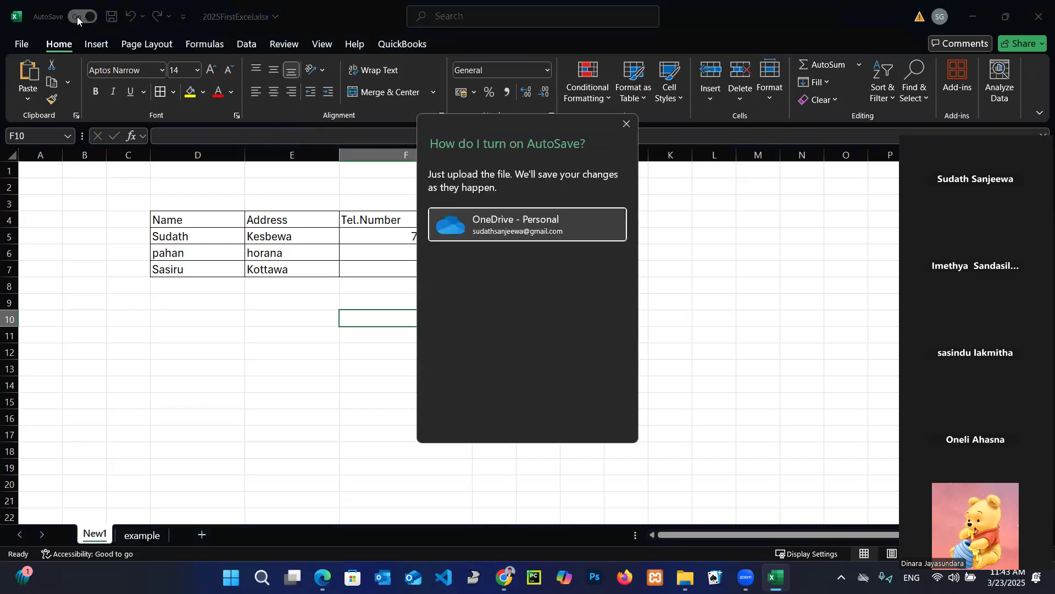
click(627, 125)
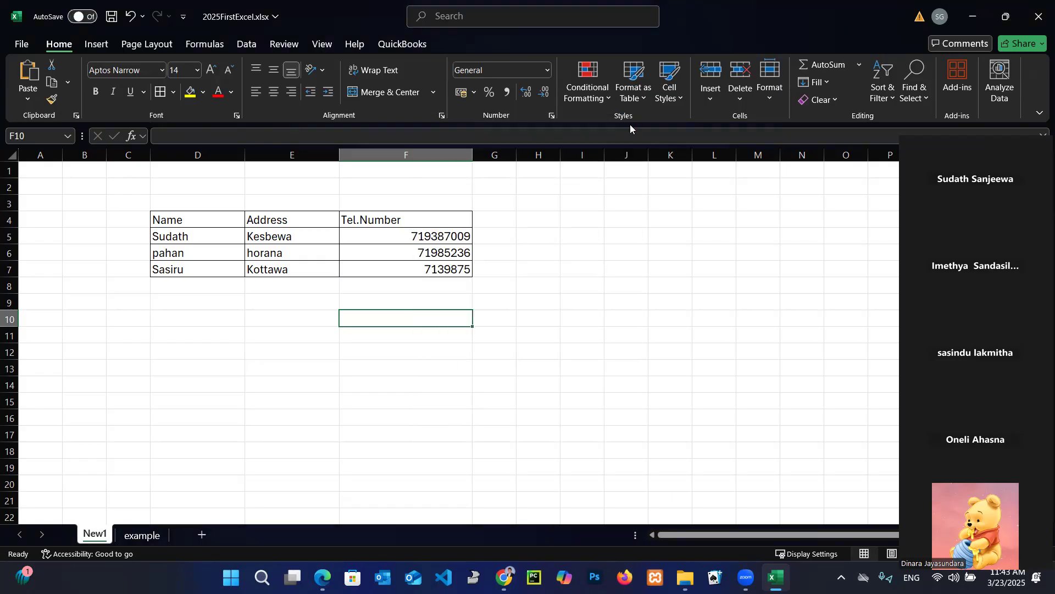
click(89, 19)
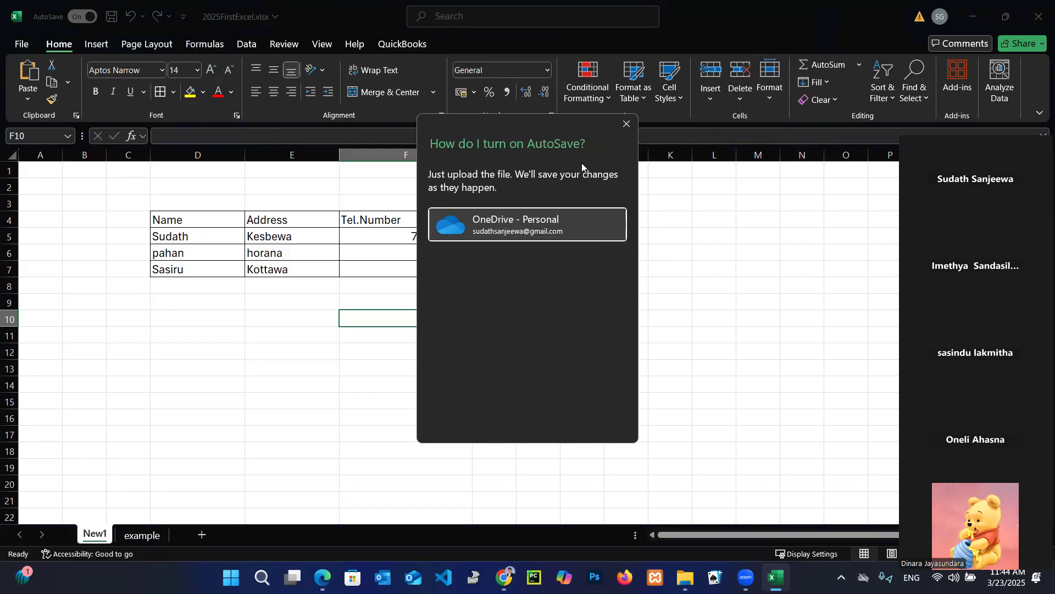
click(627, 127)
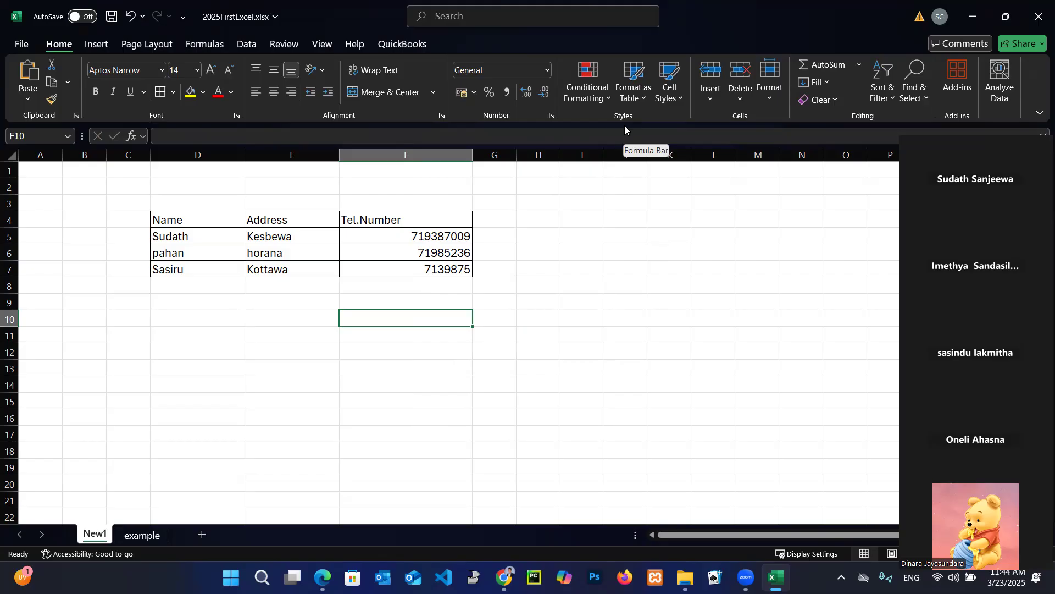
Attempt AutoSave to OneDrive - Personal, cancel sign-in, and acknowledge the resulting error.
click(86, 18)
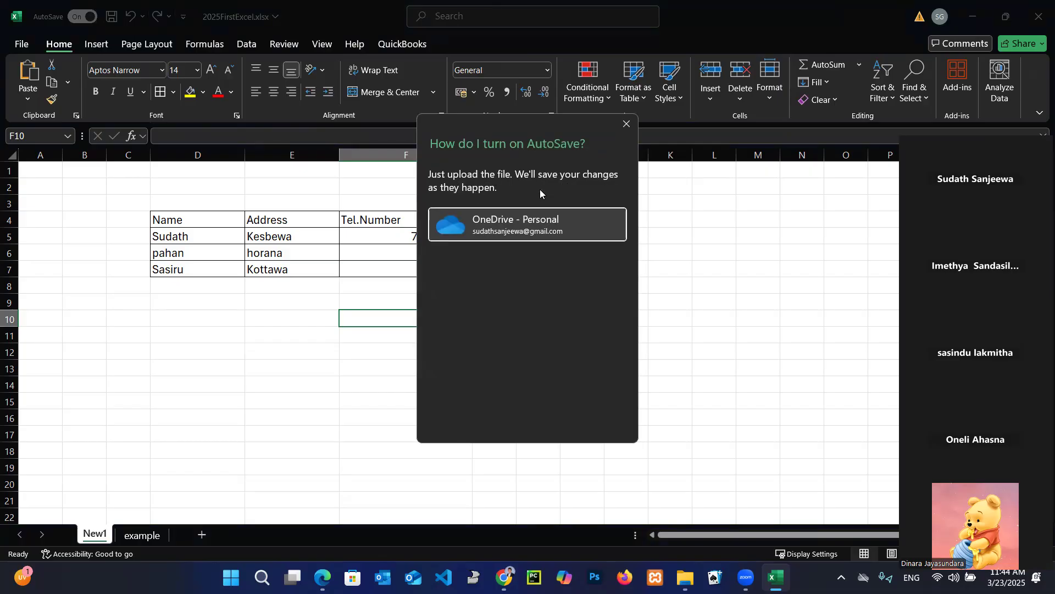
click(494, 233)
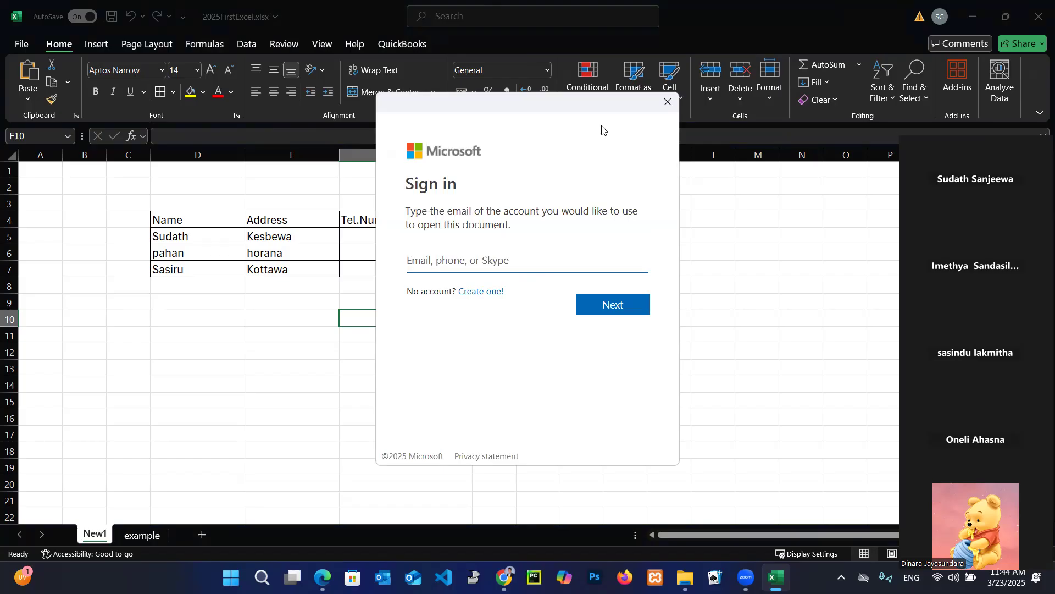
click(665, 102)
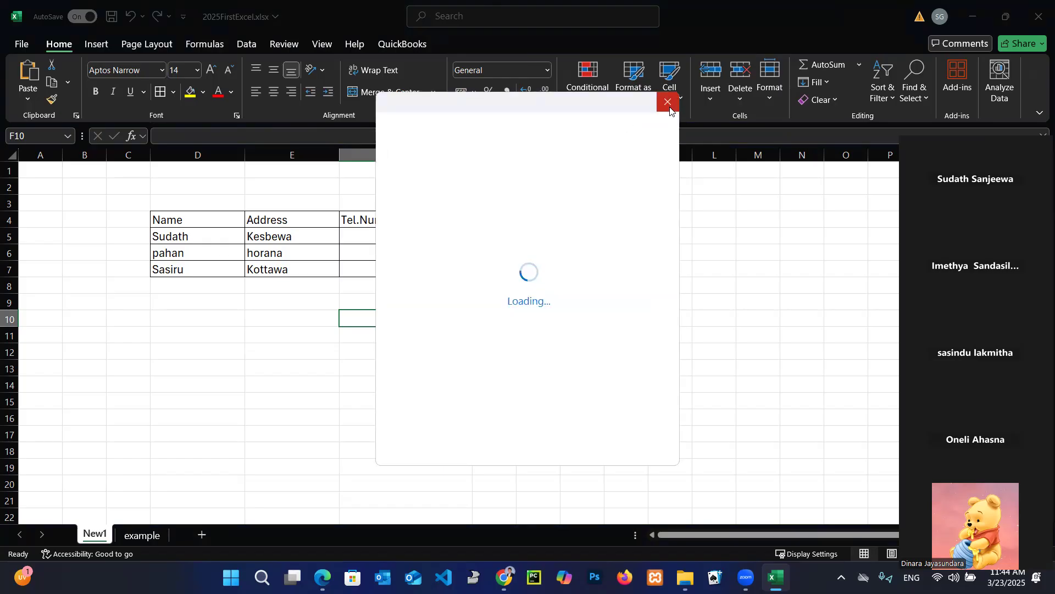
click(669, 103)
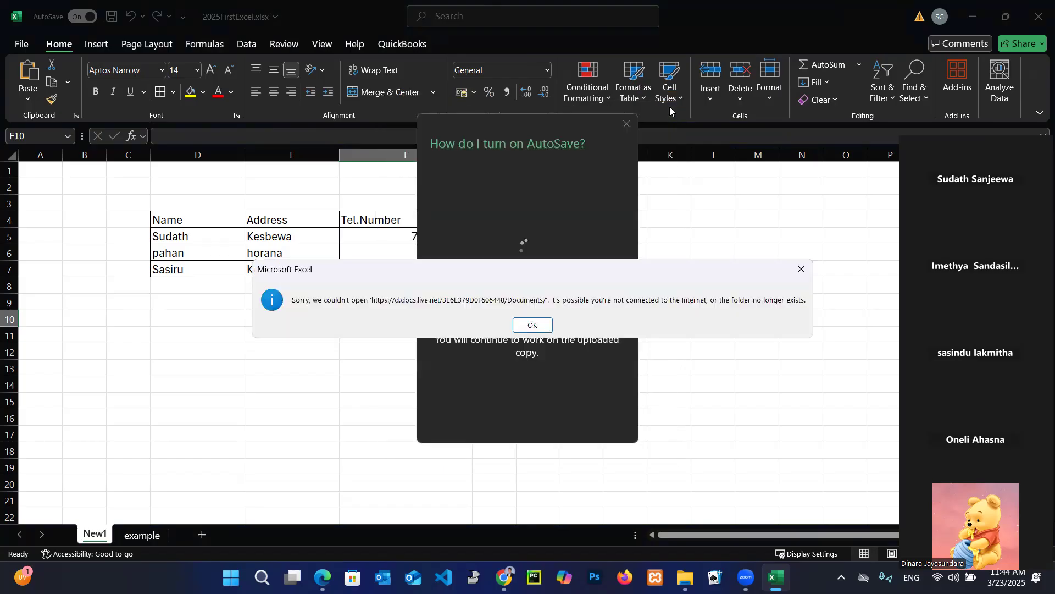
click(539, 330)
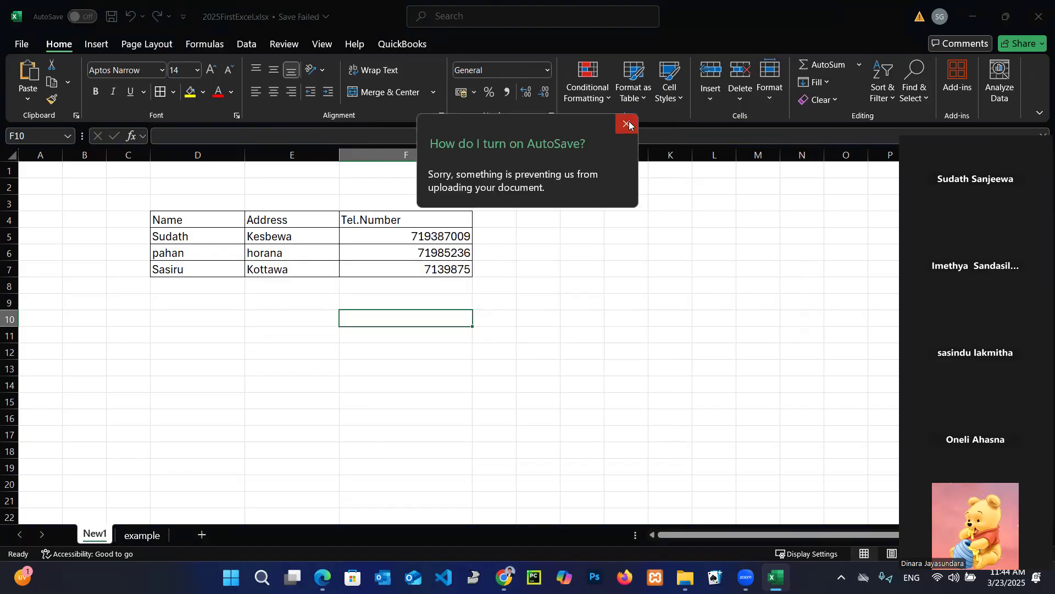
click(629, 123)
click(531, 240)
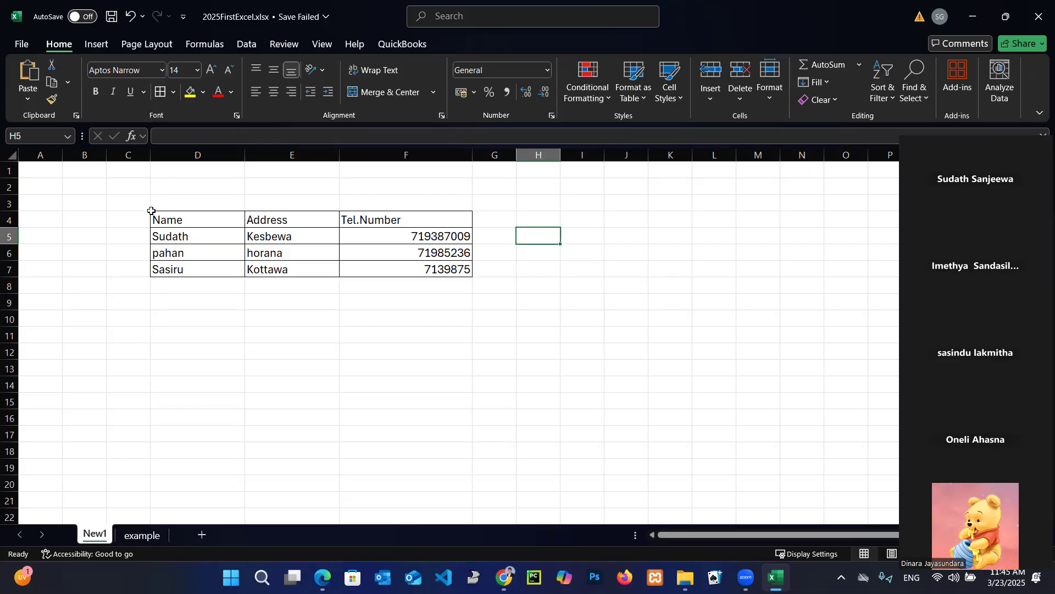
drag(151, 209, 453, 282)
click(527, 277)
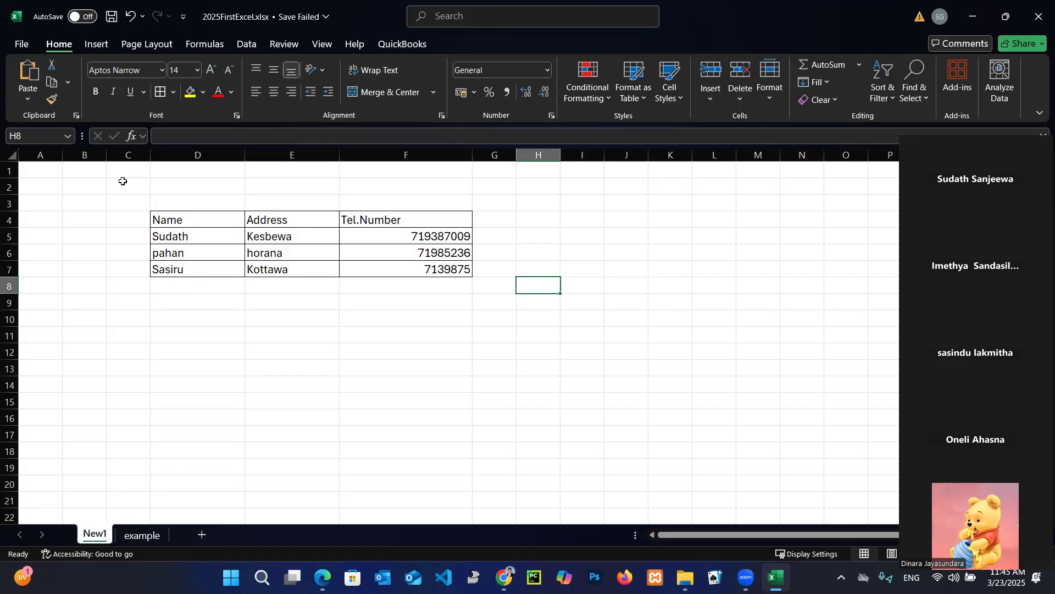
scroll(123, 181, down, 1)
scroll(123, 181, up, 1)
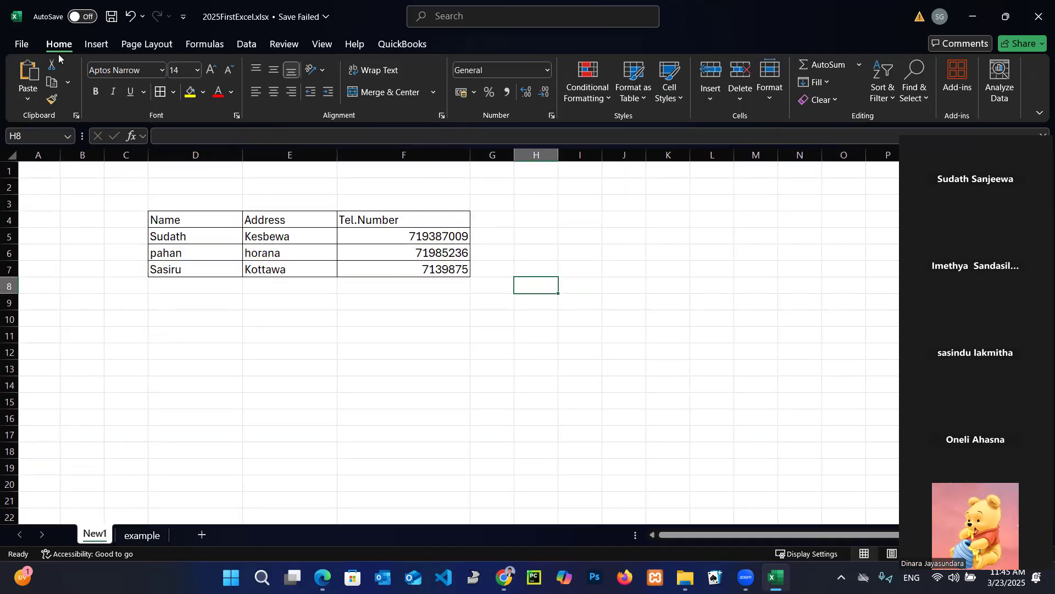
click(187, 215)
Open the File > Print preview for the worksheet.
click(18, 44)
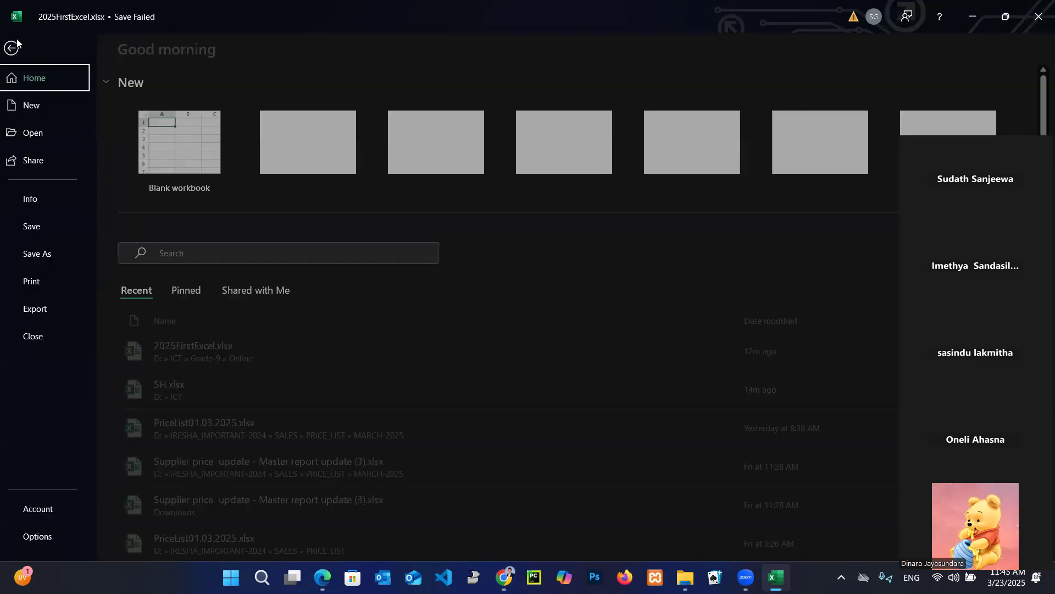
click(47, 284)
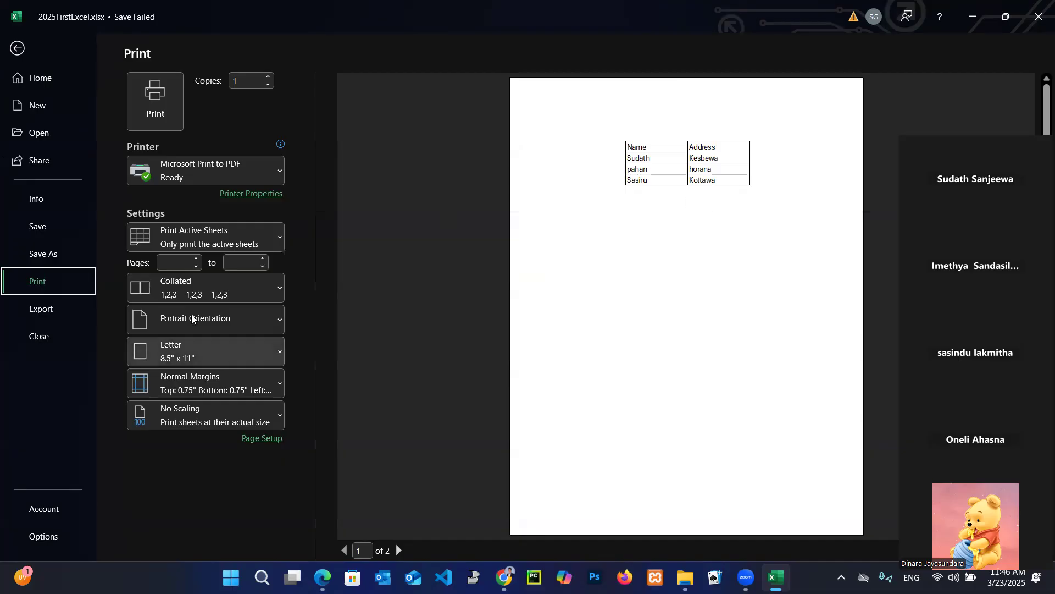
Change the print paper size from Letter to A4.
click(233, 350)
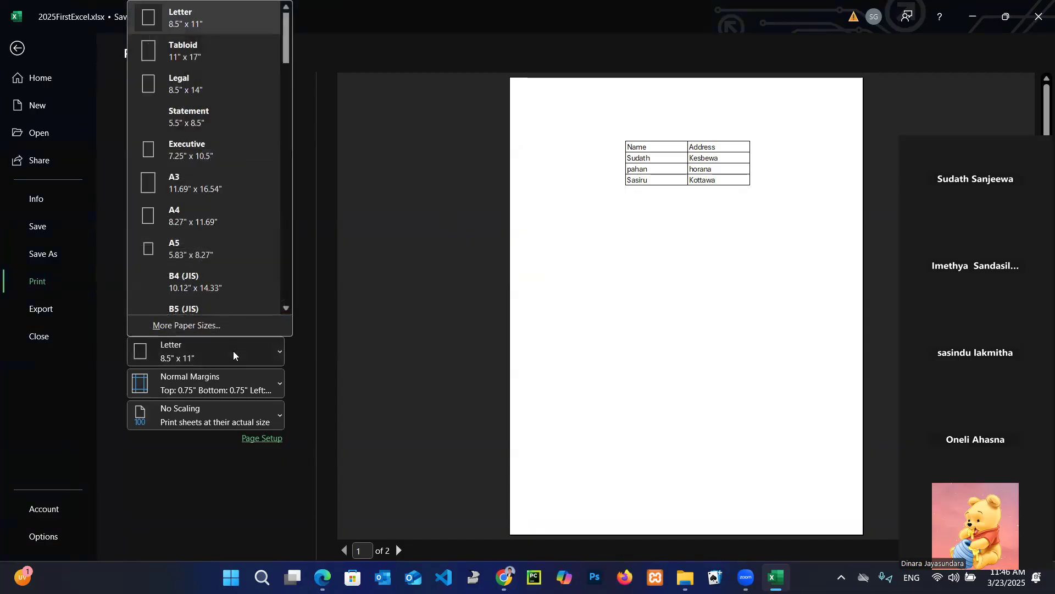
click(205, 216)
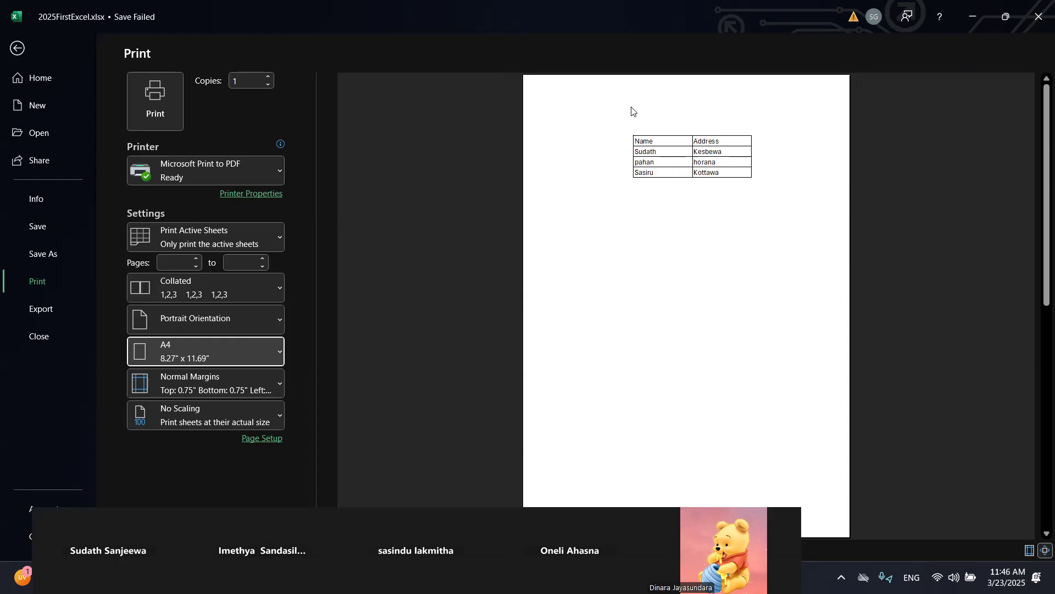
Back on the worksheet, delete the empty columns B and C.
click(16, 48)
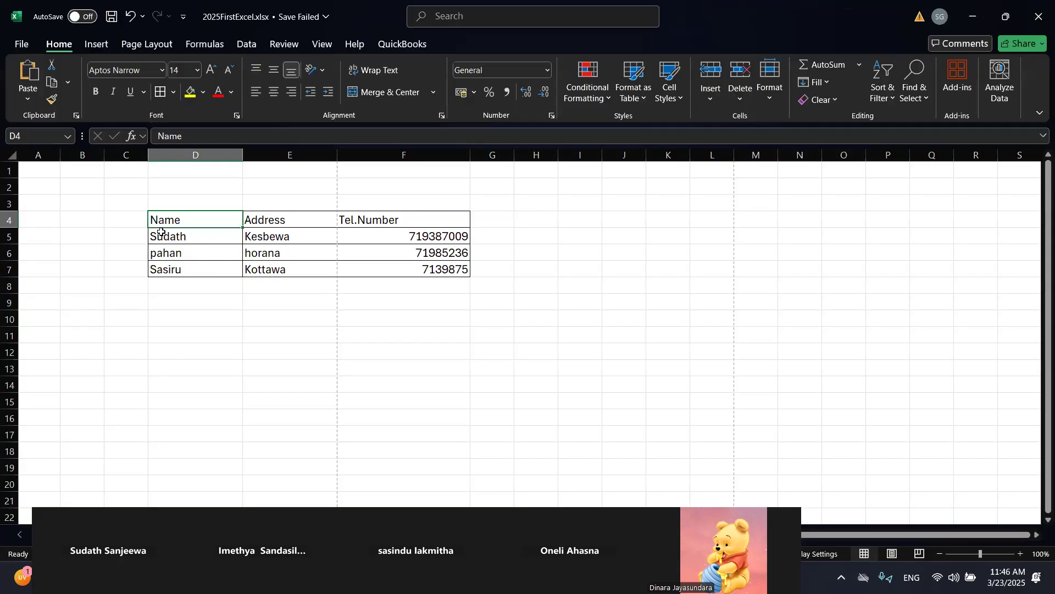
click(96, 219)
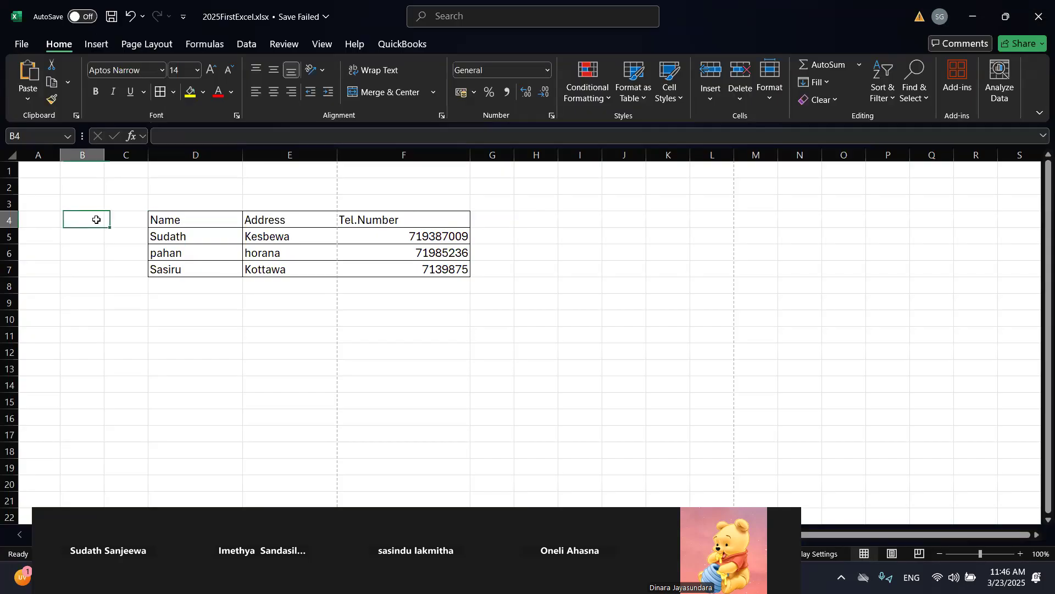
click(80, 153)
drag(119, 151, 119, 151)
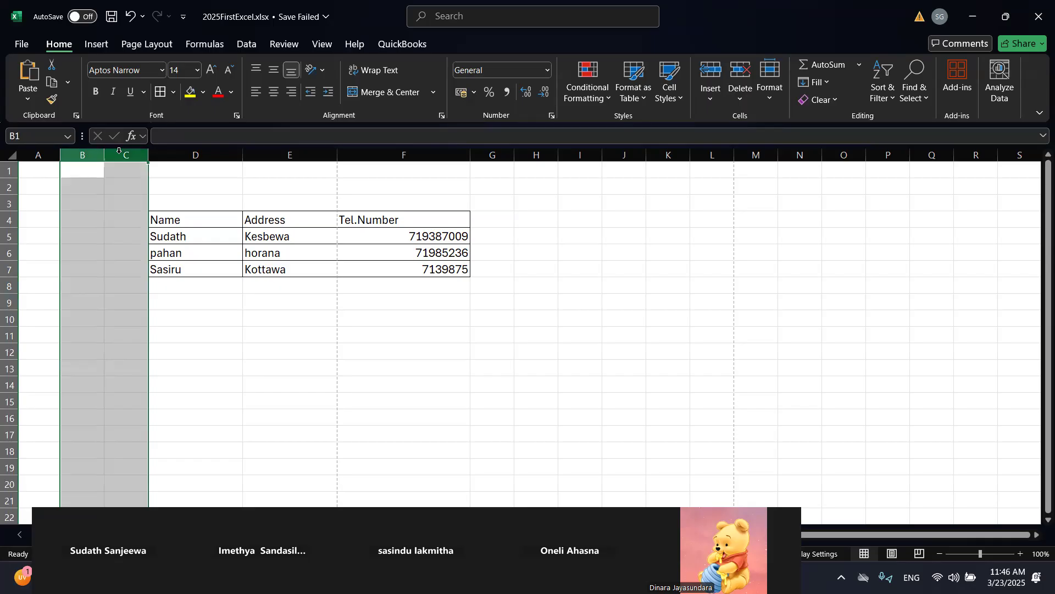
right_click(118, 152)
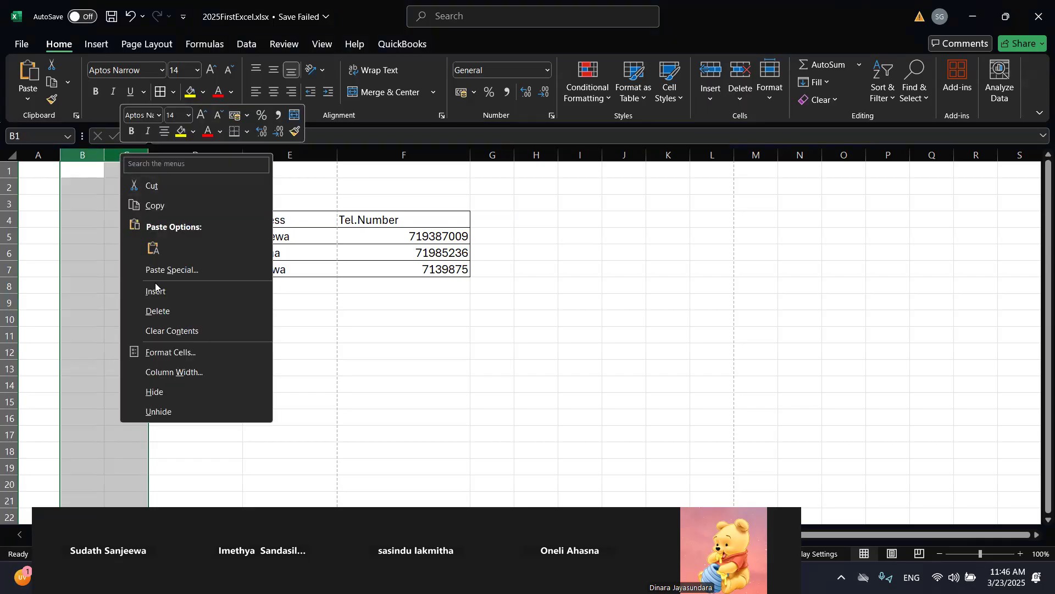
click(158, 310)
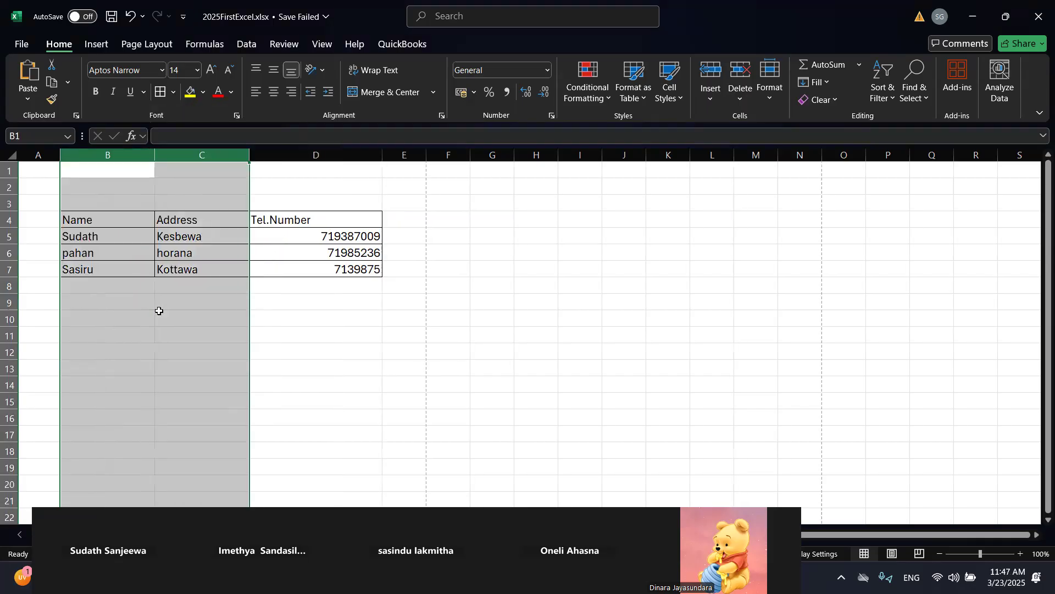
click(224, 306)
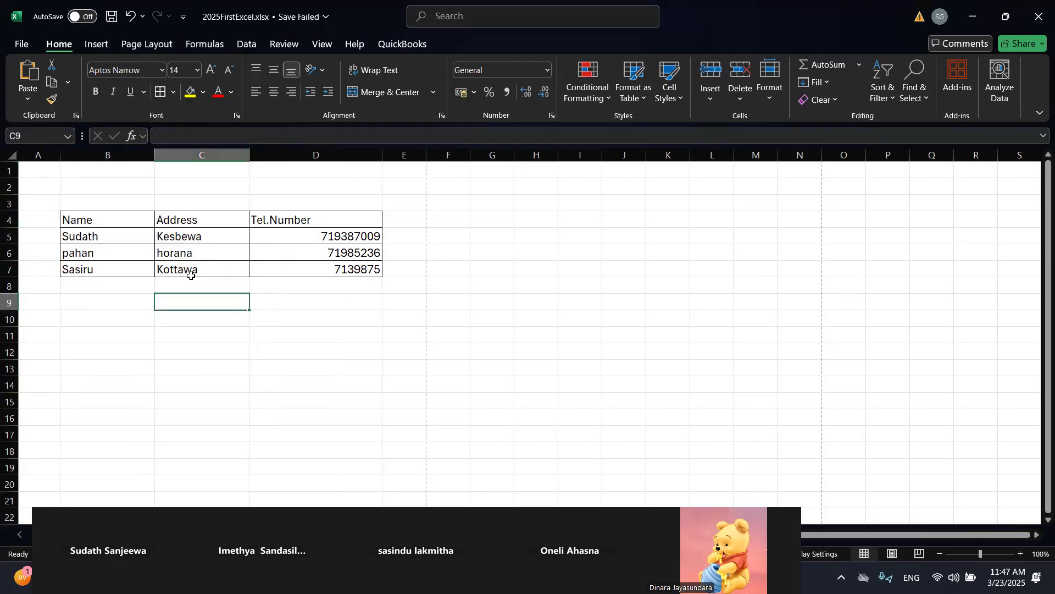
Save the workbook with Ctrl+S and show its print preview.
key(ctrl+s)
click(21, 44)
click(44, 283)
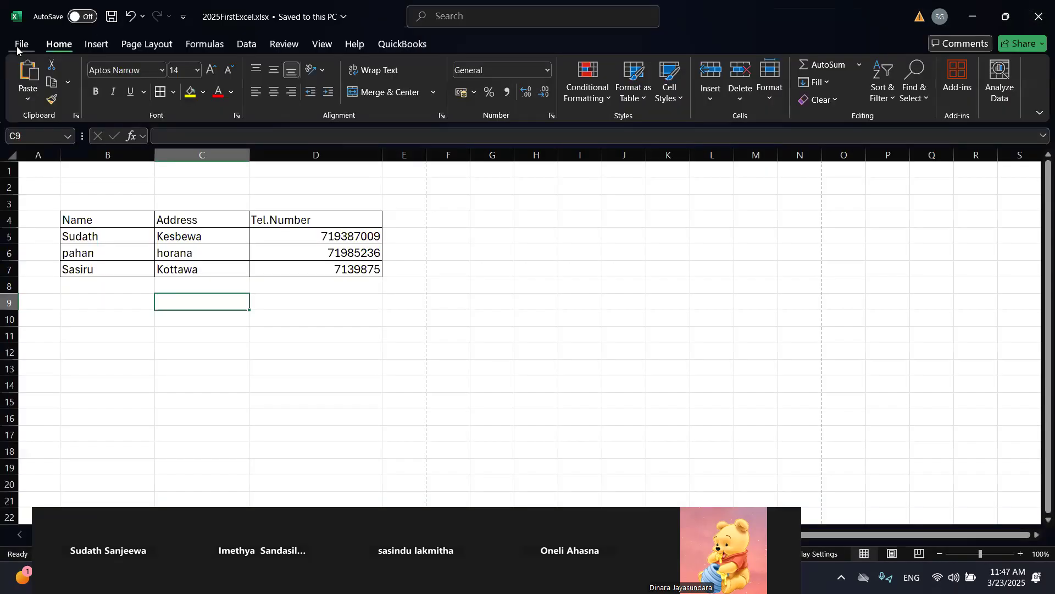
Leave print preview to return to the worksheet with the B4:D7 table.
click(17, 48)
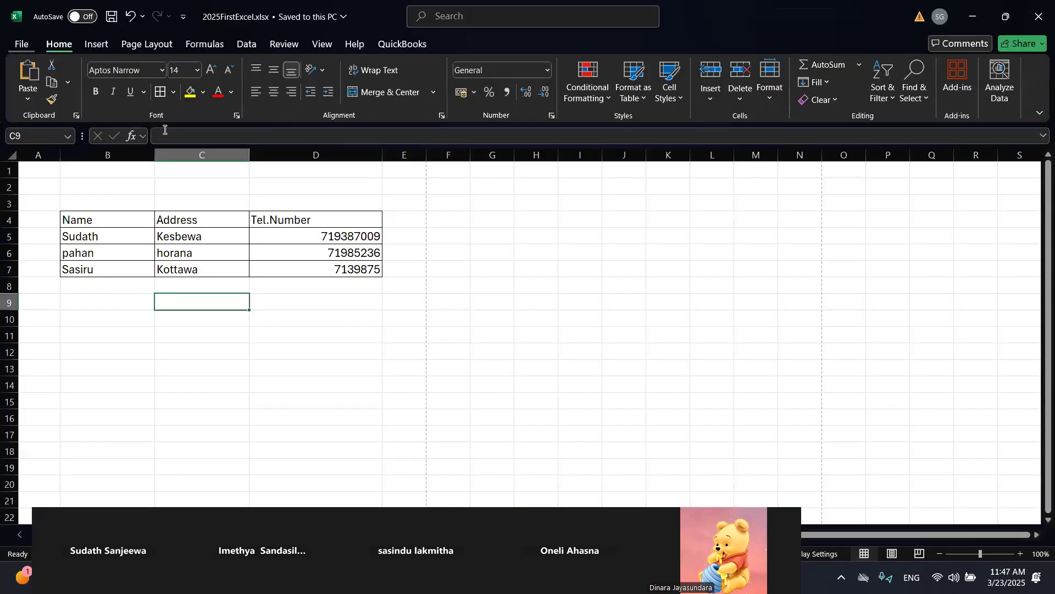
click(412, 251)
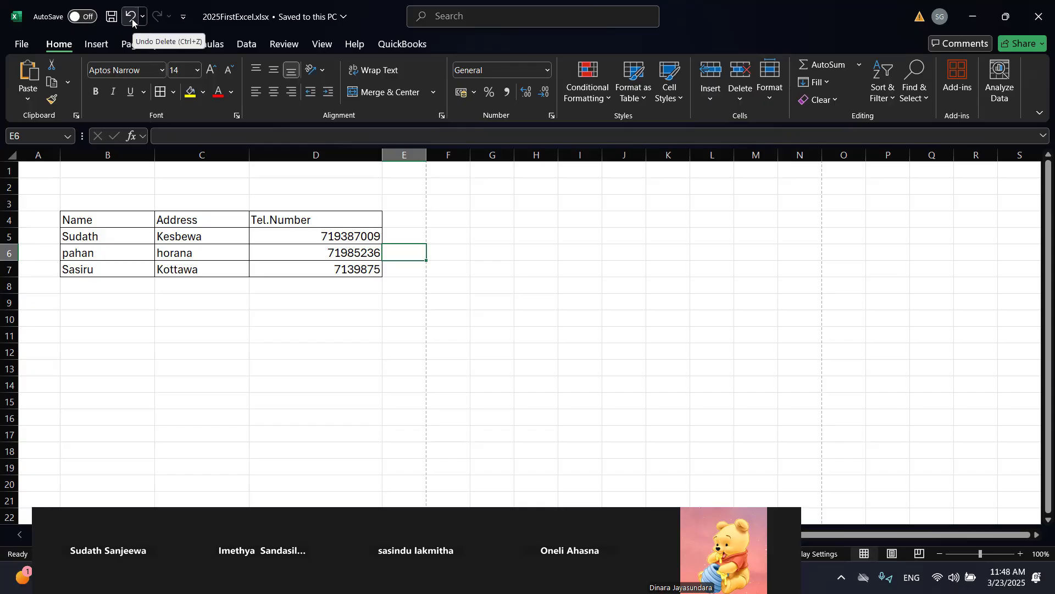
click(293, 296)
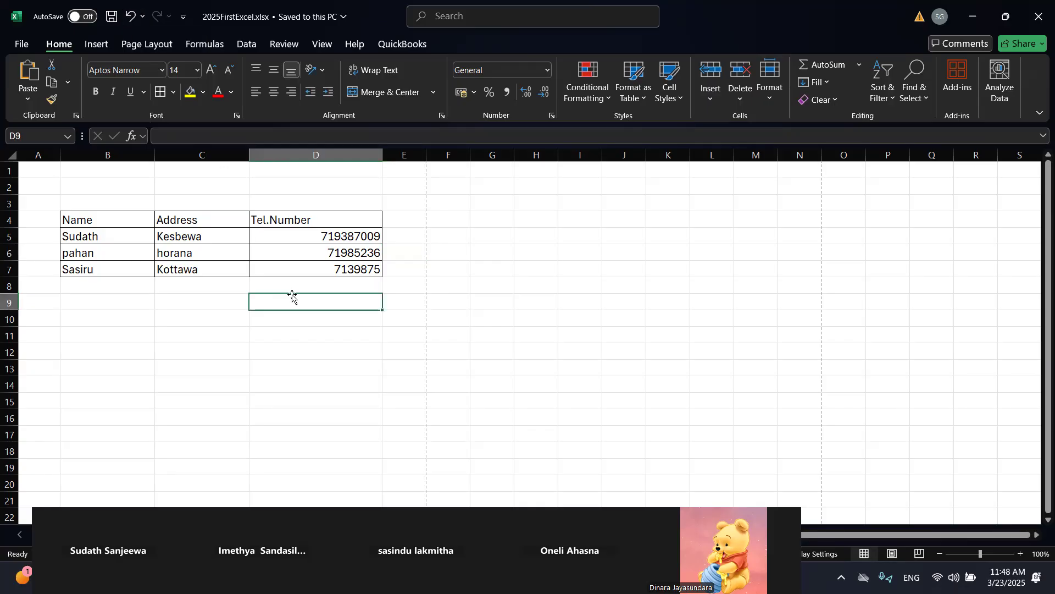
click(126, 301)
click(110, 281)
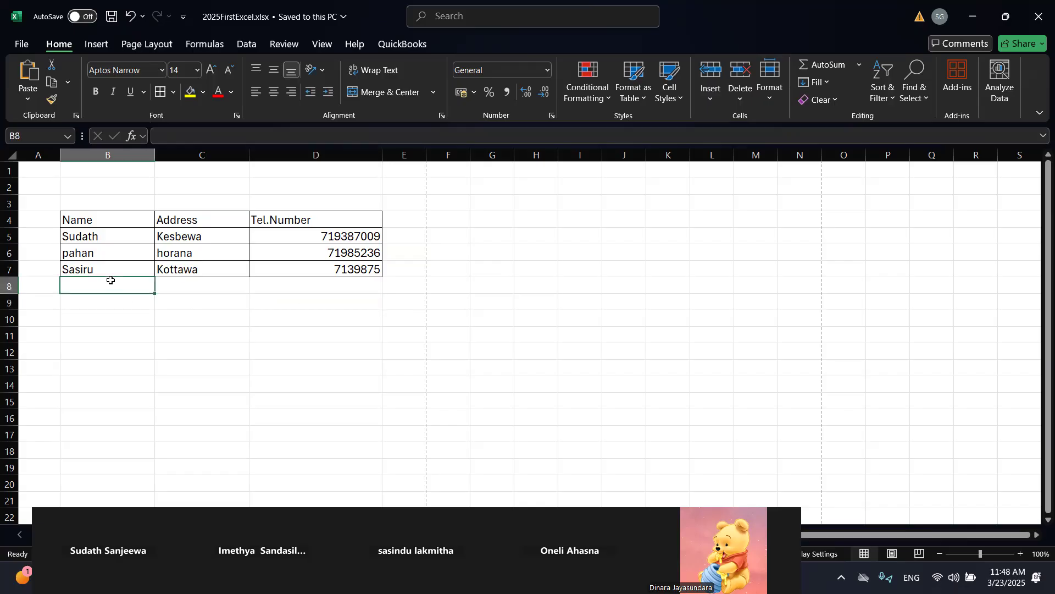
text(sanjeewa)
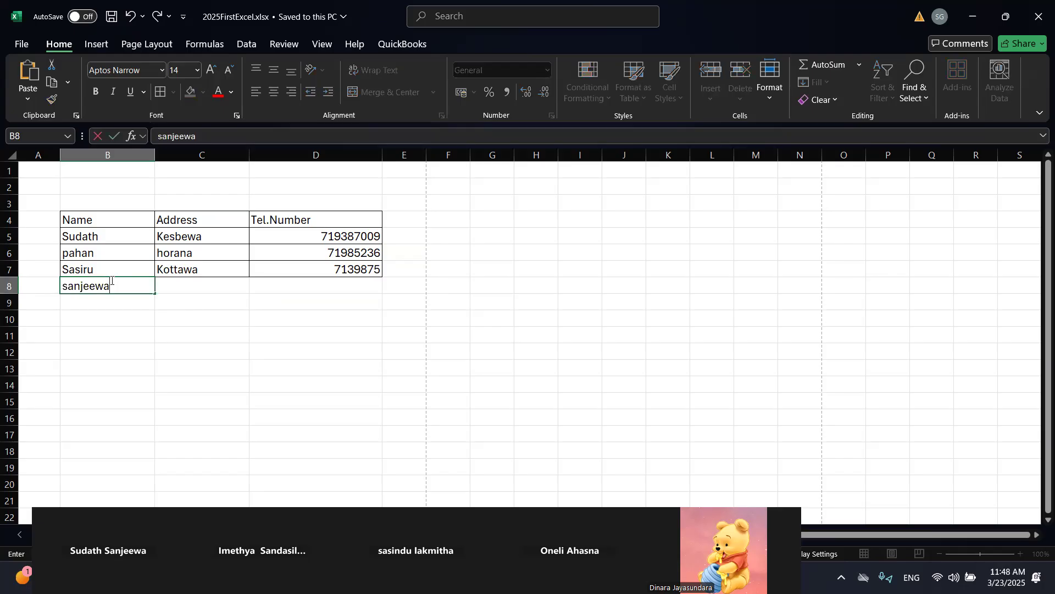
key(Tab)
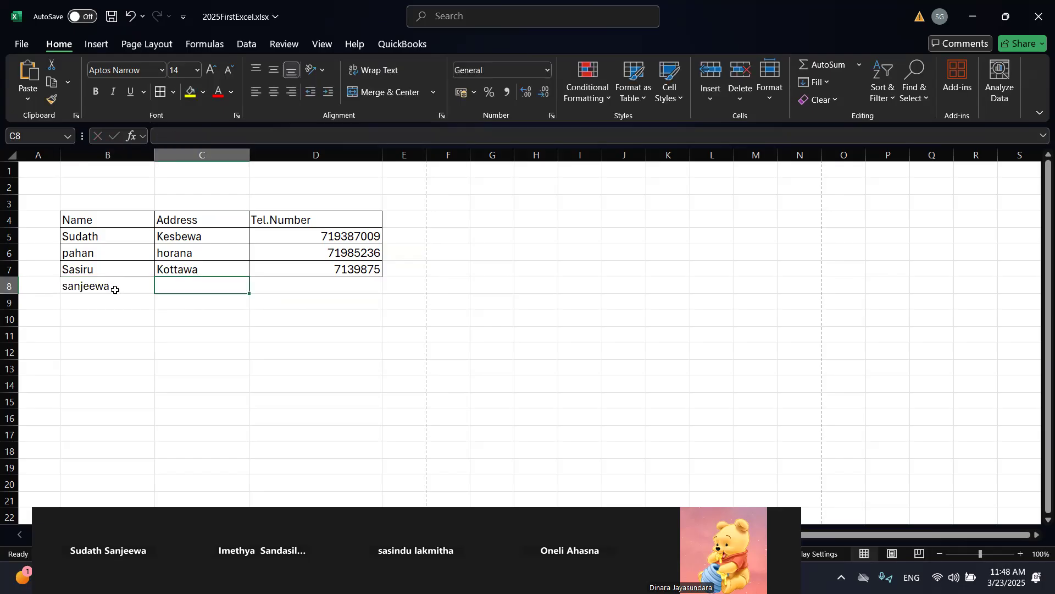
click(112, 285)
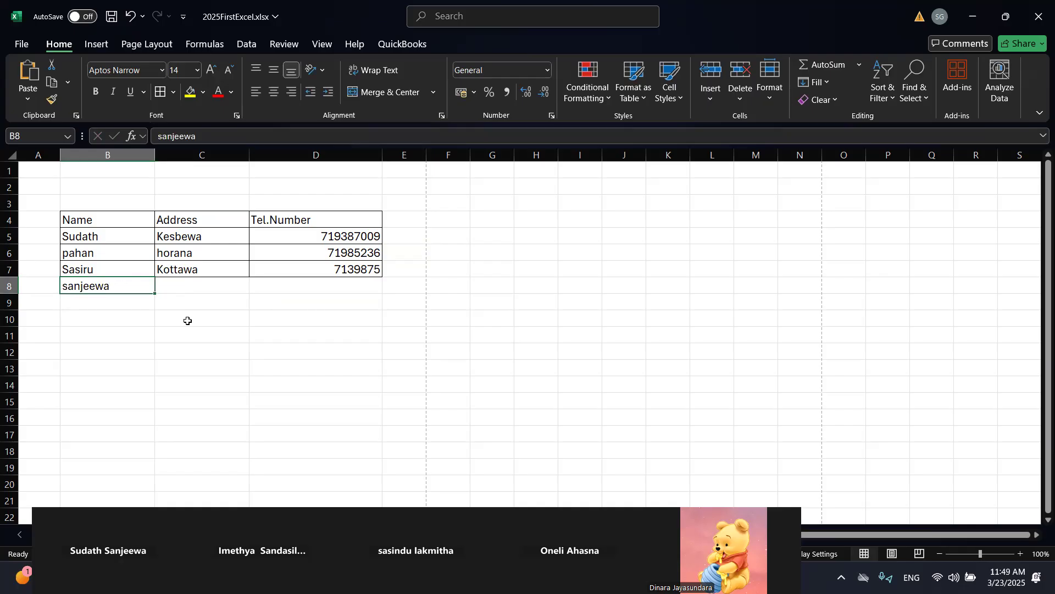
click(129, 18)
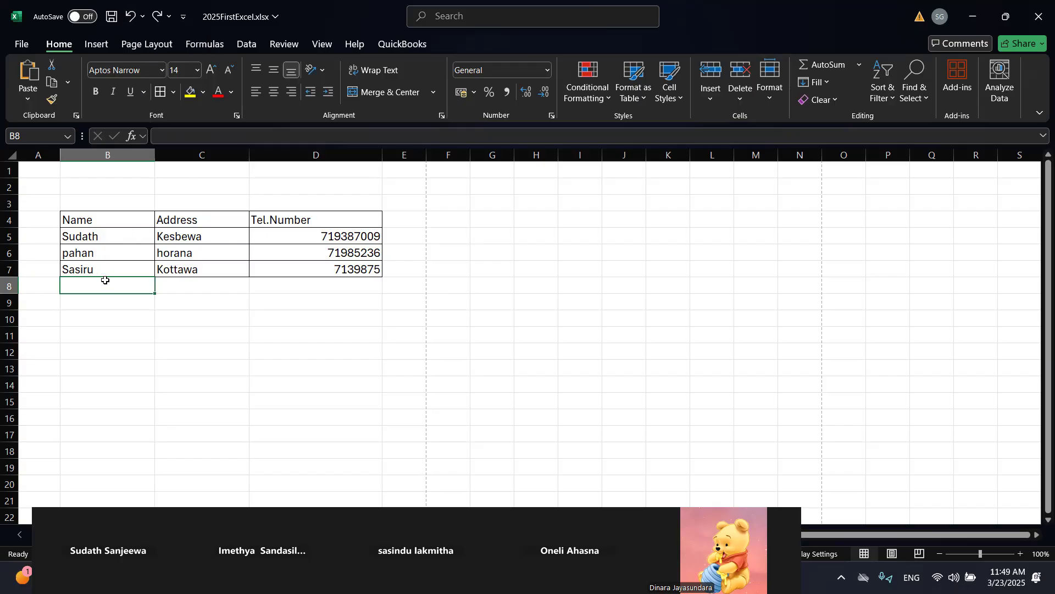
text(sanjeewa)
key(Tab)
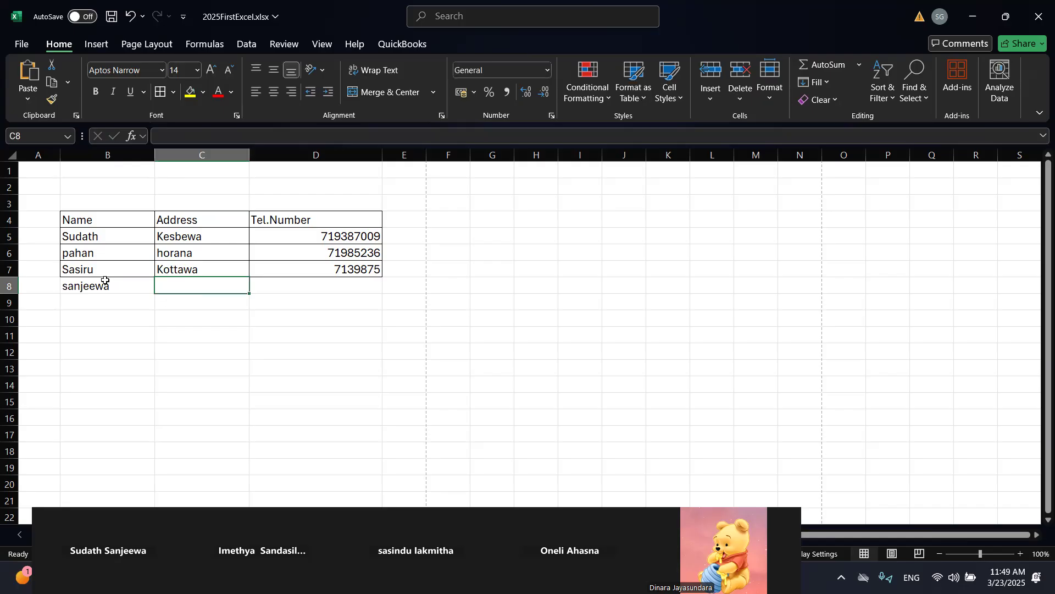
text(piliyanadala)
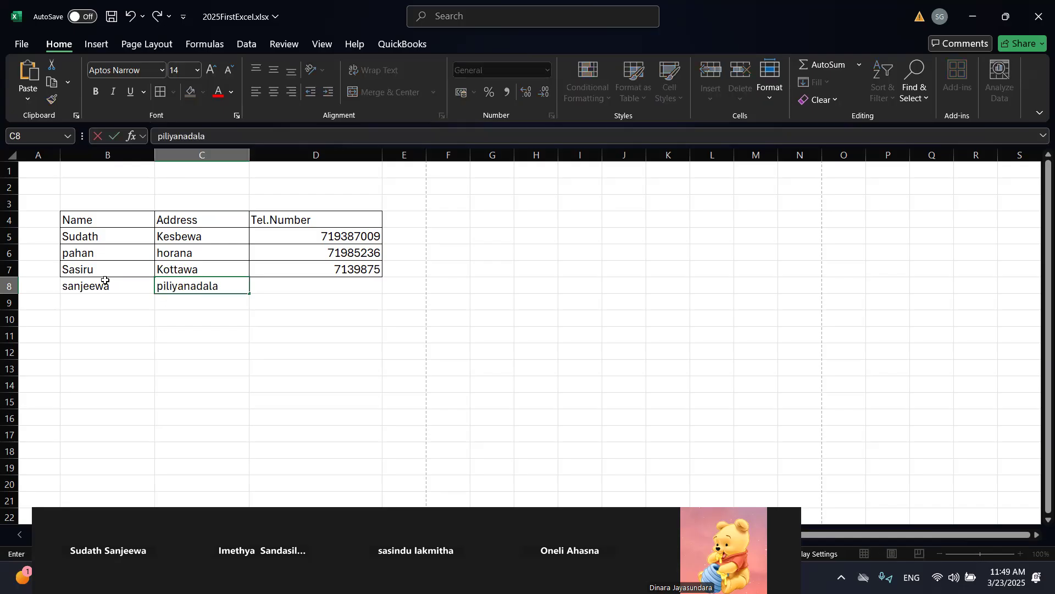
key(Tab)
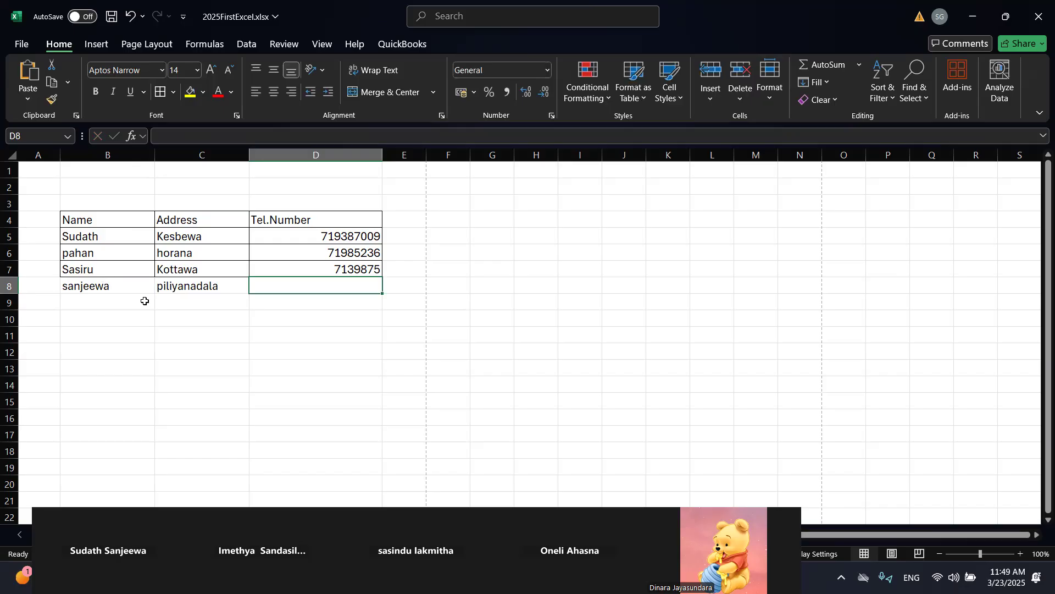
click(223, 287)
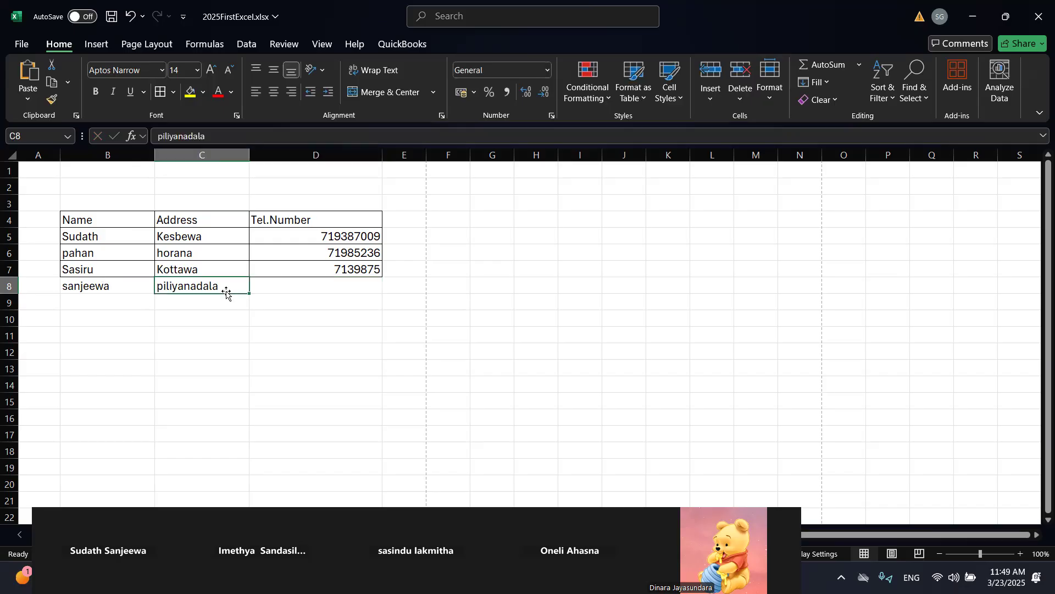
click(130, 20)
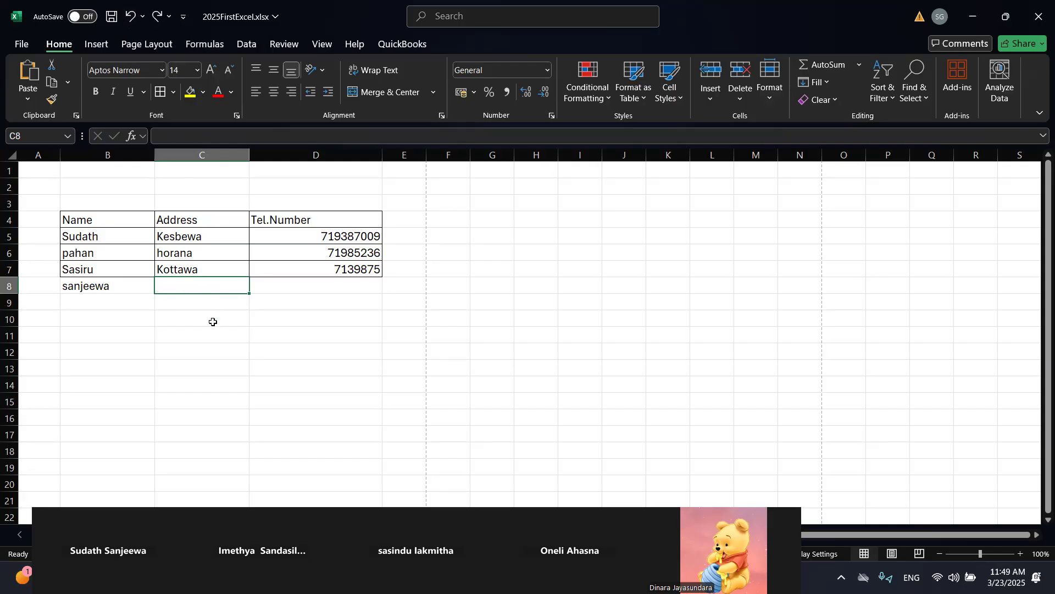
click(131, 17)
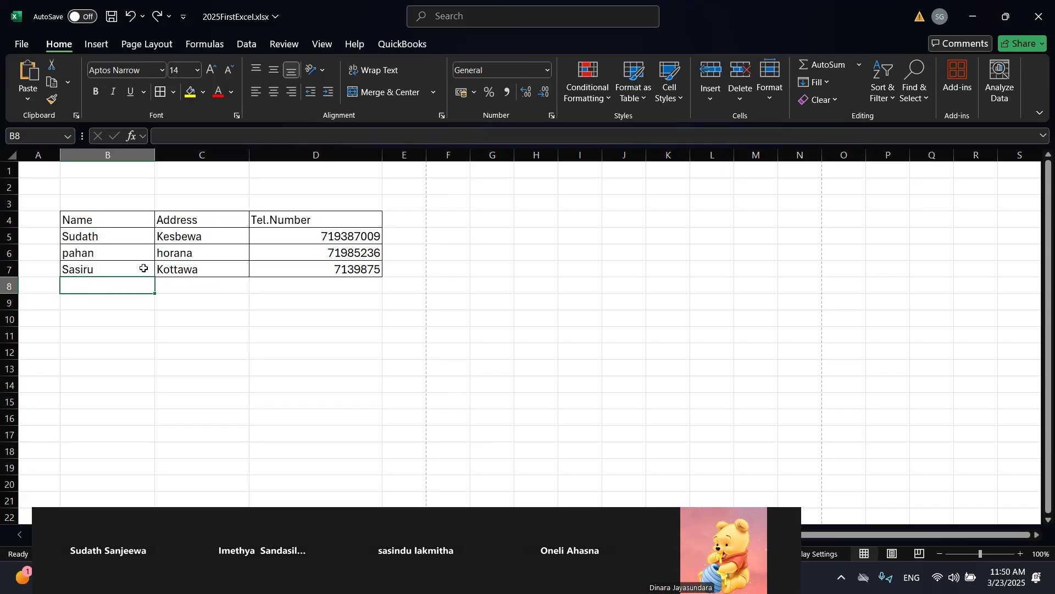
Enter a fourth contact's name and address in B8:C8 and save.
text(sanjeewa)
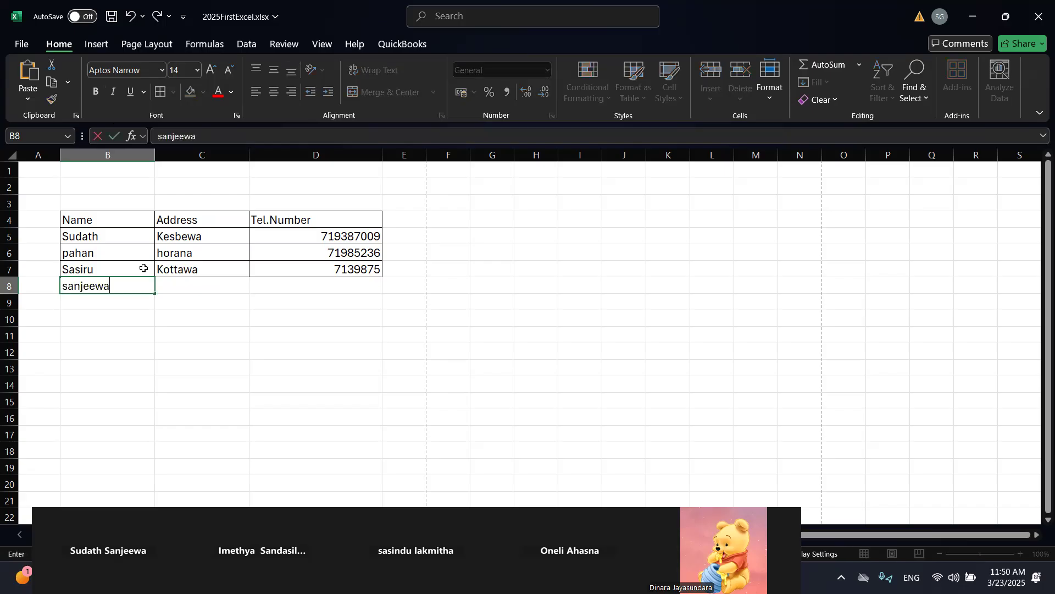
key(Tab)
text(pil)
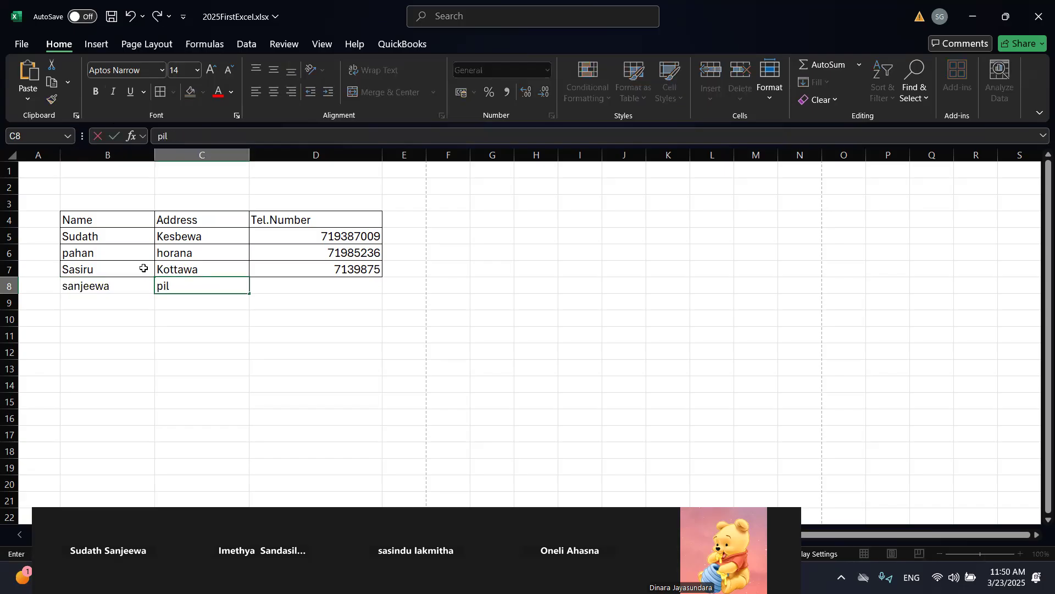
text(iyanadala)
click(111, 17)
click(111, 20)
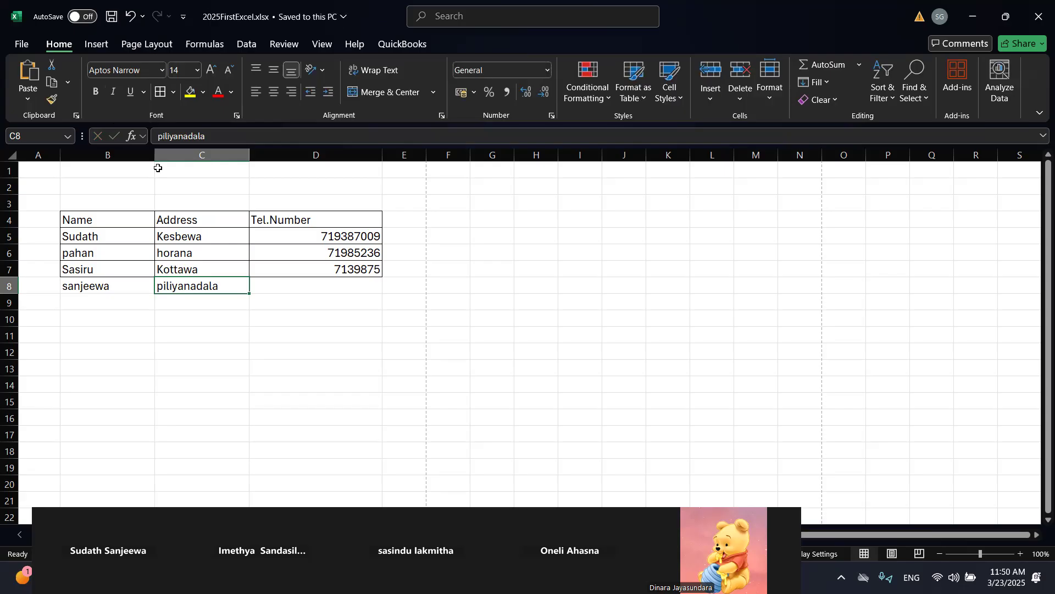
Undo several recent edits and delete the (Ctrl + S) note in E12.
click(131, 18)
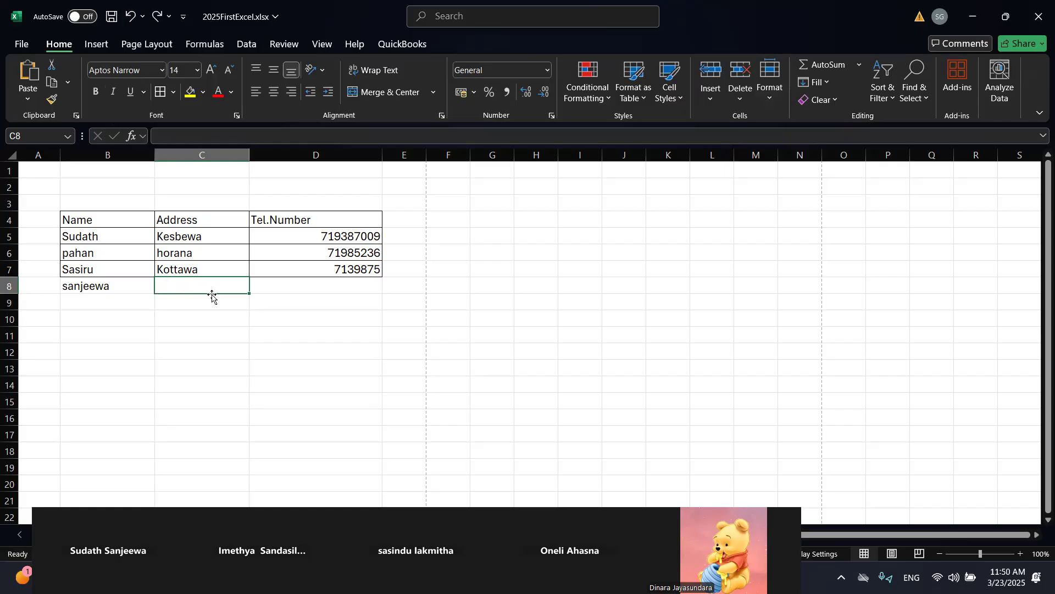
click(132, 19)
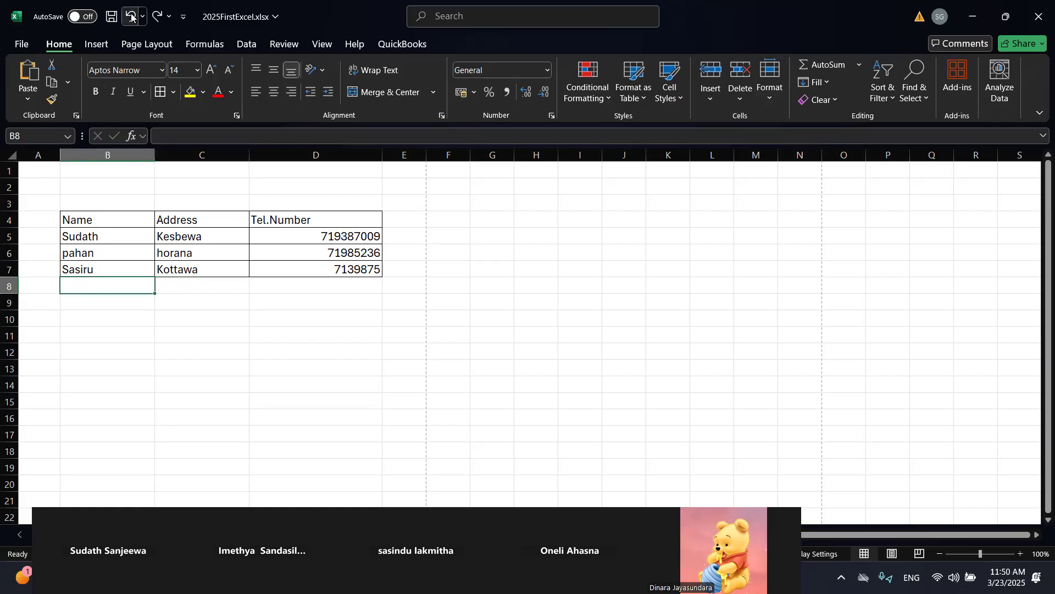
click(132, 18)
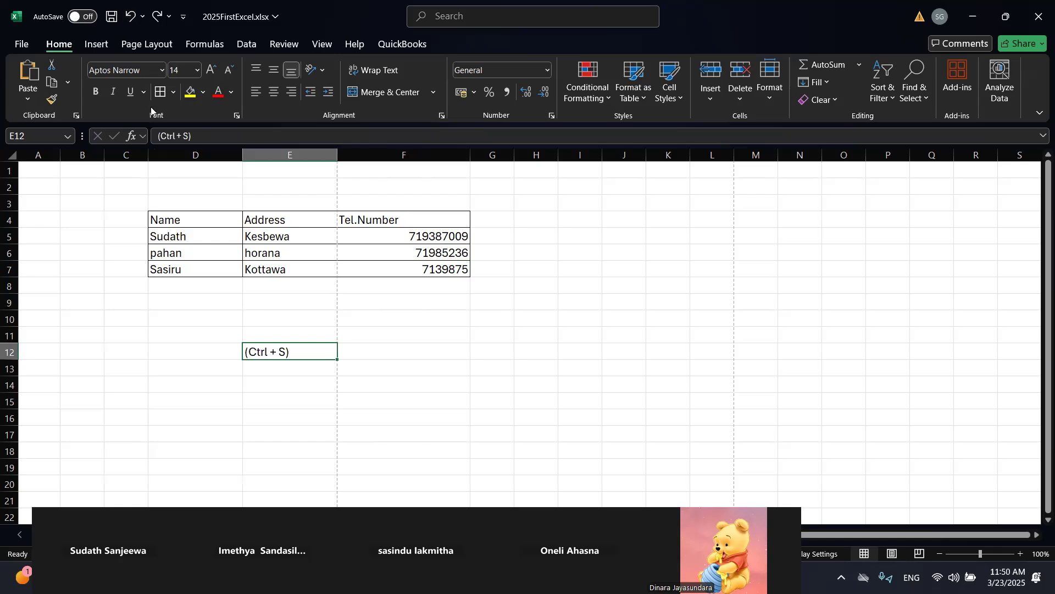
key(Delete)
click(132, 18)
click(132, 18)
click(132, 18)
click(132, 18)
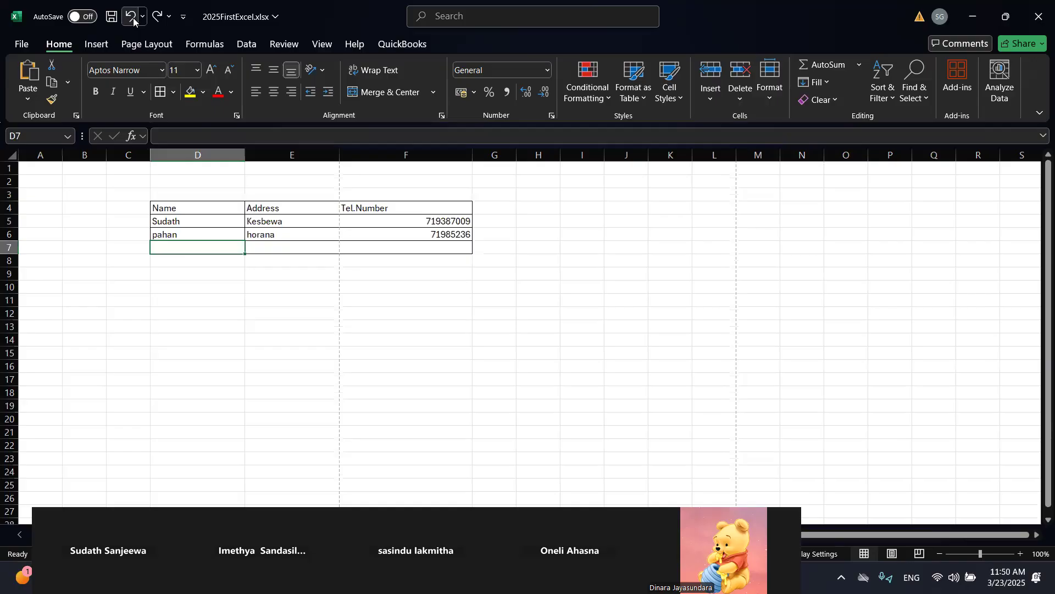
Redo the edits, undo the B8 name, save with Ctrl+S and close Excel.
click(156, 17)
click(156, 17)
click(156, 17)
click(156, 17)
click(156, 17)
click(156, 17)
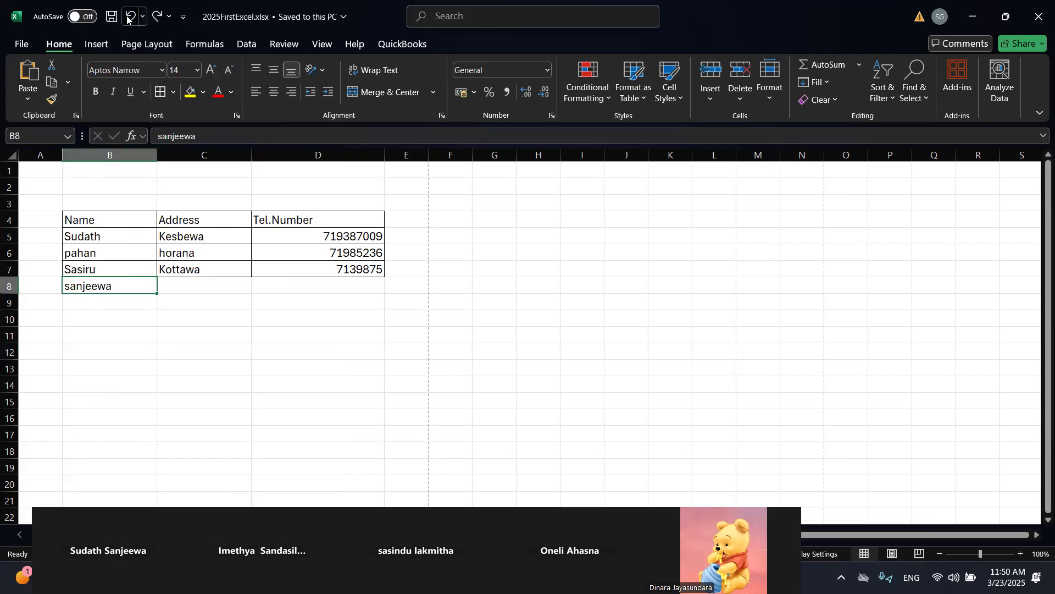
click(128, 20)
key(ctrl+s)
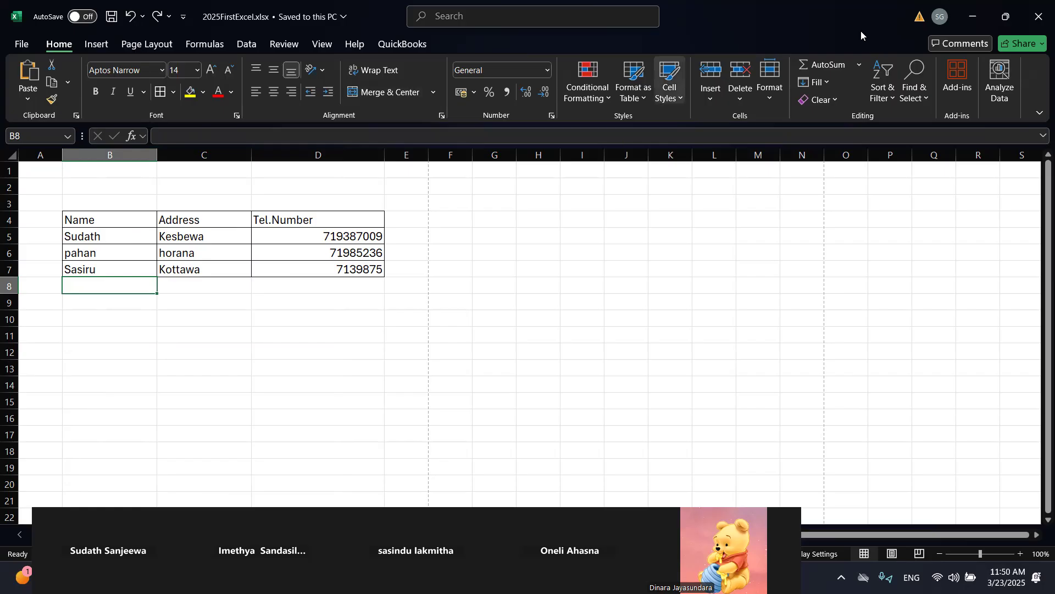
click(1039, 19)
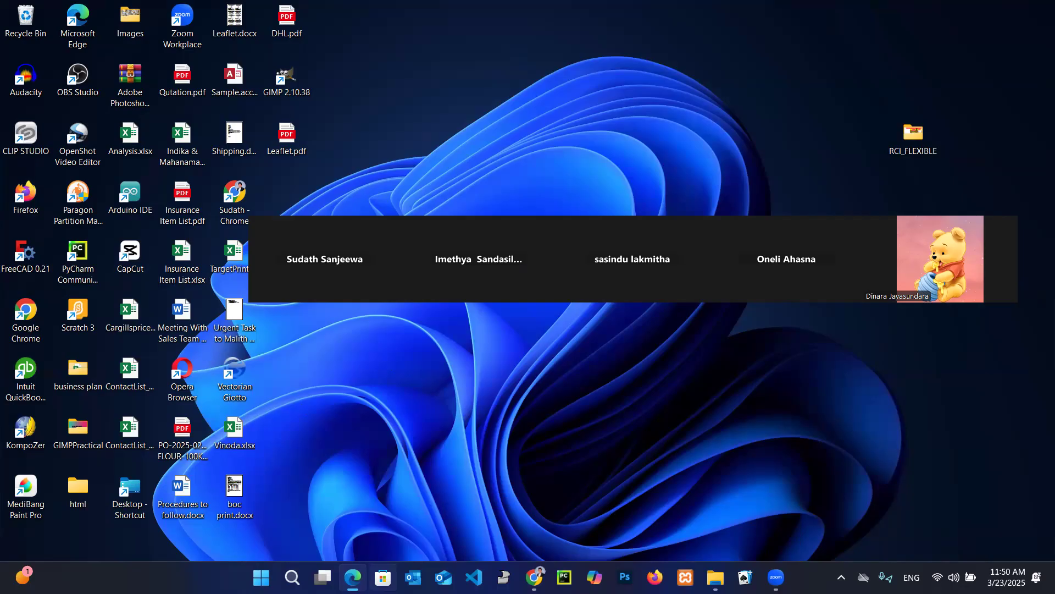
Reopen 2025FirstExcel.xlsx from the Grade-9 > Online folder in File Explorer.
click(716, 577)
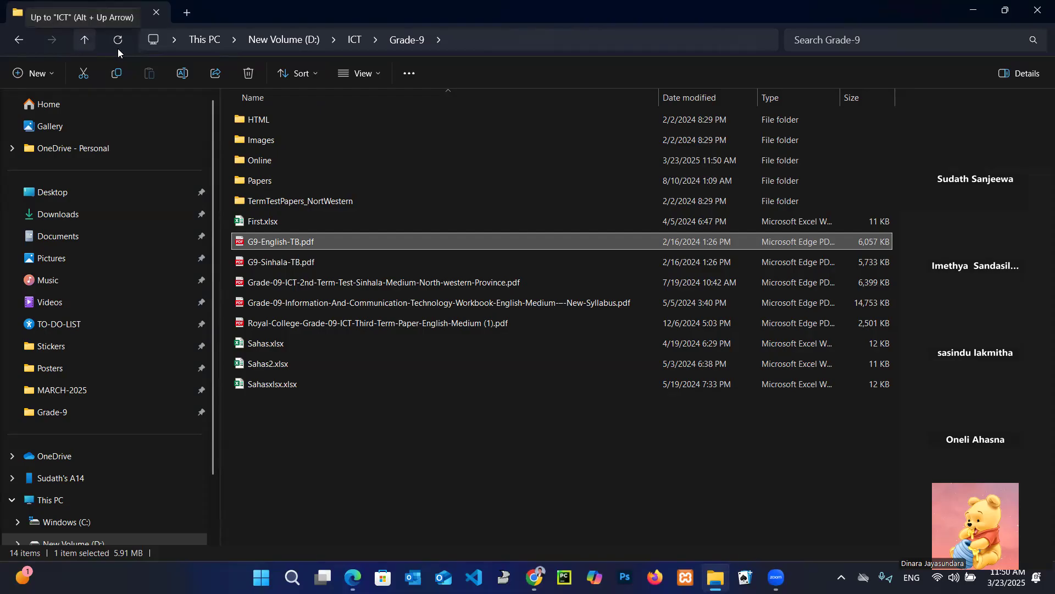
double_click(245, 159)
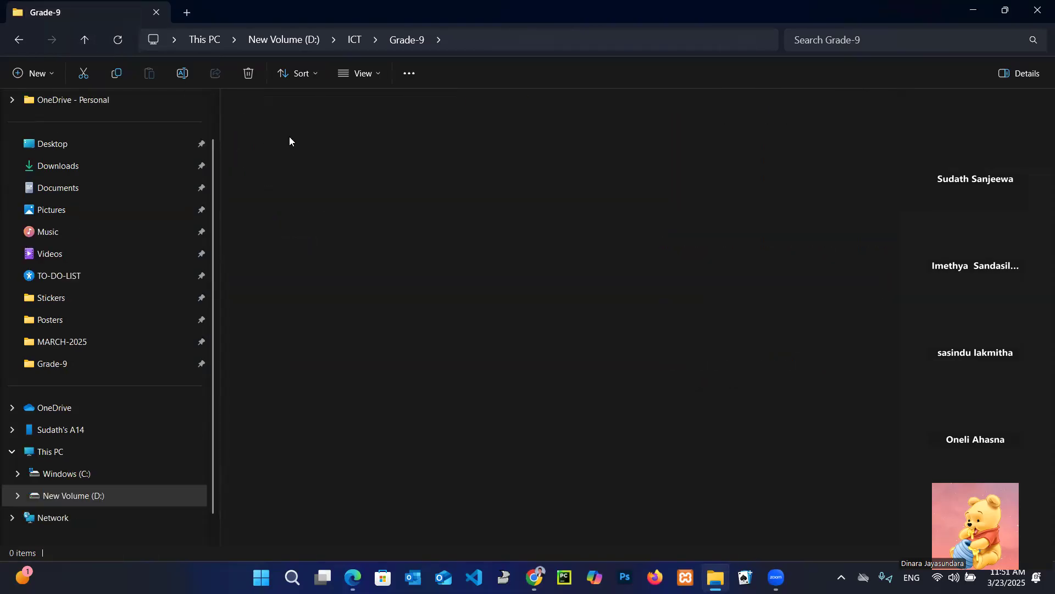
double_click(302, 119)
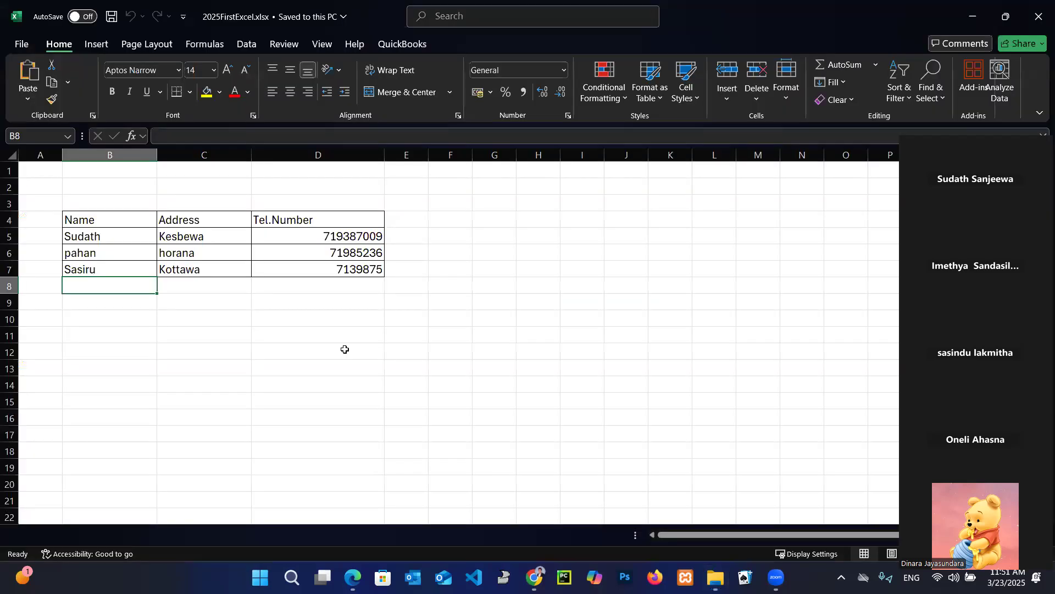
Move the empty D10 cell to B9, then pick B8 for a fourth contact's name.
click(316, 323)
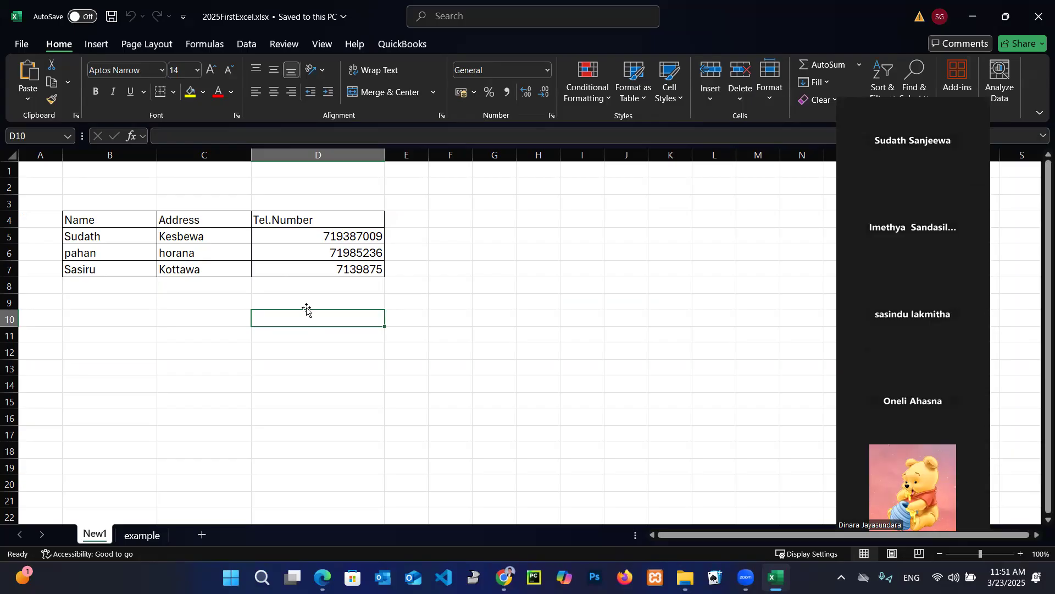
drag(306, 309, 149, 295)
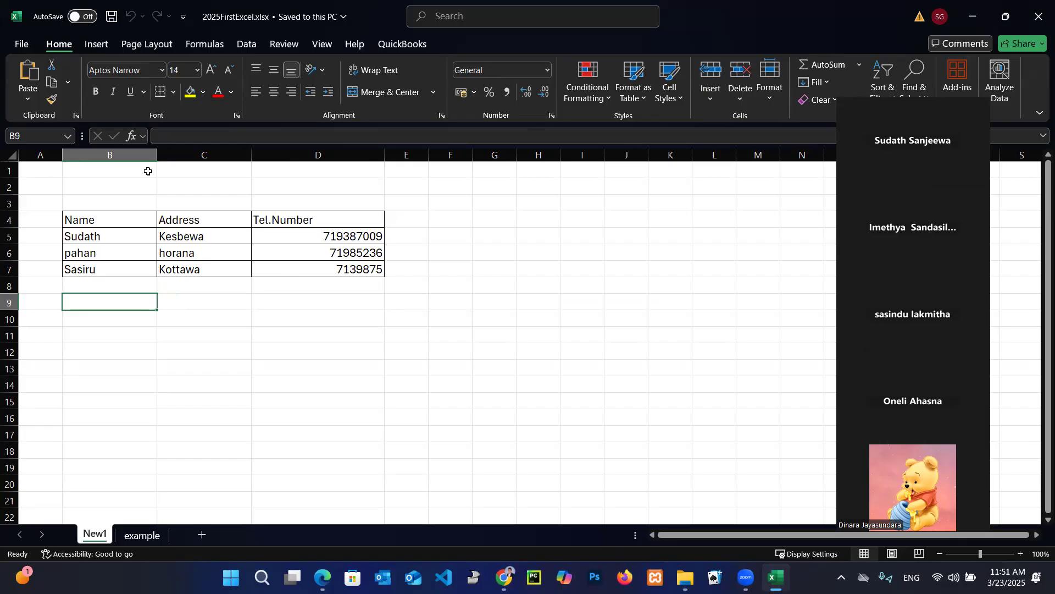
click(223, 272)
click(115, 297)
click(123, 280)
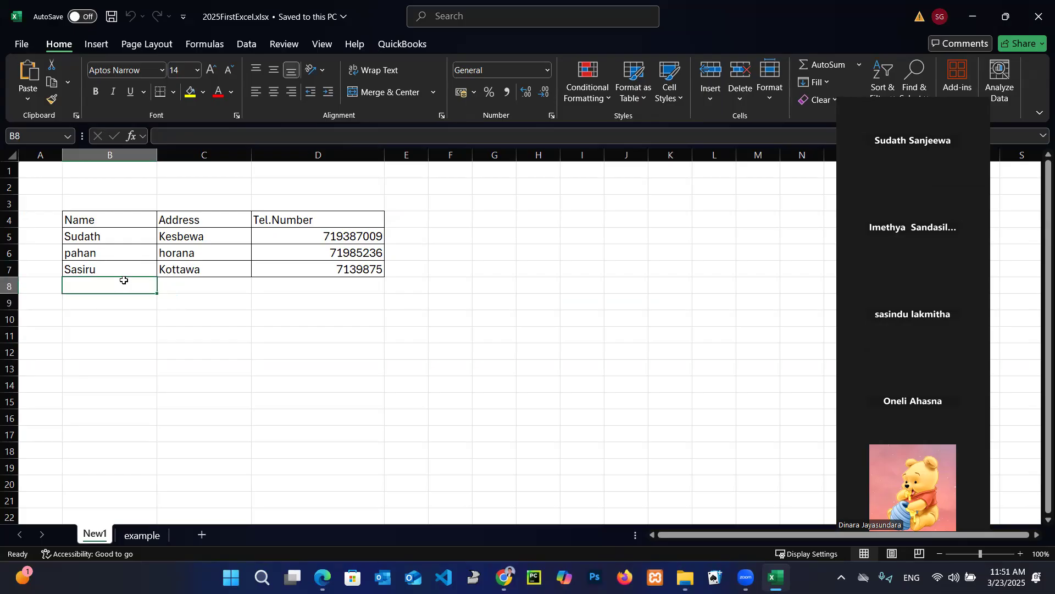
Enter a fourth contact's name in B8 and their address in C8.
text(sajee)
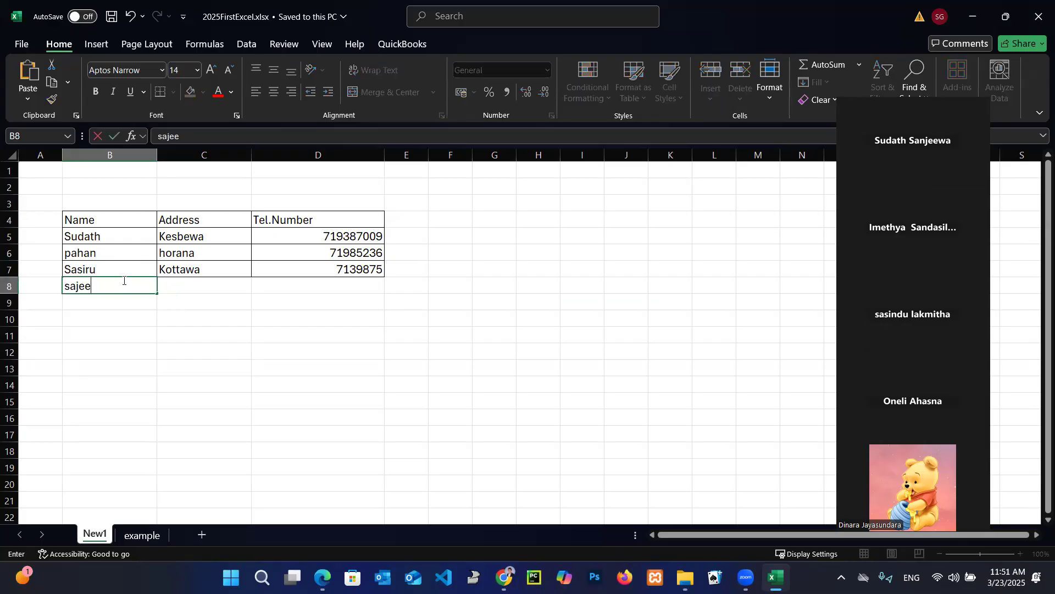
text(wa)
key(Tab)
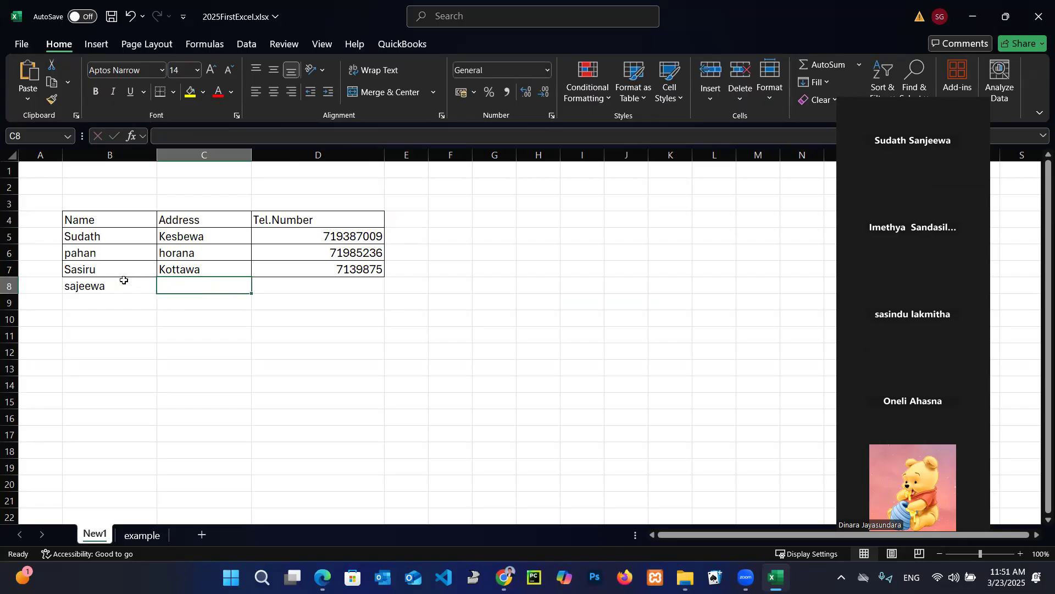
text(piliyanadal)
key(Tab)
Repeatedly undo and redo the C8 address with the toolbar buttons, then Ctrl+Z and Ctrl+Y.
click(200, 285)
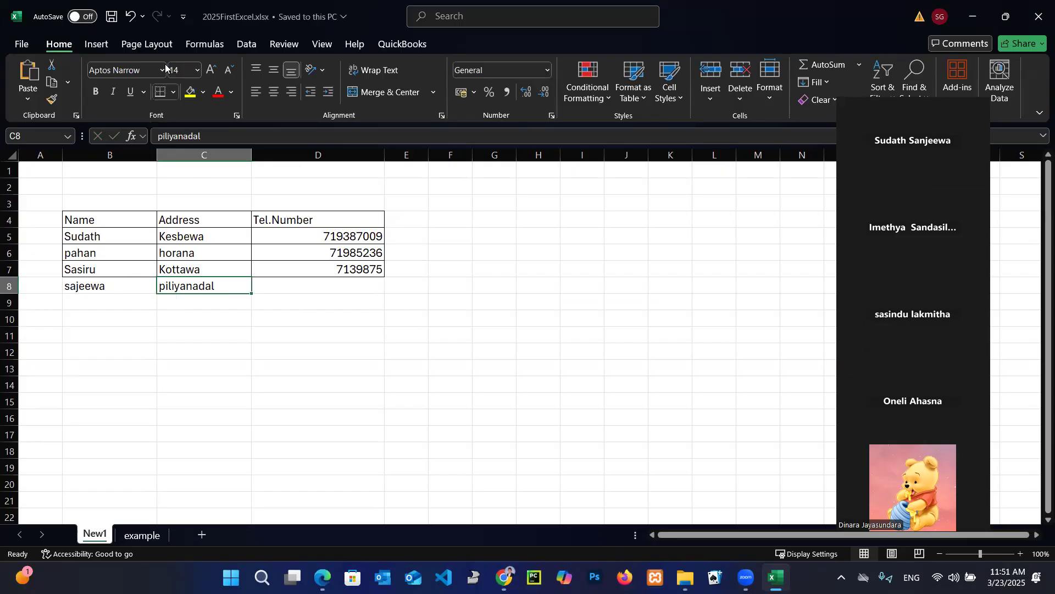
click(128, 16)
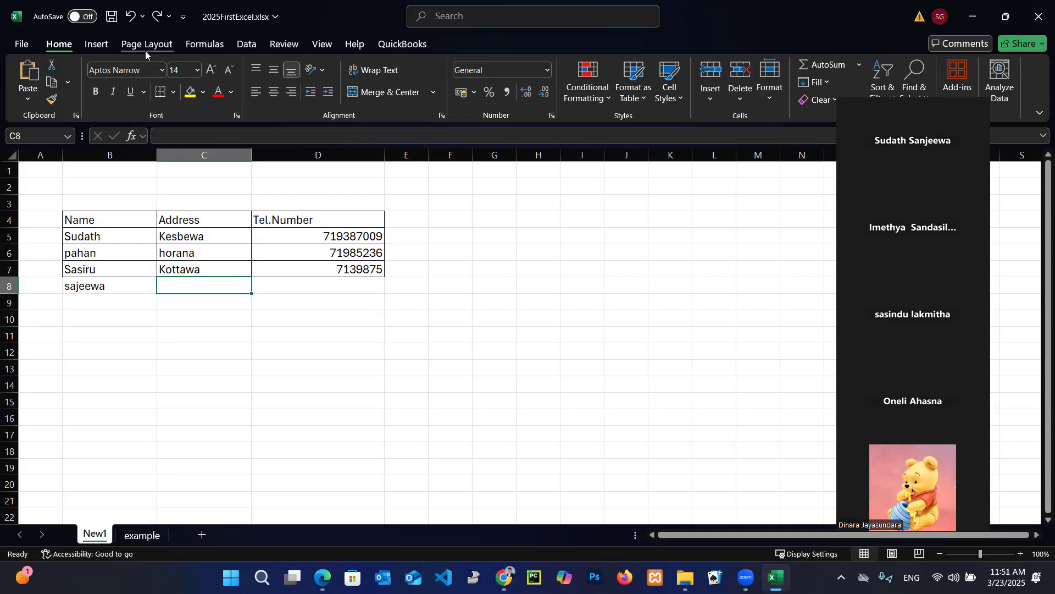
click(156, 17)
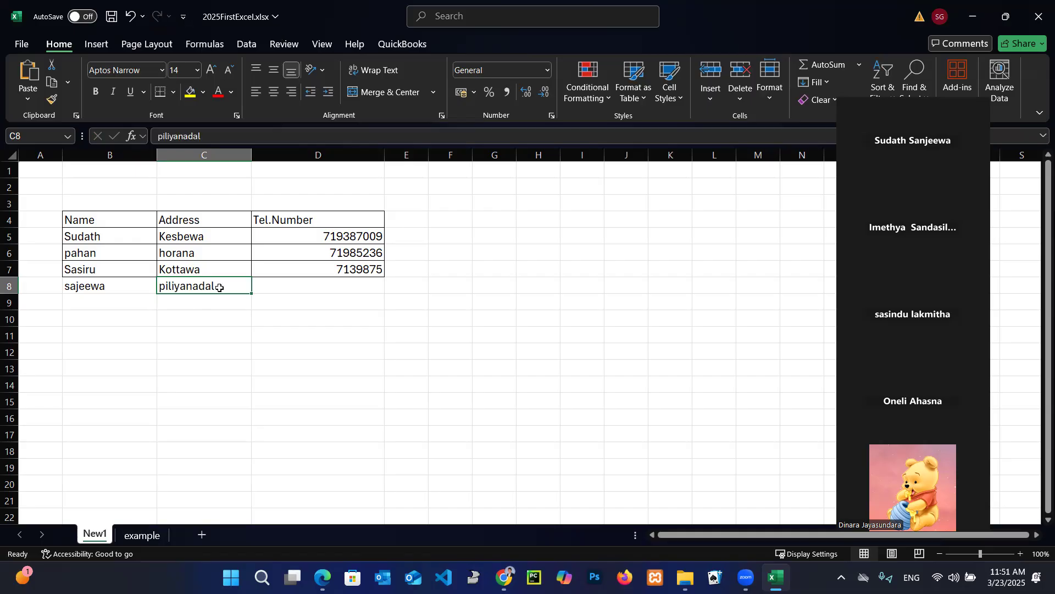
click(130, 16)
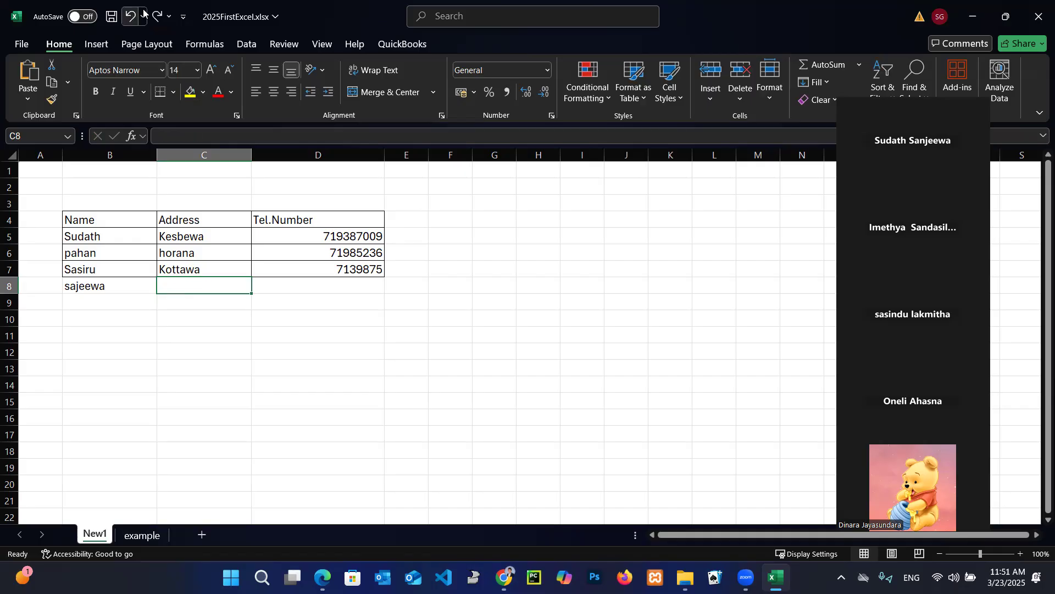
click(157, 18)
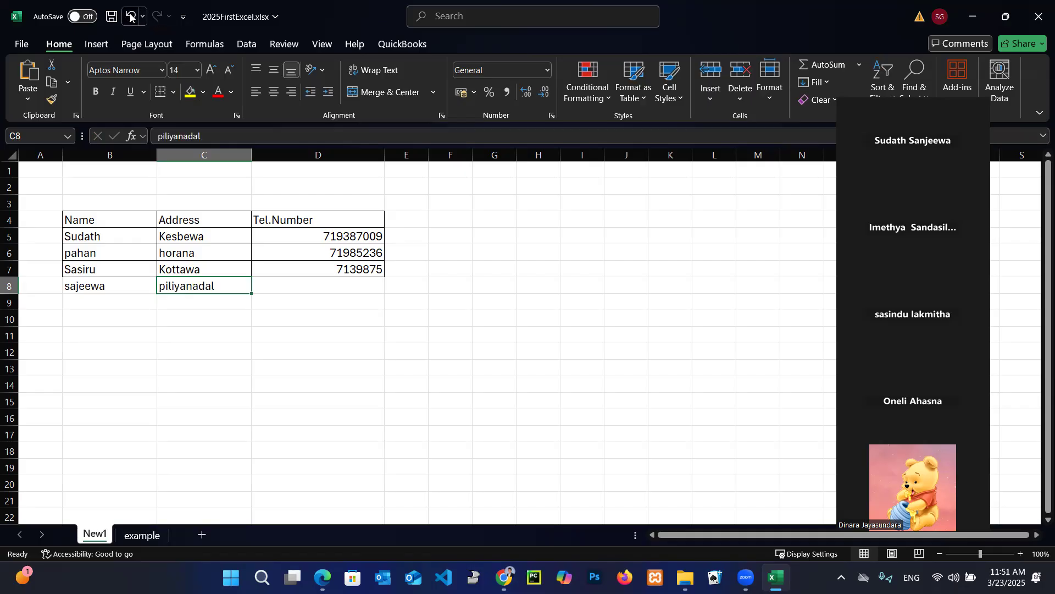
click(130, 16)
click(156, 18)
click(130, 16)
click(156, 18)
key(ctrl+z)
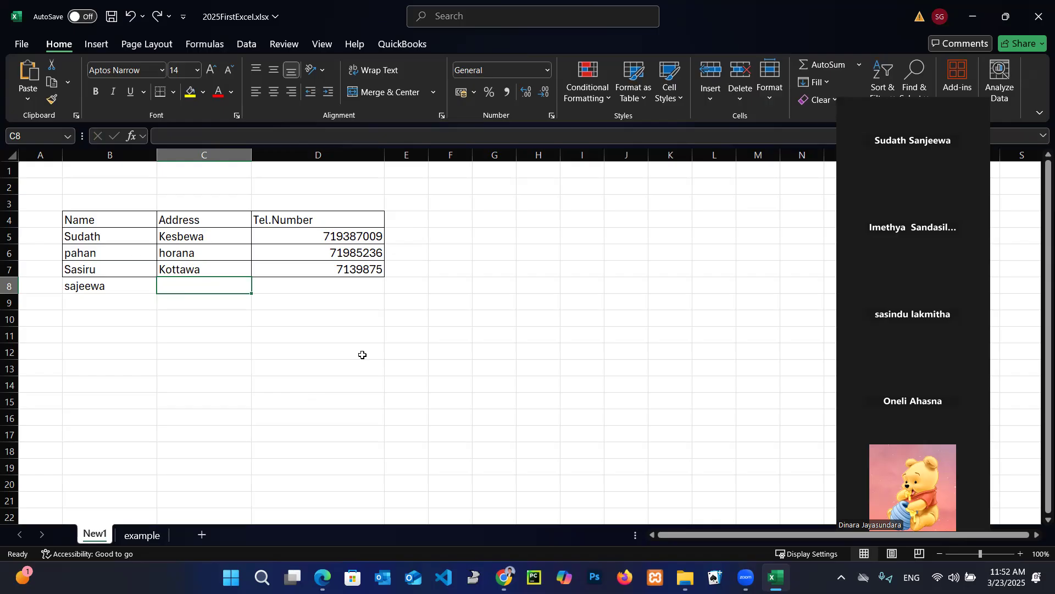
key(ctrl+y)
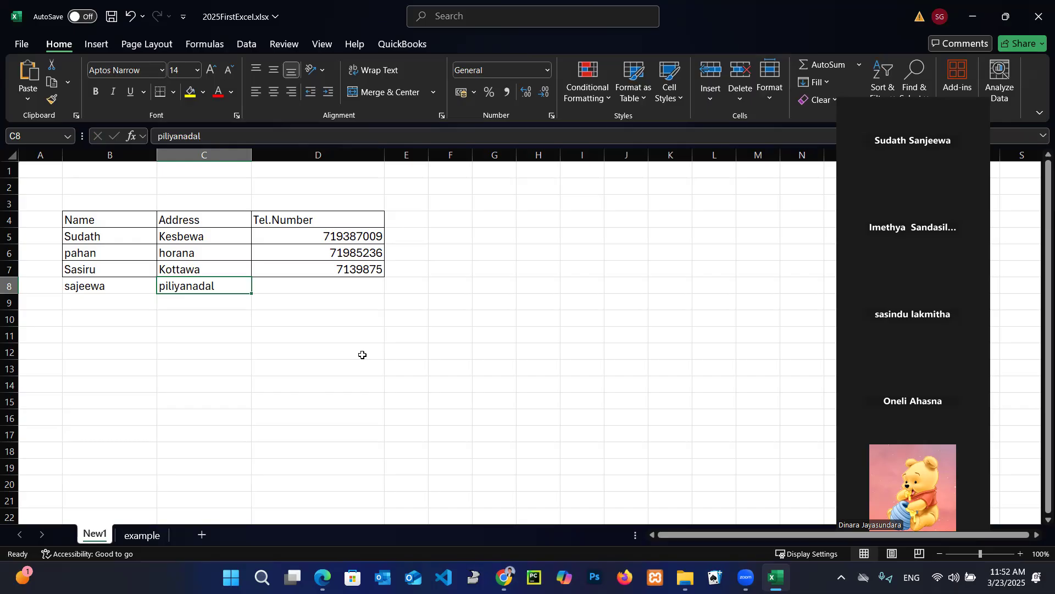
Add a 'Keyboard Shortcuts' heading in H3 with Save / Ctrl+S below it.
click(484, 231)
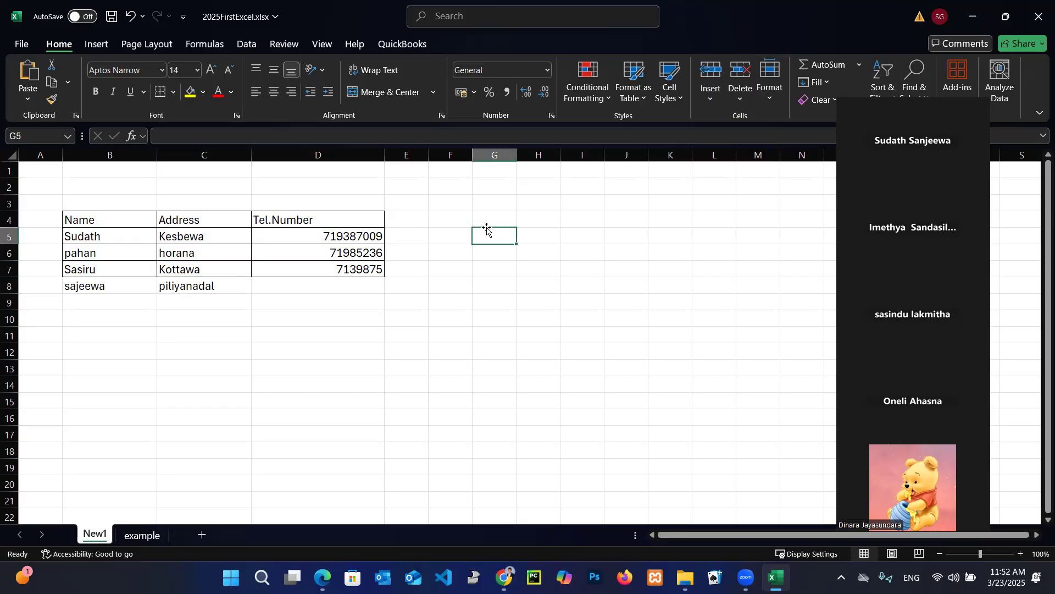
click(545, 198)
text(Key)
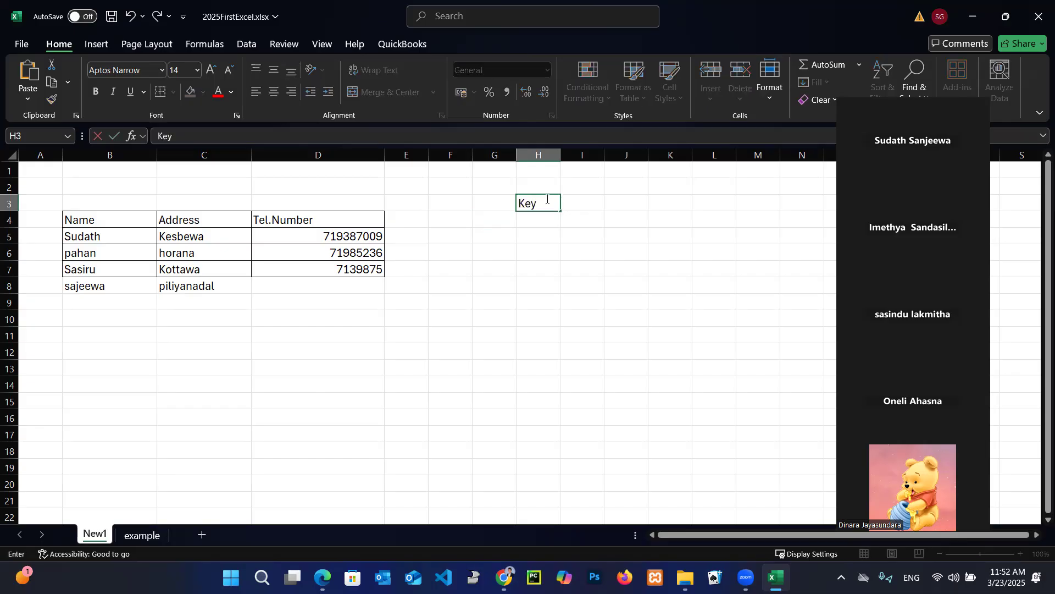
text(board Shortcuts)
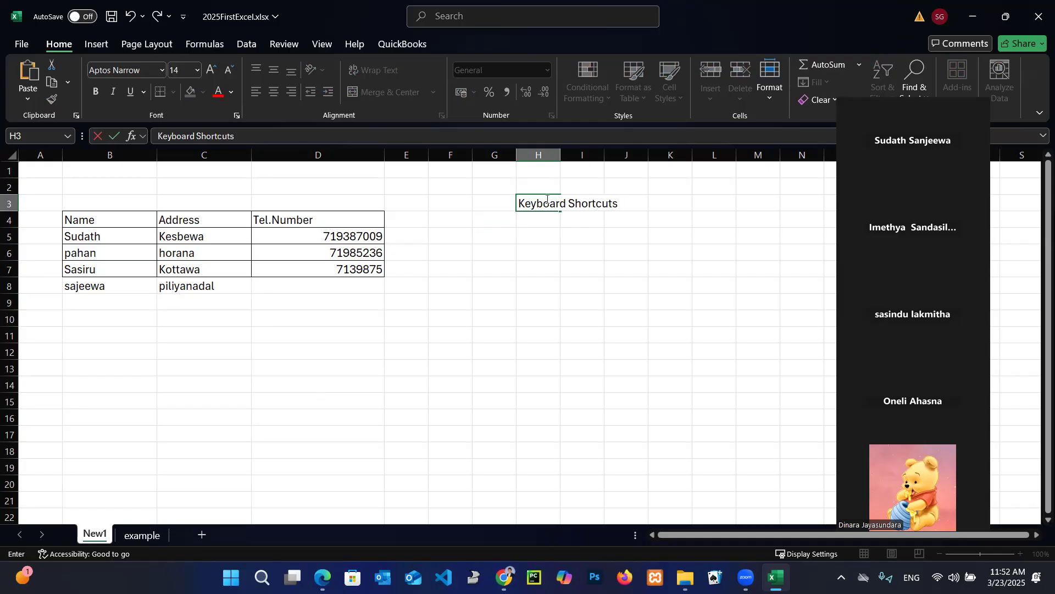
key(Return)
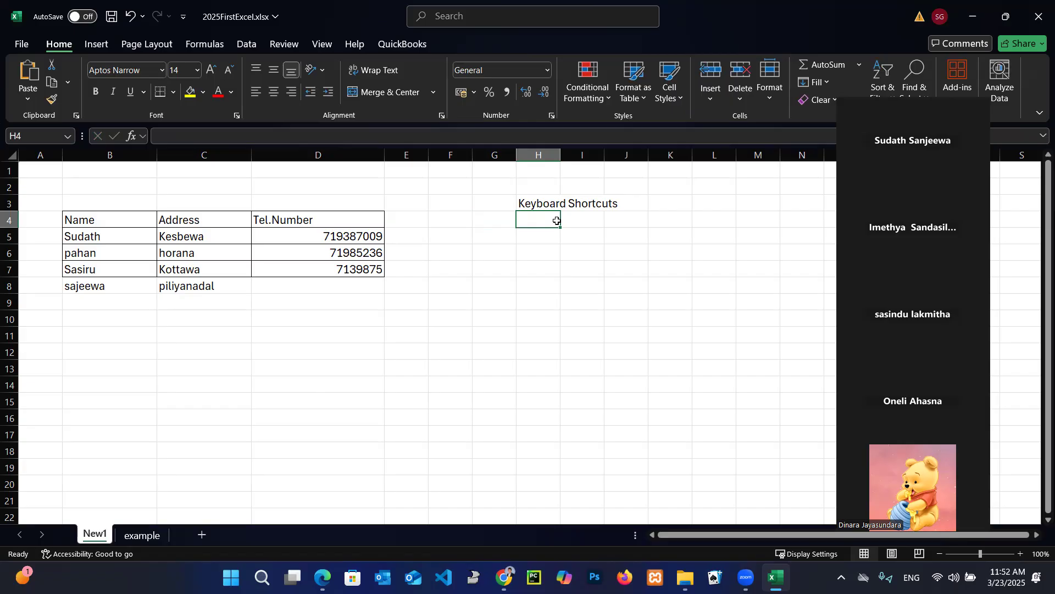
text(Save)
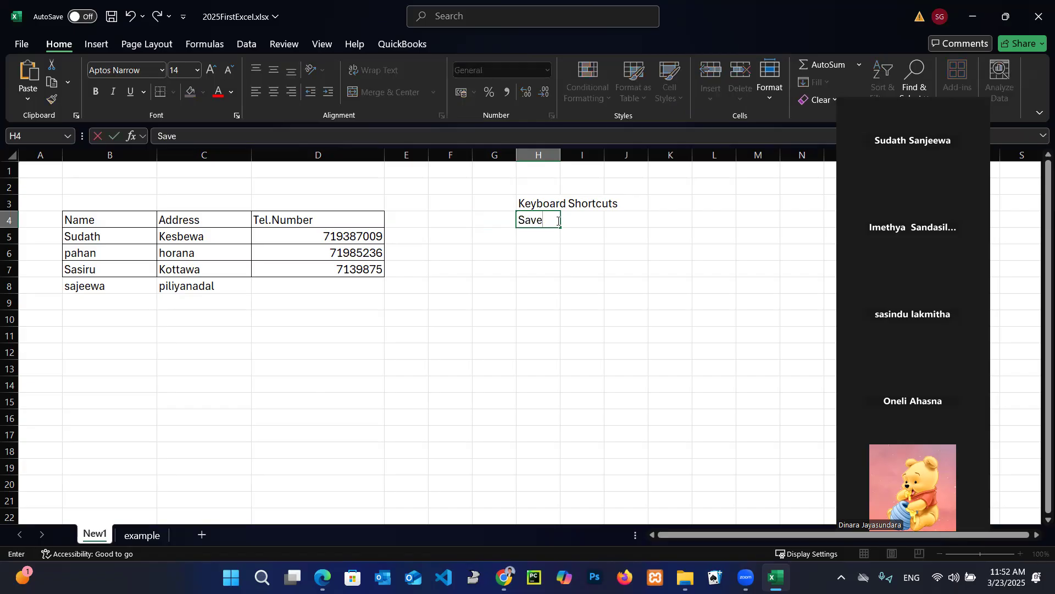
key(Tab)
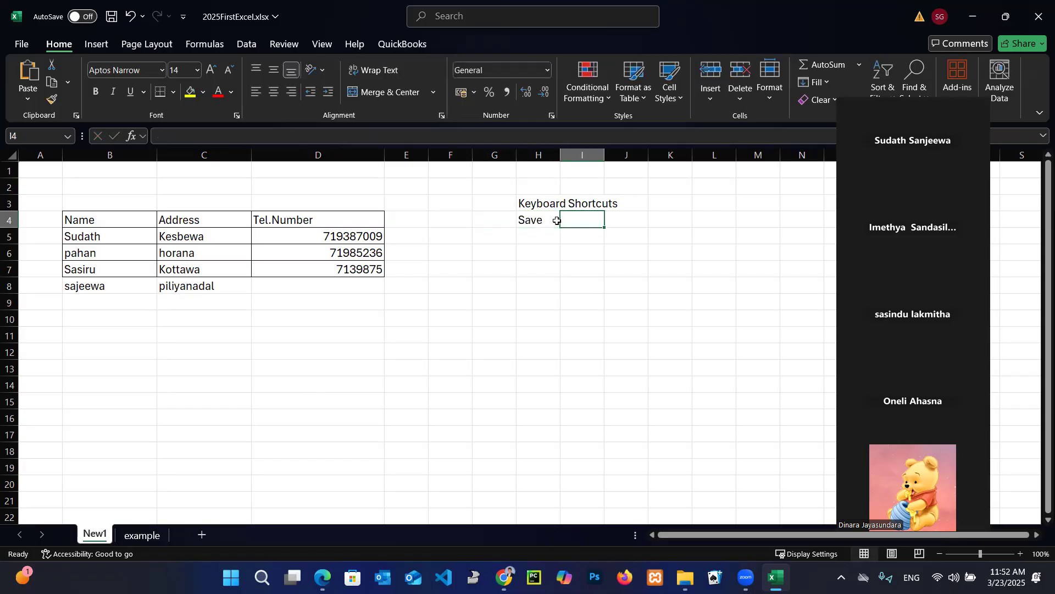
text(Ctr)
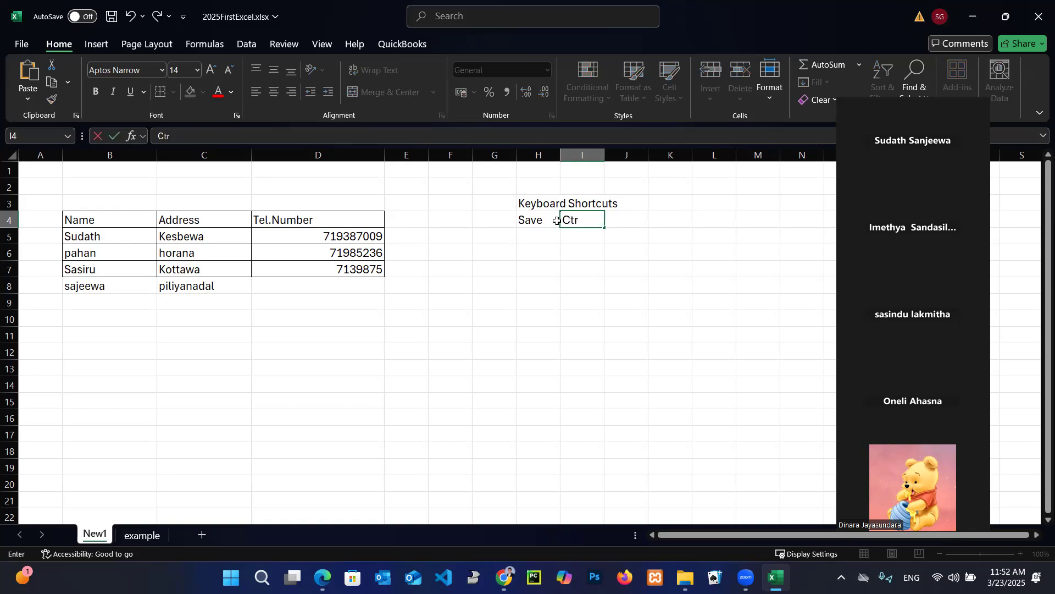
text(l+S)
key(Return)
Add Undo / Ctrl + Z and Redo / Ctrl + Y to the shortcuts list.
text(Undo)
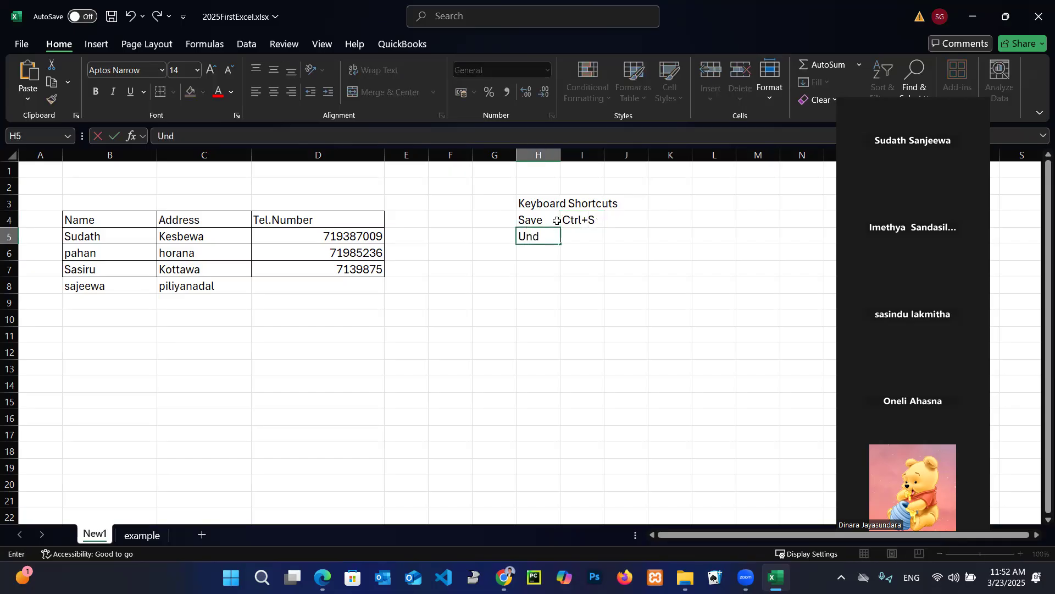
key(Tab)
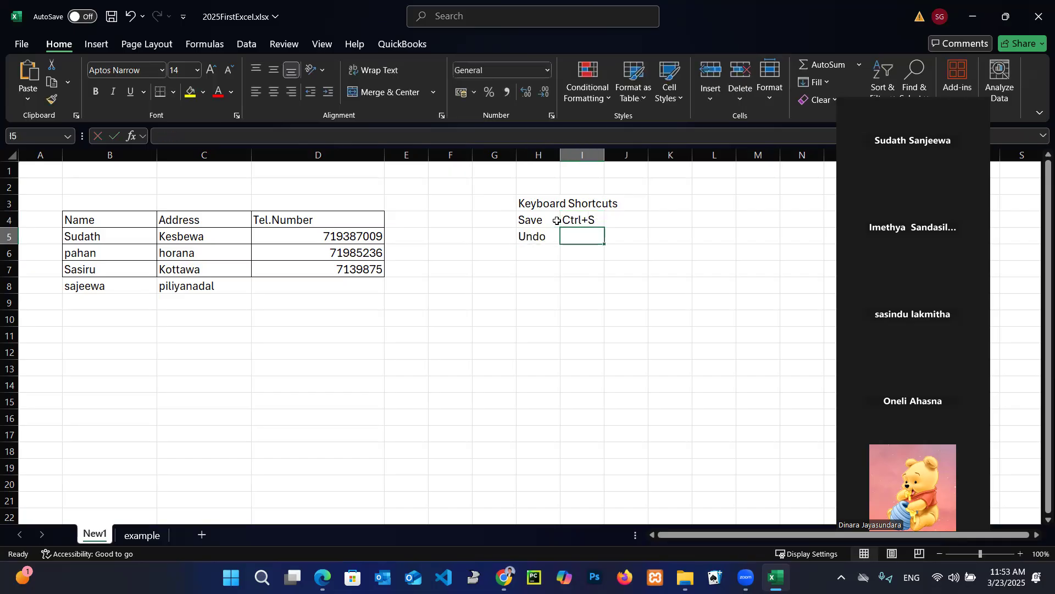
text(Ctrl)
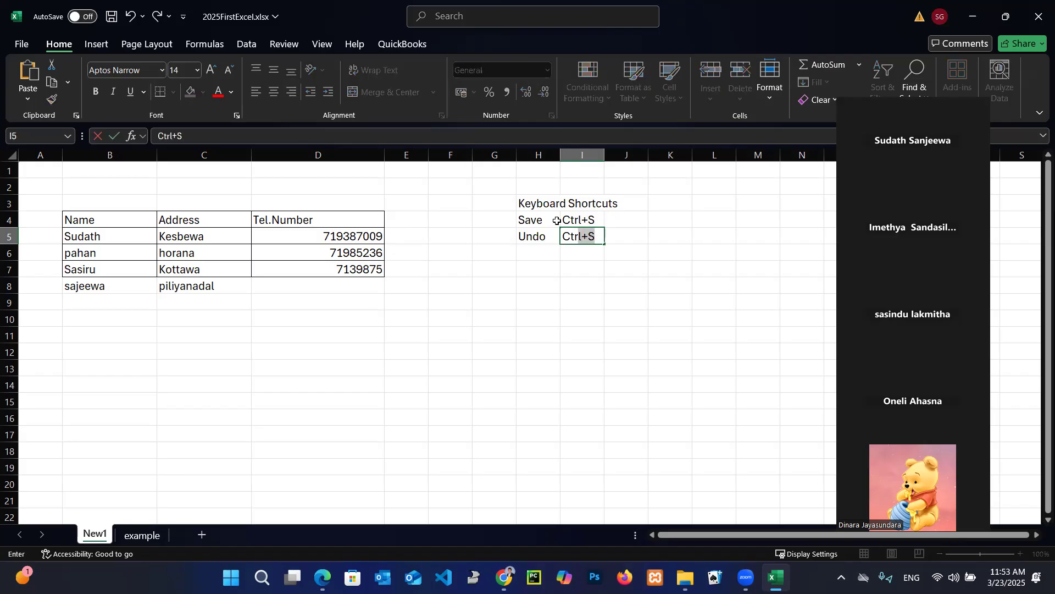
key(BackSpace)
text(+ Z)
key(Return)
text(Redo)
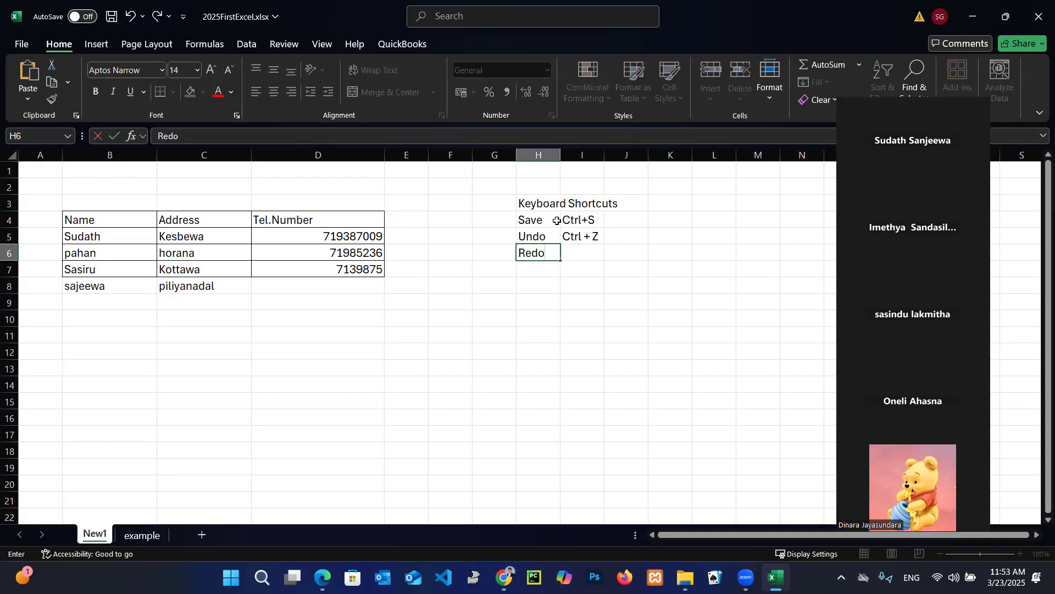
key(Tab)
text(Ct)
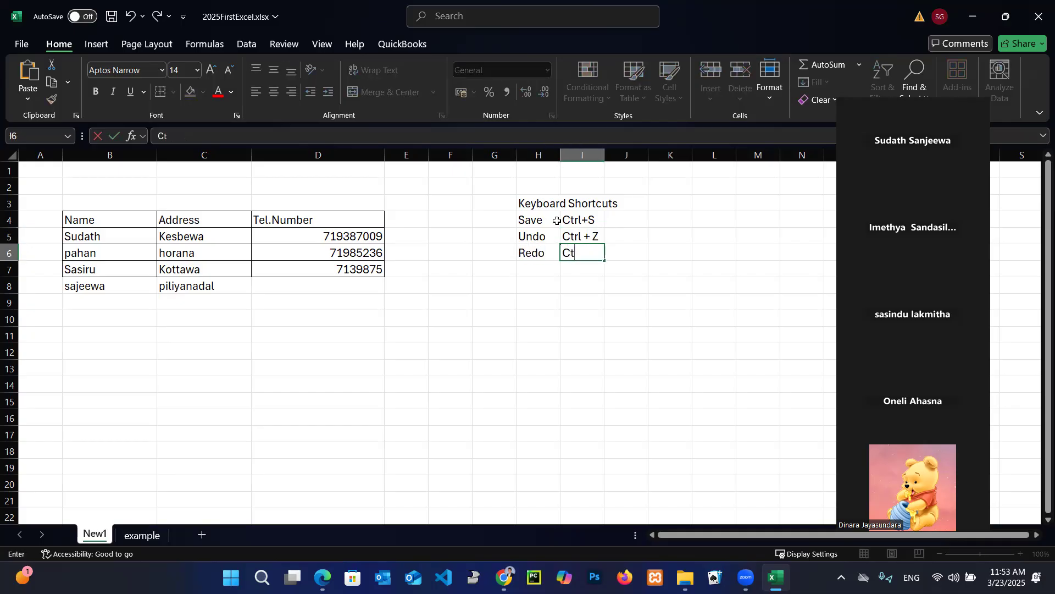
text(rl + Y)
key(F2)
click(522, 204)
Autofit column H to the Keyboard Shortcuts heading and save the workbook.
drag(522, 204, 667, 266)
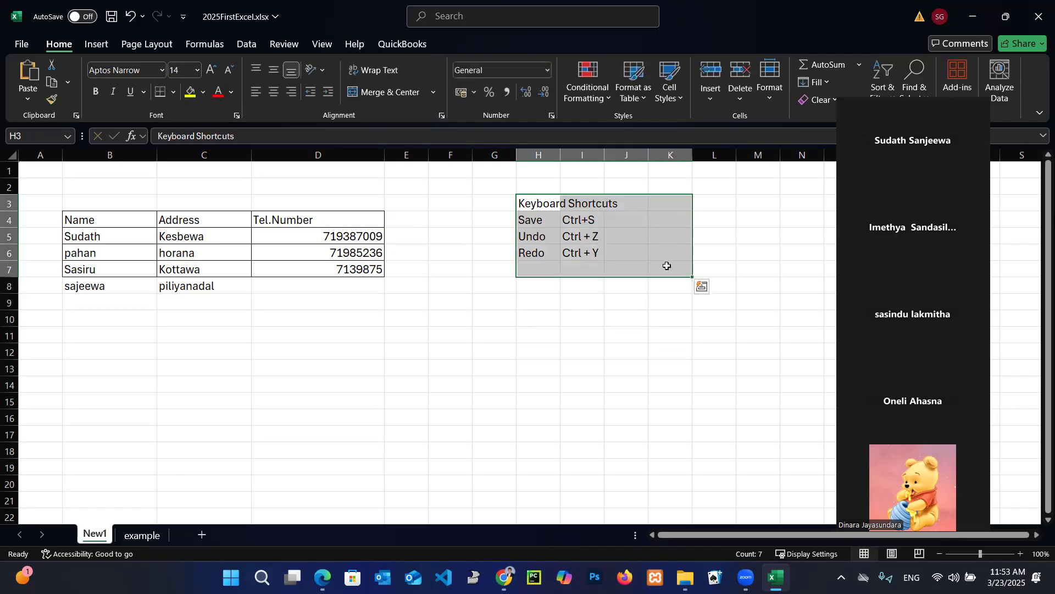
click(569, 203)
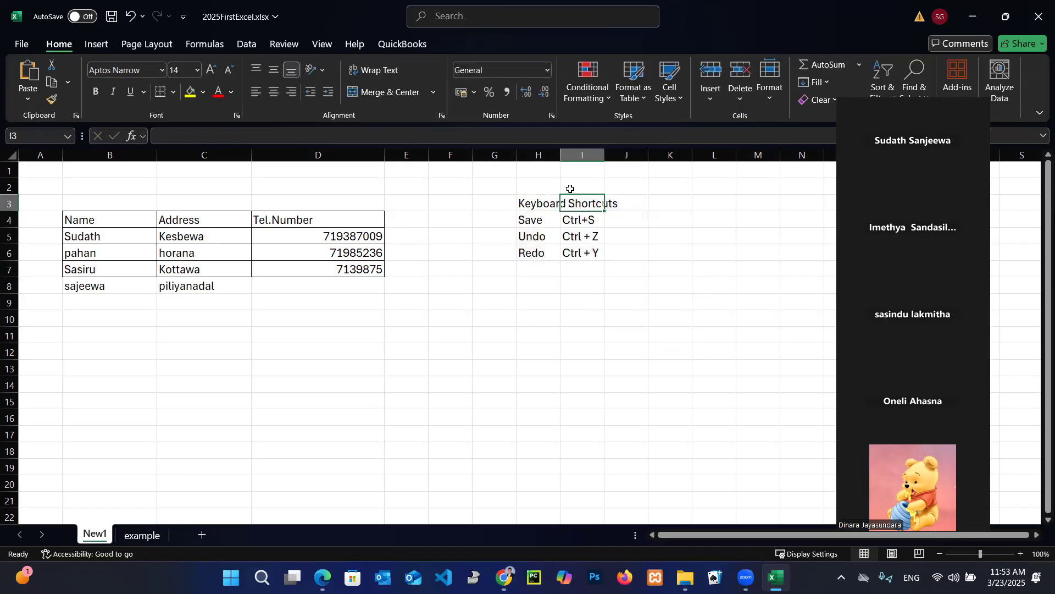
double_click(558, 156)
click(618, 279)
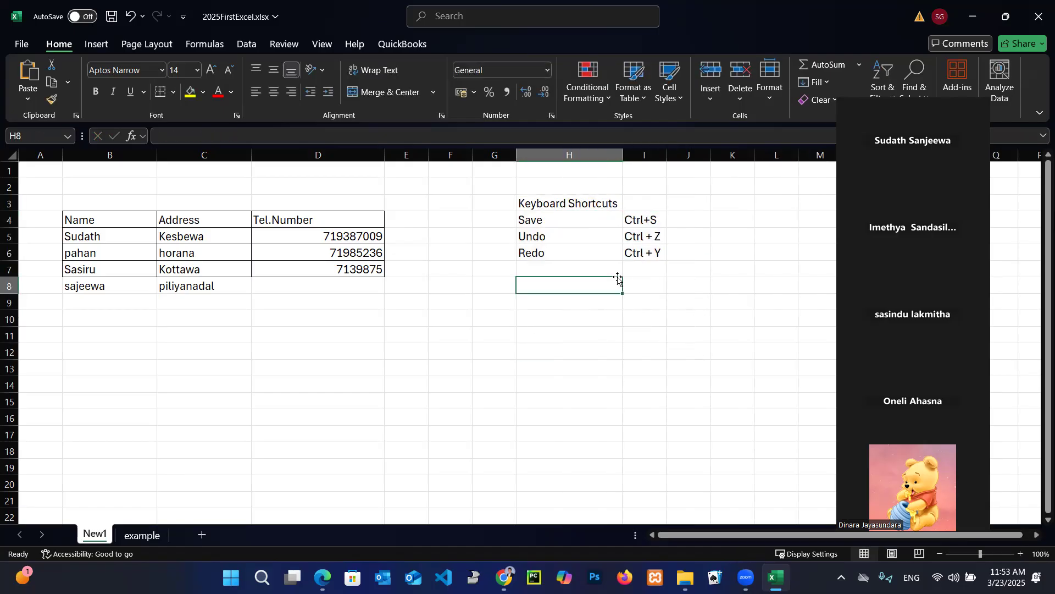
click(555, 266)
key(ctrl+s)
click(550, 335)
click(548, 357)
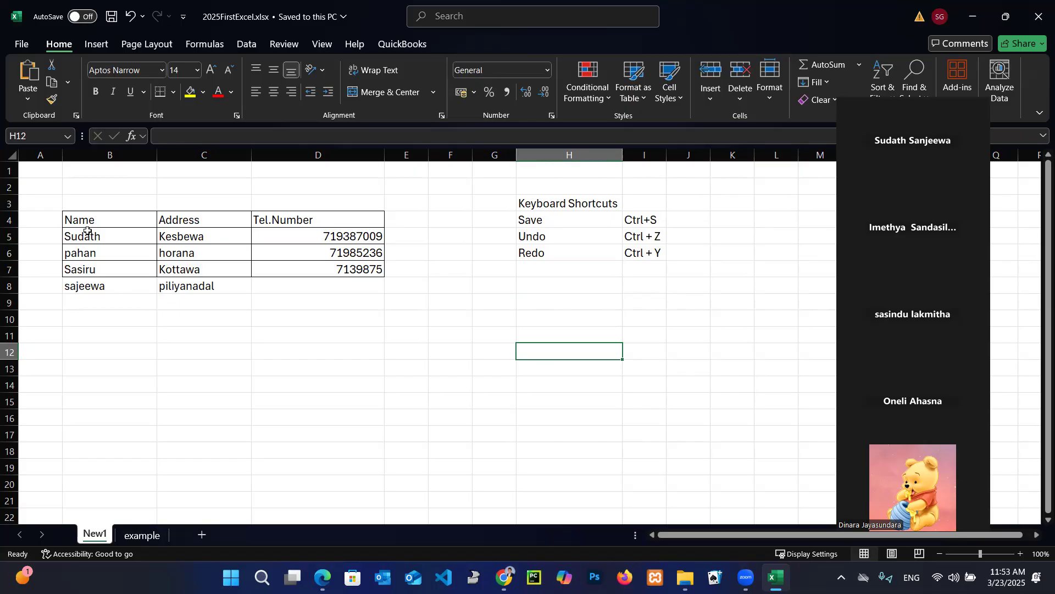
Apply All Borders to the B4:D8 contact table, including the new fourth row.
mouse_move(80, 218)
mouse_down()
mouse_move(295, 273)
mouse_move(406, 283)
mouse_move(359, 281)
mouse_up()
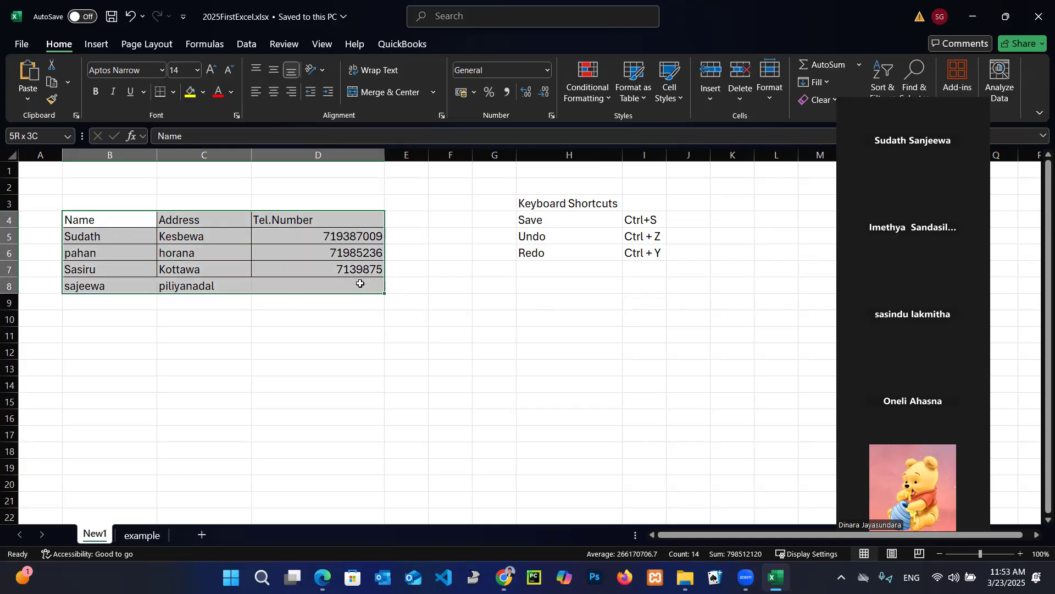
click(172, 93)
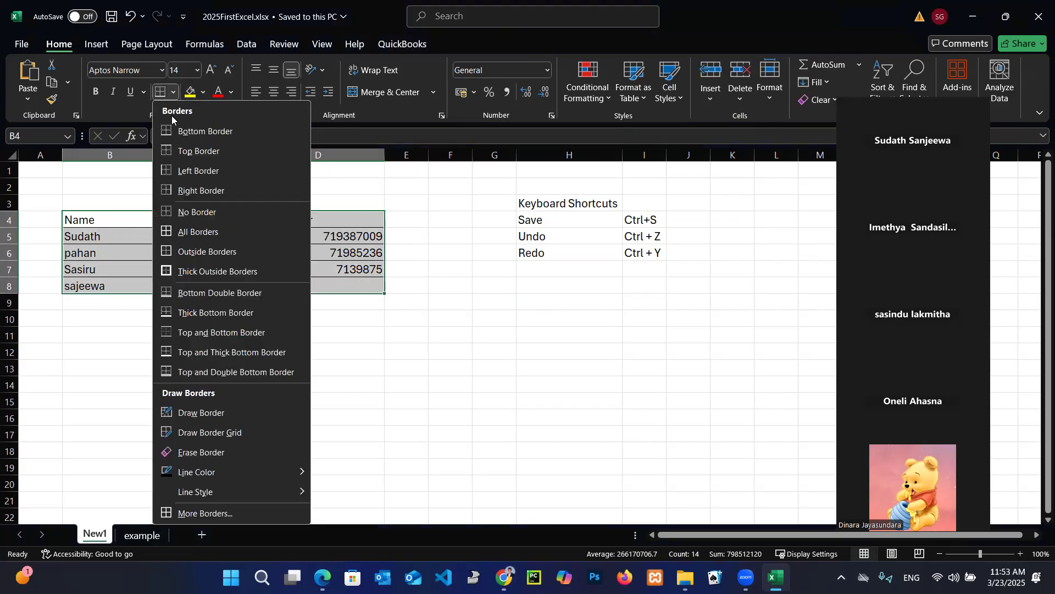
click(192, 233)
click(272, 348)
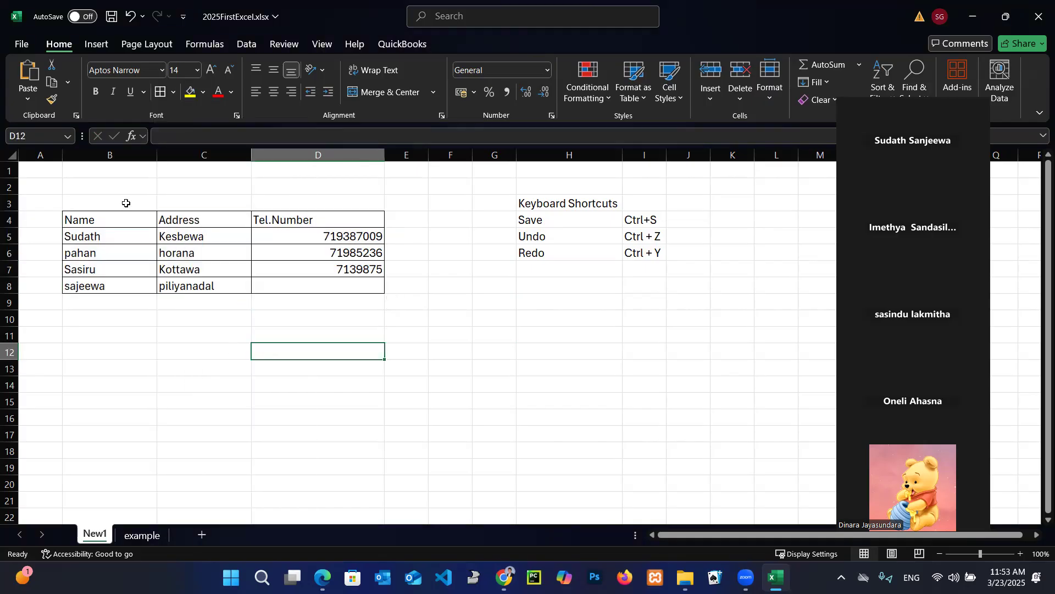
click(78, 219)
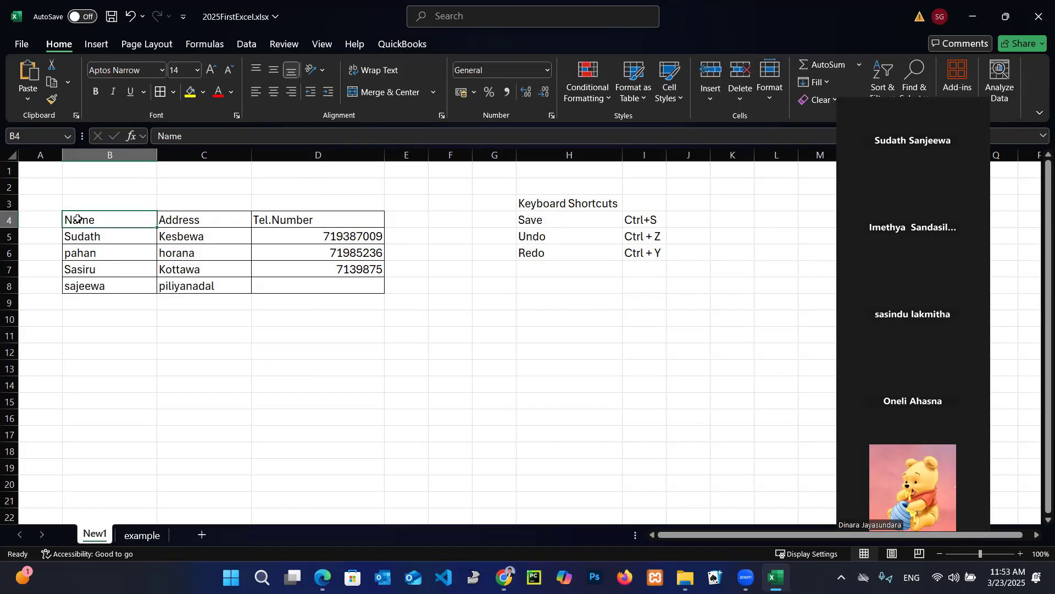
drag(180, 268, 338, 285)
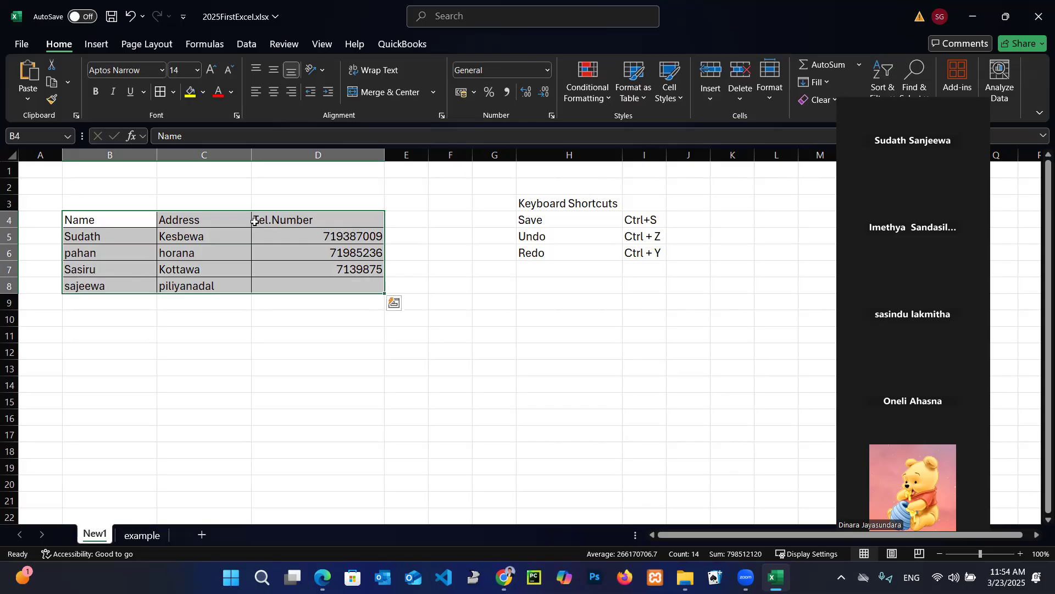
Copy the B4:D8 table and paste it starting at cell B12.
click(51, 83)
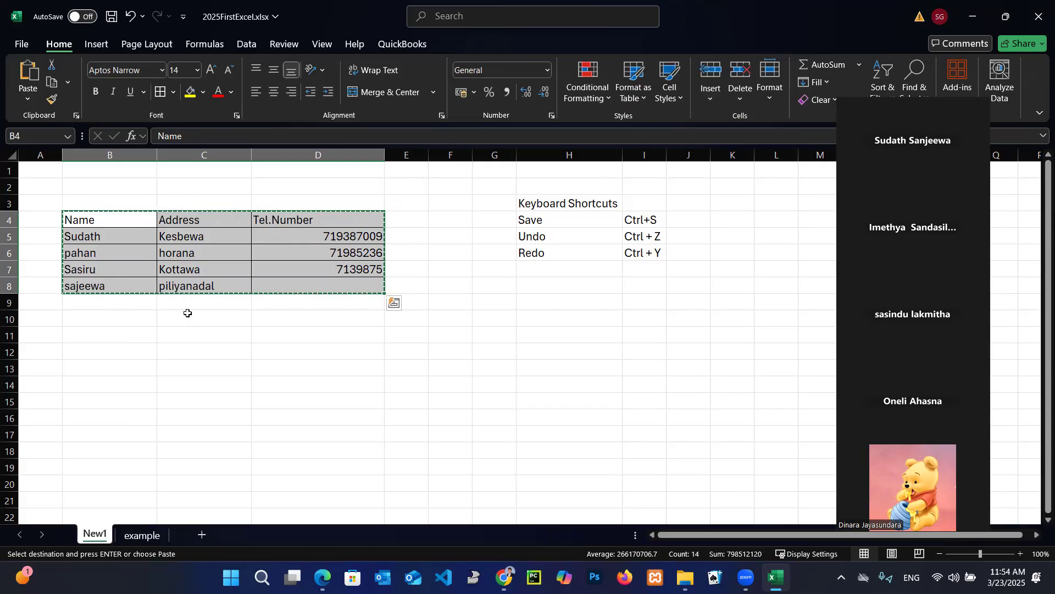
double_click(98, 356)
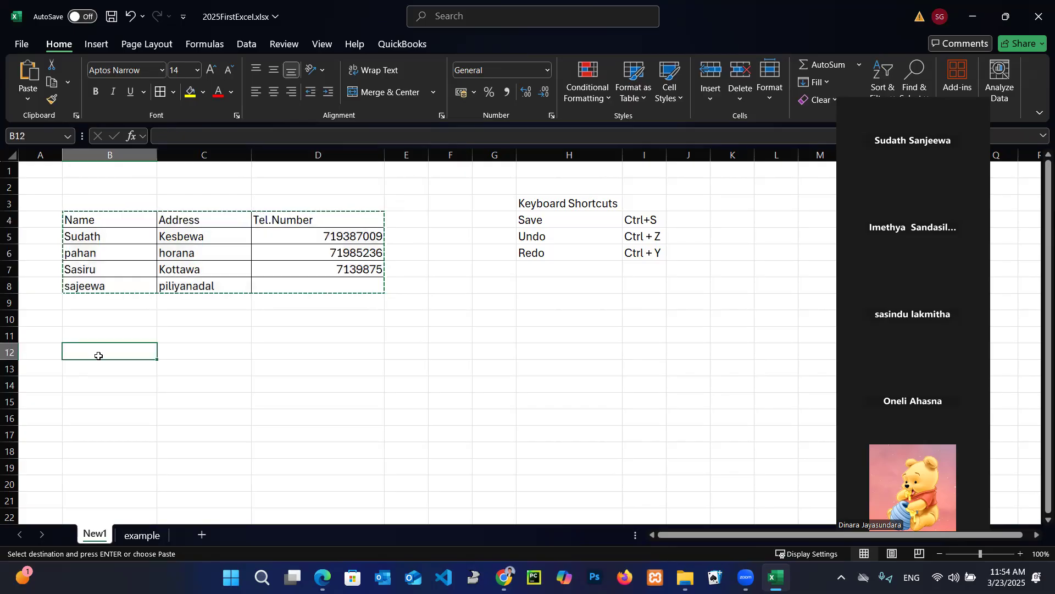
key(Return)
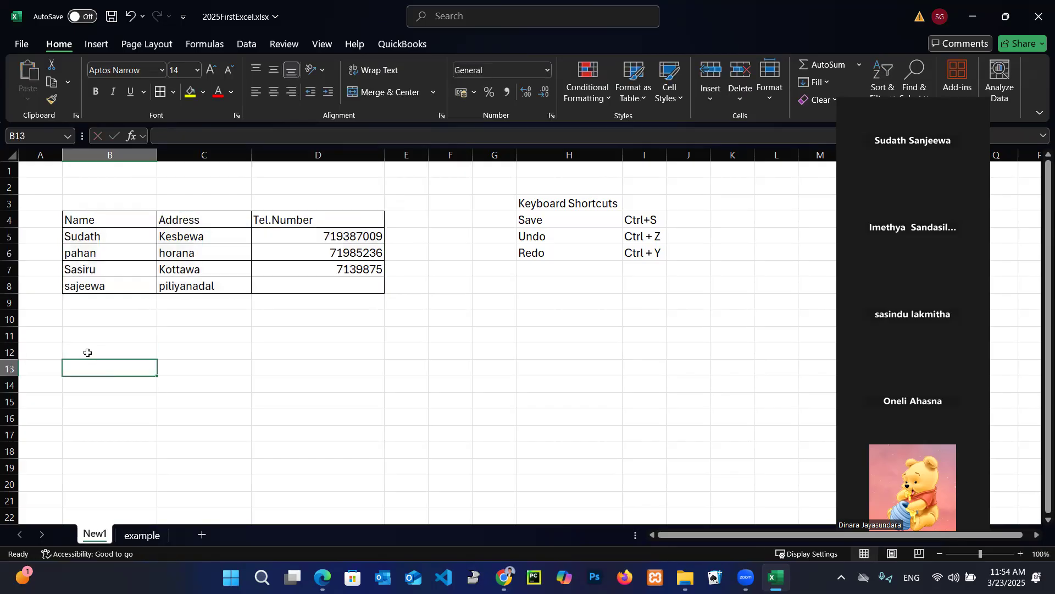
click(87, 351)
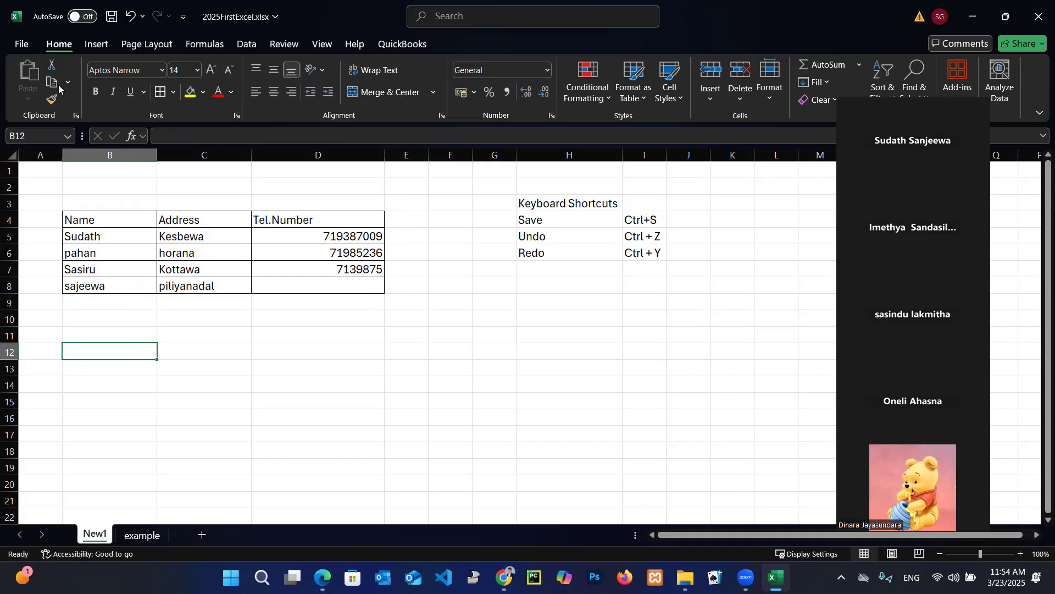
drag(88, 215, 389, 283)
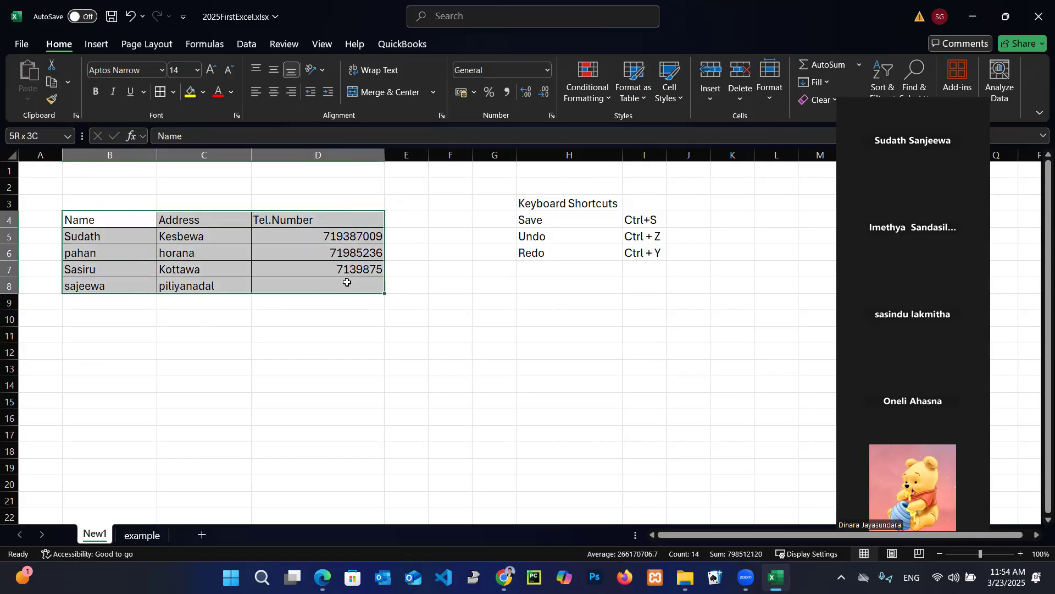
click(51, 82)
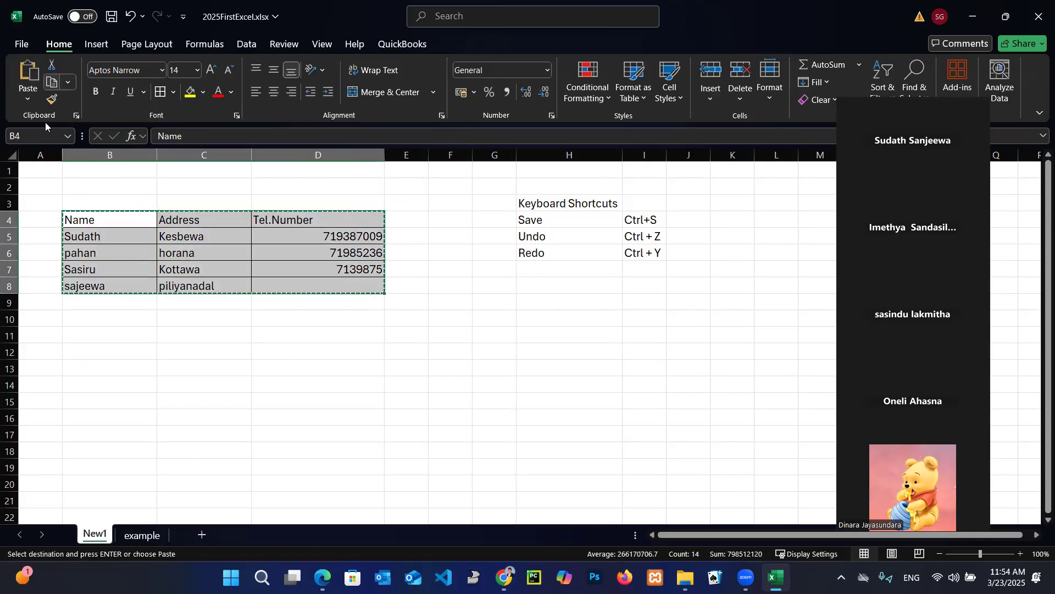
click(76, 350)
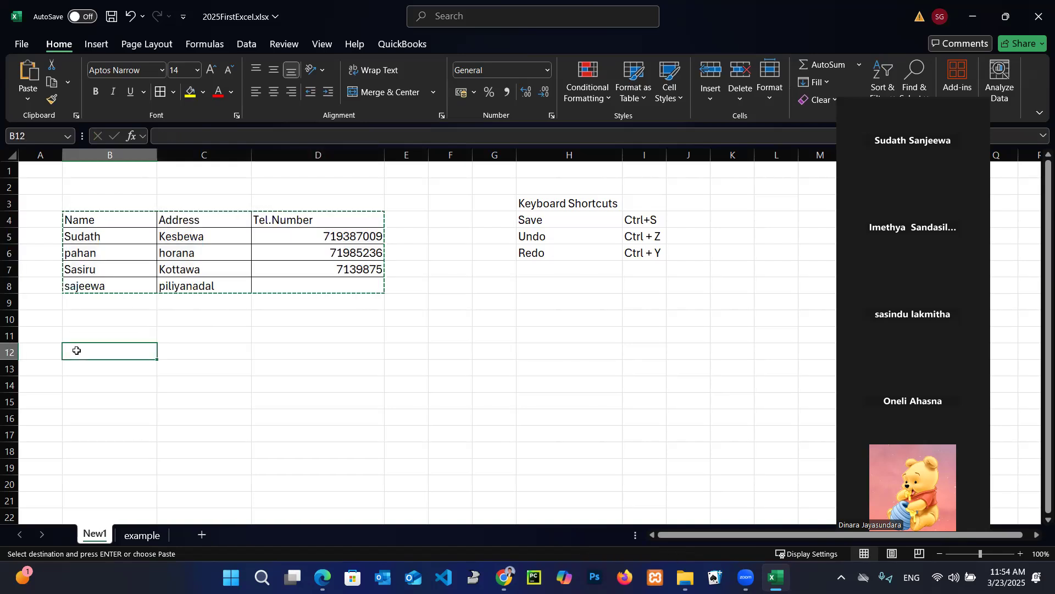
click(28, 101)
click(28, 100)
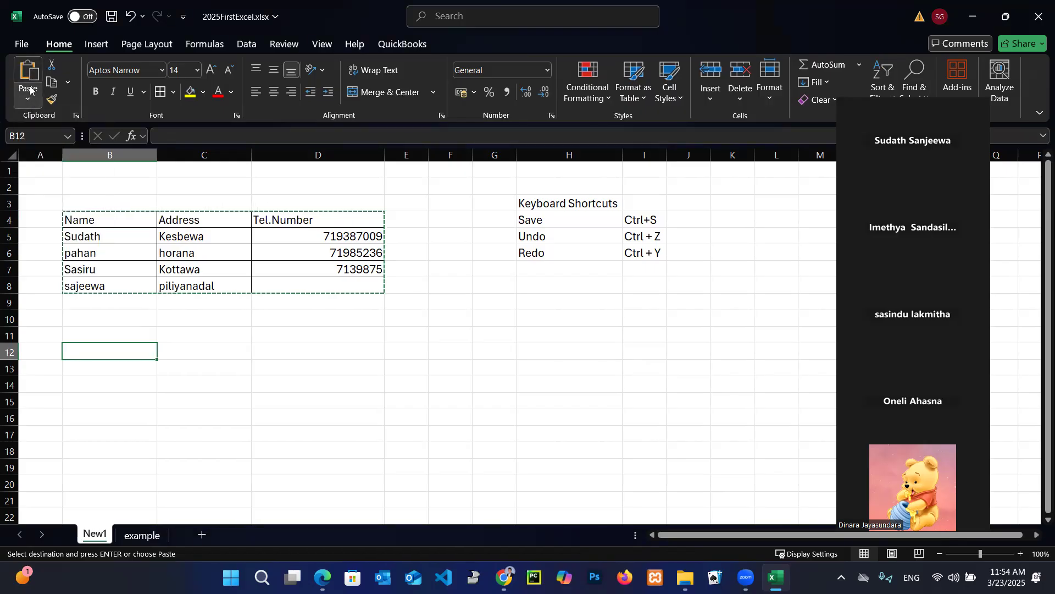
click(28, 74)
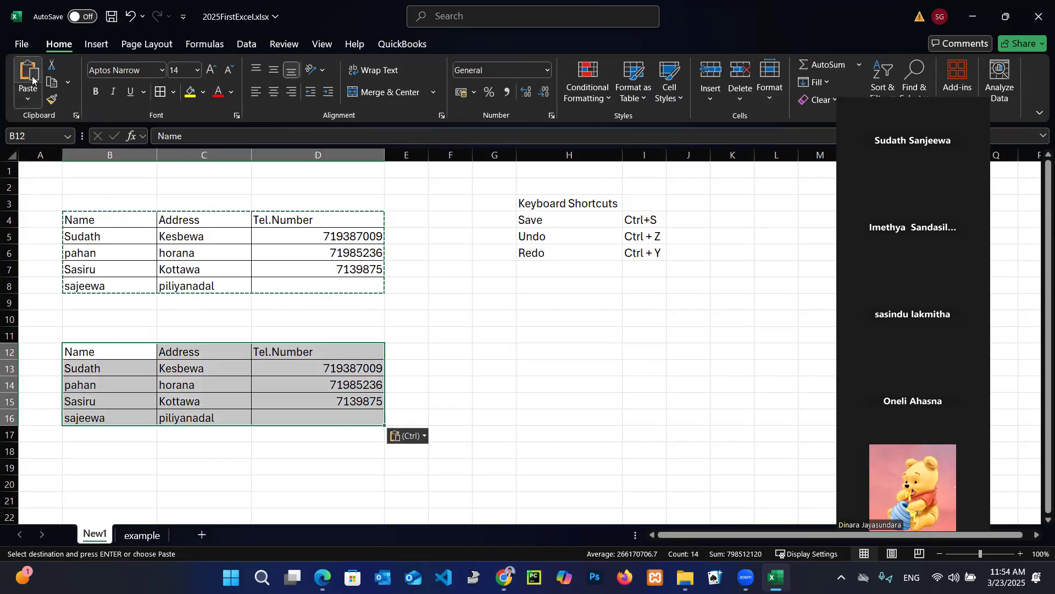
click(455, 395)
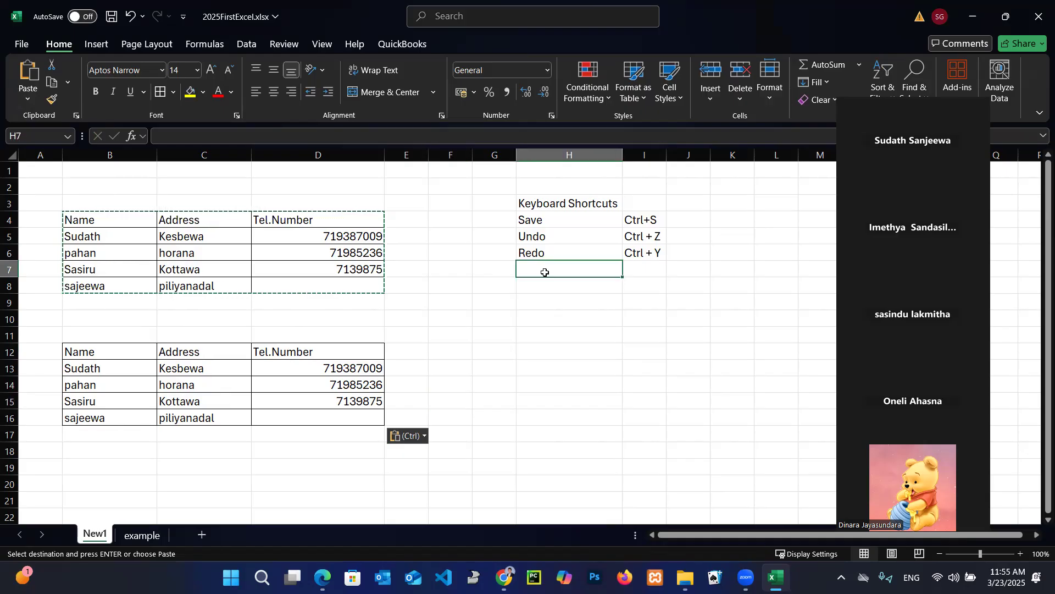
Undo that paste, then copy B4:D8 again and paste it at B12 with Ctrl+V.
key(ctrl+z)
click(415, 322)
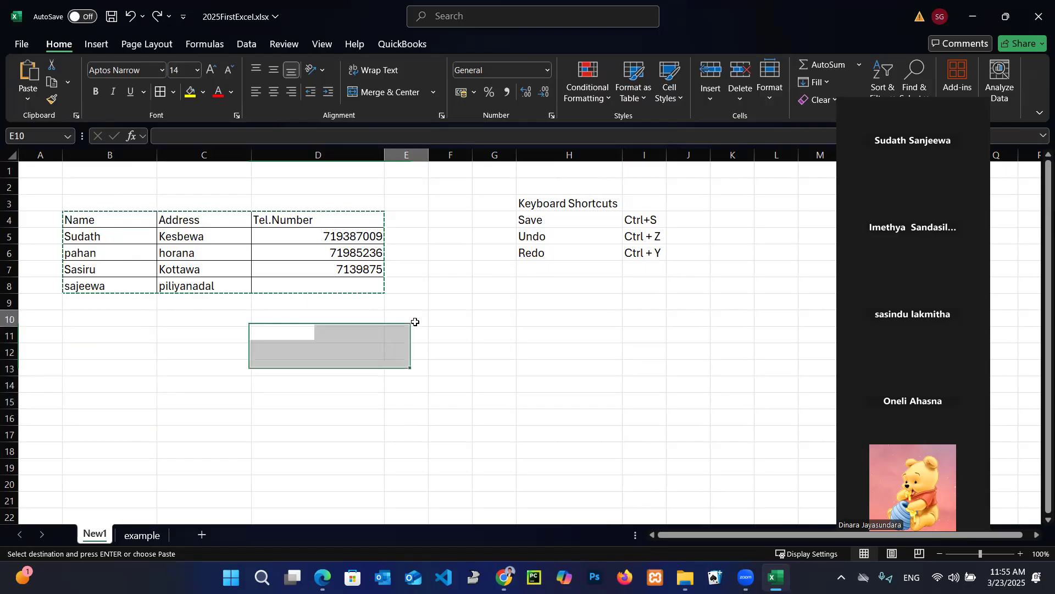
key(Escape)
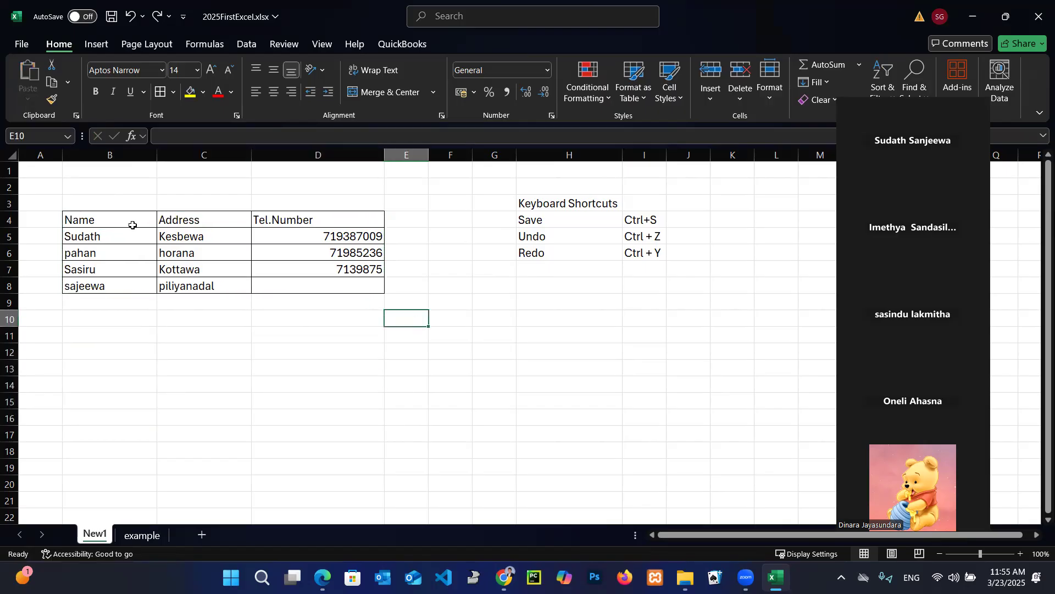
drag(128, 211, 371, 292)
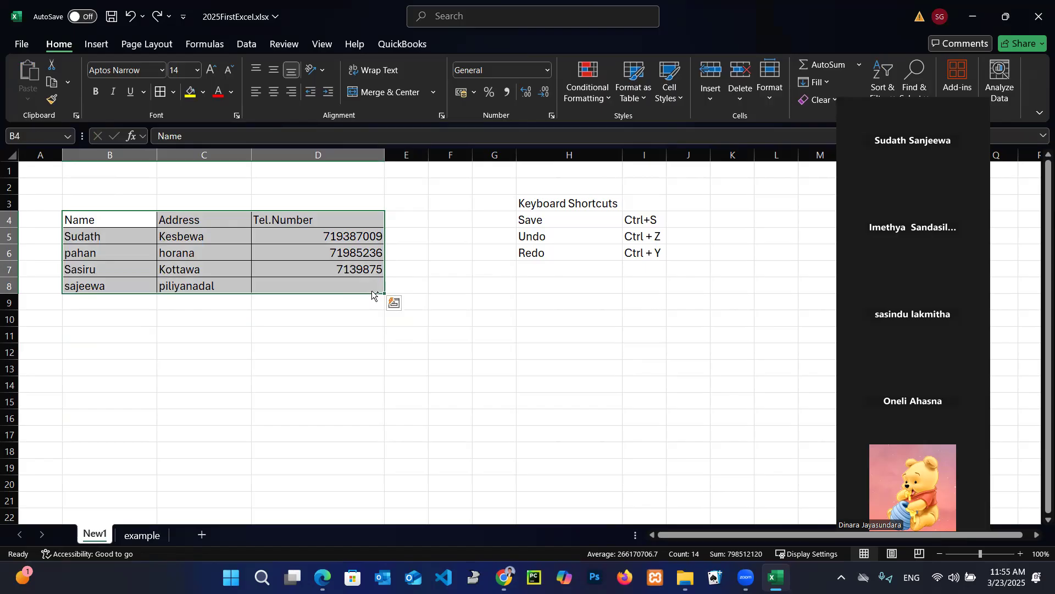
key(ctrl+c)
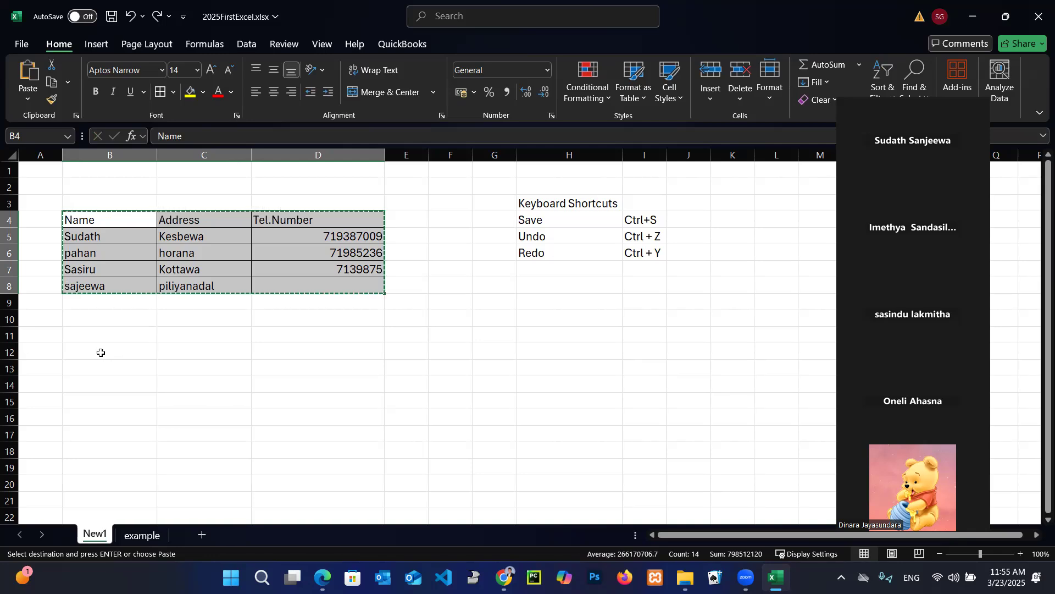
click(101, 352)
key(ctrl+v)
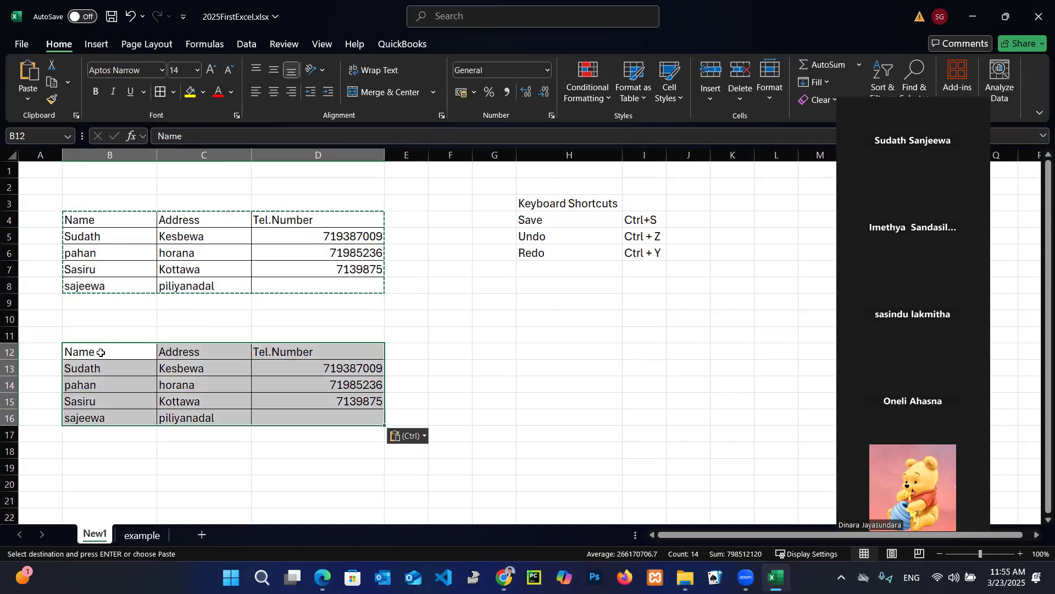
Add Copy with Ctrl + C in H7:I7 of the shortcuts list.
click(539, 271)
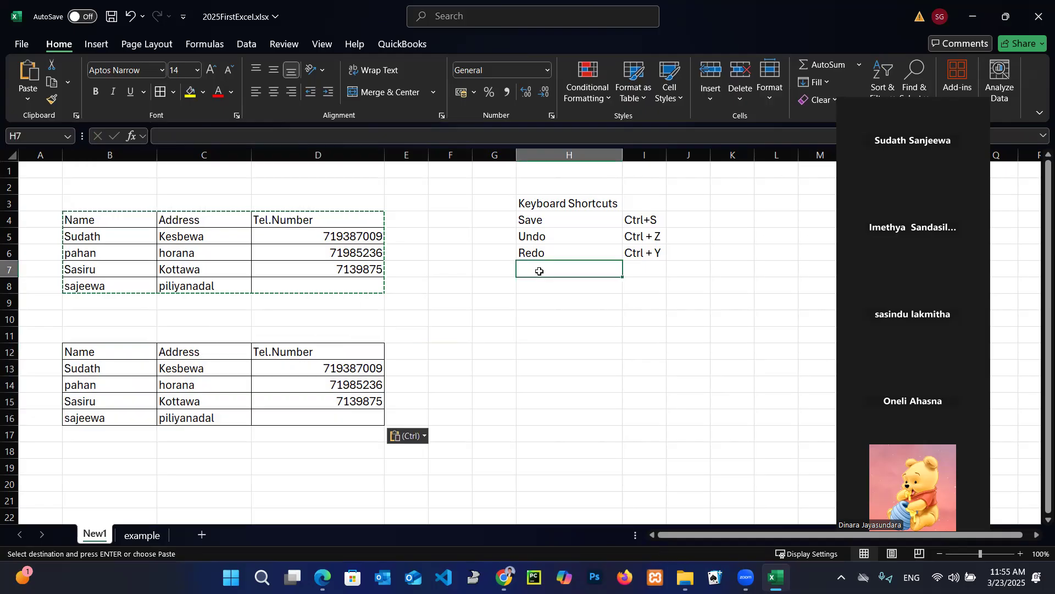
text(Copy)
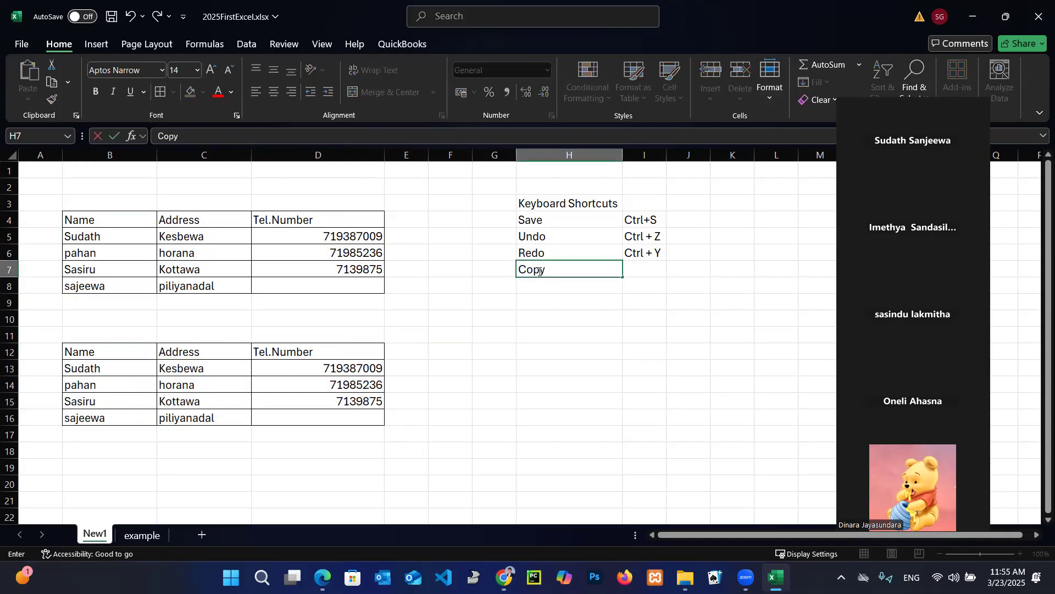
key(Tab)
text(C)
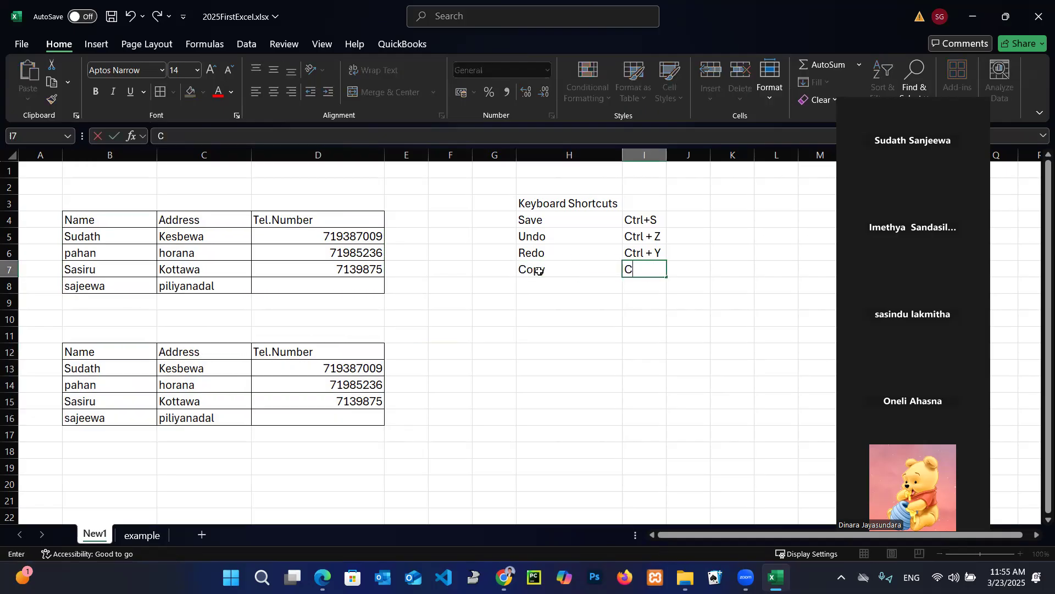
text(trl + C)
key(Return)
Add Paste with Ctrl + V in H8:I8 and save the workbook.
text(Pas)
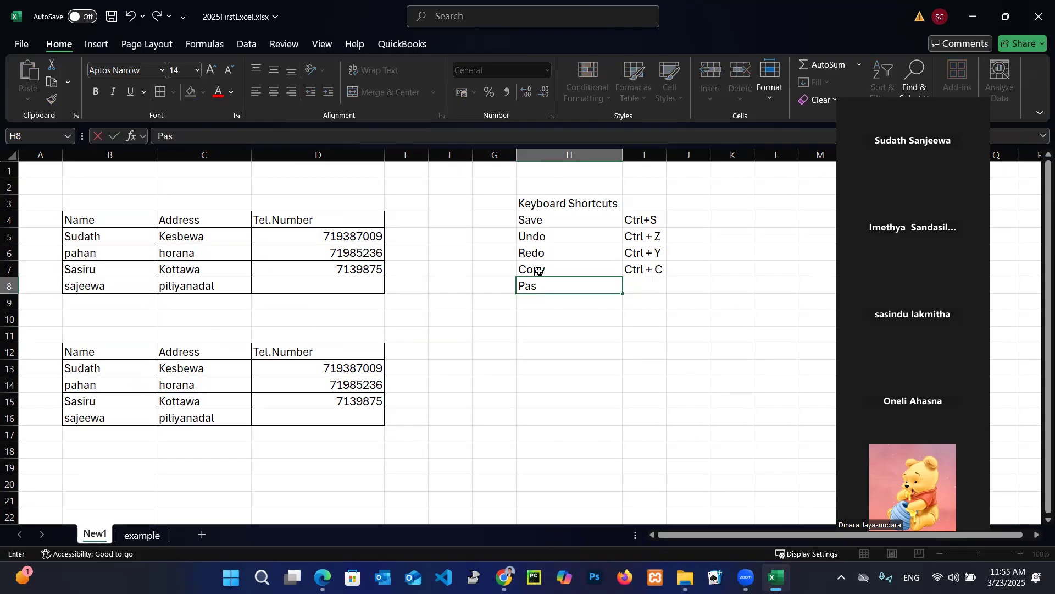
text(te)
key(Tab)
text(Ctr)
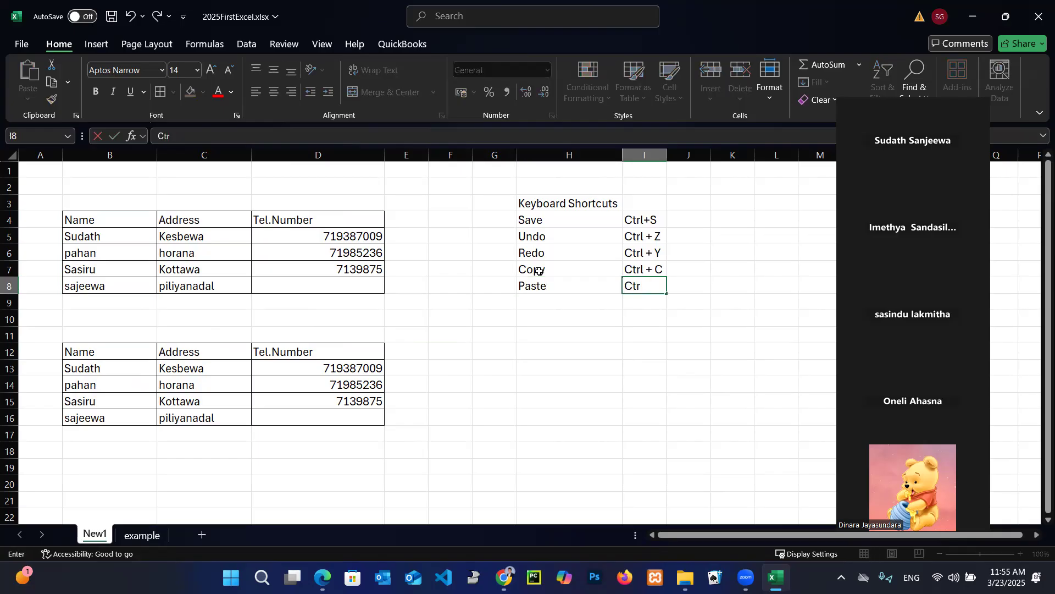
text(l + V)
key(ctrl+s)
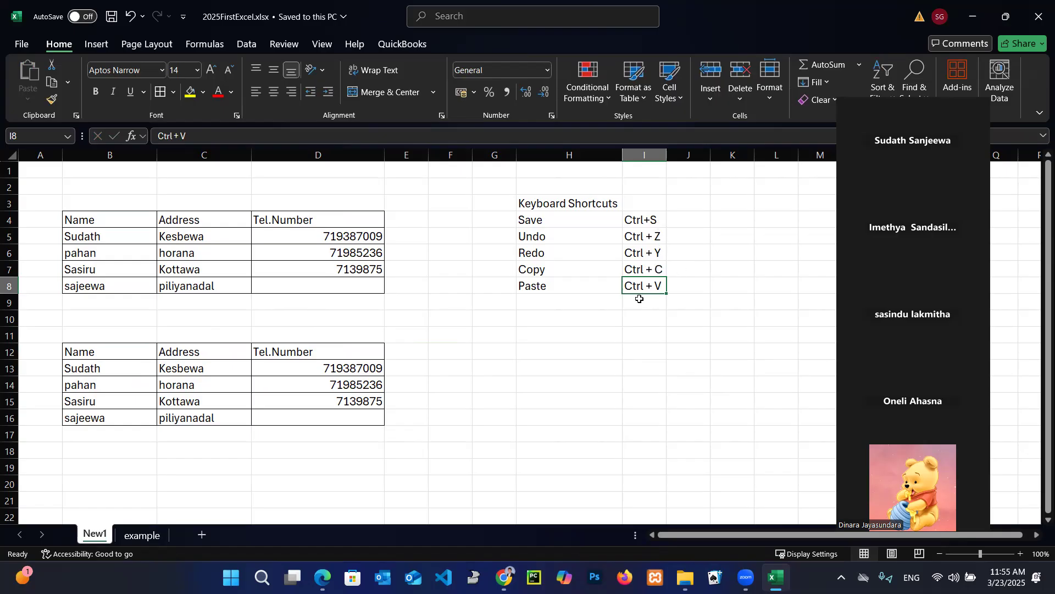
click(570, 298)
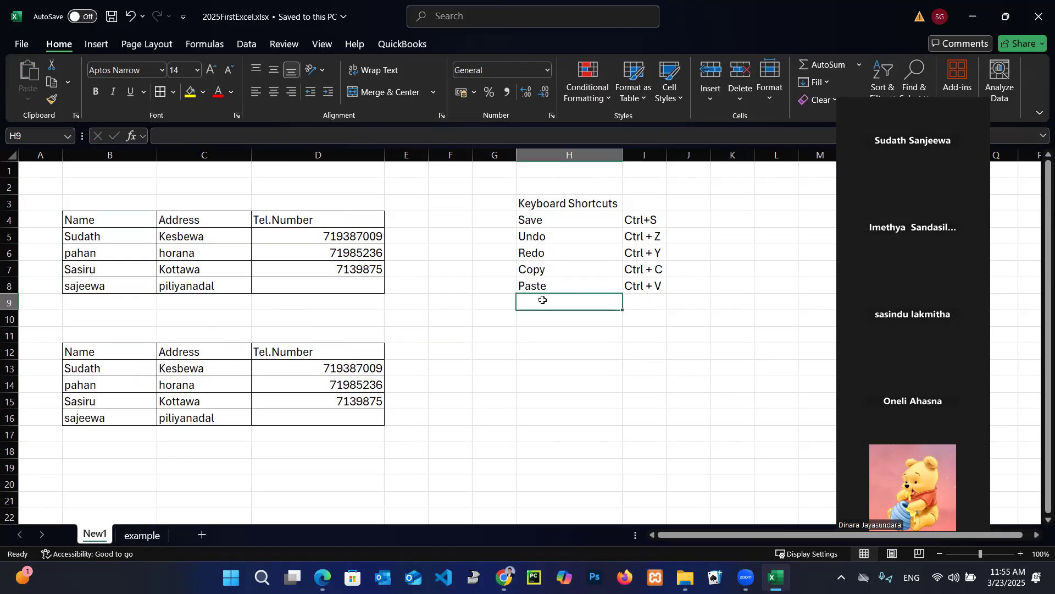
click(543, 329)
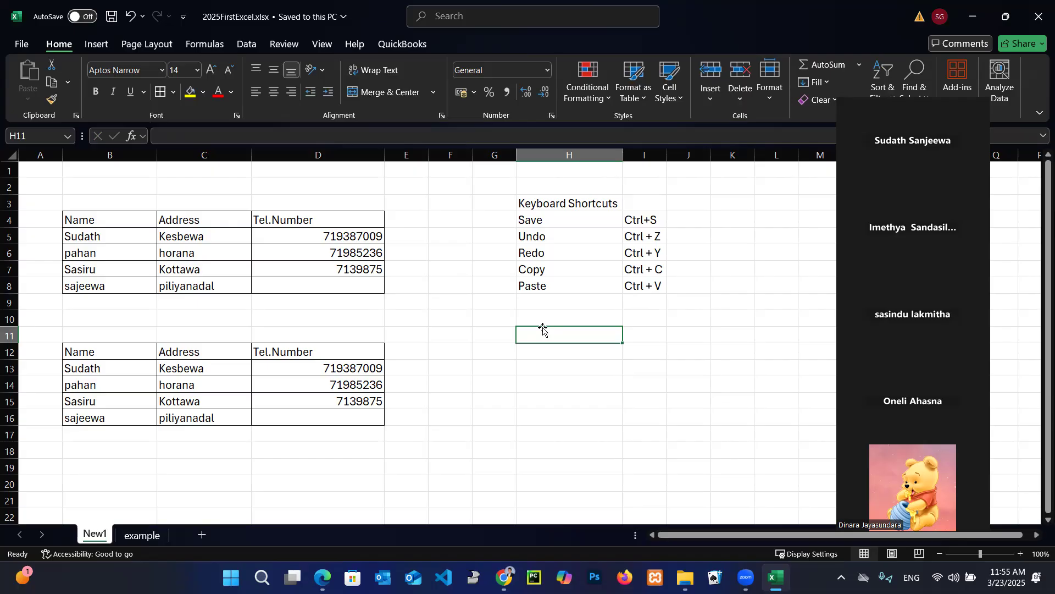
Check both contact tables, then select the upper table in B4:D8.
key(alt+Tab)
click(102, 385)
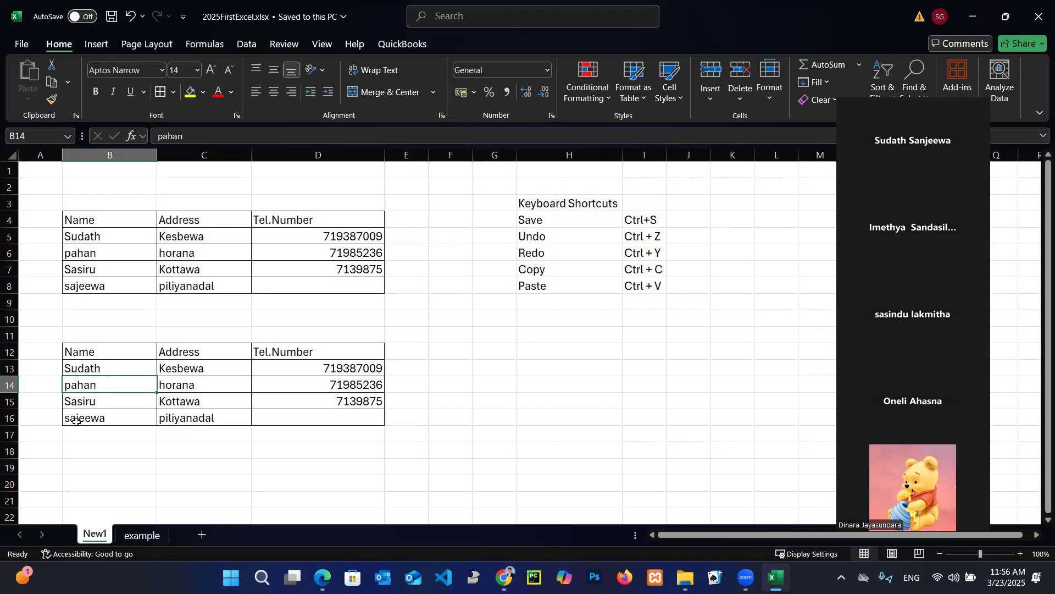
scroll(103, 411, down, 1)
scroll(103, 411, down, 1)
scroll(103, 411, up, 1)
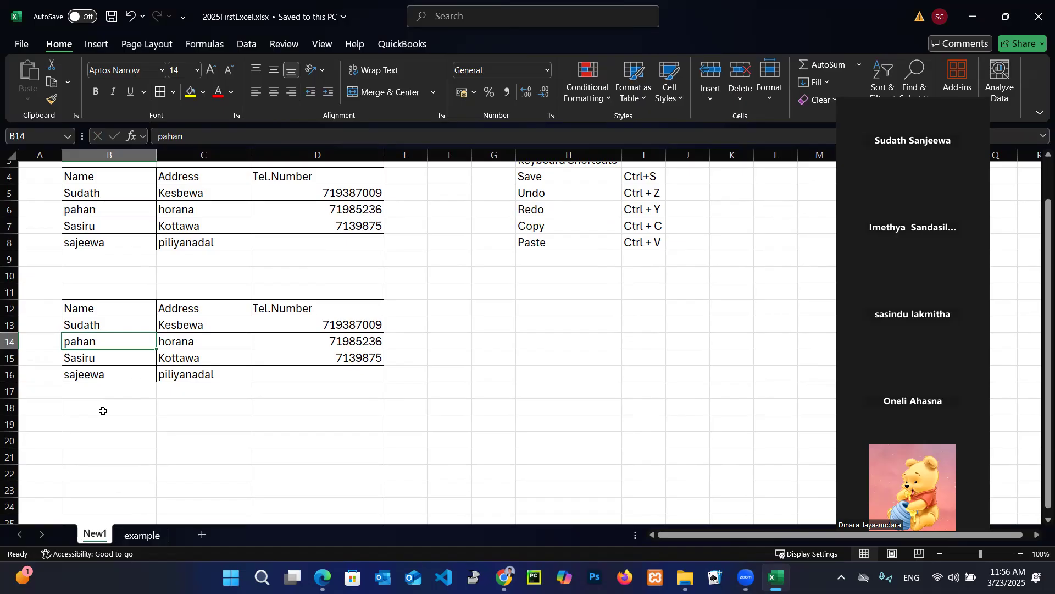
scroll(200, 289, up, 1)
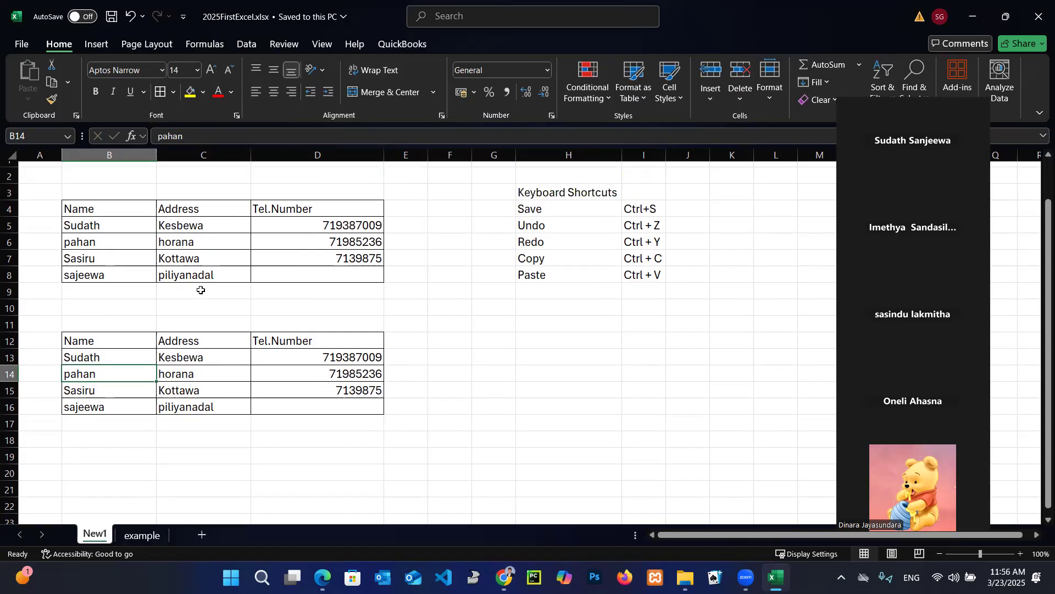
drag(74, 212, 361, 274)
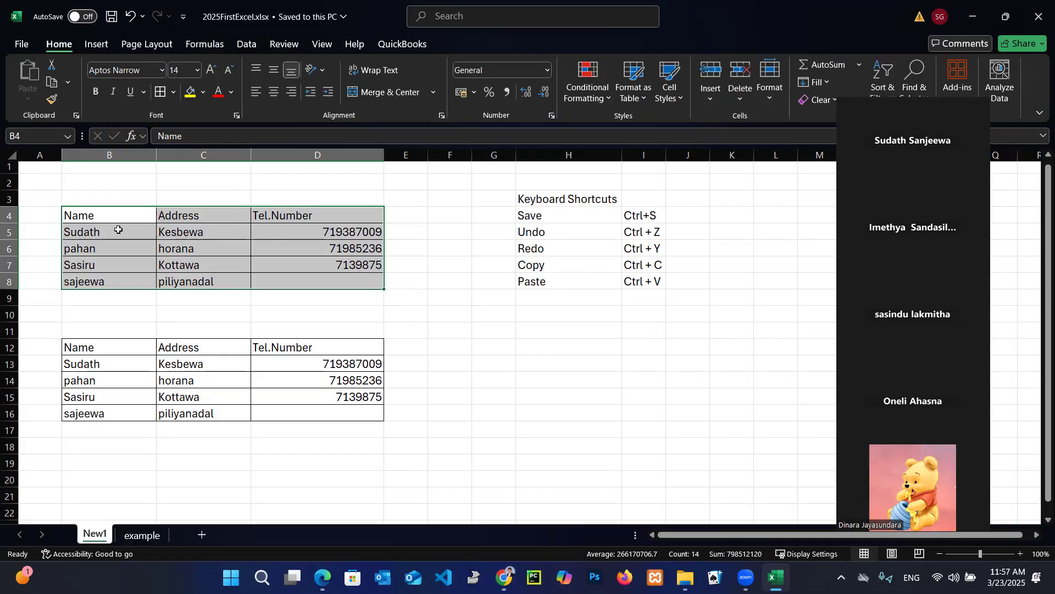
Cut the B4:D8 table and paste it at B19, moving it to B19:D23.
click(101, 213)
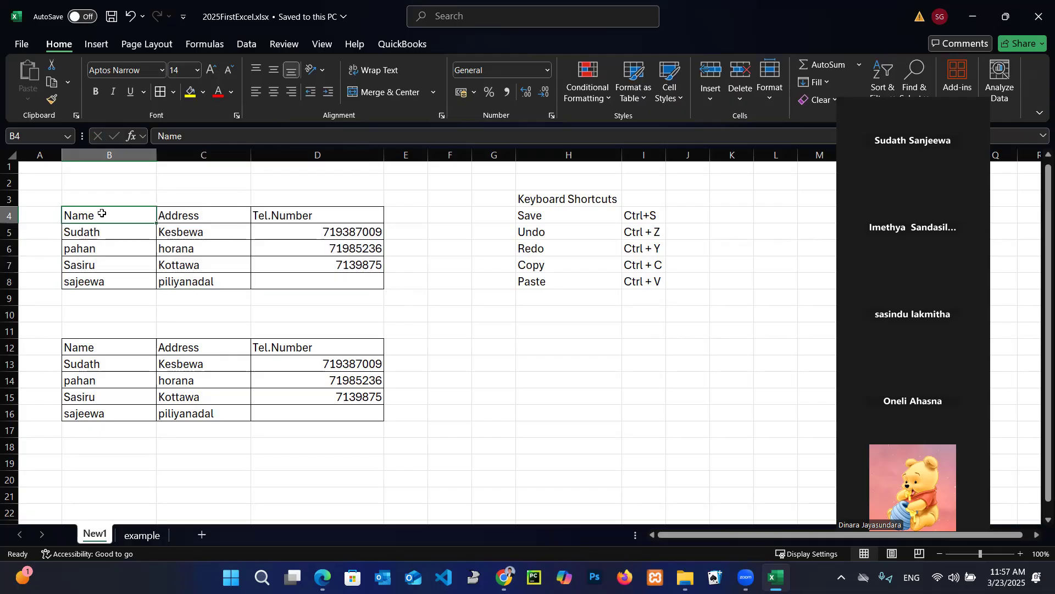
drag(102, 213, 337, 282)
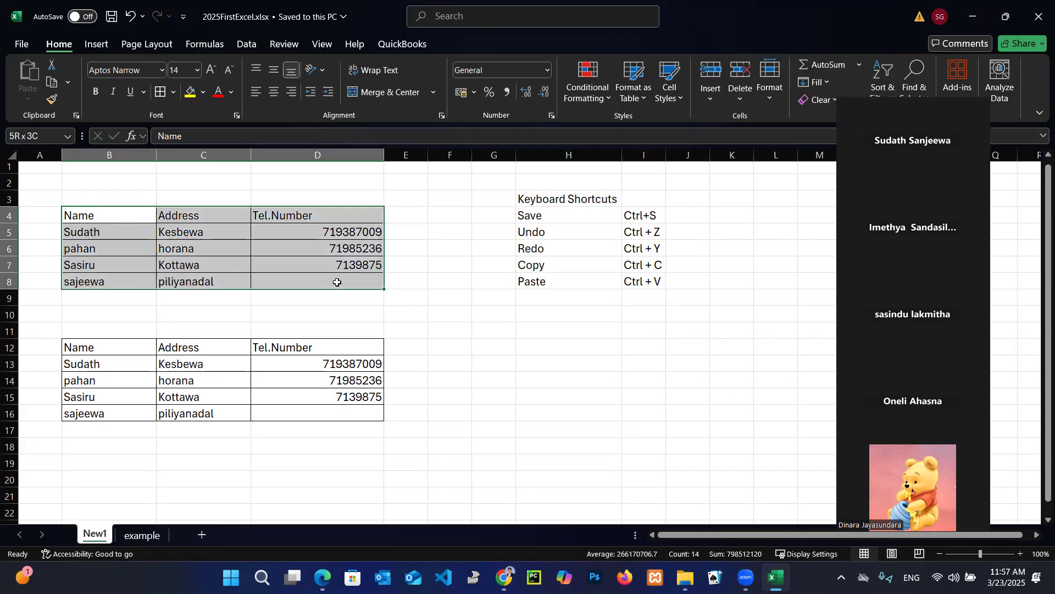
click(51, 67)
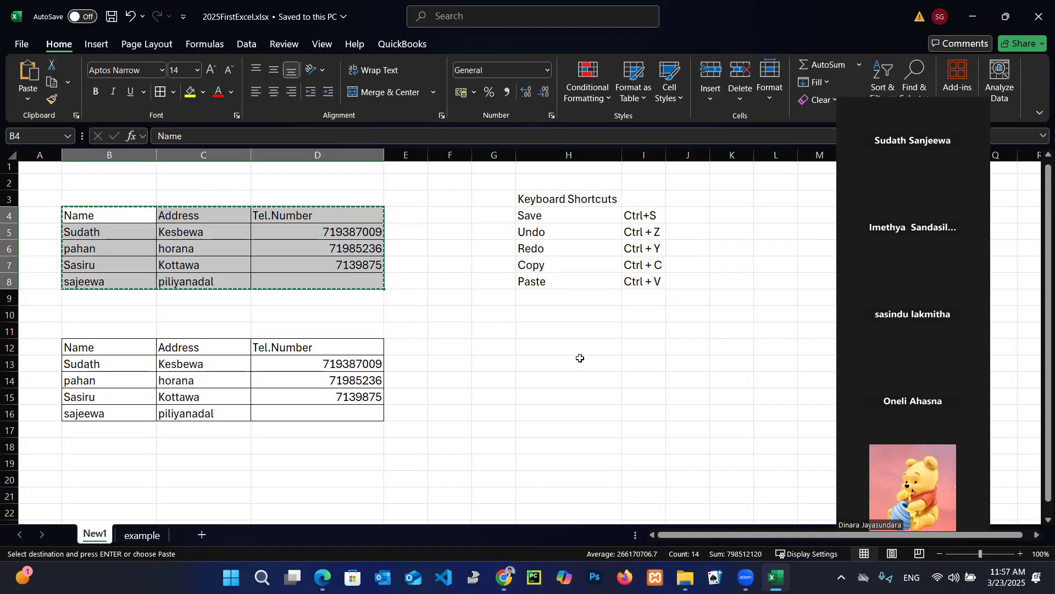
scroll(445, 392, down, 2)
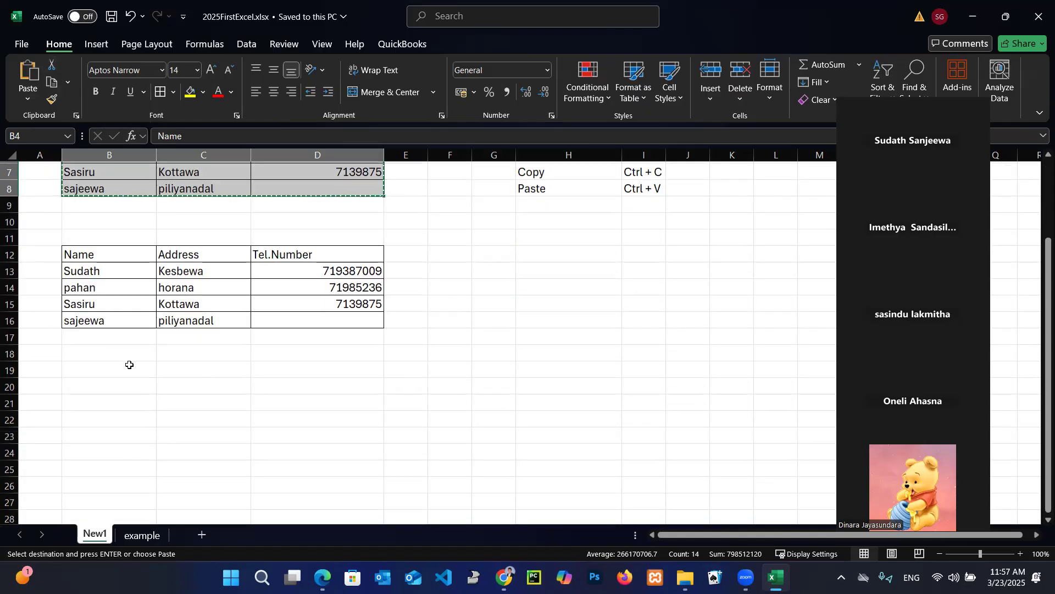
click(127, 364)
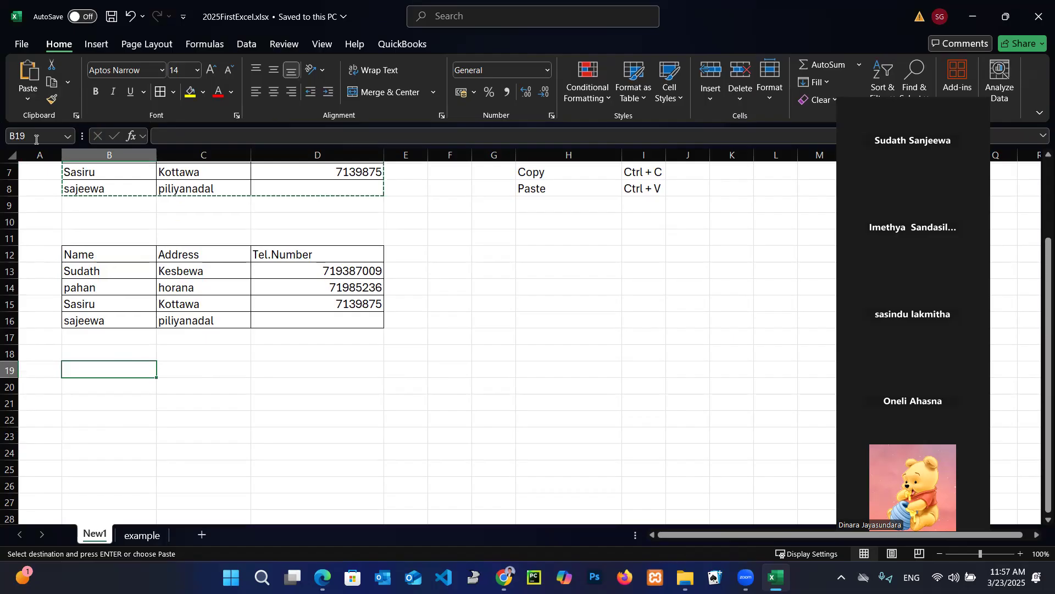
click(25, 74)
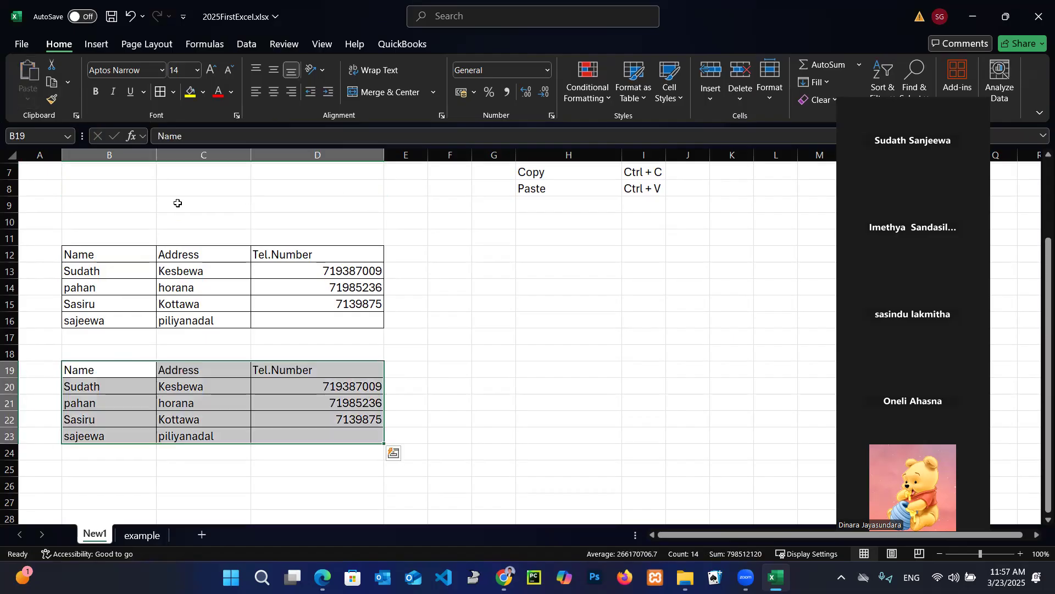
scroll(178, 204, up, 2)
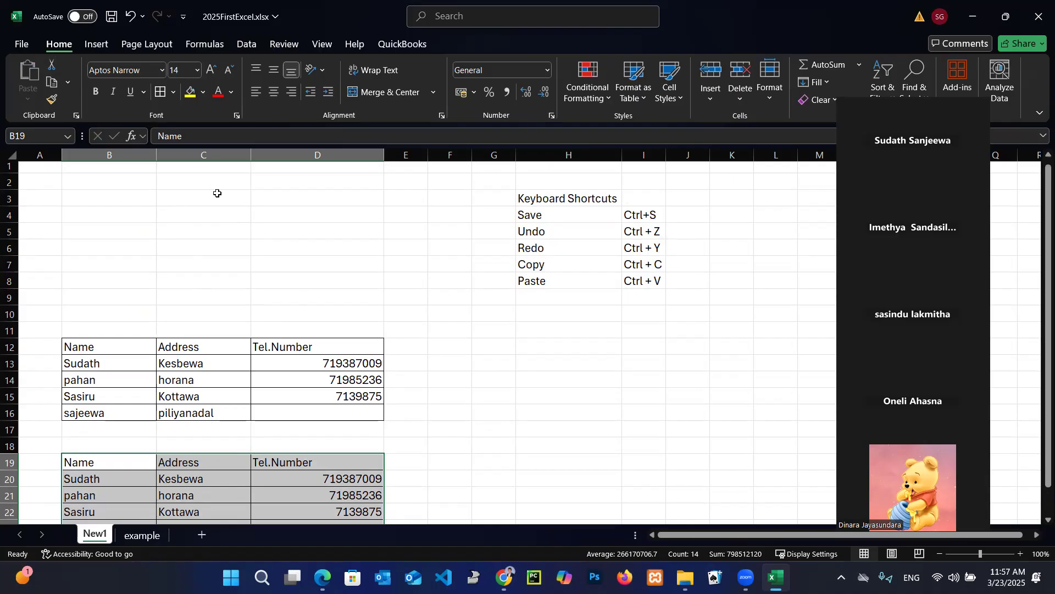
scroll(326, 255, down, 3)
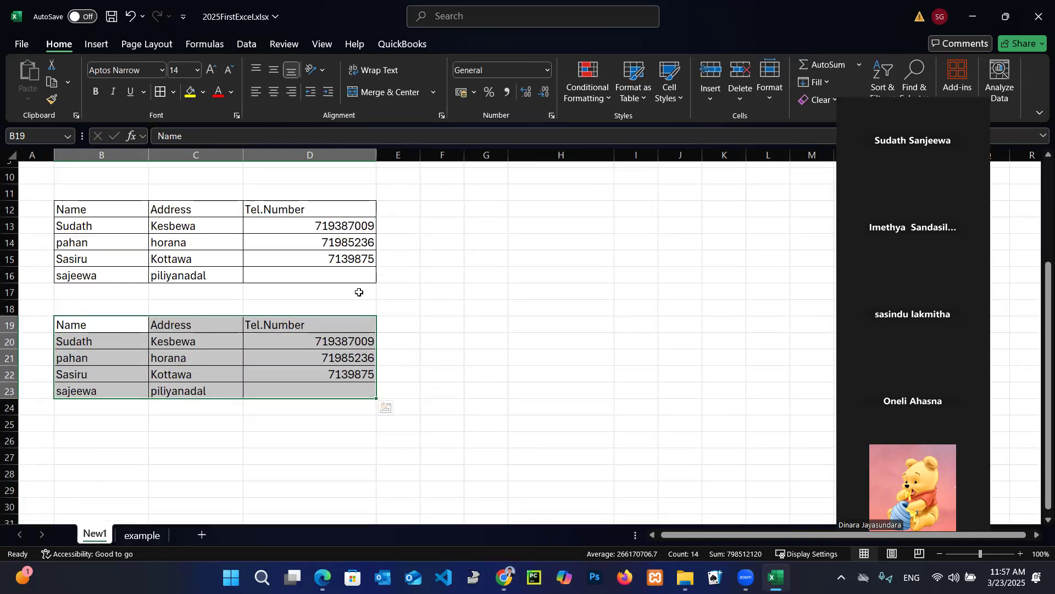
scroll(359, 292, up, 2)
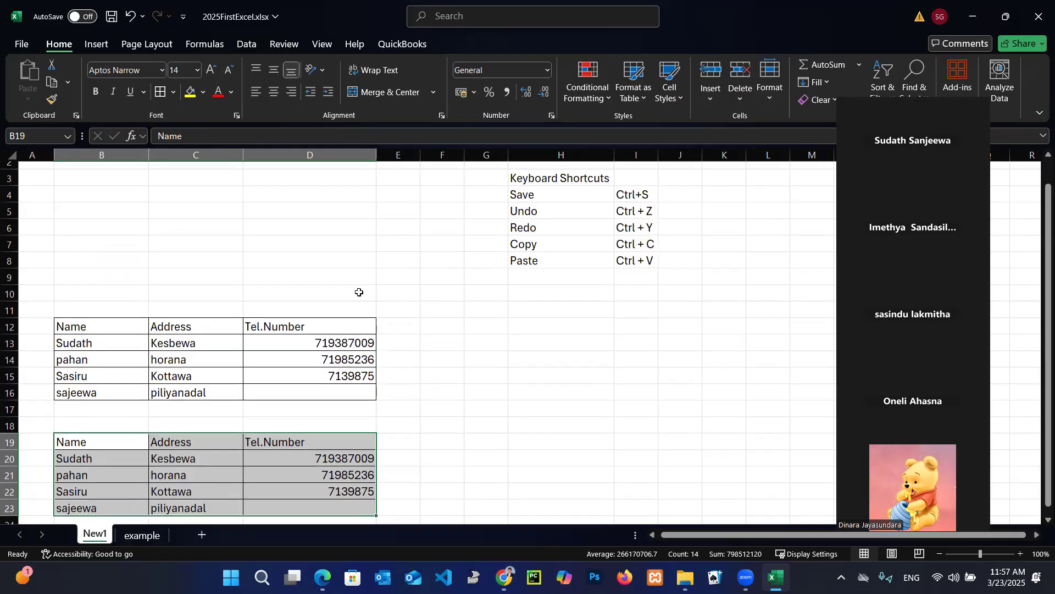
key(ctrl+z)
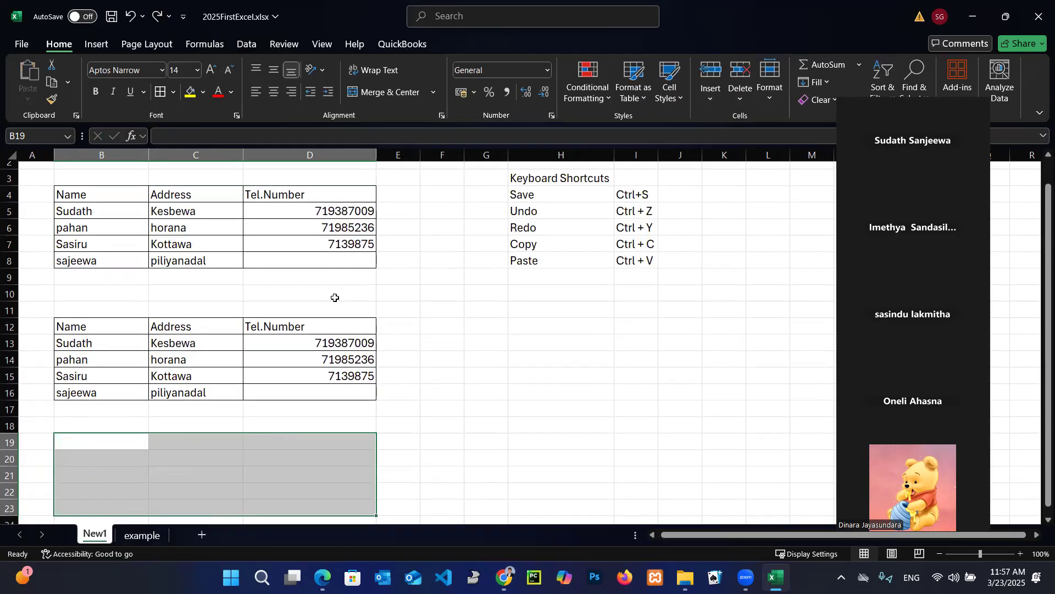
click(85, 194)
drag(85, 193, 331, 257)
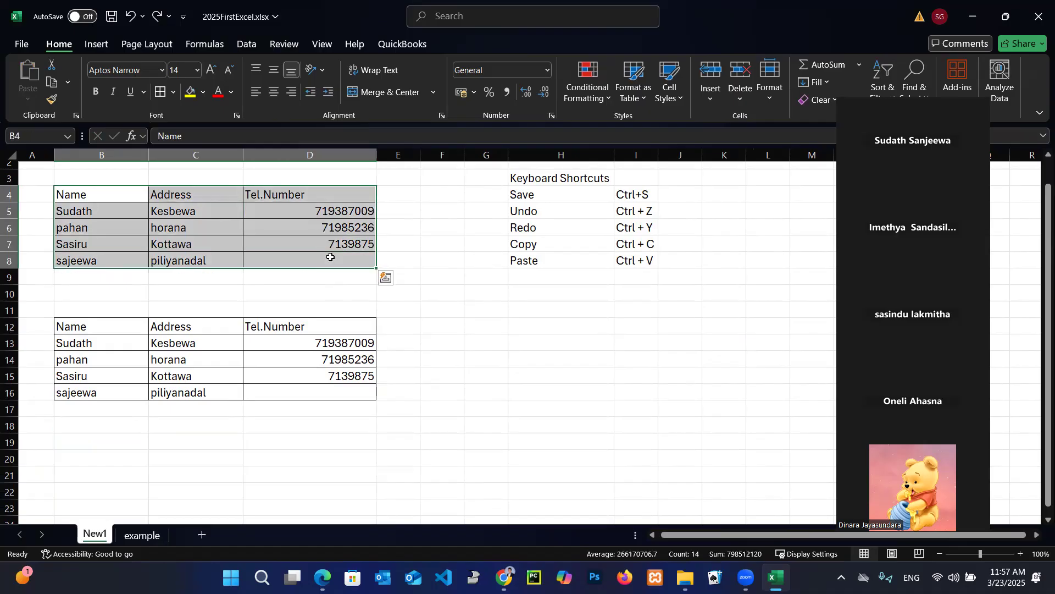
key(ctrl+c)
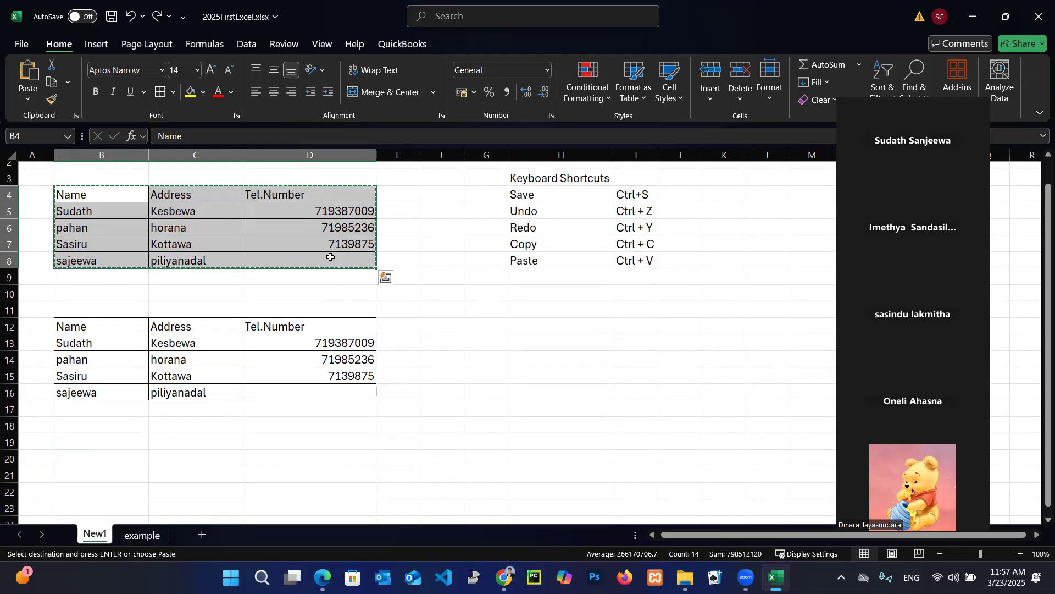
scroll(331, 257, down, 1)
scroll(330, 256, down, 1)
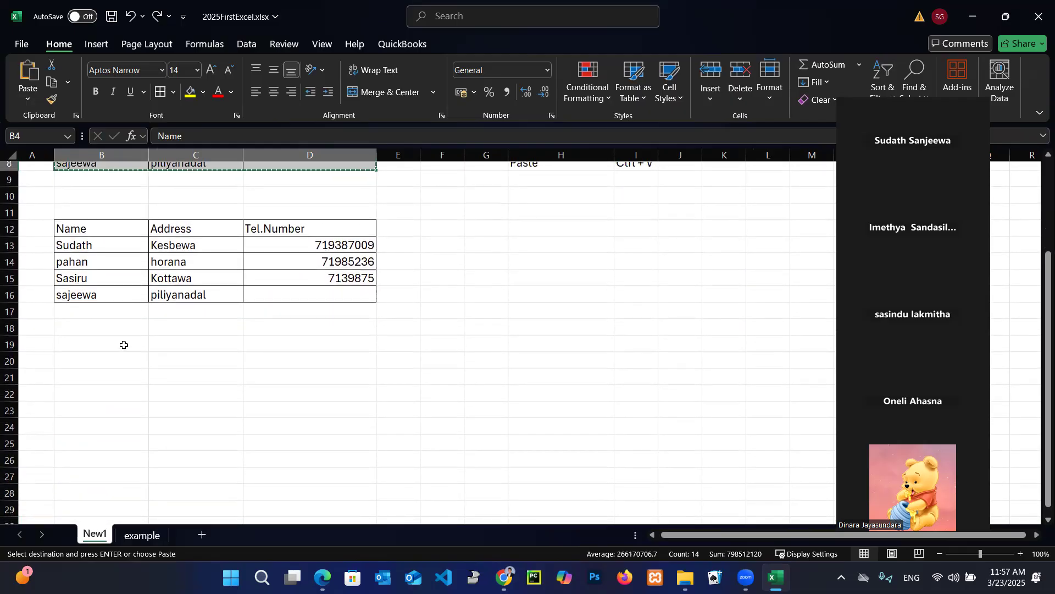
click(93, 347)
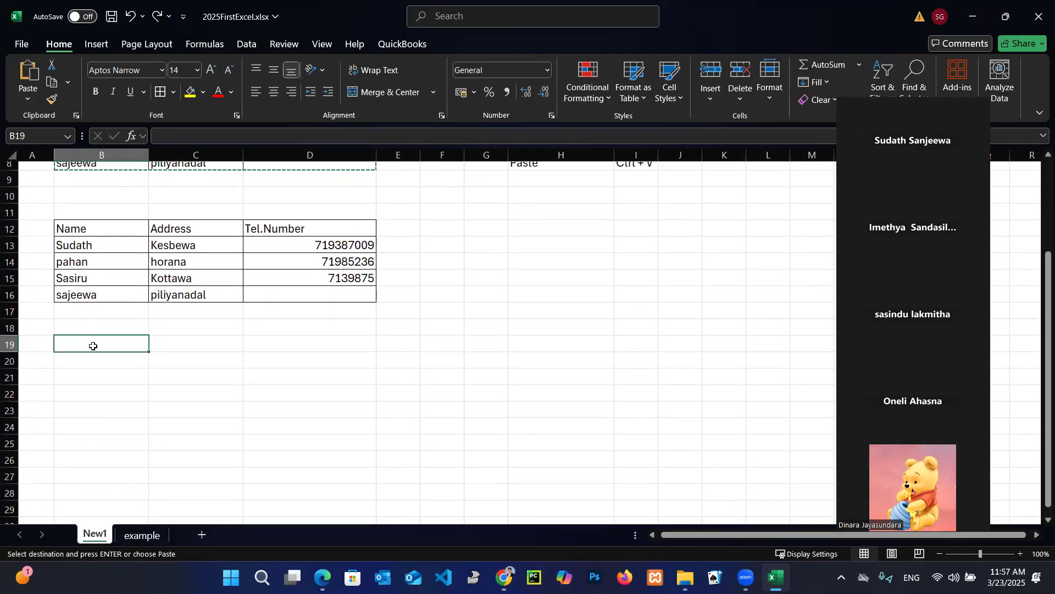
key(Return)
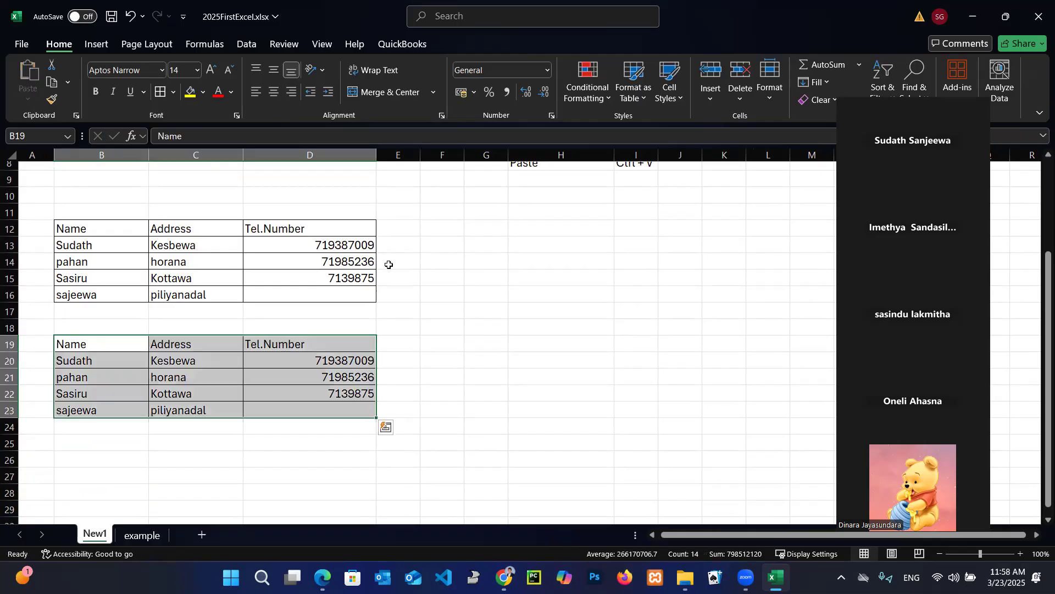
scroll(389, 264, up, 2)
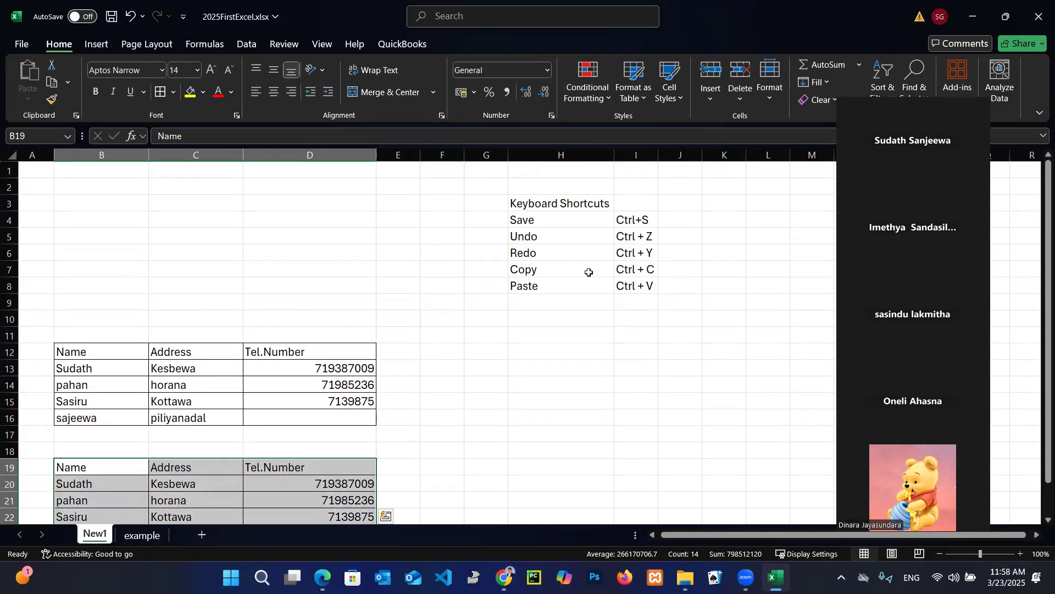
Add Cut with Ctrl + X in H9:I9 and save the workbook.
click(573, 308)
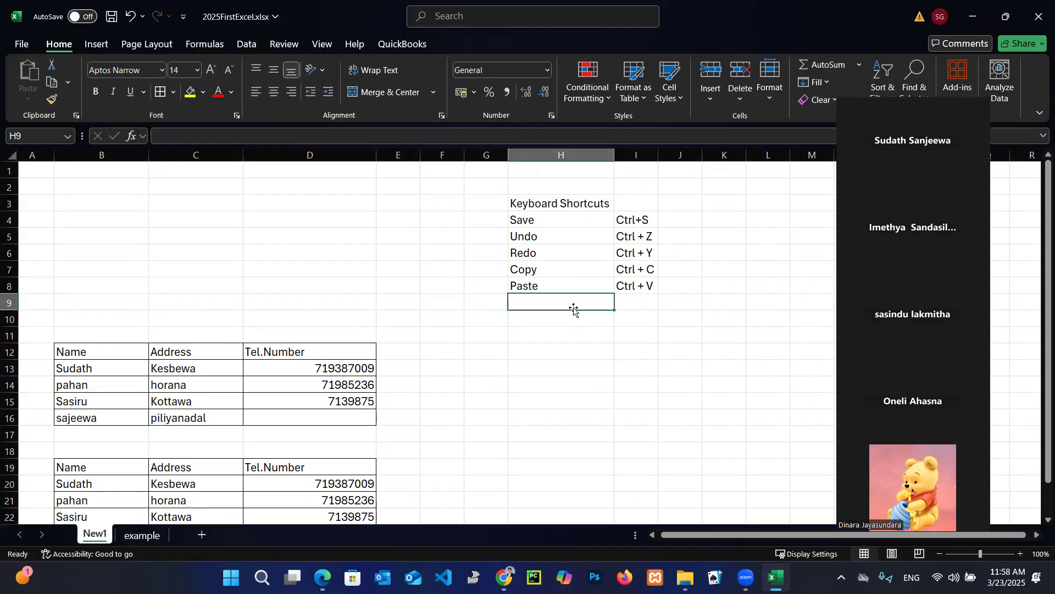
text(Cut)
key(Tab)
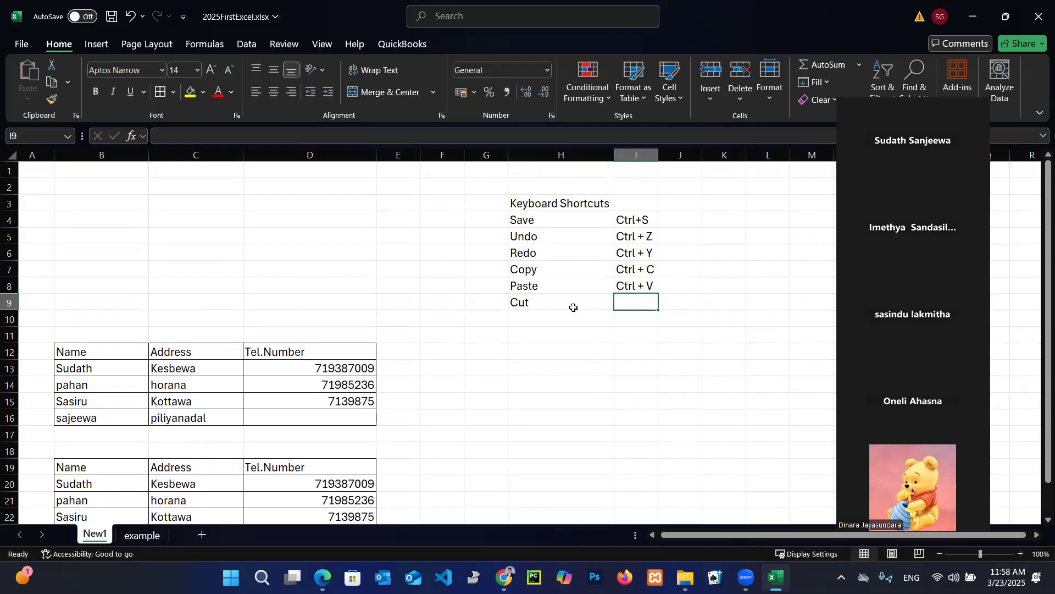
text(Ctrl )
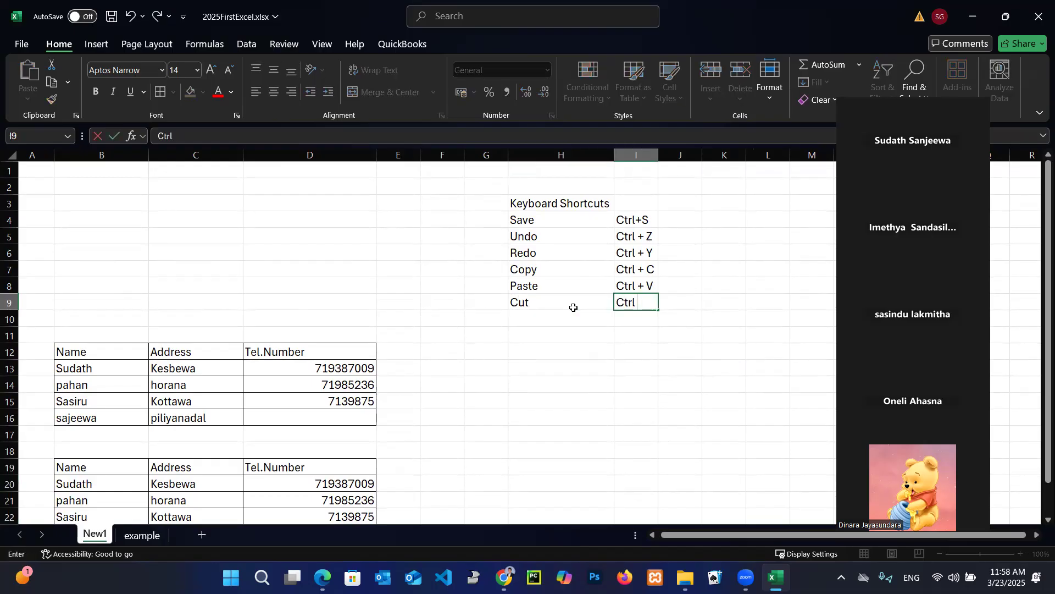
text(+ X)
key(Return)
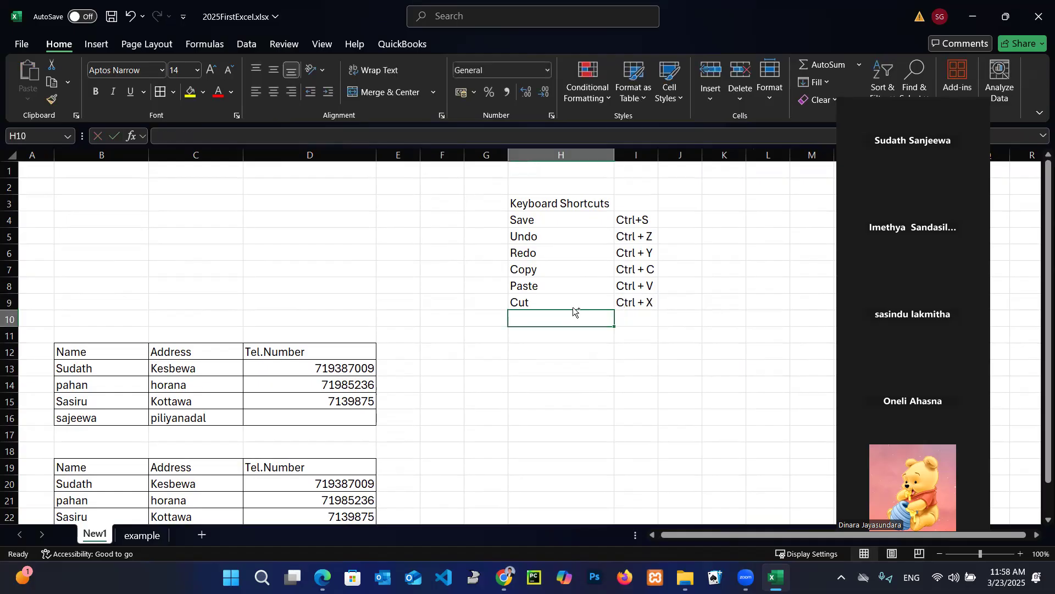
key(ctrl+s)
scroll(562, 371, down, 2)
scroll(562, 364, up, 1)
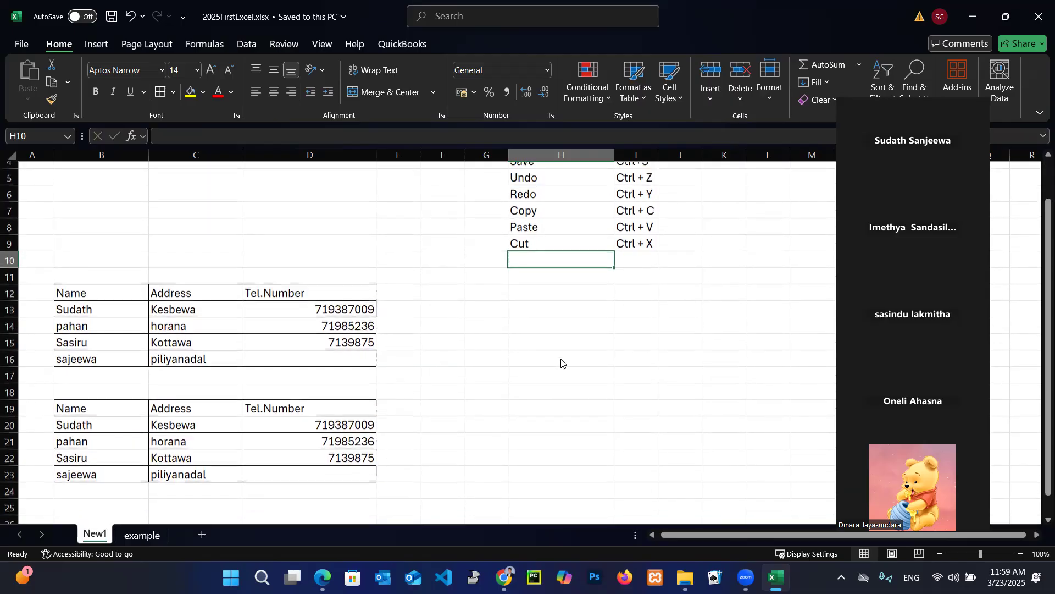
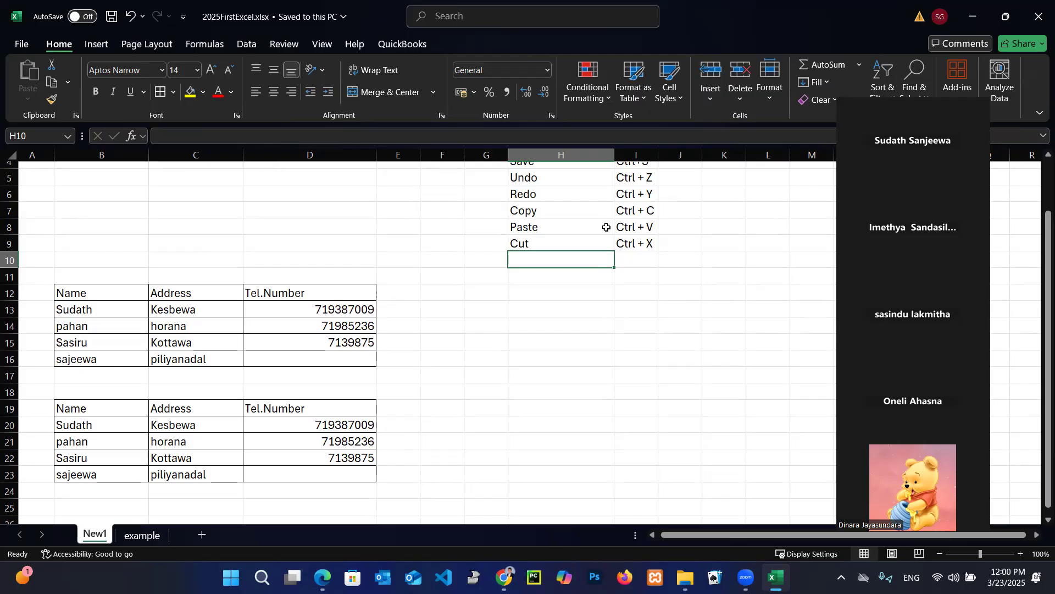
Look over the shortcuts list, selecting it and clicking empty cells around it.
scroll(607, 227, up, 1)
drag(527, 215, 647, 295)
click(649, 334)
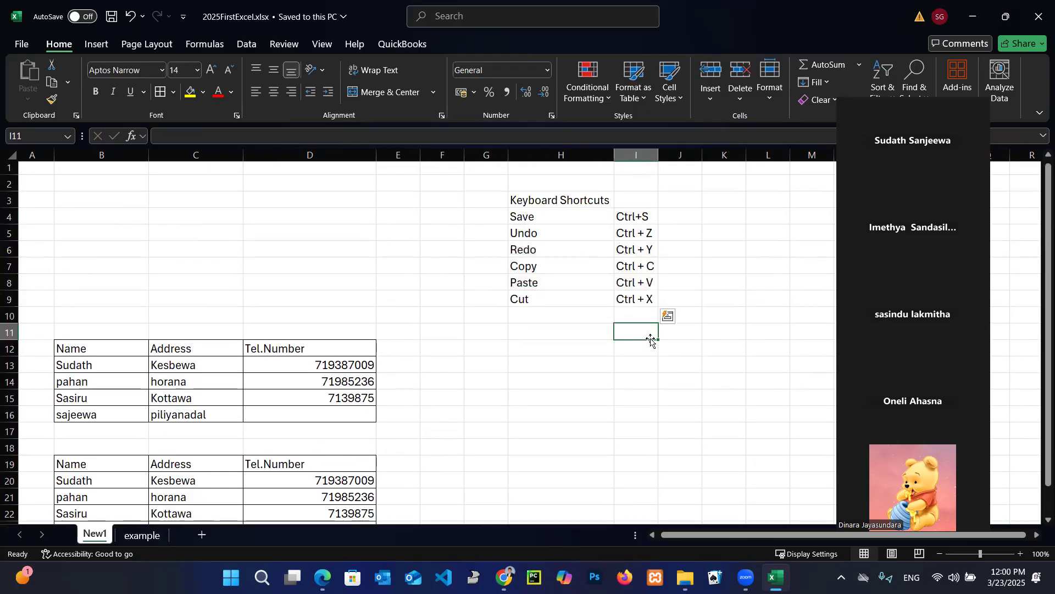
scroll(644, 310, down, 1)
scroll(645, 310, down, 2)
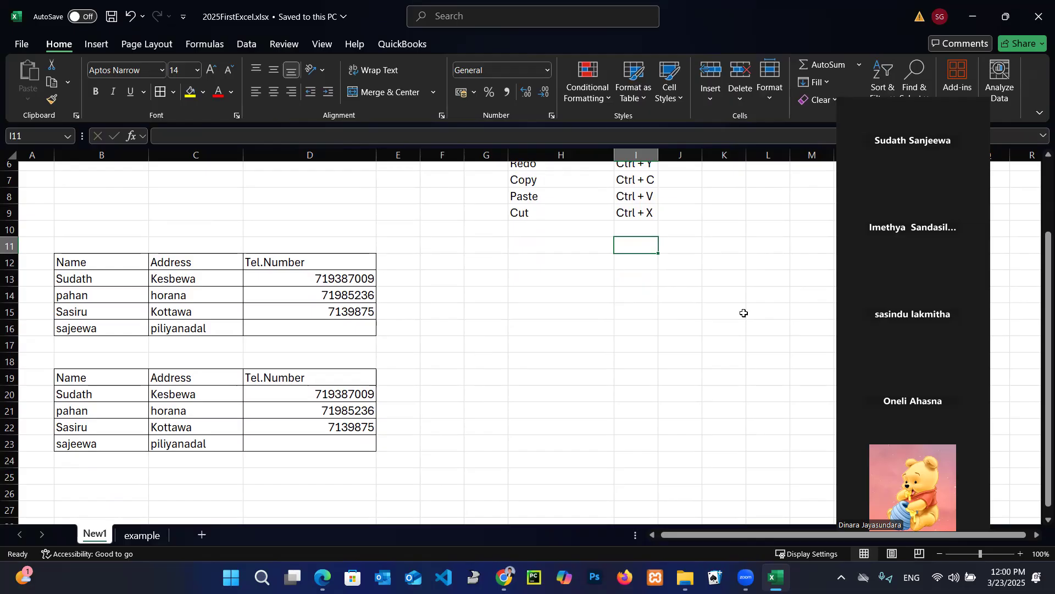
click(690, 263)
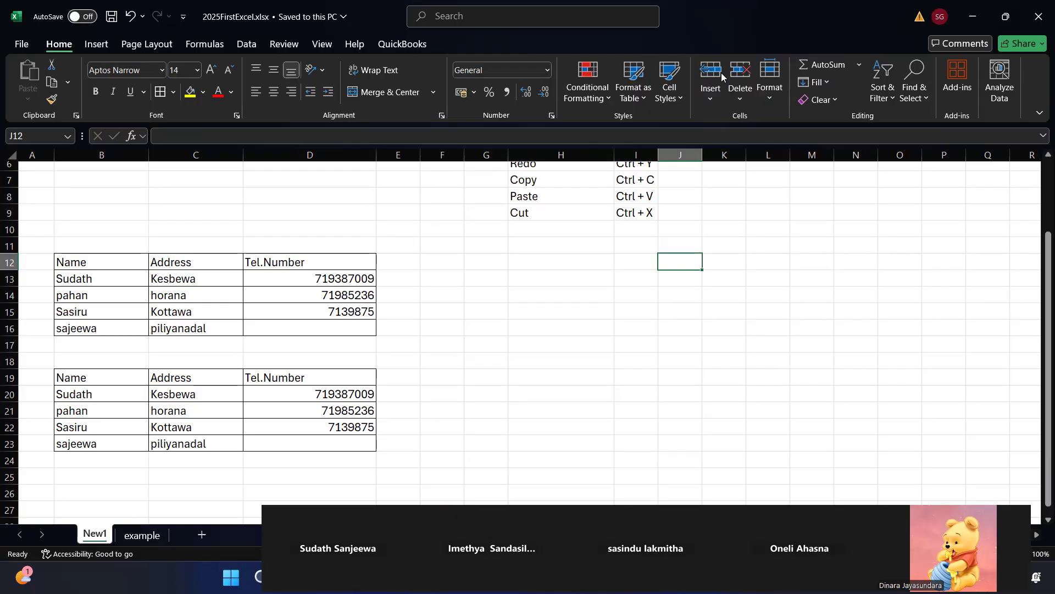
click(621, 368)
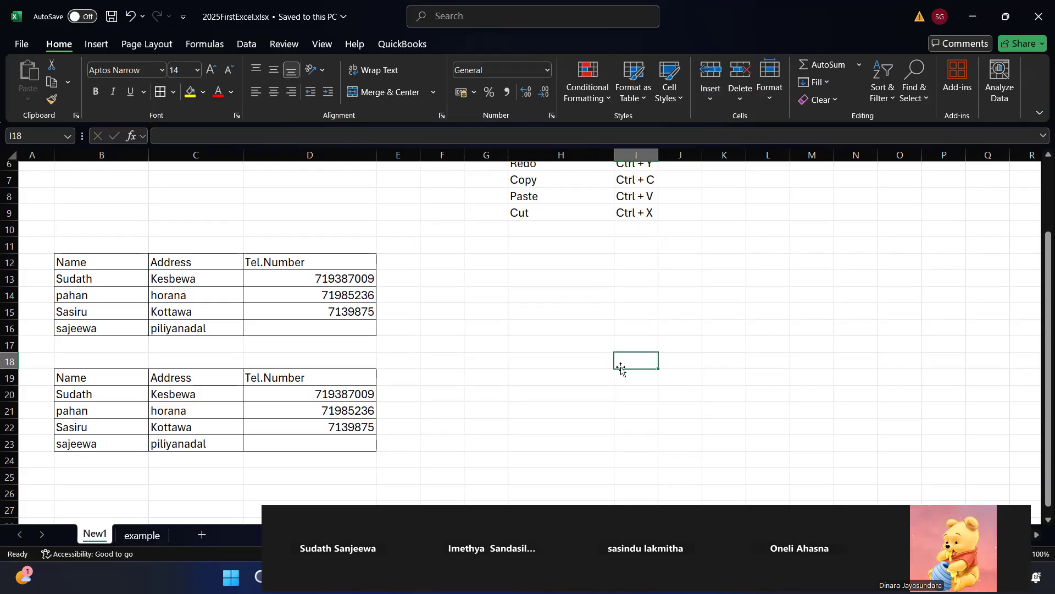
scroll(621, 368, up, 2)
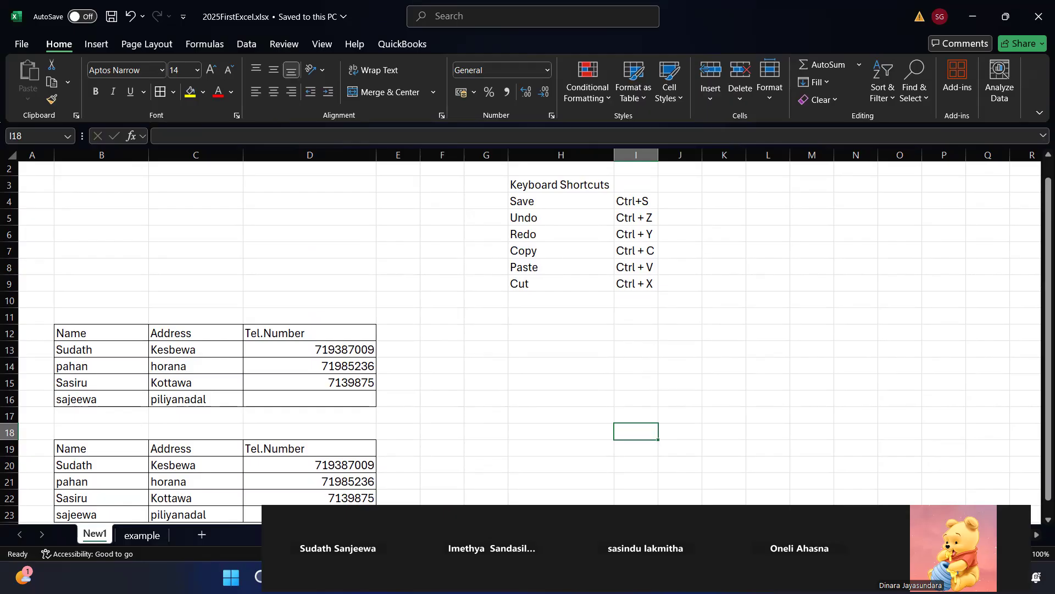
click(448, 271)
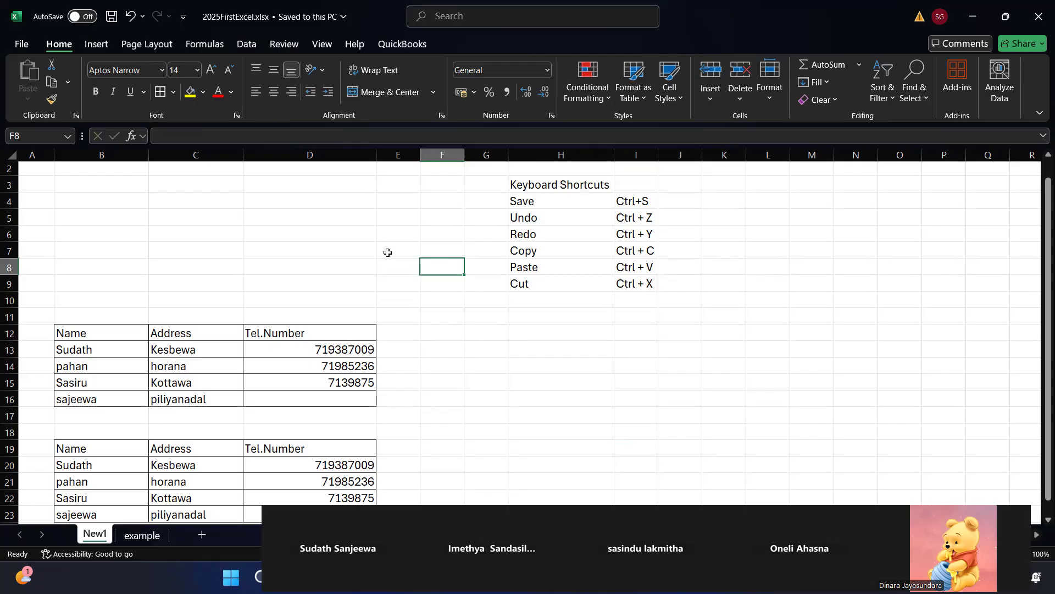
Edit the Save entry in I4 so it reads 'Ctrl + S' with spaces.
click(517, 201)
drag(602, 244, 626, 284)
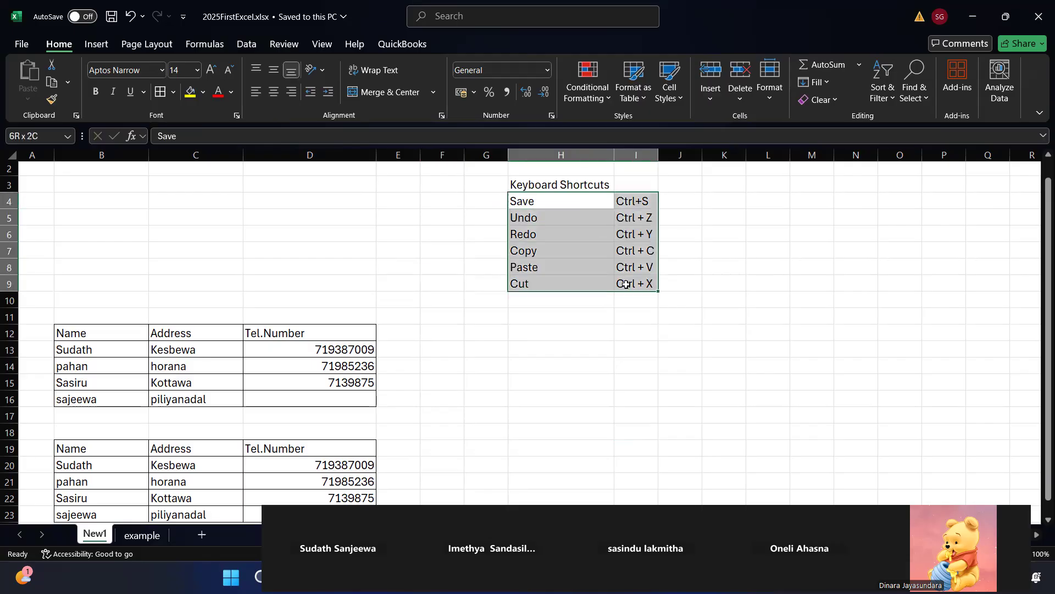
click(567, 311)
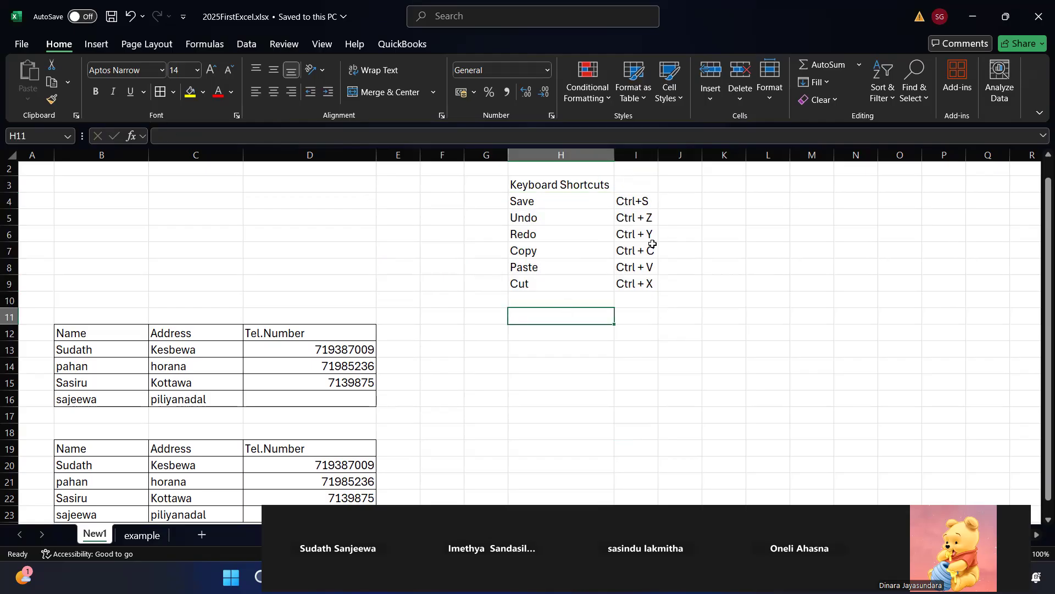
double_click(637, 201)
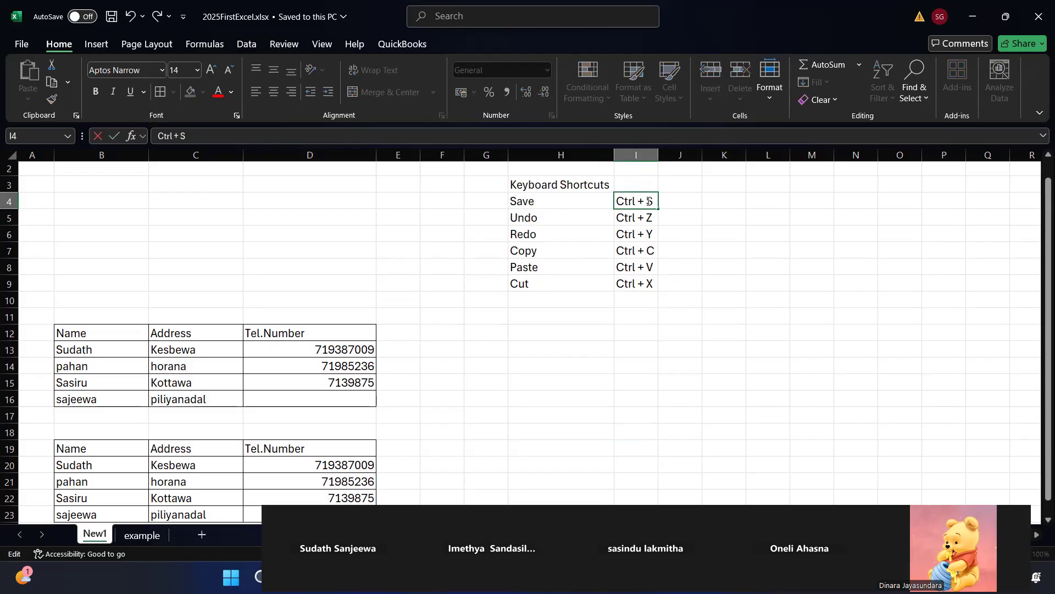
click(685, 316)
key(ctrl+s)
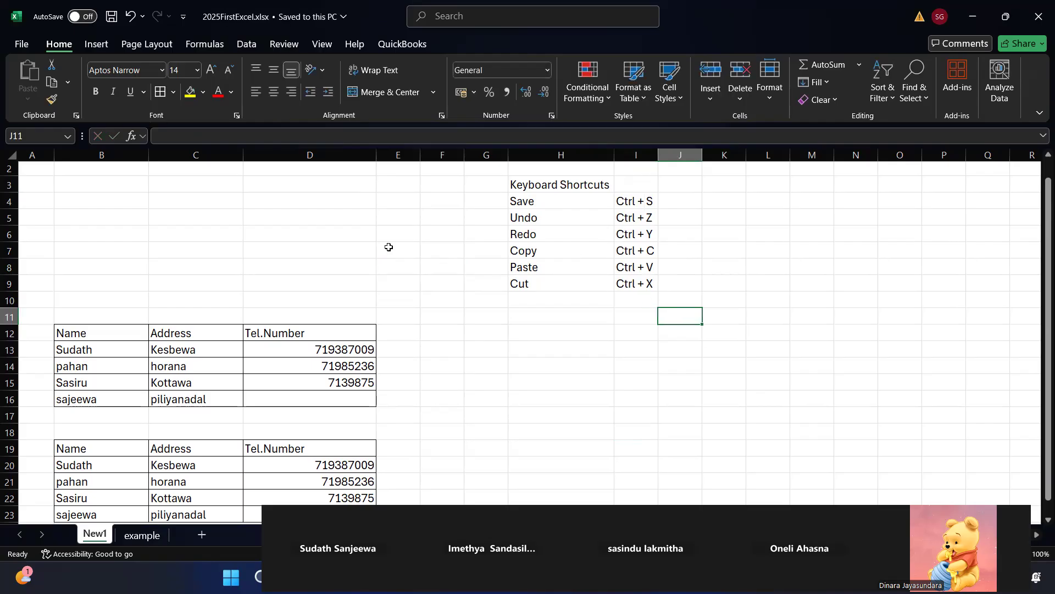
click(358, 263)
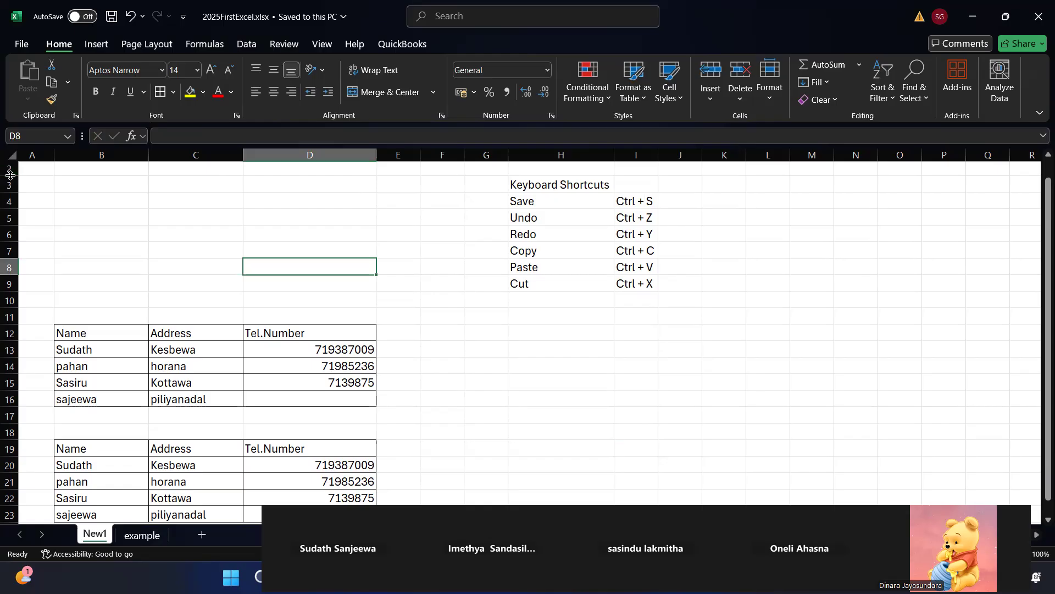
scroll(10, 175, up, 1)
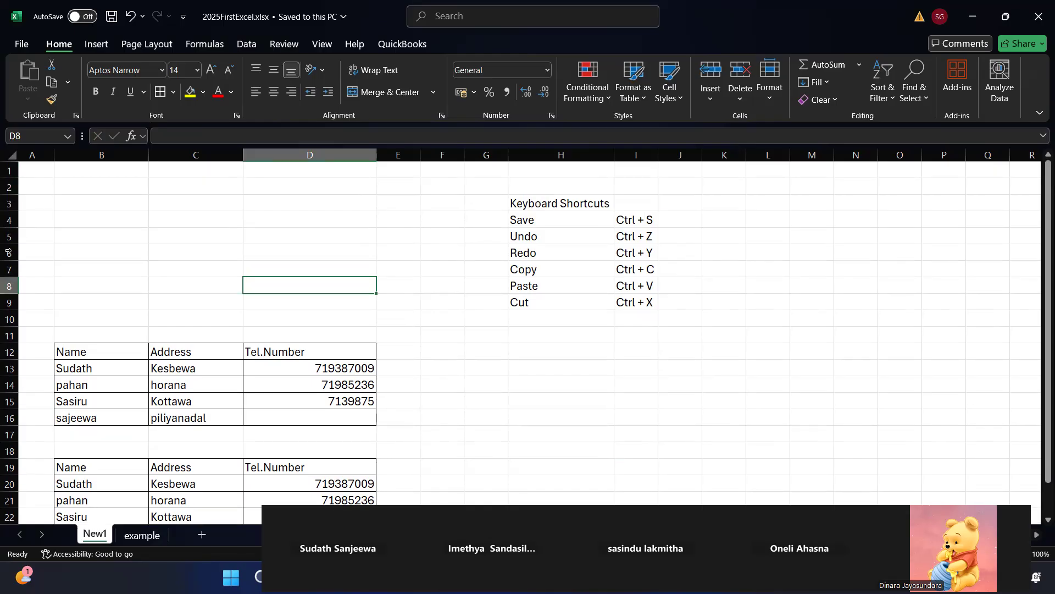
click(12, 203)
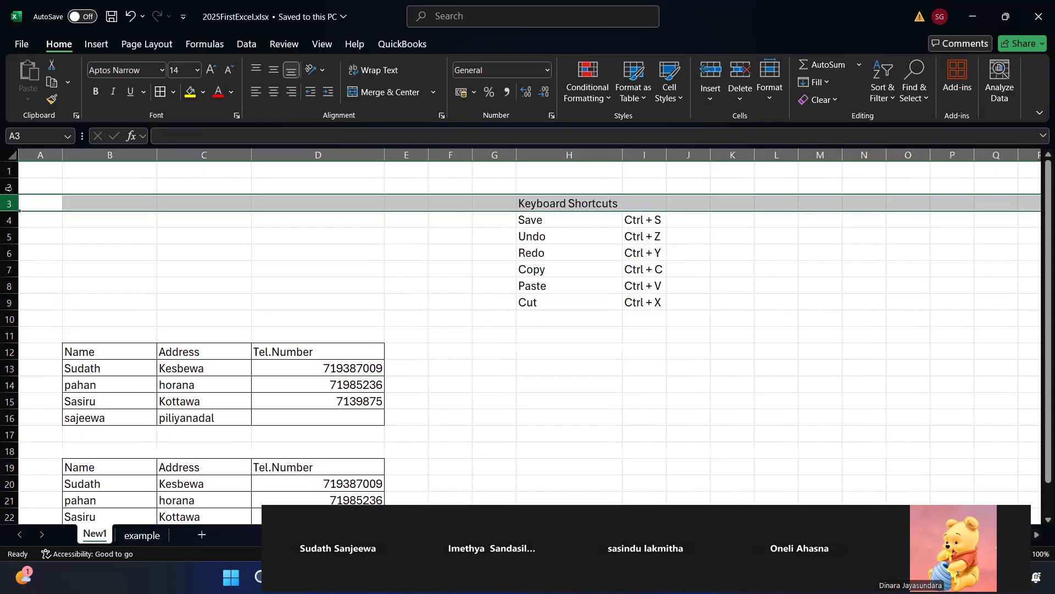
click(8, 220)
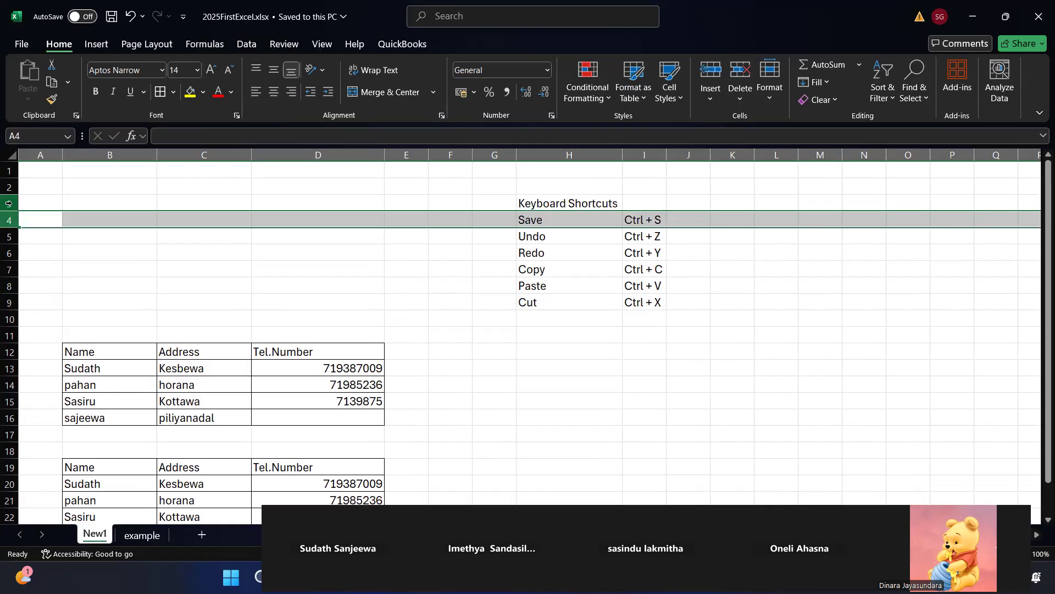
click(9, 203)
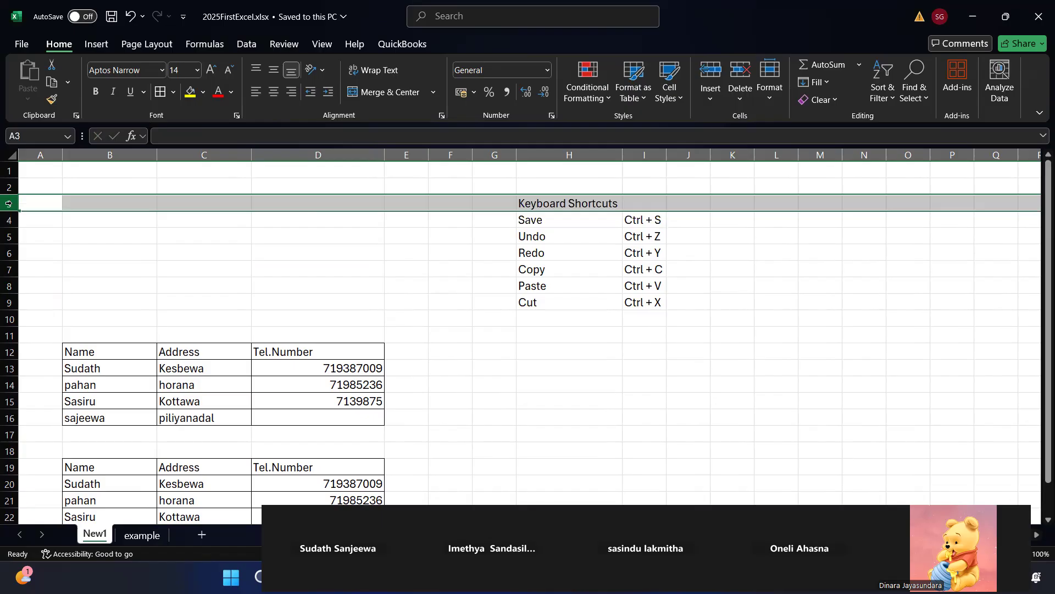
click(8, 188)
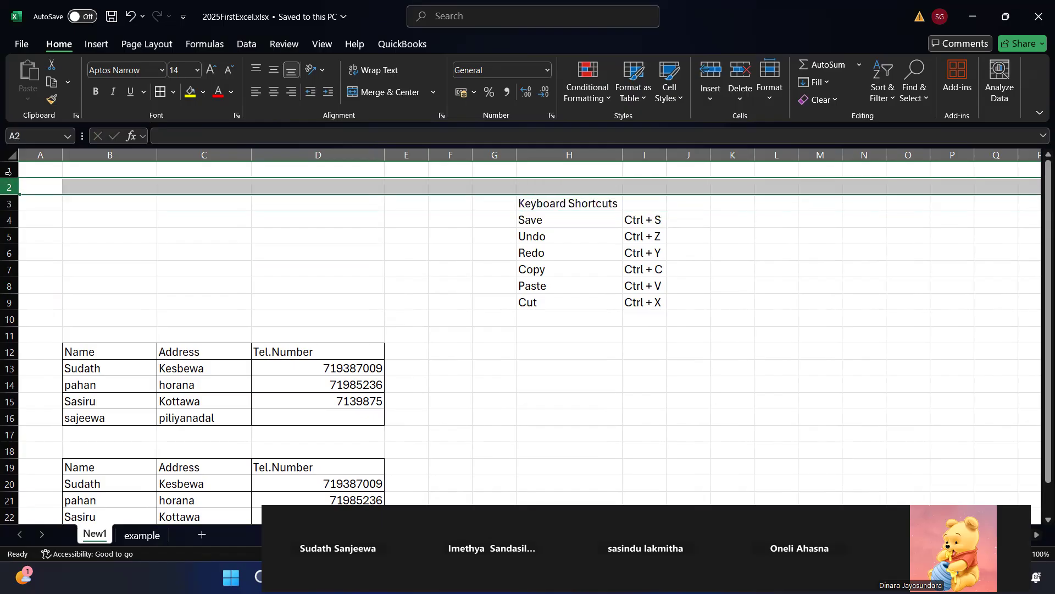
click(8, 172)
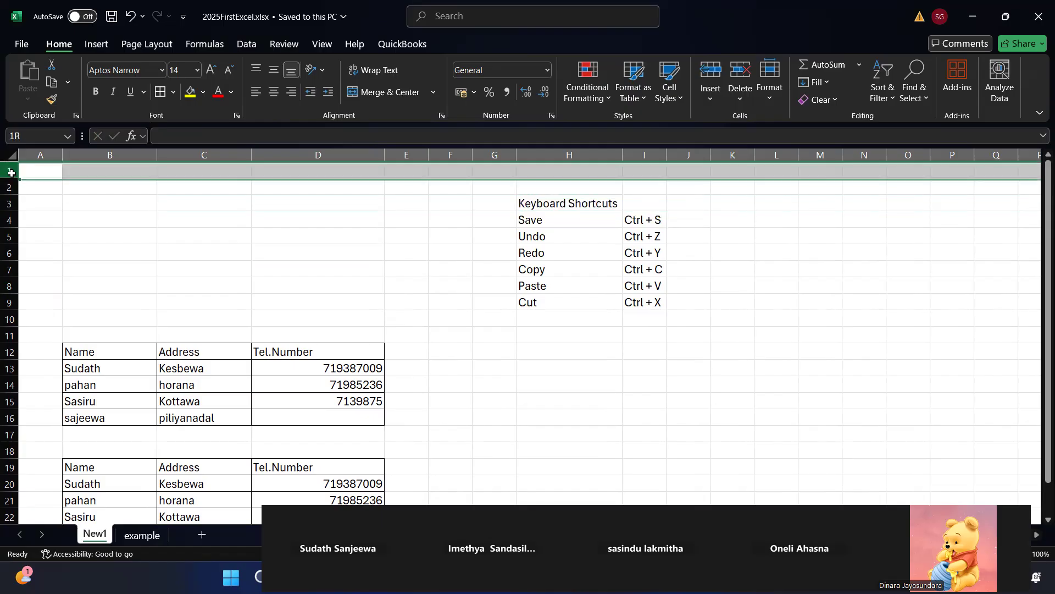
click(10, 216)
click(9, 236)
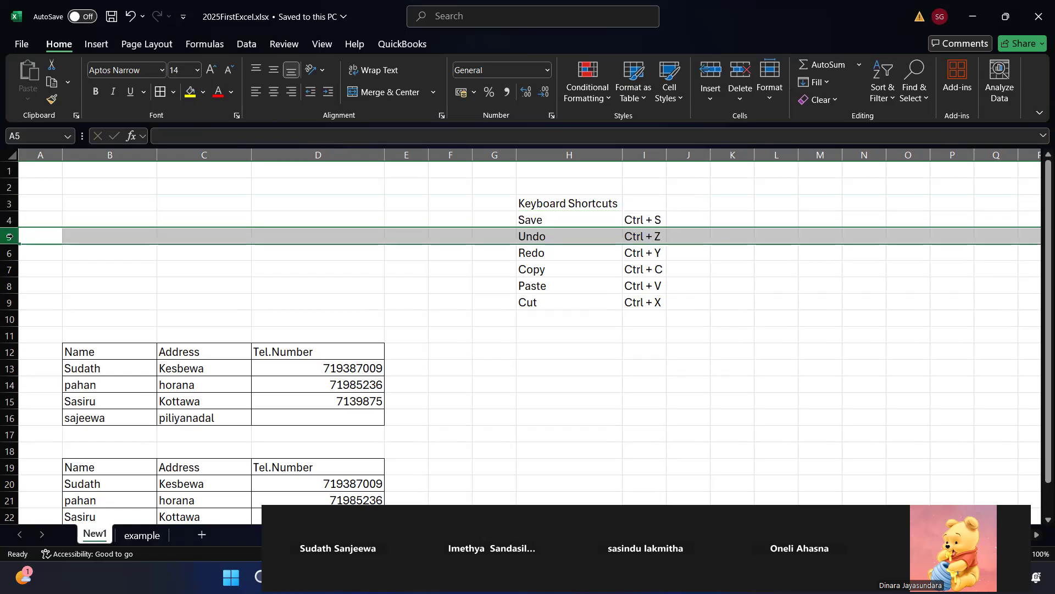
click(9, 253)
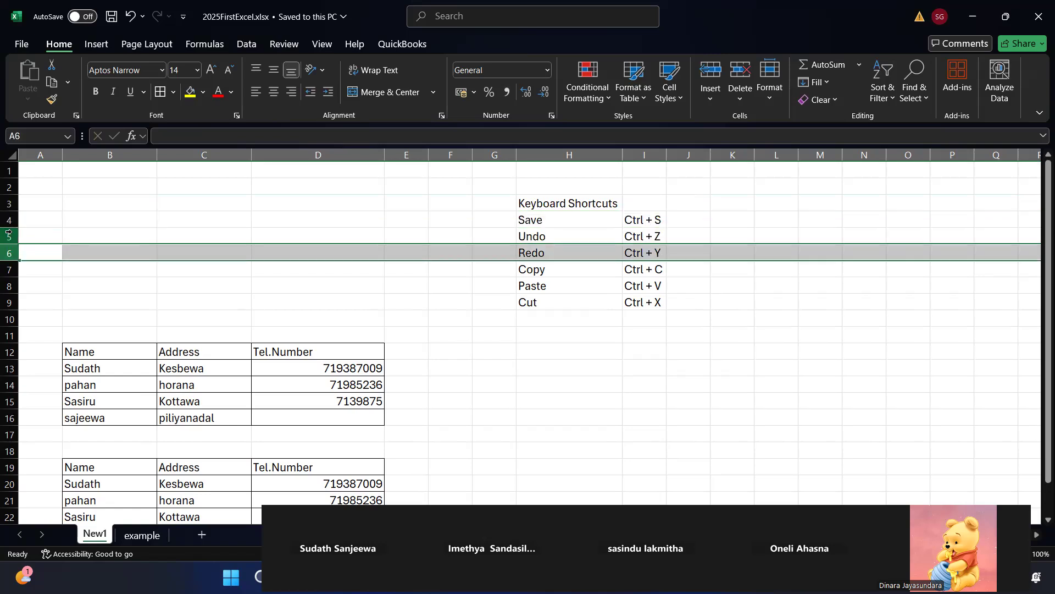
click(9, 234)
click(9, 171)
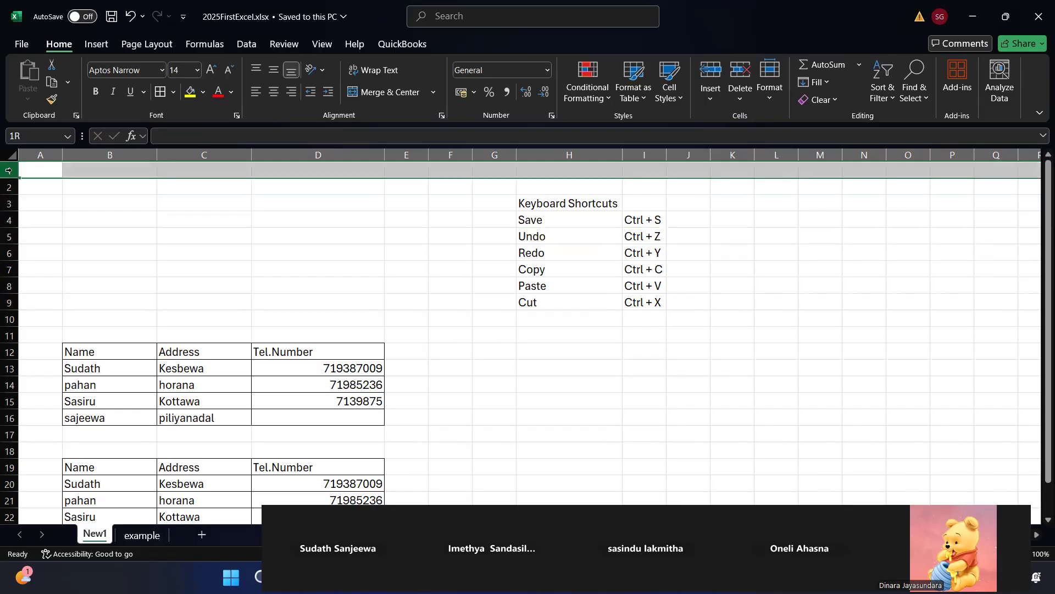
click(7, 187)
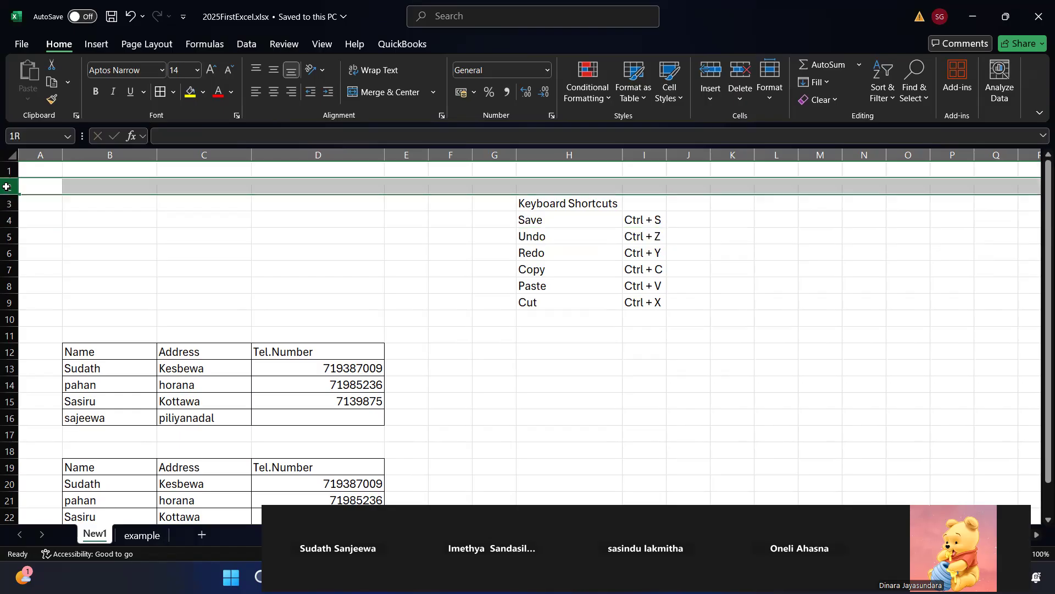
click(7, 204)
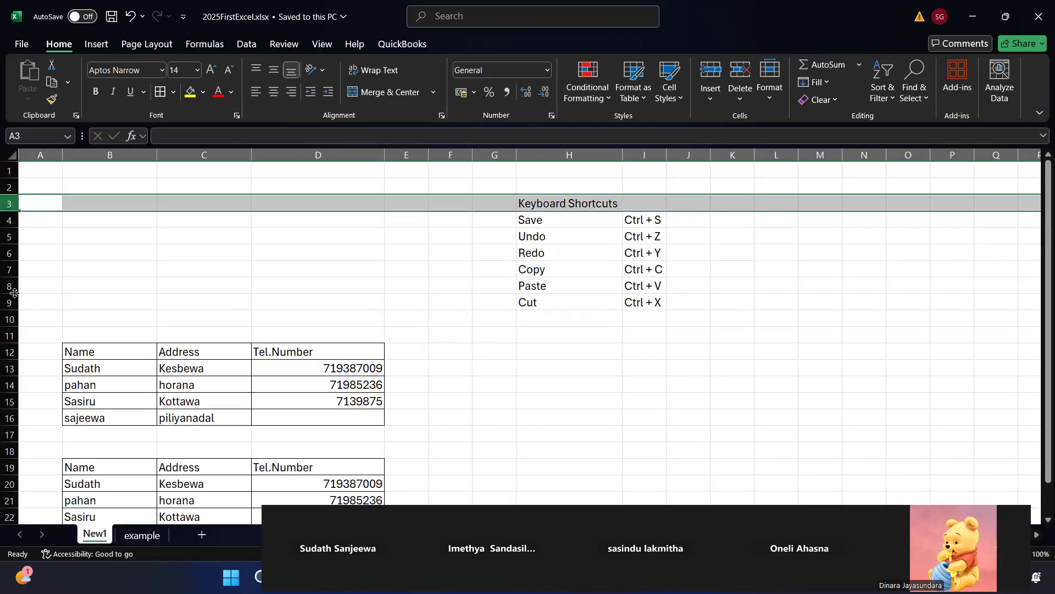
click(9, 319)
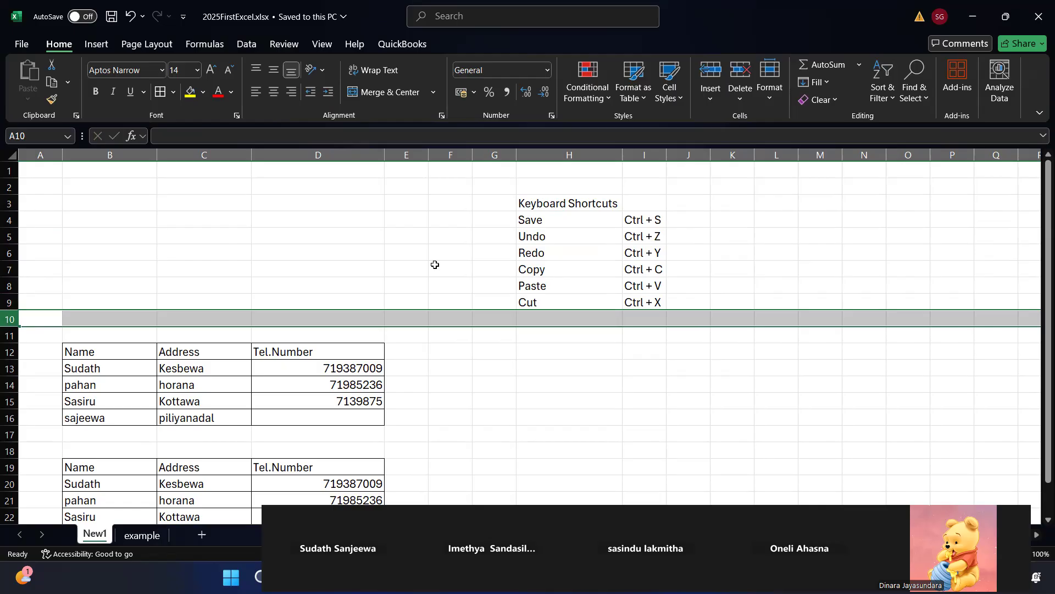
click(45, 156)
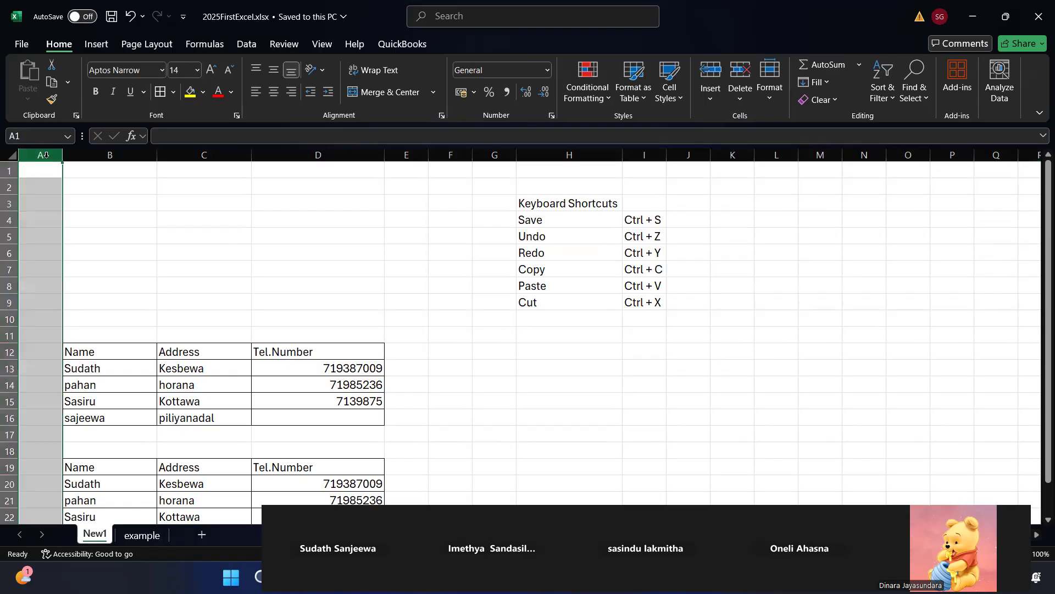
click(87, 154)
drag(87, 149, 230, 148)
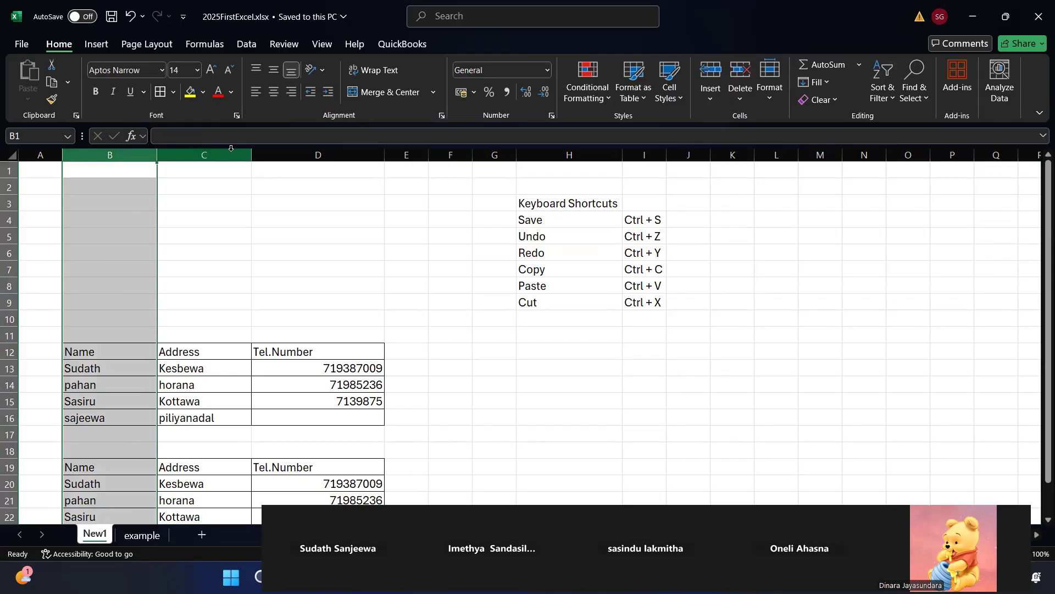
click(51, 155)
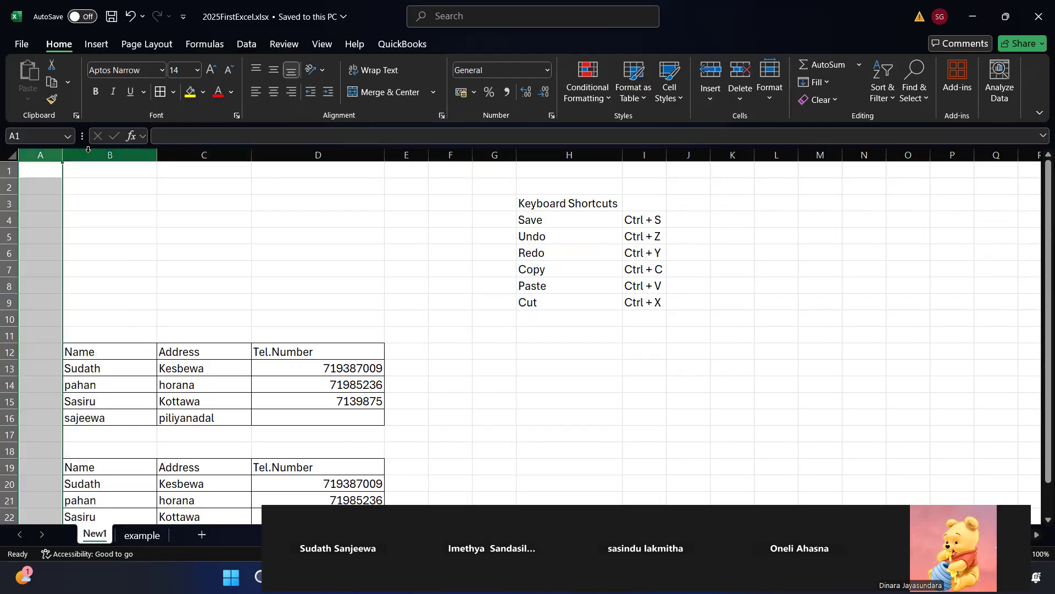
click(104, 153)
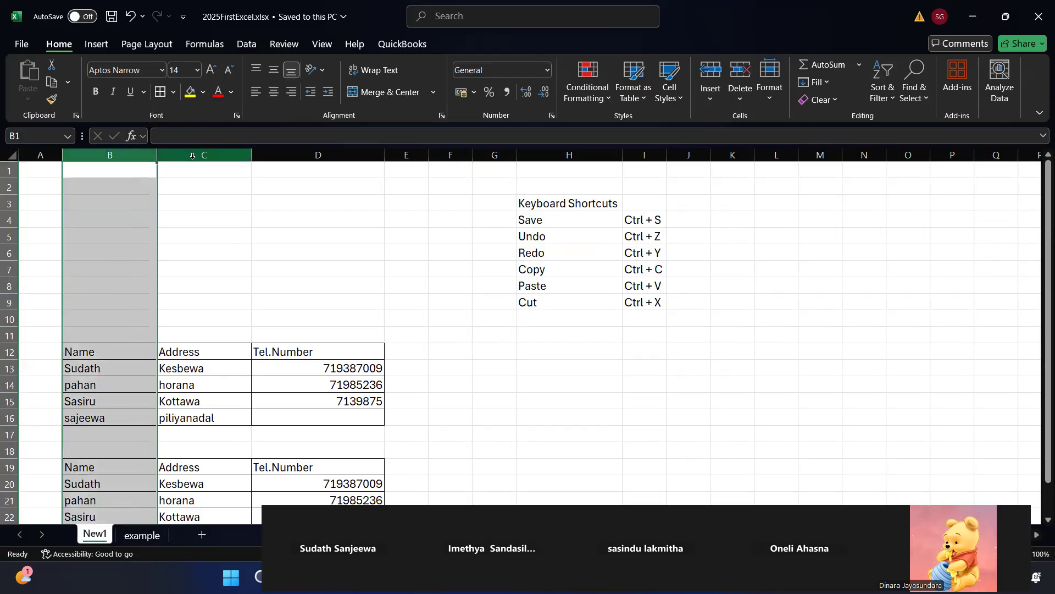
click(193, 156)
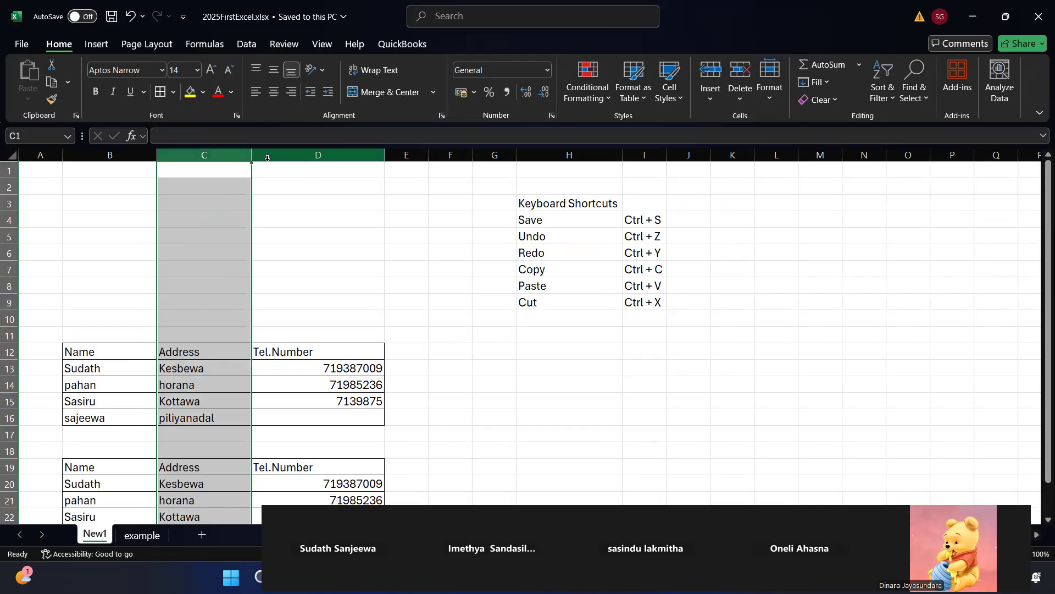
click(267, 158)
click(396, 150)
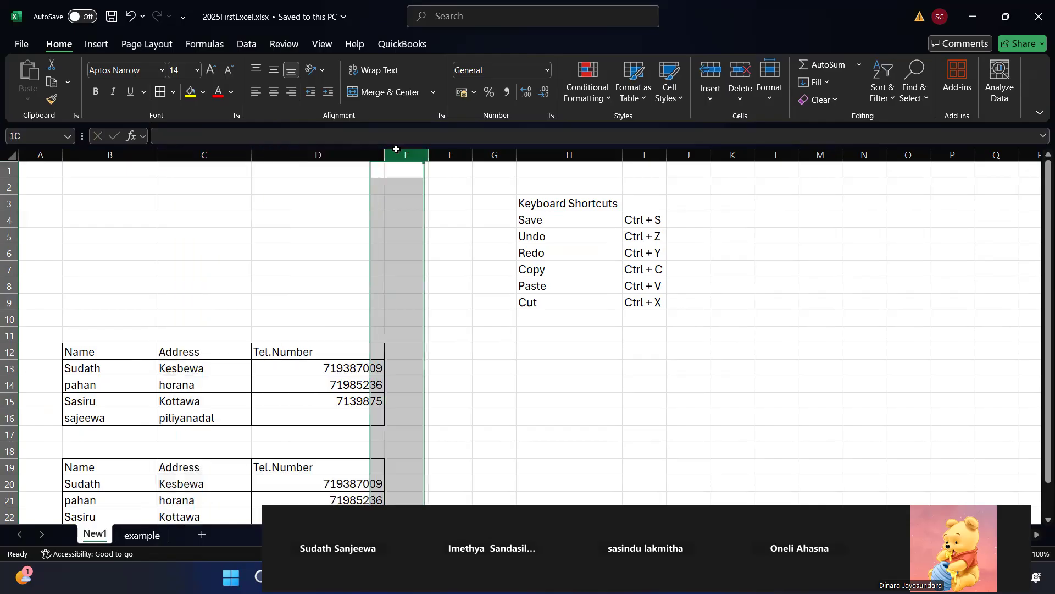
click(51, 153)
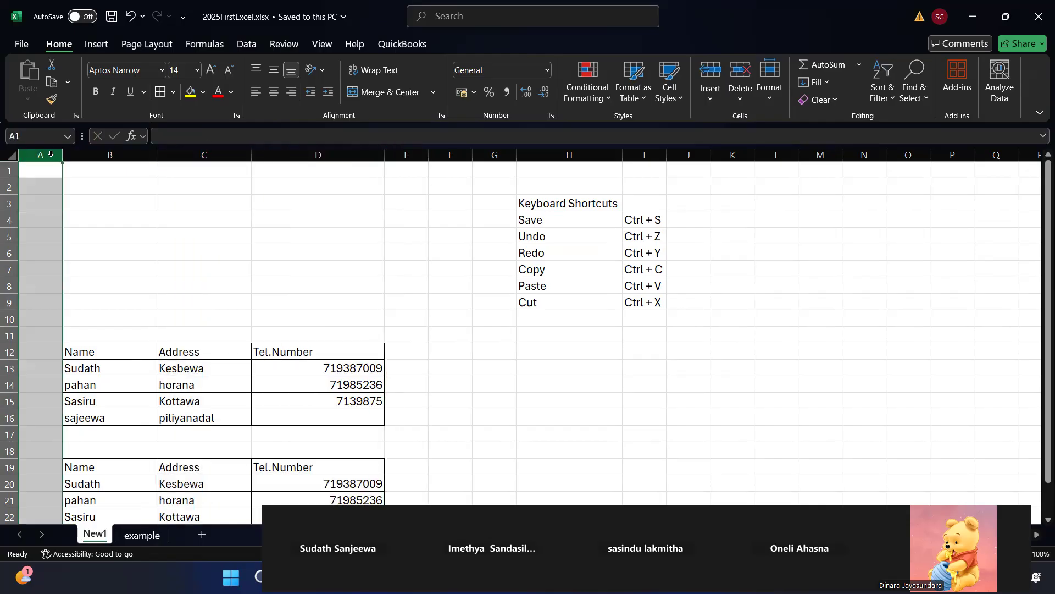
click(8, 170)
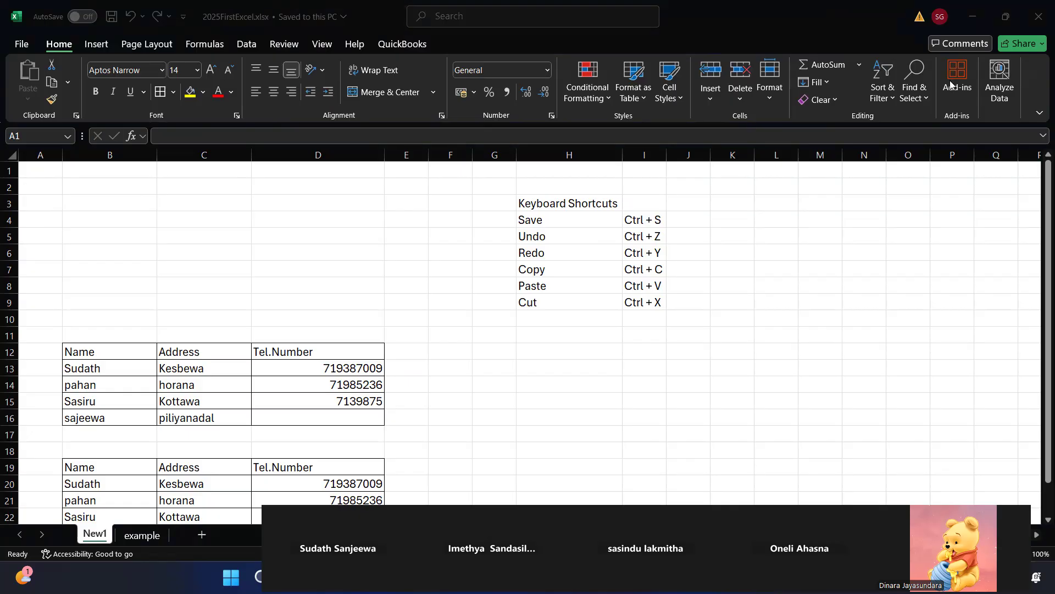
click(41, 155)
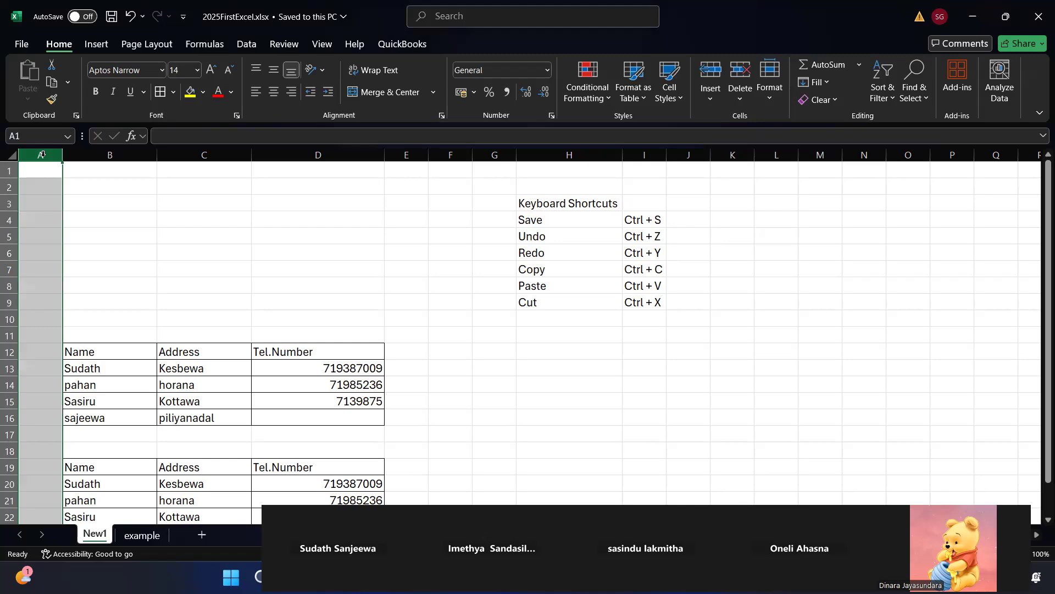
click(91, 156)
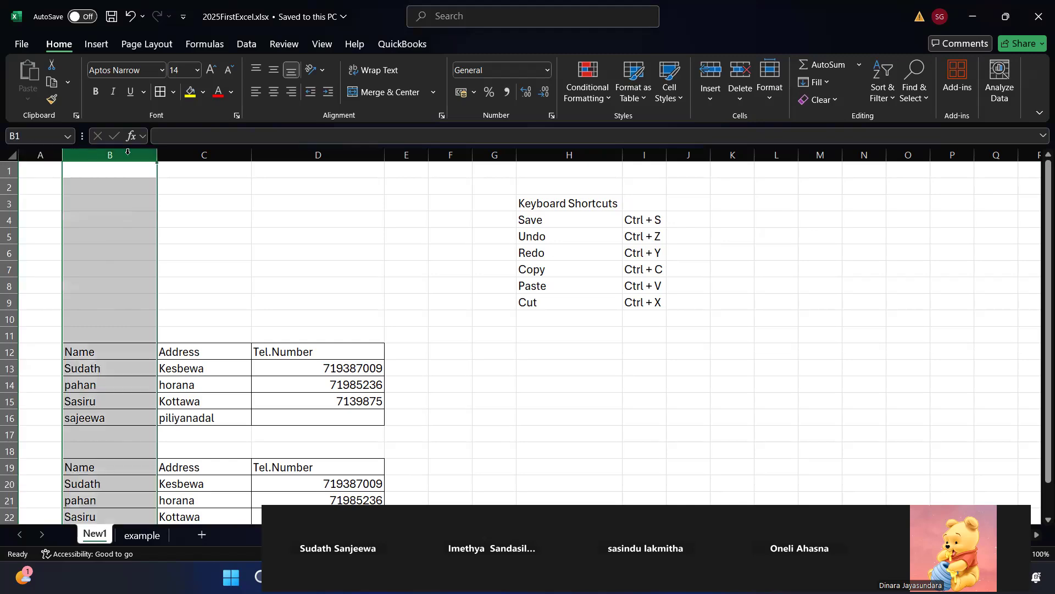
click(182, 155)
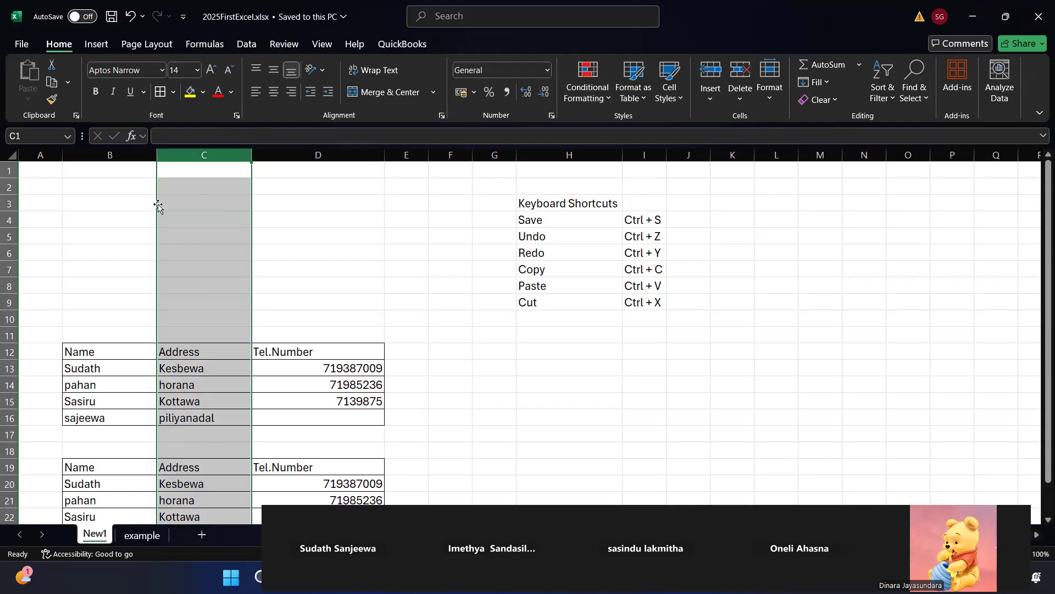
click(9, 203)
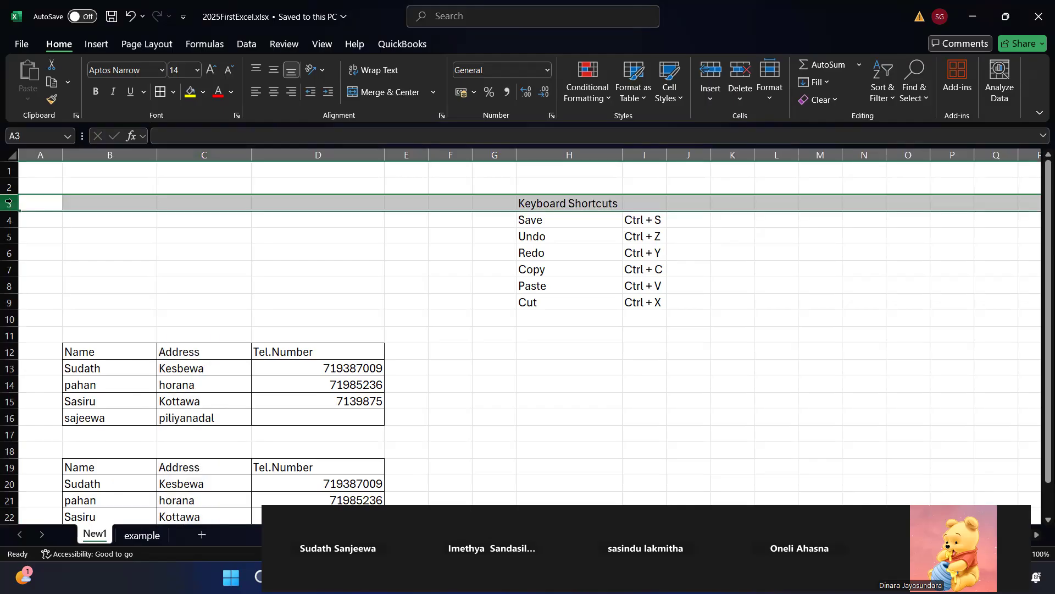
click(8, 236)
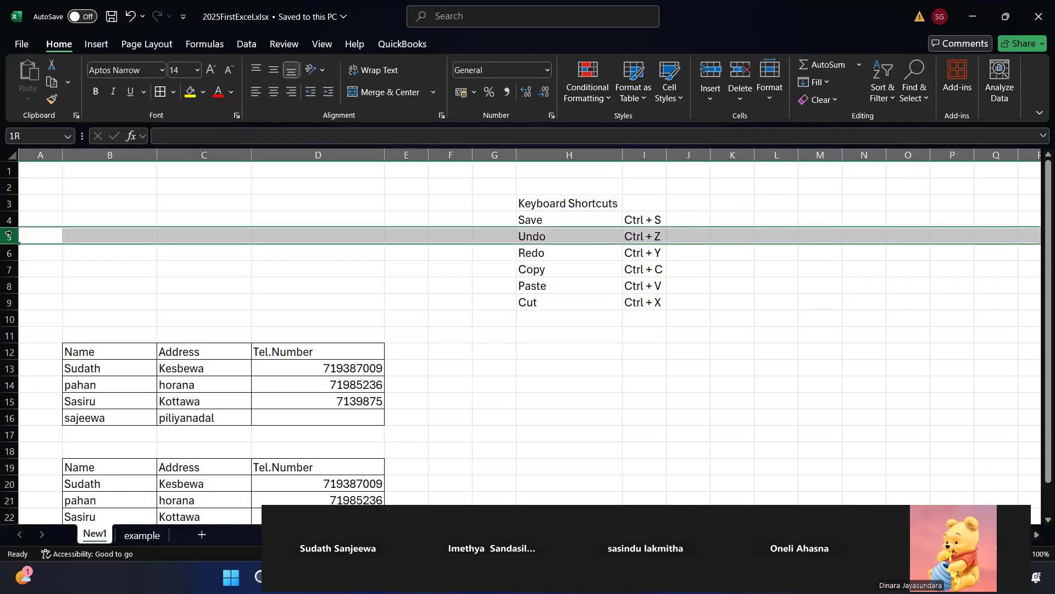
click(8, 203)
click(123, 154)
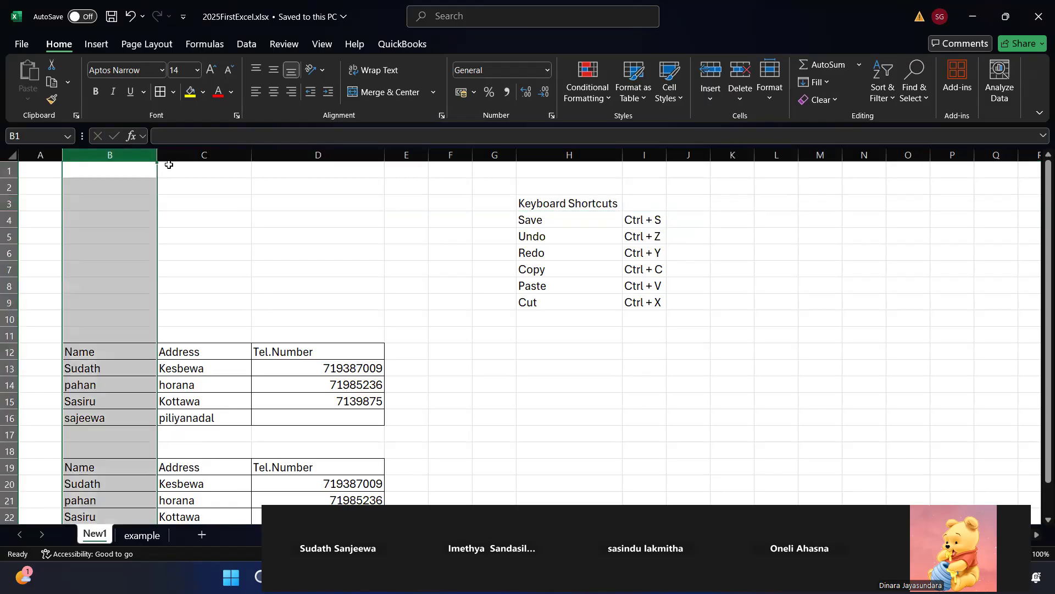
click(9, 220)
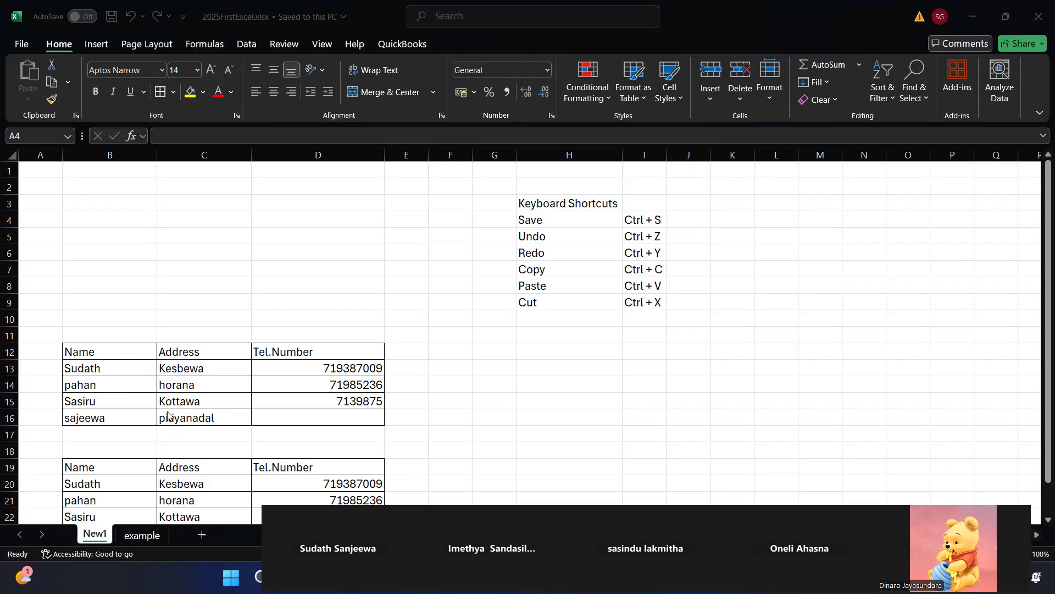
Fill the entire row 10 with light orange.
key(shift+space)
click(9, 285)
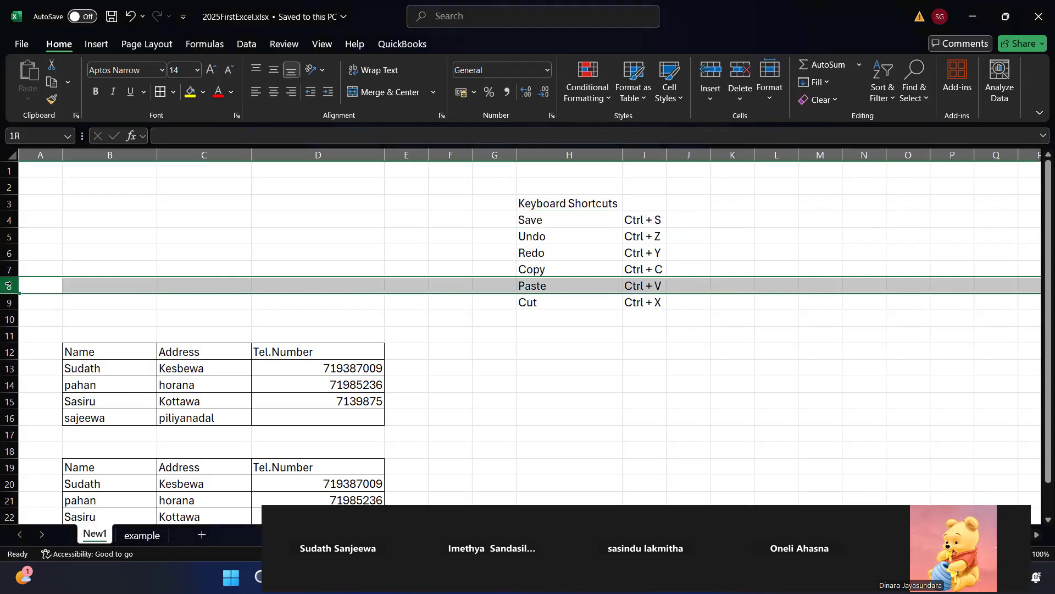
click(9, 318)
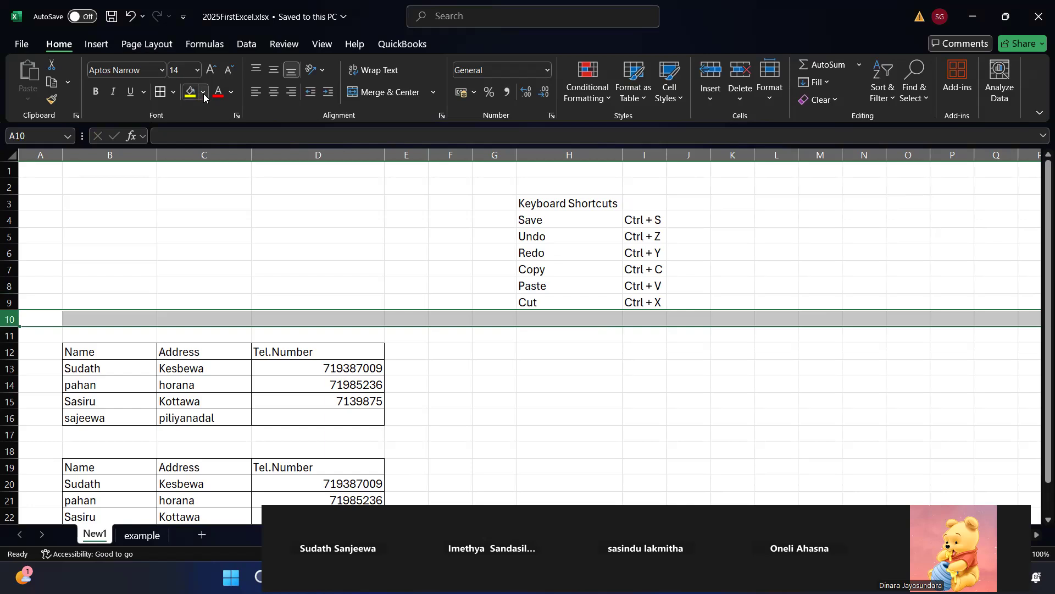
click(204, 93)
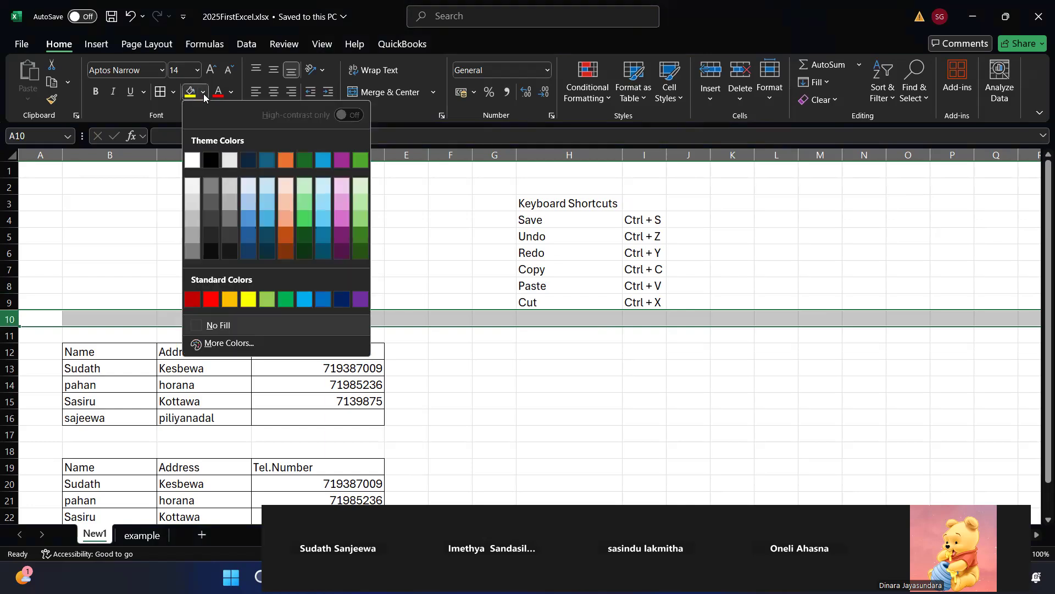
click(284, 219)
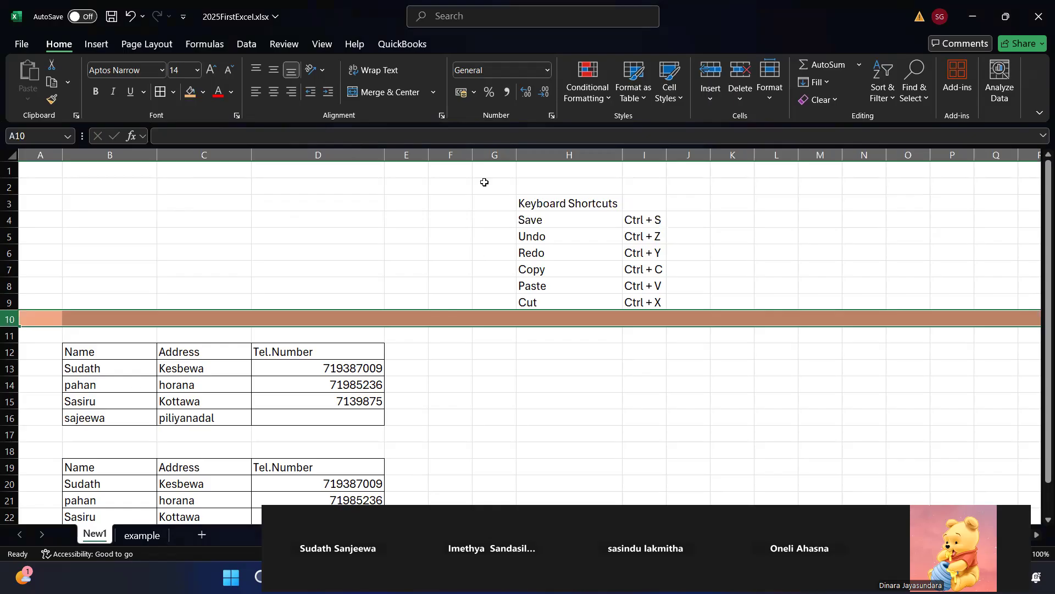
Select column F, ready to give it a fill colour.
click(494, 154)
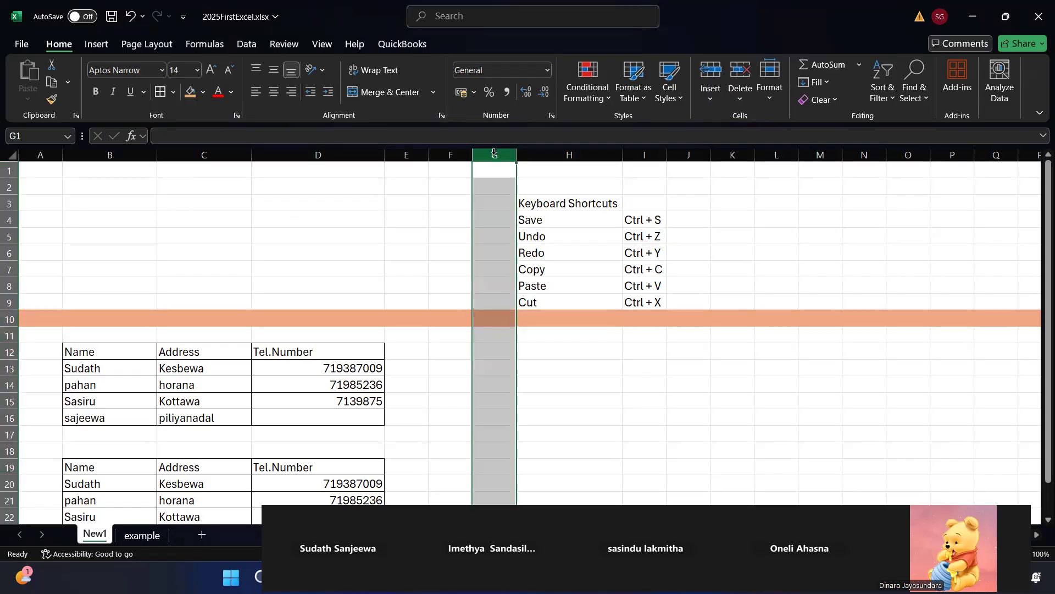
click(459, 154)
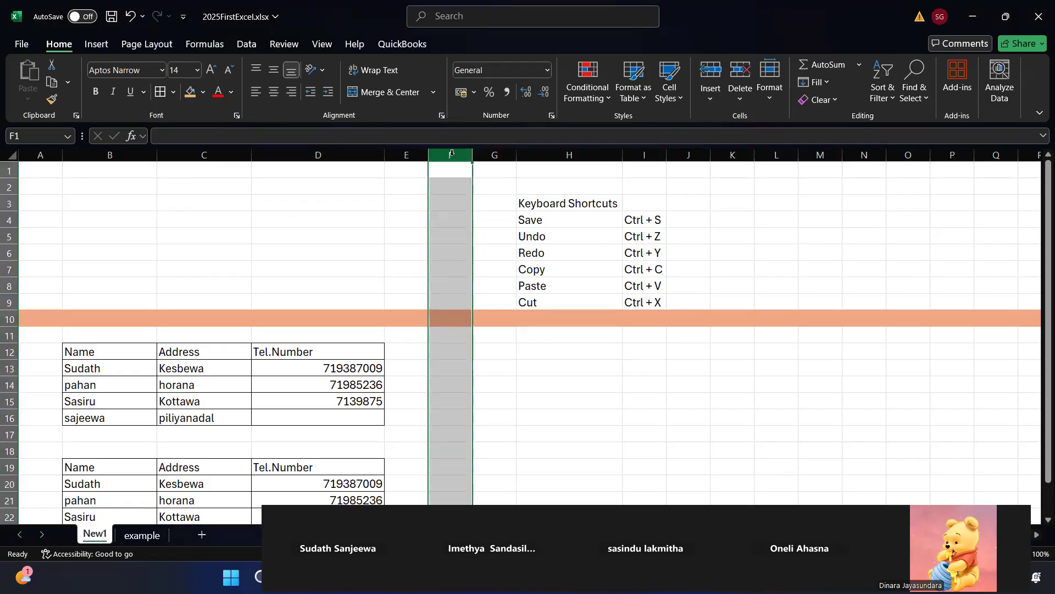
click(203, 93)
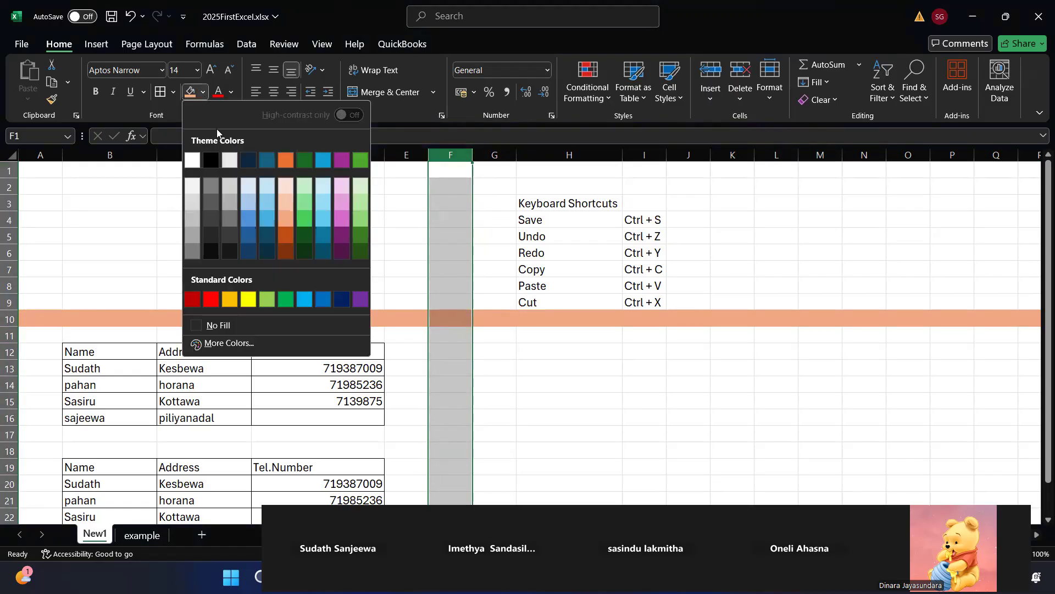
Fill column F green and give it All Borders.
click(308, 219)
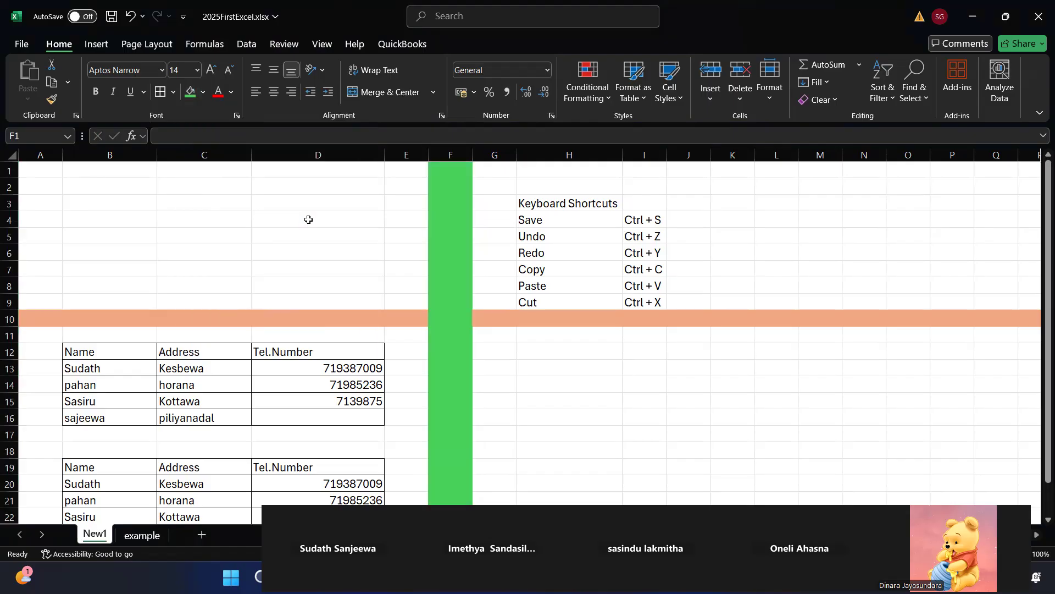
click(442, 312)
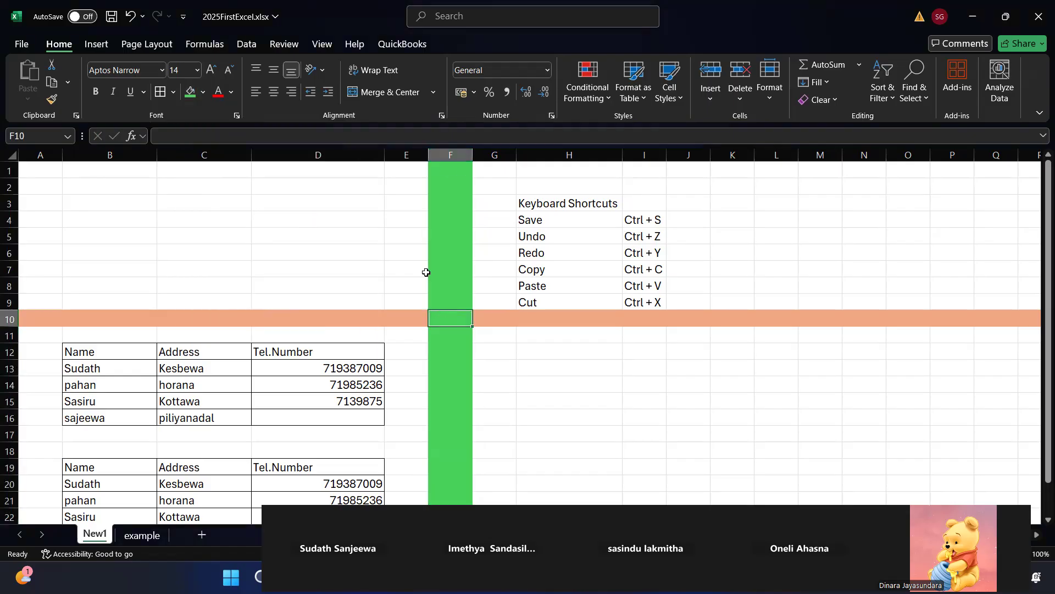
click(459, 152)
click(166, 93)
Apply All Borders to row 10, then check cell F10.
click(9, 316)
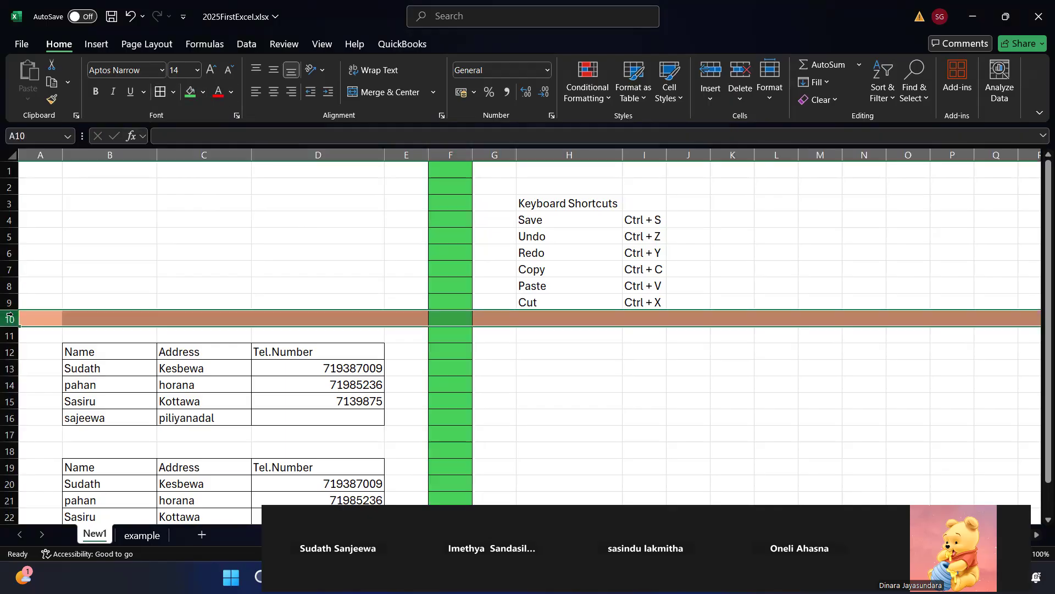
click(161, 93)
click(448, 151)
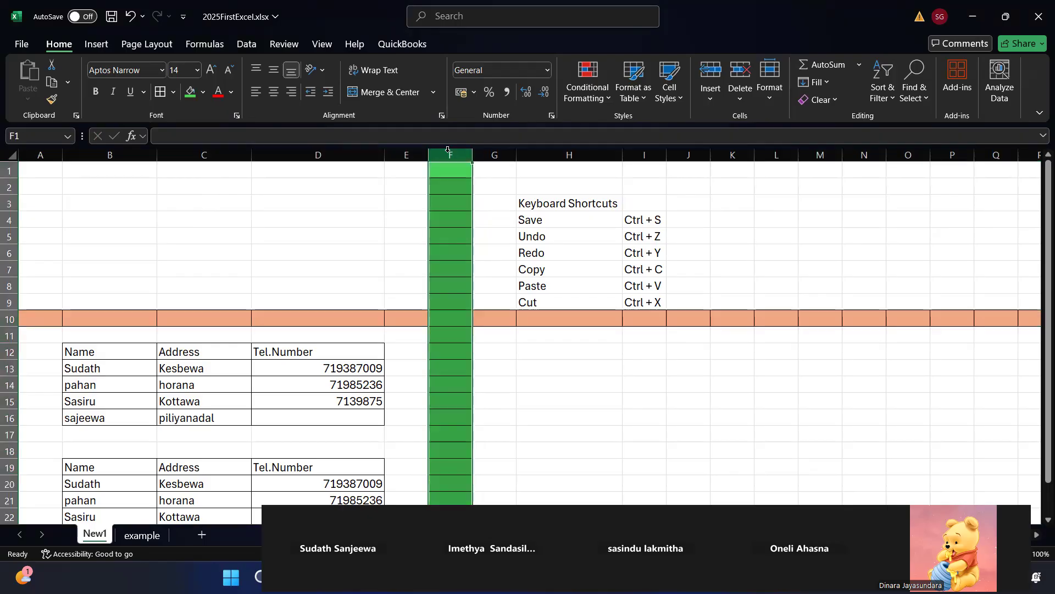
click(444, 323)
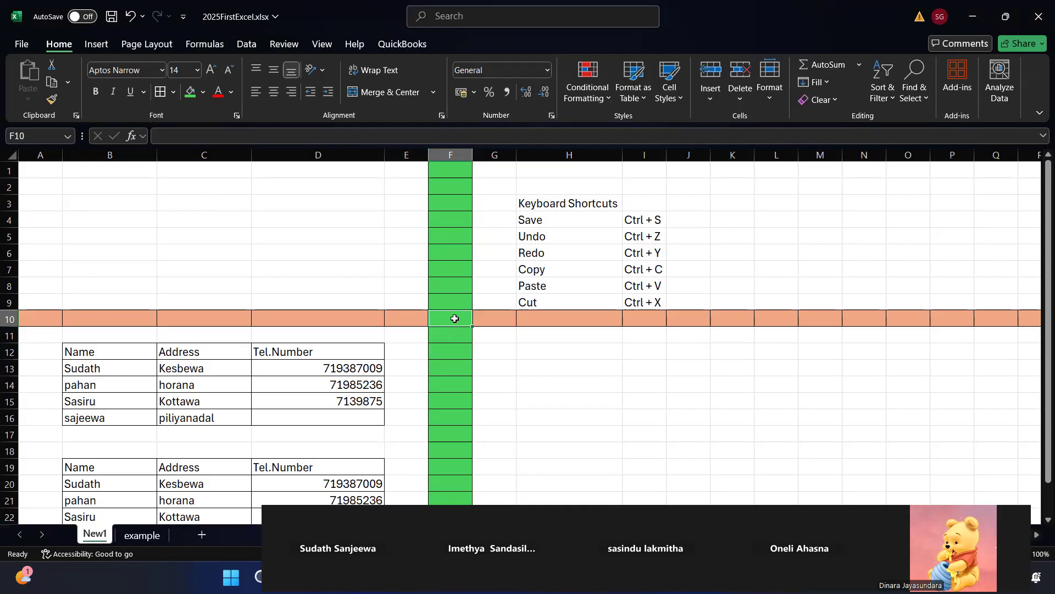
click(512, 352)
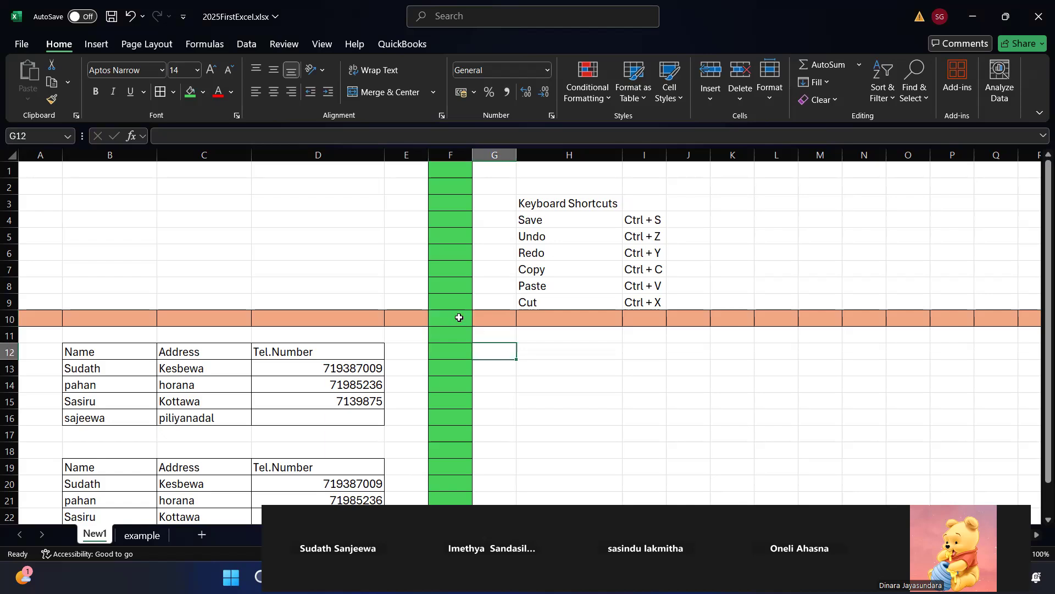
click(459, 317)
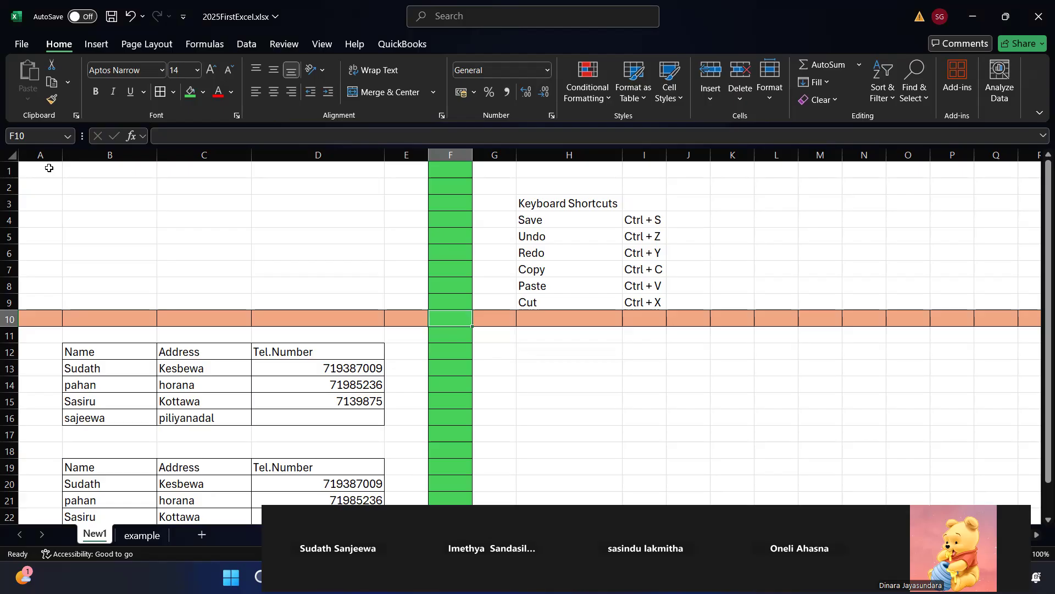
drag(49, 168, 84, 172)
click(49, 193)
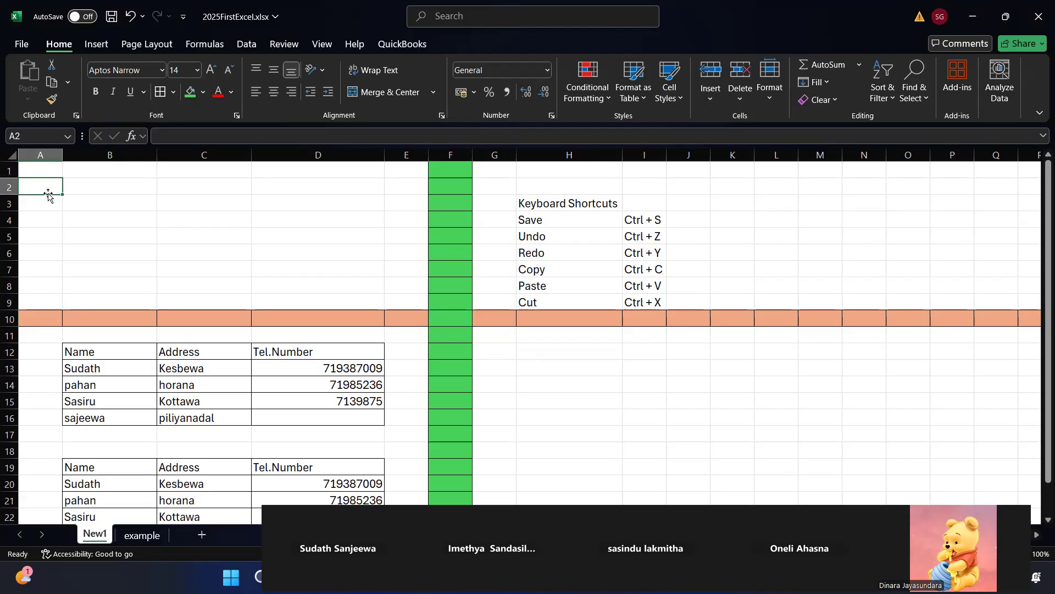
click(43, 170)
click(87, 172)
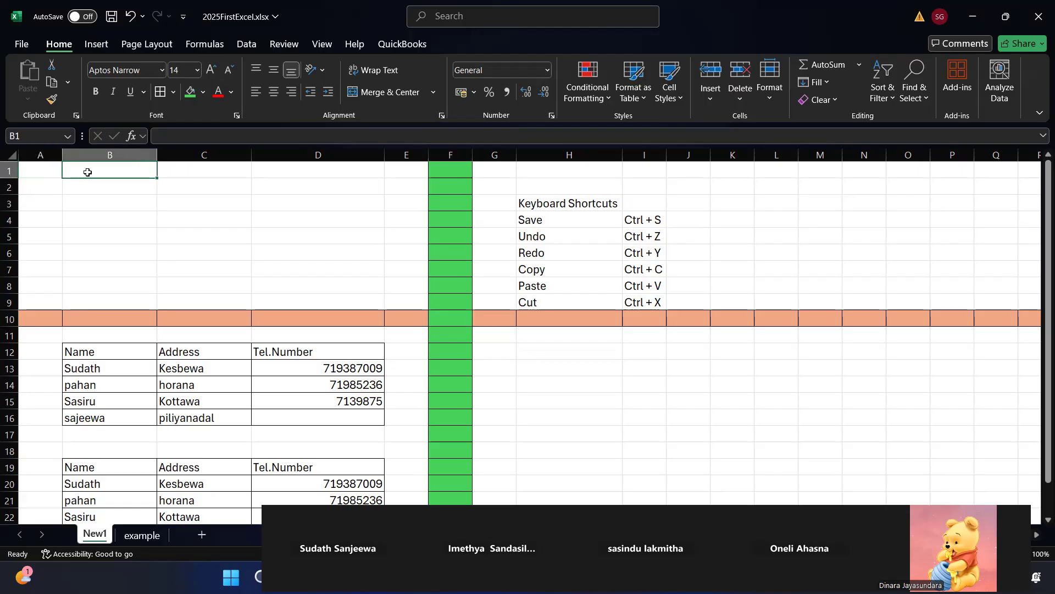
click(43, 183)
click(103, 198)
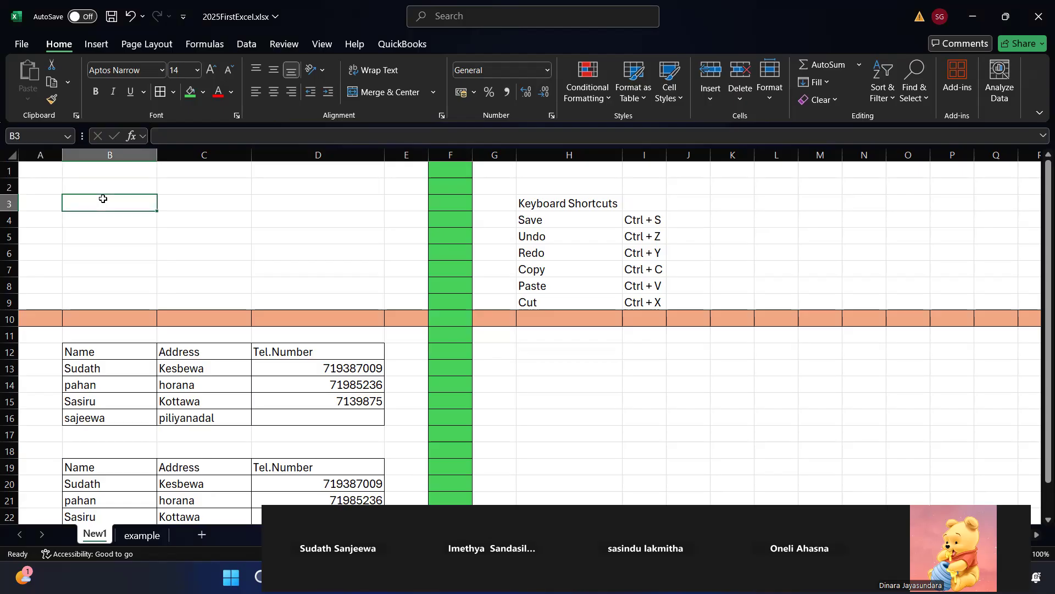
click(28, 166)
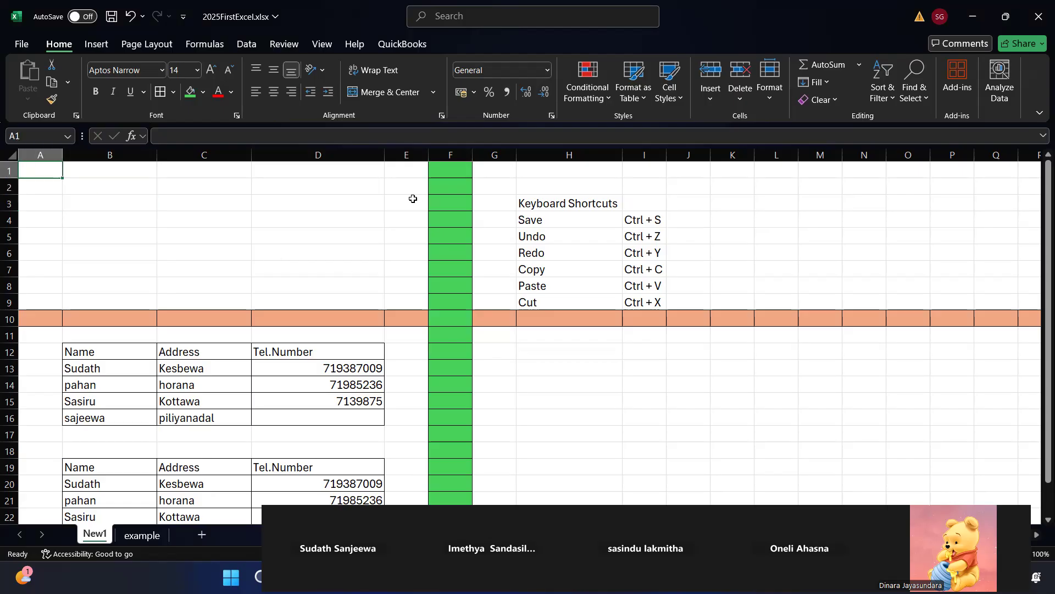
click(456, 155)
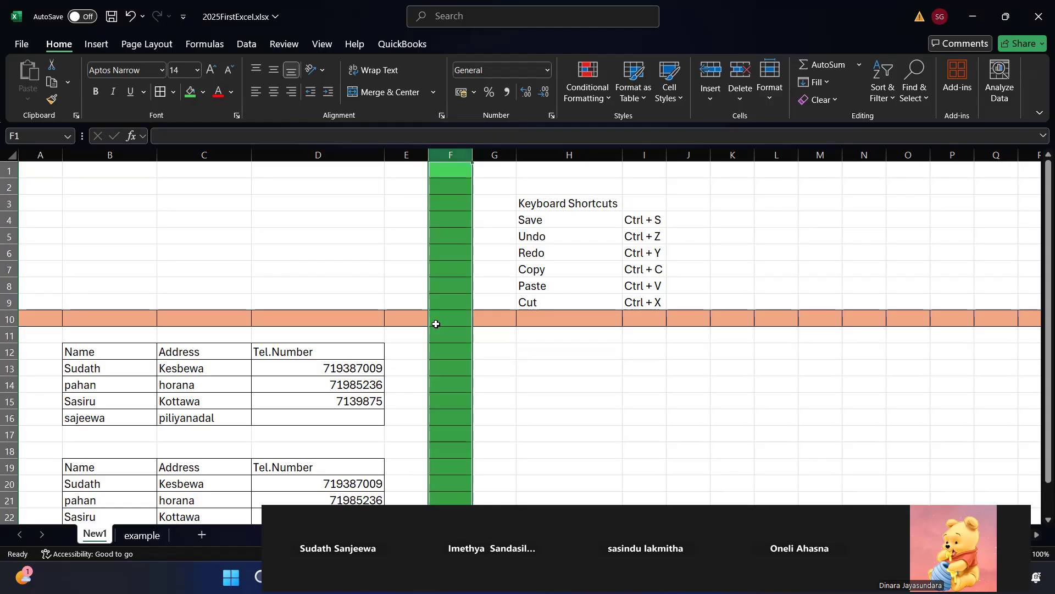
click(8, 318)
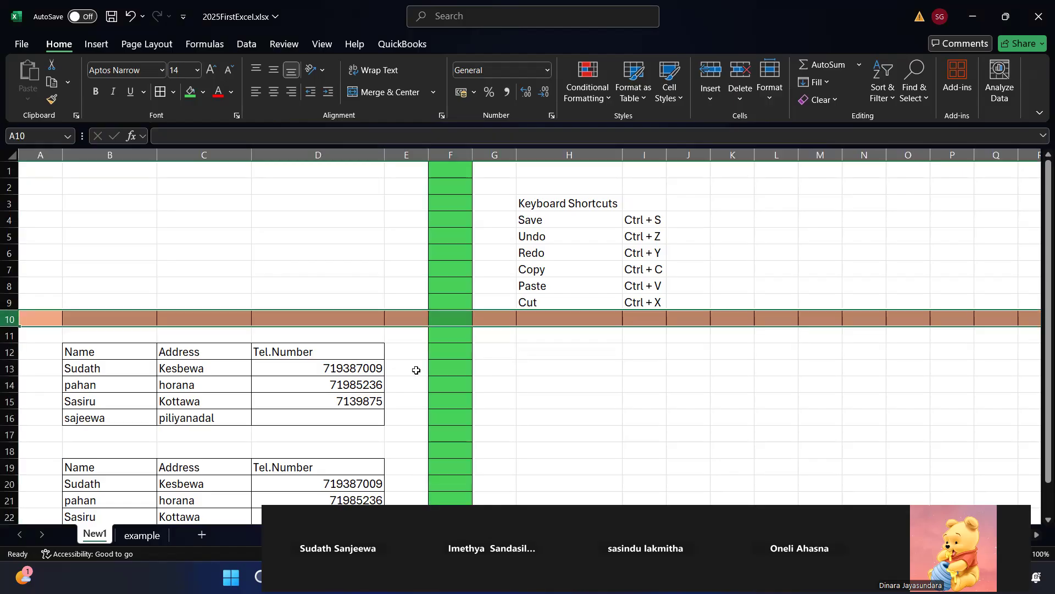
click(463, 318)
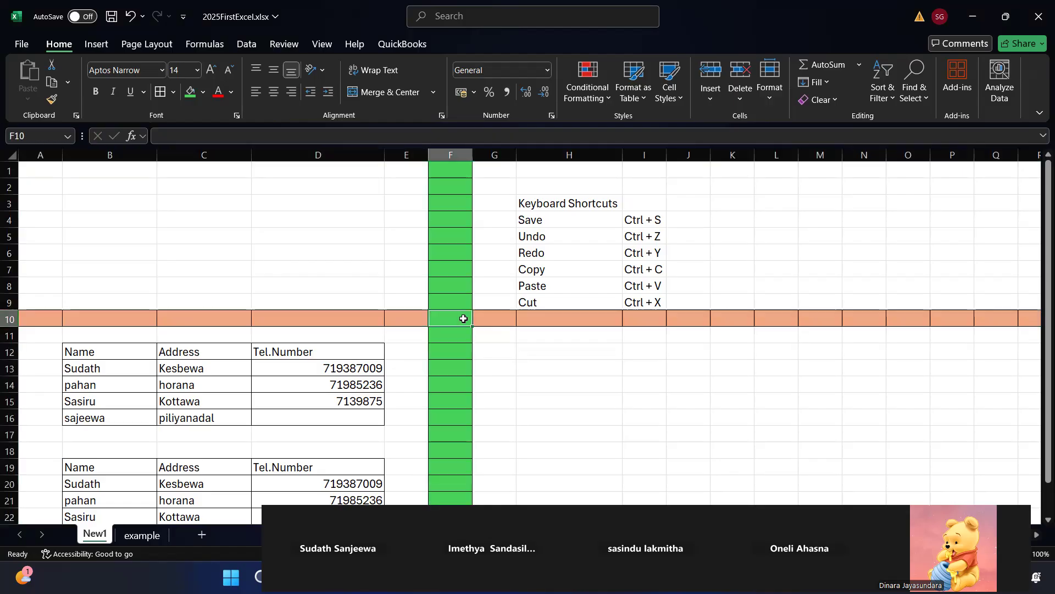
click(420, 153)
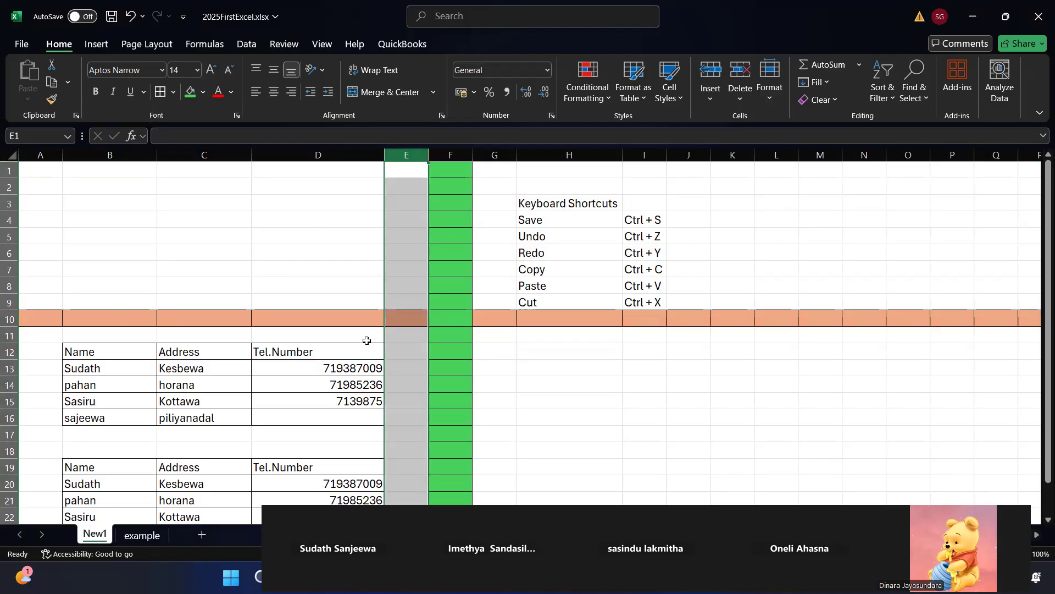
click(401, 319)
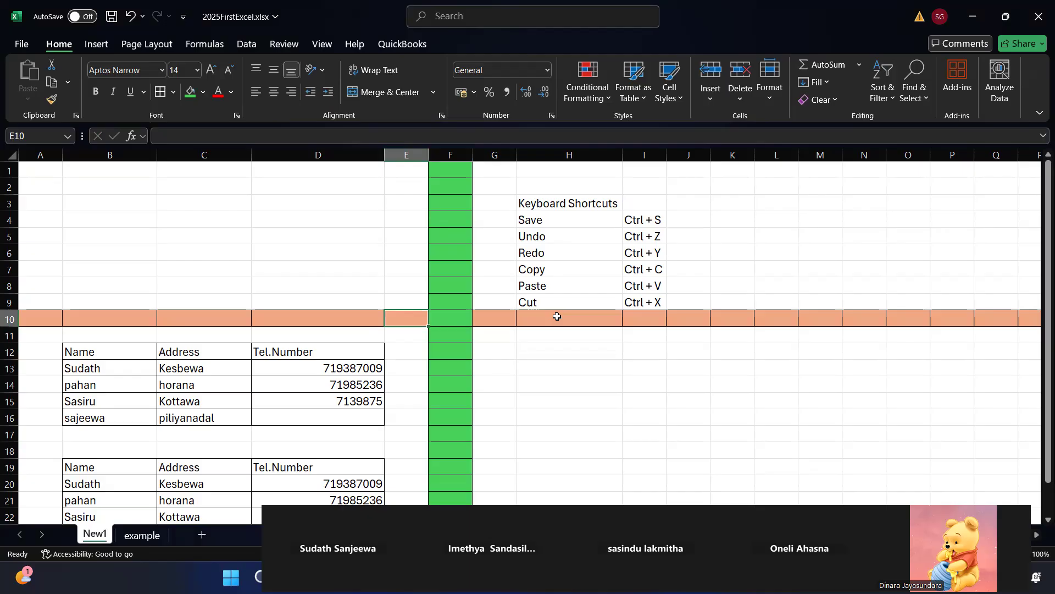
click(457, 318)
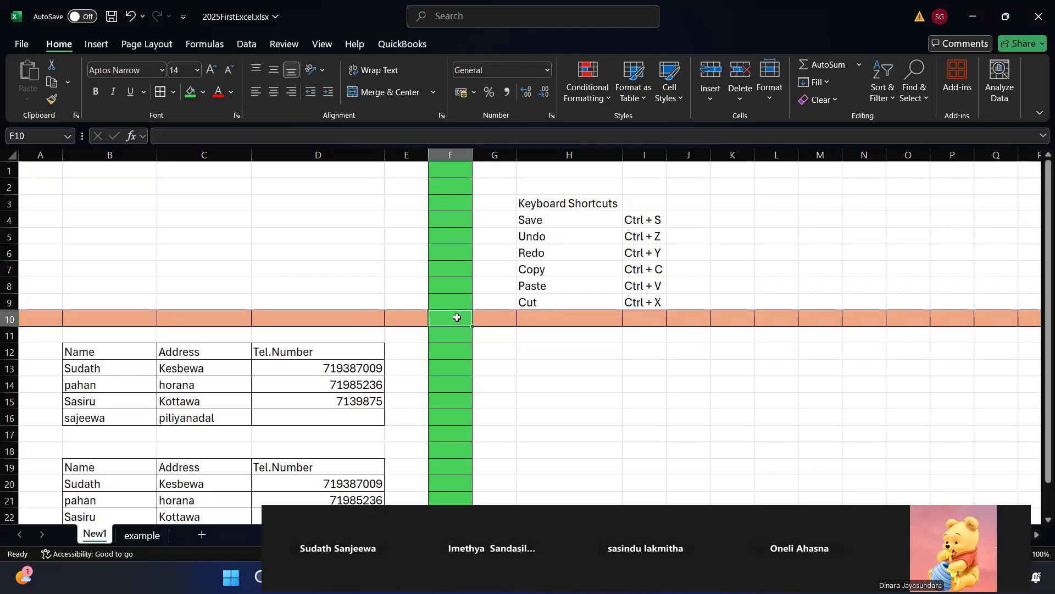
scroll(493, 328, down, 1)
scroll(493, 328, right, 2)
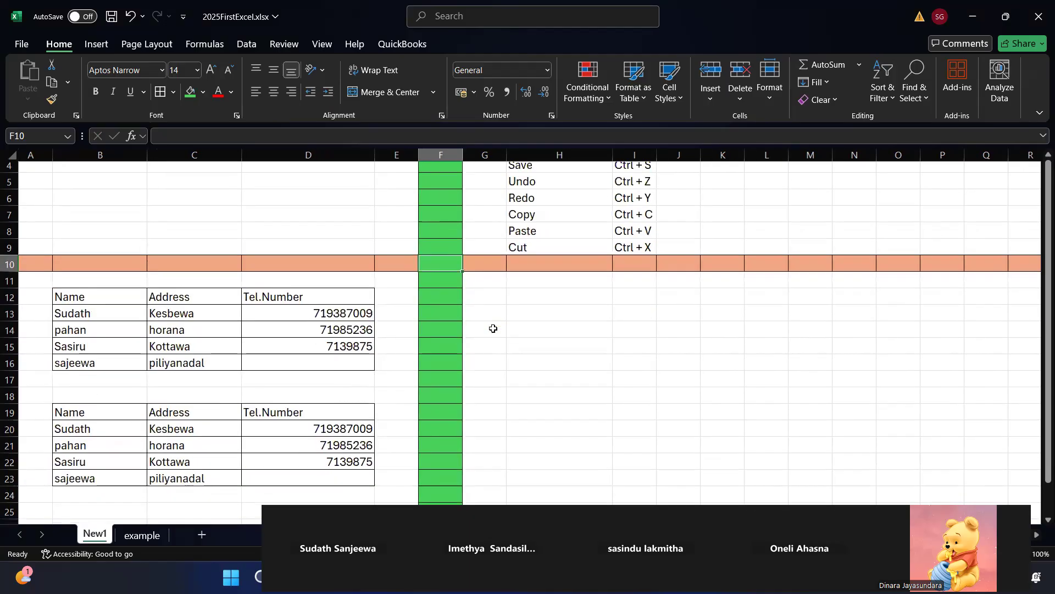
scroll(493, 328, left, 1)
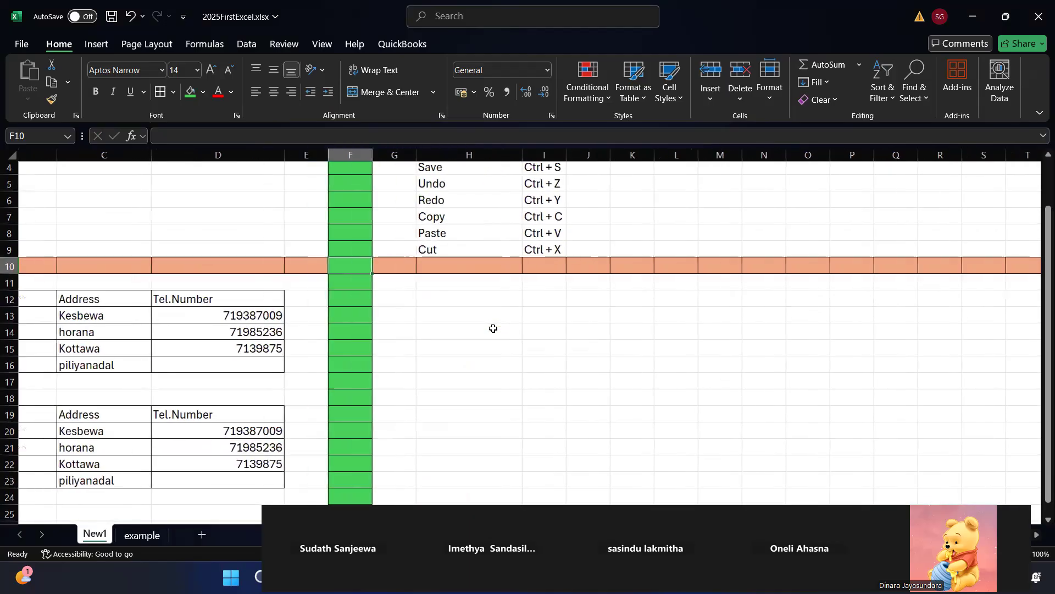
scroll(493, 328, left, 3)
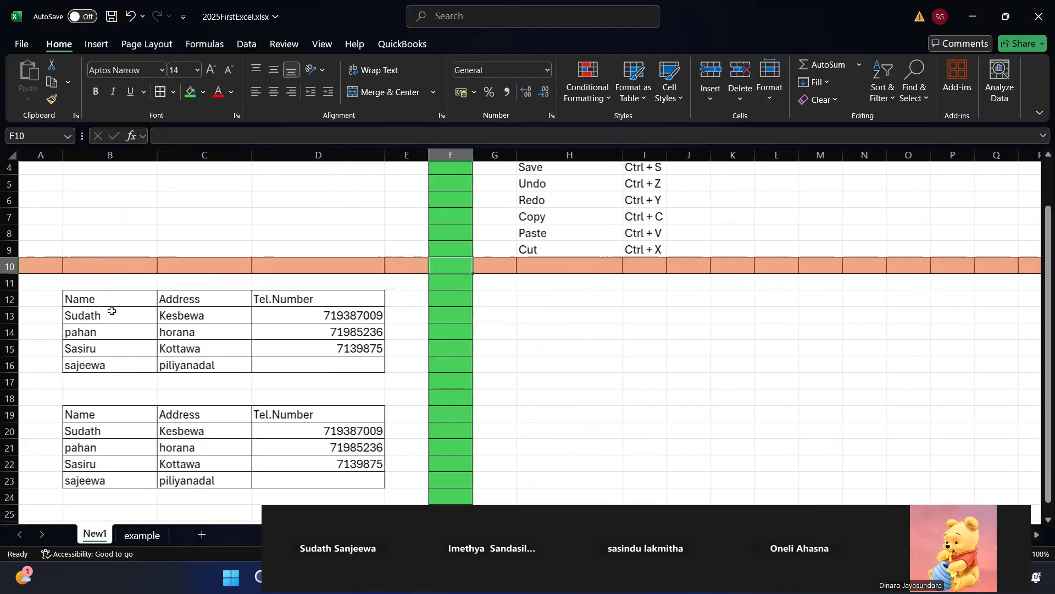
drag(92, 300, 330, 365)
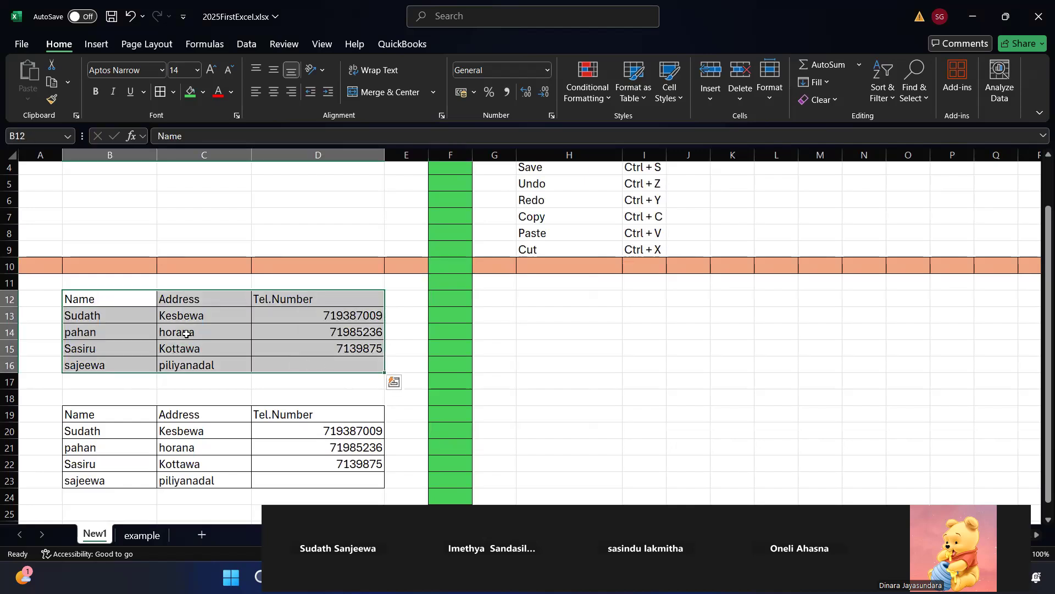
drag(103, 294, 337, 368)
click(80, 301)
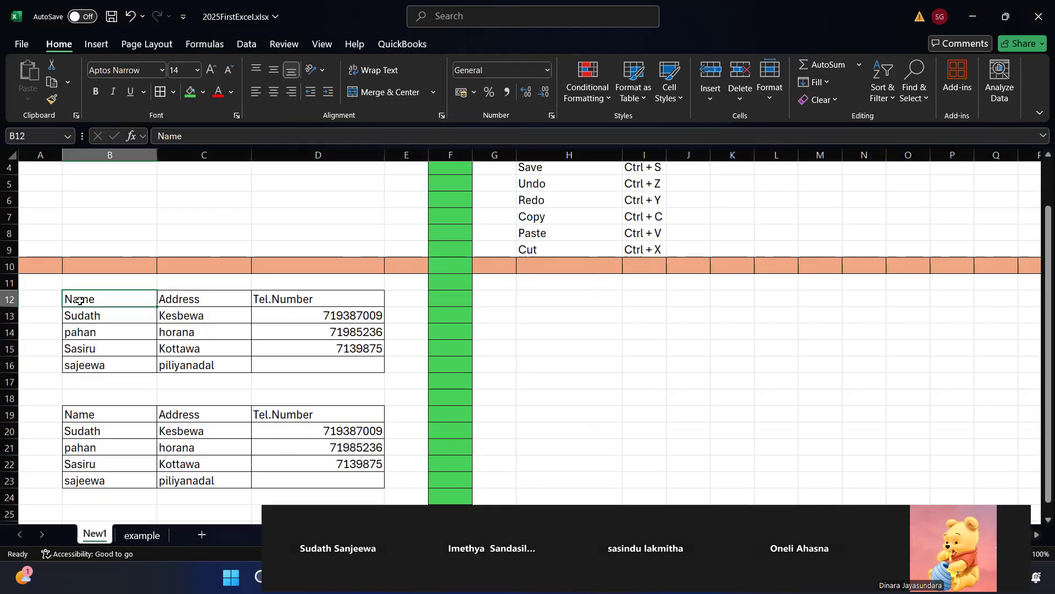
drag(79, 301, 340, 362)
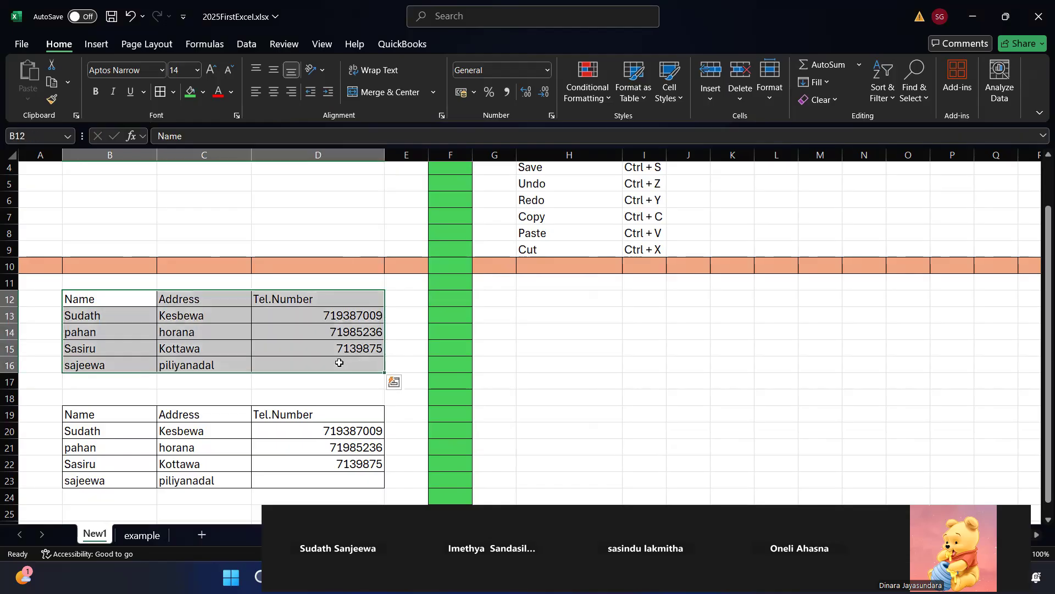
click(304, 267)
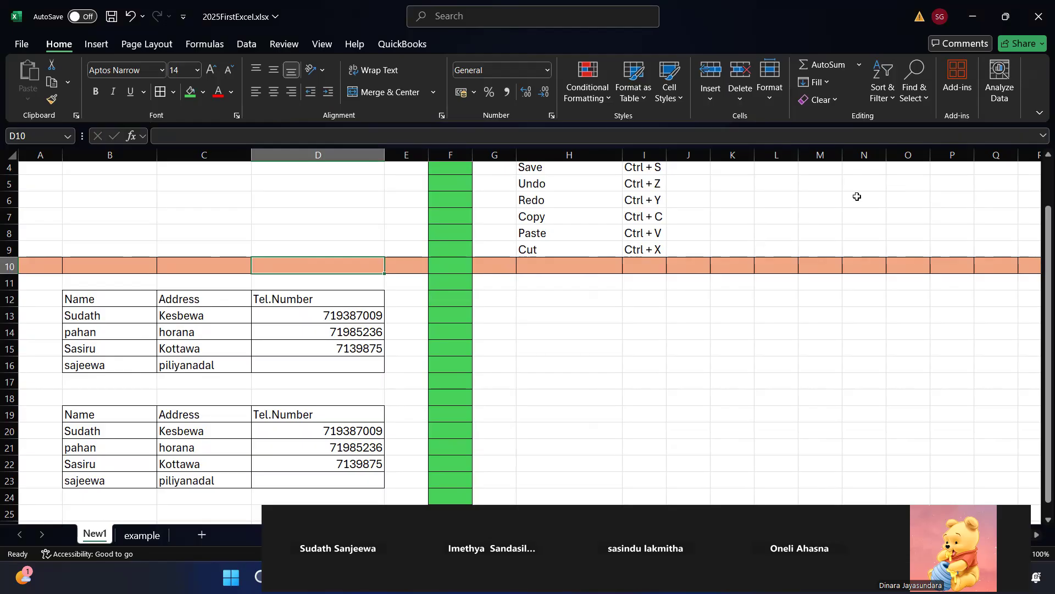
Check the cell references of B7, C6 and H11 in the Name Box.
click(148, 221)
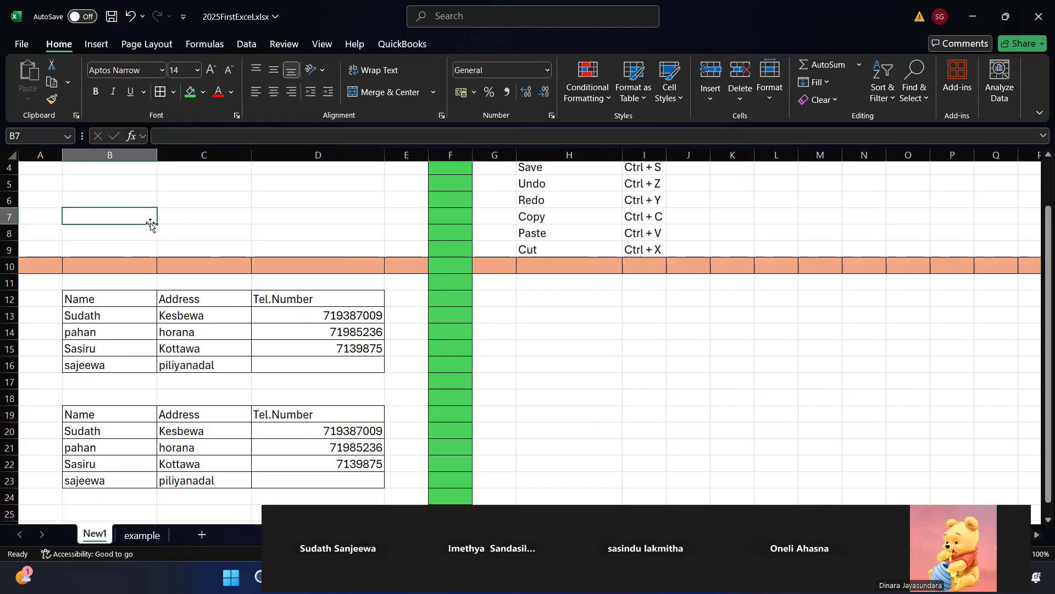
click(26, 137)
click(48, 139)
click(210, 202)
click(570, 284)
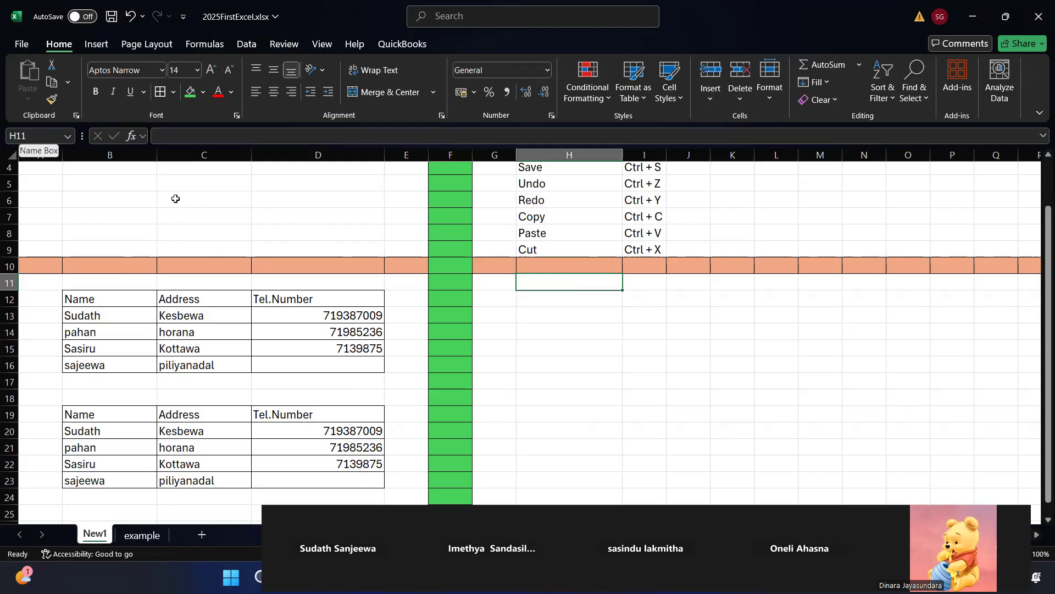
click(21, 135)
Fill cell K5, right of the shortcuts list, with green.
click(165, 176)
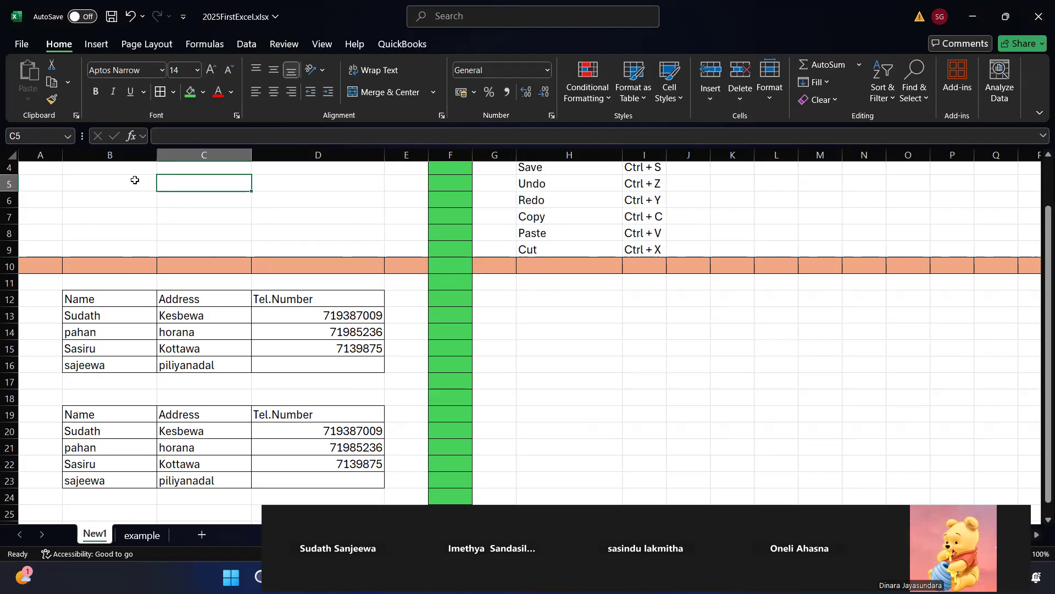
click(59, 139)
click(738, 184)
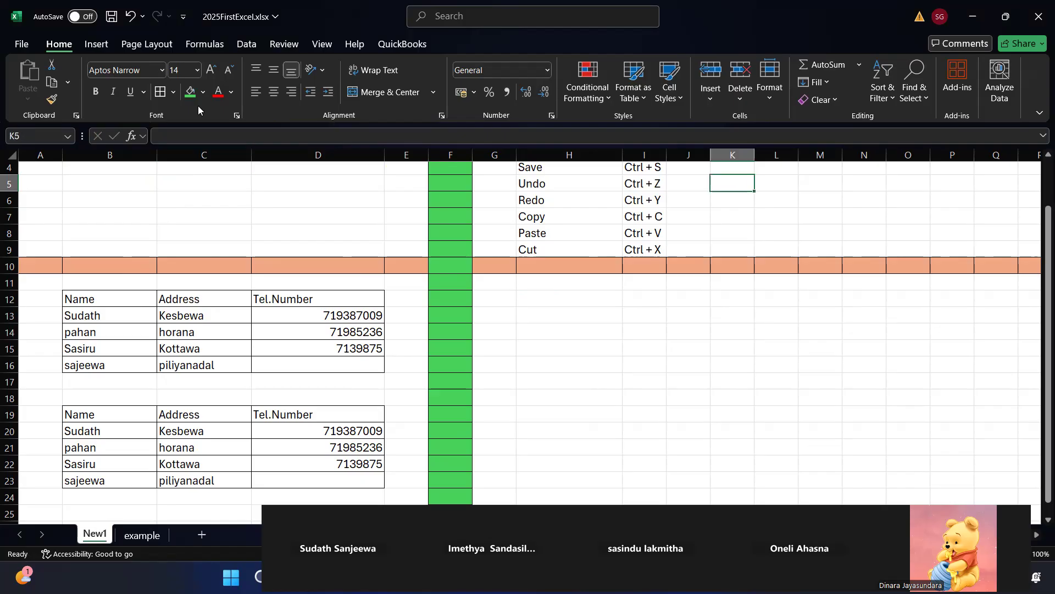
click(188, 95)
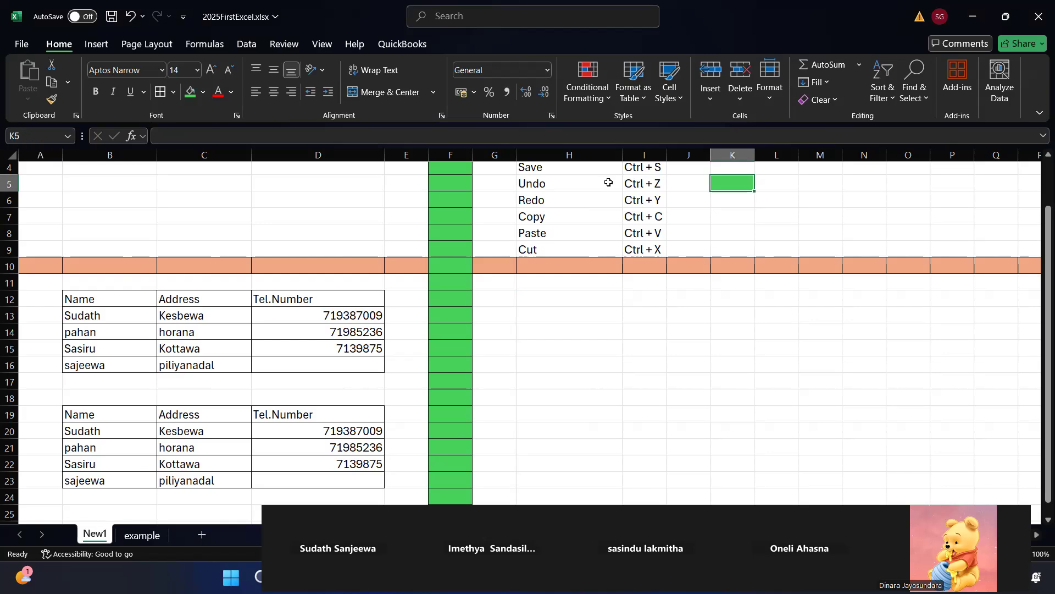
After checking column K and row 5, fill cell C5 with the same green as K5.
click(739, 154)
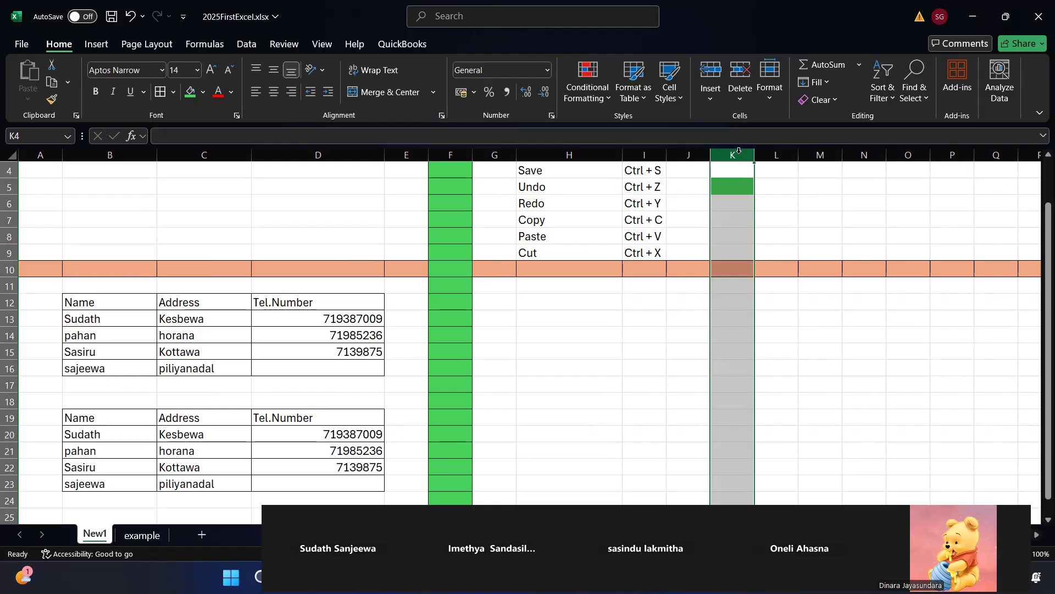
click(147, 171)
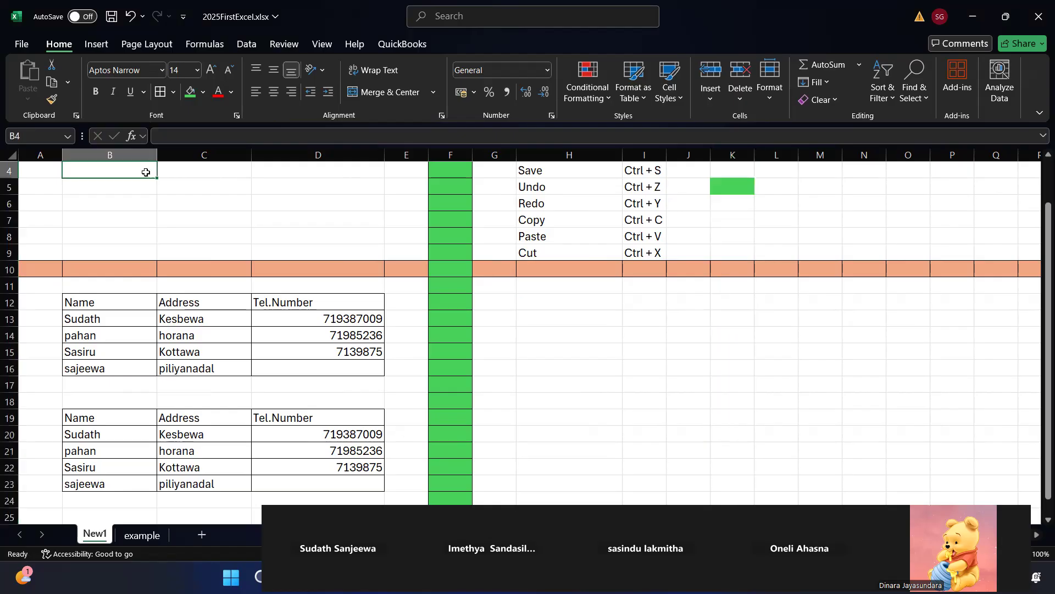
click(740, 189)
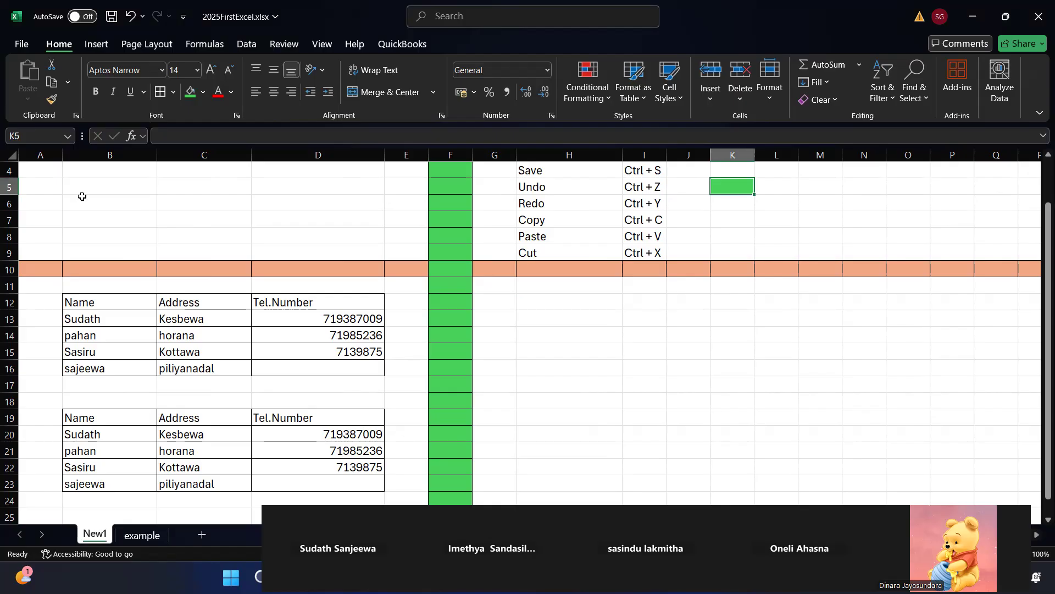
click(9, 187)
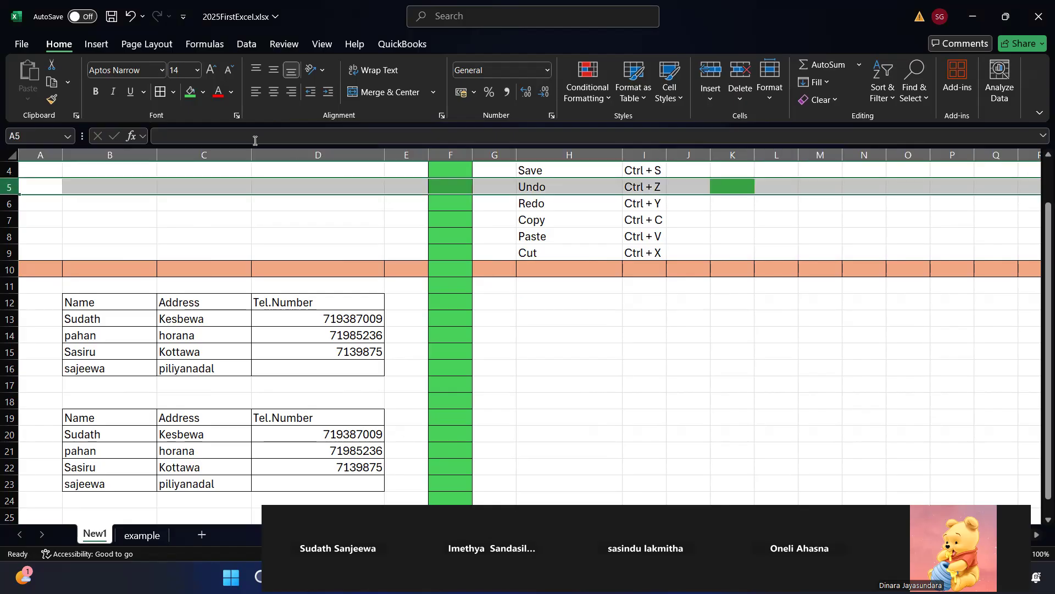
click(721, 188)
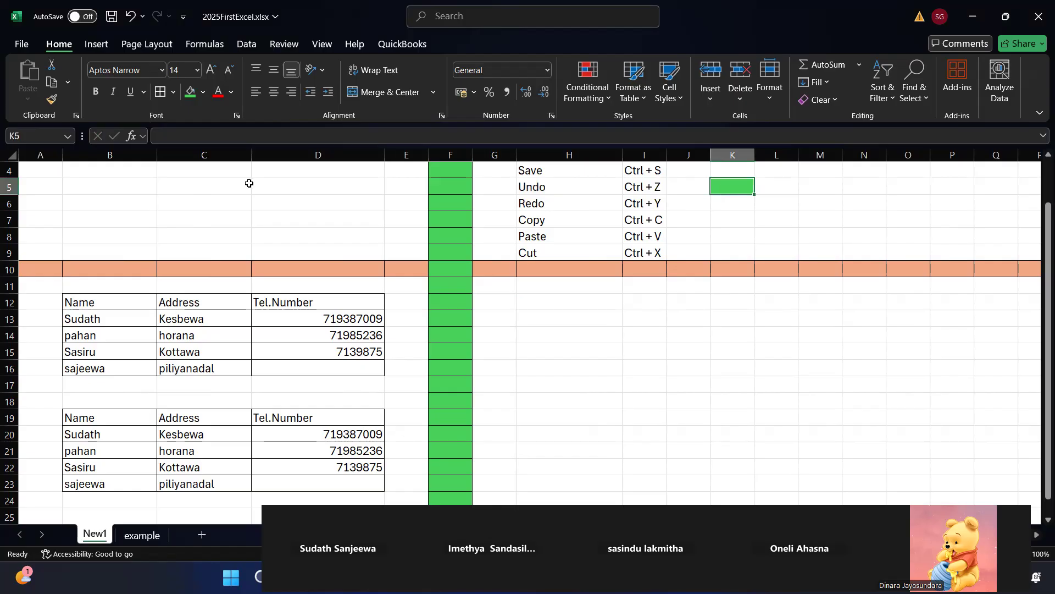
click(192, 188)
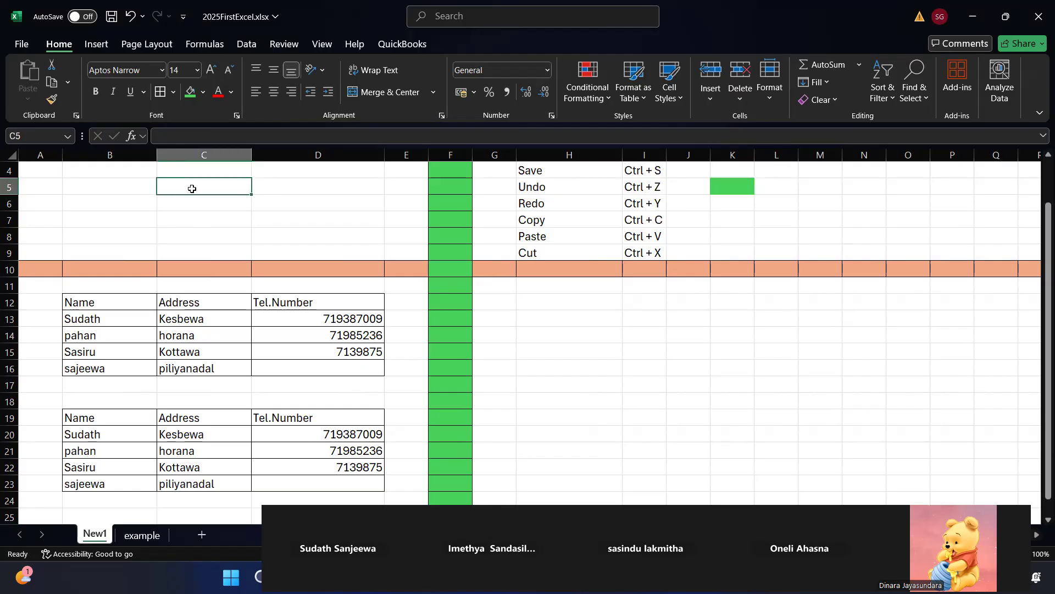
click(190, 93)
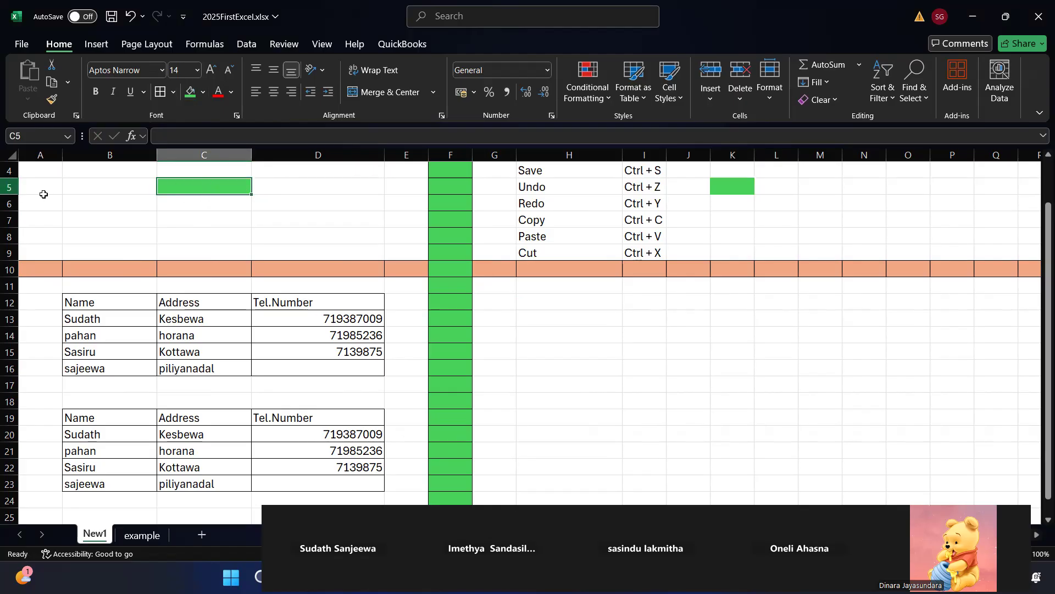
click(202, 200)
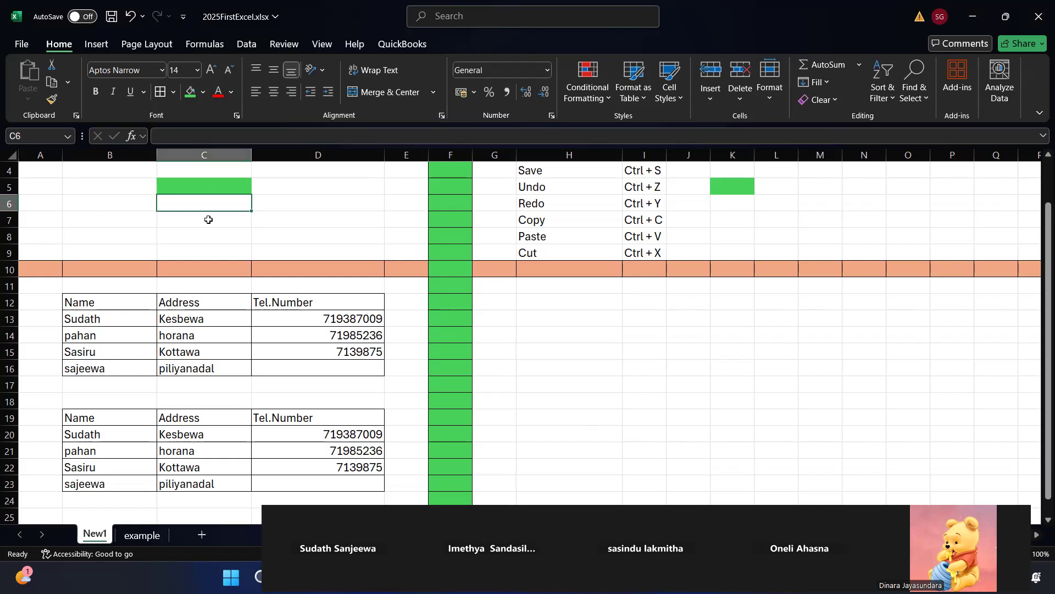
click(577, 314)
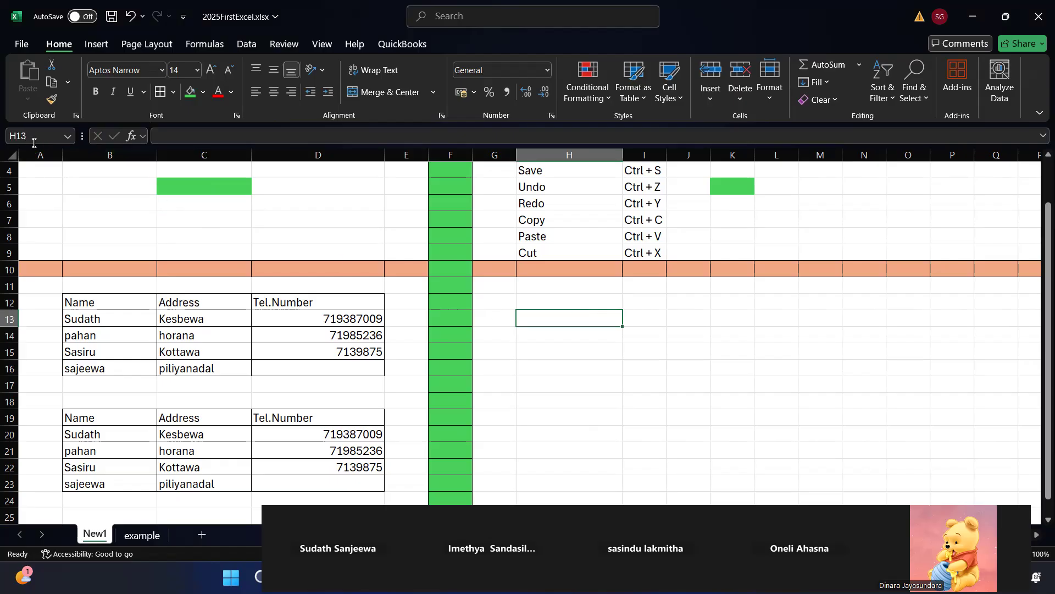
click(548, 356)
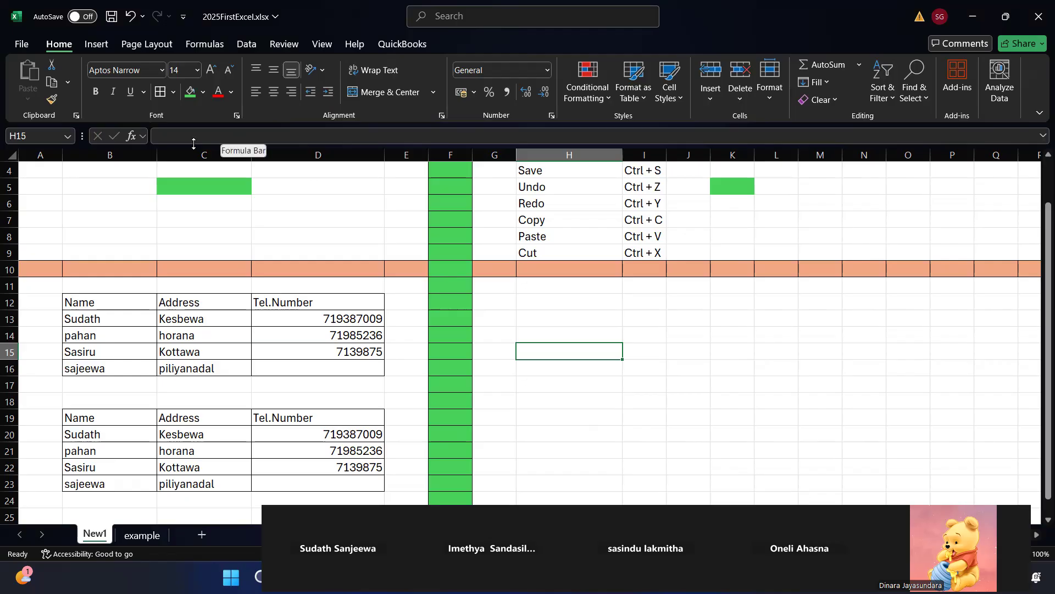
click(209, 133)
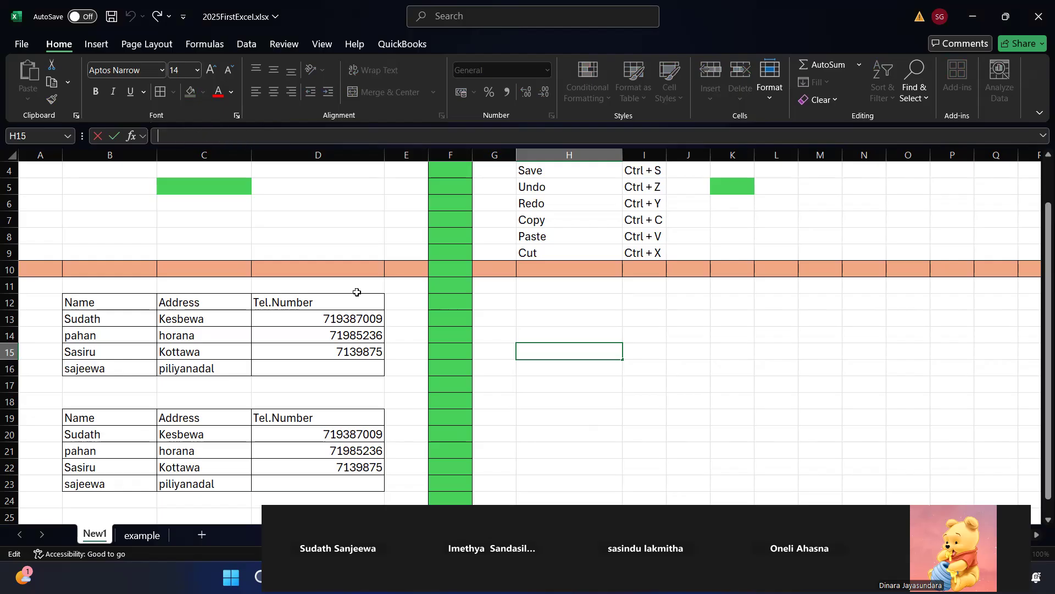
click(733, 351)
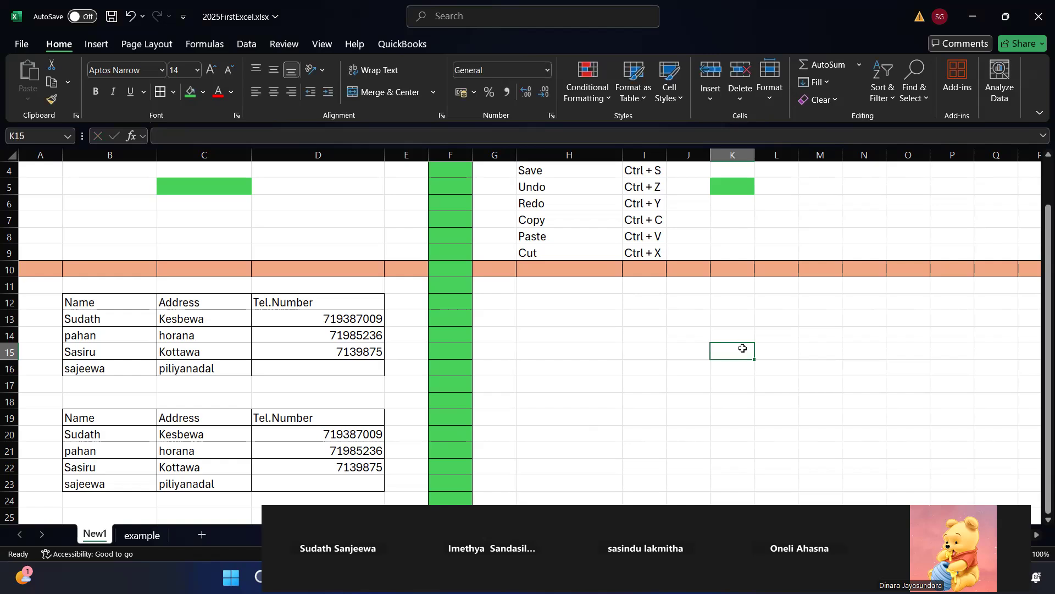
Widen column K, discard a trial =sum entry in K15, and select G14.
drag(756, 149, 803, 170)
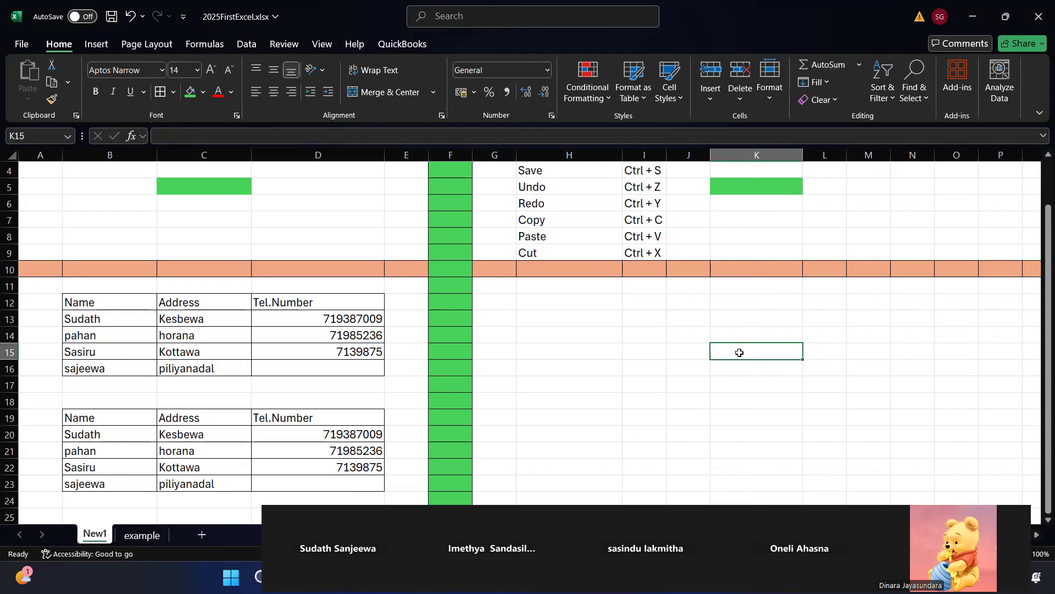
text(=)
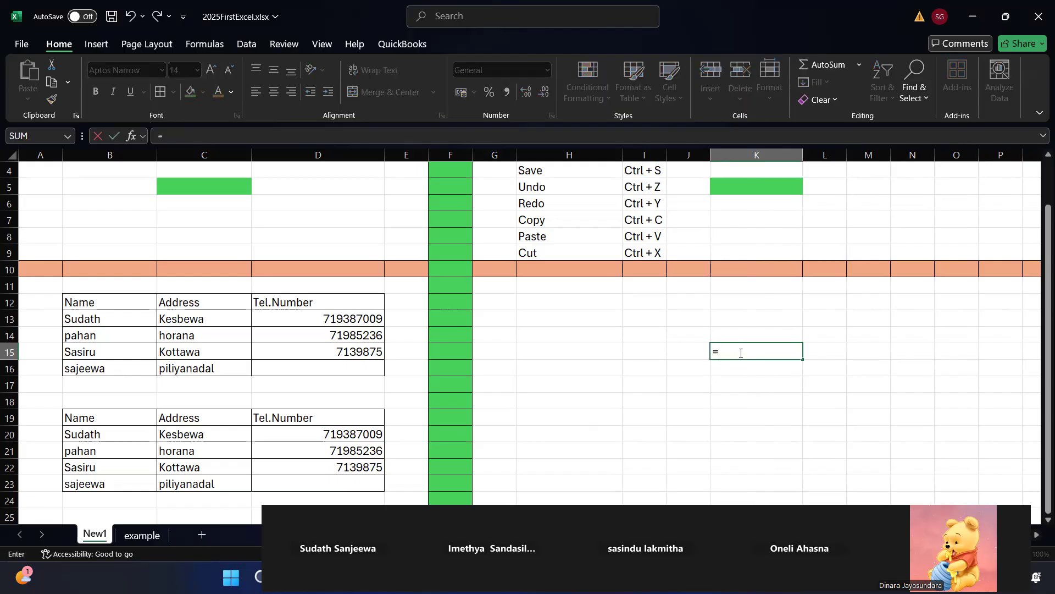
text(sum)
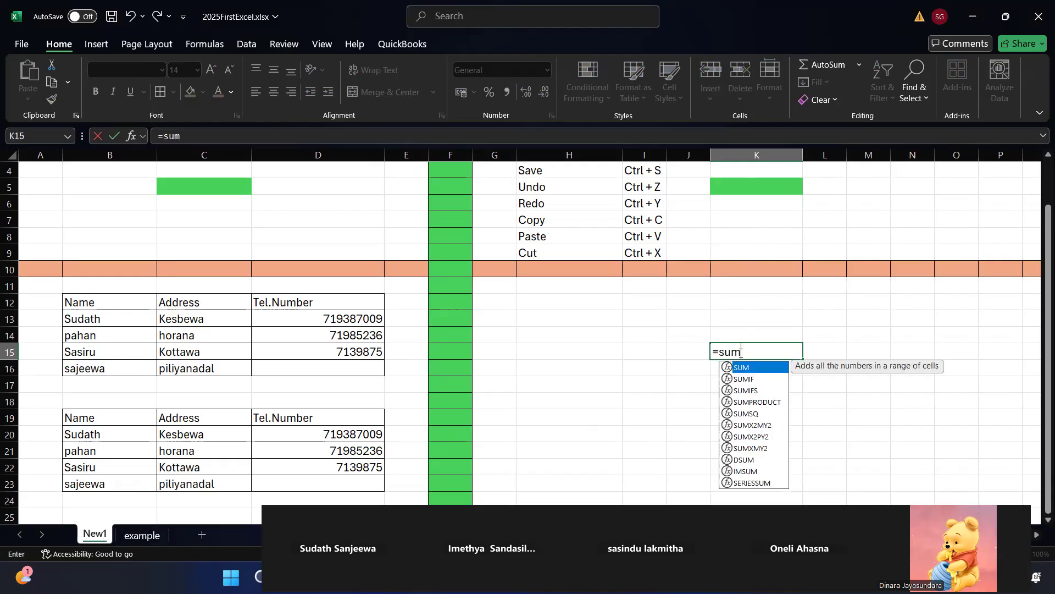
key(BackSpace)
key(BackSpace)
key(BackSpace)
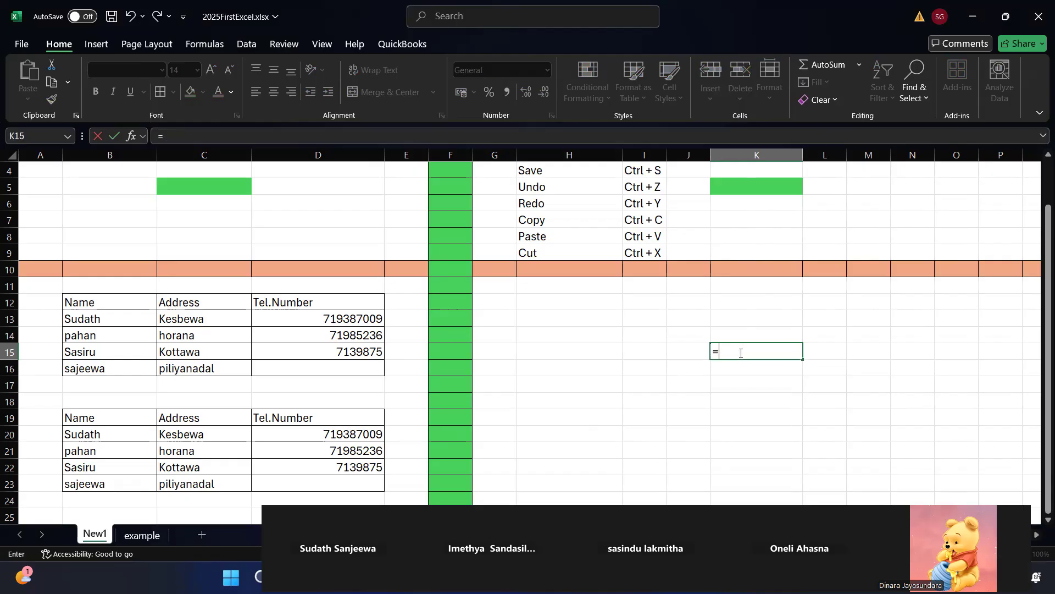
key(Escape)
text(=)
key(BackSpace)
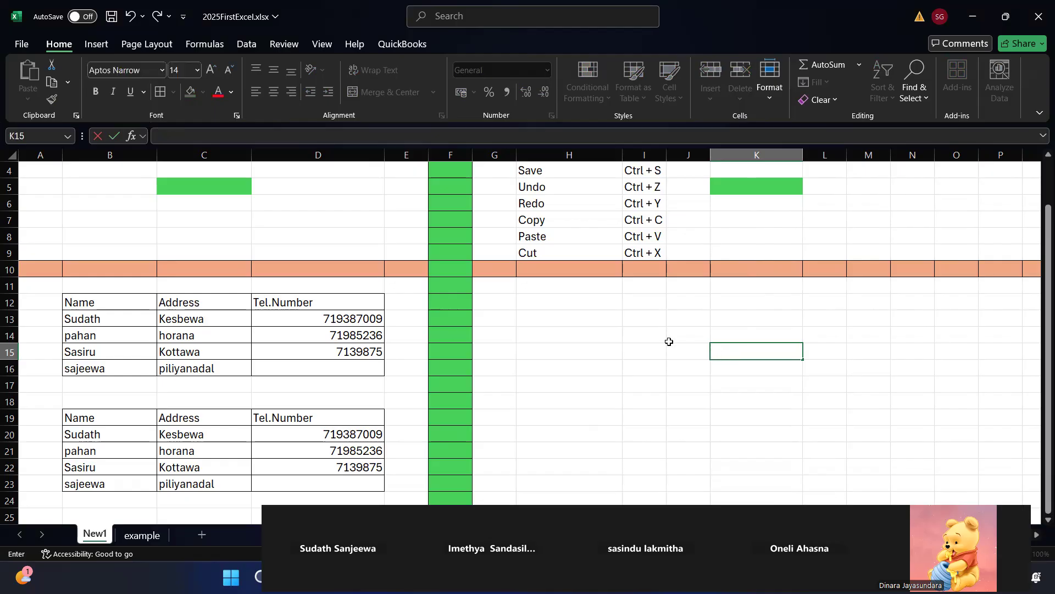
click(555, 348)
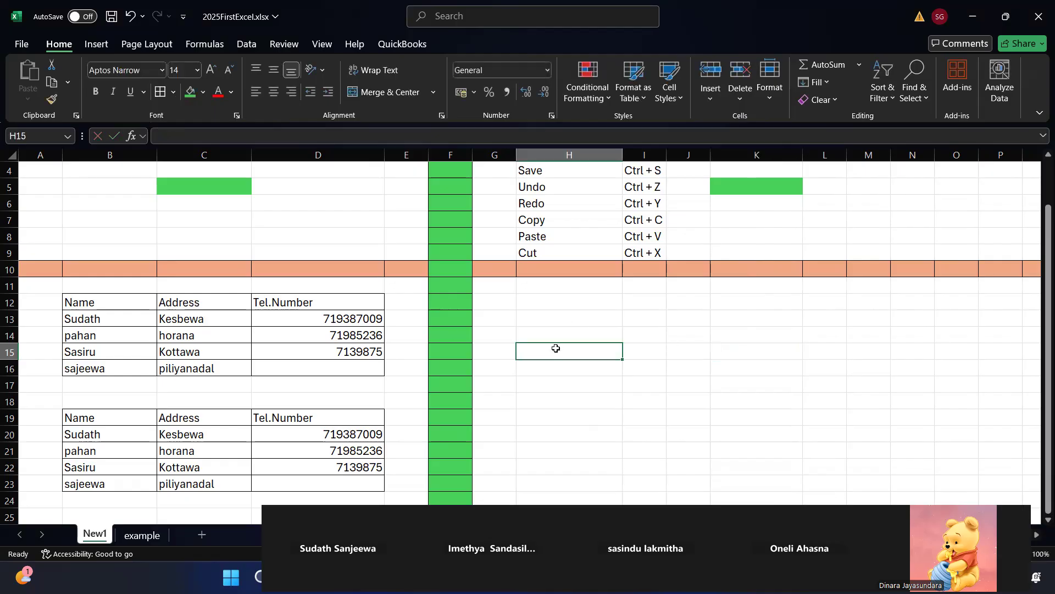
click(501, 334)
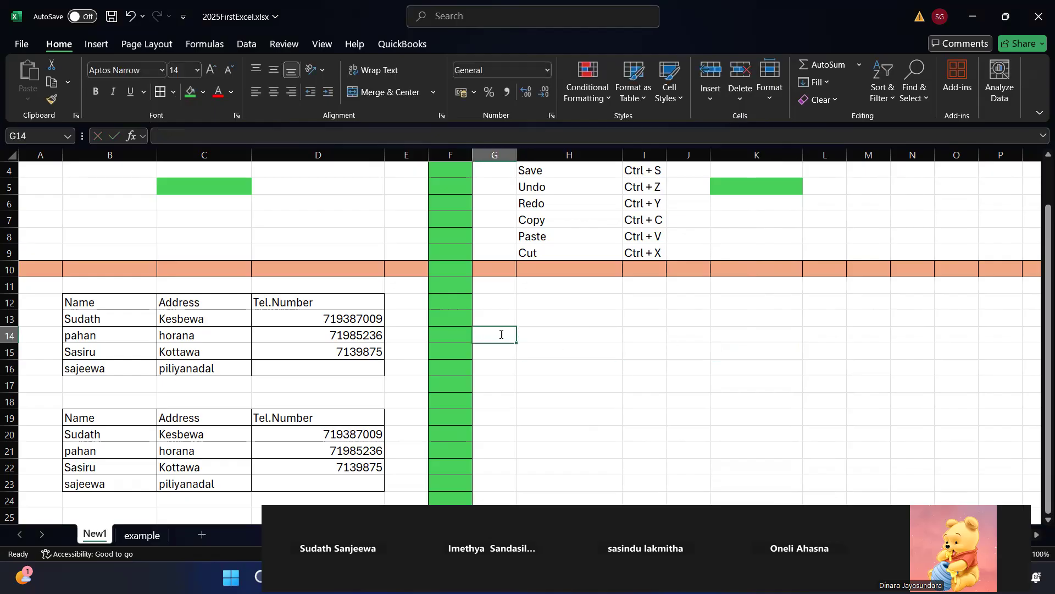
Enter 120, 100 and 150 in cells G14, G15 and G16.
text(120)
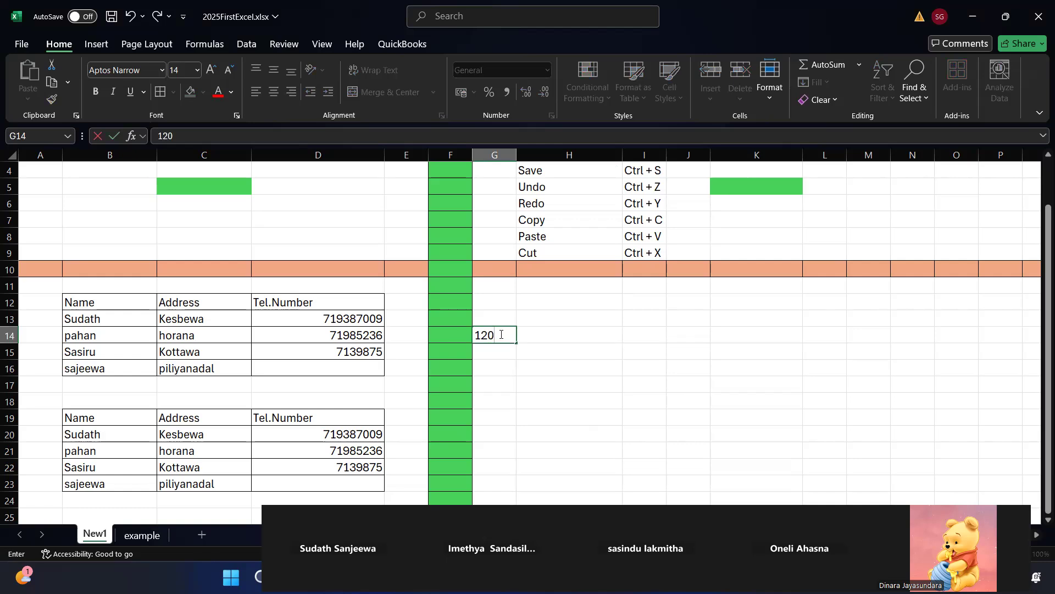
key(Return)
text(100)
key(Return)
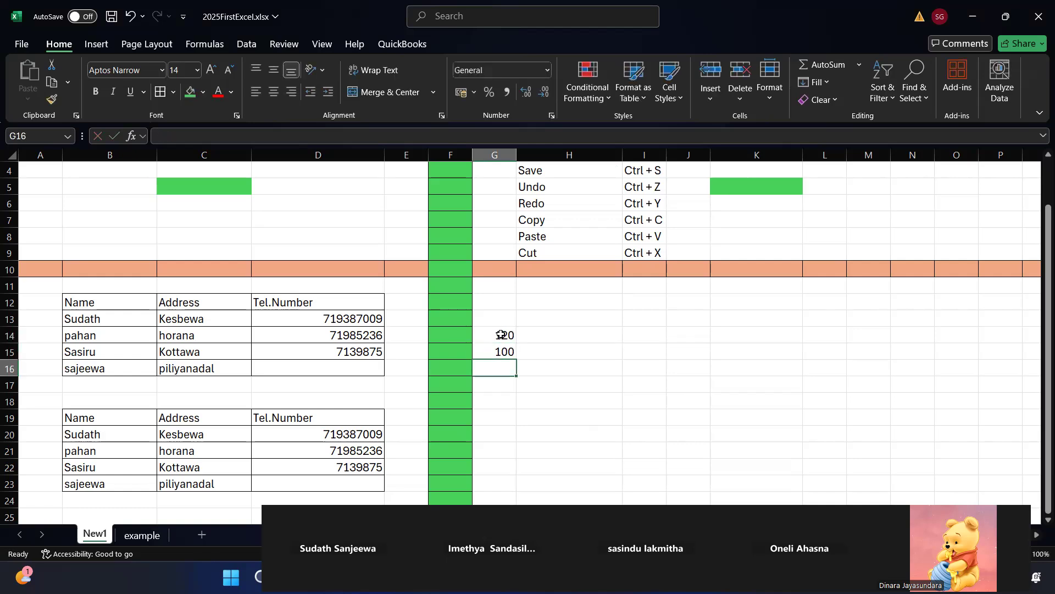
text(150)
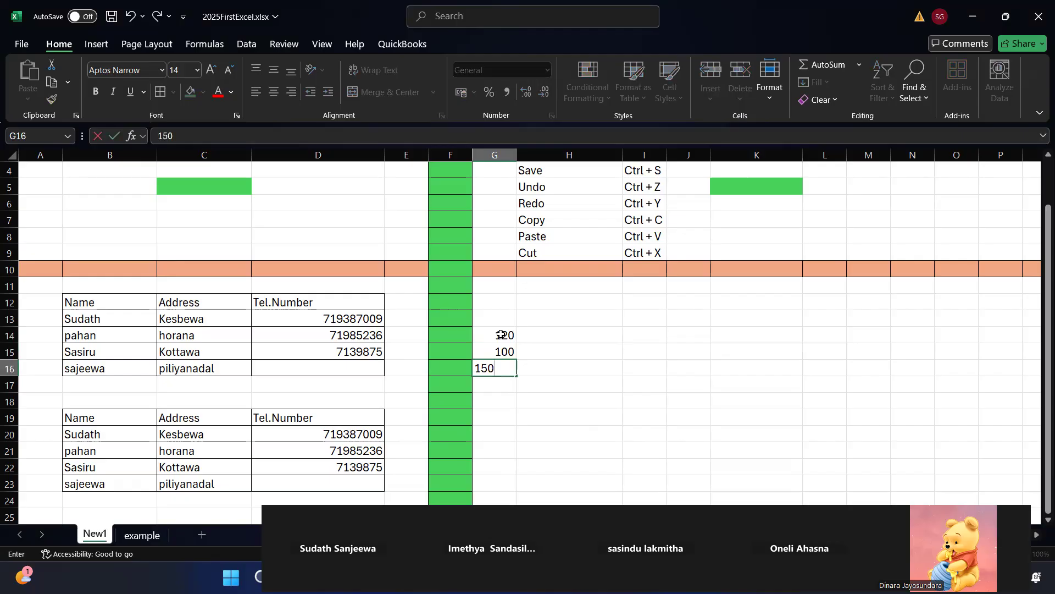
key(Return)
Total them in I14 with =G14+G15+G16, giving 370.
click(649, 332)
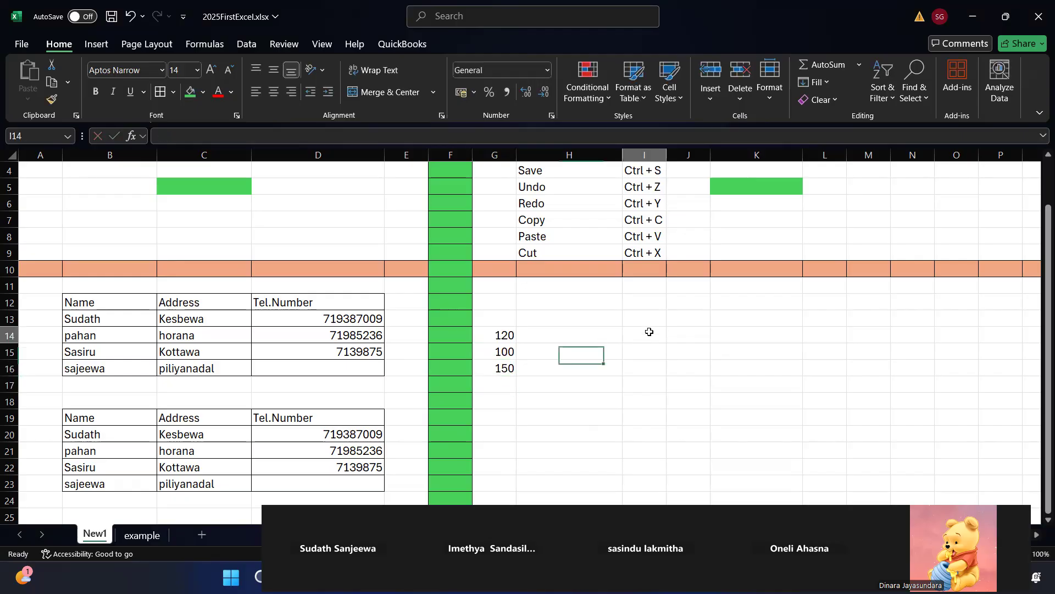
text(=)
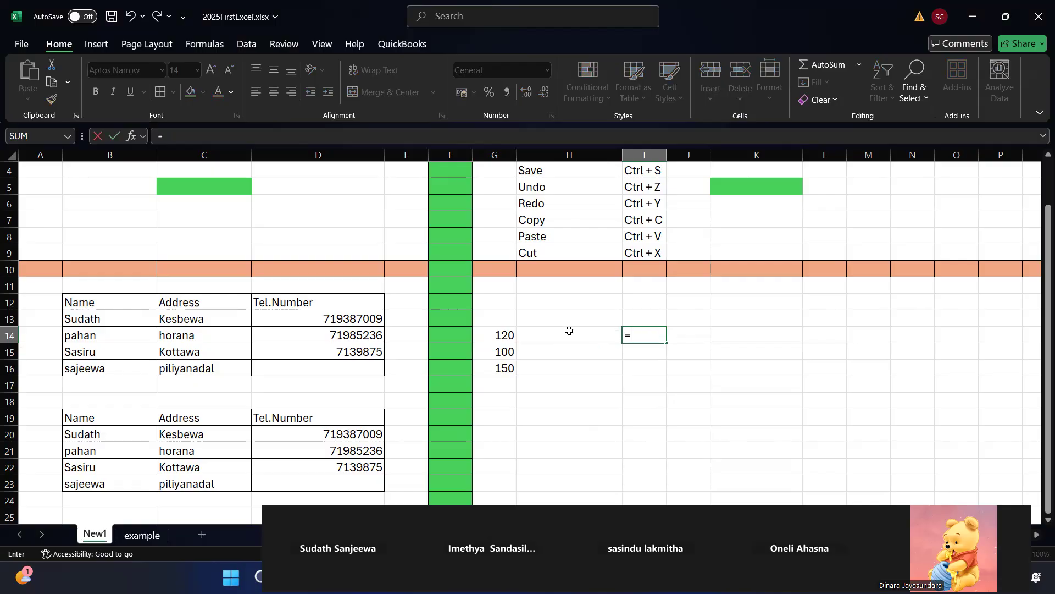
click(506, 333)
text(+)
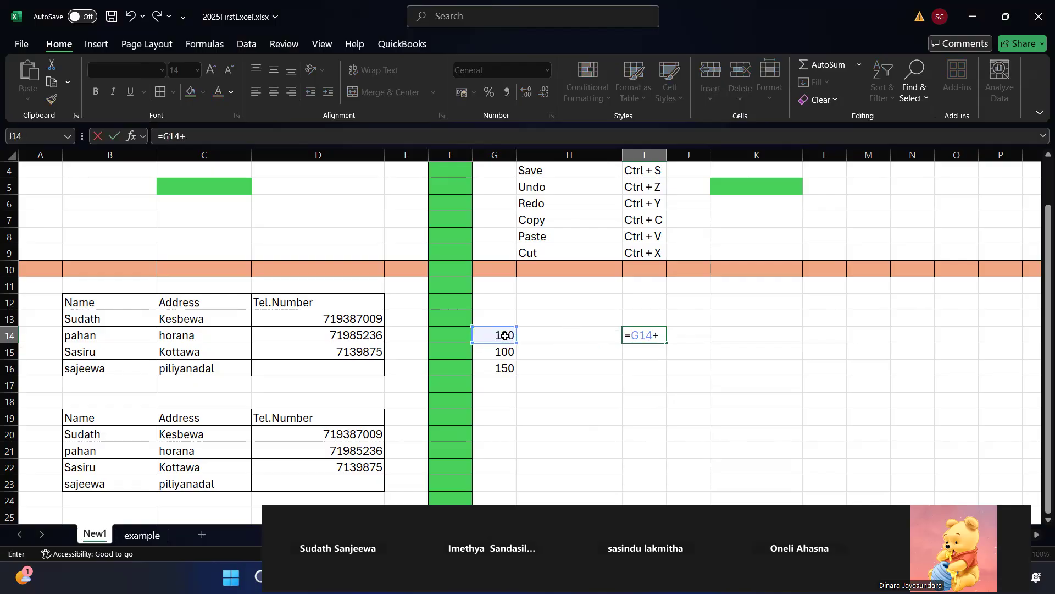
click(504, 352)
text(+)
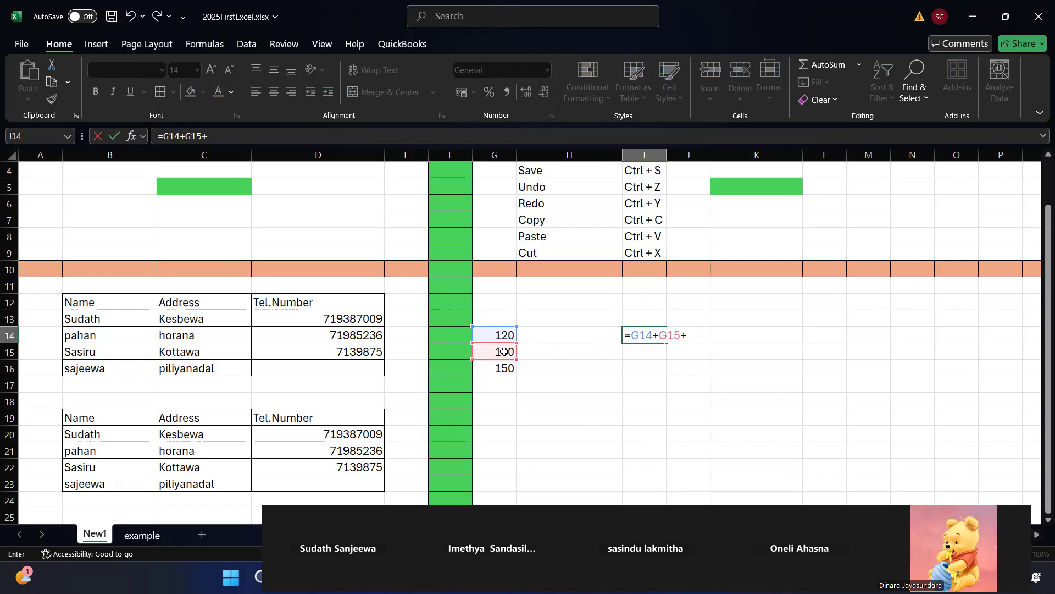
click(504, 369)
text(+)
key(BackSpace)
key(Return)
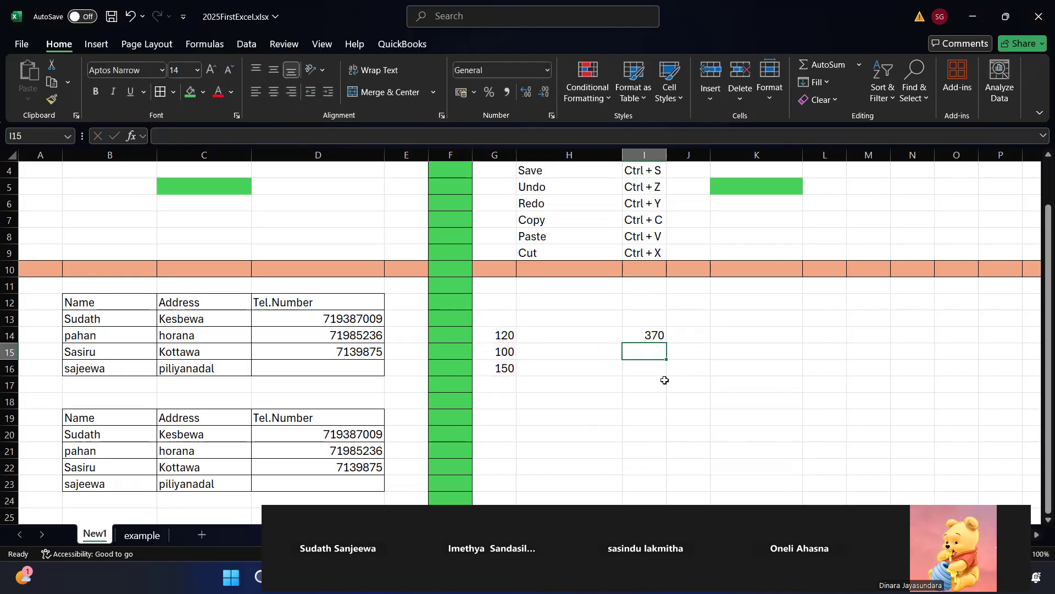
click(651, 332)
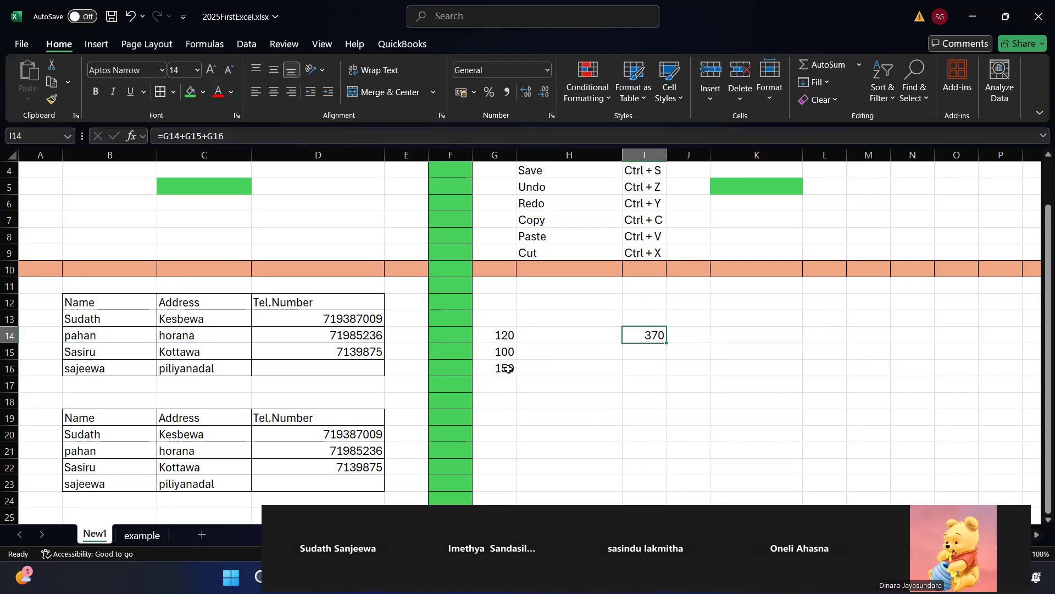
double_click(652, 335)
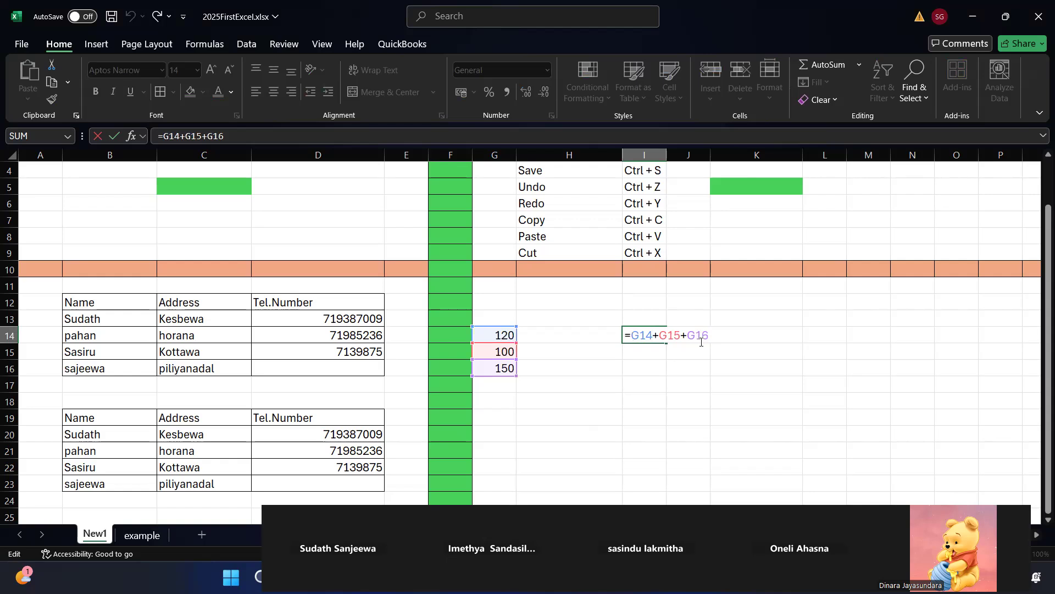
click(633, 336)
key(Return)
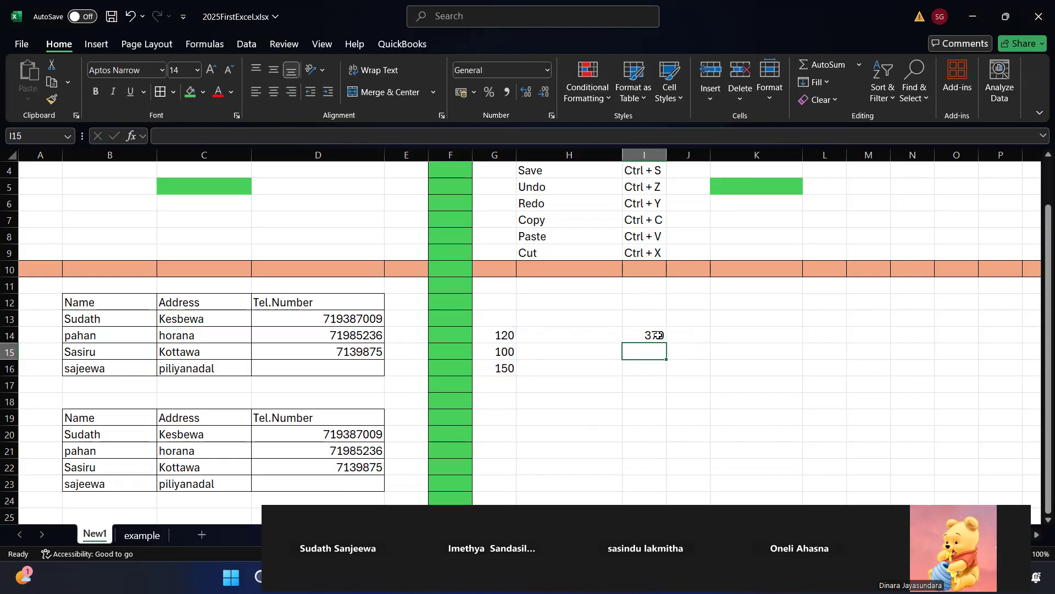
click(658, 335)
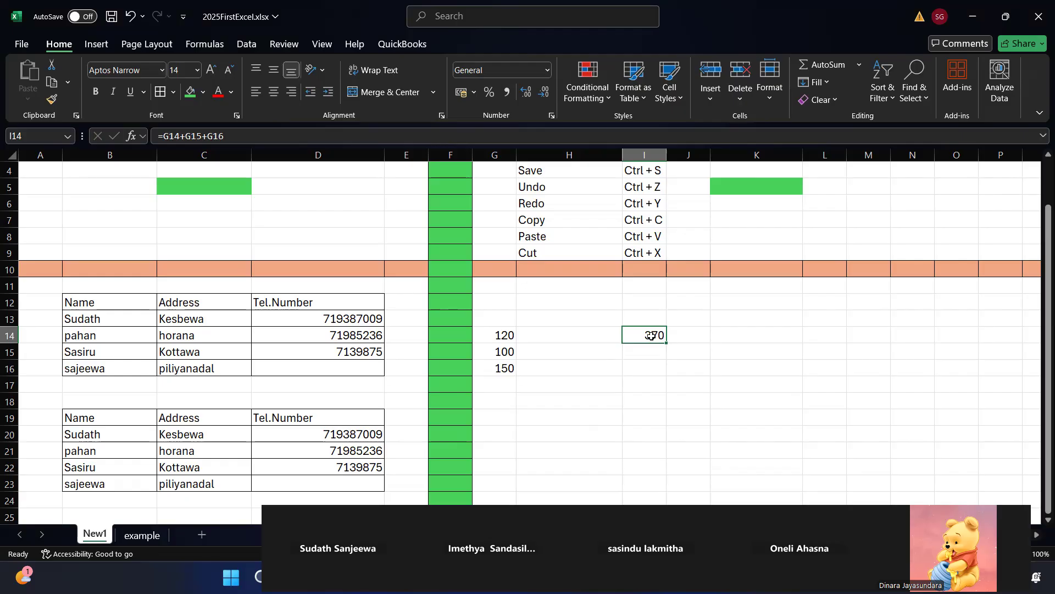
click(242, 135)
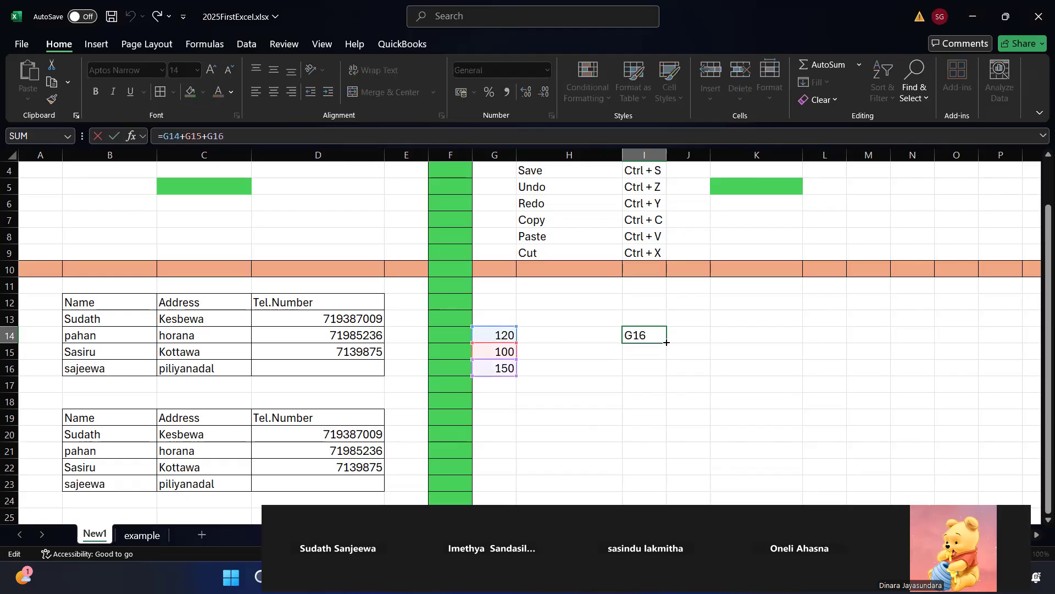
click(680, 382)
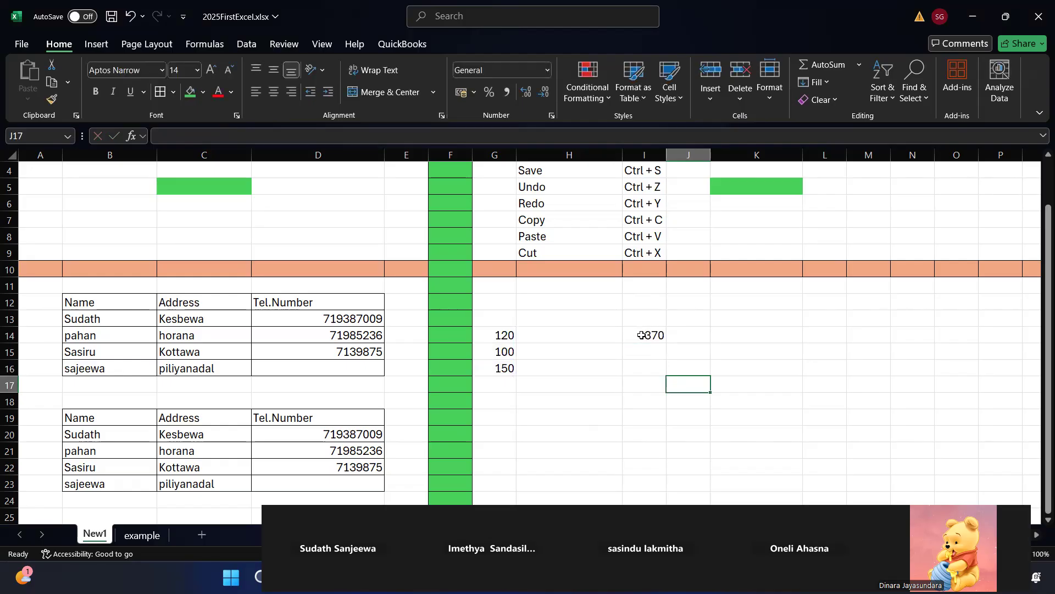
click(641, 335)
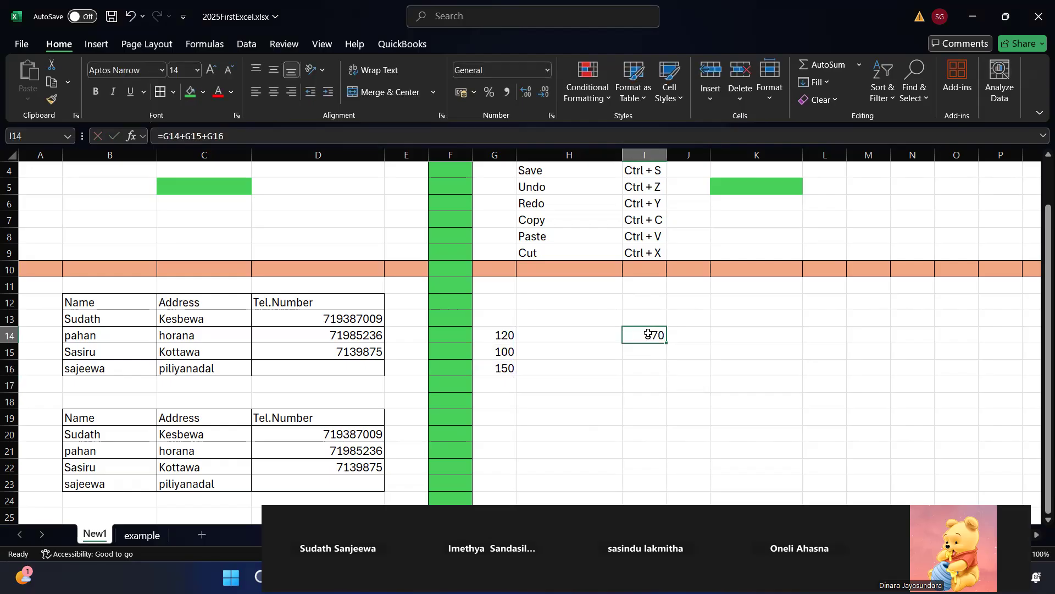
double_click(648, 334)
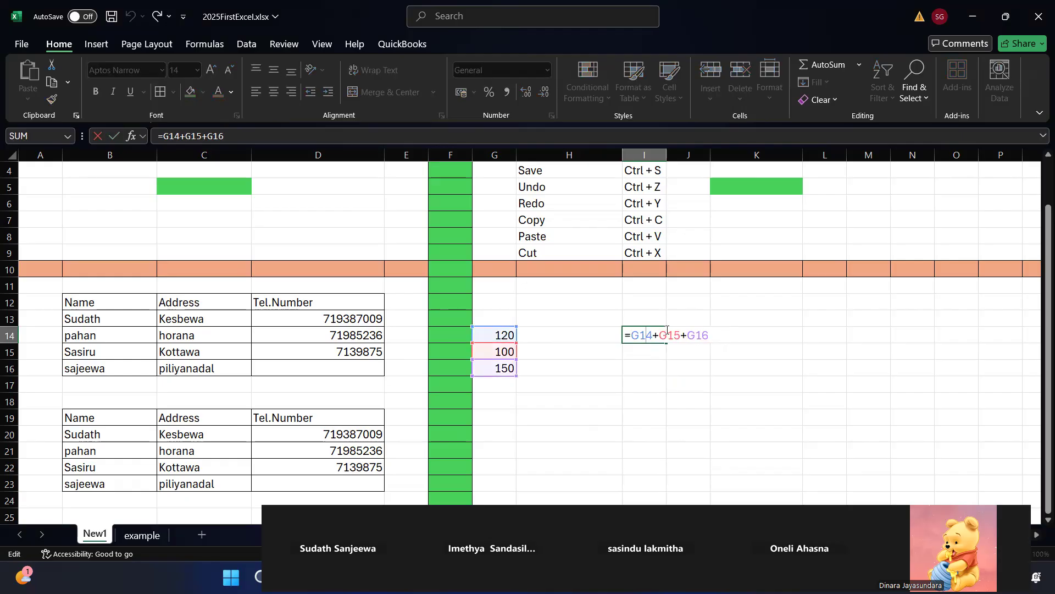
key(Return)
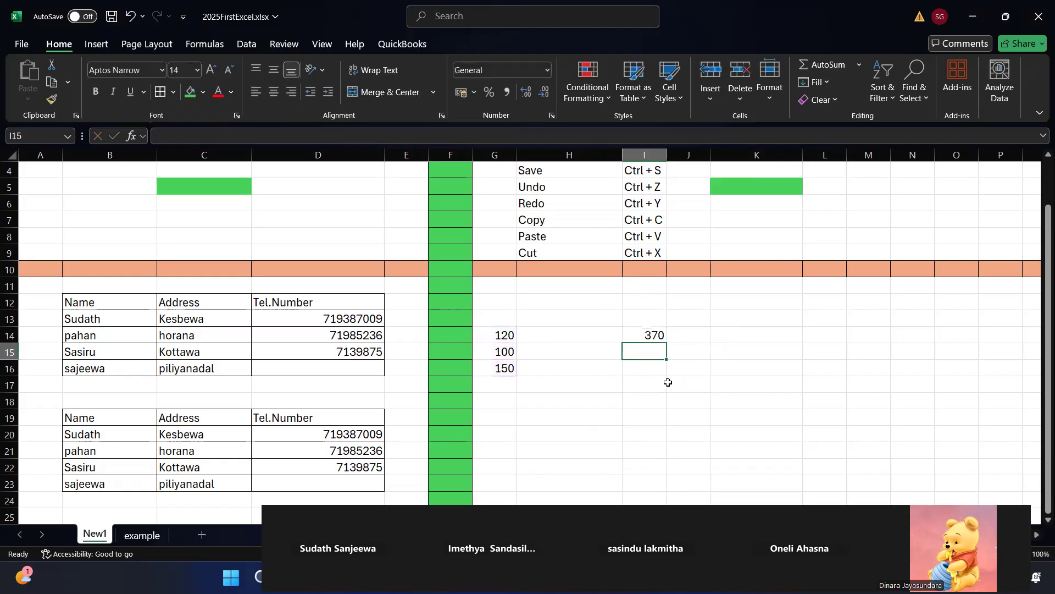
click(633, 335)
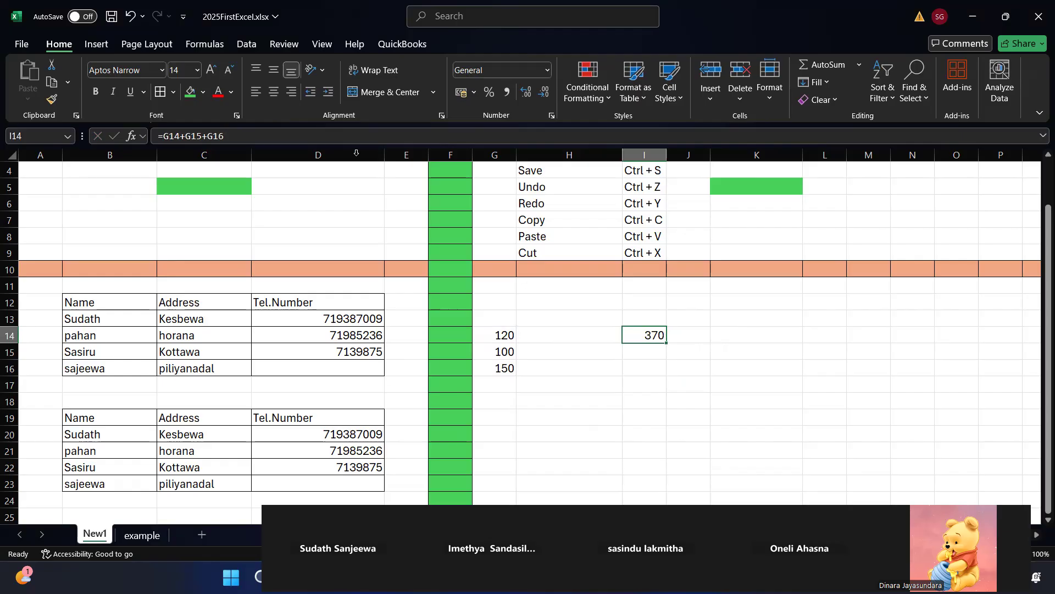
click(252, 134)
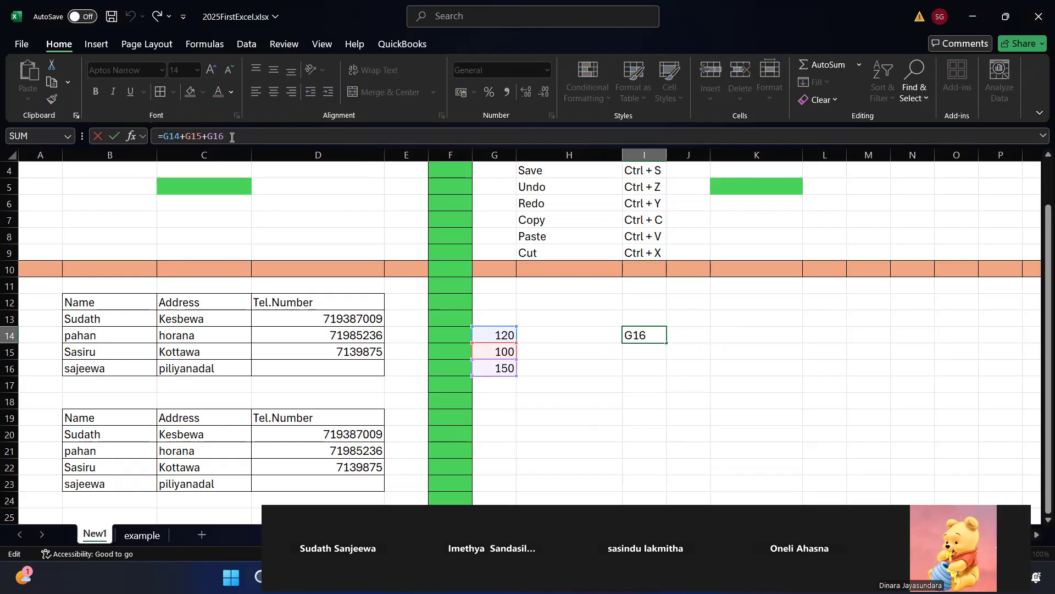
key(BackSpace)
key(BackSpace)
key(BackSpace)
key(BackSpace)
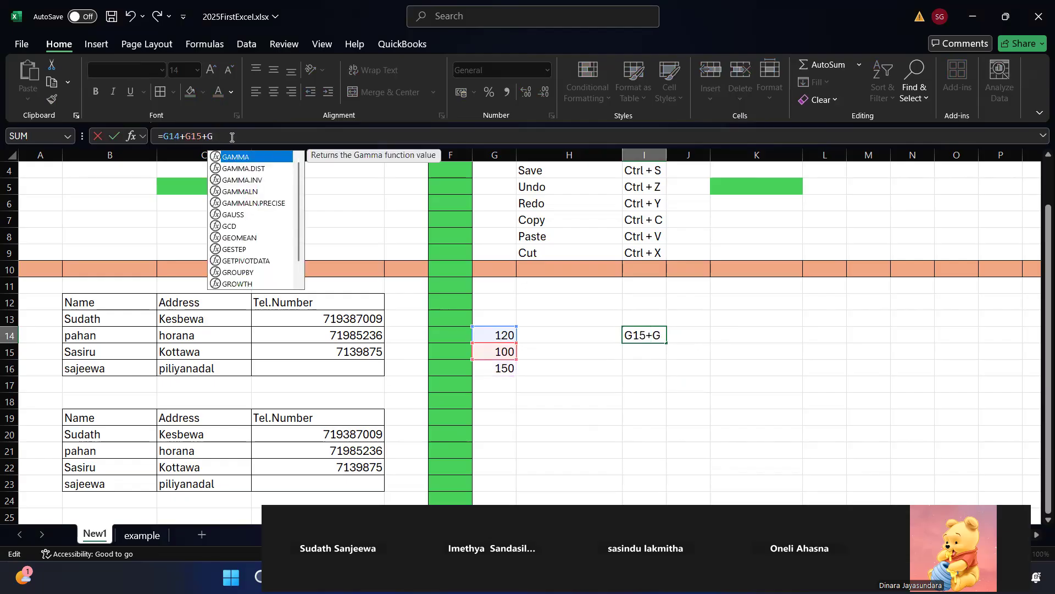
key(Return)
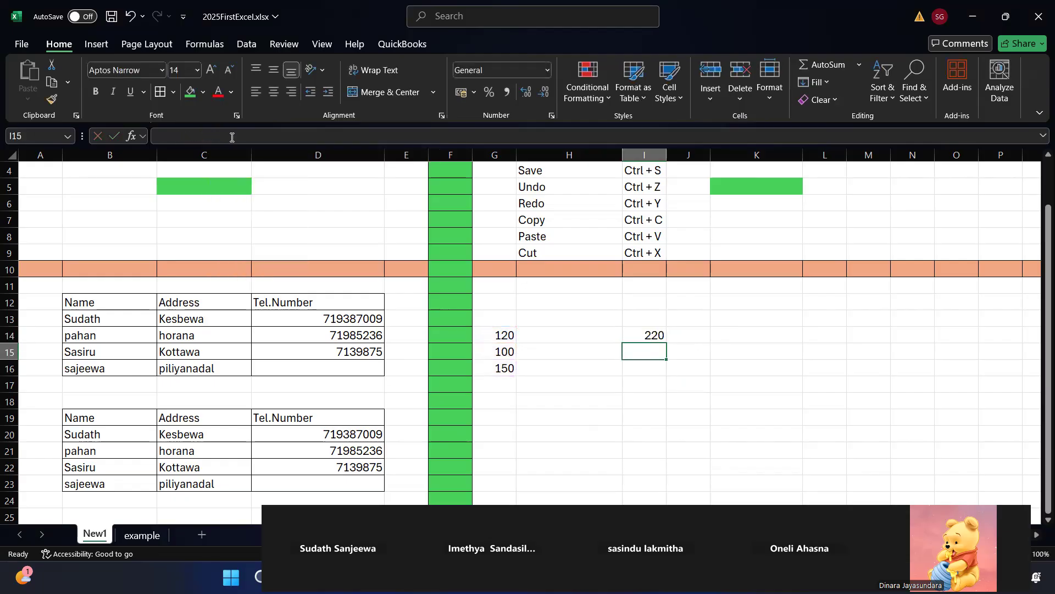
click(656, 335)
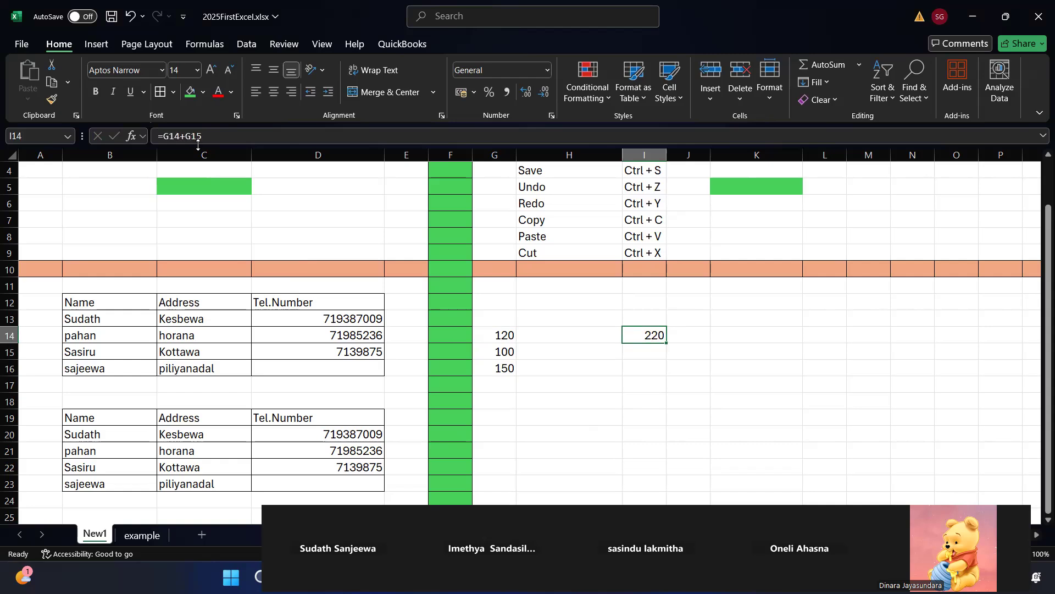
click(661, 353)
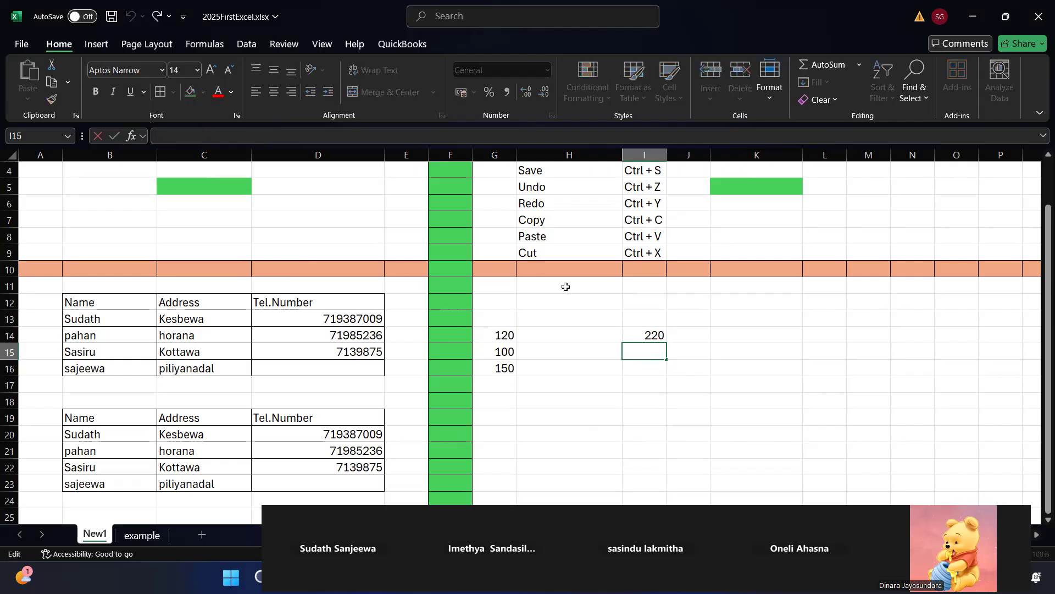
click(654, 336)
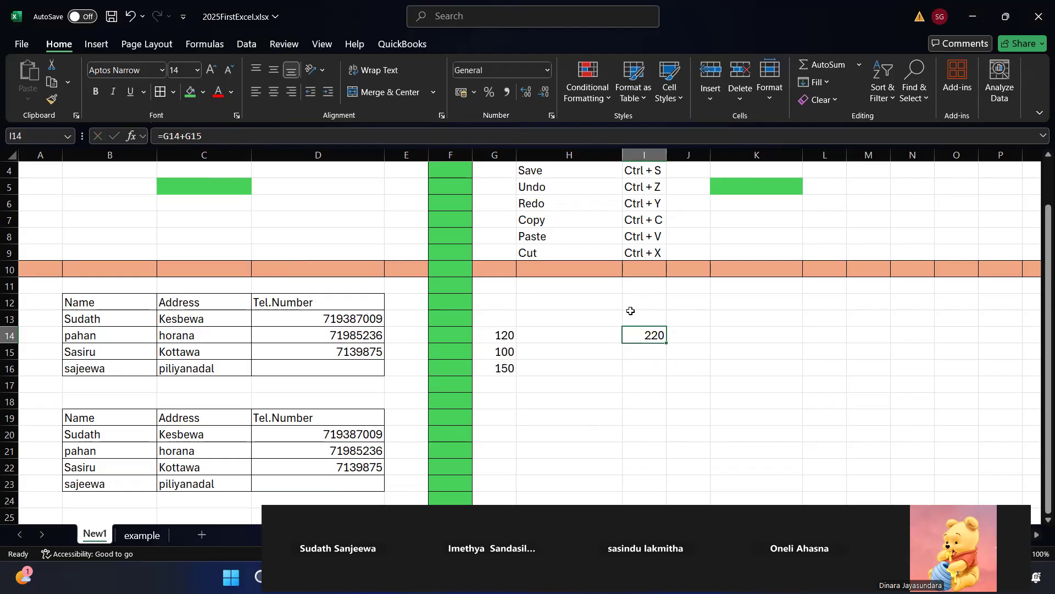
click(217, 135)
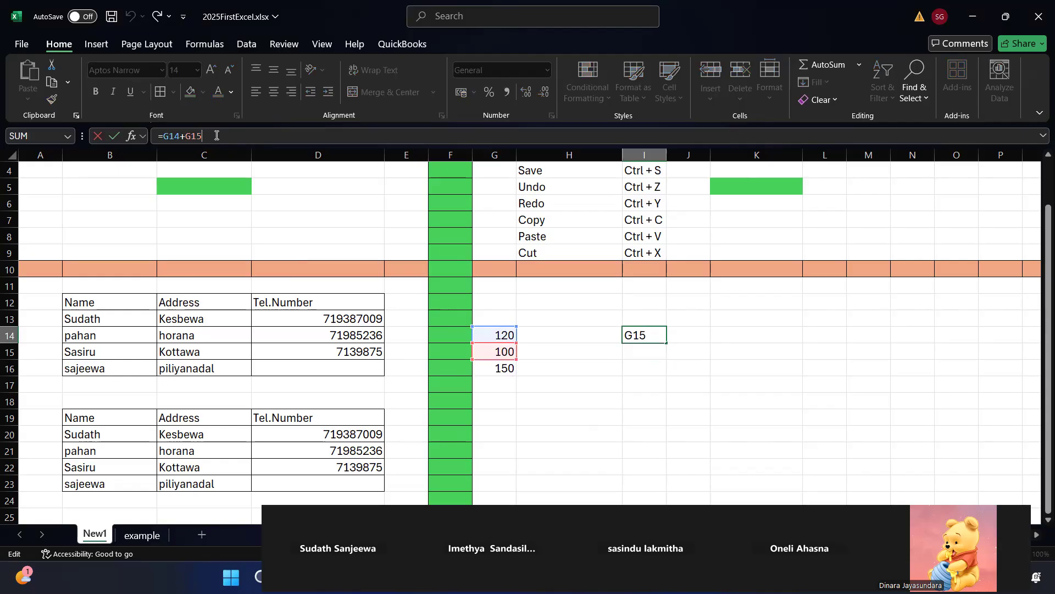
text(+)
click(503, 370)
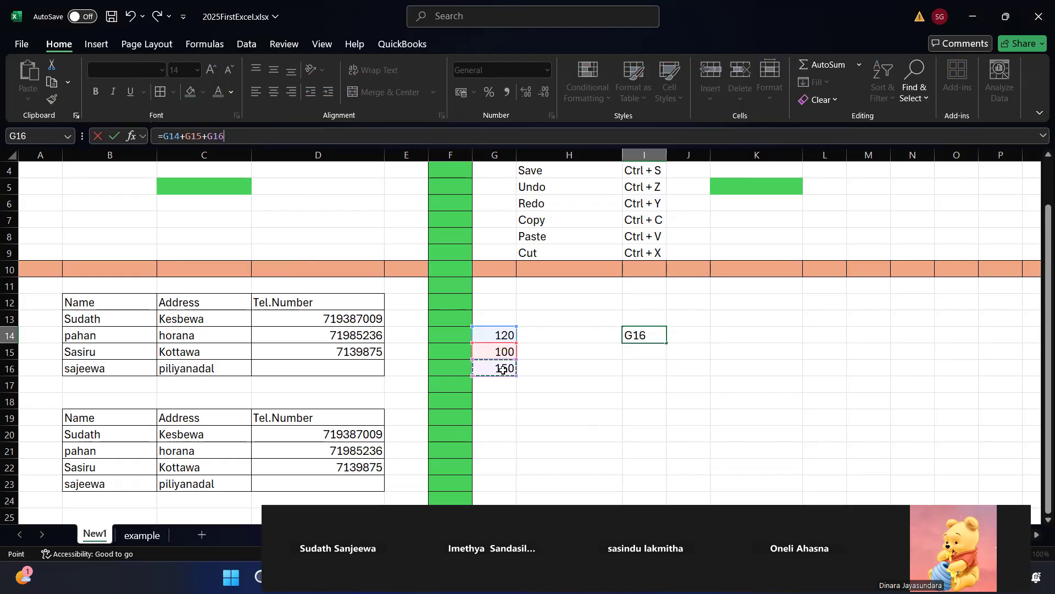
key(Return)
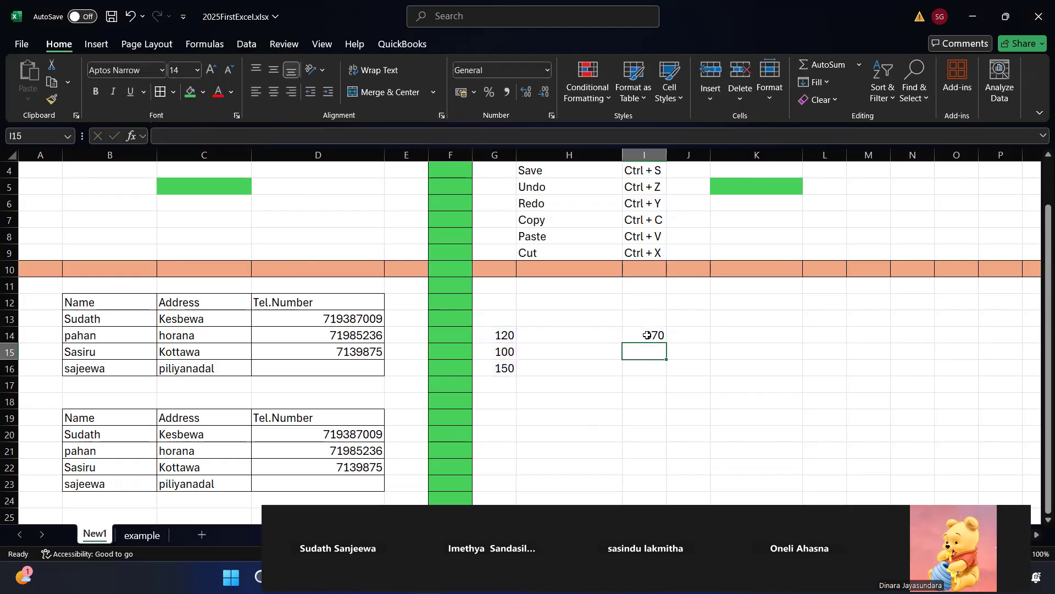
click(647, 335)
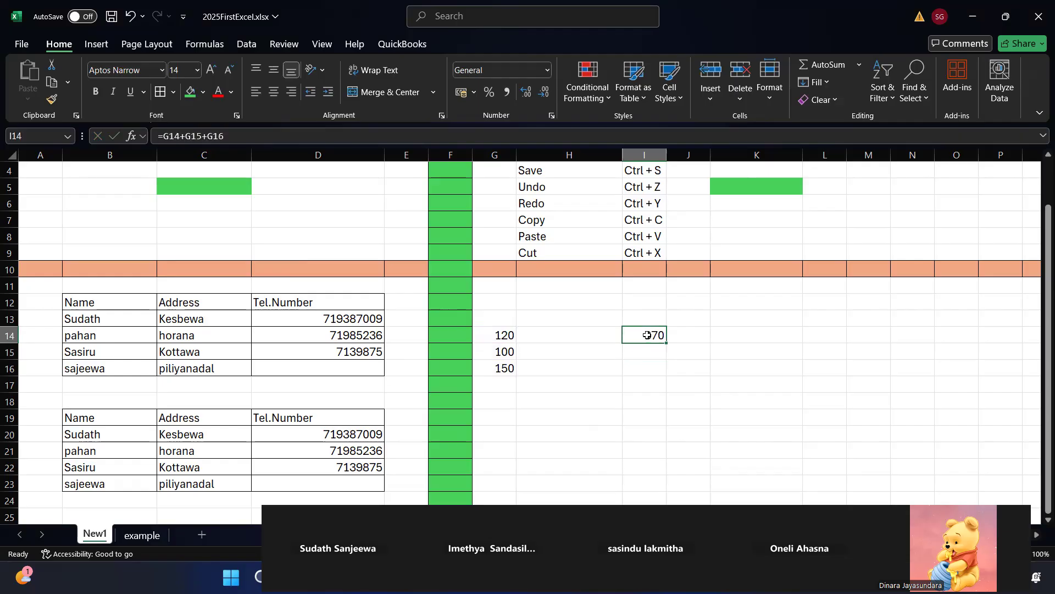
click(217, 135)
drag(217, 134, 131, 136)
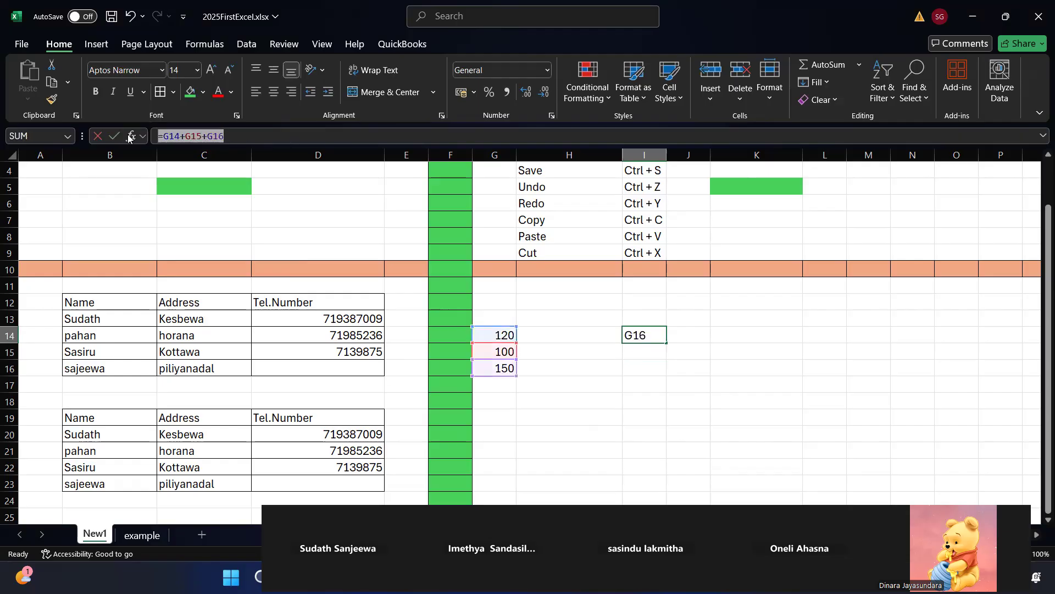
click(734, 336)
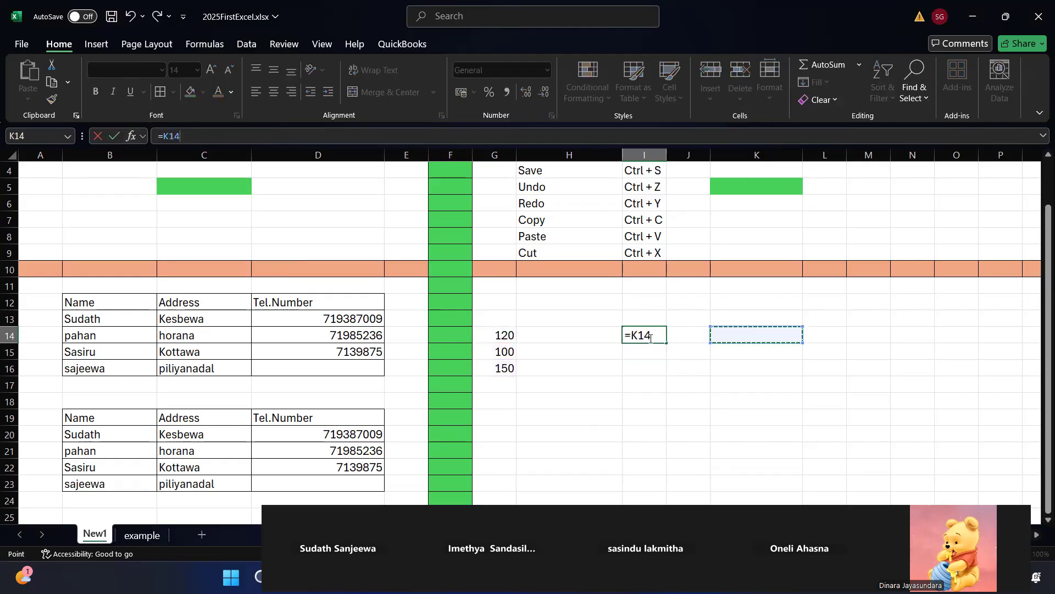
key(Escape)
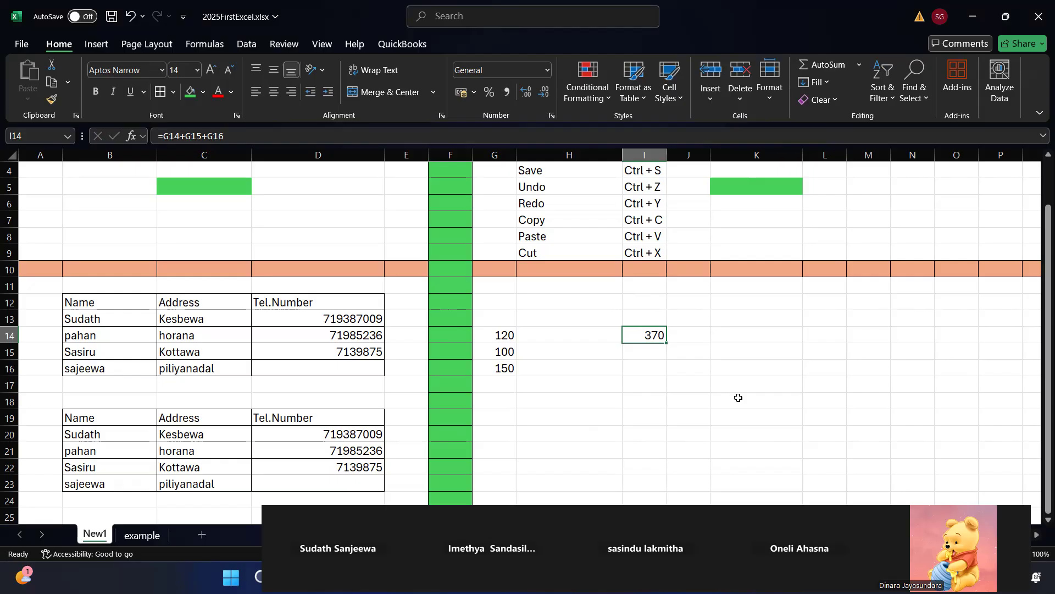
click(689, 337)
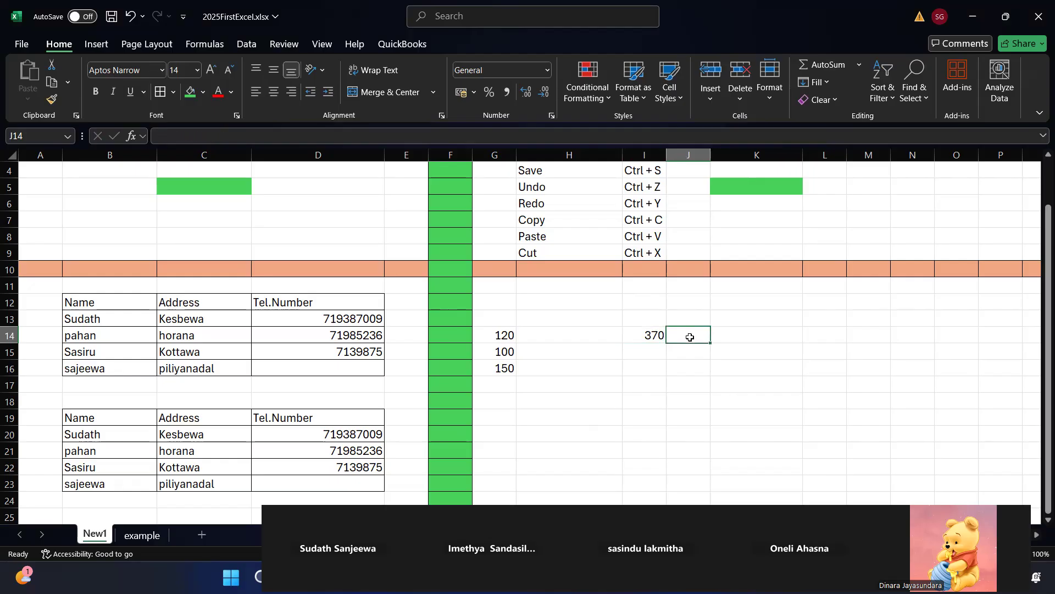
scroll(690, 337, down, 1)
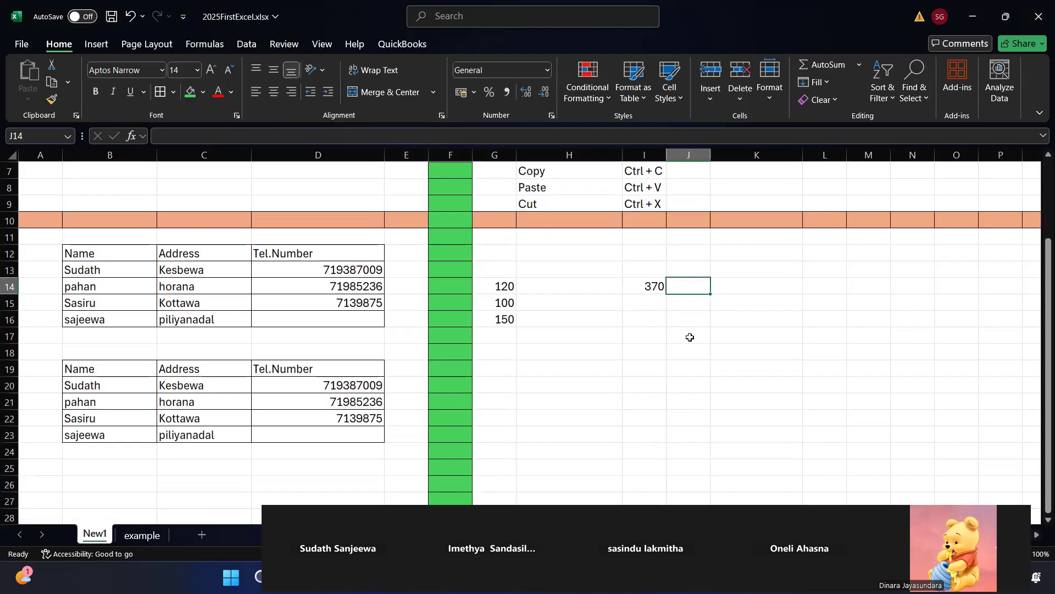
scroll(690, 337, up, 1)
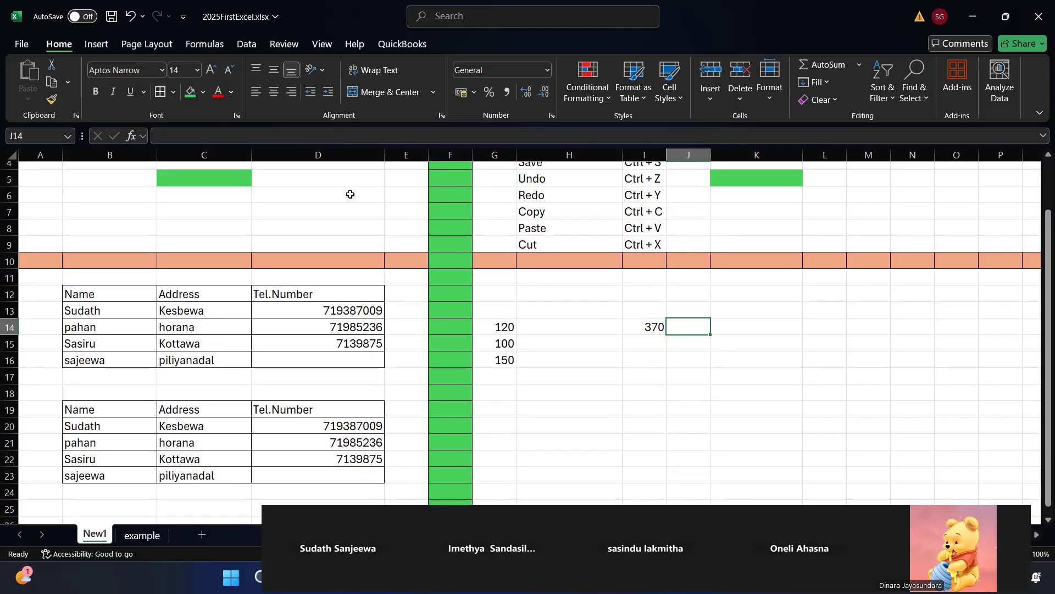
scroll(314, 245, up, 1)
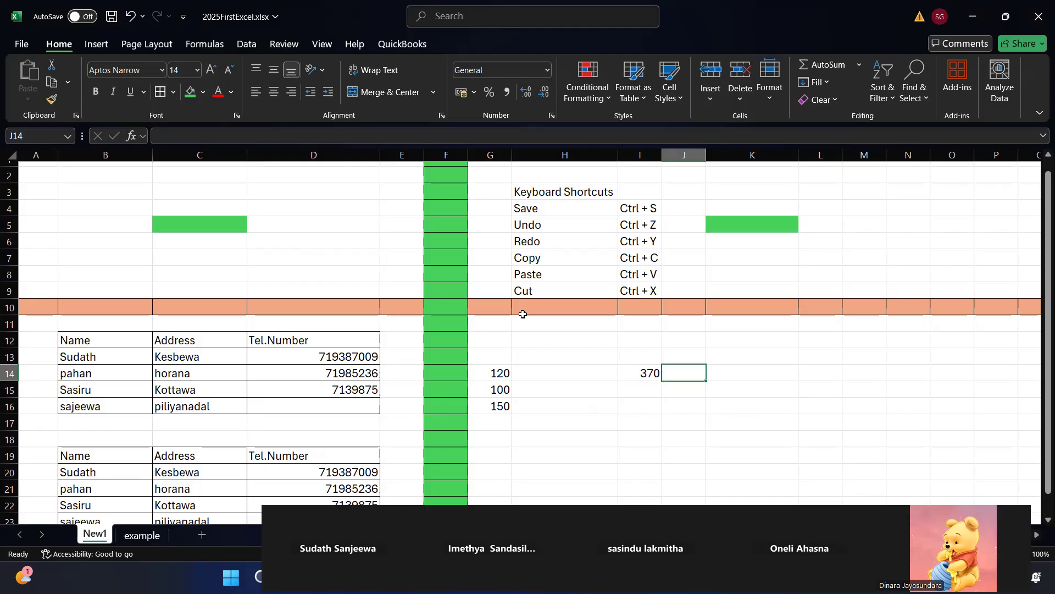
scroll(158, 345, down, 2)
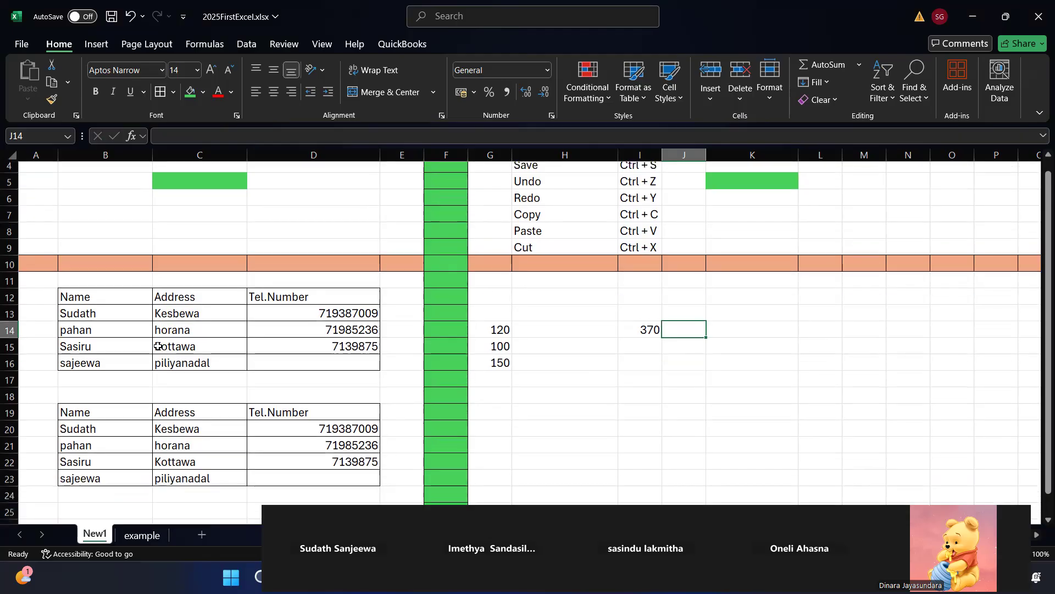
drag(88, 267, 300, 332)
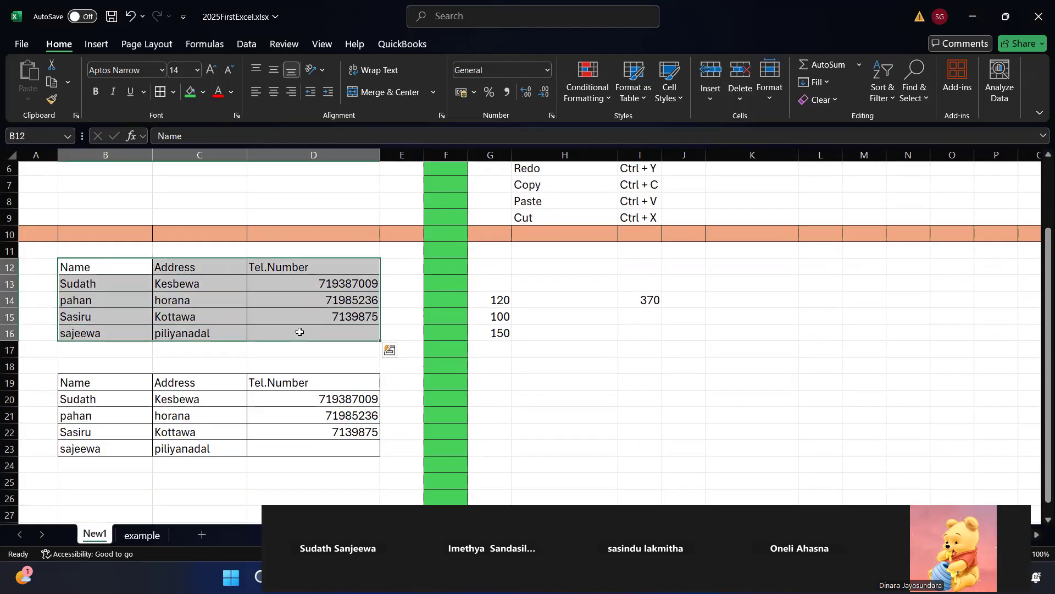
click(99, 265)
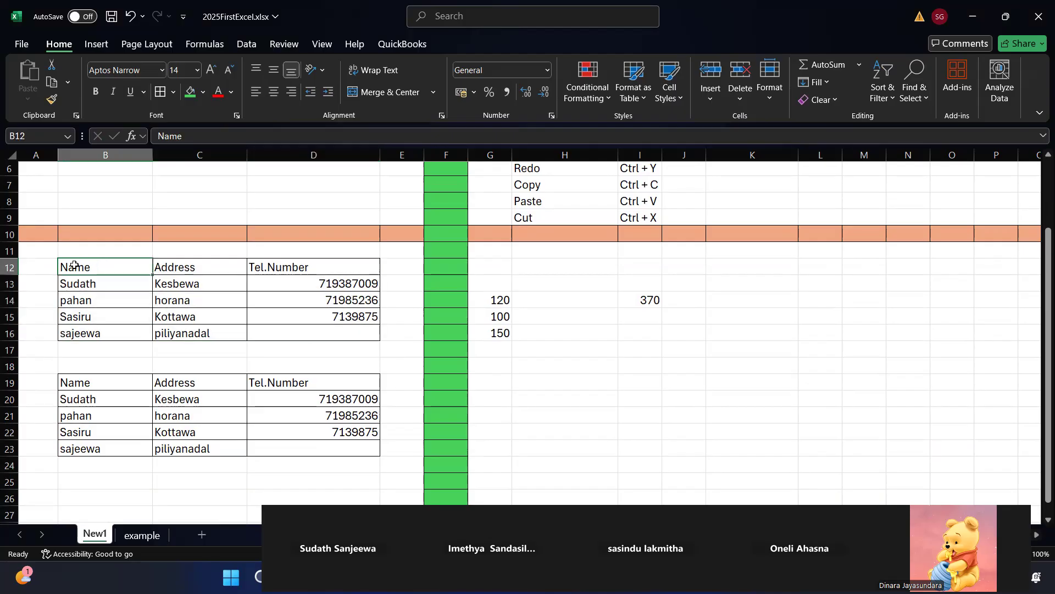
drag(74, 265, 295, 268)
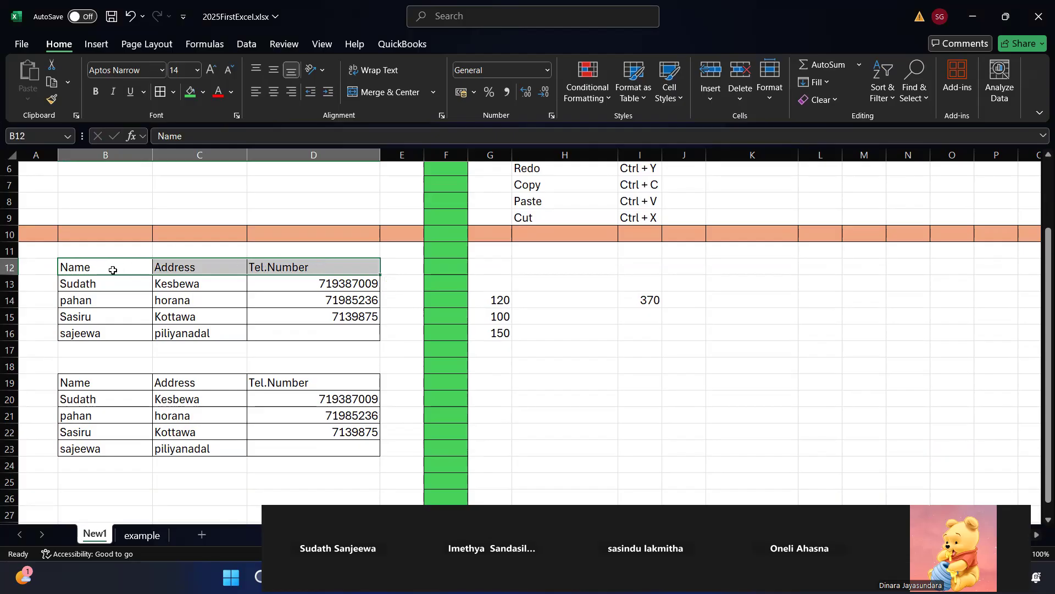
drag(104, 269, 321, 271)
click(110, 266)
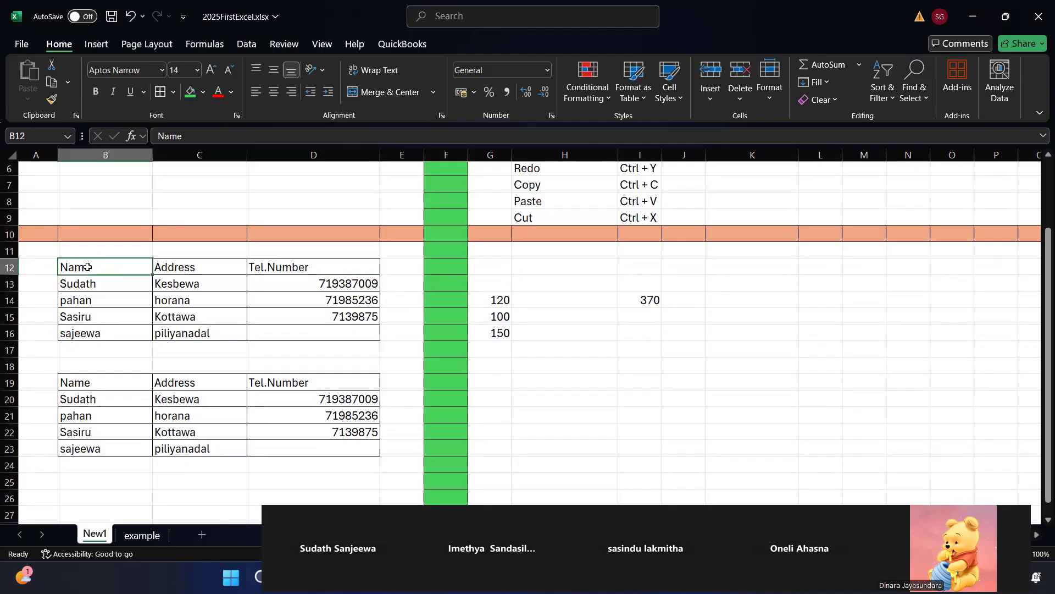
drag(86, 267, 312, 263)
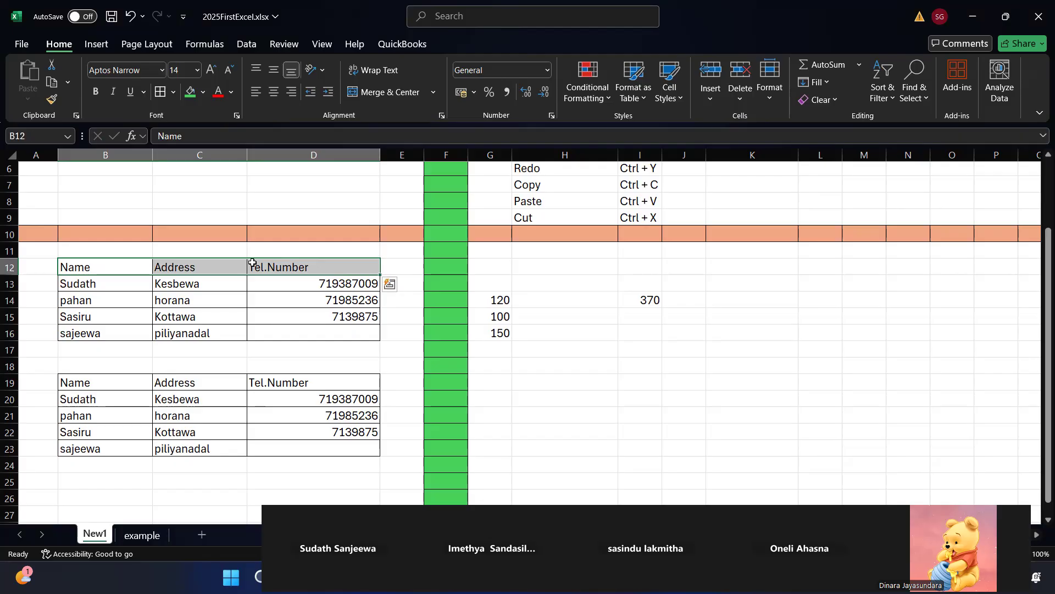
drag(124, 268, 302, 270)
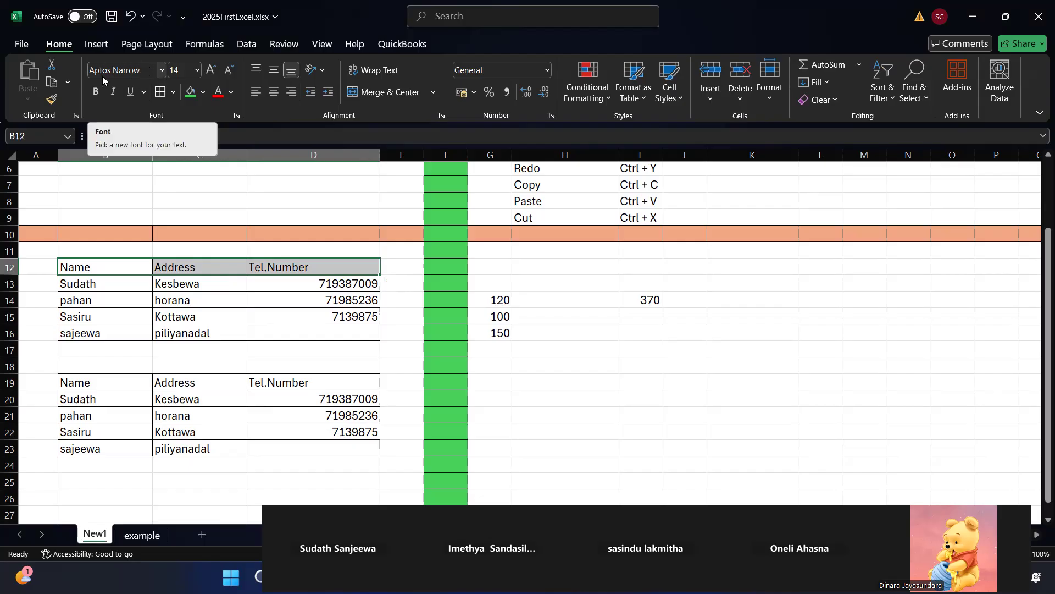
Set the header row B12:D12 to the Arial Black font.
click(163, 70)
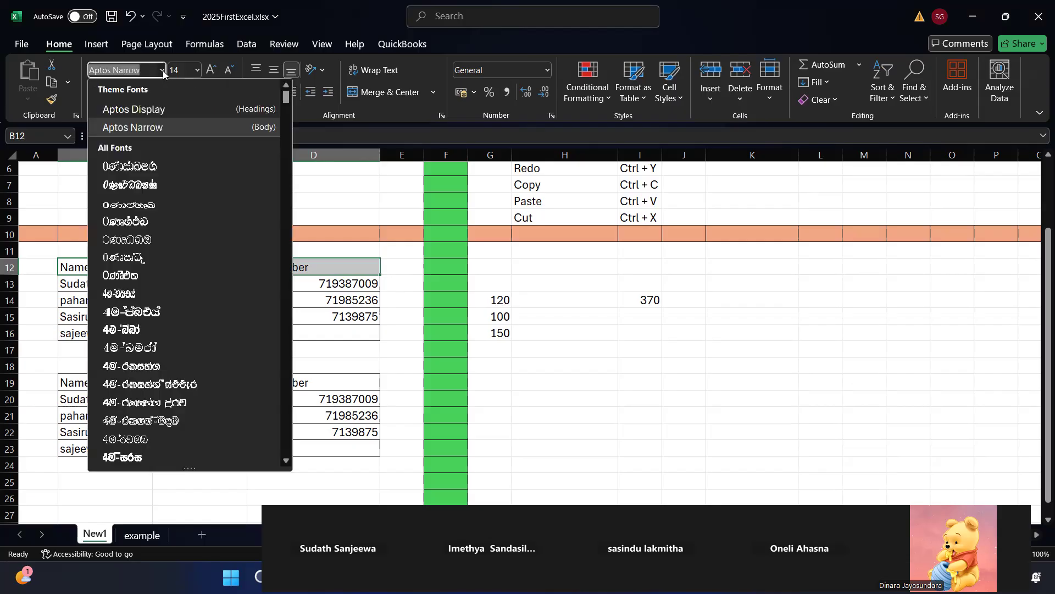
scroll(172, 259, down, 4)
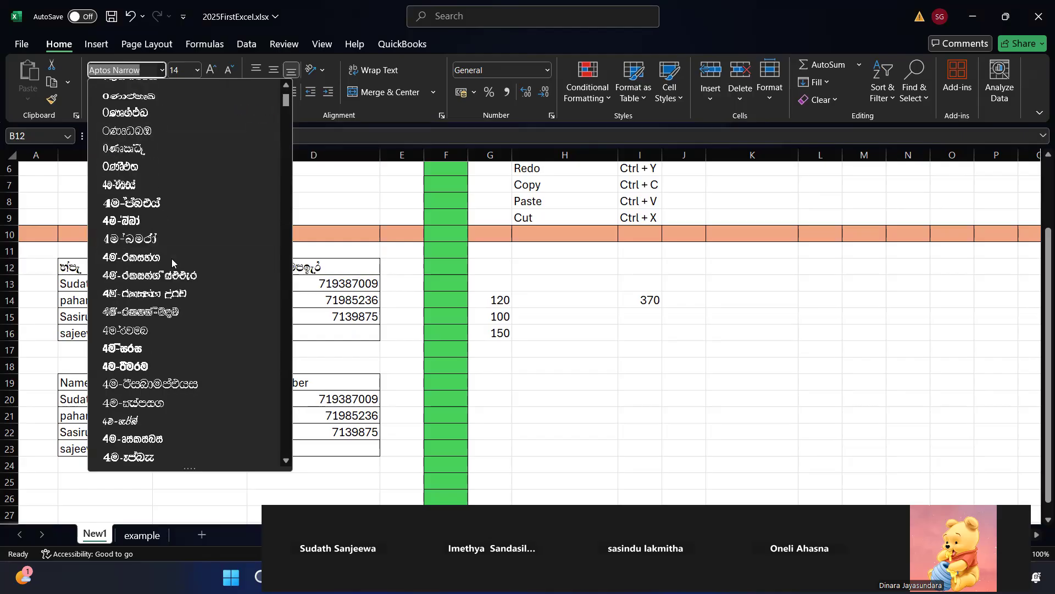
scroll(172, 259, down, 15)
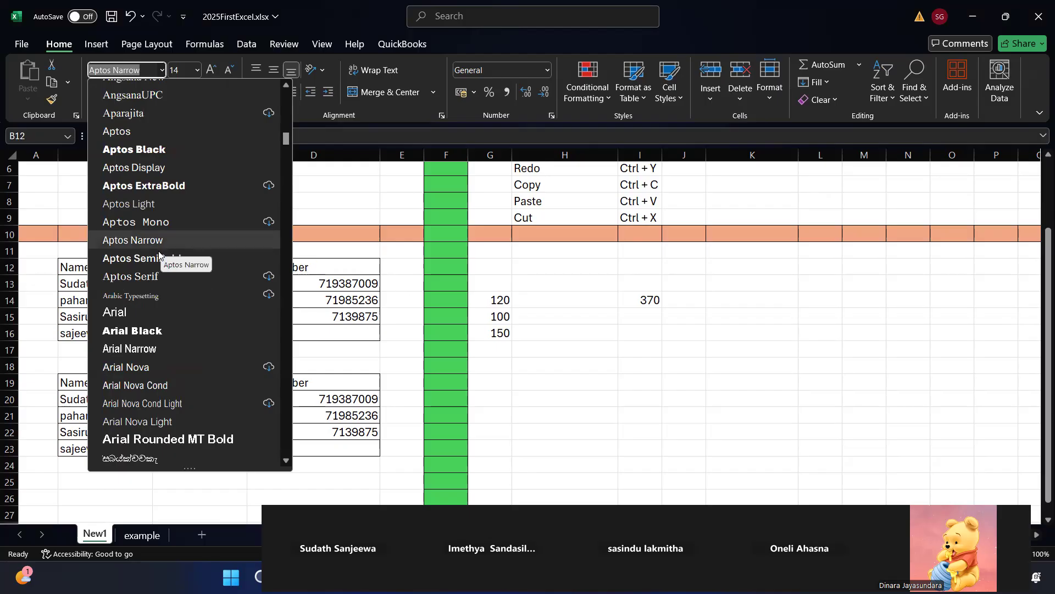
click(148, 330)
Check the Name, Address and Tel.Number headers' font and reselect B12:D12.
click(132, 301)
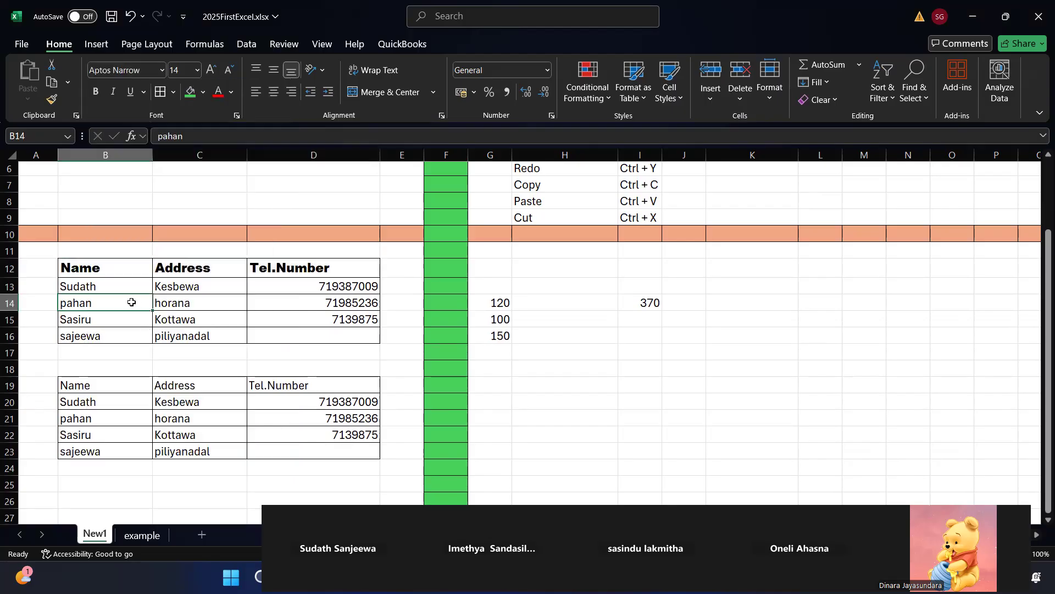
click(97, 268)
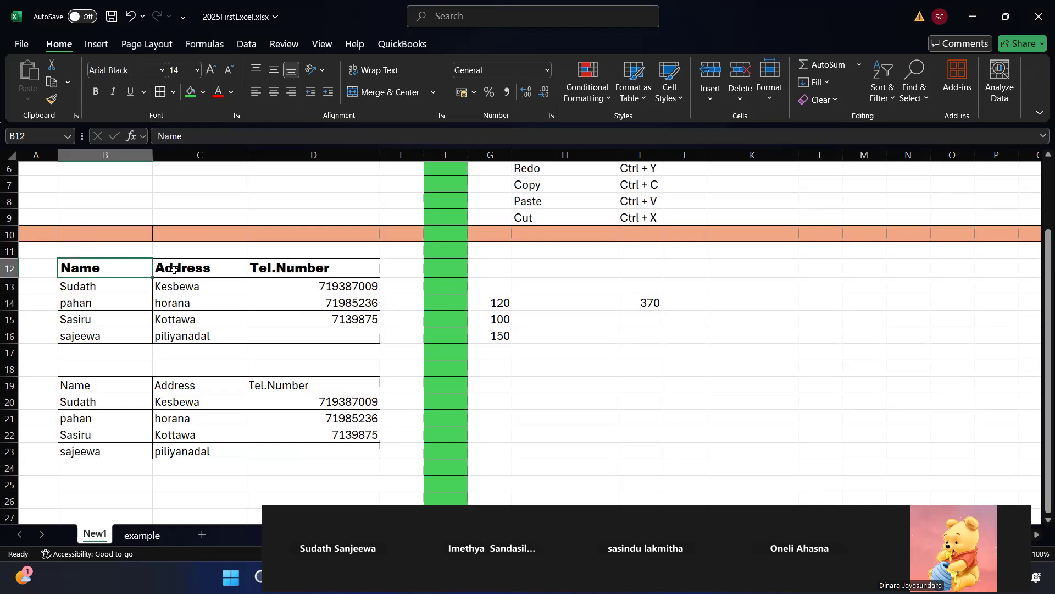
click(198, 268)
click(276, 269)
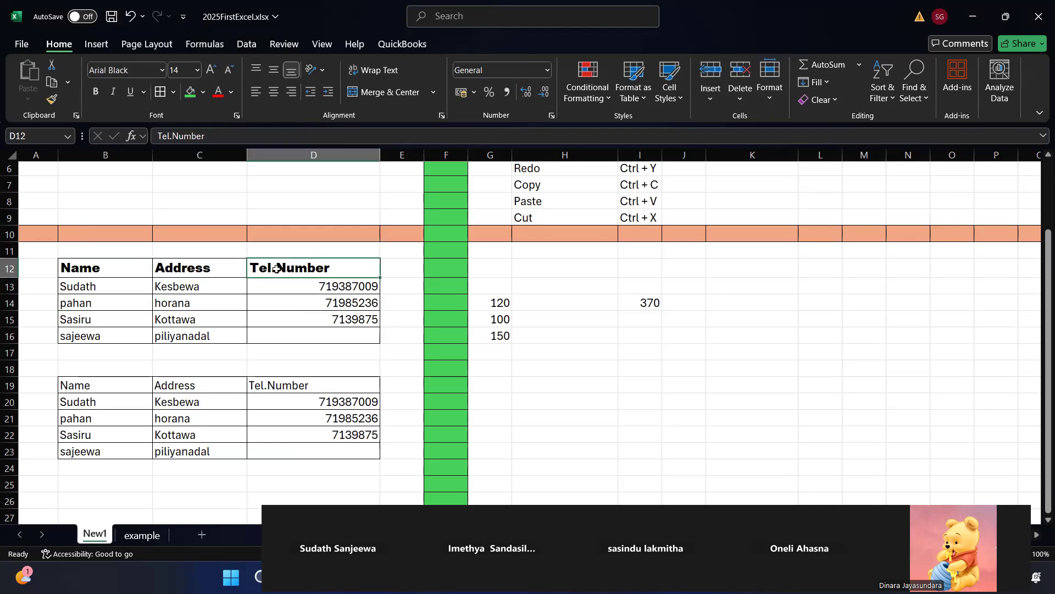
drag(112, 267, 302, 266)
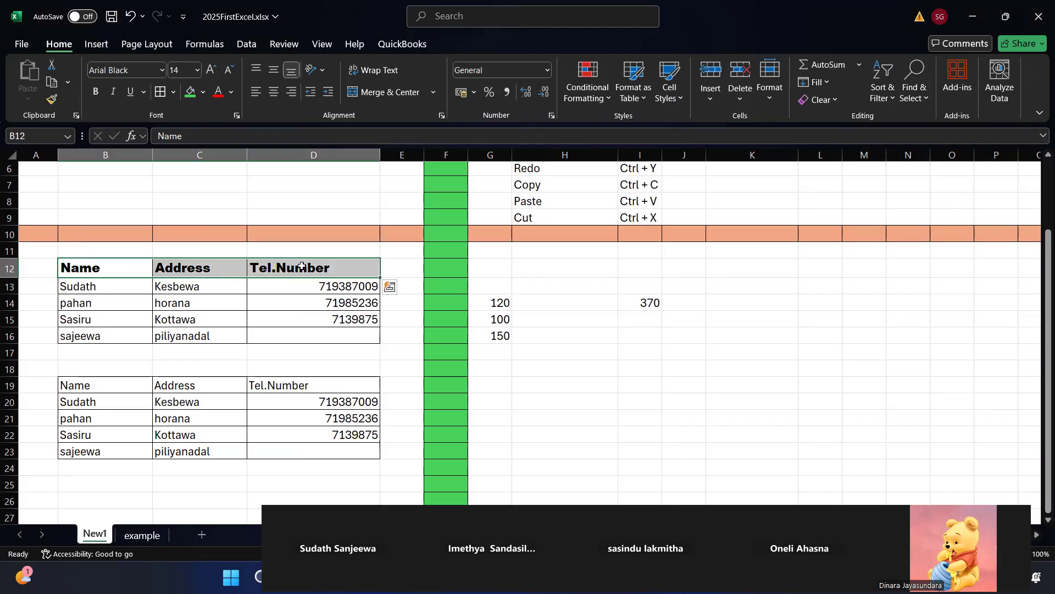
drag(97, 269, 323, 263)
Enlarge the Name, Address and Tel.Number headers in B12:D12 to 20 pt.
click(236, 301)
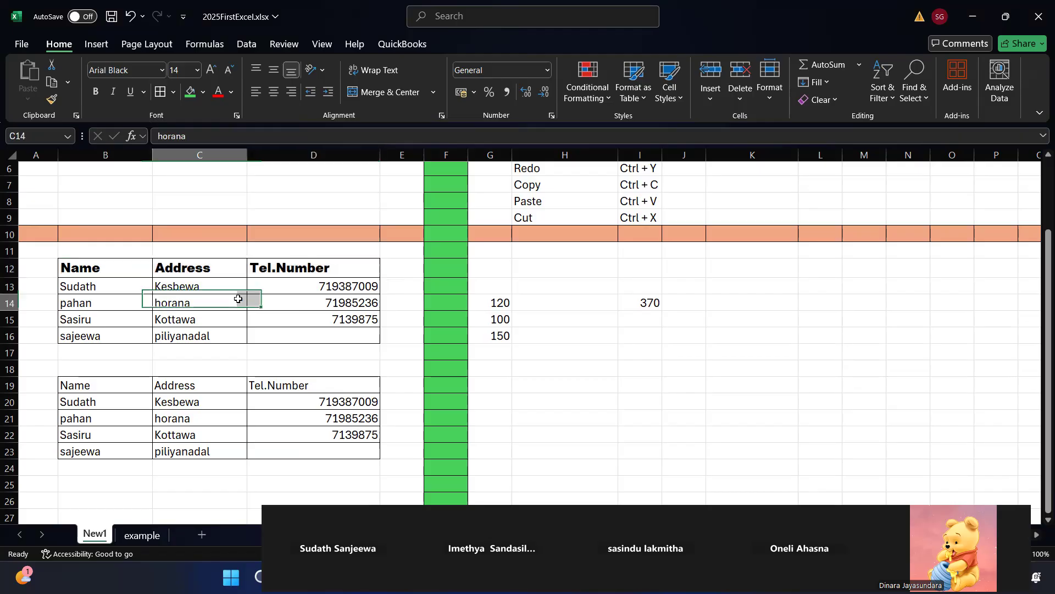
click(118, 266)
drag(118, 266, 325, 264)
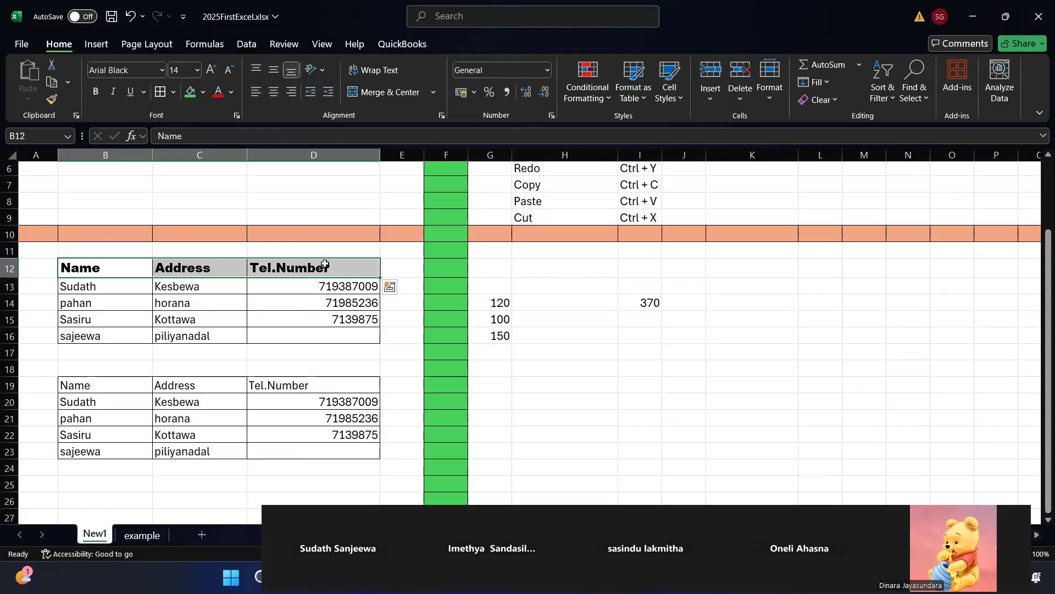
click(197, 72)
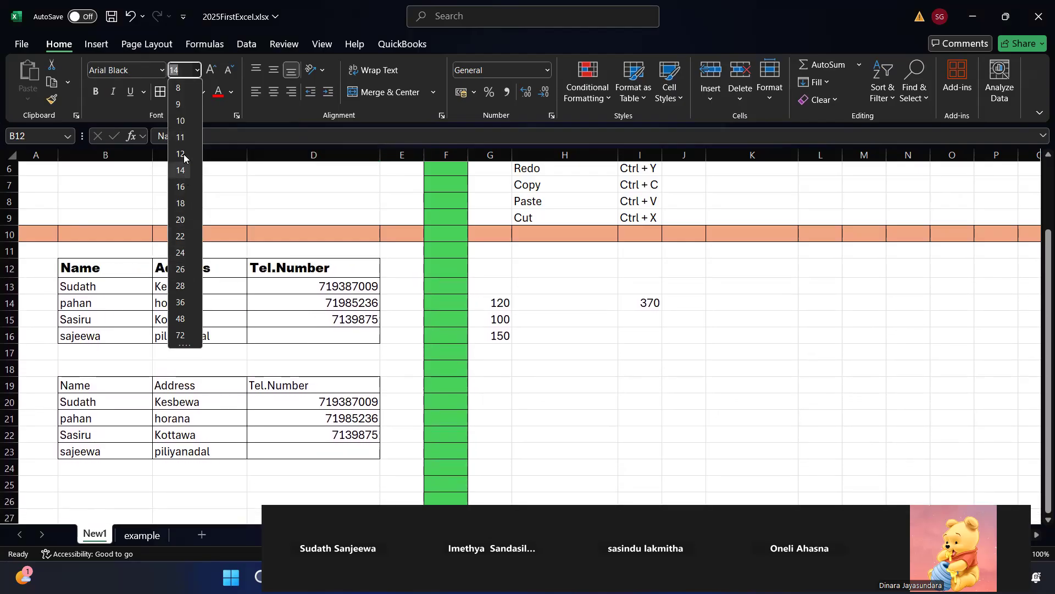
click(181, 219)
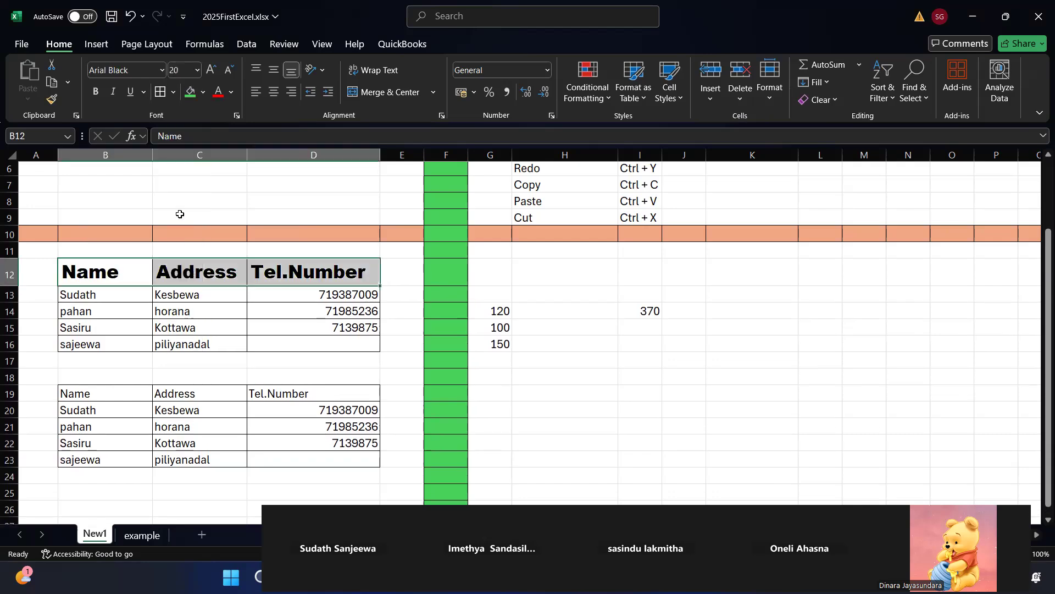
click(343, 370)
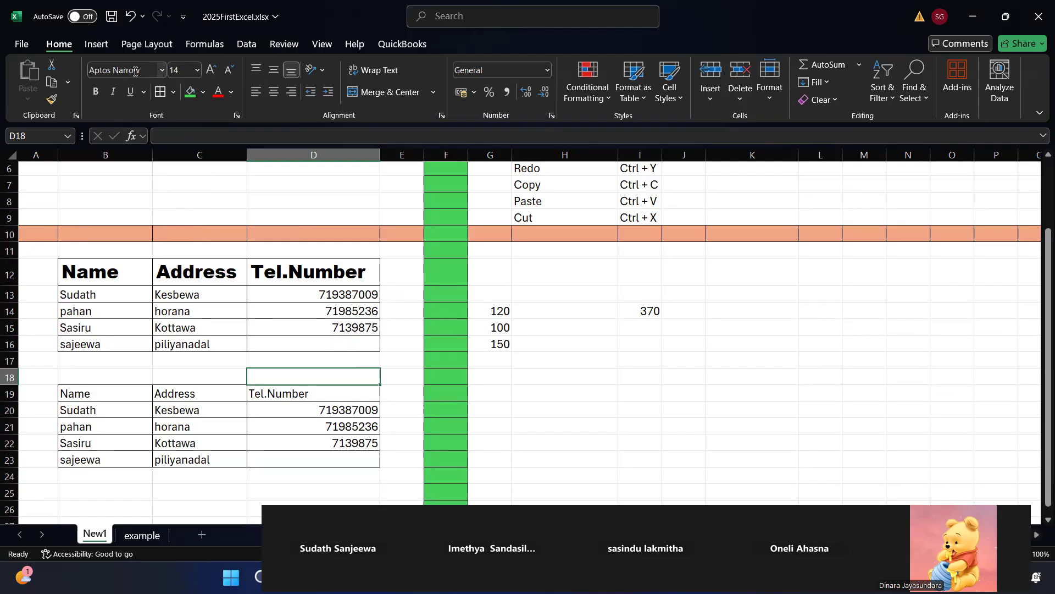
click(124, 279)
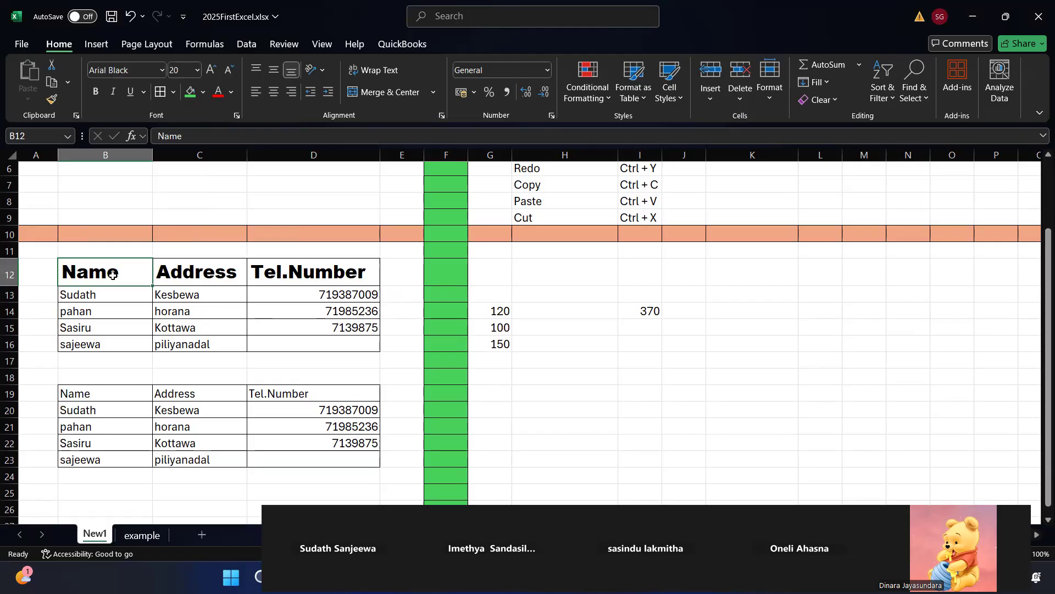
scroll(113, 275, down, 1)
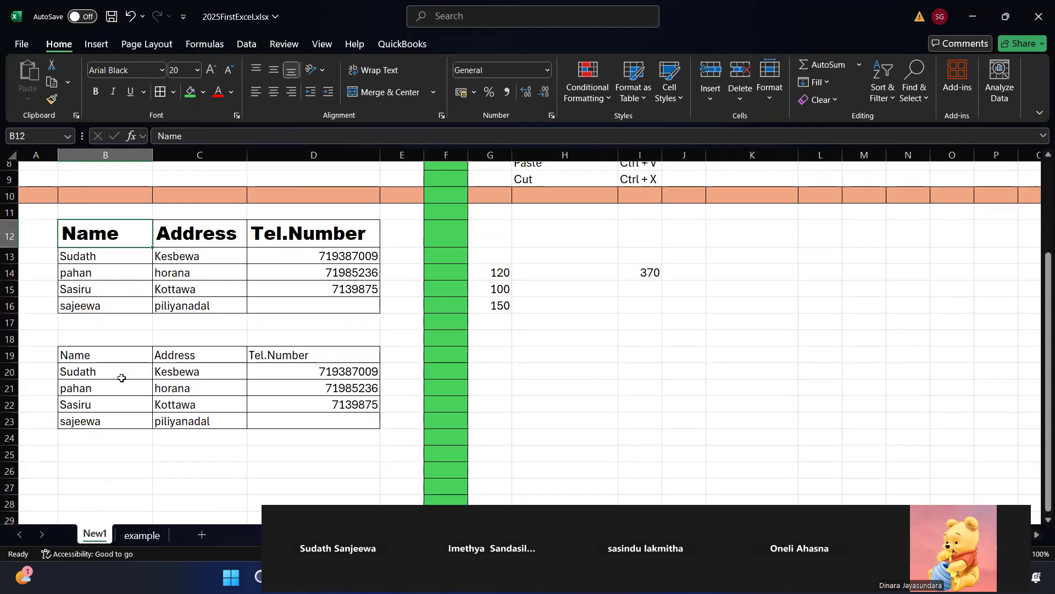
click(80, 355)
drag(81, 354, 324, 355)
click(101, 353)
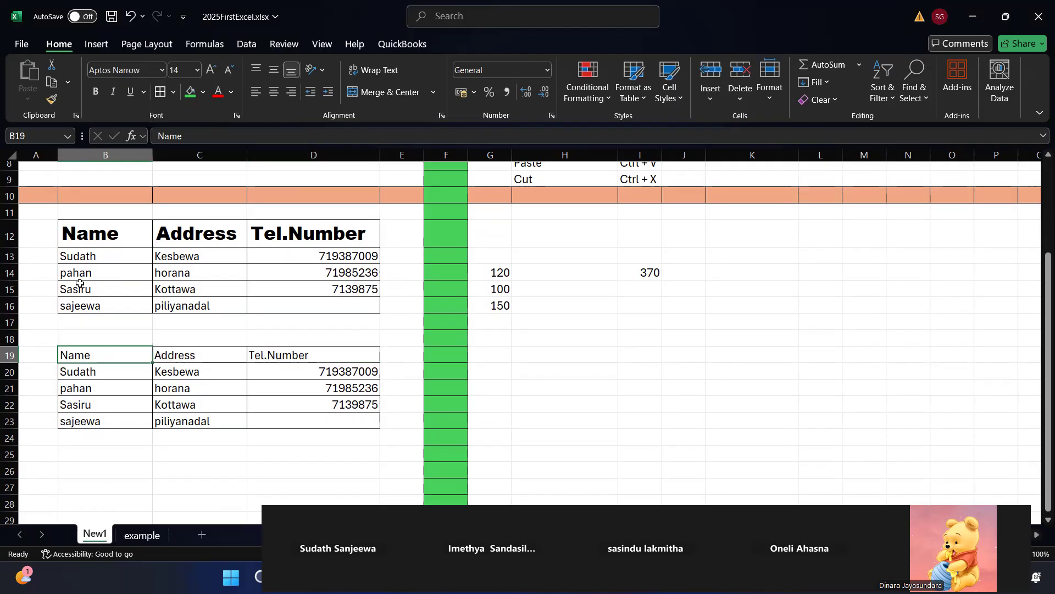
click(82, 254)
click(79, 276)
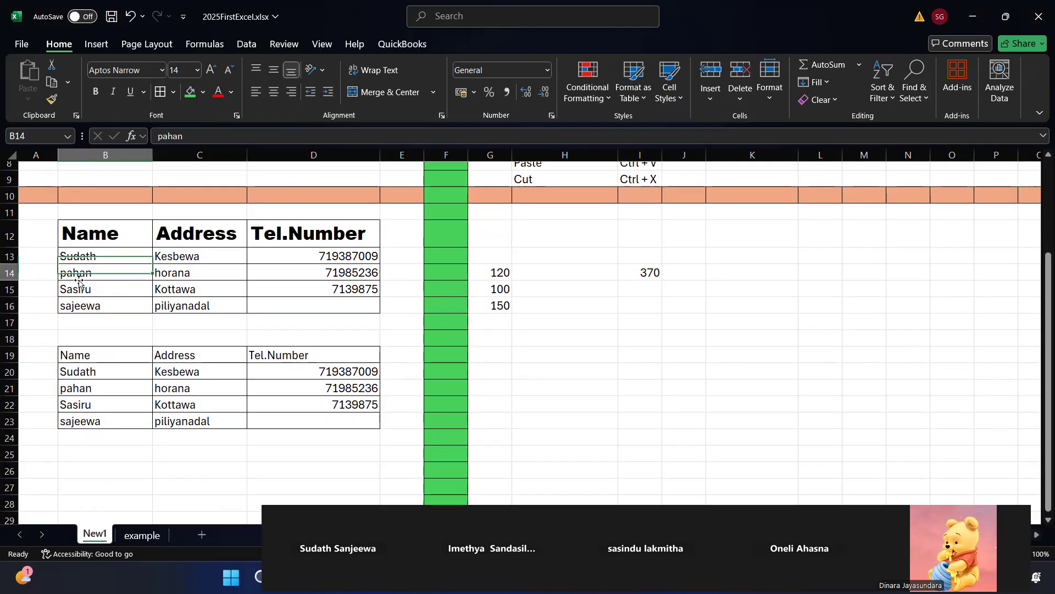
click(89, 293)
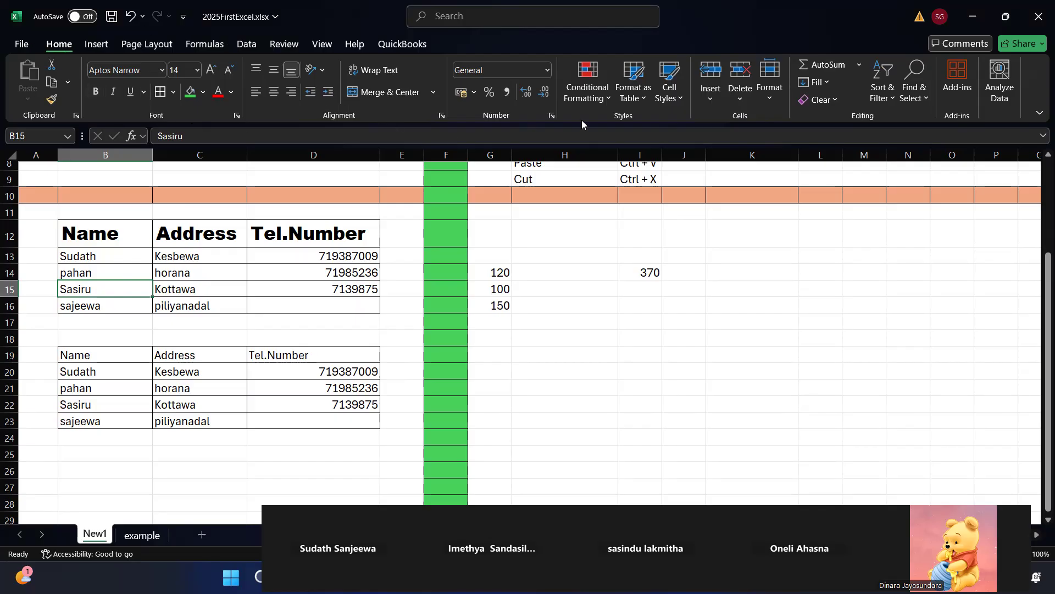
Bold the third name in B15 and compare it with names B13:B16.
click(95, 94)
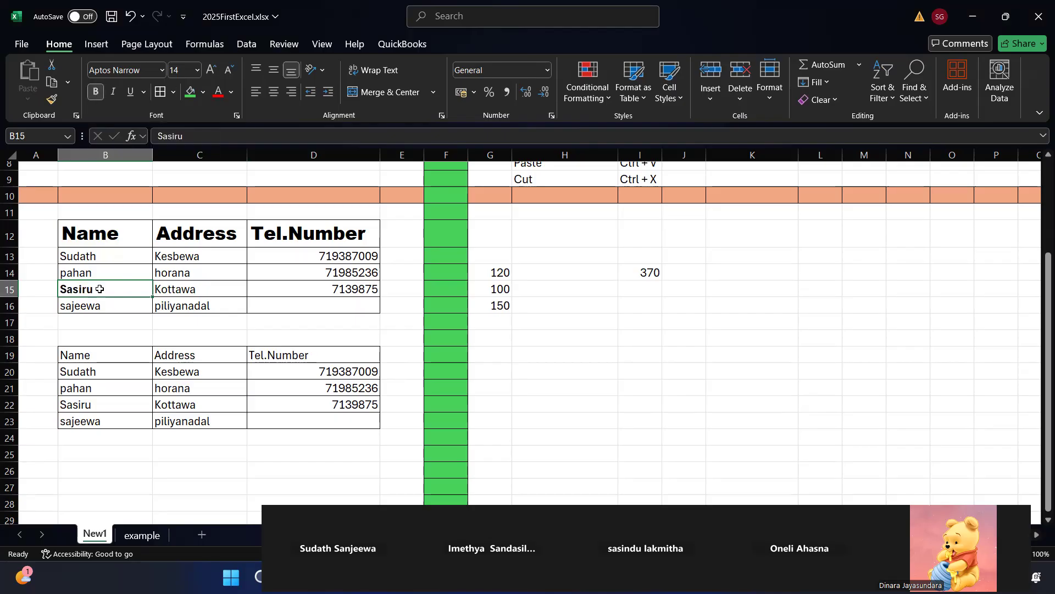
click(100, 307)
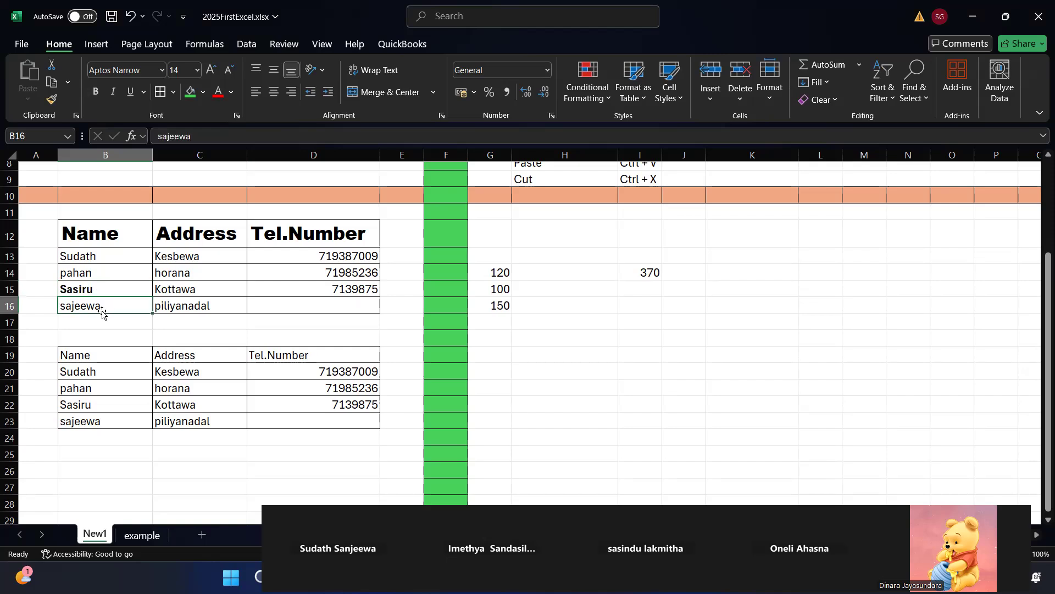
drag(93, 254, 93, 309)
click(87, 293)
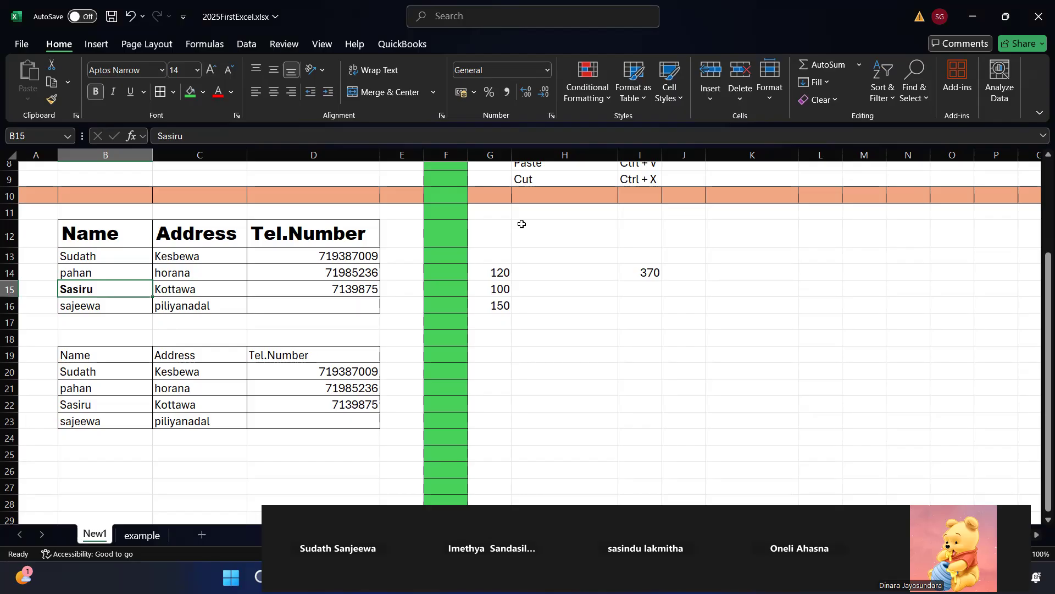
scroll(521, 224, up, 2)
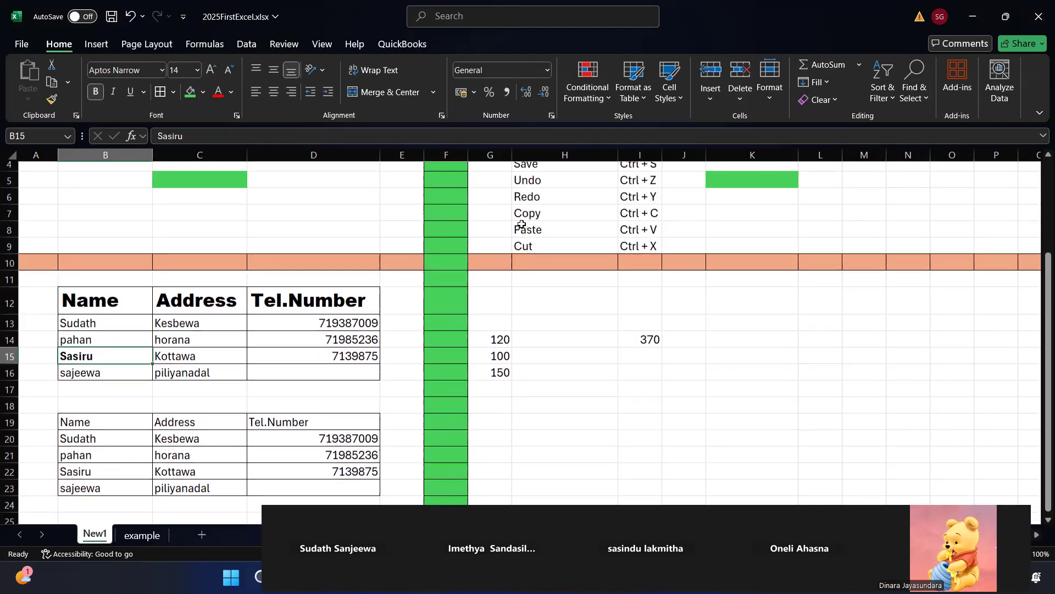
Strip the borders and the orange fill from row 10 so it is plain again.
click(9, 260)
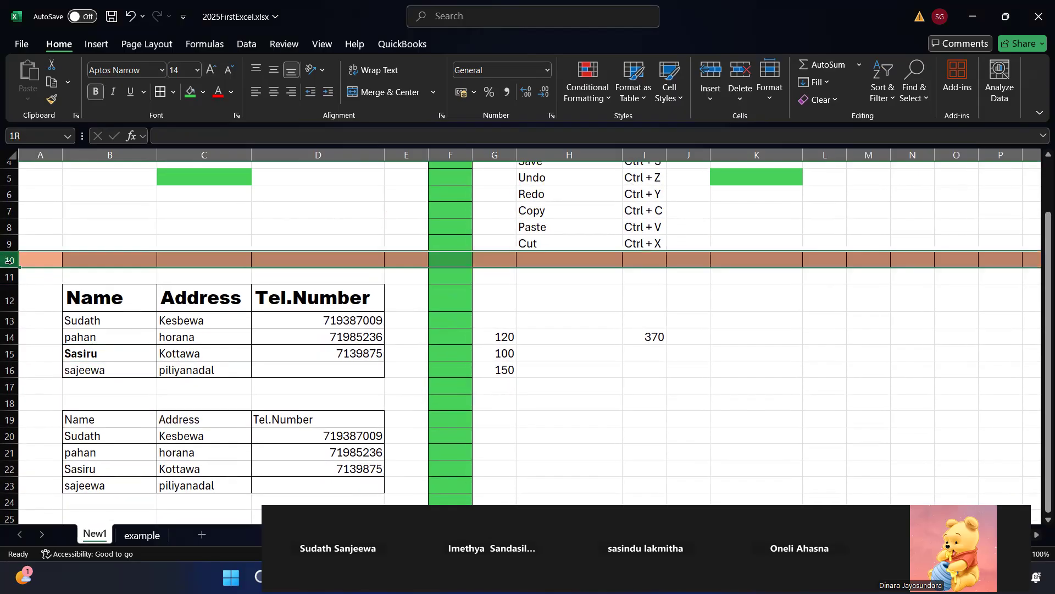
click(173, 94)
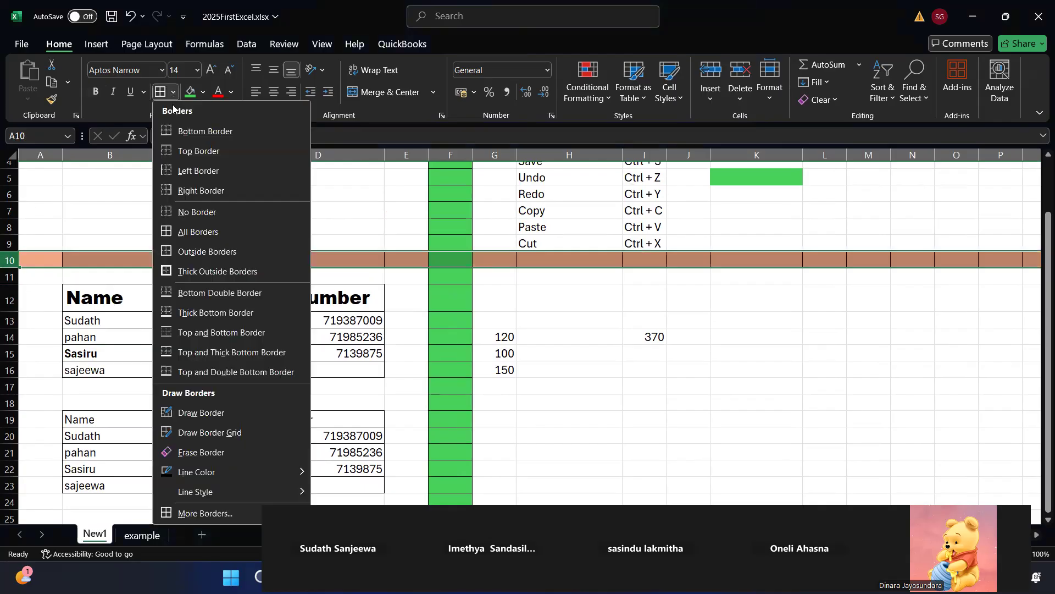
click(186, 209)
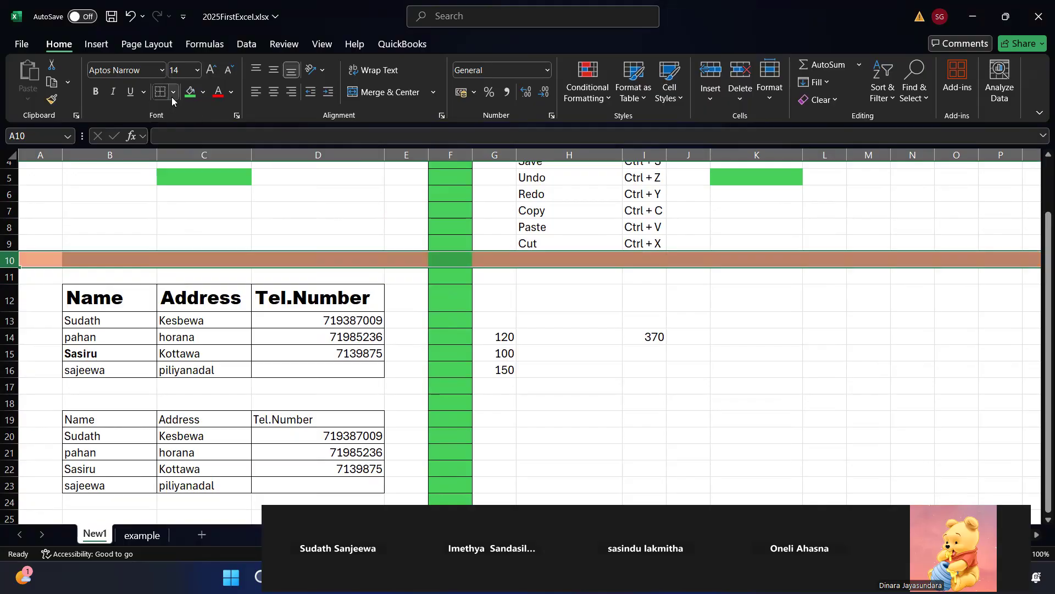
click(203, 93)
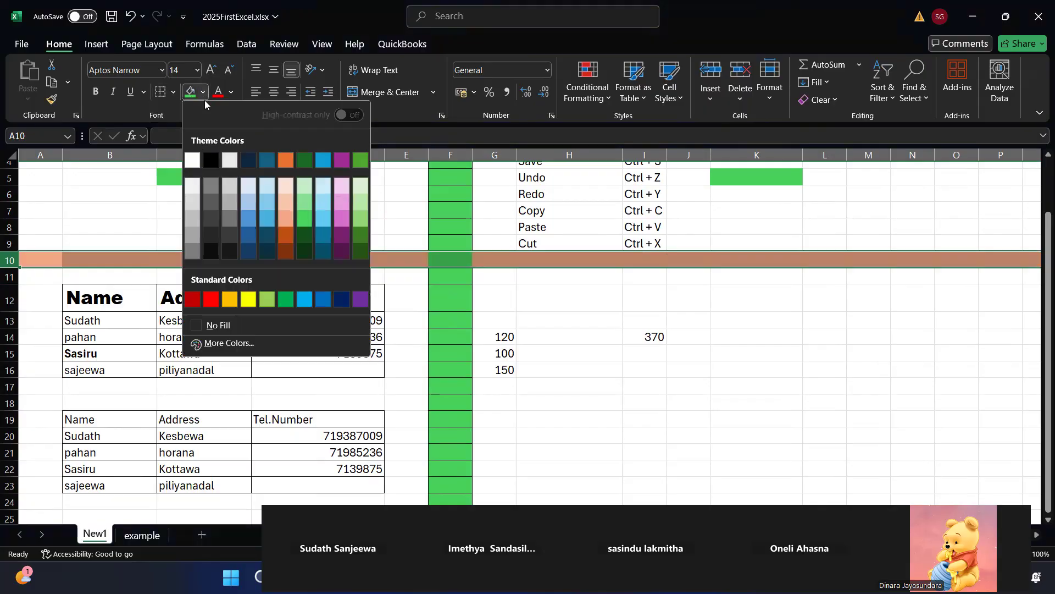
click(247, 324)
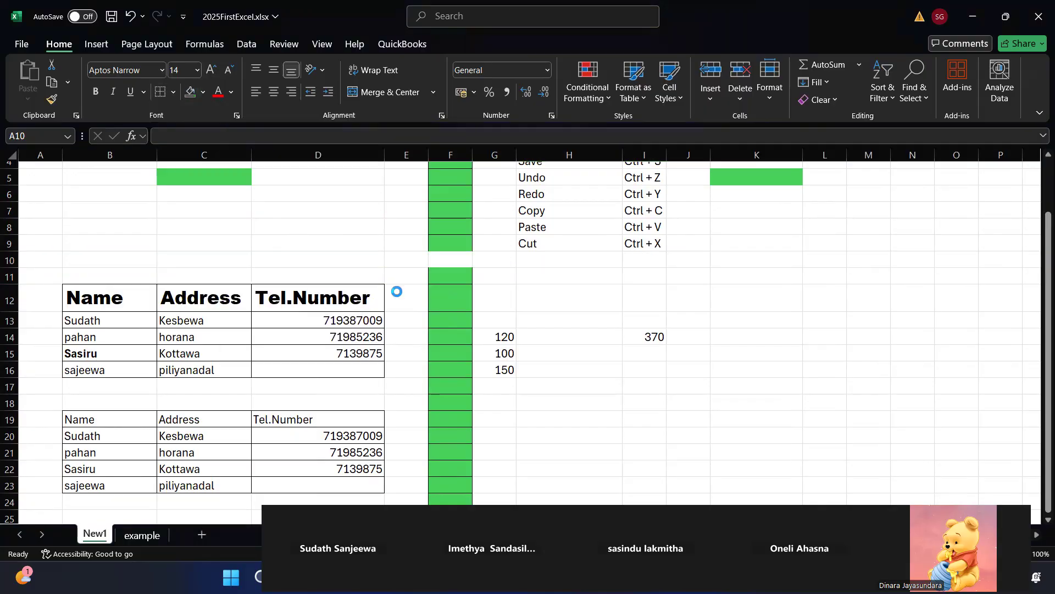
click(546, 262)
Enter Bold in H10 and Ctrl + B in I10 in the shortcuts list.
text(Bold)
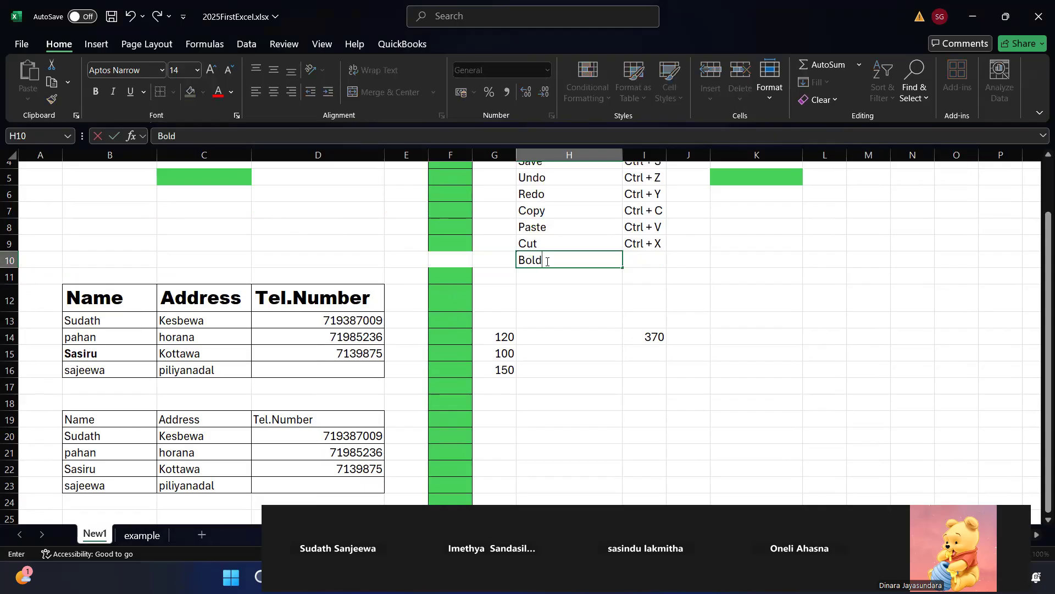
key(Tab)
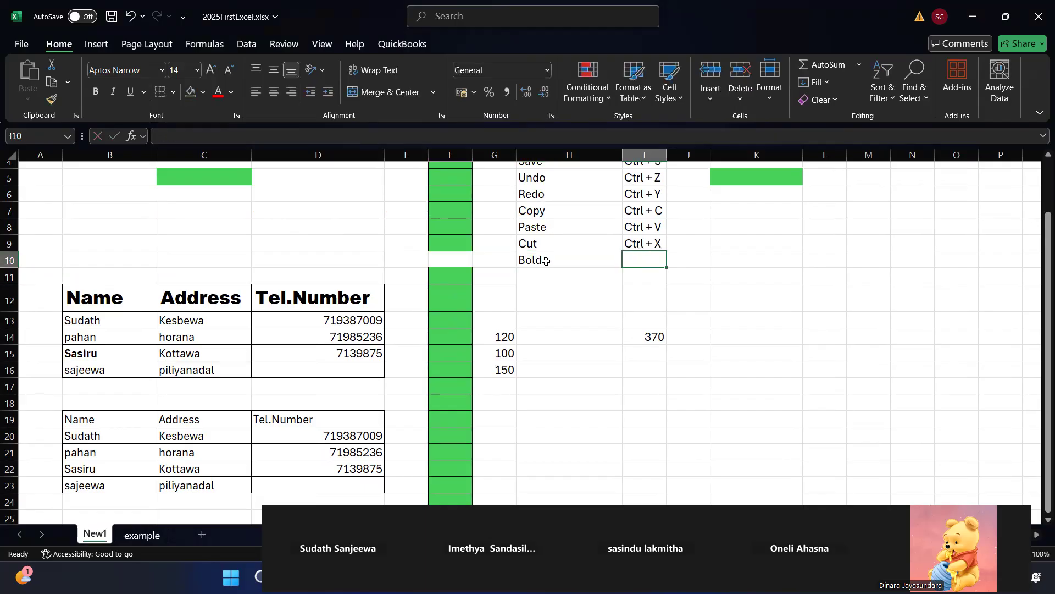
text(Ctrl + B)
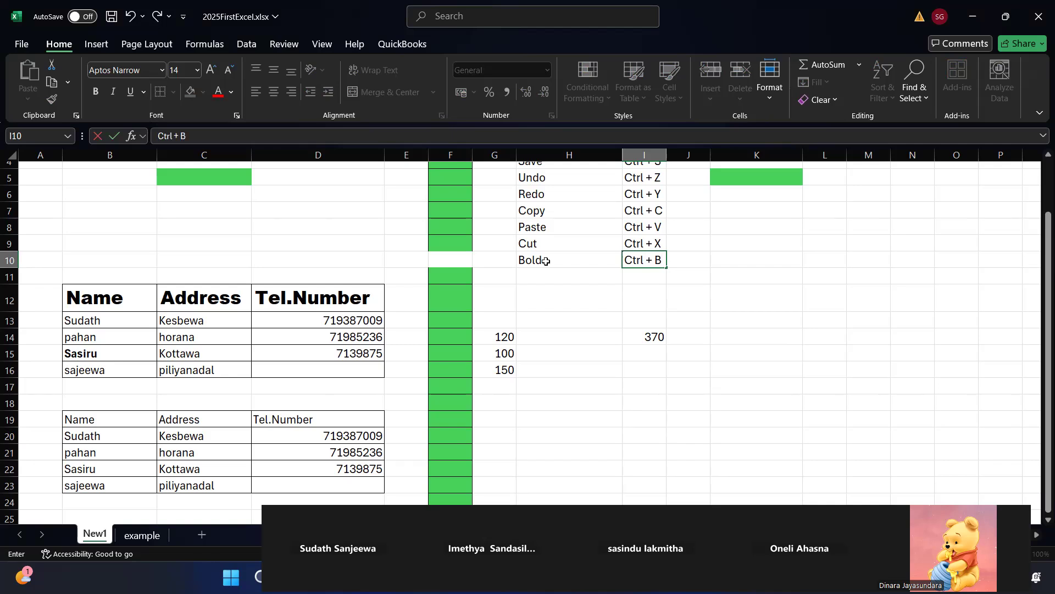
click(568, 286)
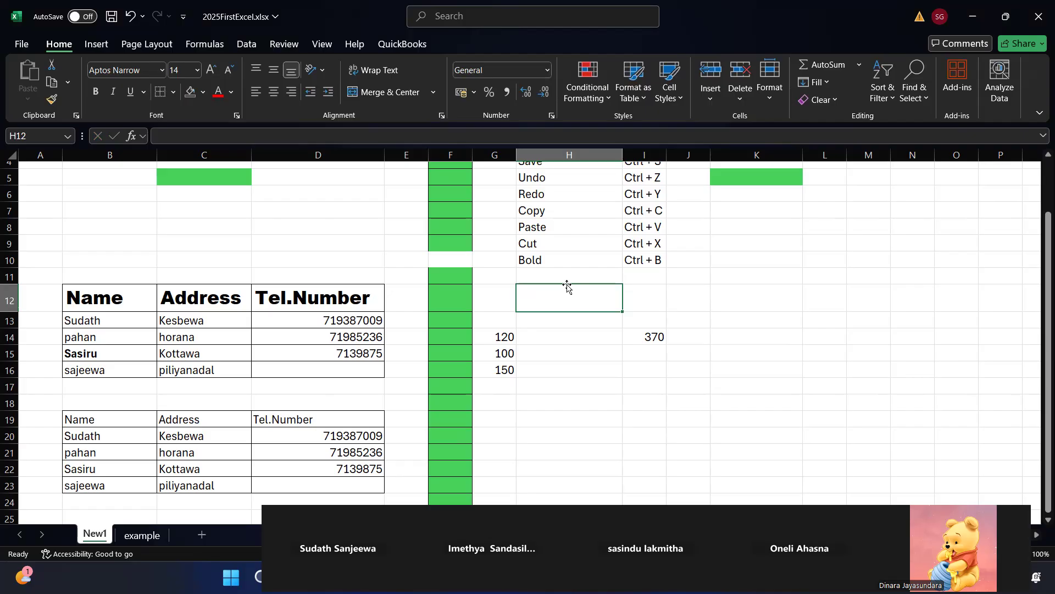
Save the workbook and select Kottawa in cell C15.
key(ctrl+s)
click(98, 336)
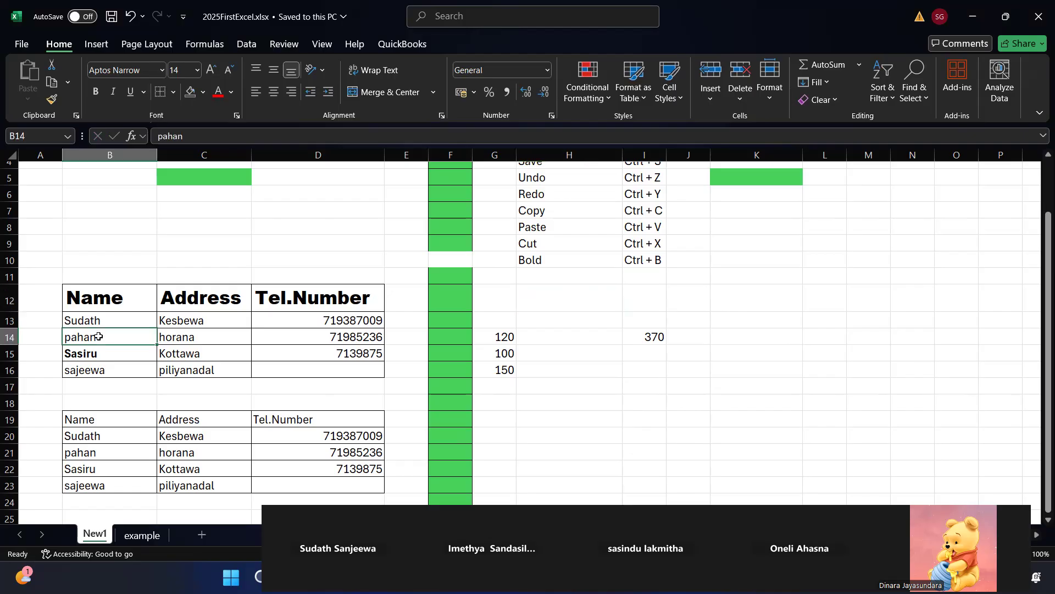
click(174, 355)
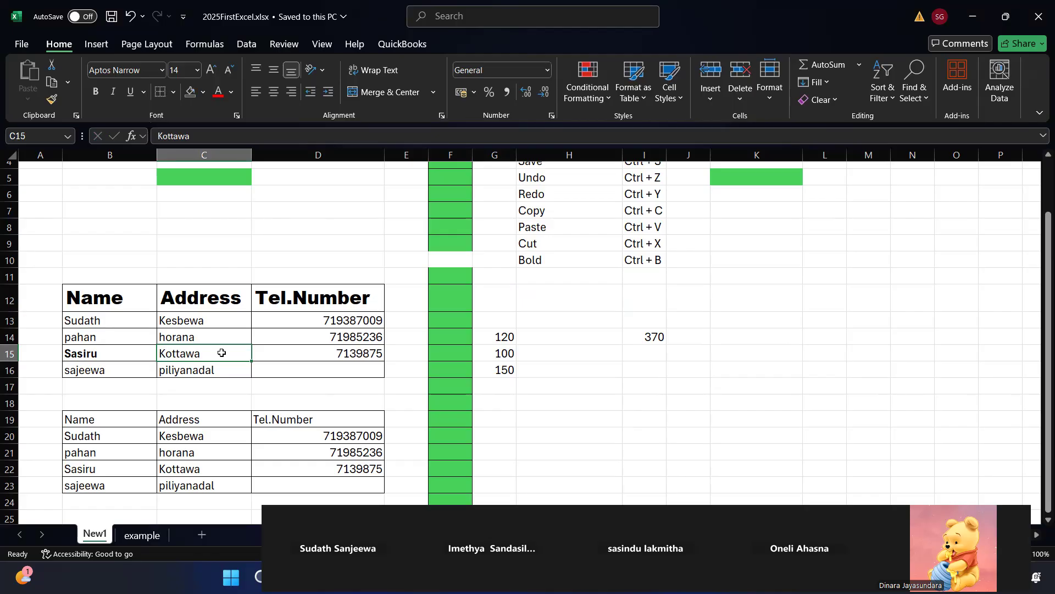
Italicize Kottawa in C15, then add Italic with Ctrl + I in row 11.
key(ctrl+s)
click(107, 96)
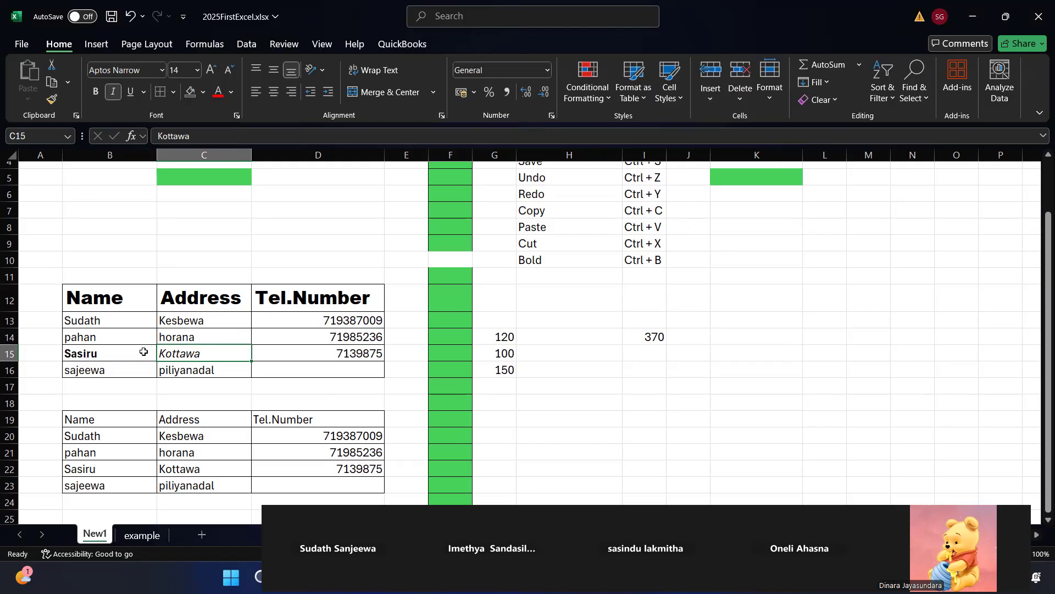
click(541, 273)
text(Italic)
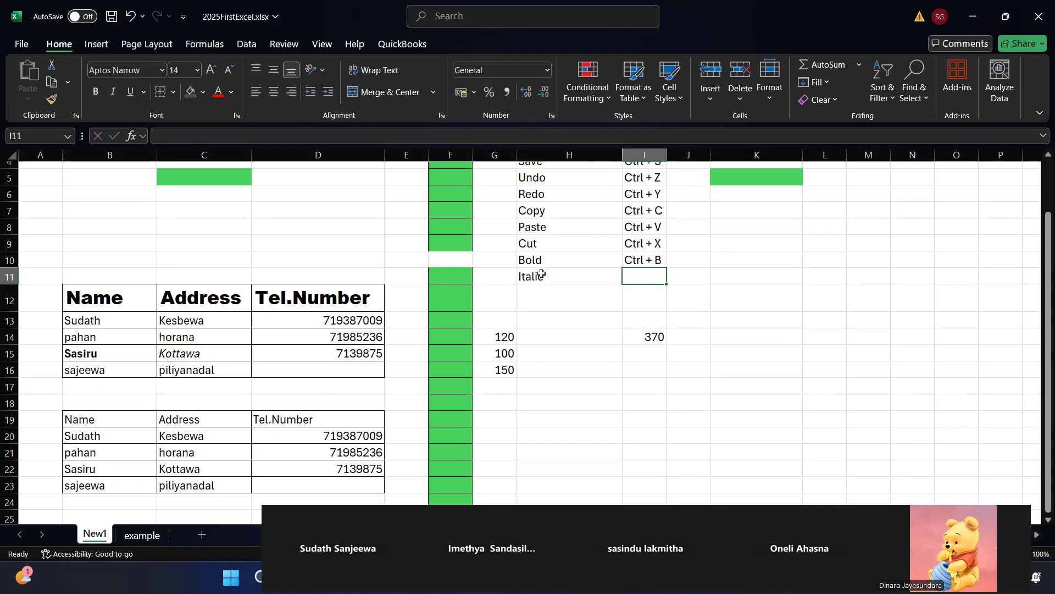
text(Ctrl + I)
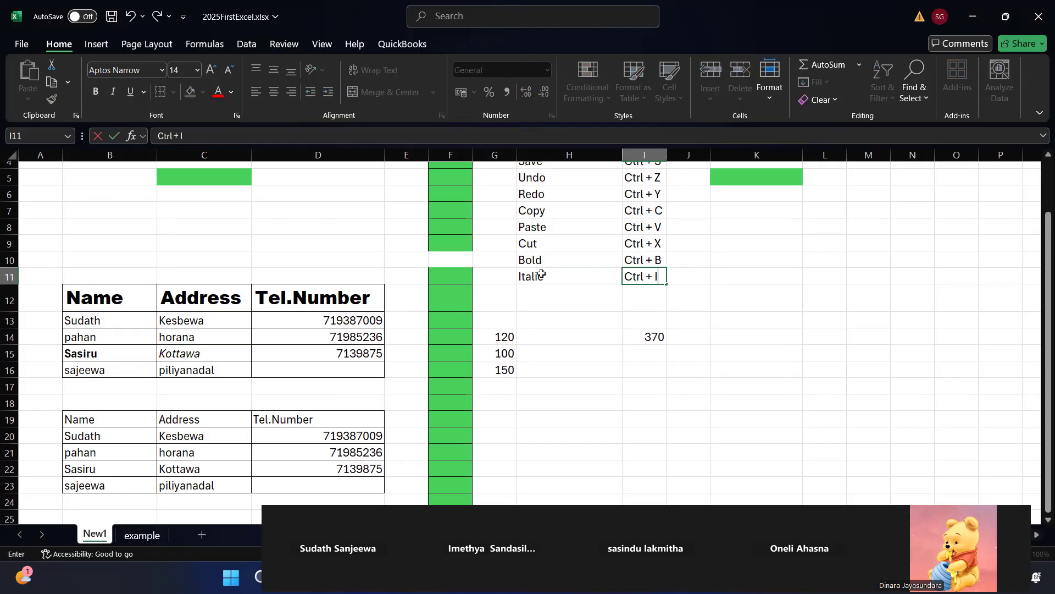
key(Return)
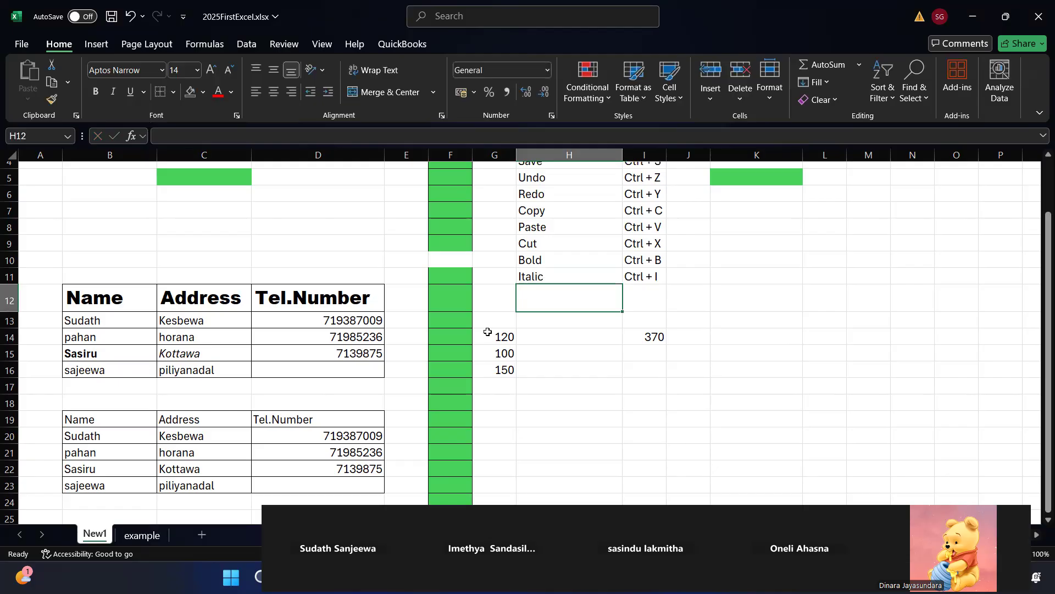
Delete the values 120, 100, 150 and the 370 total from G14:I17.
drag(495, 337, 650, 385)
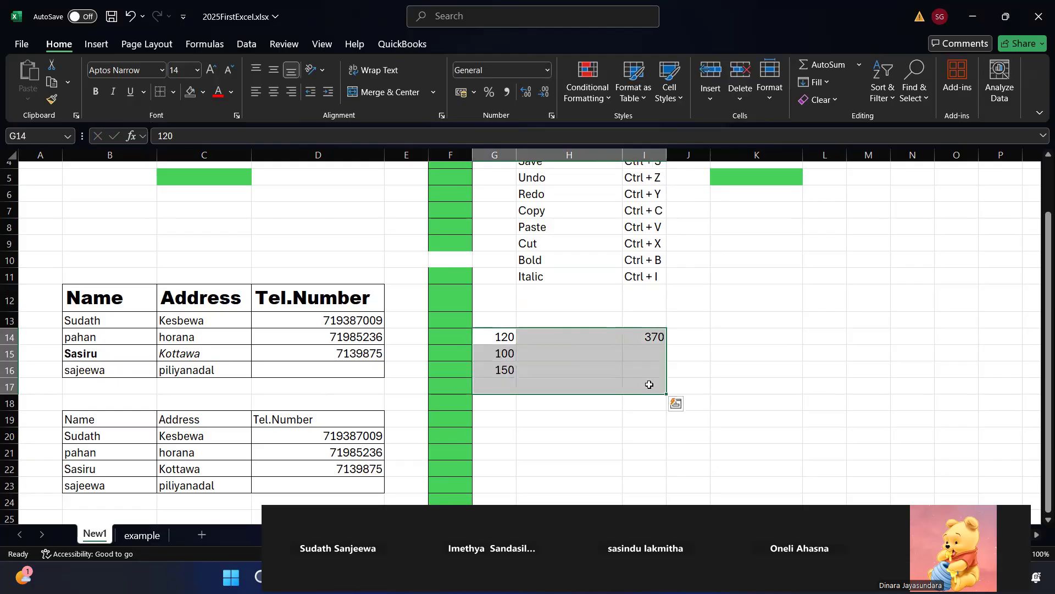
key(Delete)
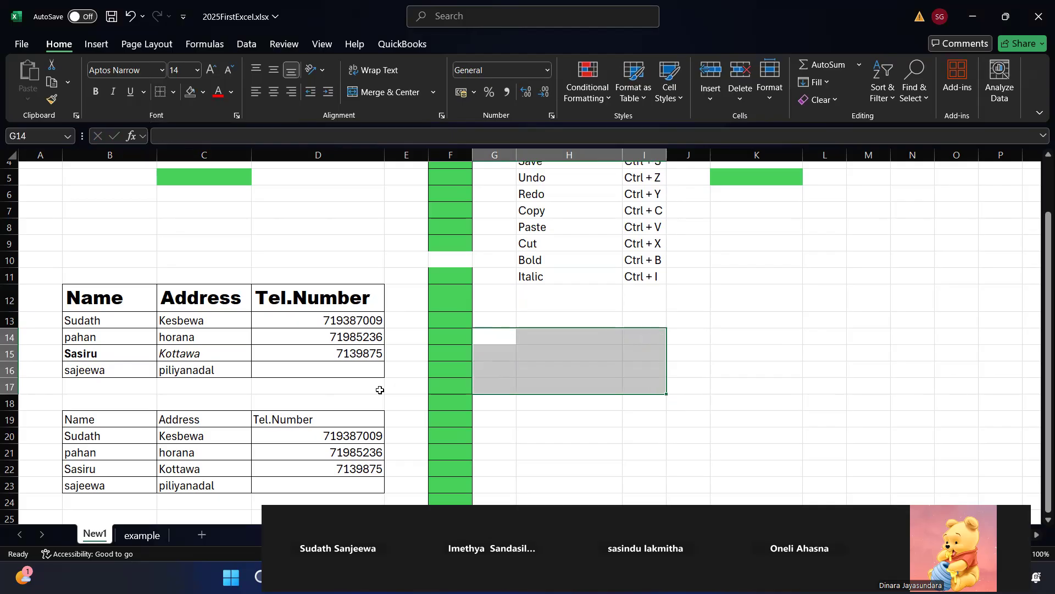
scroll(382, 379, down, 2)
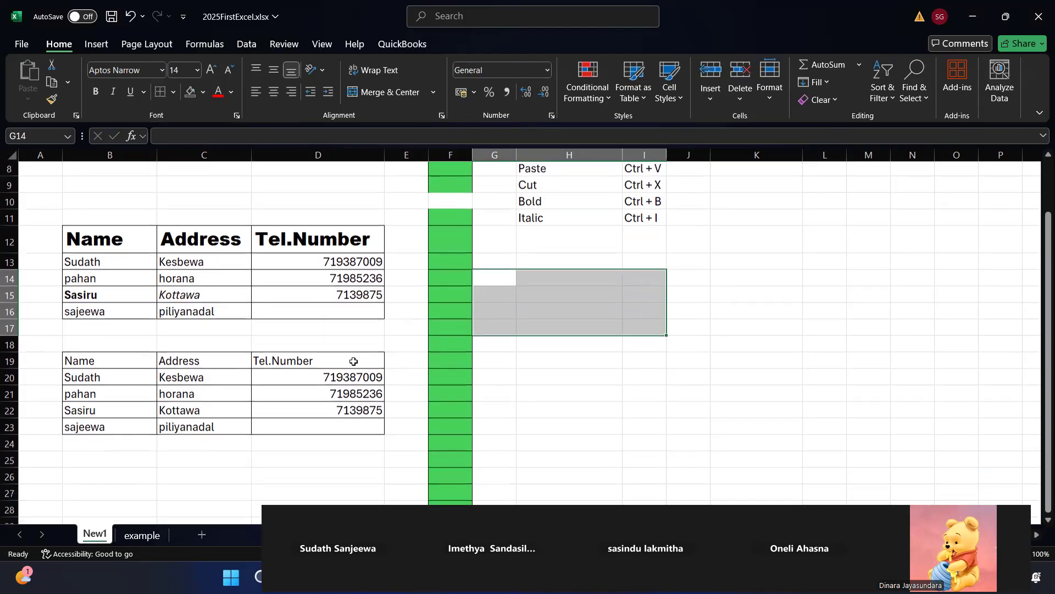
drag(118, 352, 321, 349)
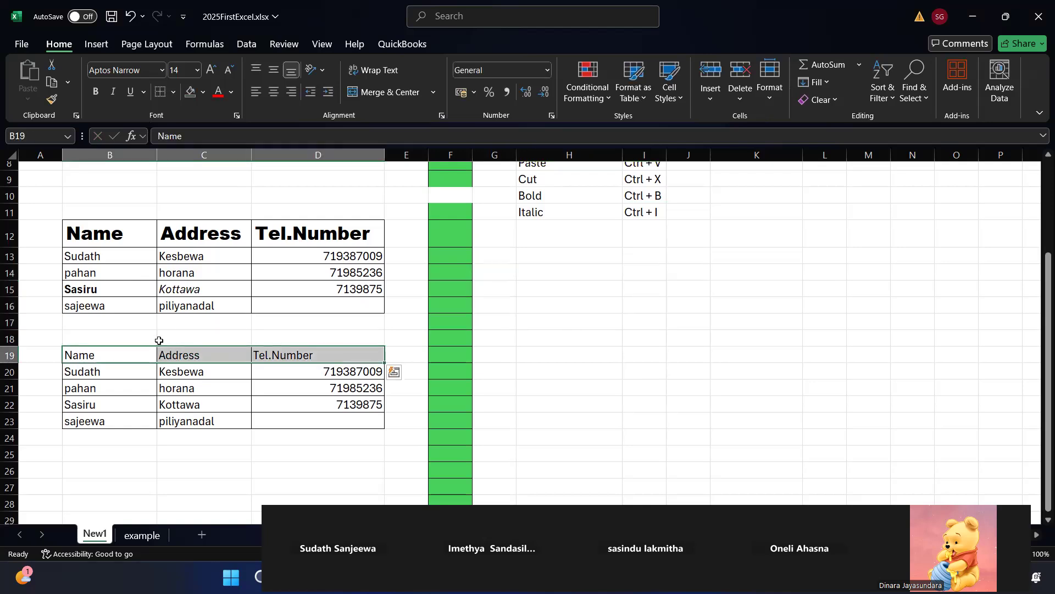
Fill header cells B19:D19 with Plum, Accent 5, Lighter 60%.
drag(113, 358, 311, 350)
click(203, 94)
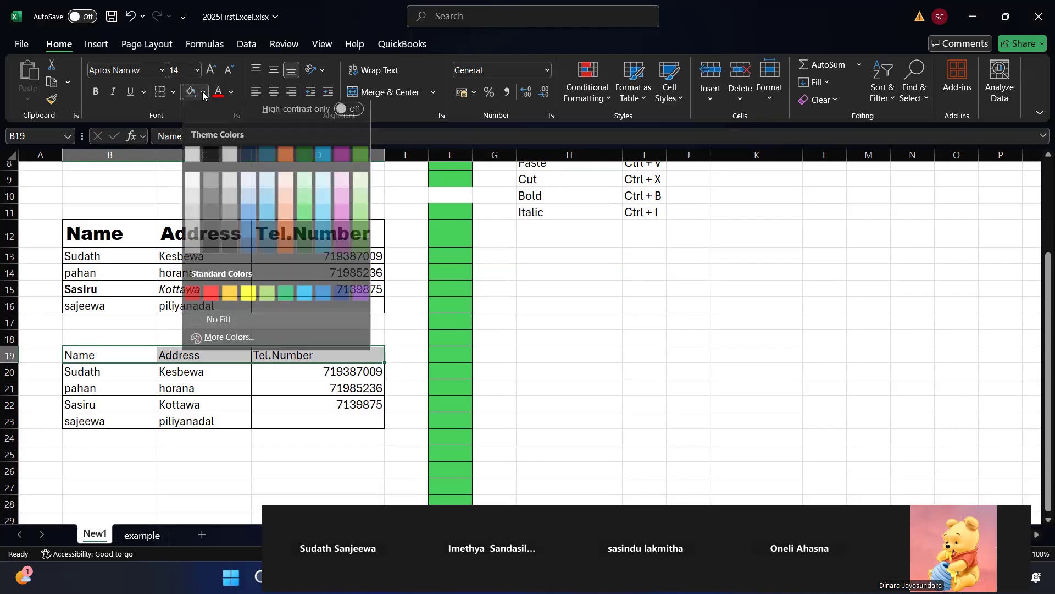
click(203, 94)
click(203, 95)
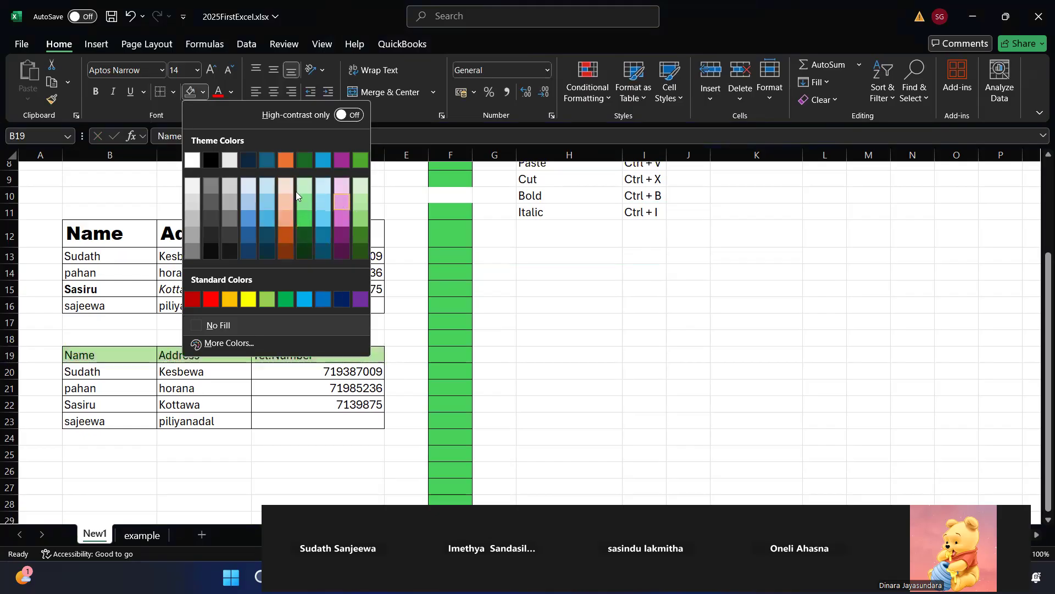
click(344, 207)
click(287, 350)
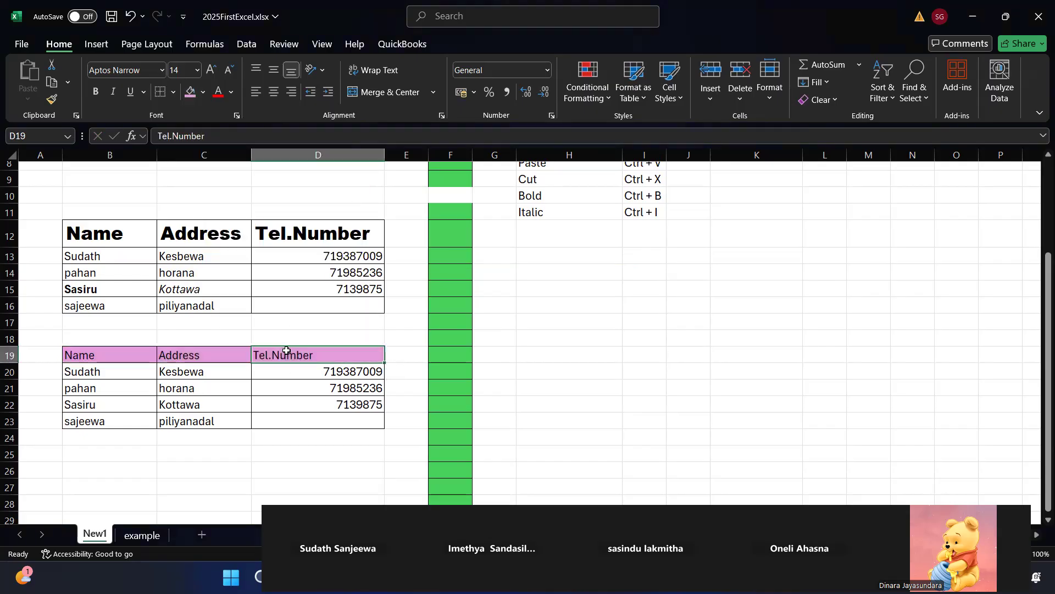
click(203, 95)
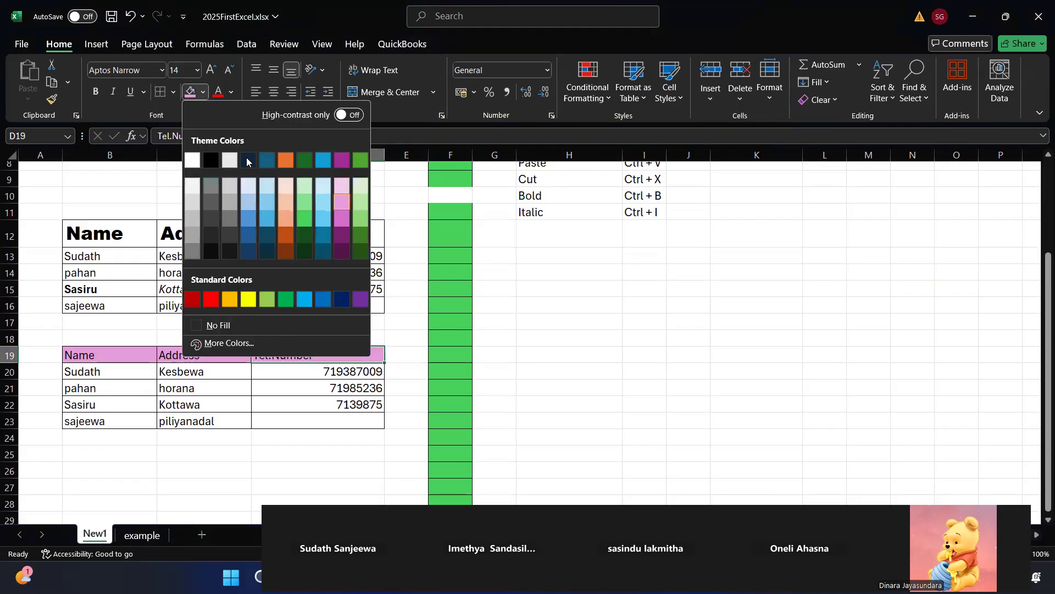
click(343, 203)
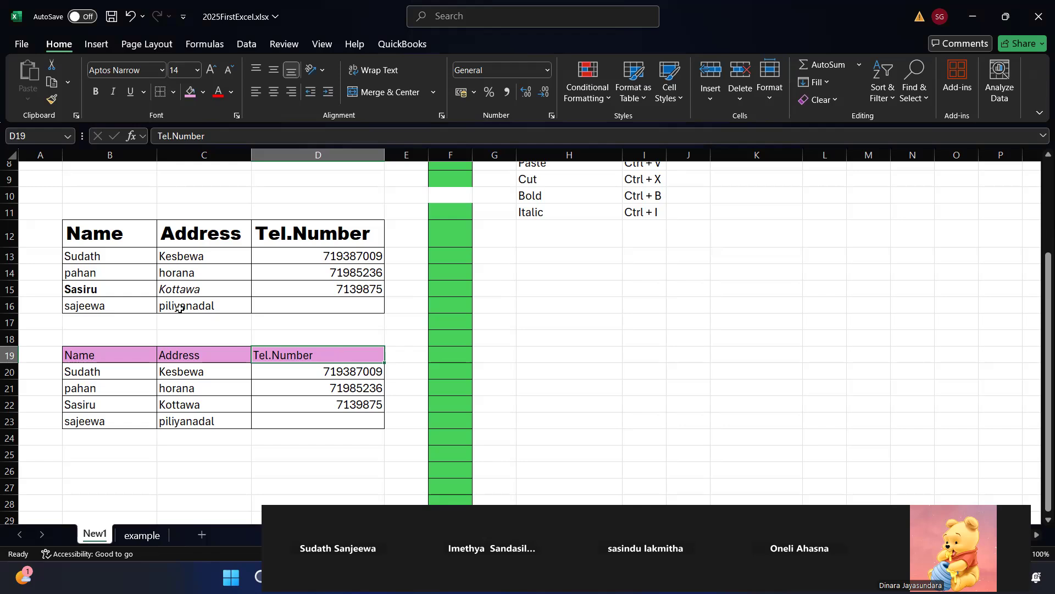
drag(118, 352, 328, 344)
click(133, 356)
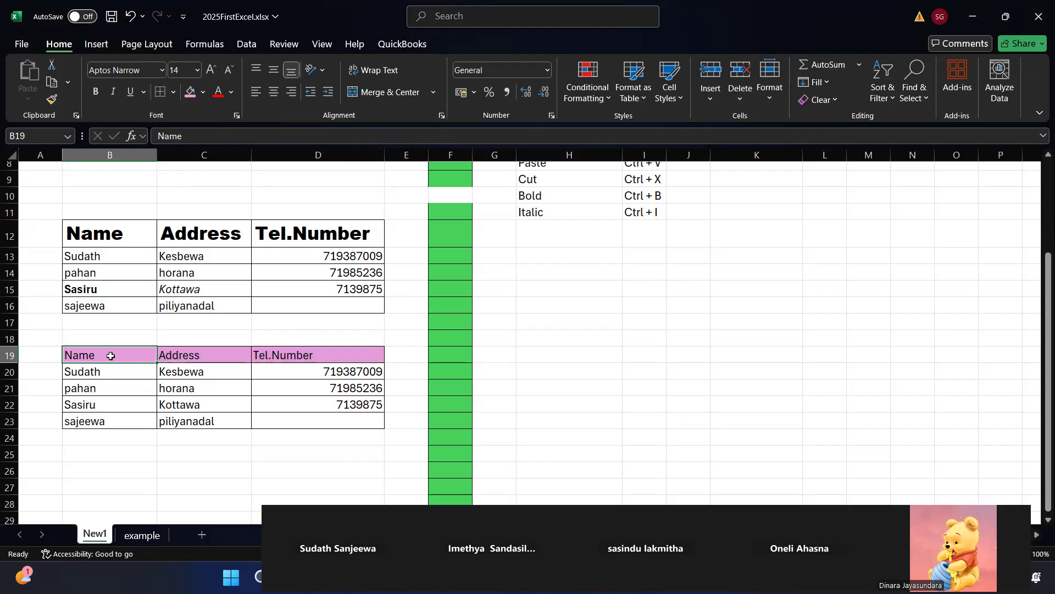
drag(86, 356, 347, 352)
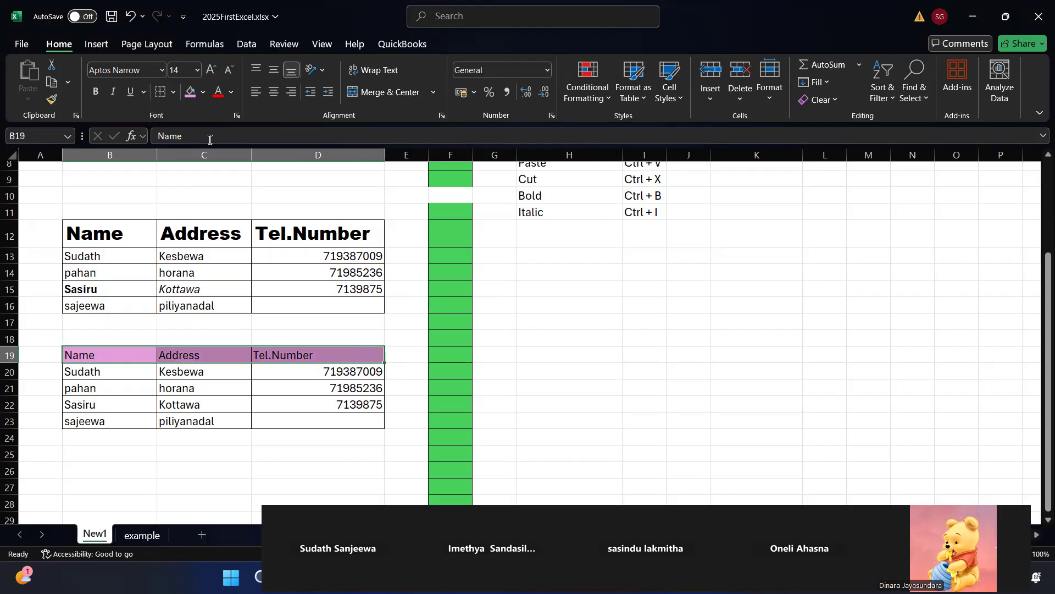
Color the B19:D19 header text Dark Blue.
click(231, 92)
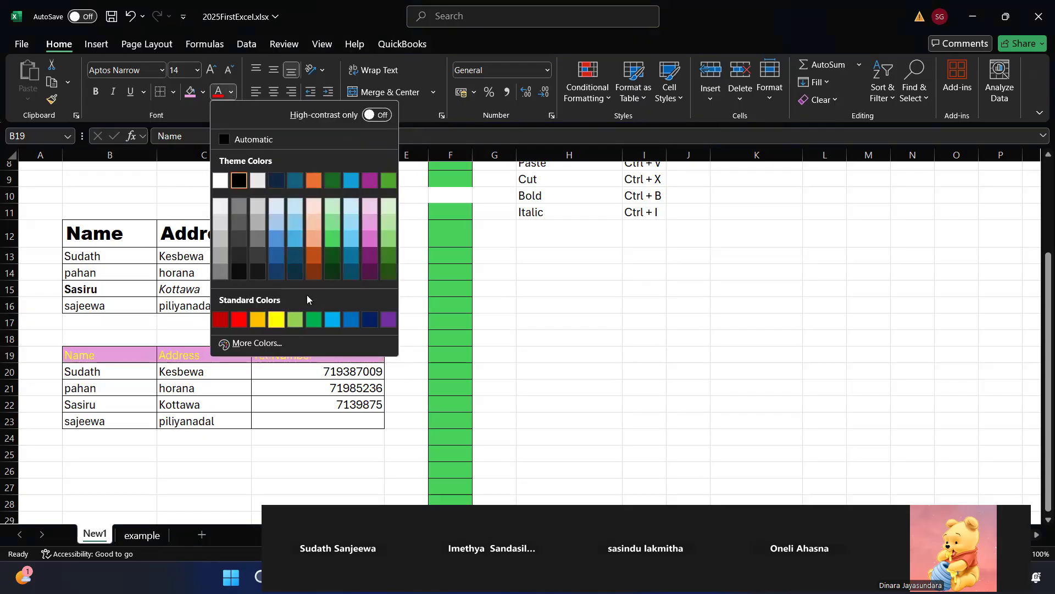
click(370, 319)
click(205, 356)
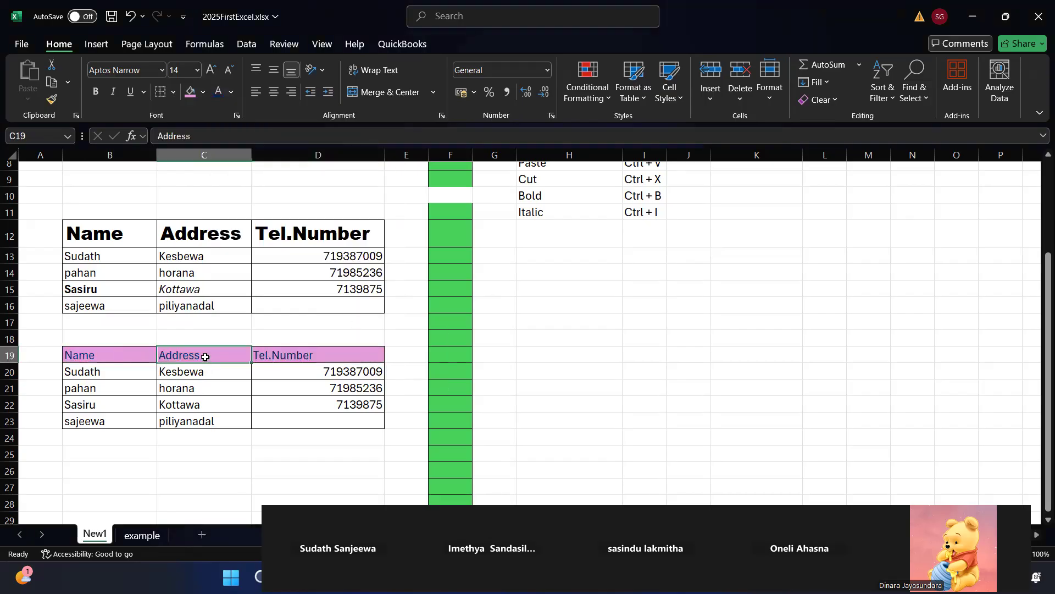
click(235, 92)
click(235, 92)
click(205, 93)
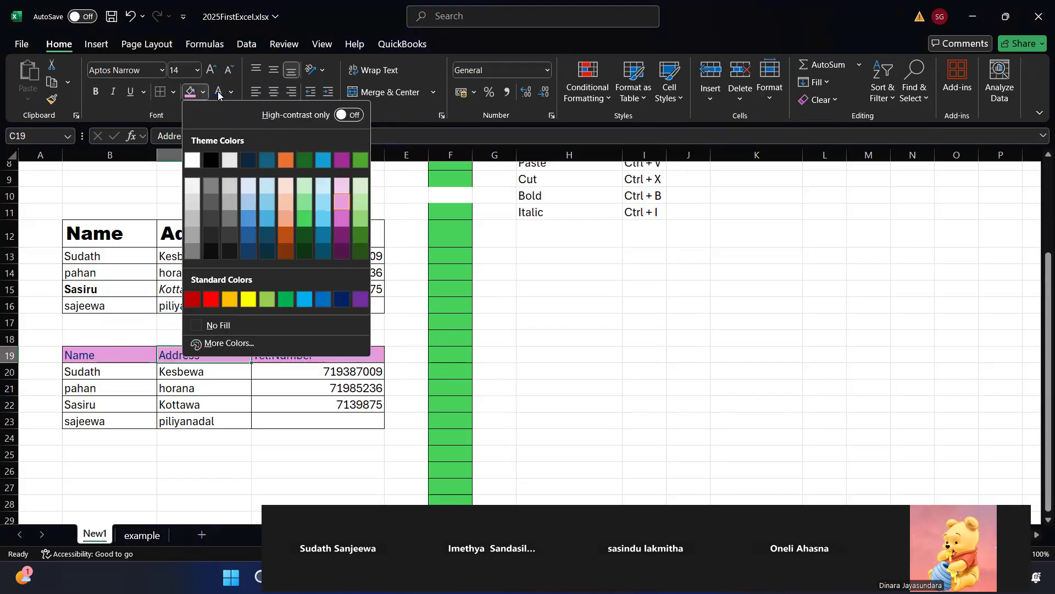
click(233, 92)
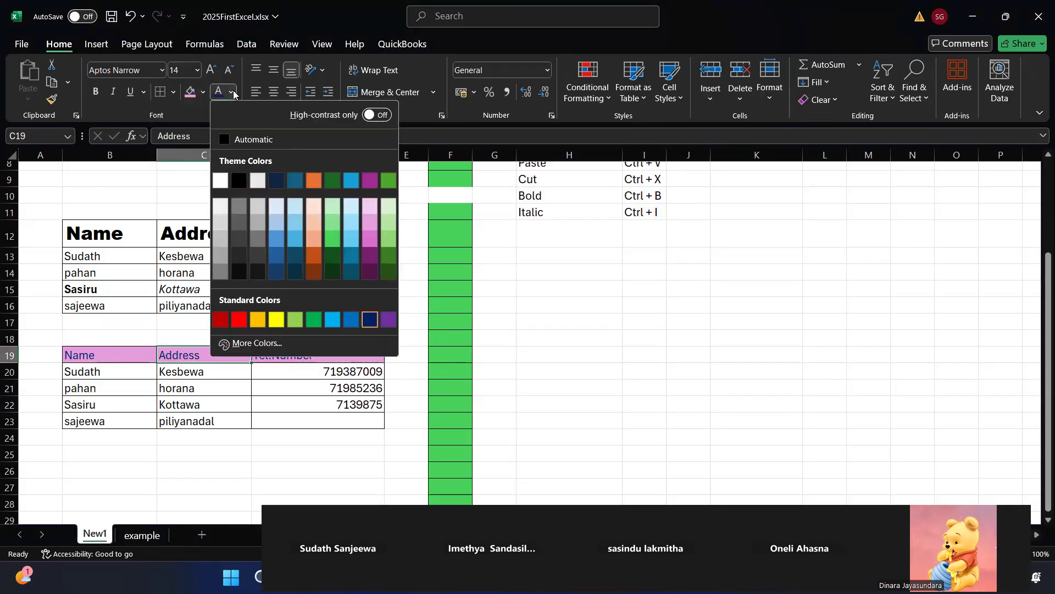
click(177, 115)
Save the workbook 2025FirstExcel.xlsx to this PC.
click(369, 367)
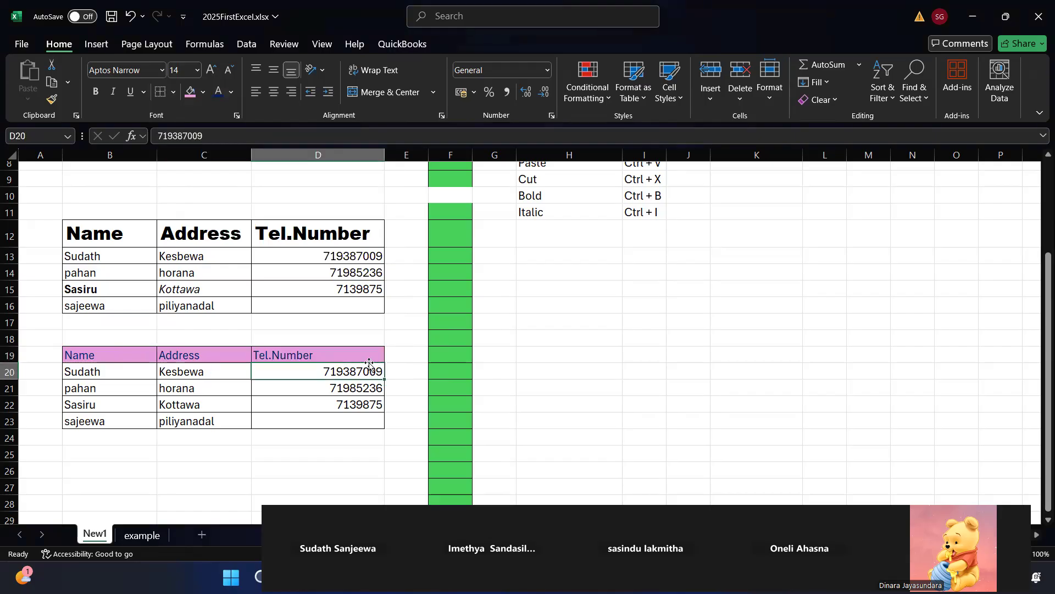
key(ctrl+s)
click(513, 333)
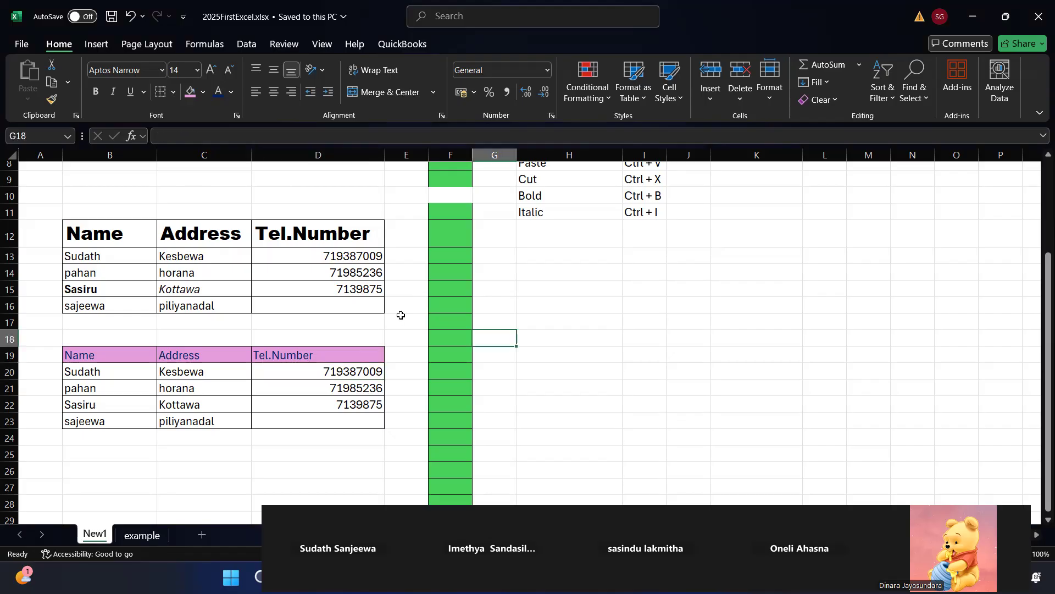
scroll(401, 315, down, 2)
scroll(400, 314, up, 2)
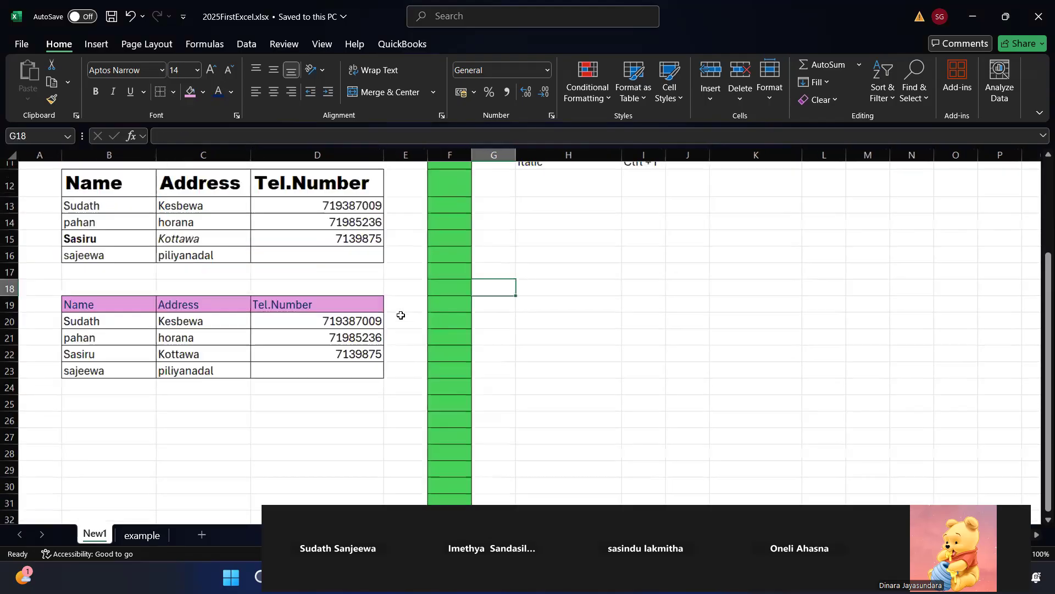
Select the empty range I13:J17 to the right of the first contact table.
mouse_move(81, 220)
mouse_down()
mouse_move(151, 278)
mouse_move(316, 278)
mouse_move(326, 300)
mouse_up()
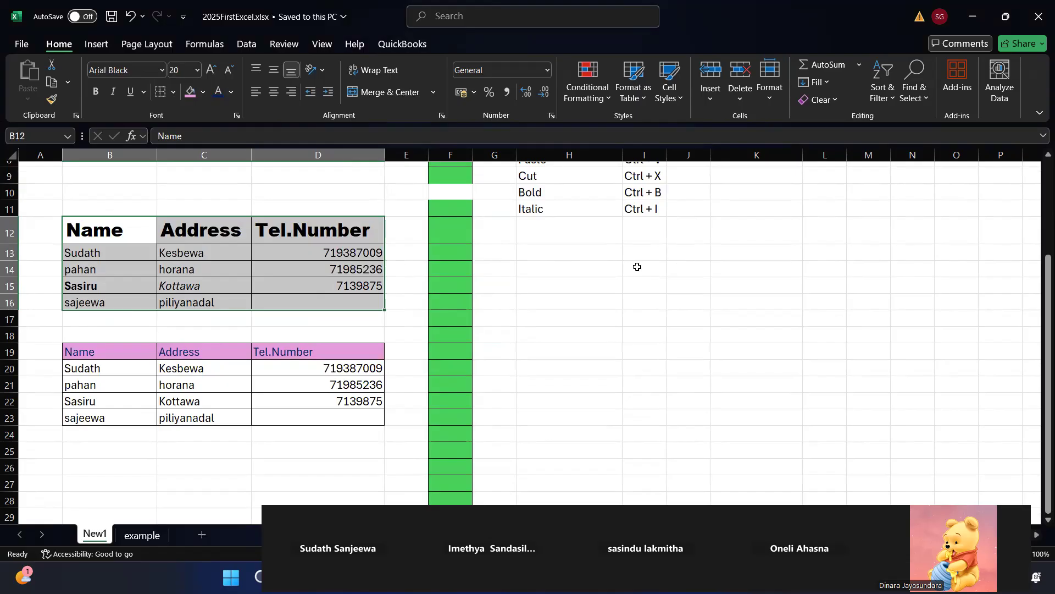
click(110, 229)
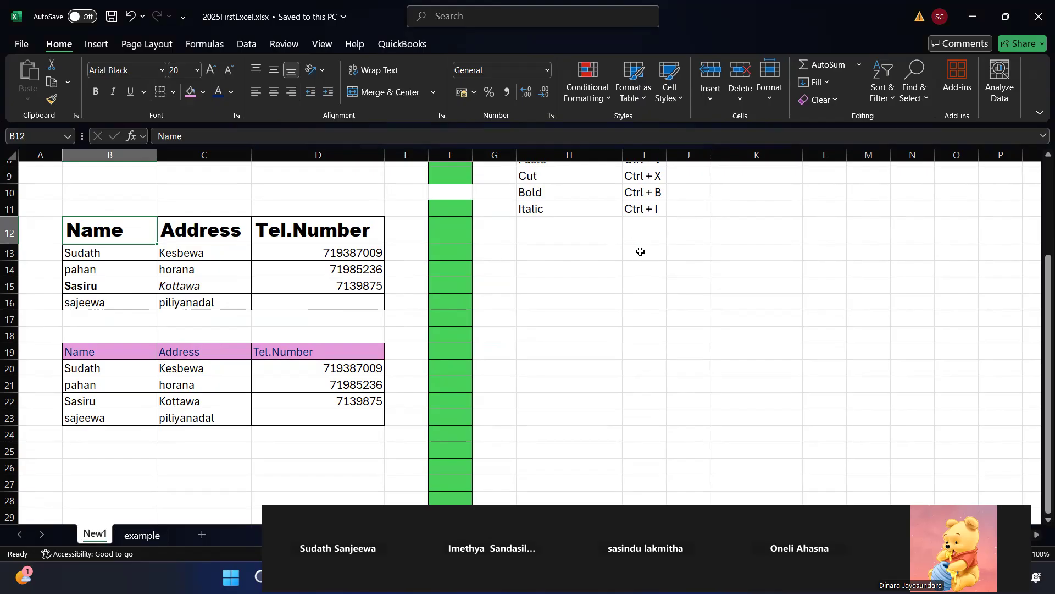
drag(641, 251, 686, 319)
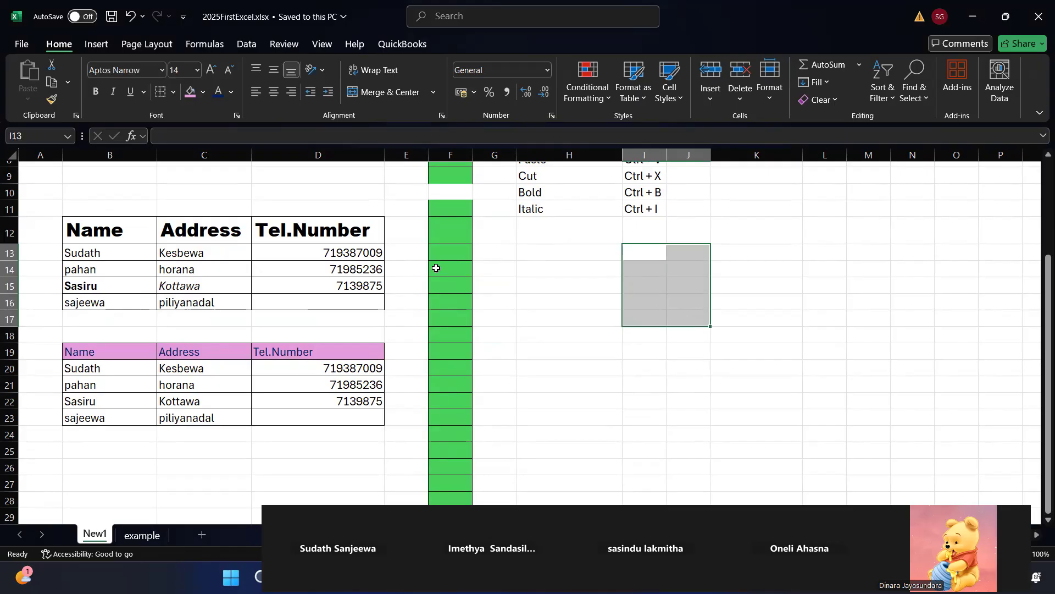
Apply All Borders to I13:J17, and top and bottom borders to H14.
click(172, 94)
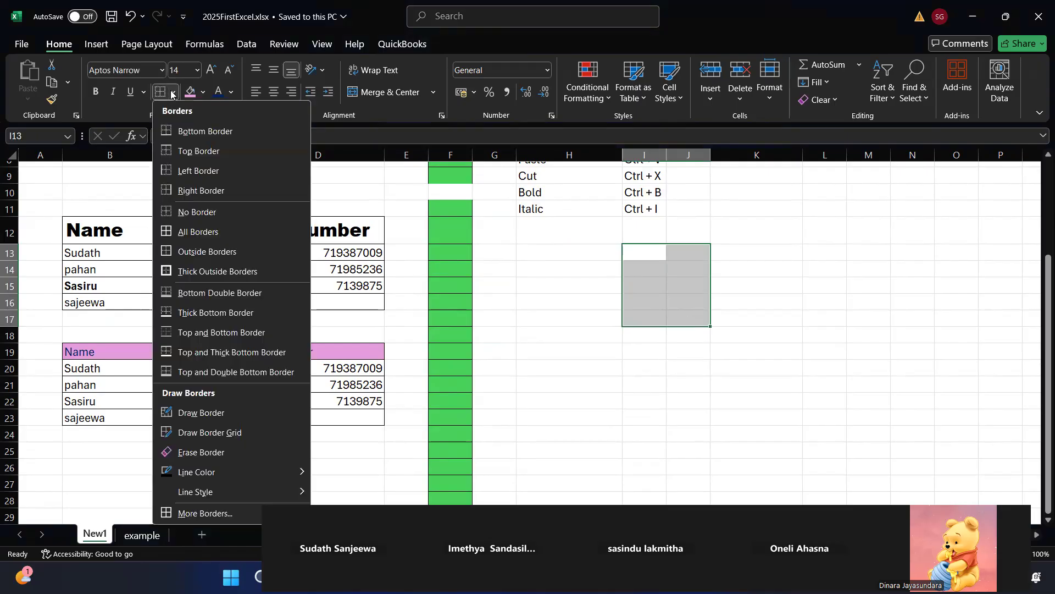
click(222, 234)
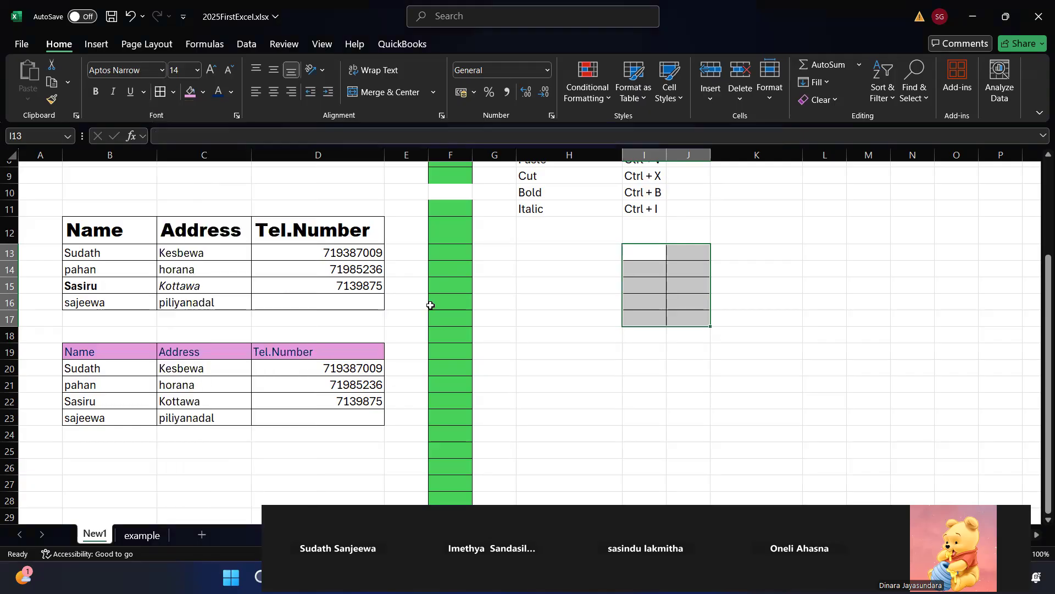
click(556, 269)
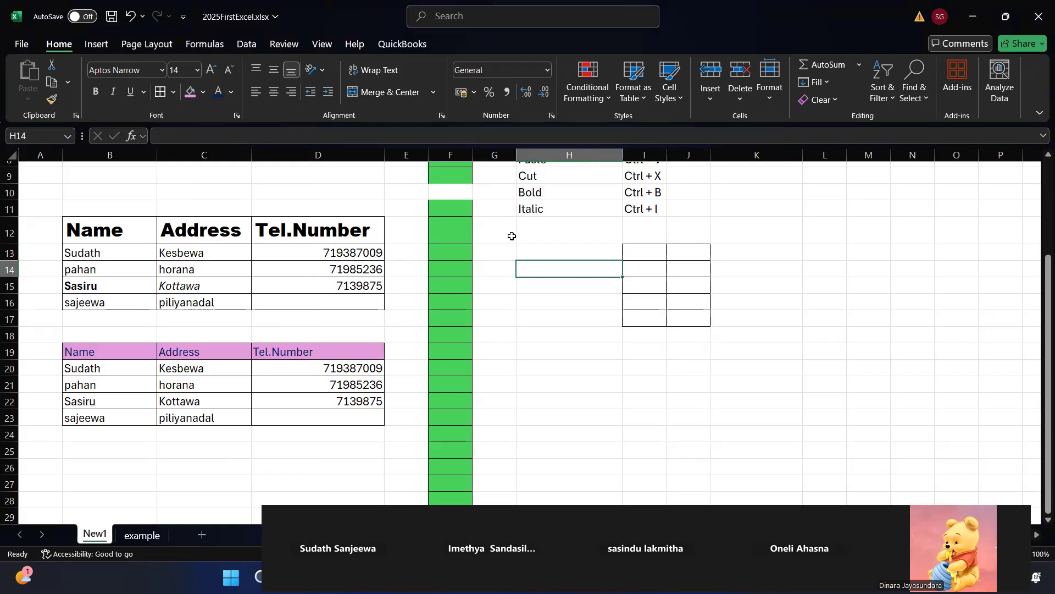
click(174, 91)
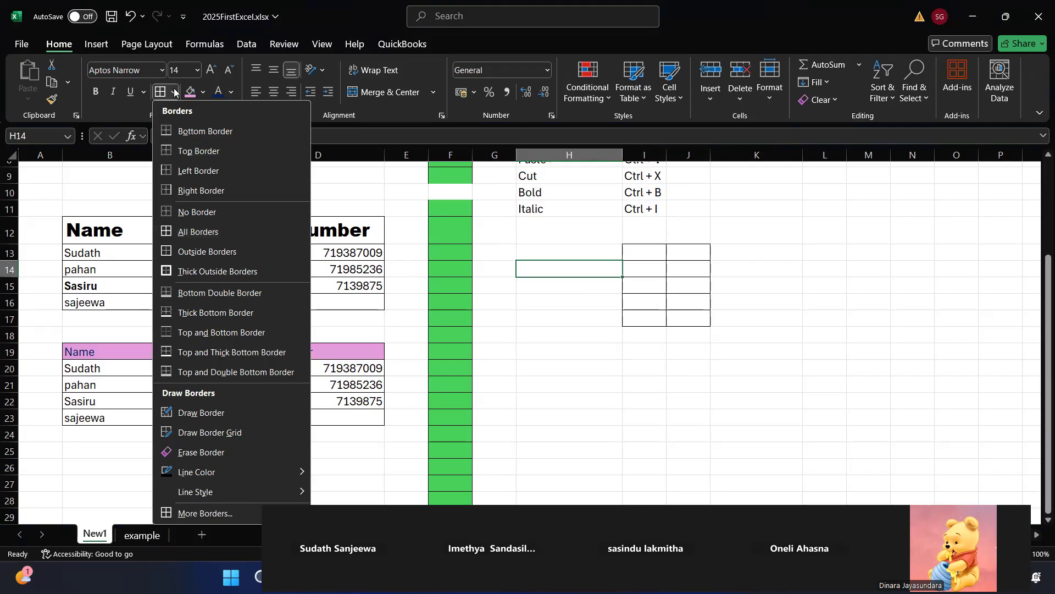
click(204, 151)
click(570, 288)
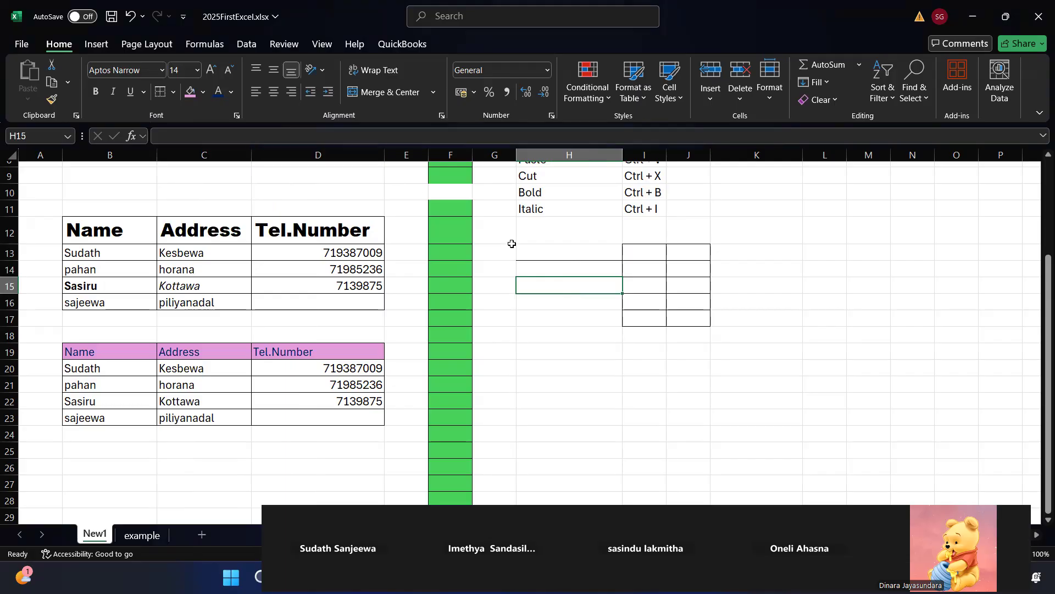
click(542, 271)
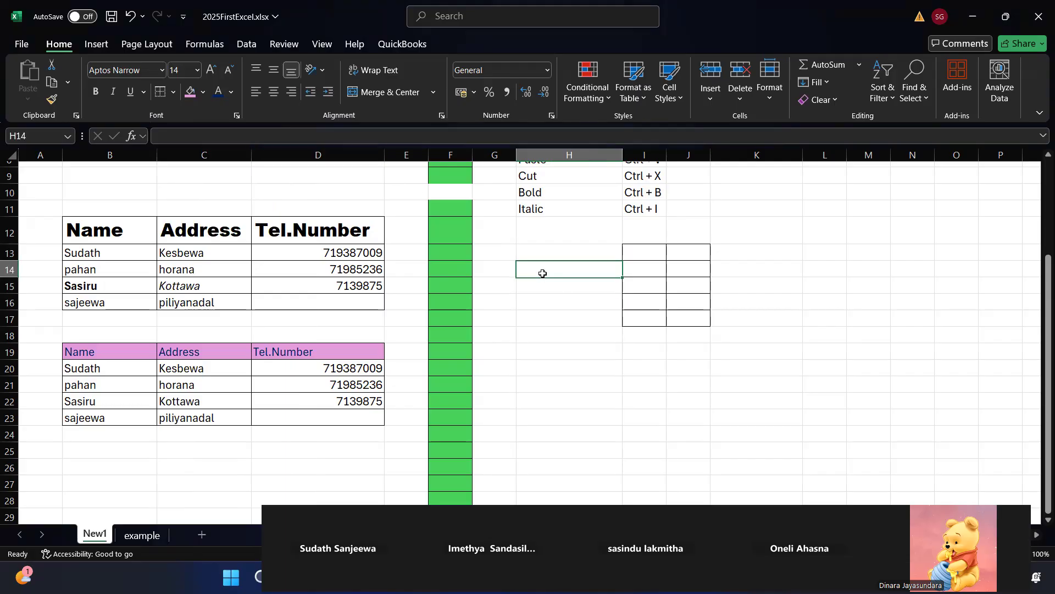
click(174, 92)
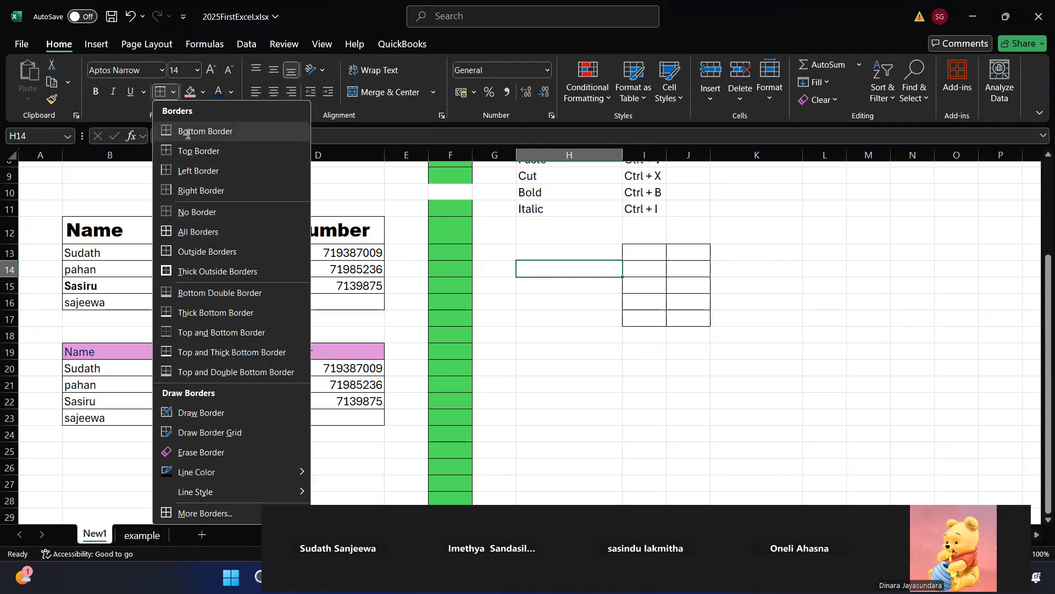
click(555, 338)
click(539, 267)
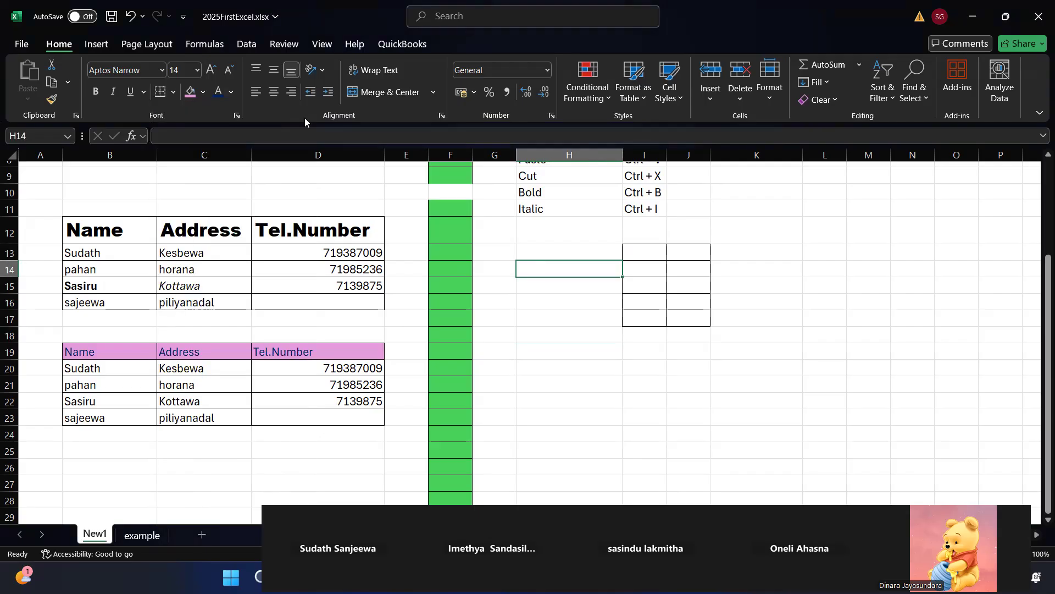
click(174, 93)
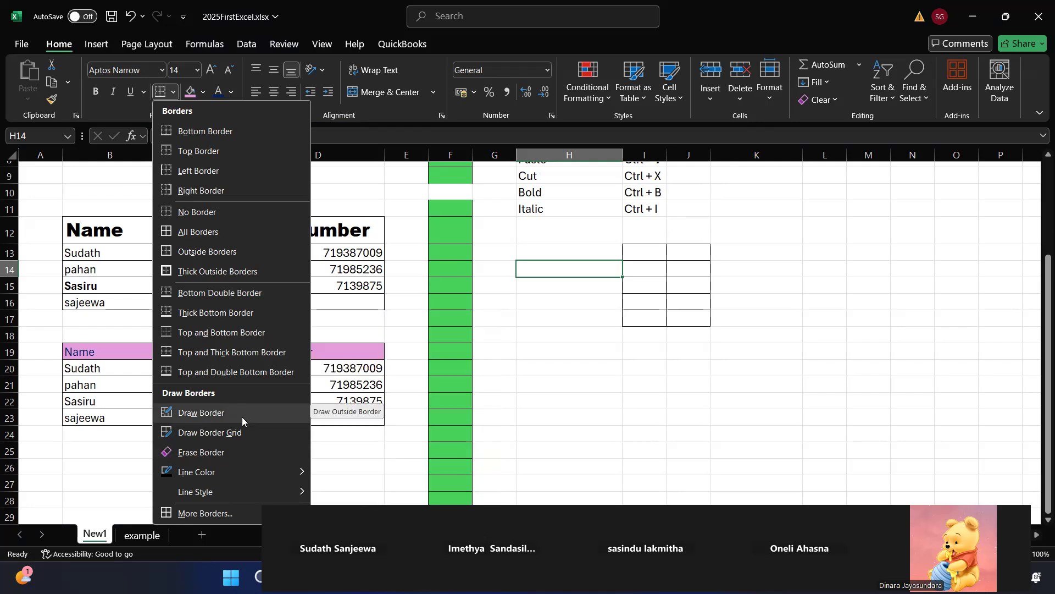
mouse_move(246, 499)
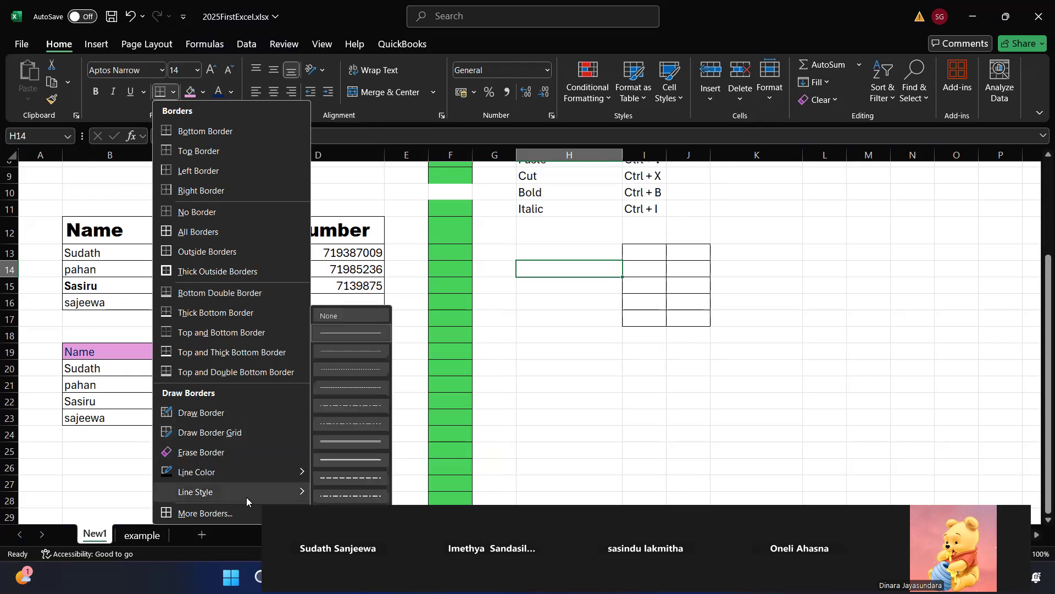
click(359, 444)
click(518, 334)
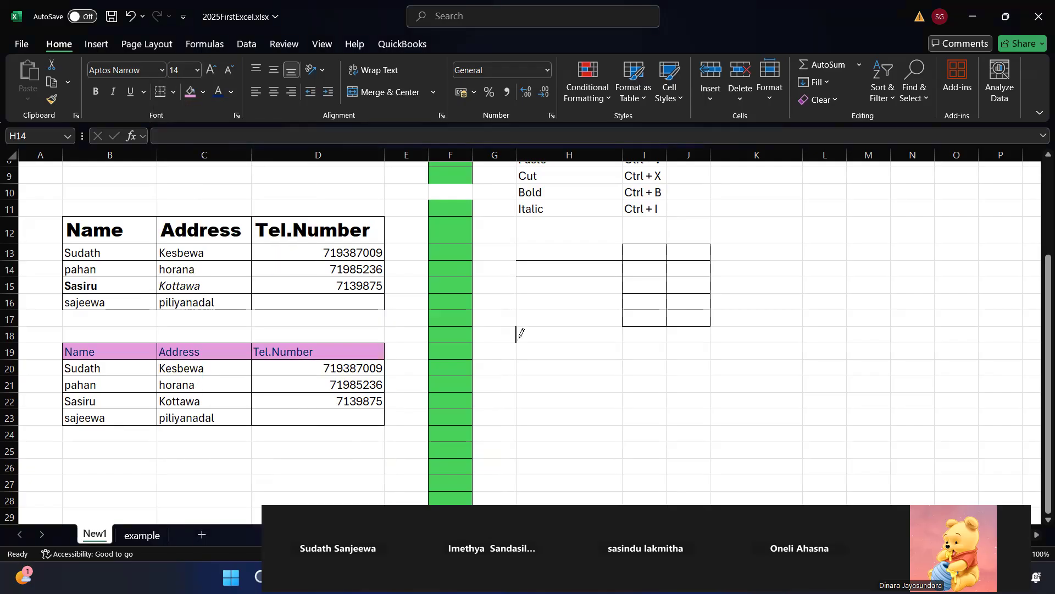
click(554, 340)
click(556, 325)
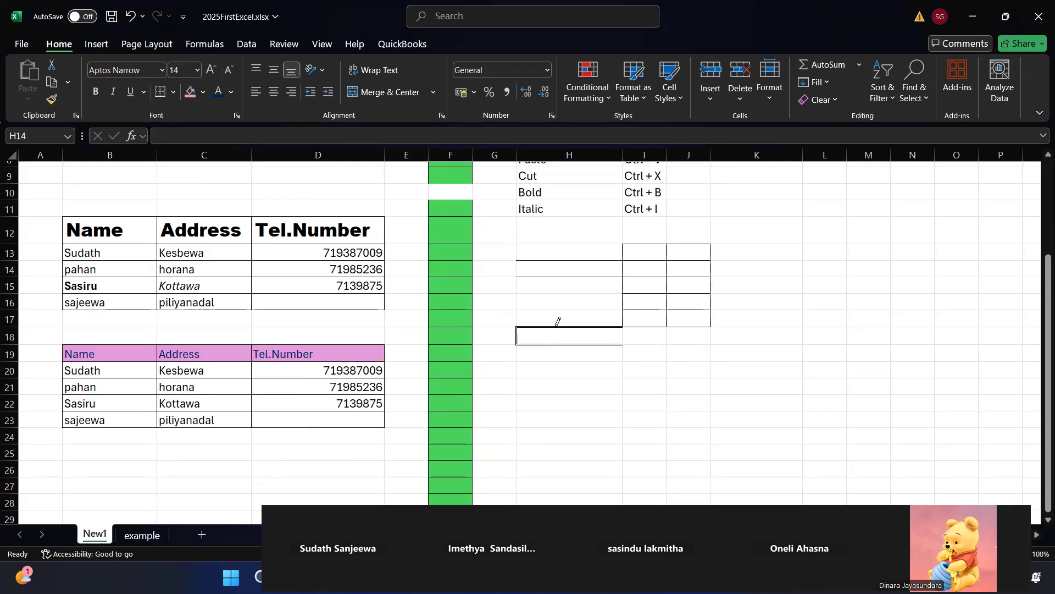
click(623, 333)
click(549, 309)
click(516, 318)
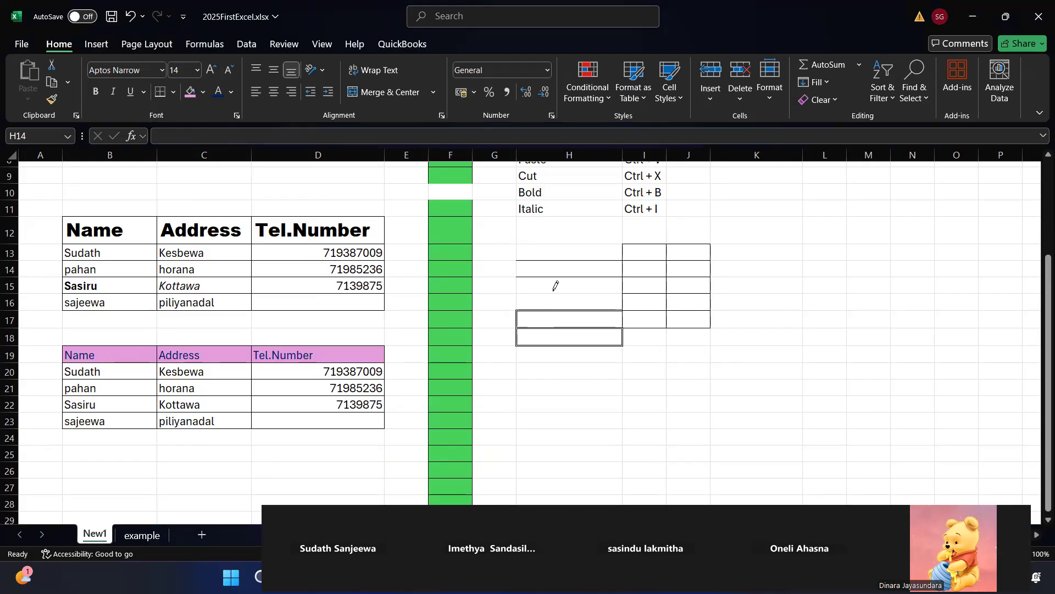
click(525, 295)
click(516, 300)
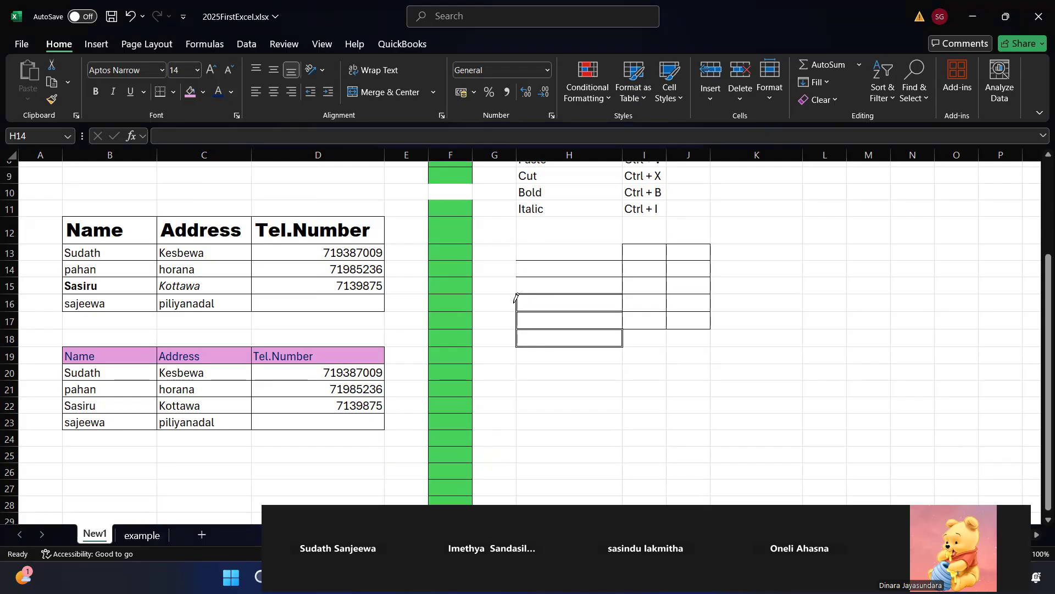
key(ctrl+z)
key(ctrl+z)
key(ctrl+z)
key(ctrl+z)
key(ctrl+z)
key(ctrl+z)
key(ctrl+z)
key(ctrl+z)
key(ctrl+z)
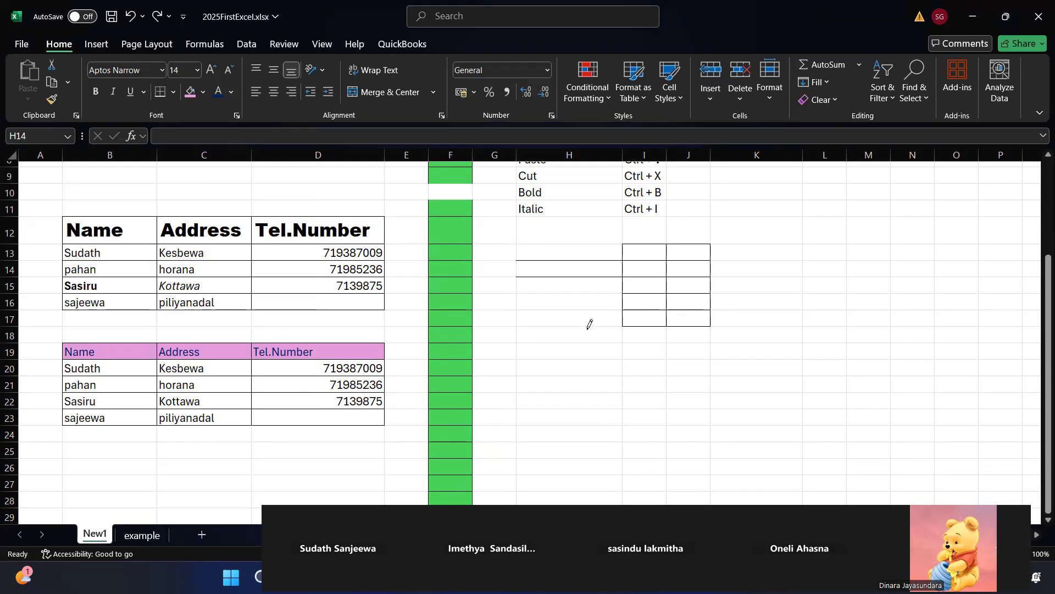
Undo the hand-drawn border lines under H13 and H14.
click(174, 92)
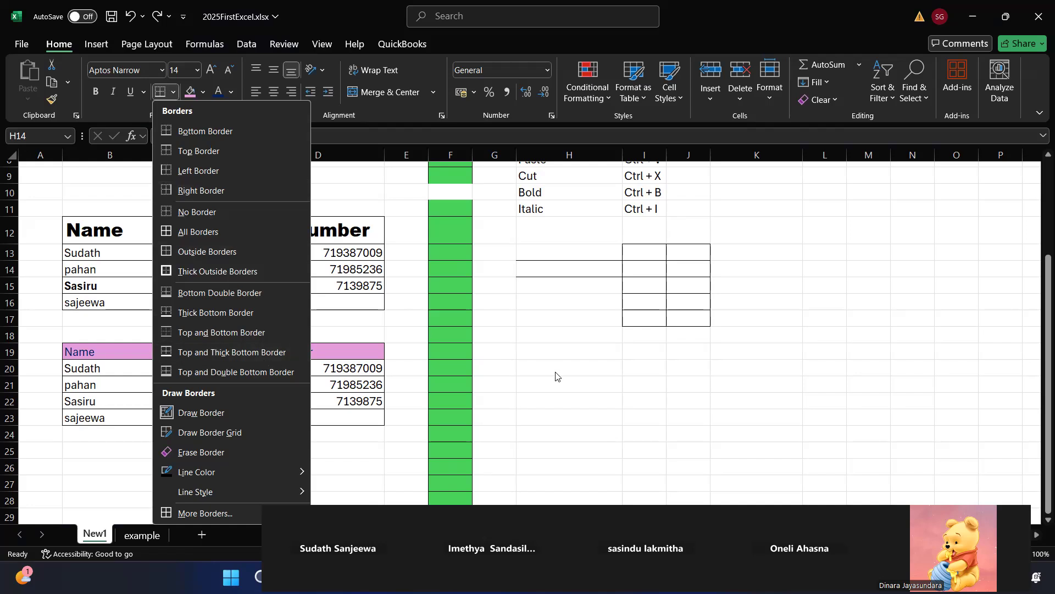
click(552, 351)
key(ctrl+z)
key(ctrl+z)
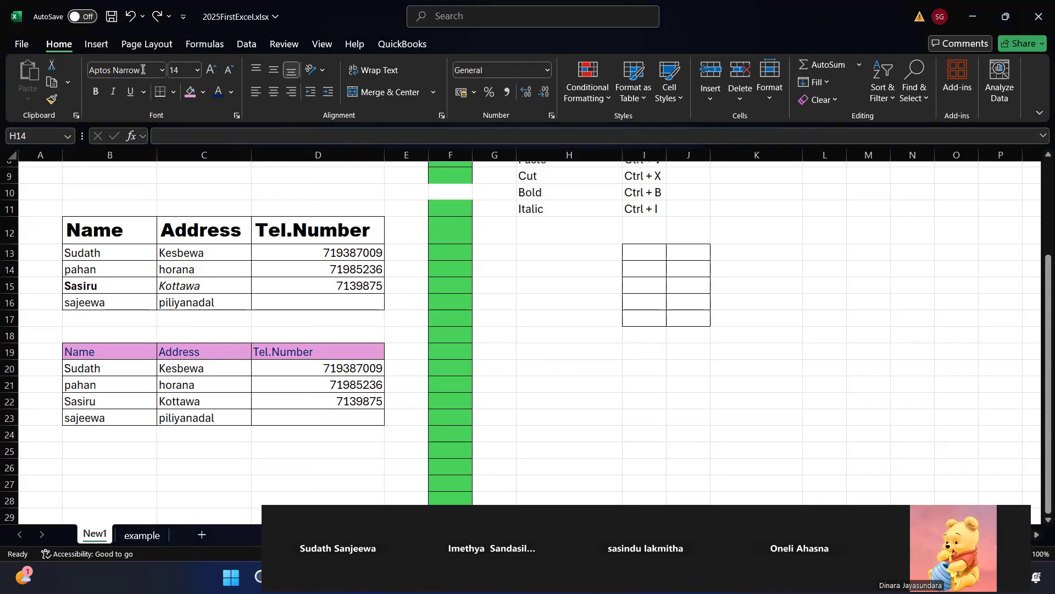
click(99, 45)
click(57, 45)
Try All Borders on H14 and Thick Outside Borders on I13:J17, then undo them.
click(173, 94)
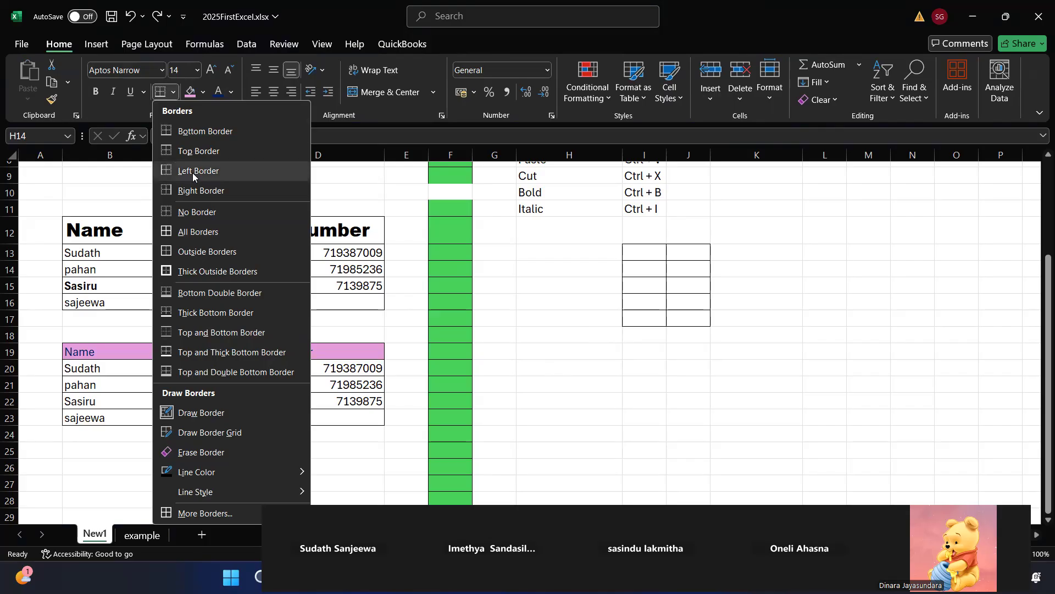
click(203, 225)
click(649, 249)
drag(649, 248, 706, 316)
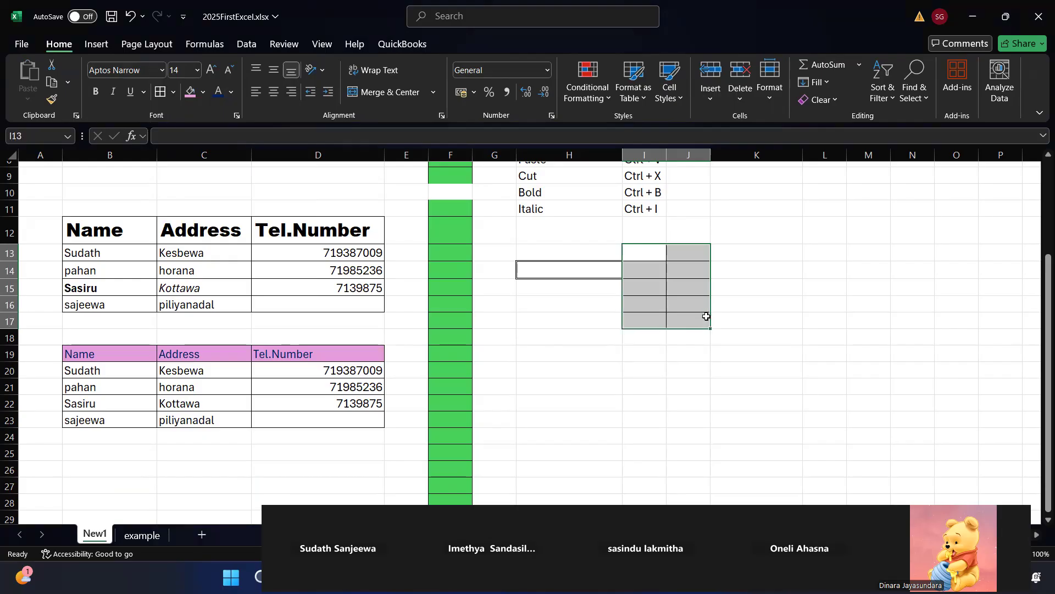
click(173, 93)
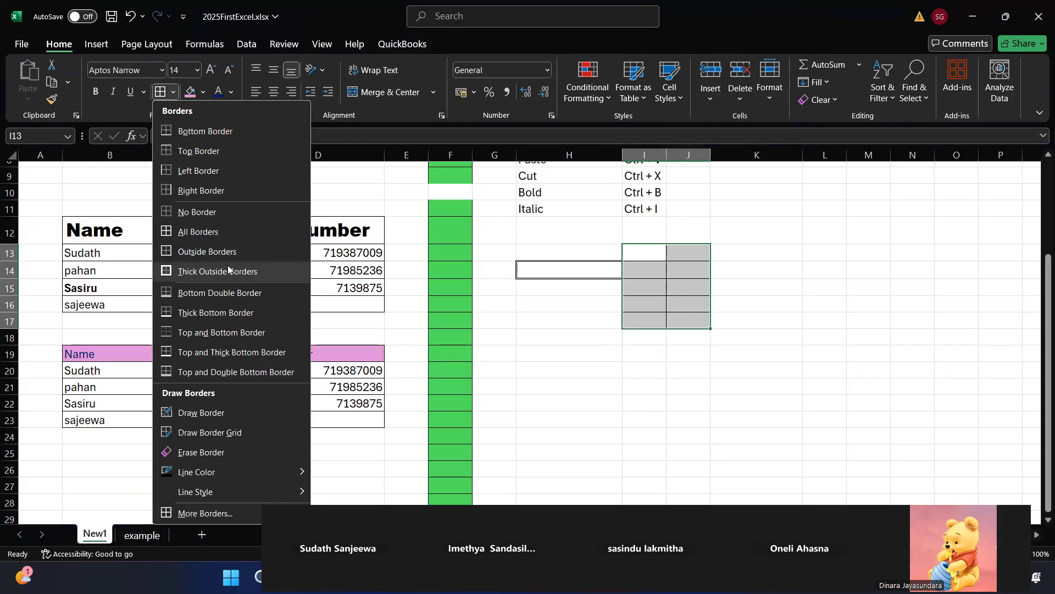
click(255, 268)
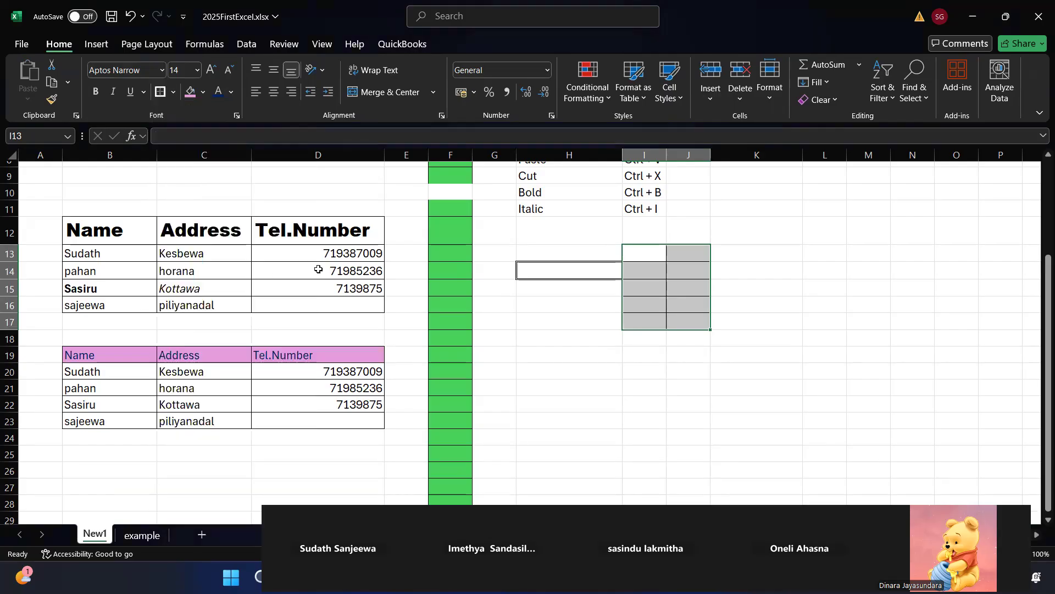
click(718, 429)
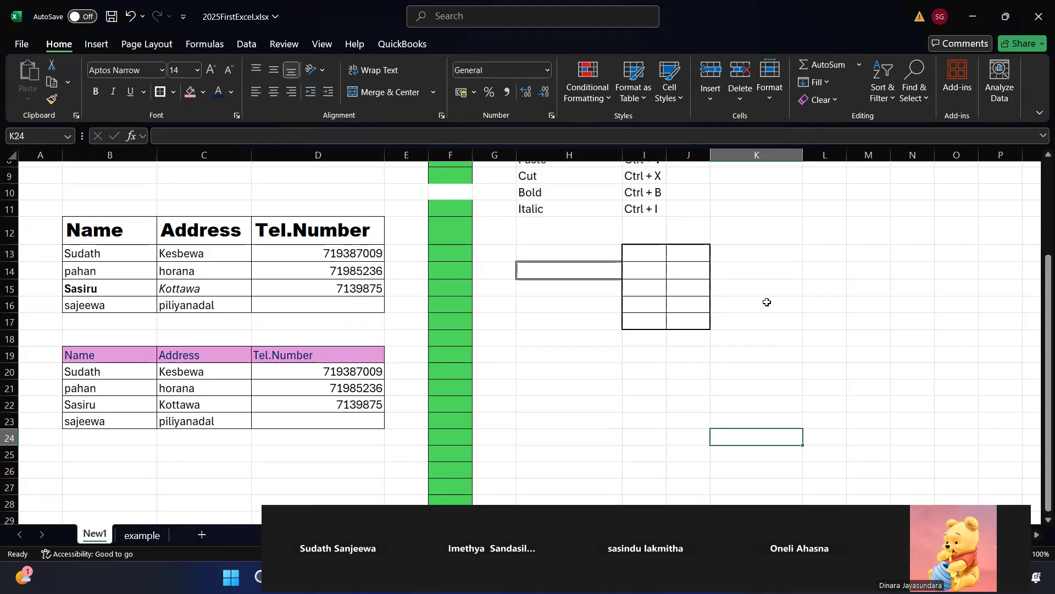
key(ctrl+z)
key(ctrl+z)
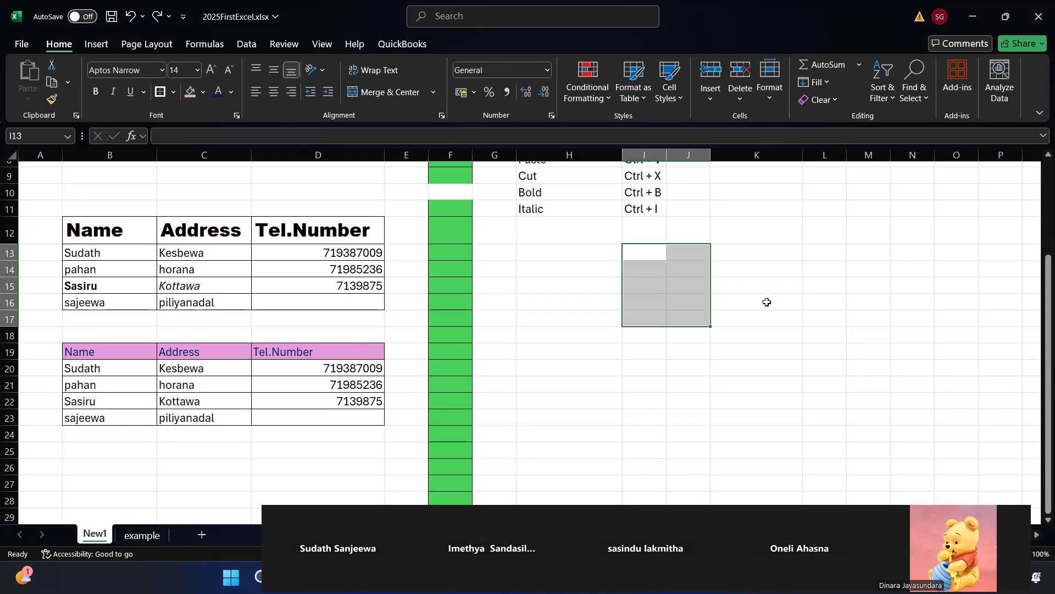
click(564, 234)
Box I13:J17 with a thin Outside Borders outline and no inner lines.
click(645, 252)
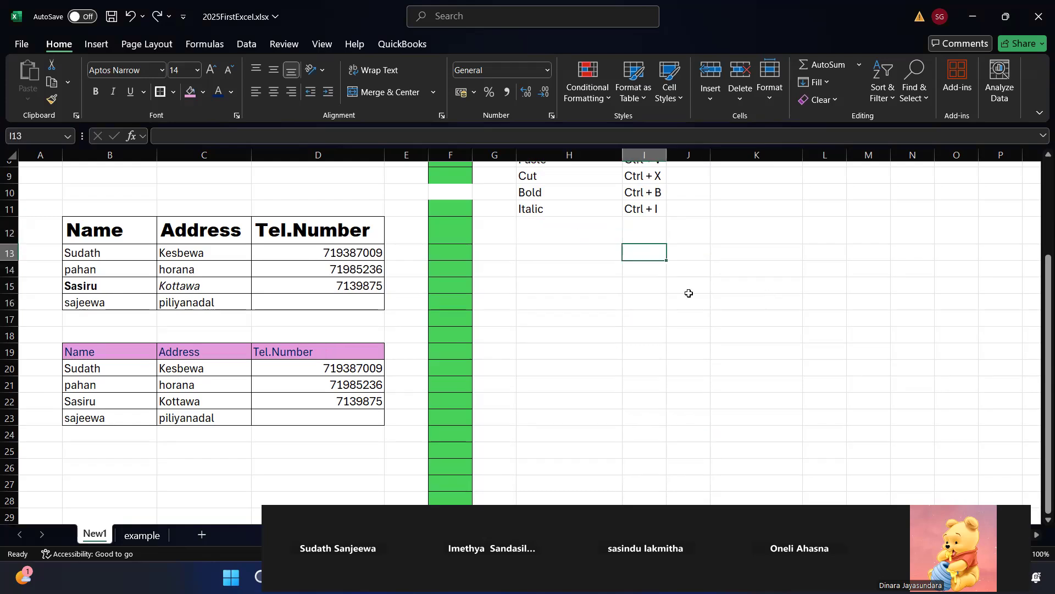
drag(688, 293, 697, 316)
click(160, 92)
click(729, 363)
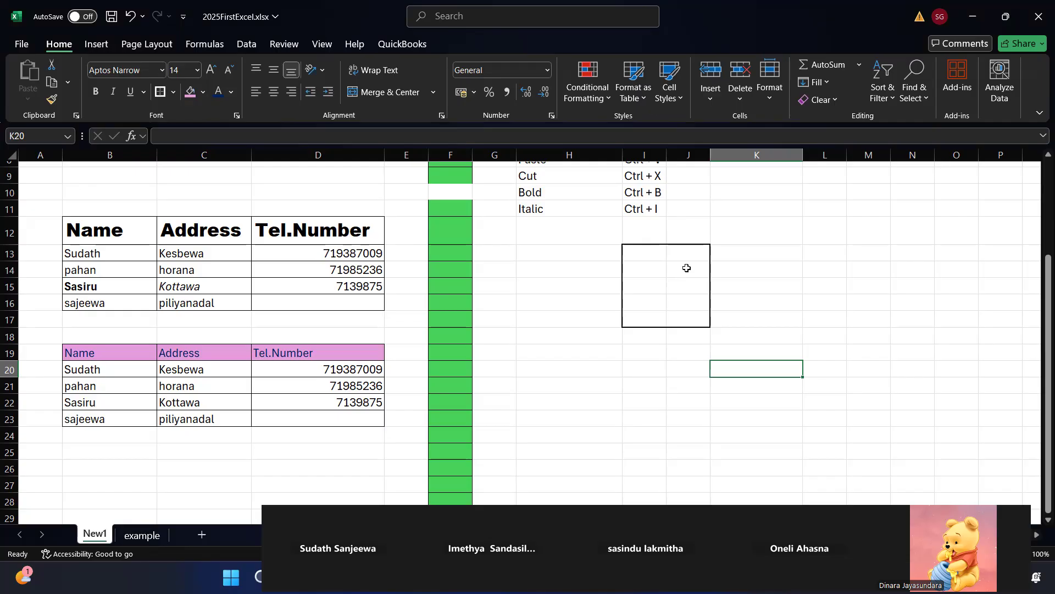
scroll(701, 286, up, 1)
scroll(702, 286, up, 1)
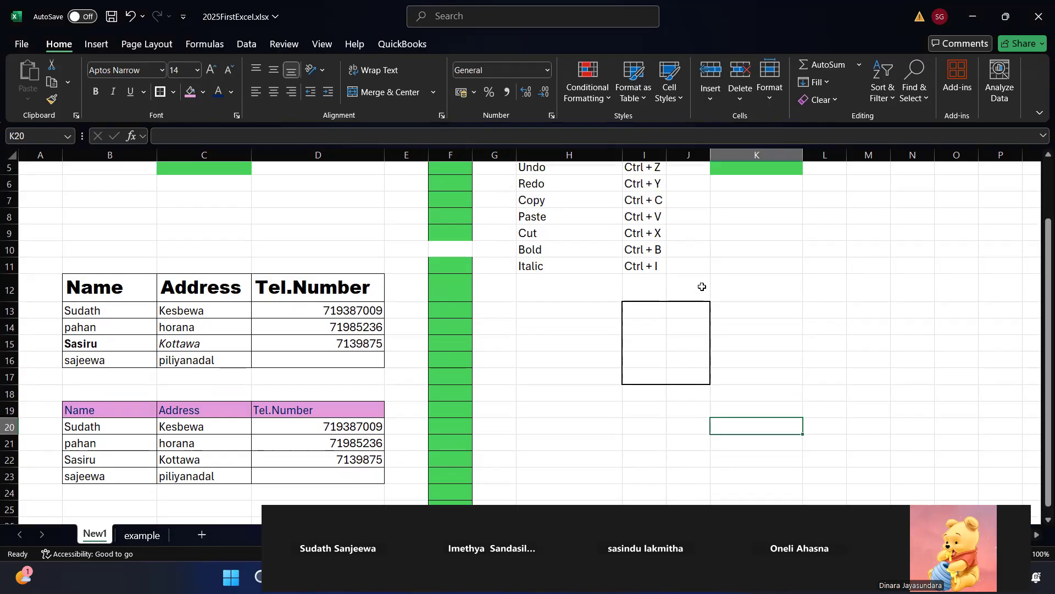
scroll(702, 287, up, 1)
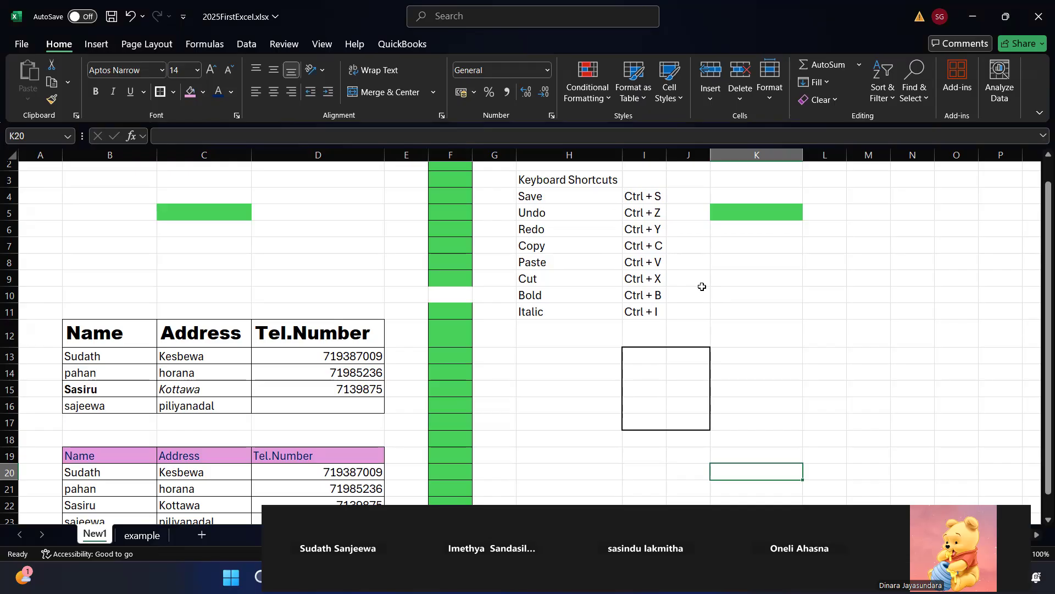
scroll(703, 286, down, 2)
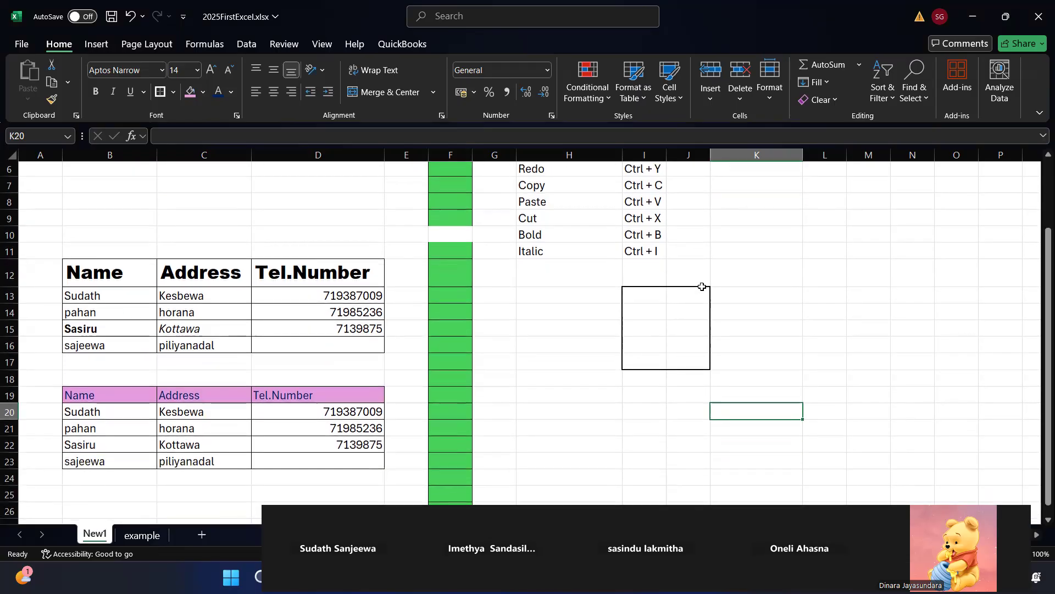
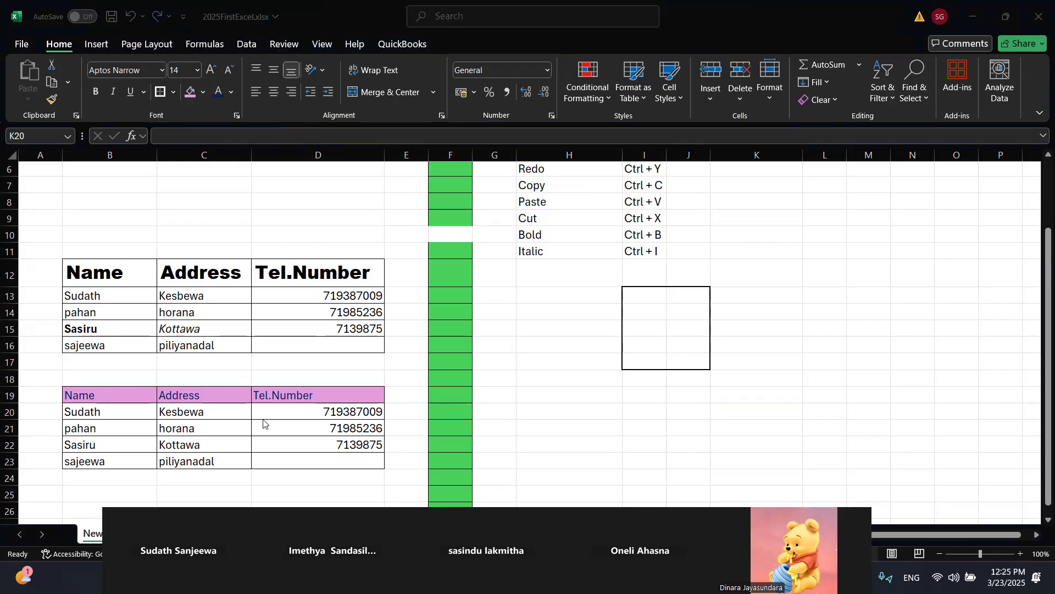
Left-align the telephone numbers in D13, D14 and D15.
click(114, 291)
click(114, 291)
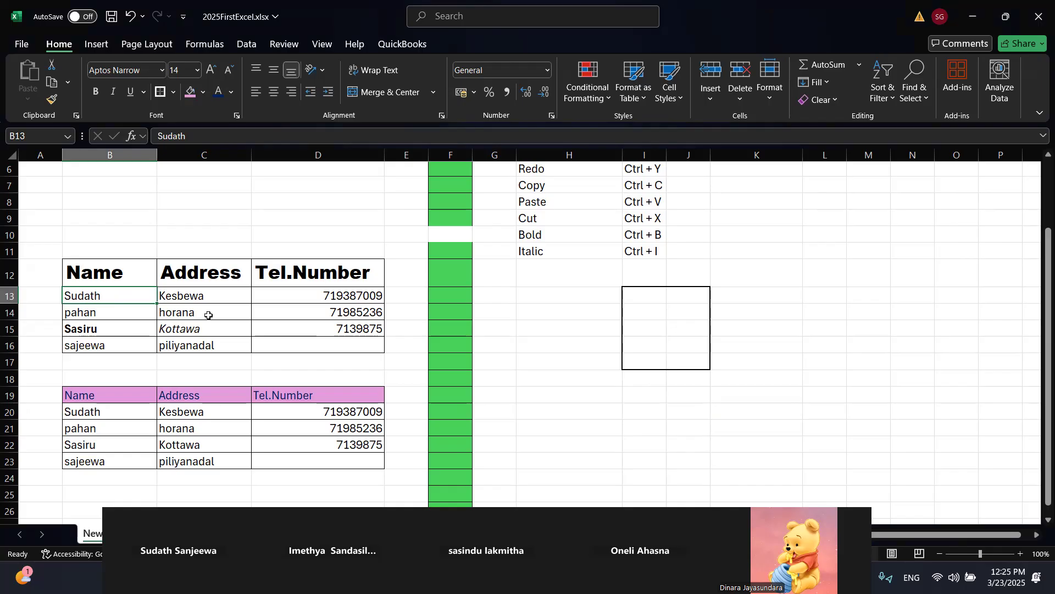
click(332, 293)
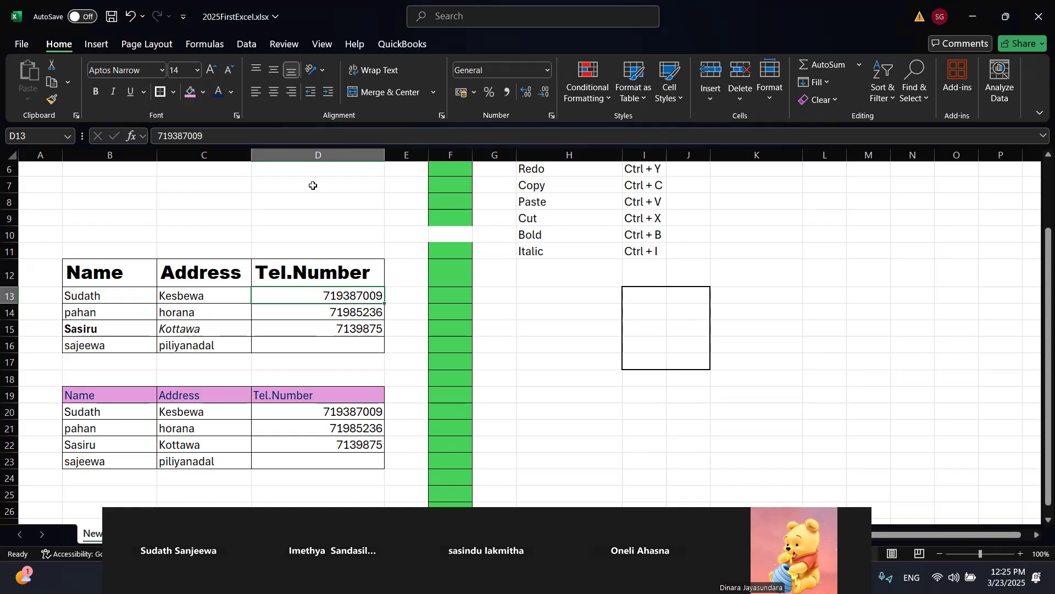
click(256, 94)
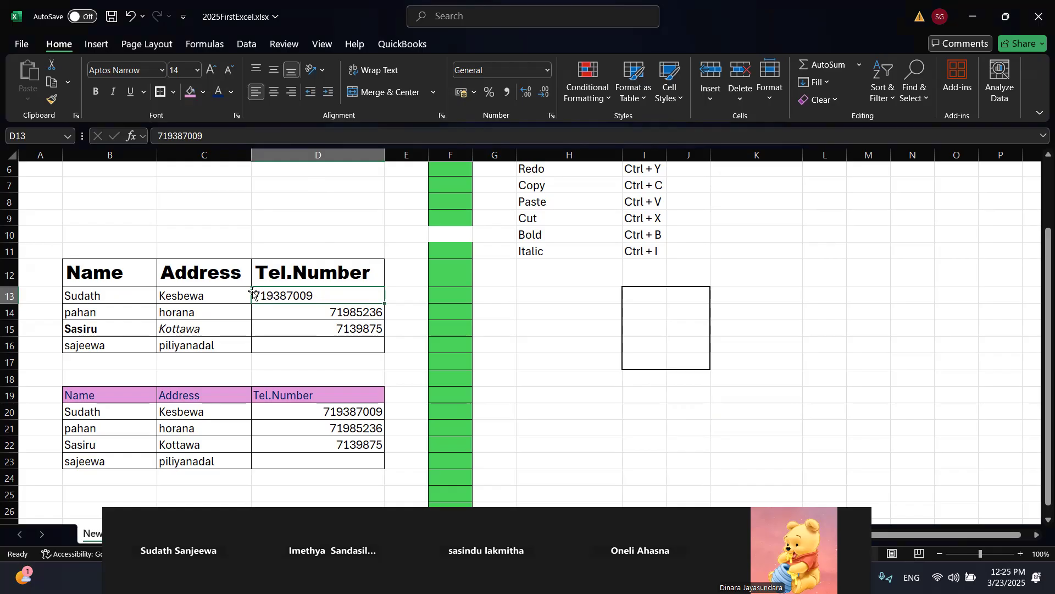
click(312, 313)
click(257, 93)
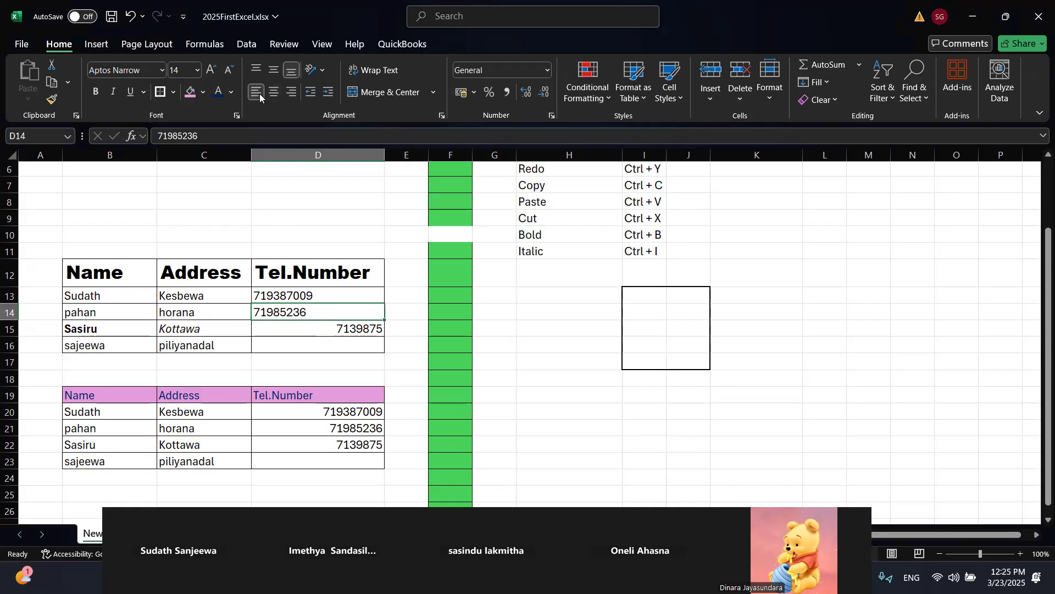
click(312, 330)
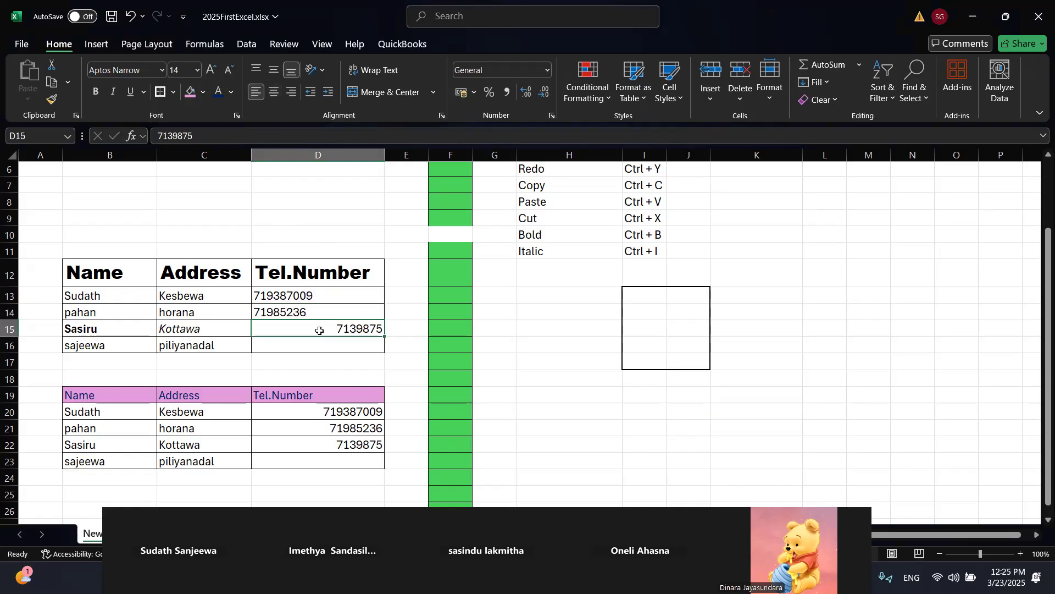
click(258, 93)
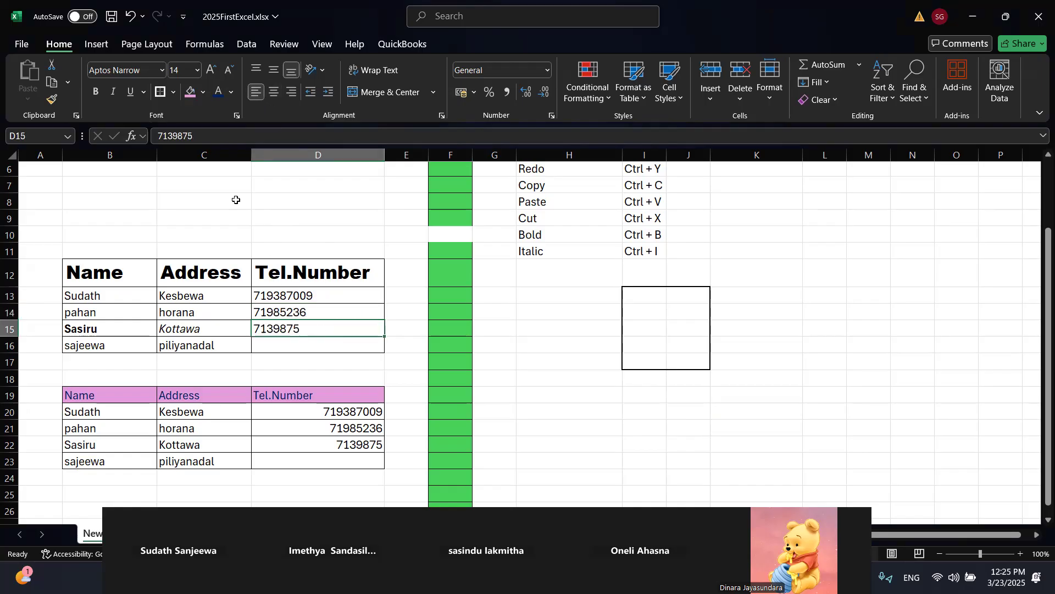
Centre the telephone numbers in D13, D14 and D15 instead.
click(310, 295)
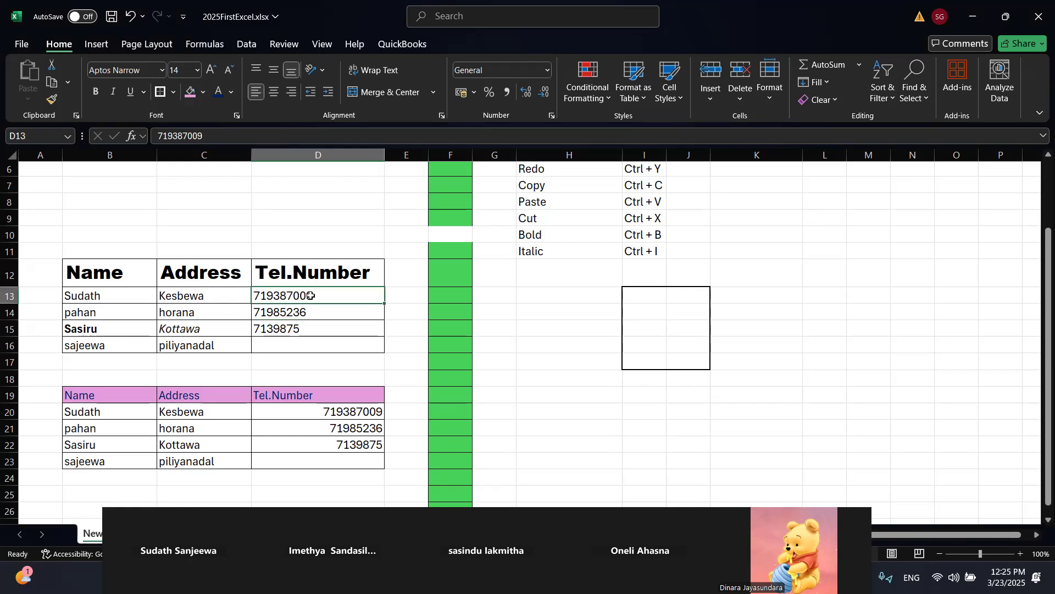
click(275, 94)
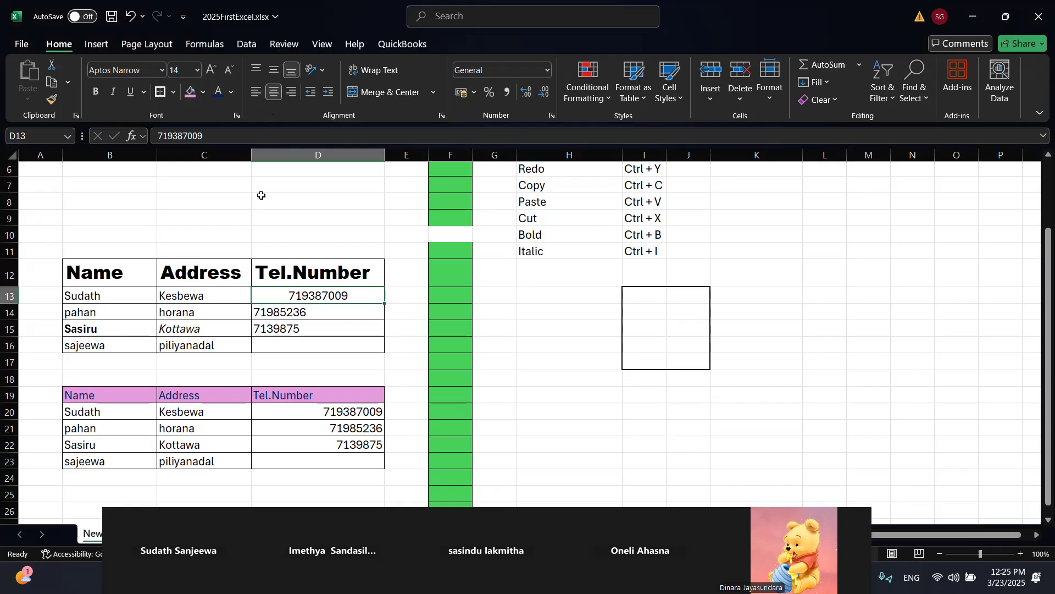
click(304, 311)
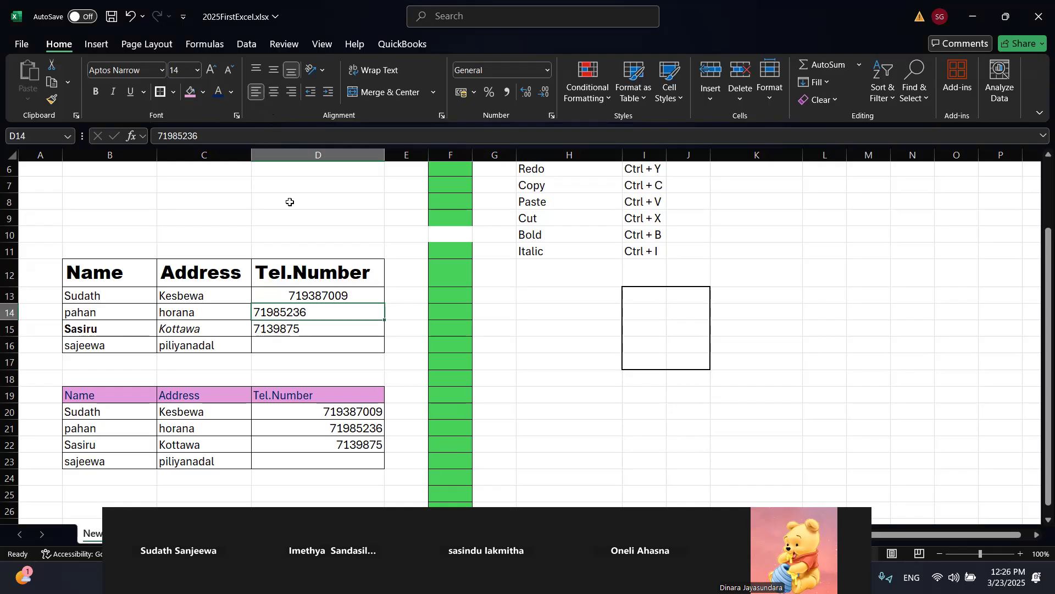
click(276, 94)
click(281, 330)
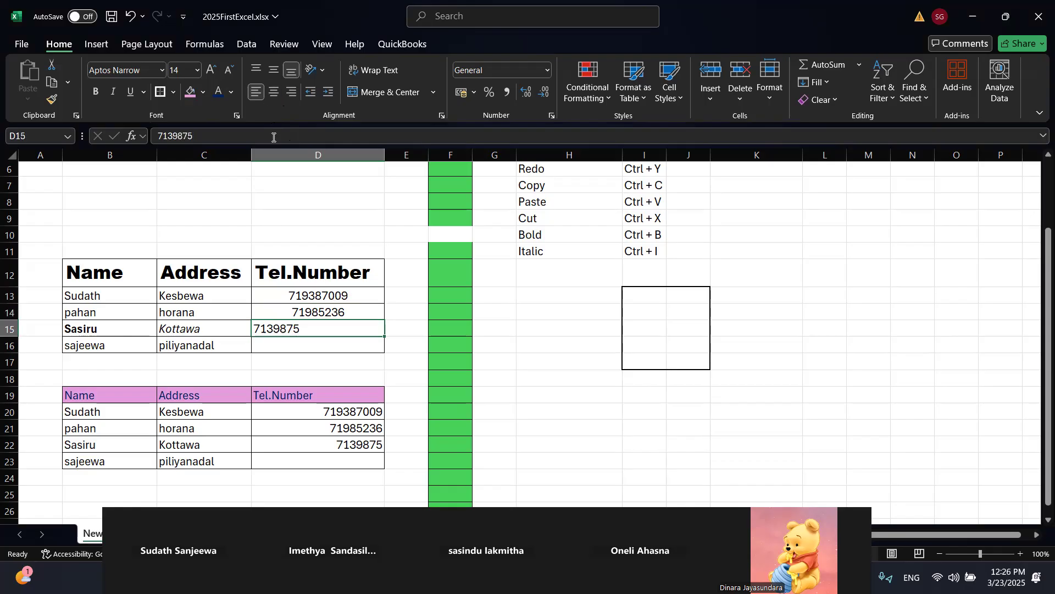
click(275, 92)
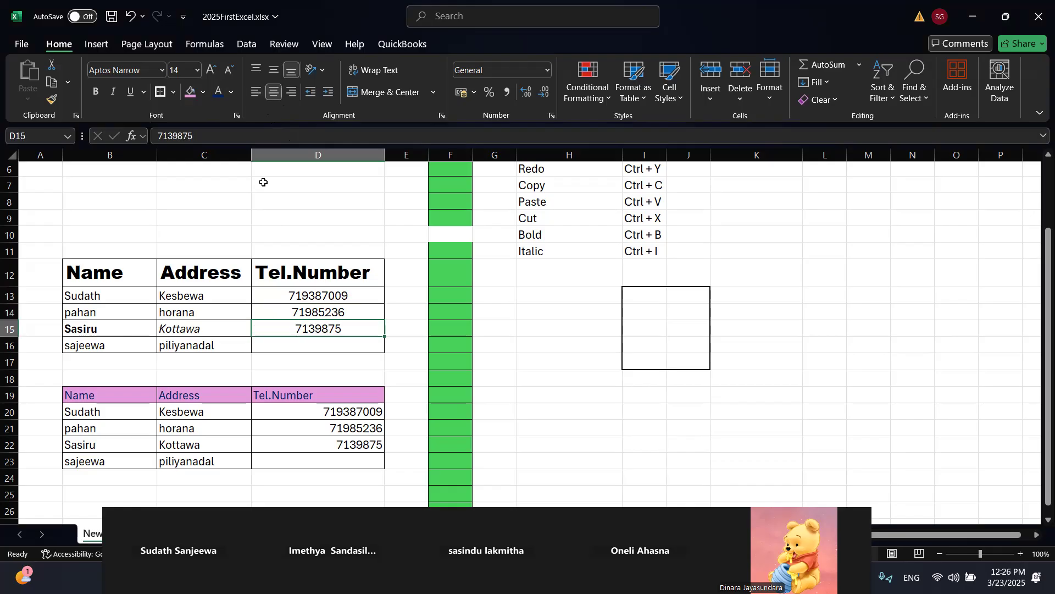
Right-align the telephone numbers in D13:D15.
click(303, 296)
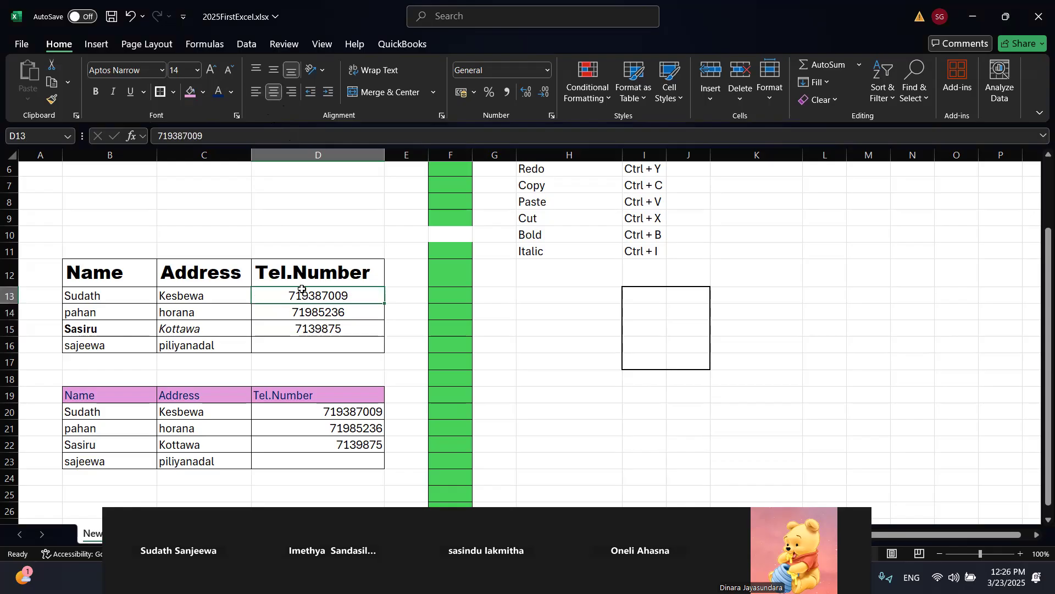
click(290, 91)
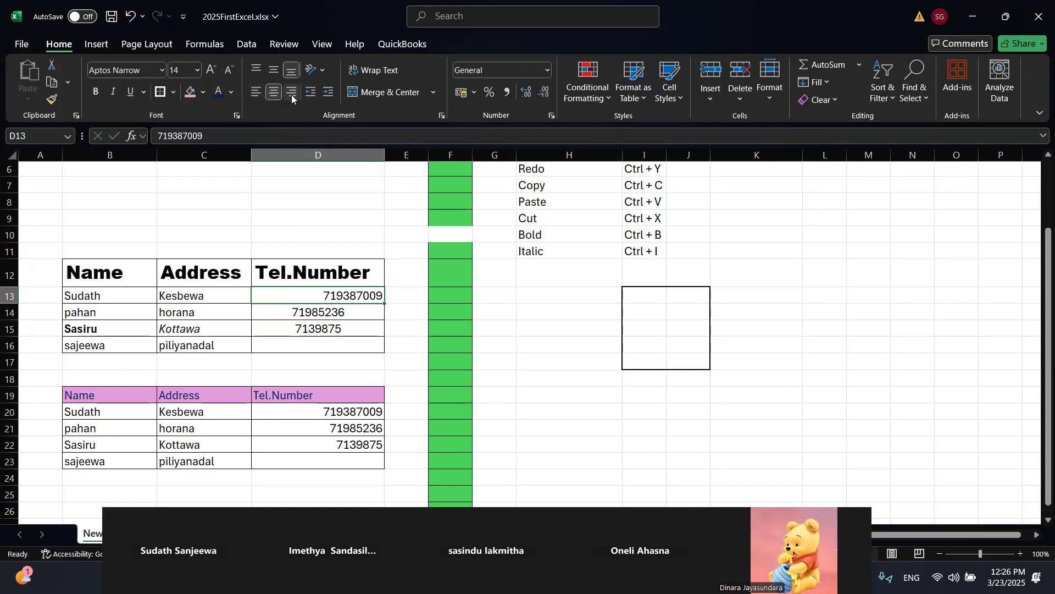
click(314, 319)
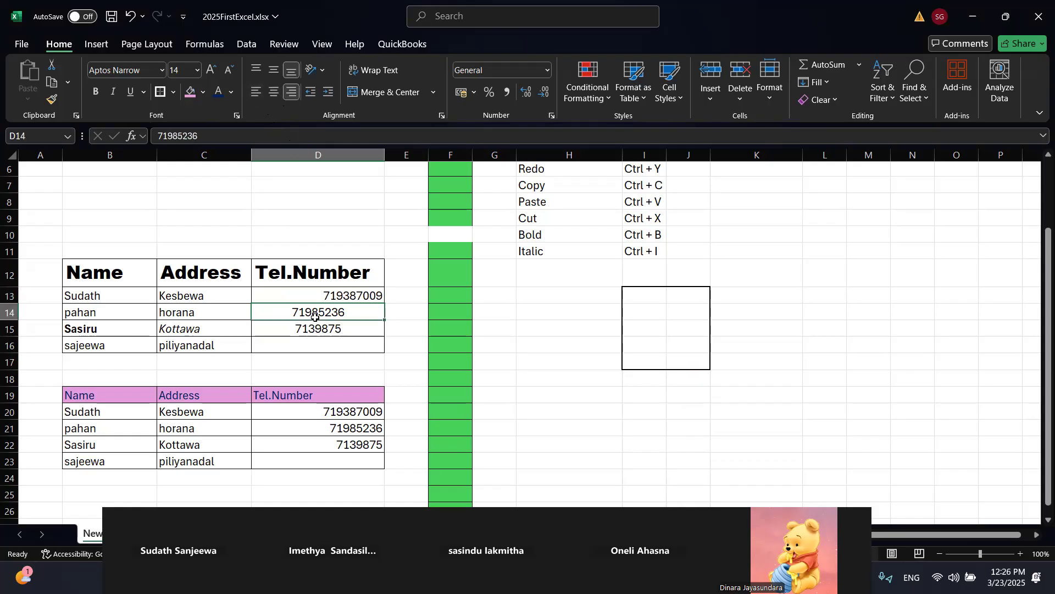
click(290, 92)
click(326, 326)
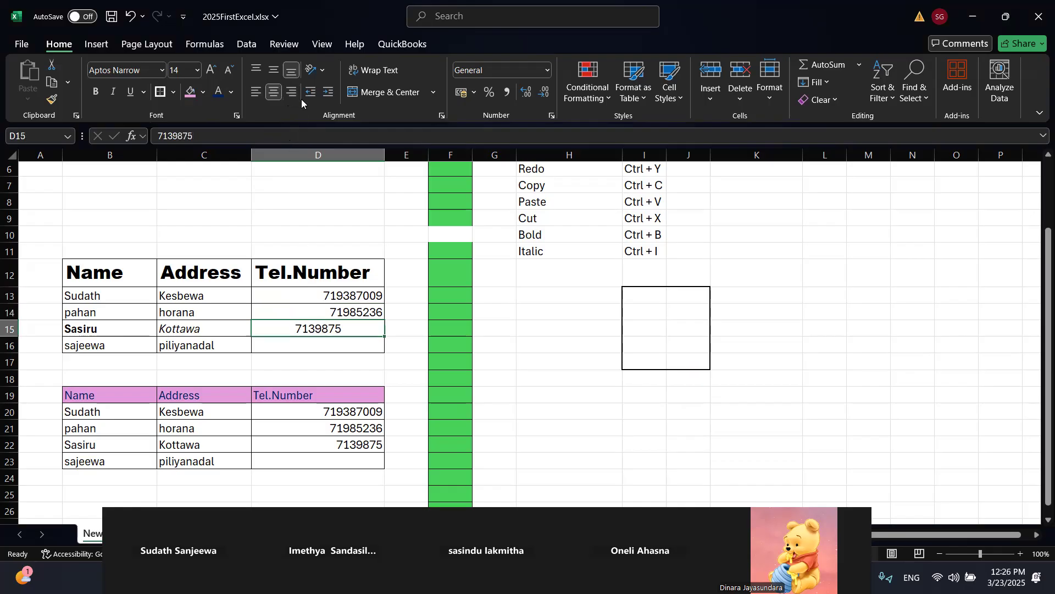
click(291, 92)
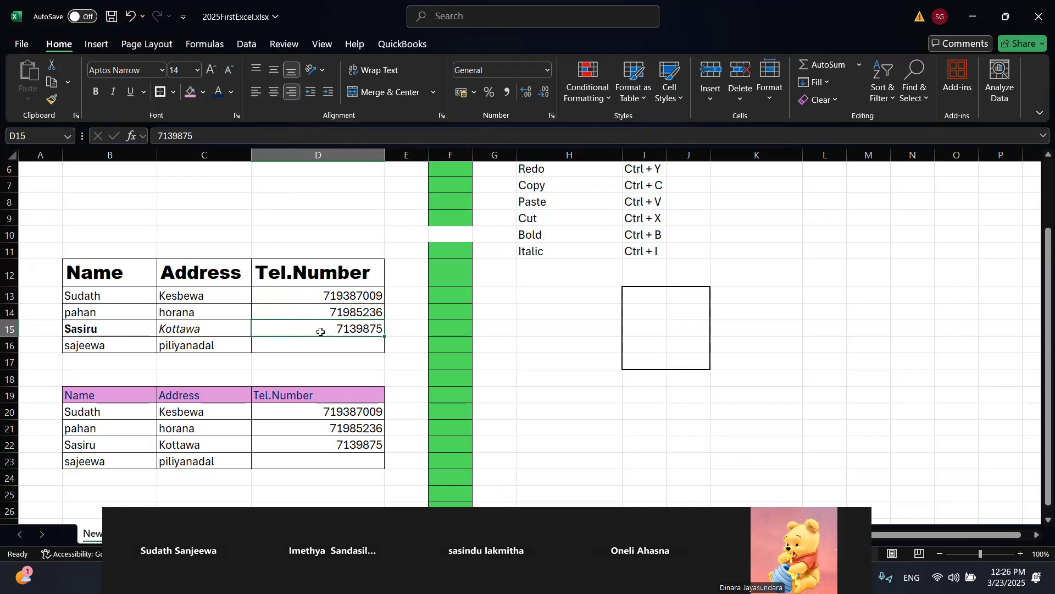
drag(368, 295, 361, 328)
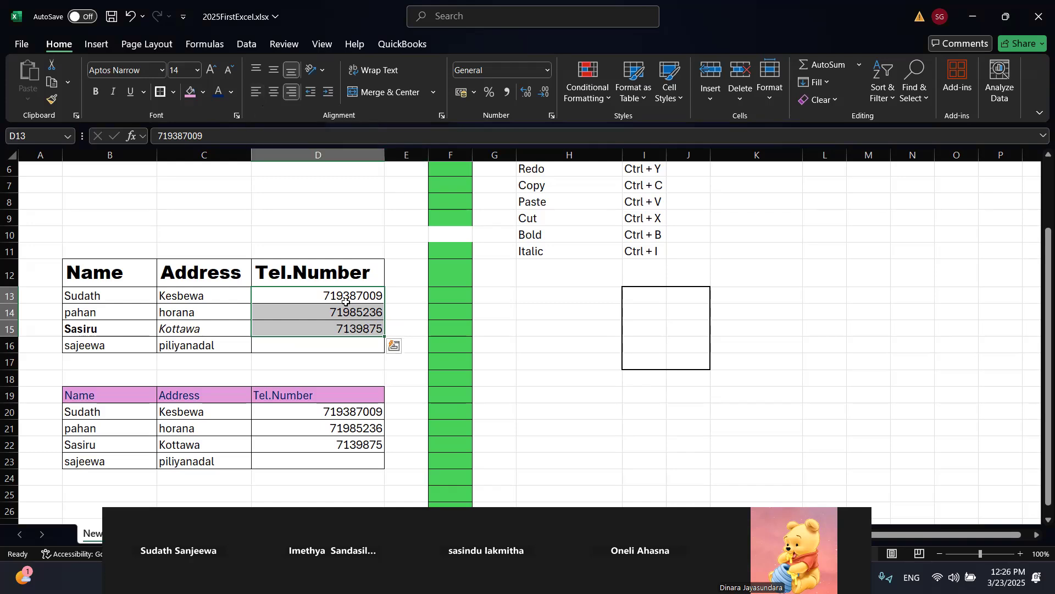
click(314, 297)
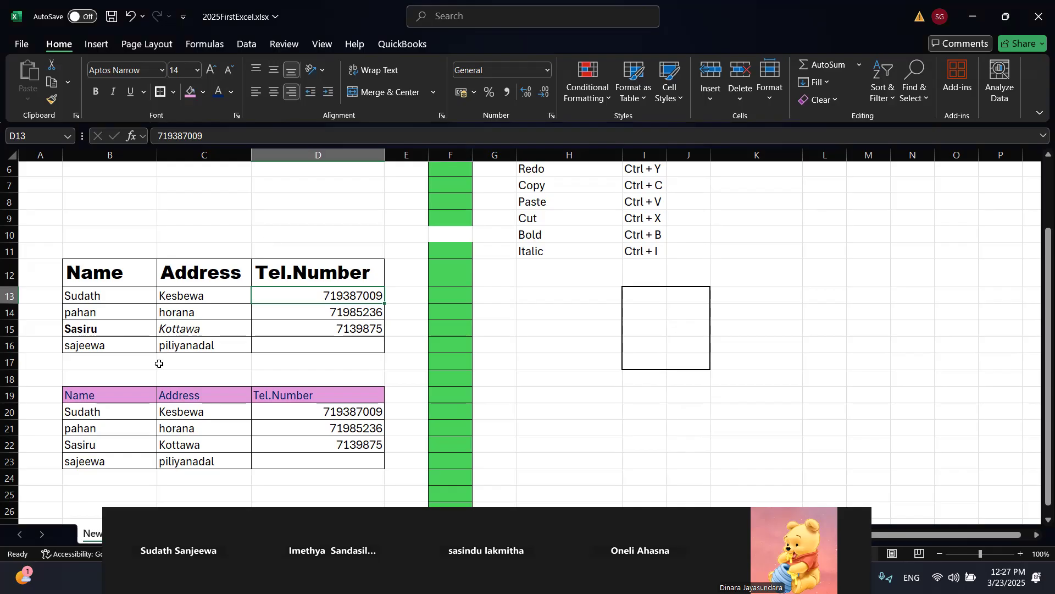
Apply All Borders to the empty block B26:C27.
scroll(213, 305, down, 3)
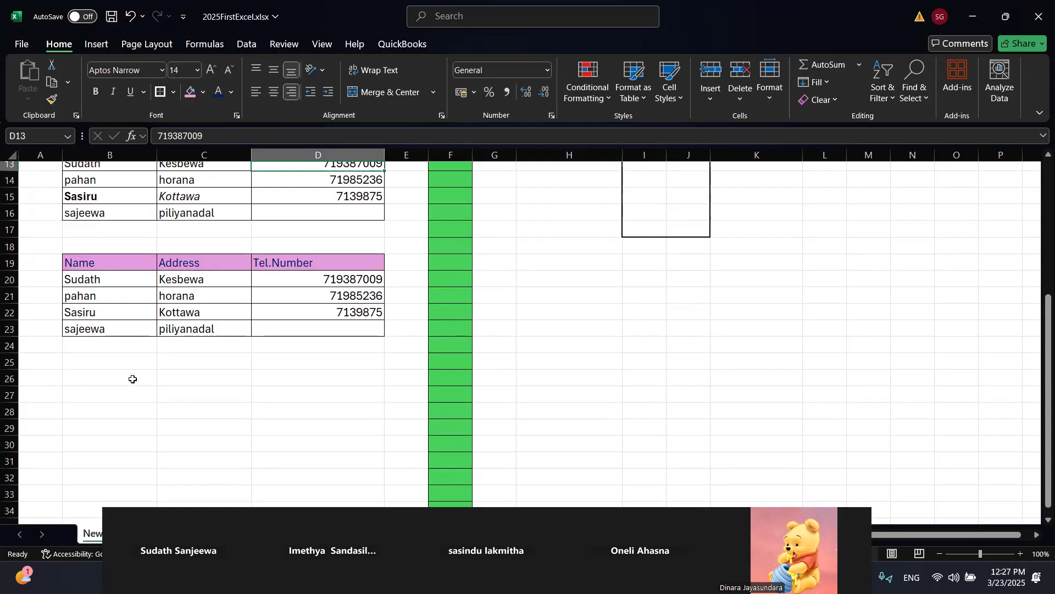
drag(132, 379, 201, 396)
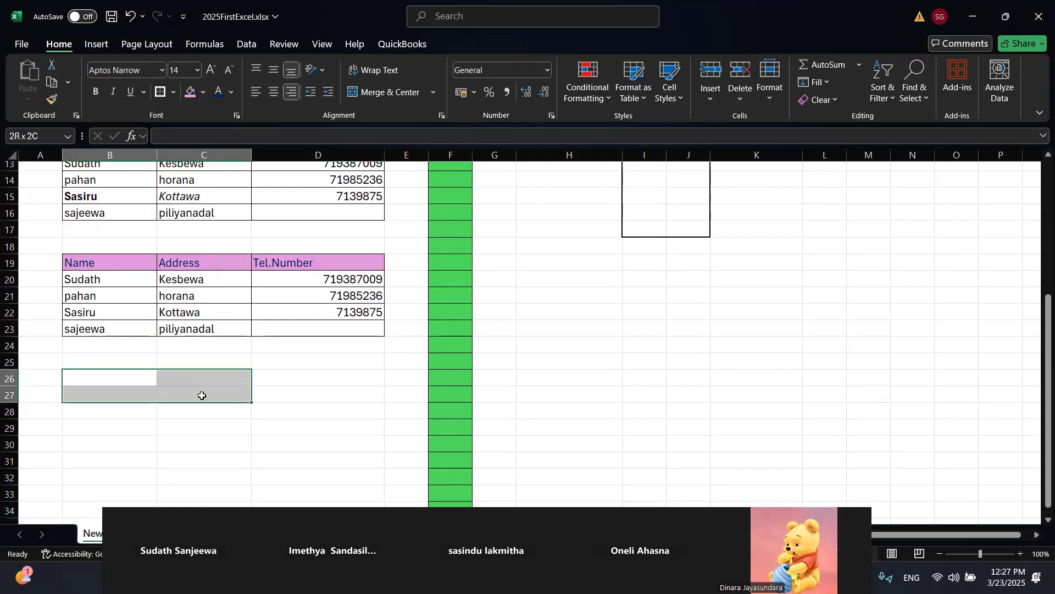
click(174, 92)
click(187, 231)
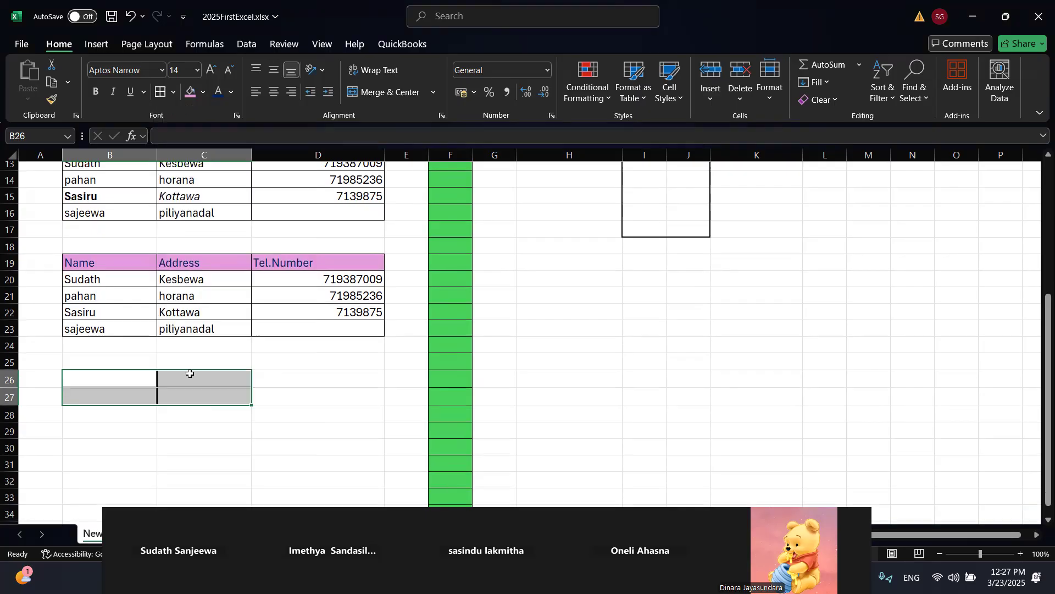
click(201, 411)
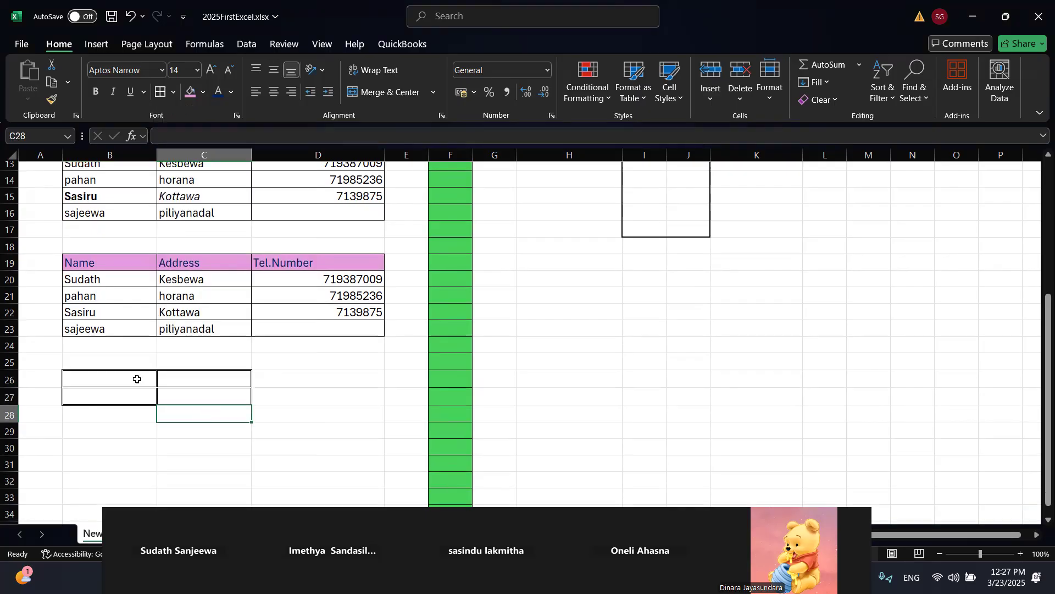
Select cells B26:B27 for merging.
mouse_move(137, 379)
mouse_down()
mouse_move(136, 395)
mouse_move(130, 372)
mouse_move(130, 397)
mouse_up()
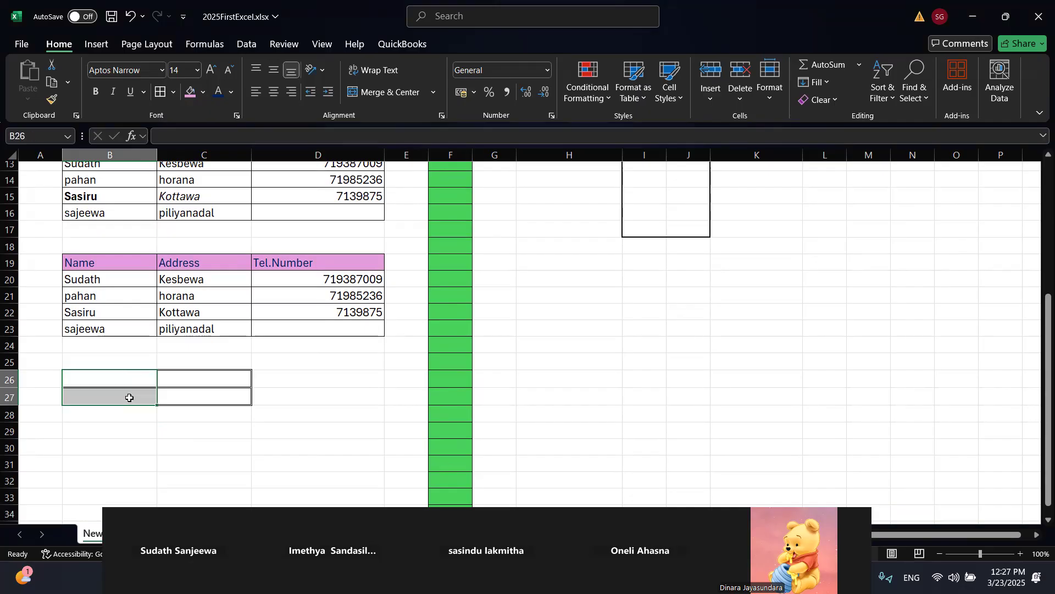
click(124, 378)
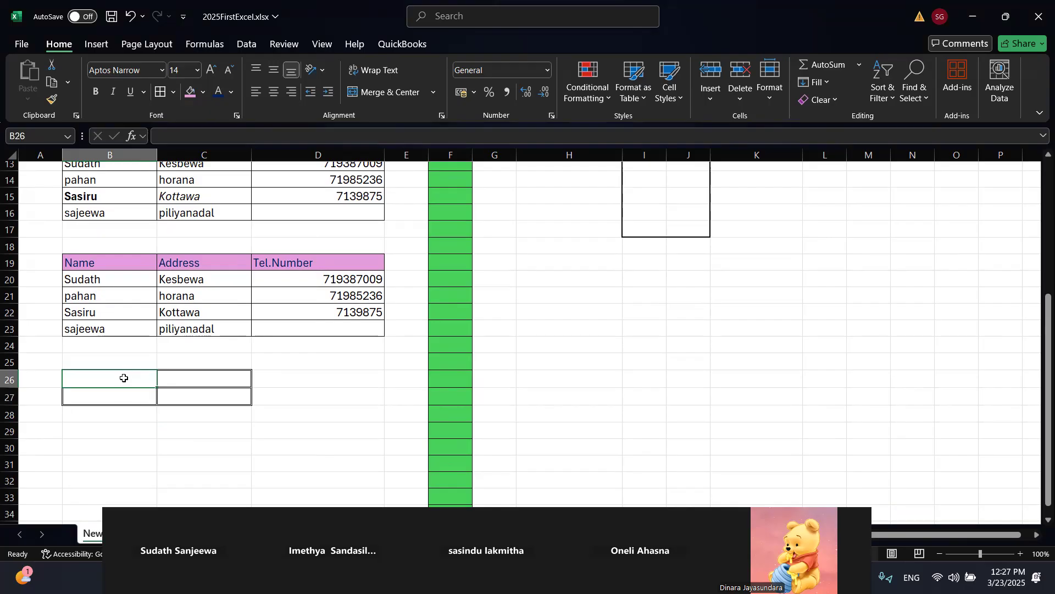
drag(123, 378, 120, 398)
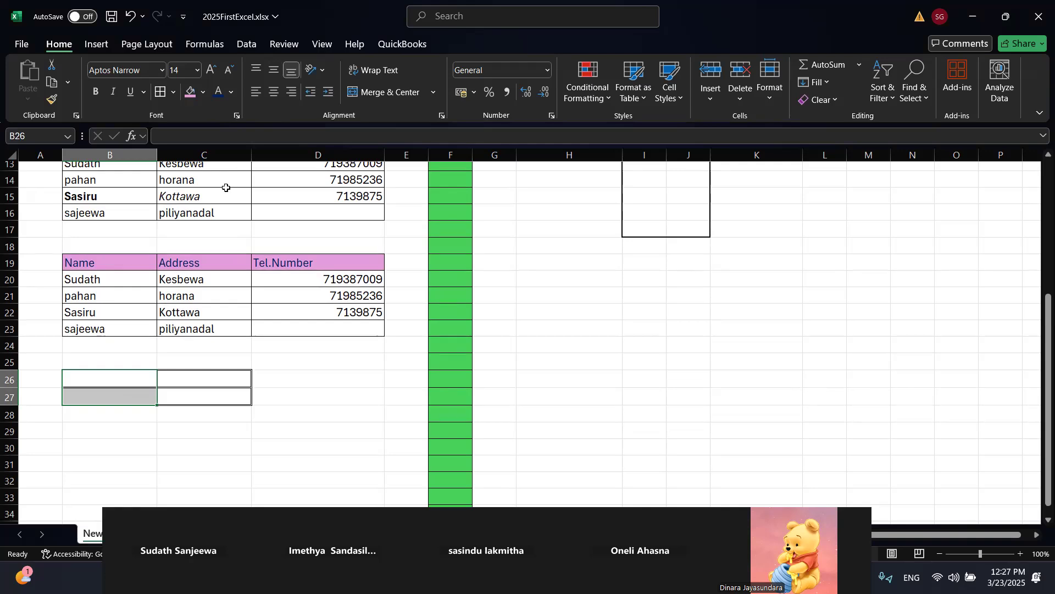
Merge B26:B27 into one cell and enter 'Name' in it.
click(385, 94)
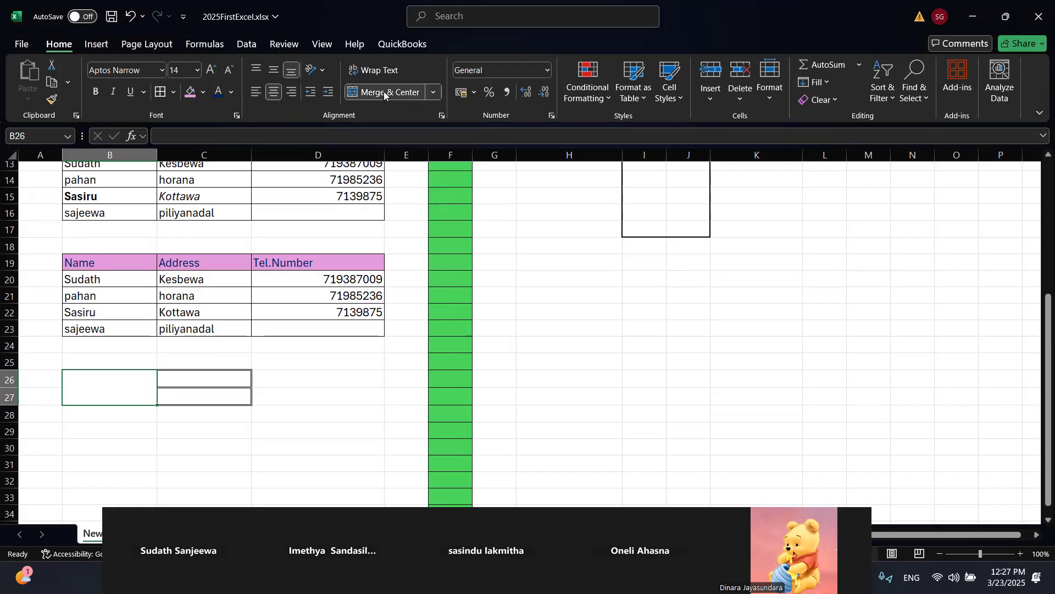
click(135, 446)
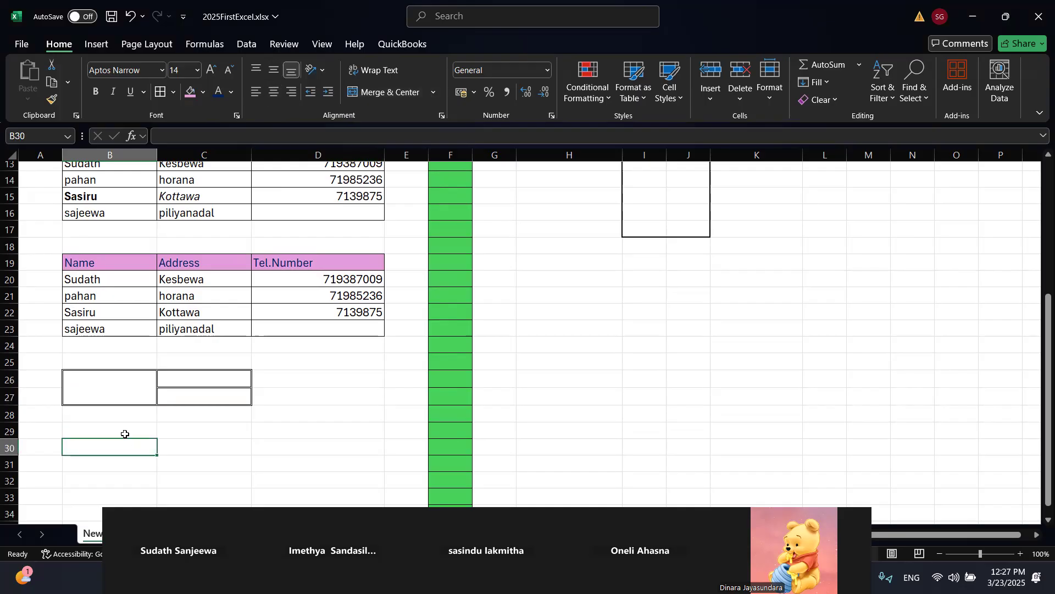
click(111, 385)
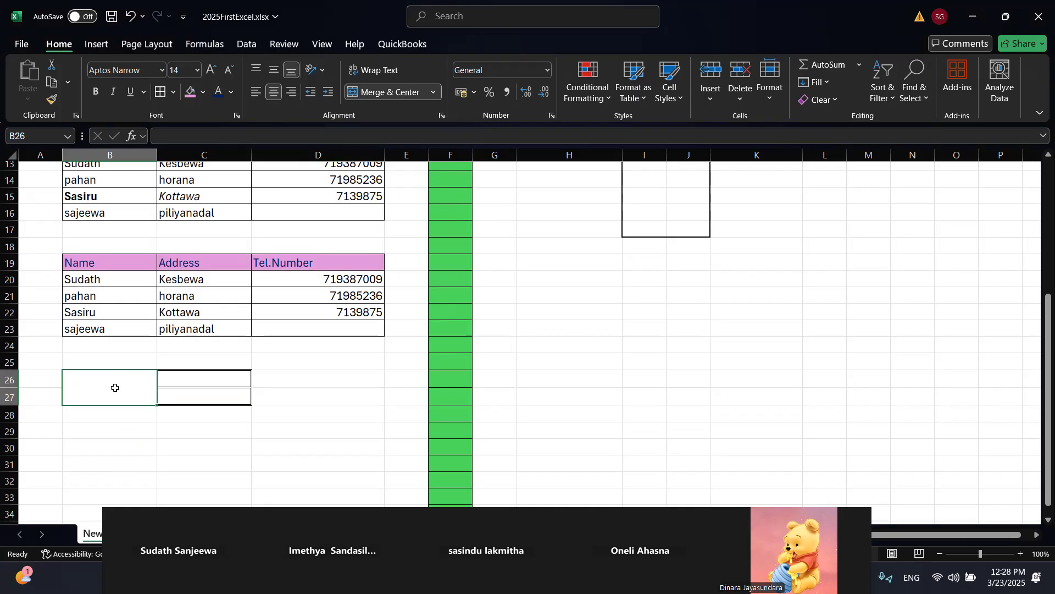
text(Name)
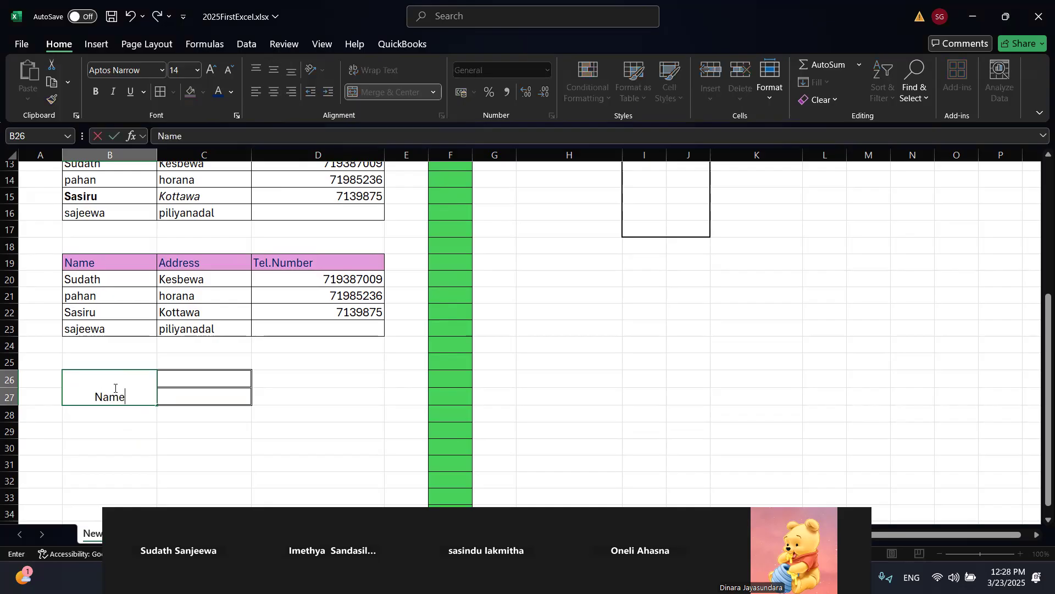
click(136, 445)
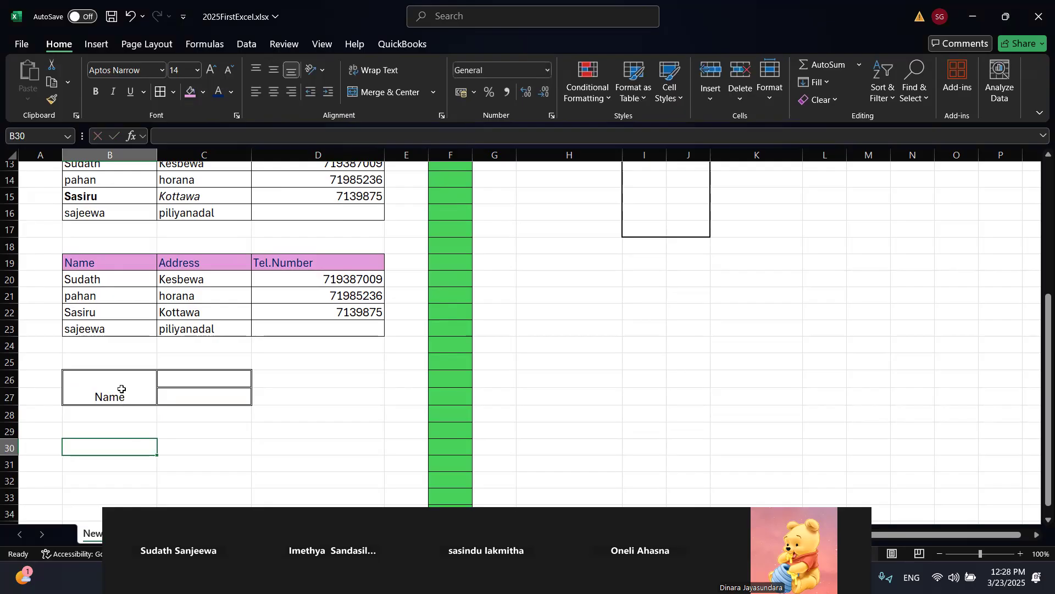
click(121, 389)
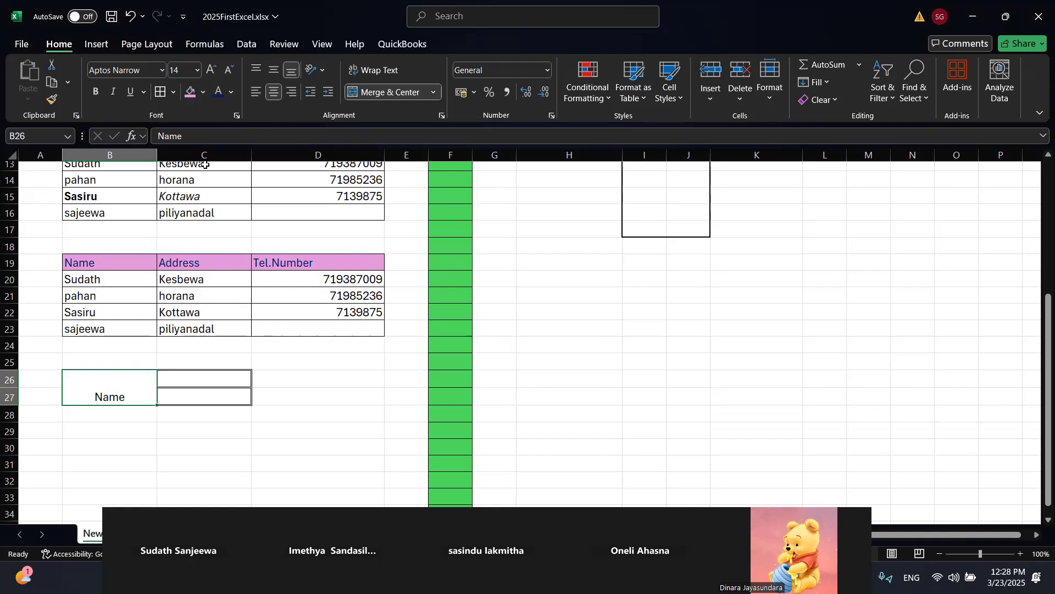
Try Top, Bottom and Middle Align on 'Name', leaving it vertically centred.
click(273, 69)
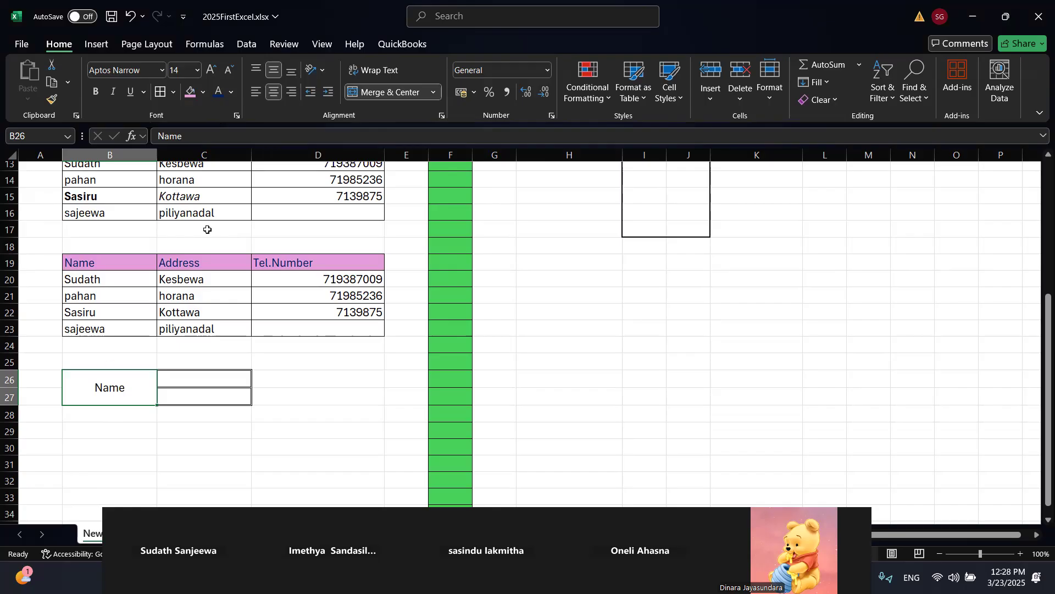
click(258, 69)
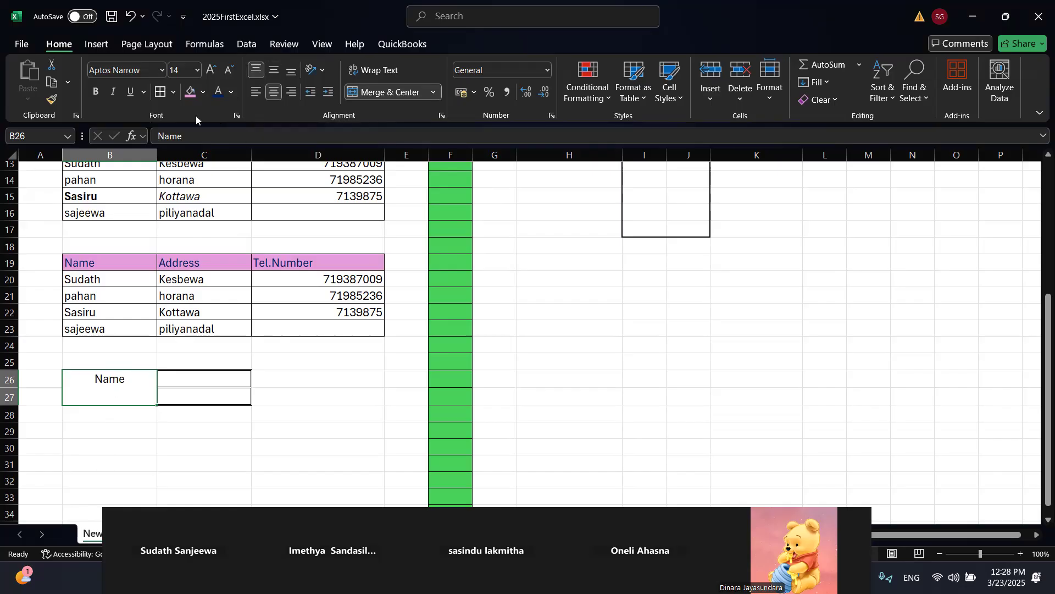
click(273, 72)
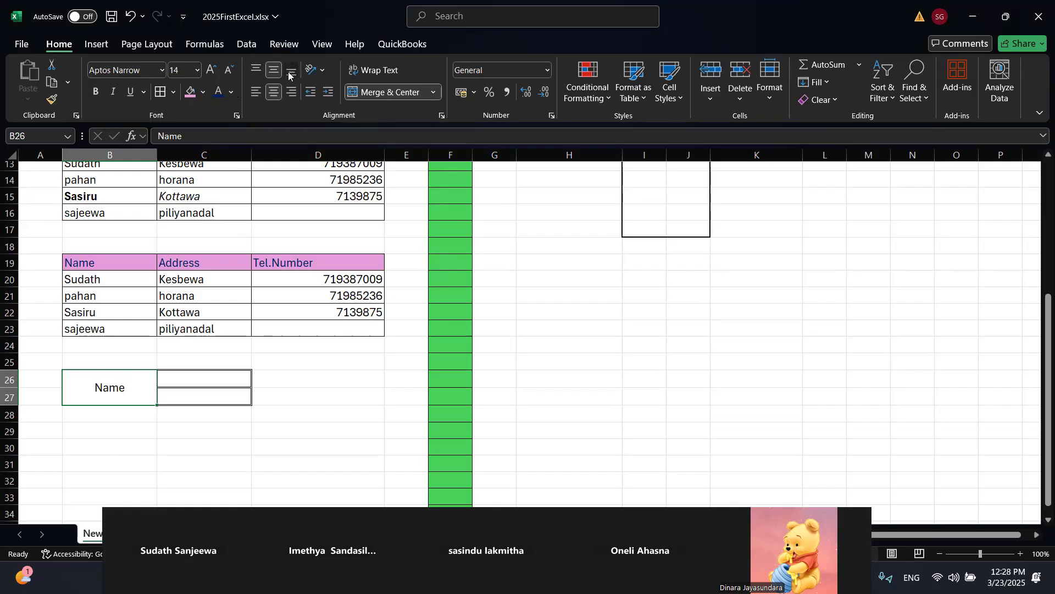
click(291, 70)
click(262, 67)
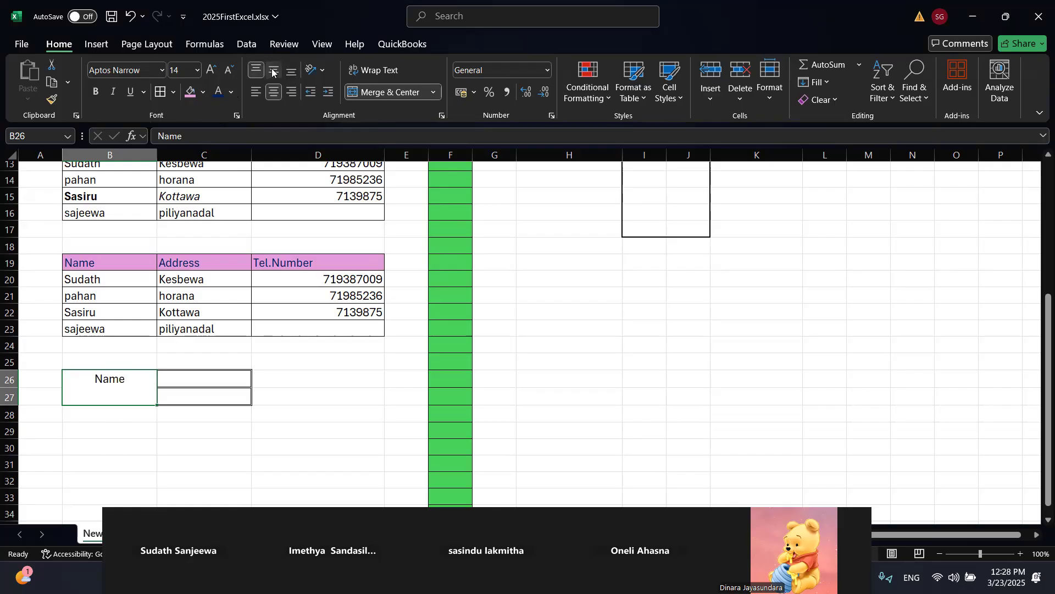
click(272, 71)
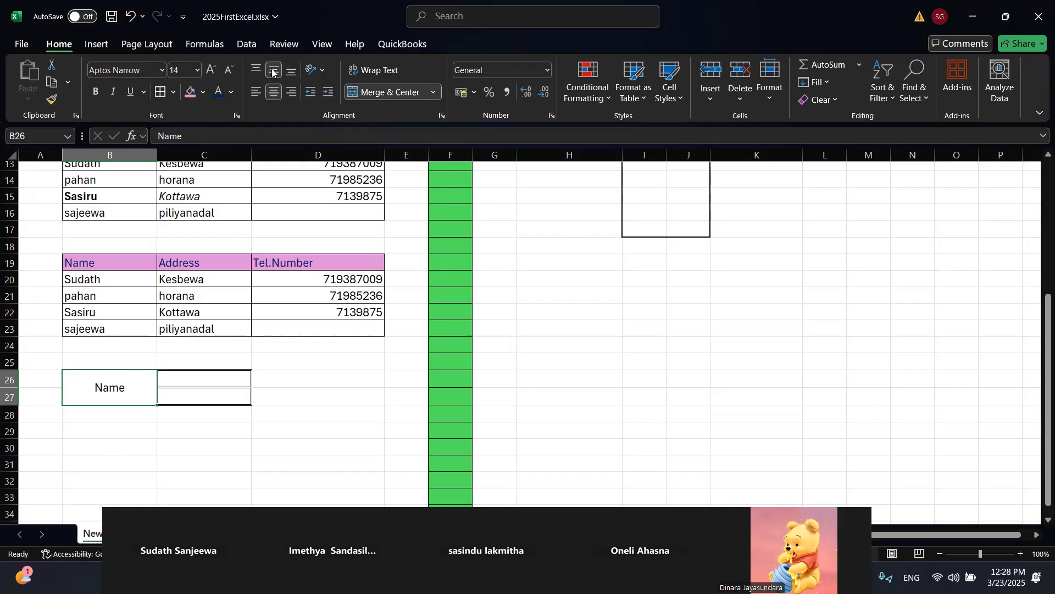
Check the alignment of D20, then select C26:C27.
click(350, 277)
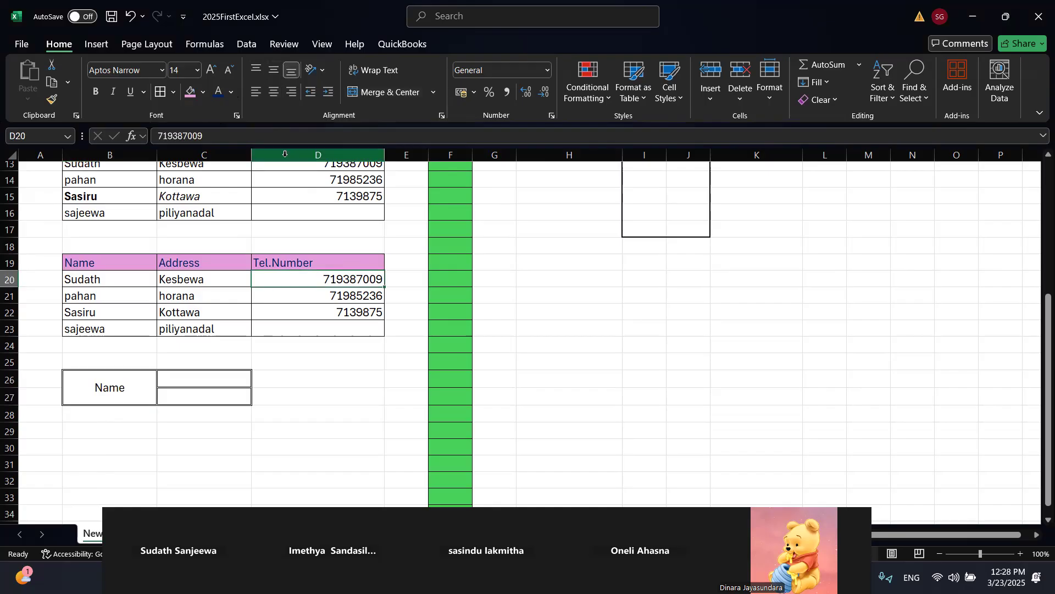
click(125, 389)
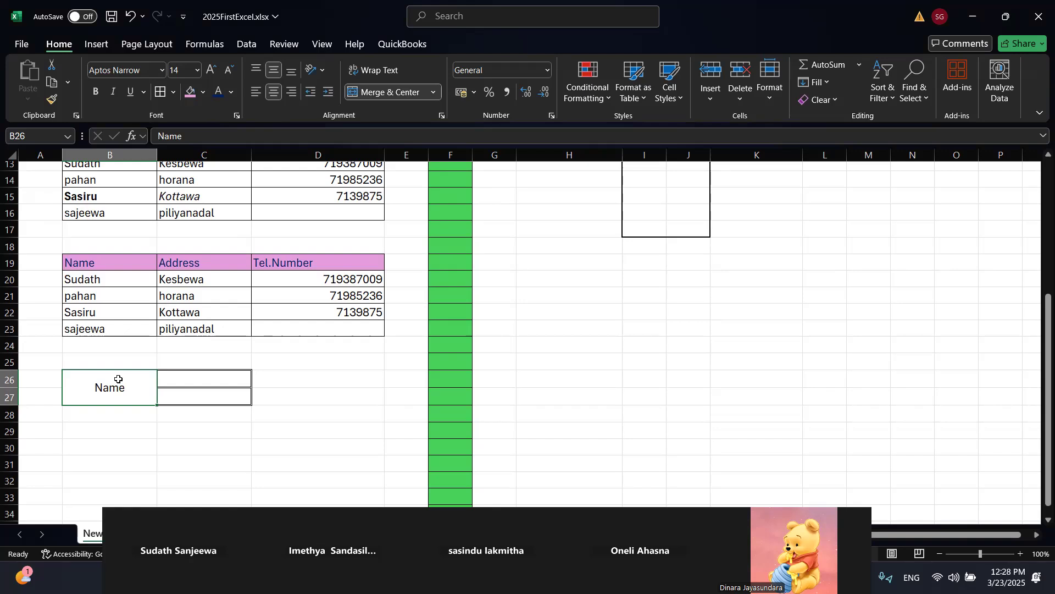
click(138, 421)
click(133, 389)
drag(194, 382, 203, 394)
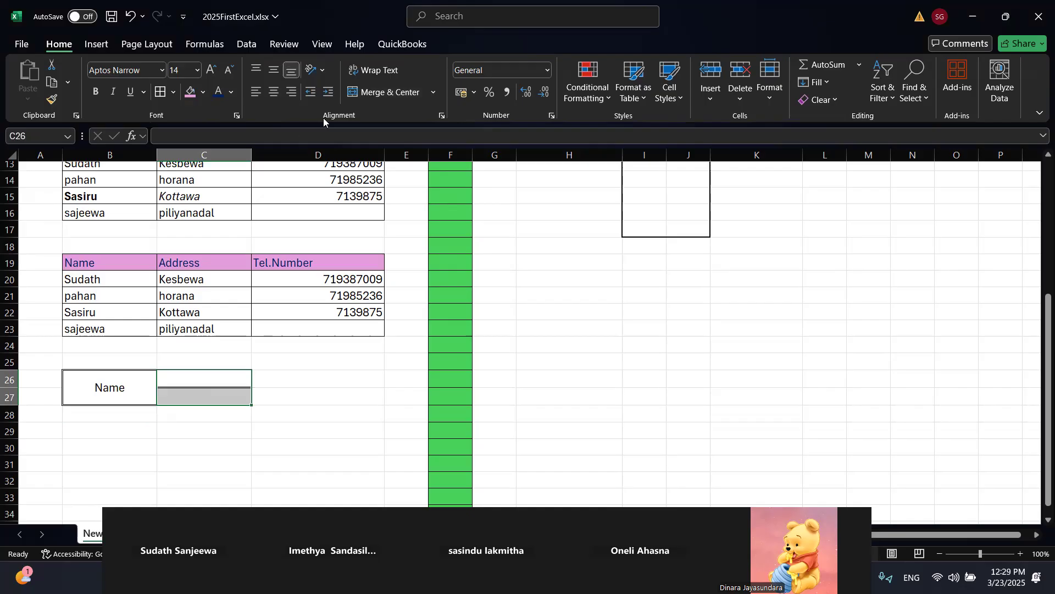
Merge C26 and C27 into a single cell beside Name.
click(390, 93)
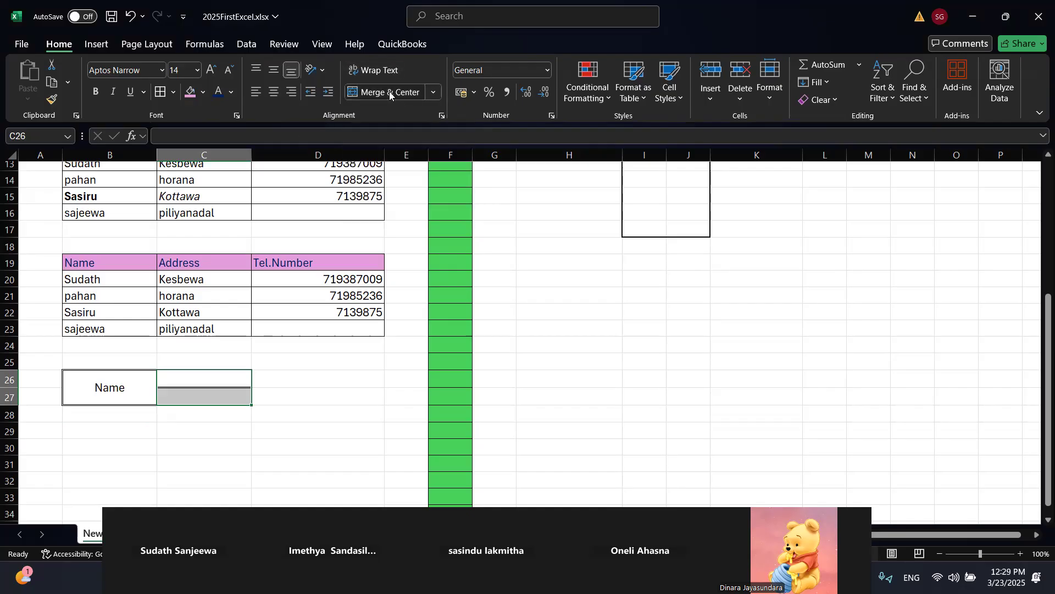
click(236, 435)
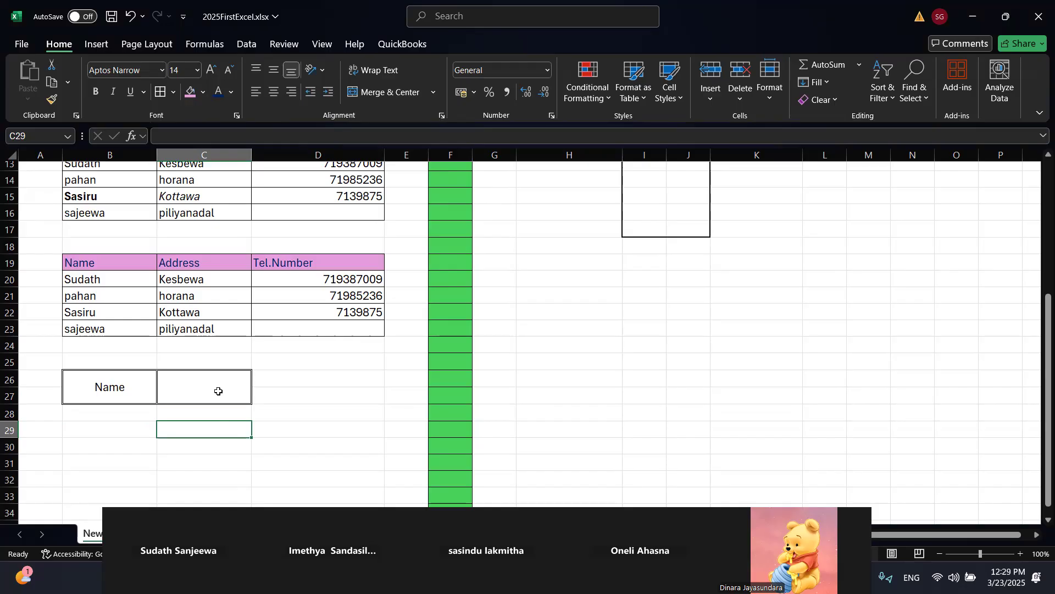
Enter 'Addresss' in merged C26:C27 and centre it vertically.
click(218, 391)
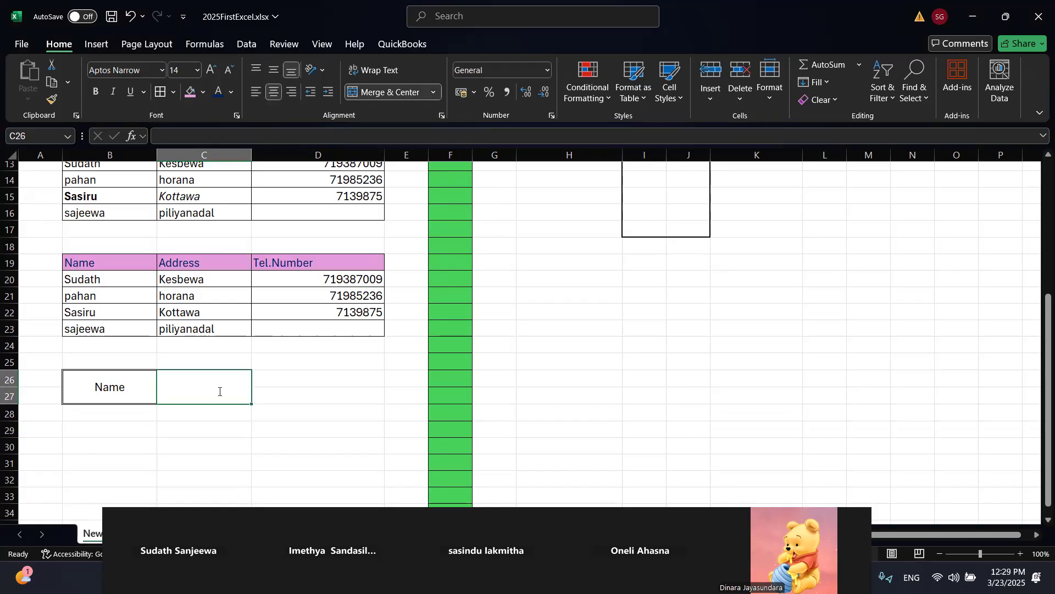
text(Addresss)
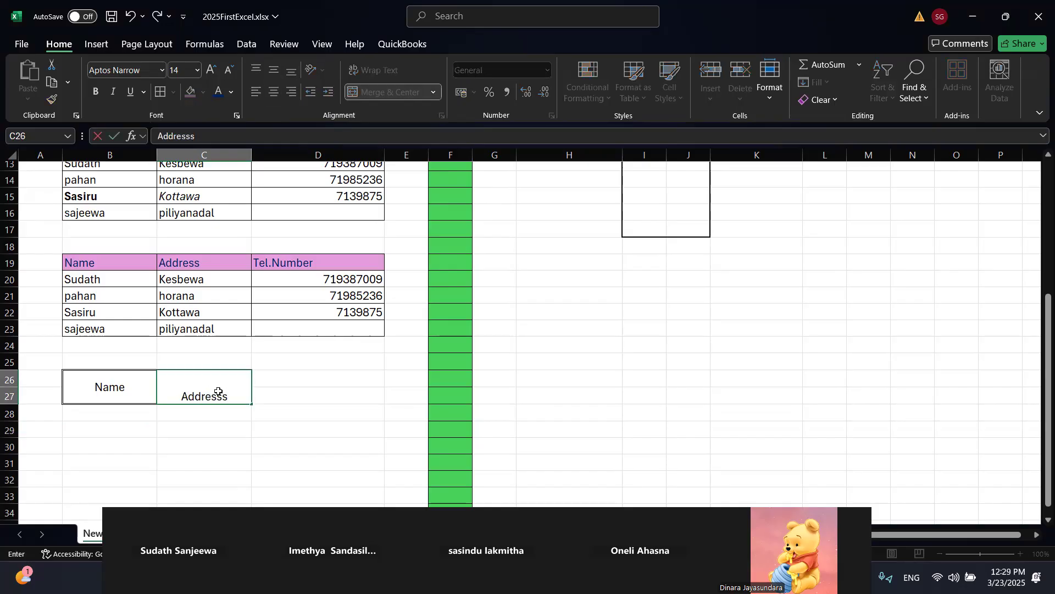
key(Return)
click(218, 391)
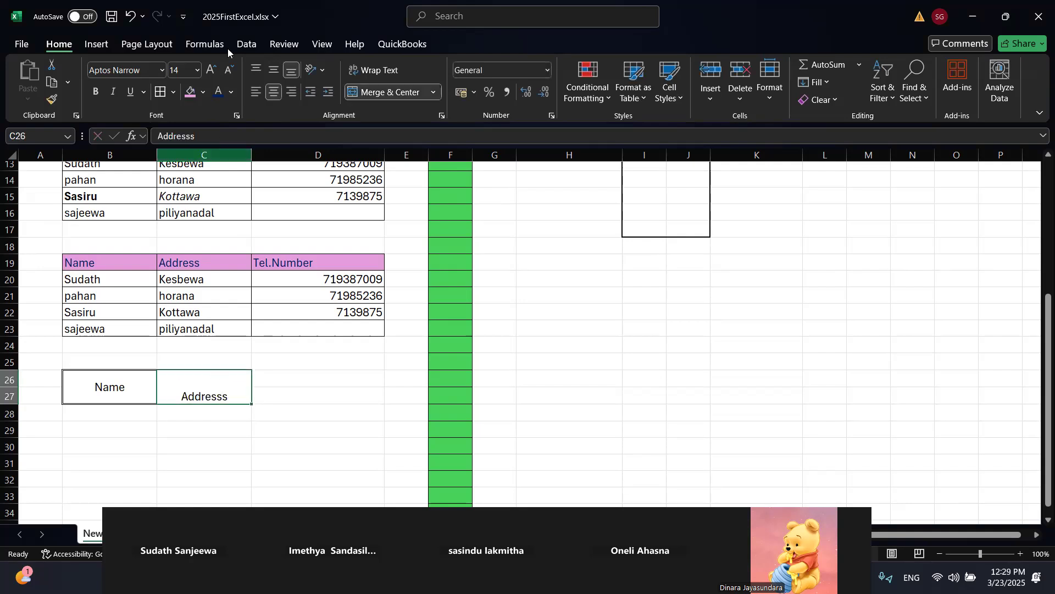
click(276, 71)
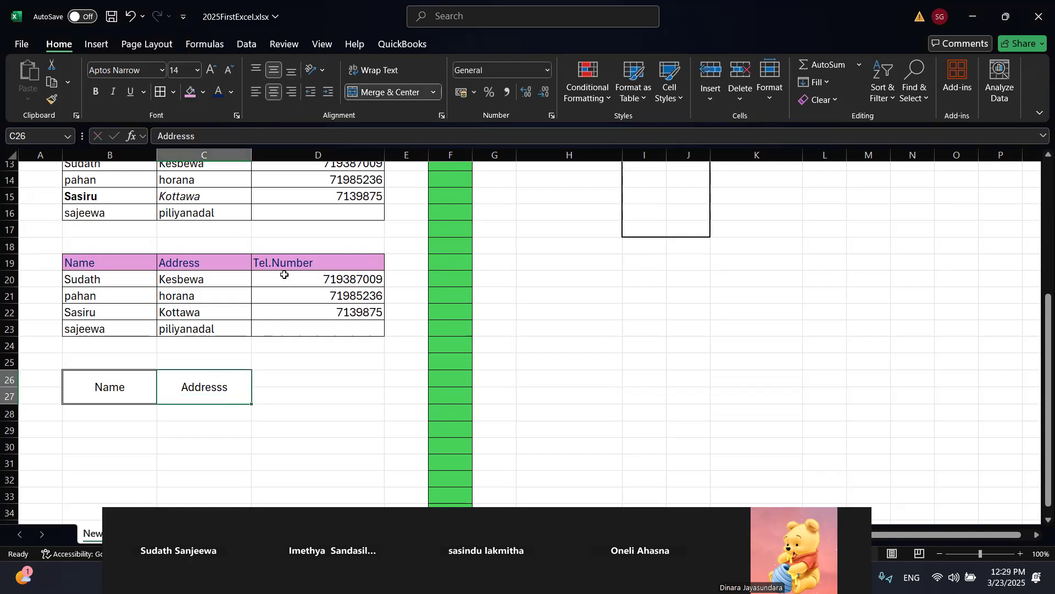
click(337, 441)
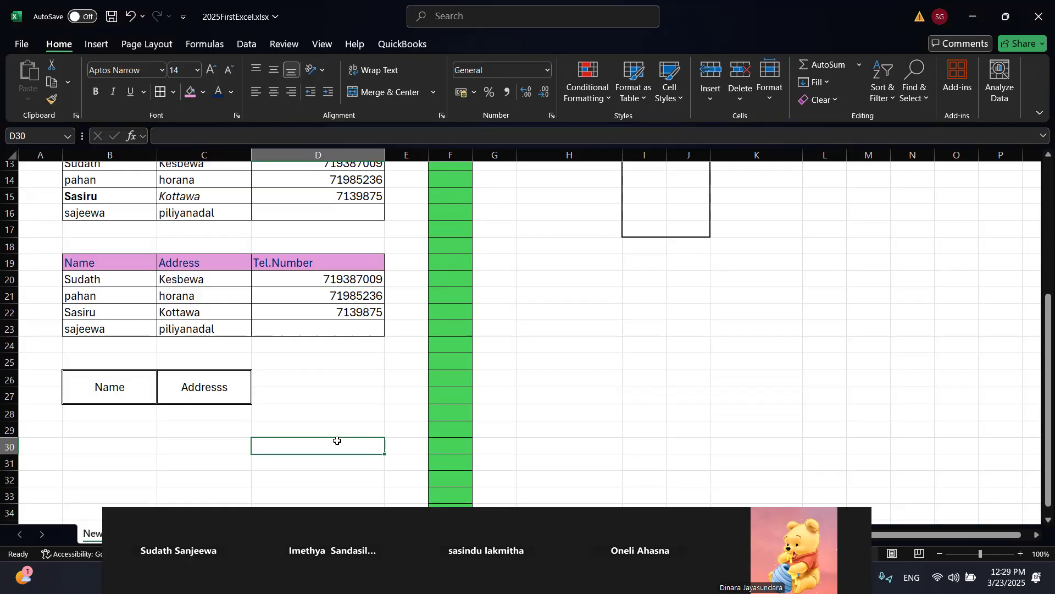
Replace 'Name' in merged B26:B27 with 'Student Name and School', fixing the typo.
click(134, 387)
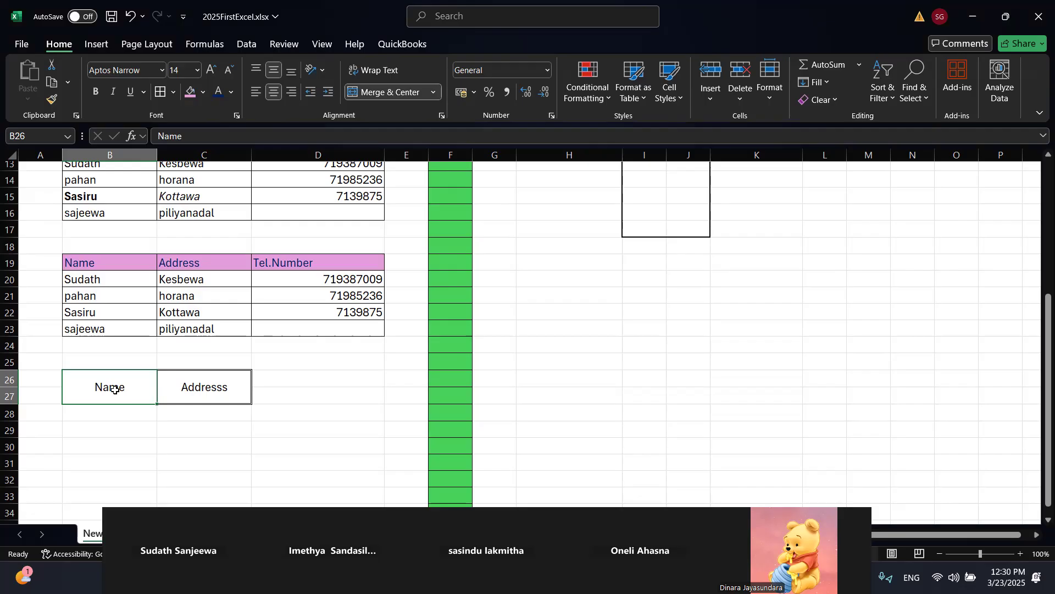
text(Stu)
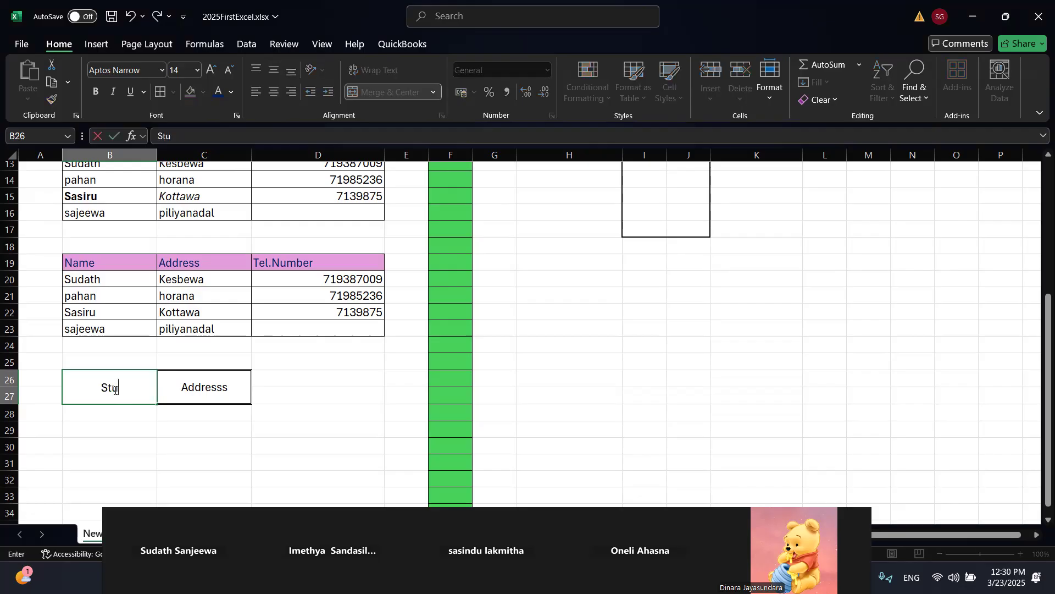
text(dent Name)
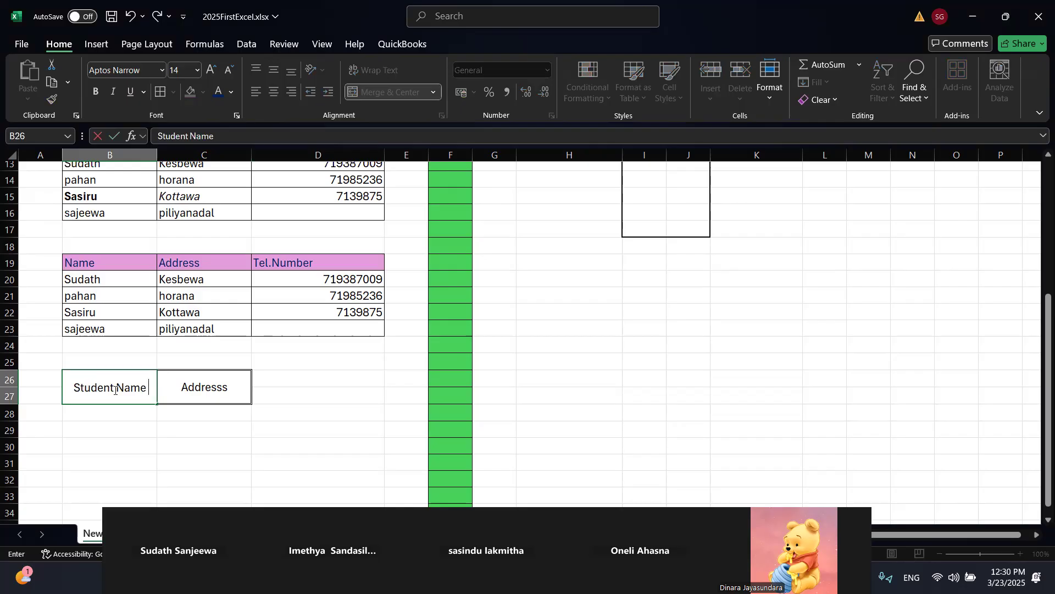
text( and S)
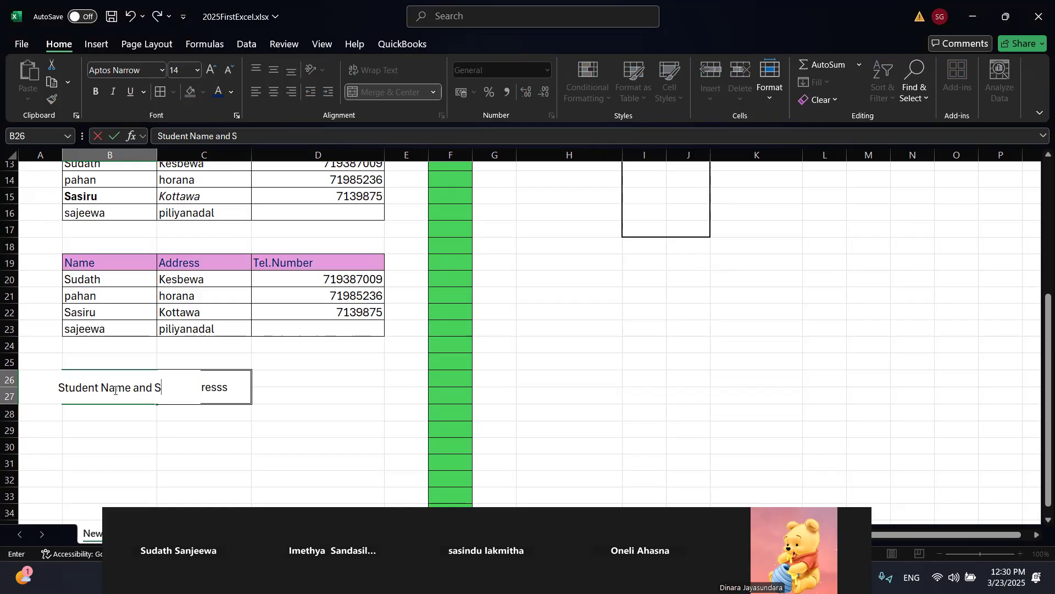
text(chhol)
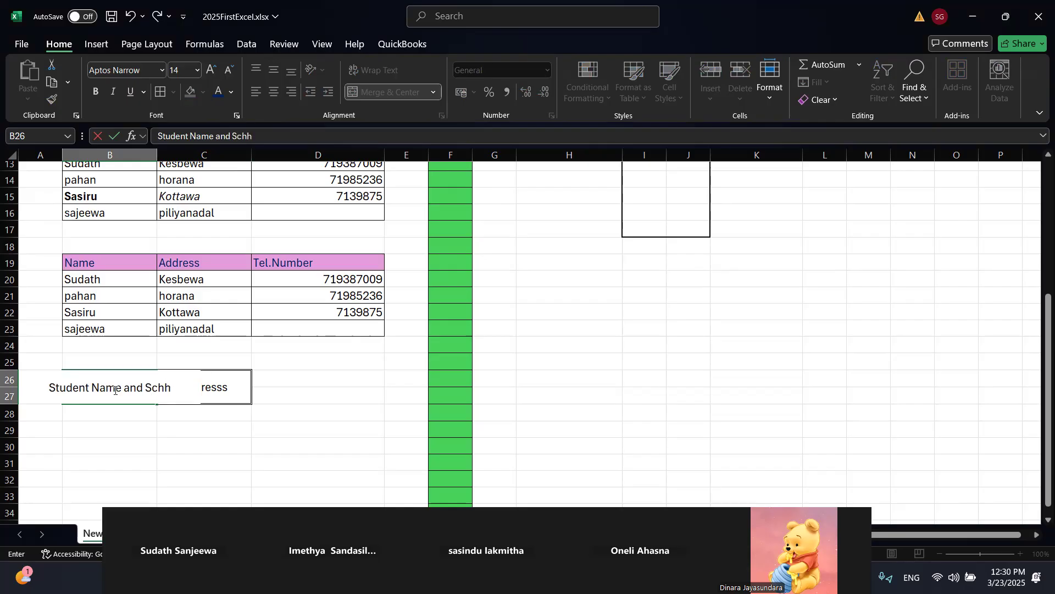
key(BackSpace)
key(BackSpace)
key(BackSpace)
key(BackSpace)
key(BackSpace)
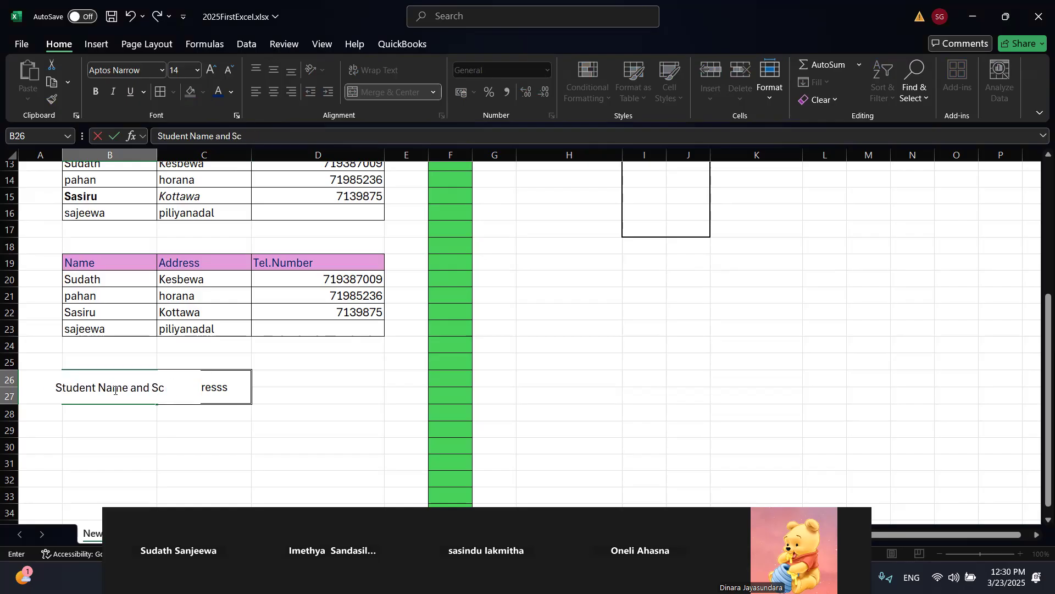
text(chool)
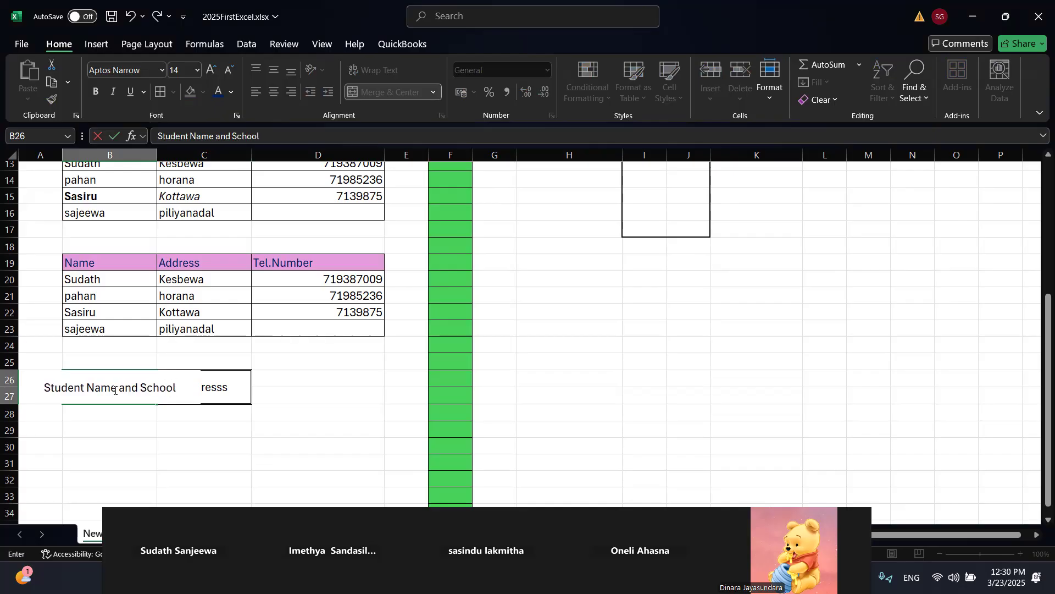
key(Return)
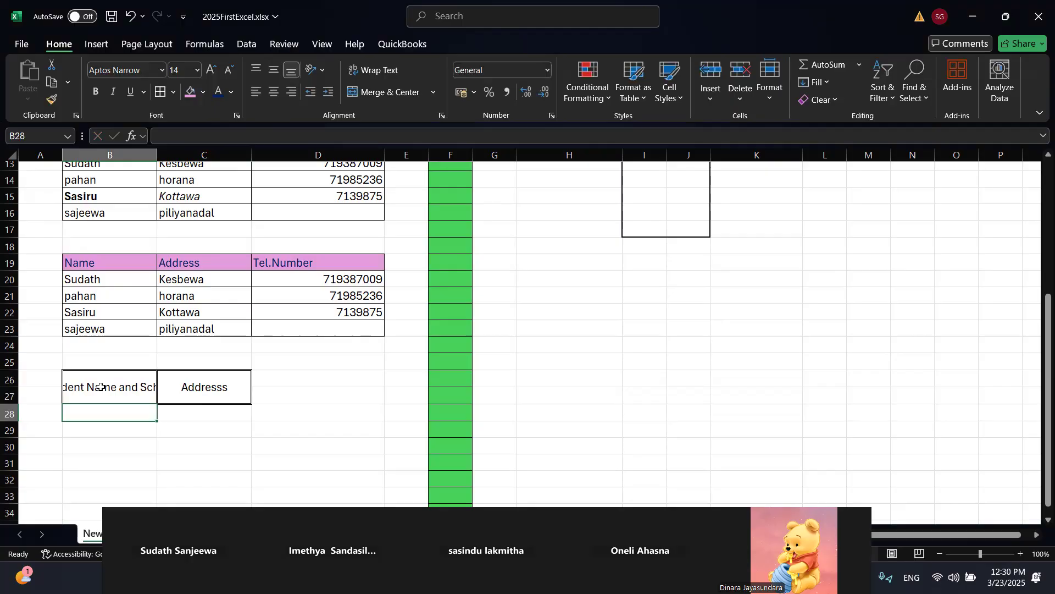
click(141, 390)
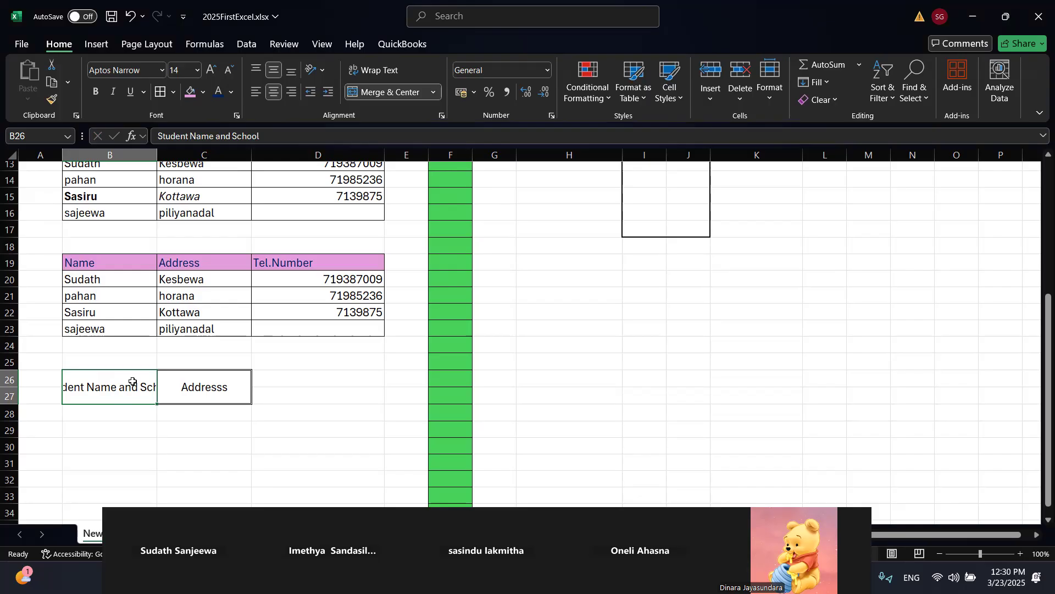
Wrap 'Student Name and School' onto two lines in B26, then save with Ctrl+S.
click(109, 413)
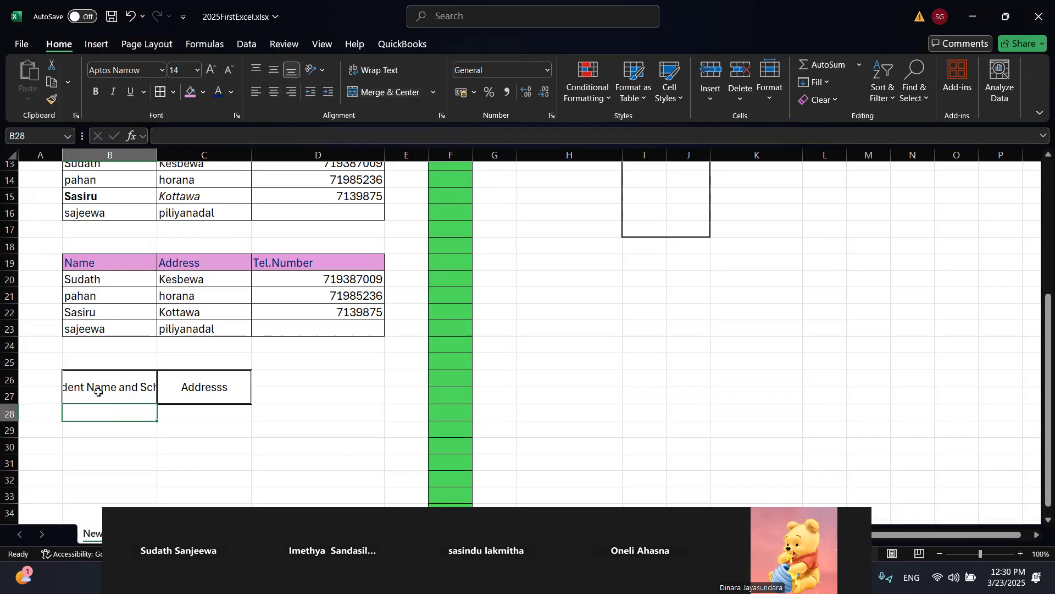
click(117, 384)
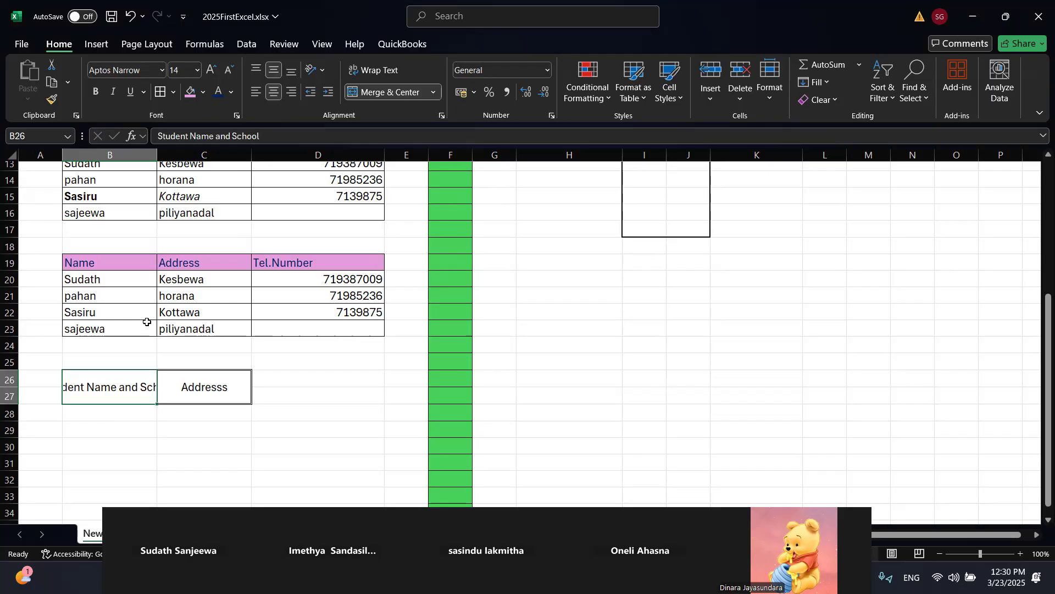
click(382, 71)
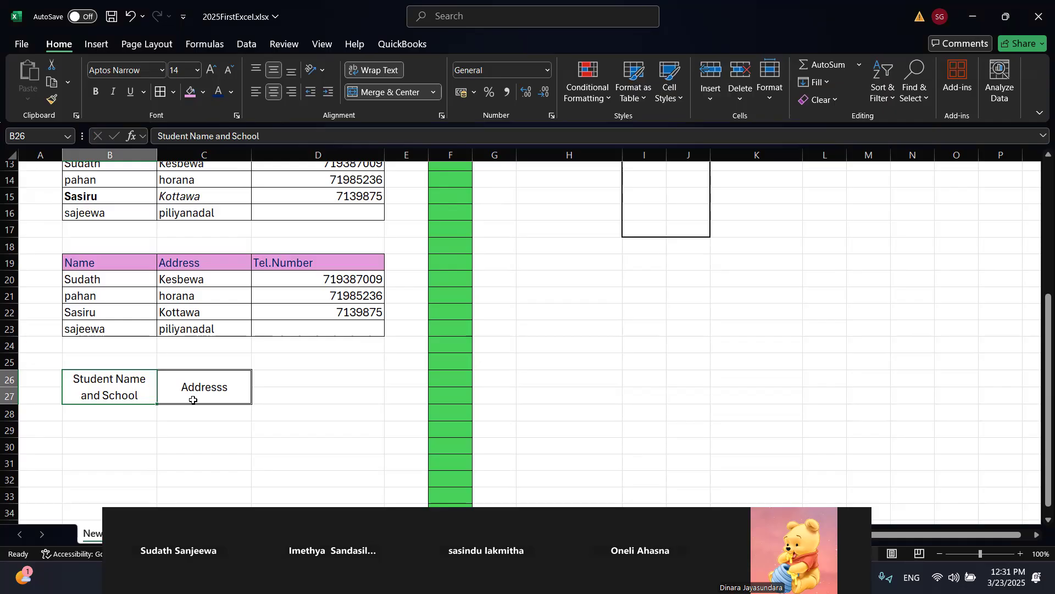
key(ctrl+z)
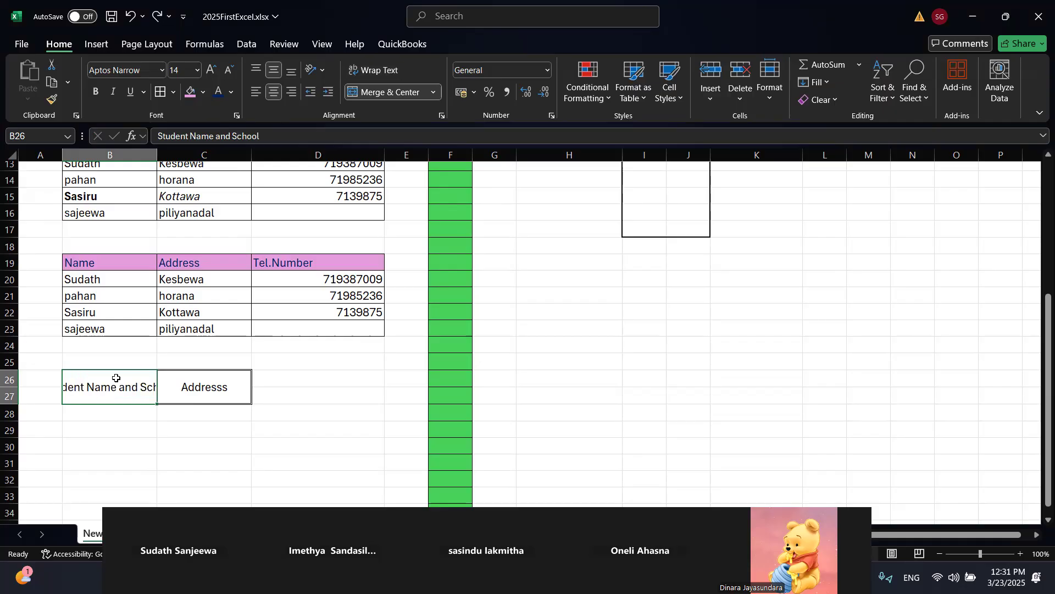
click(116, 433)
click(111, 377)
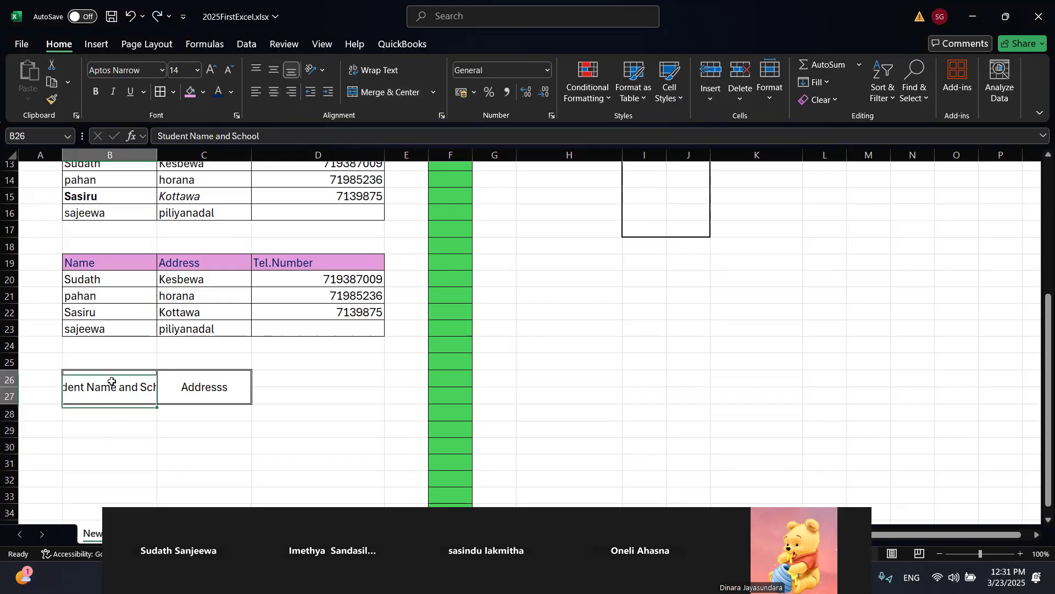
click(384, 70)
key(ctrl+s)
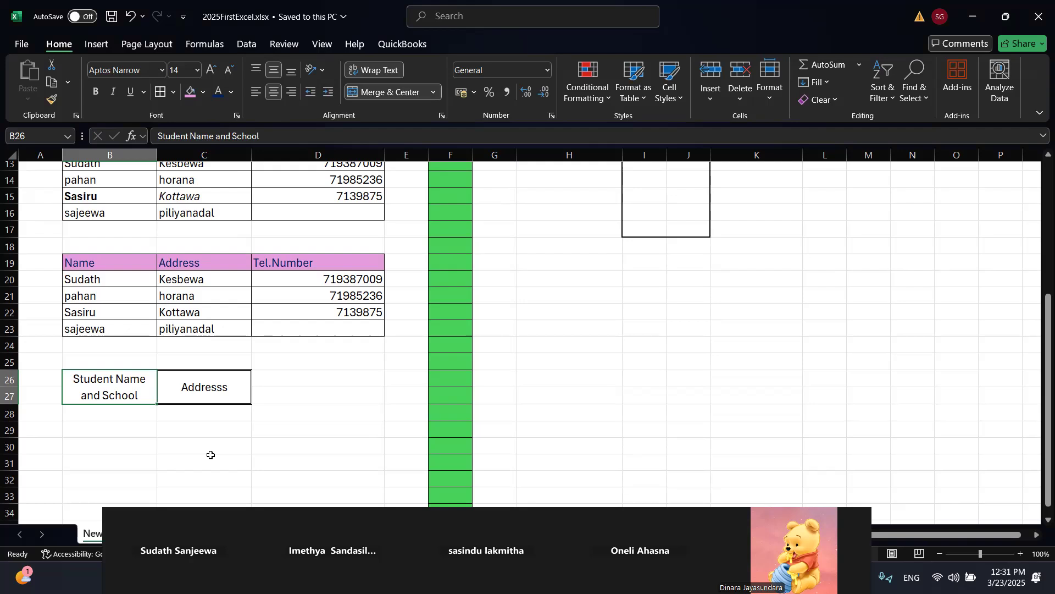
click(104, 265)
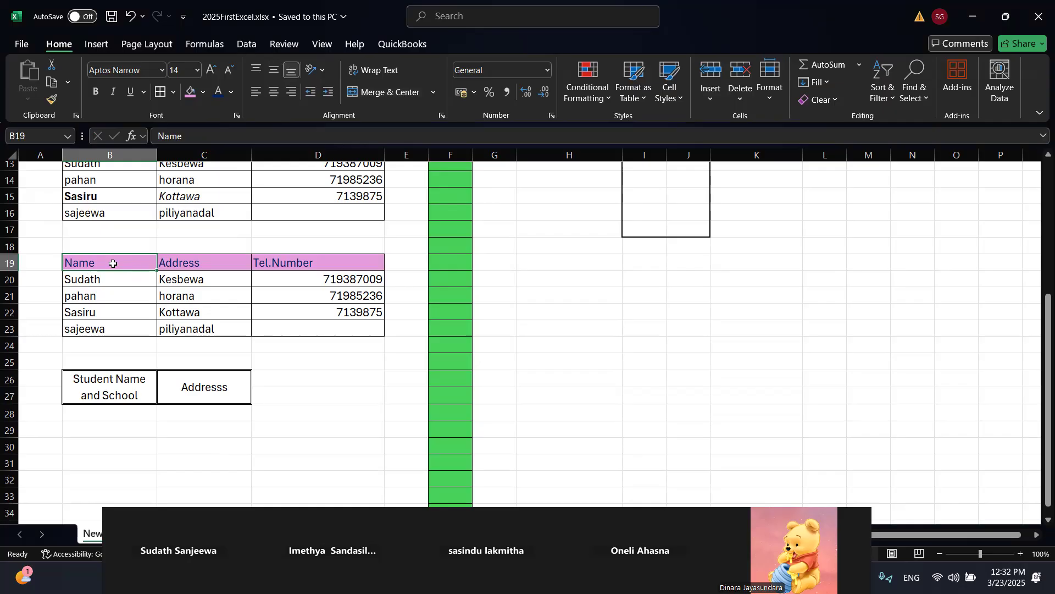
drag(113, 272, 111, 260)
click(255, 92)
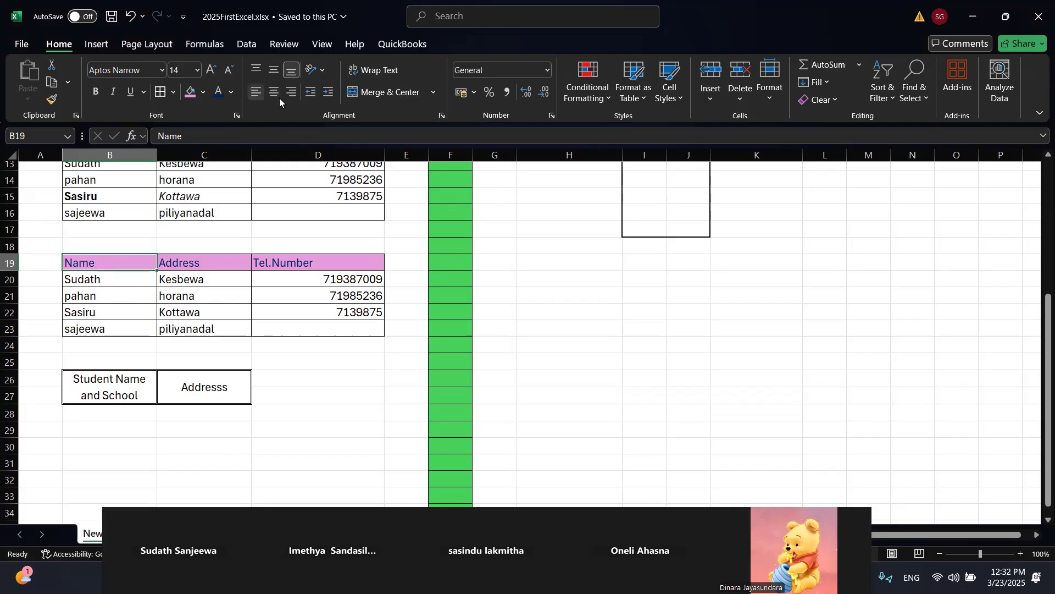
click(325, 70)
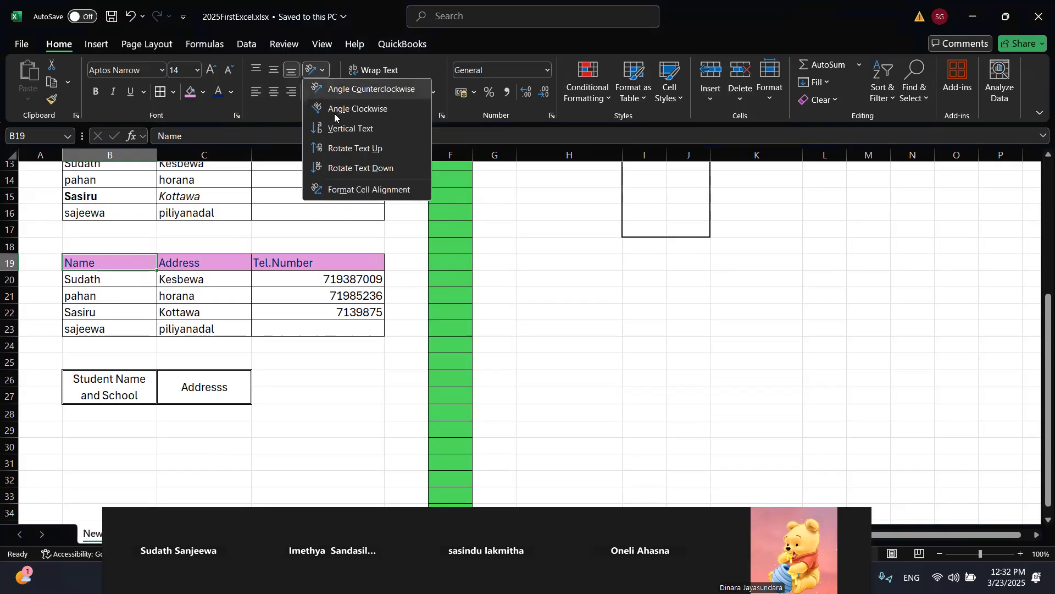
click(338, 148)
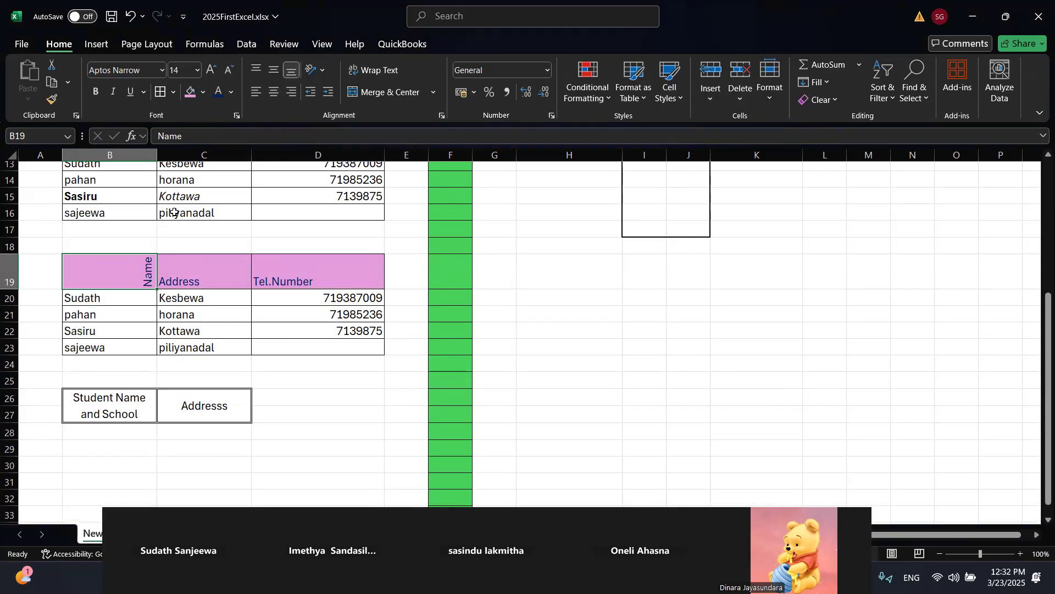
click(318, 68)
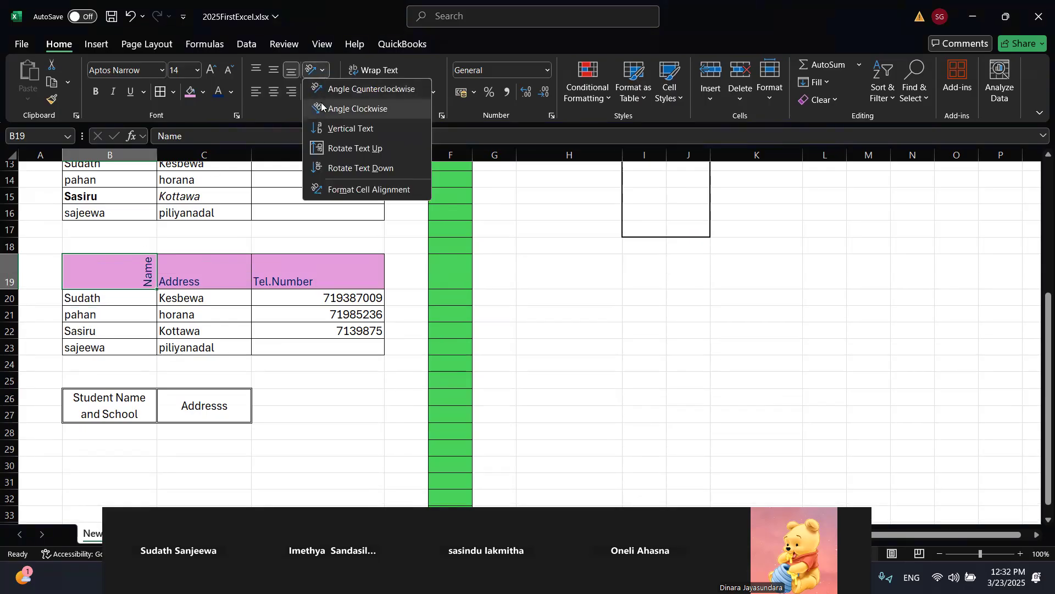
click(321, 107)
click(323, 70)
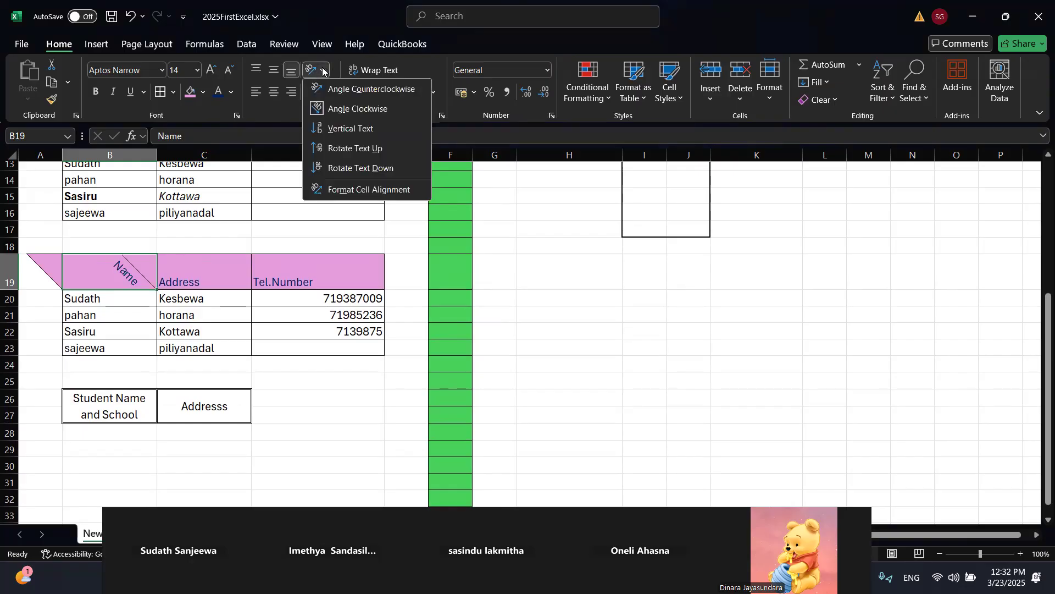
click(330, 90)
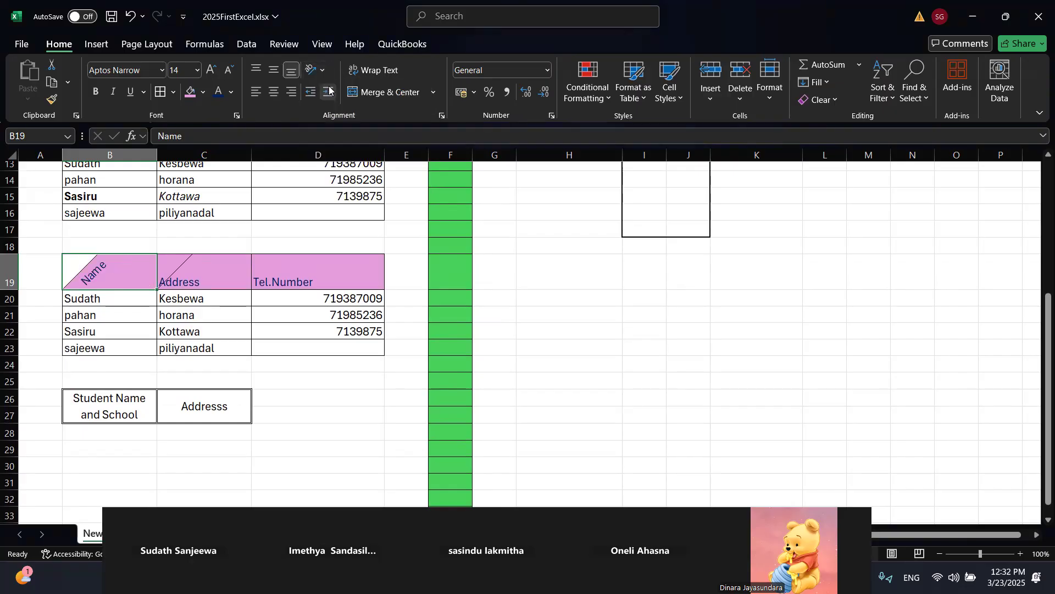
click(324, 69)
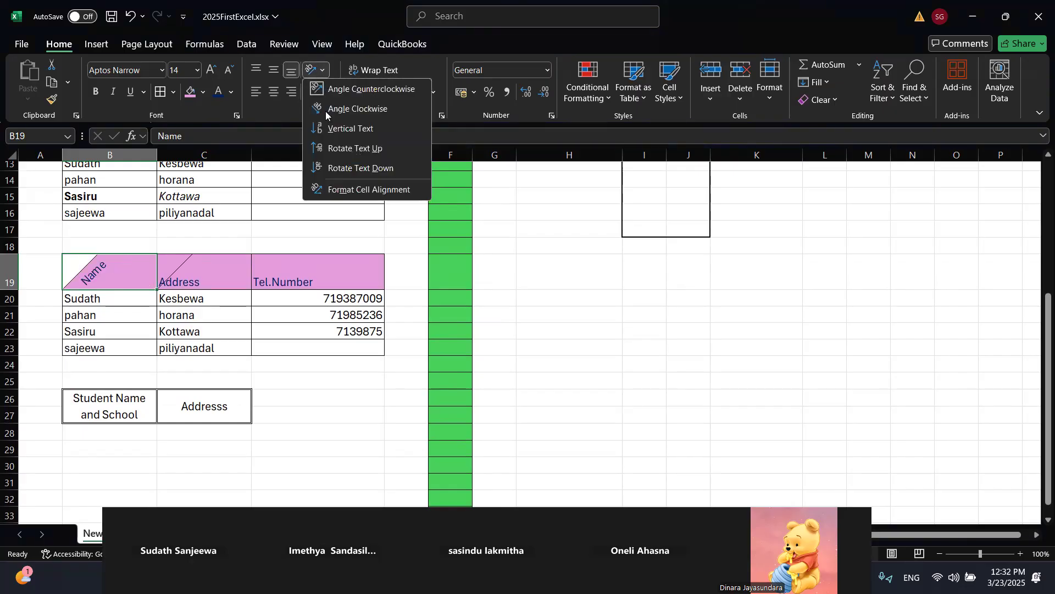
click(342, 166)
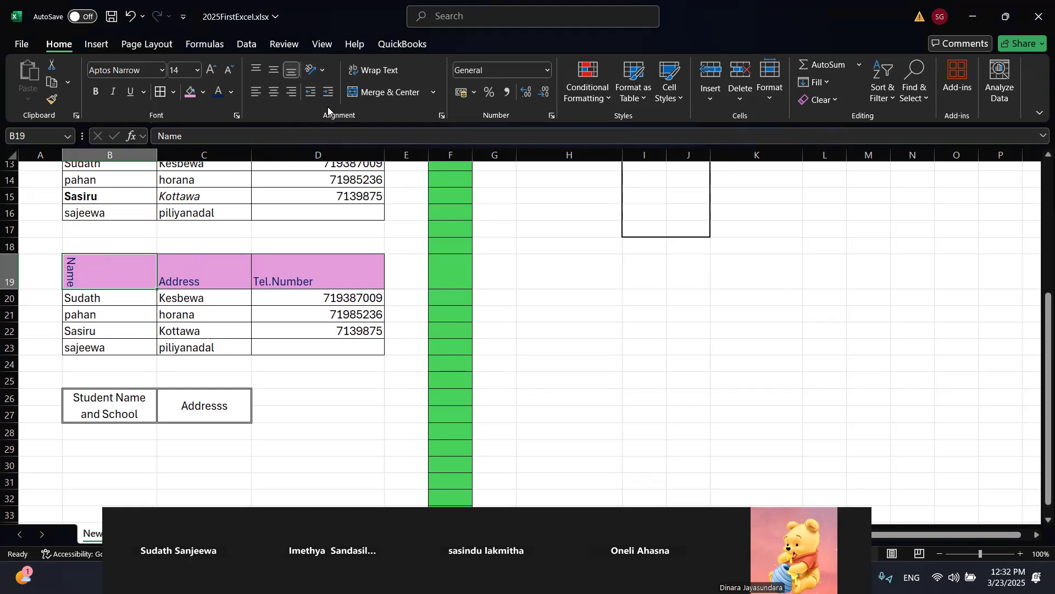
click(321, 69)
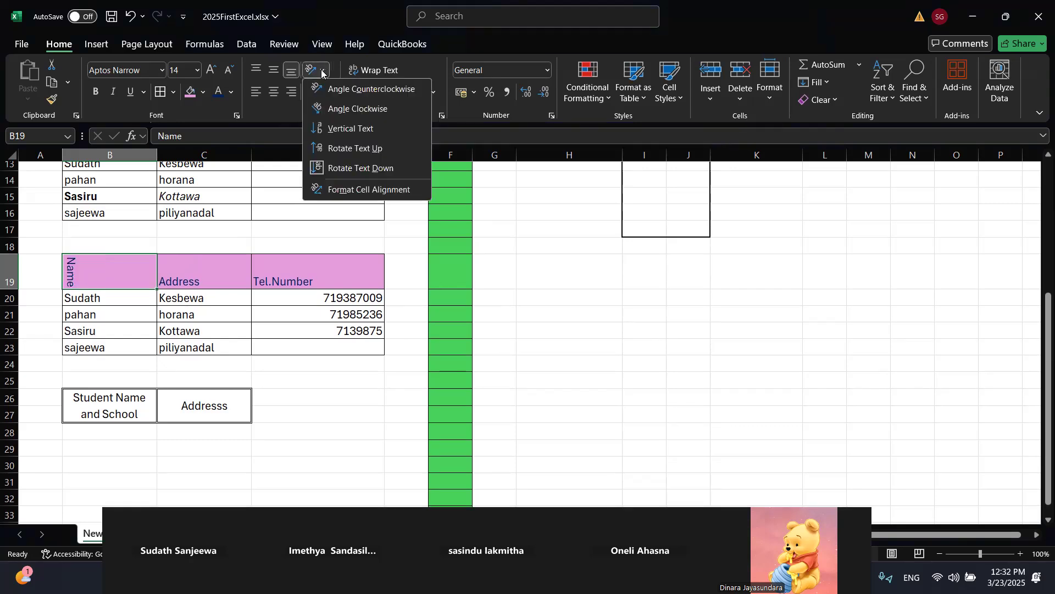
click(342, 188)
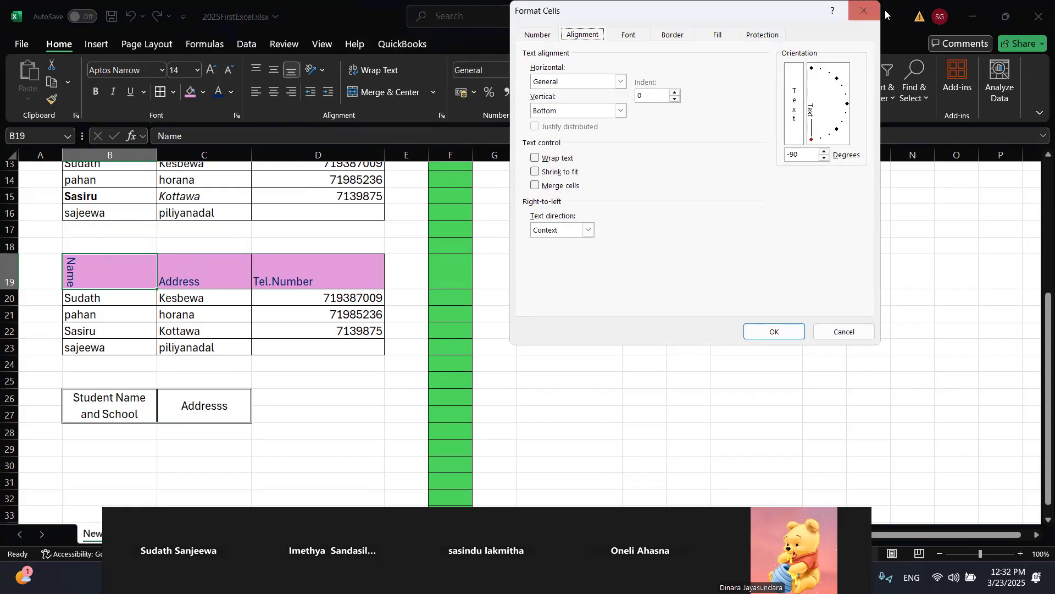
click(864, 11)
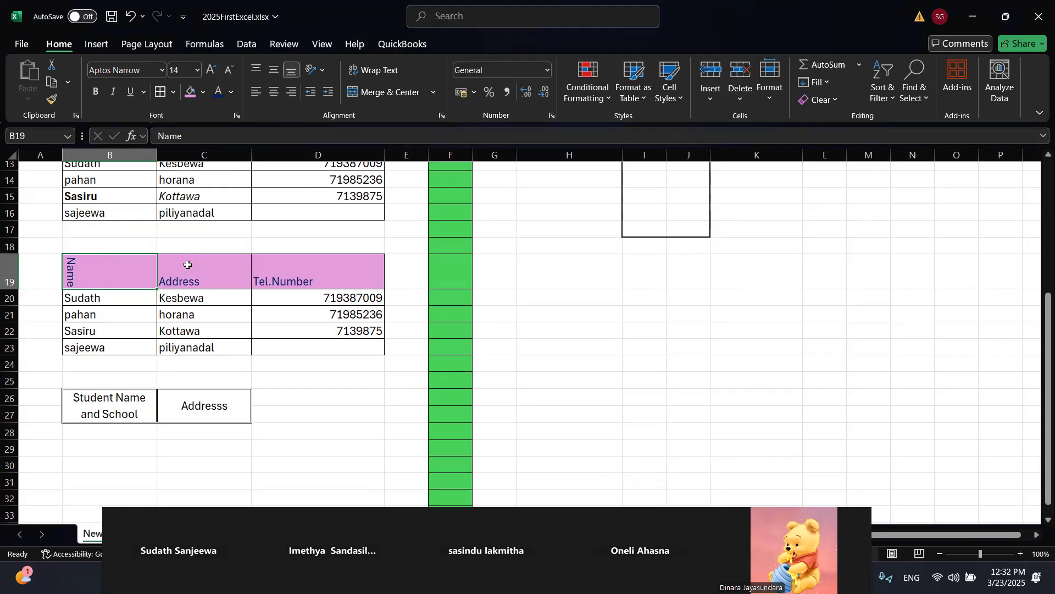
key(ctrl+z)
key(ctrl+z)
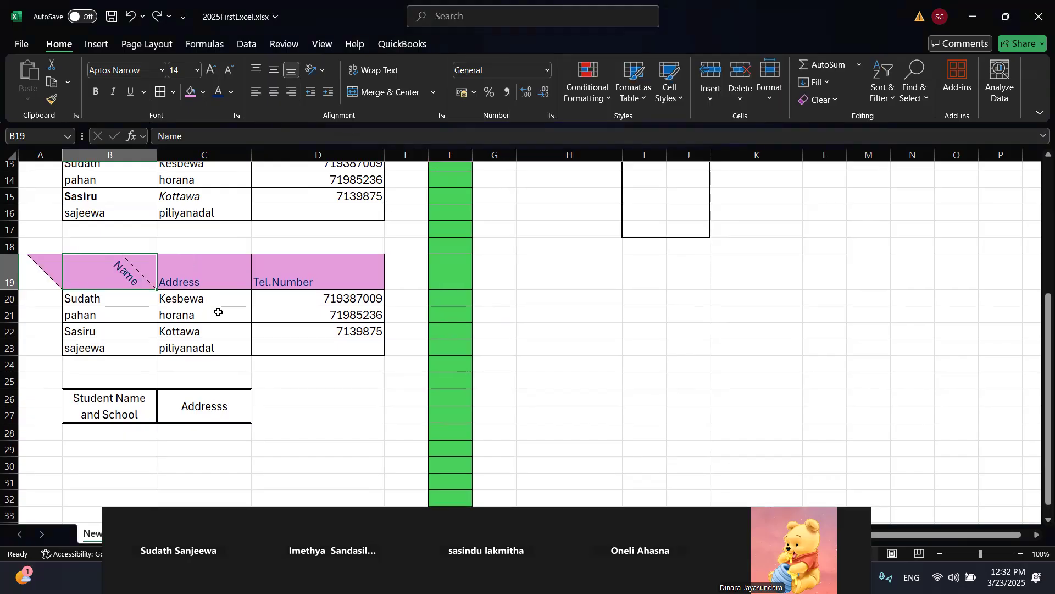
key(ctrl+z)
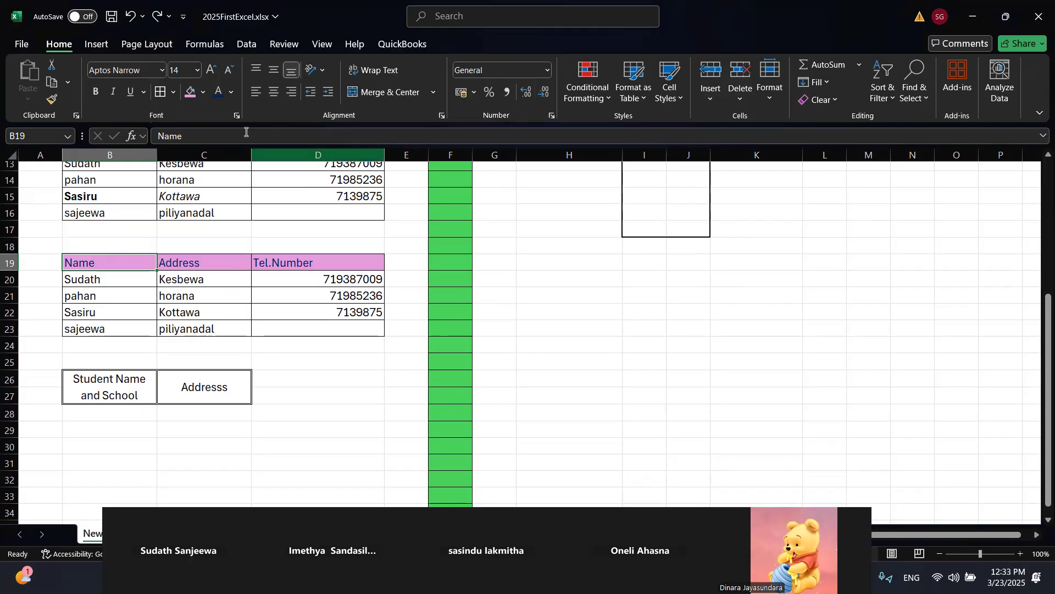
Save the workbook from the Quick Access Toolbar, then select cells G17 and I15.
click(110, 17)
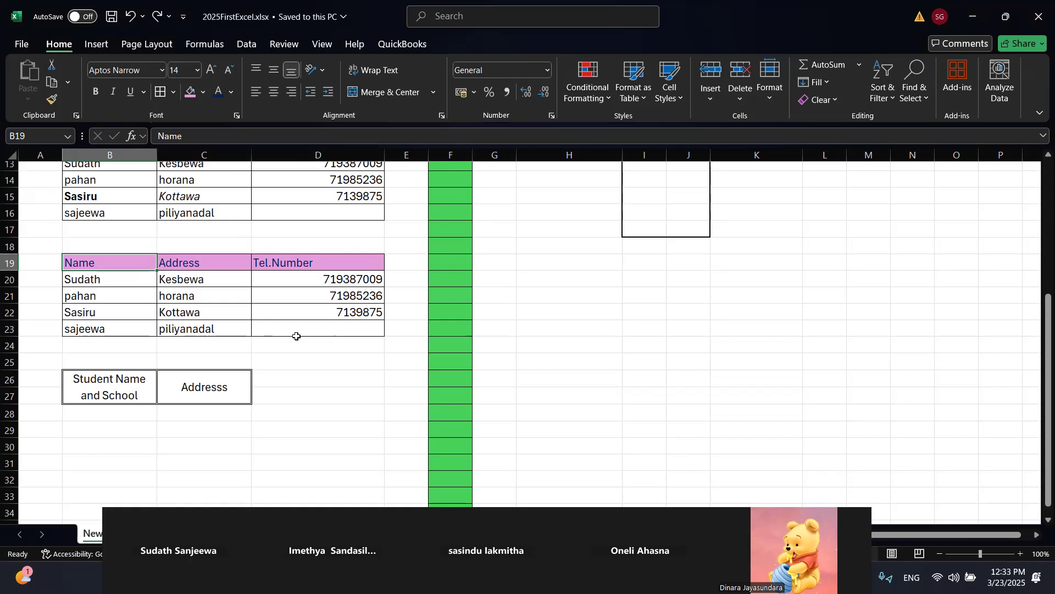
scroll(553, 418, down, 2)
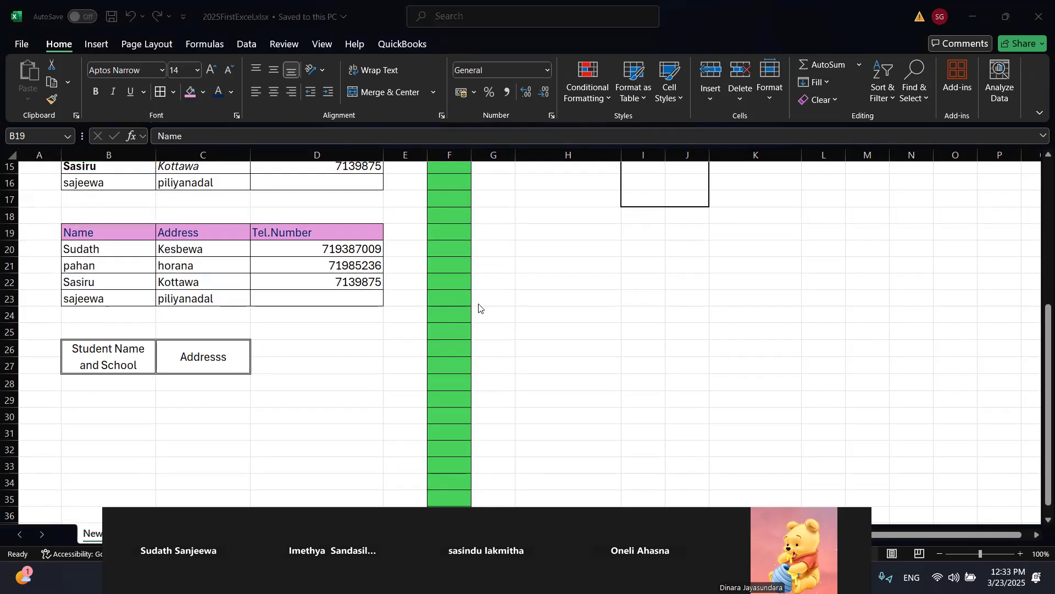
scroll(523, 234, up, 3)
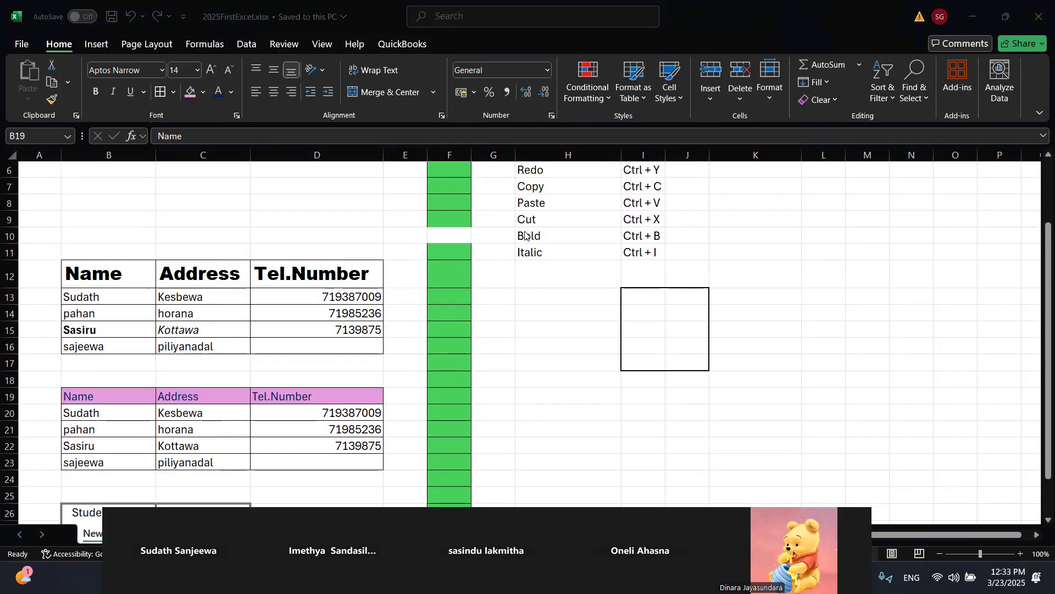
scroll(524, 235, down, 1)
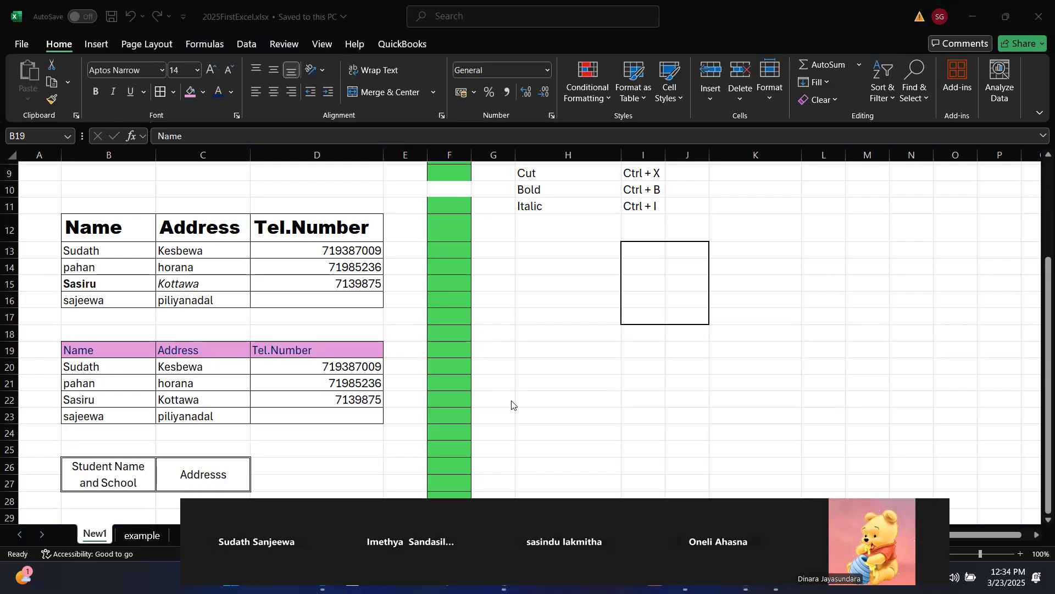
click(511, 366)
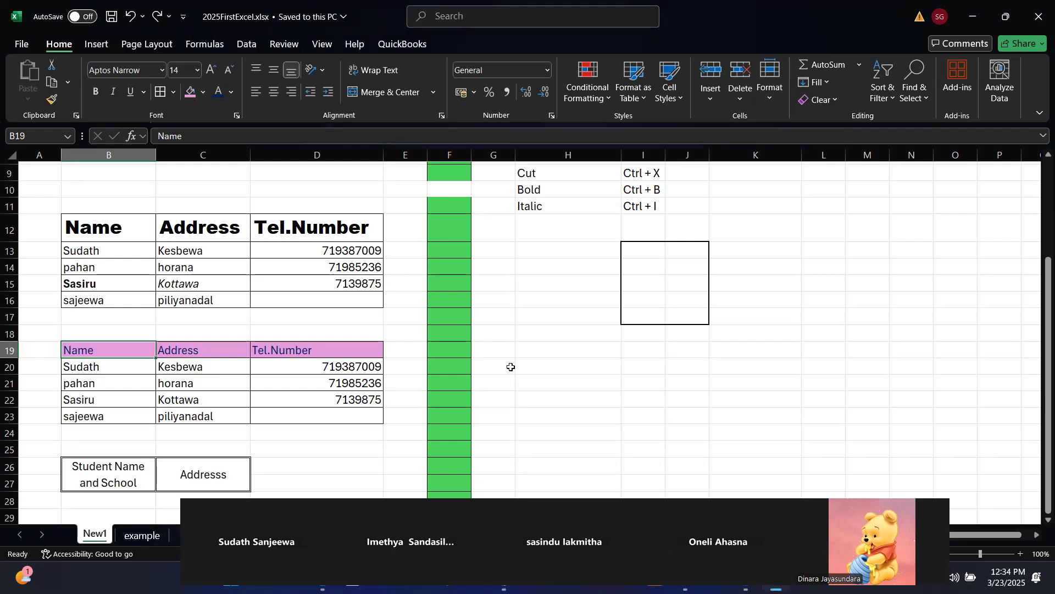
click(482, 322)
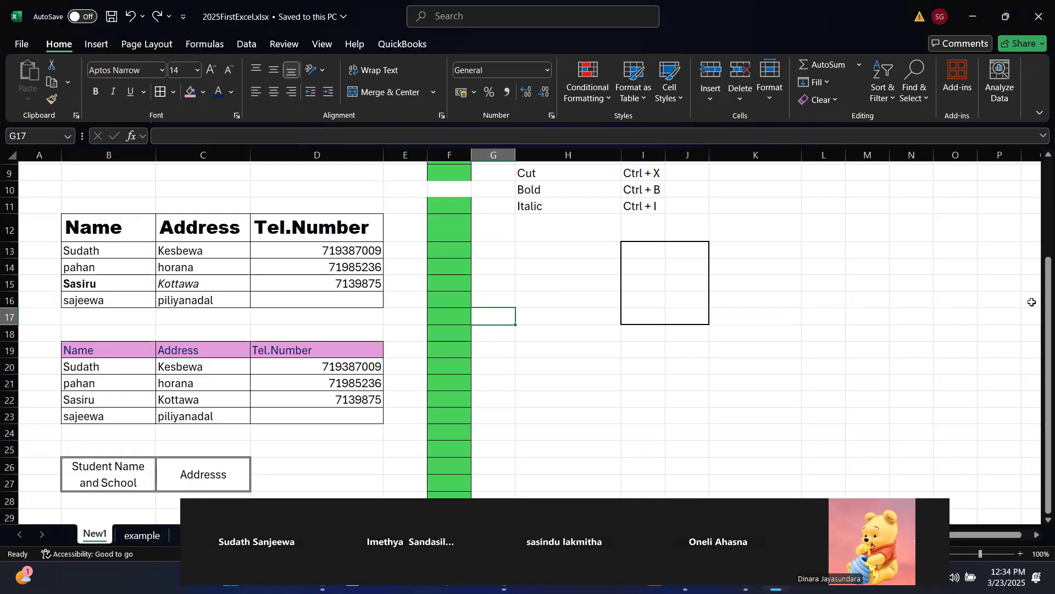
click(647, 284)
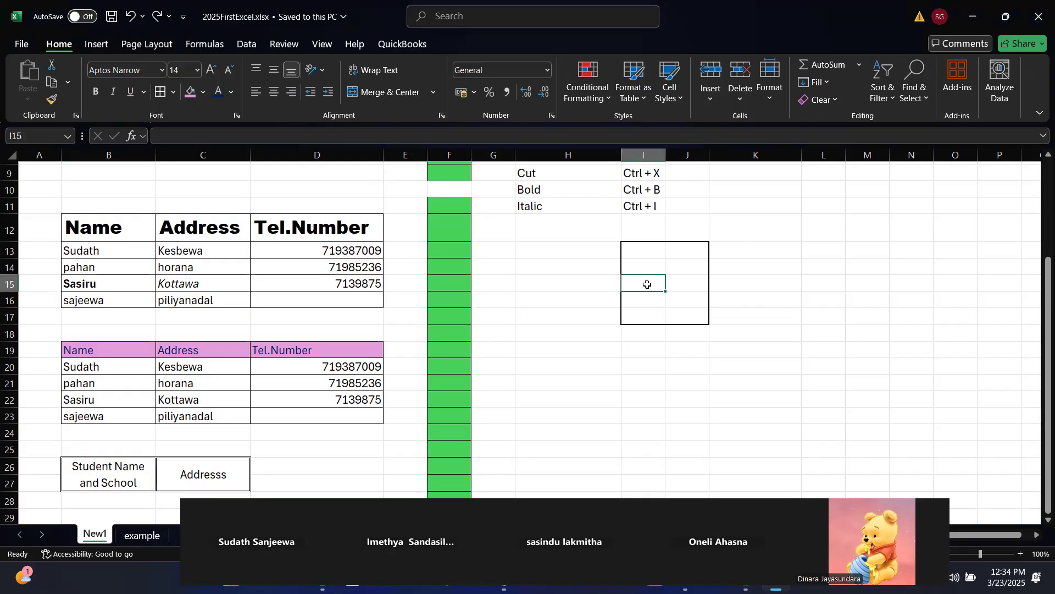